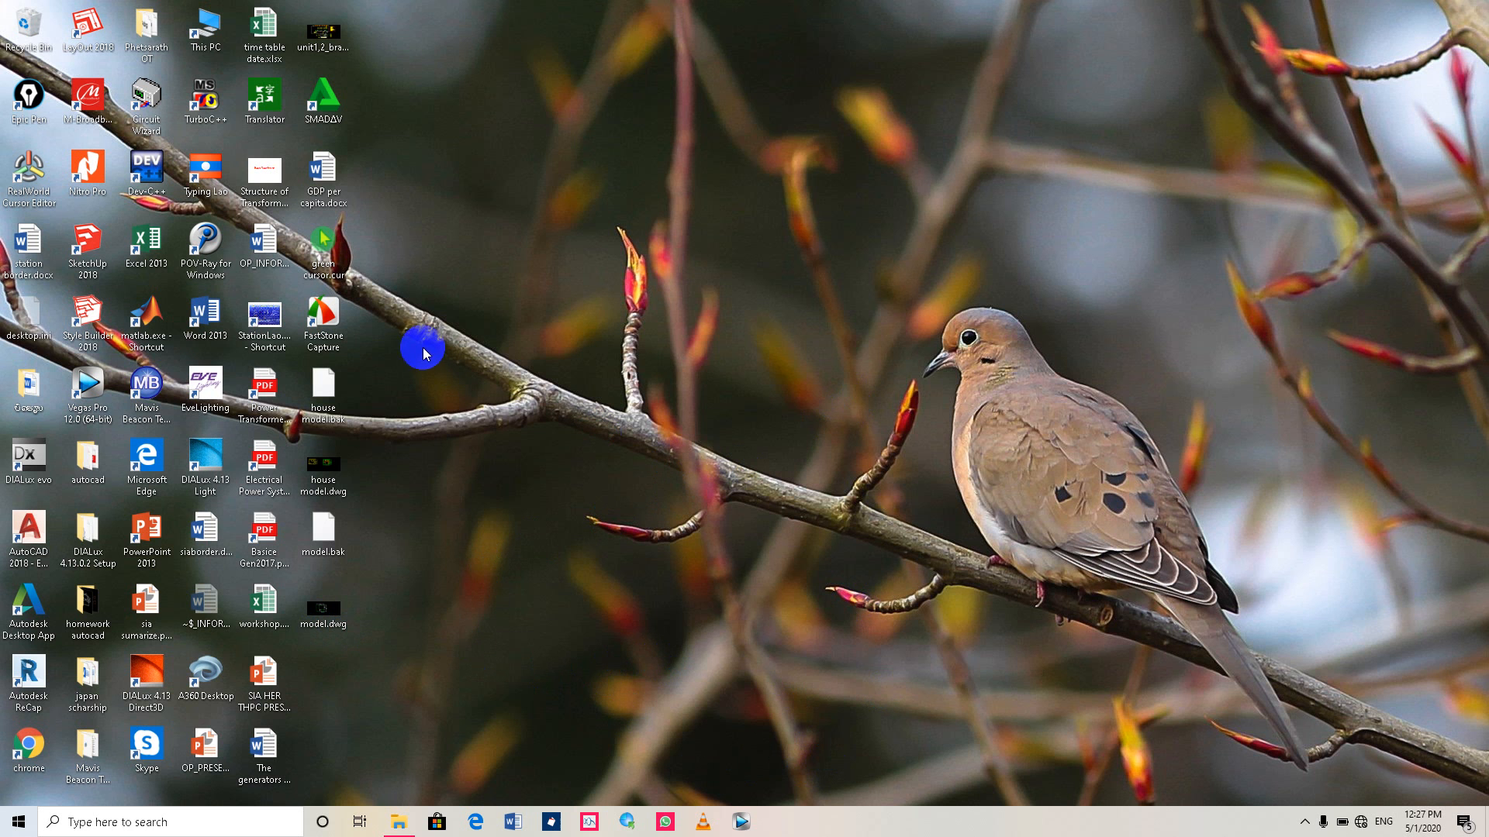
Open the reference floor plan model-Model.pdf from the Sia (D:) drive.
double_click(208, 47)
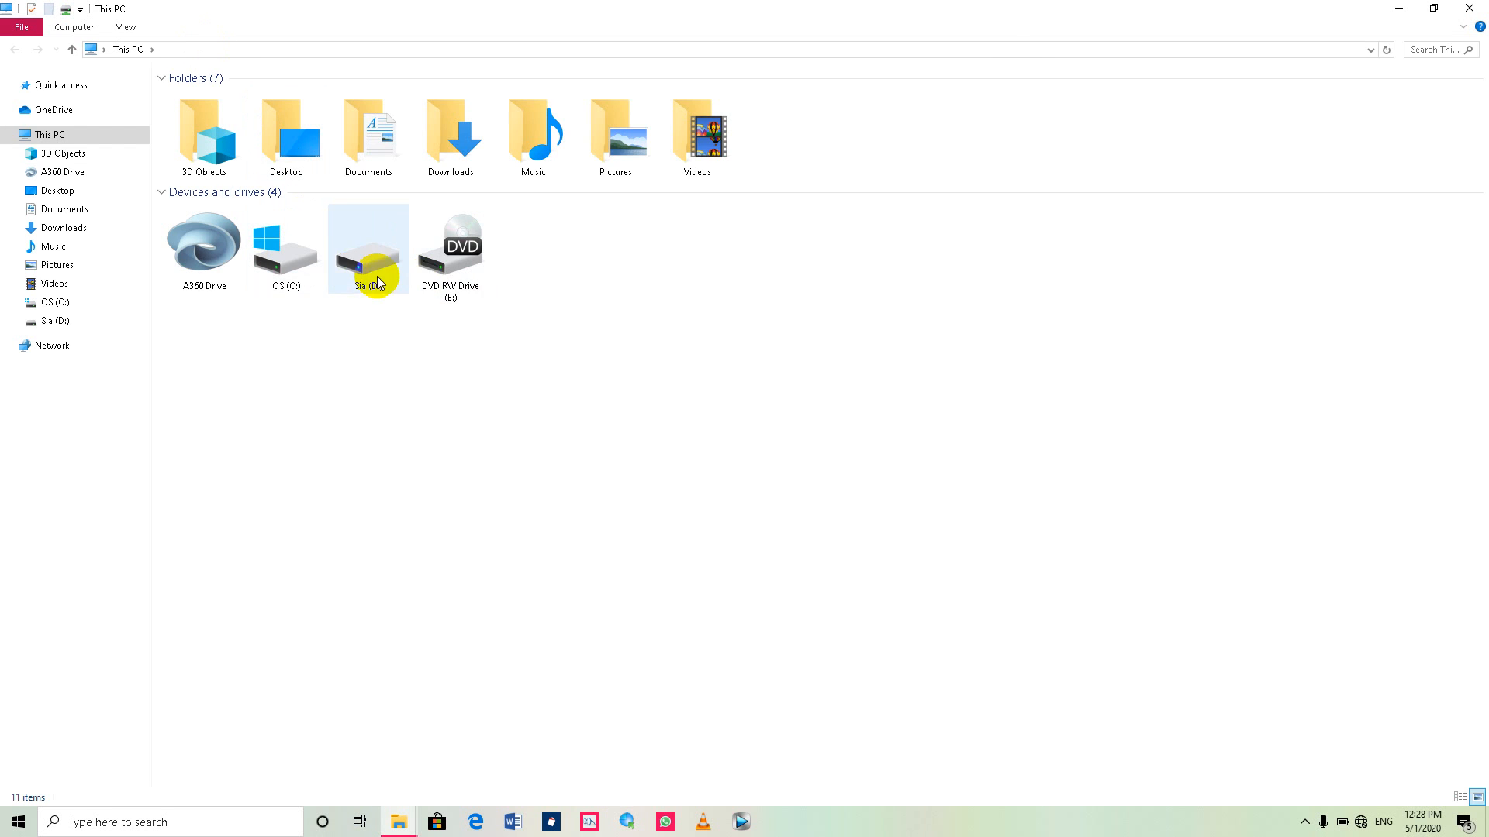
double_click(357, 263)
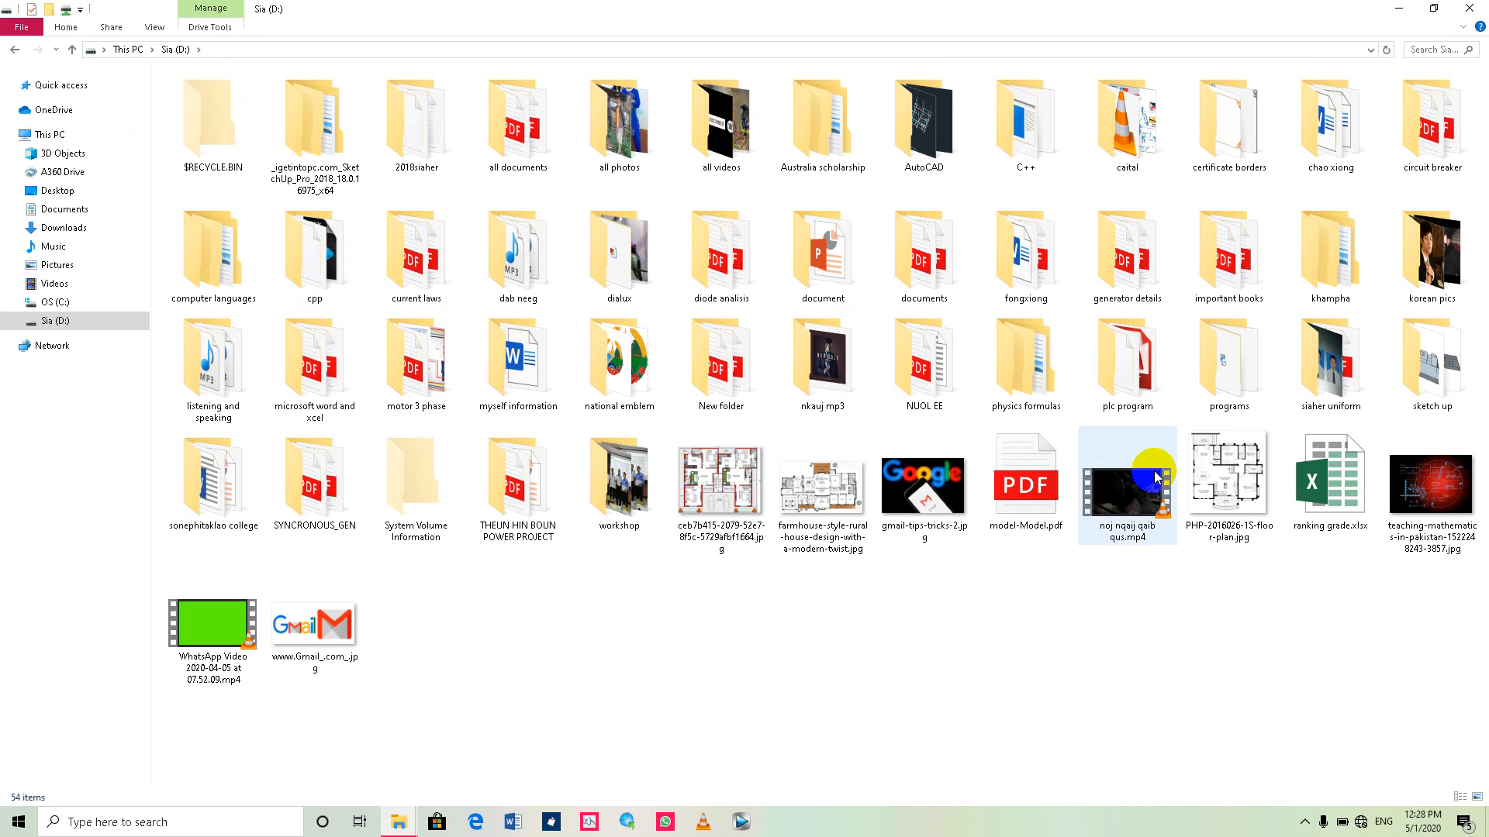
double_click(1031, 476)
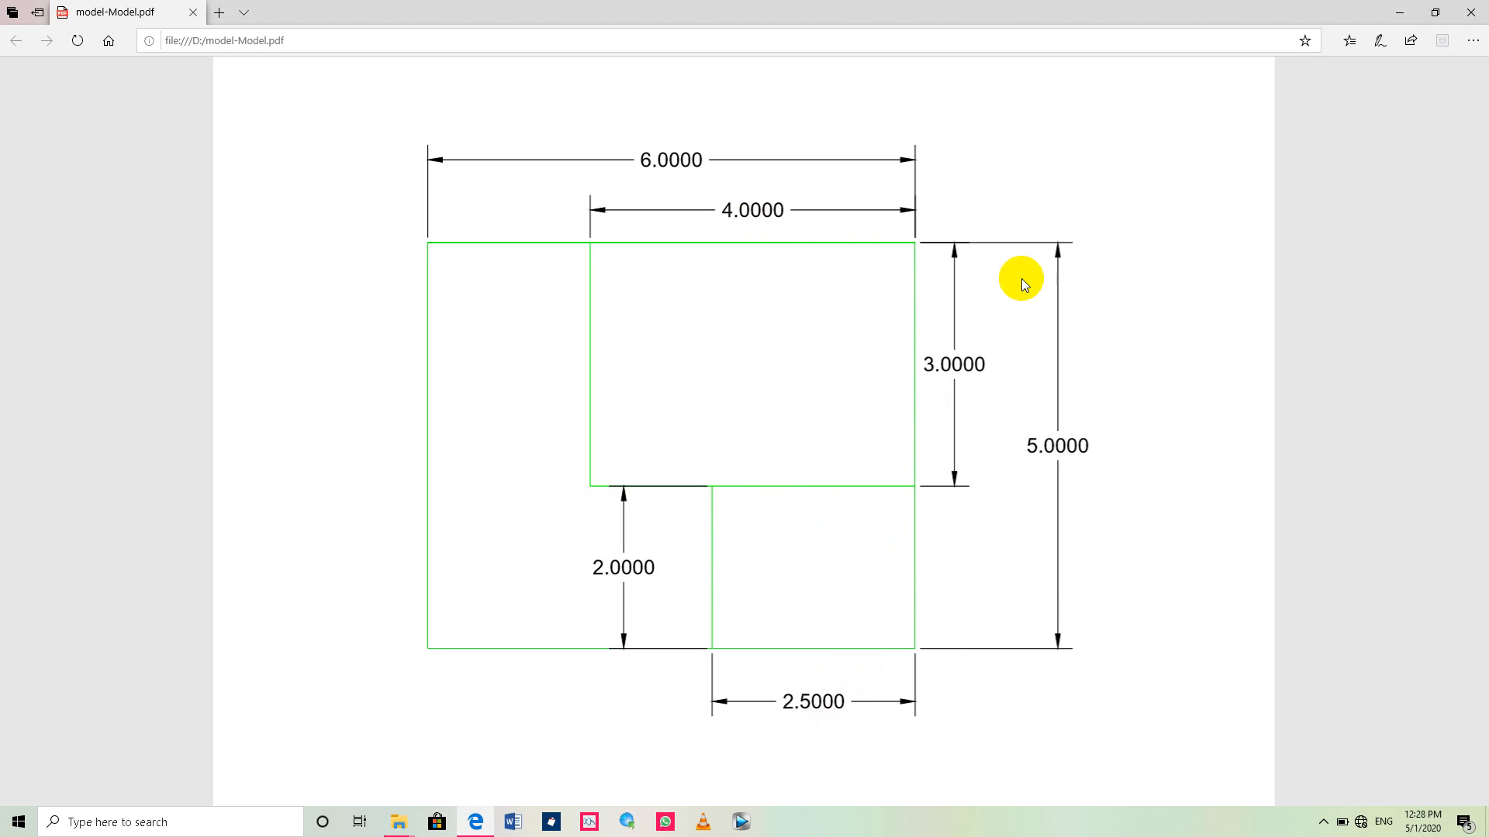
Minimize the open windows, launch DIALux 4.13 from the desktop and create a new interior project.
left_click(1403, 12)
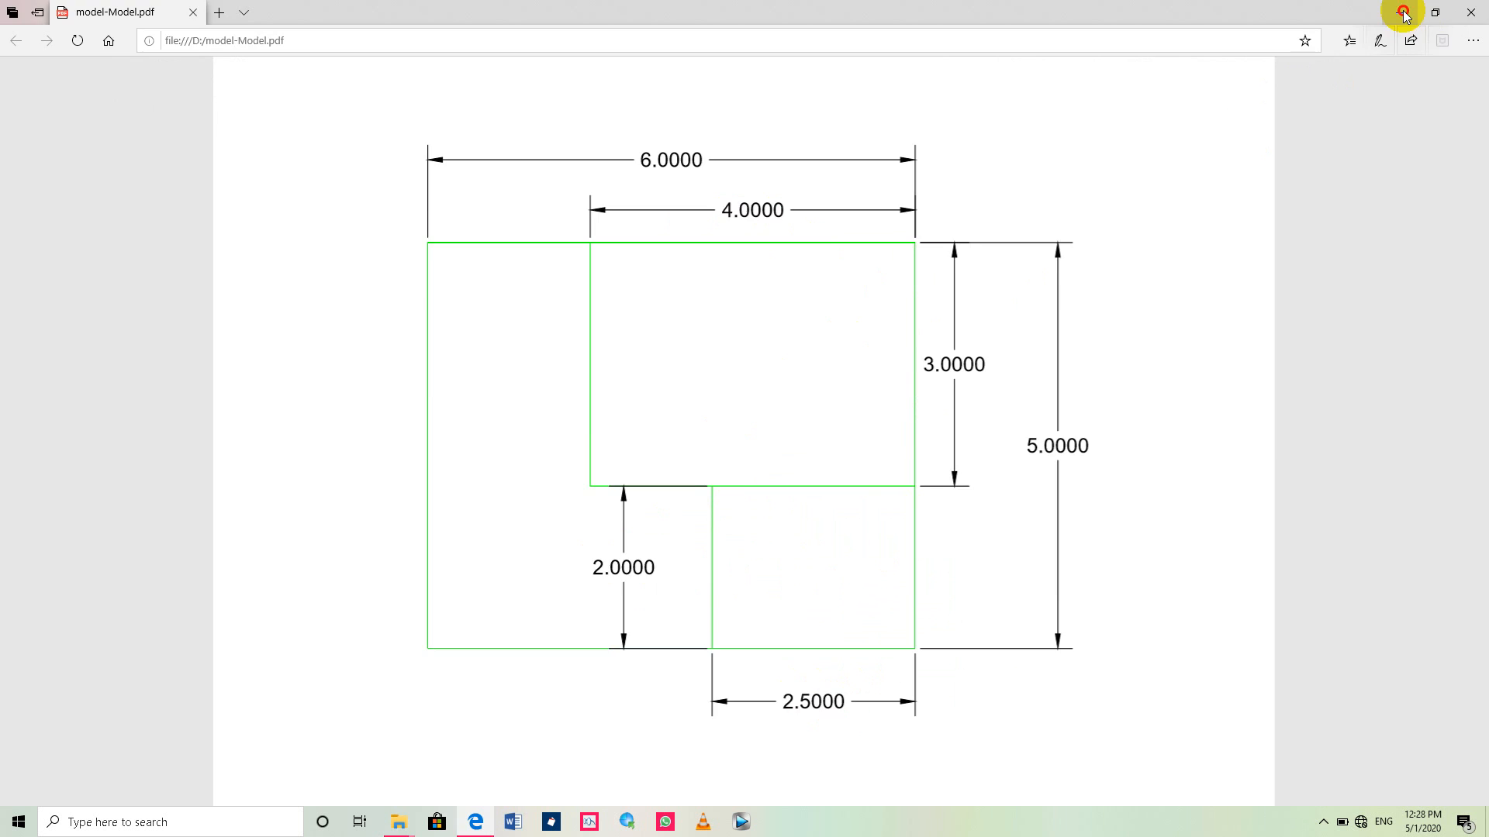
left_click(1396, 13)
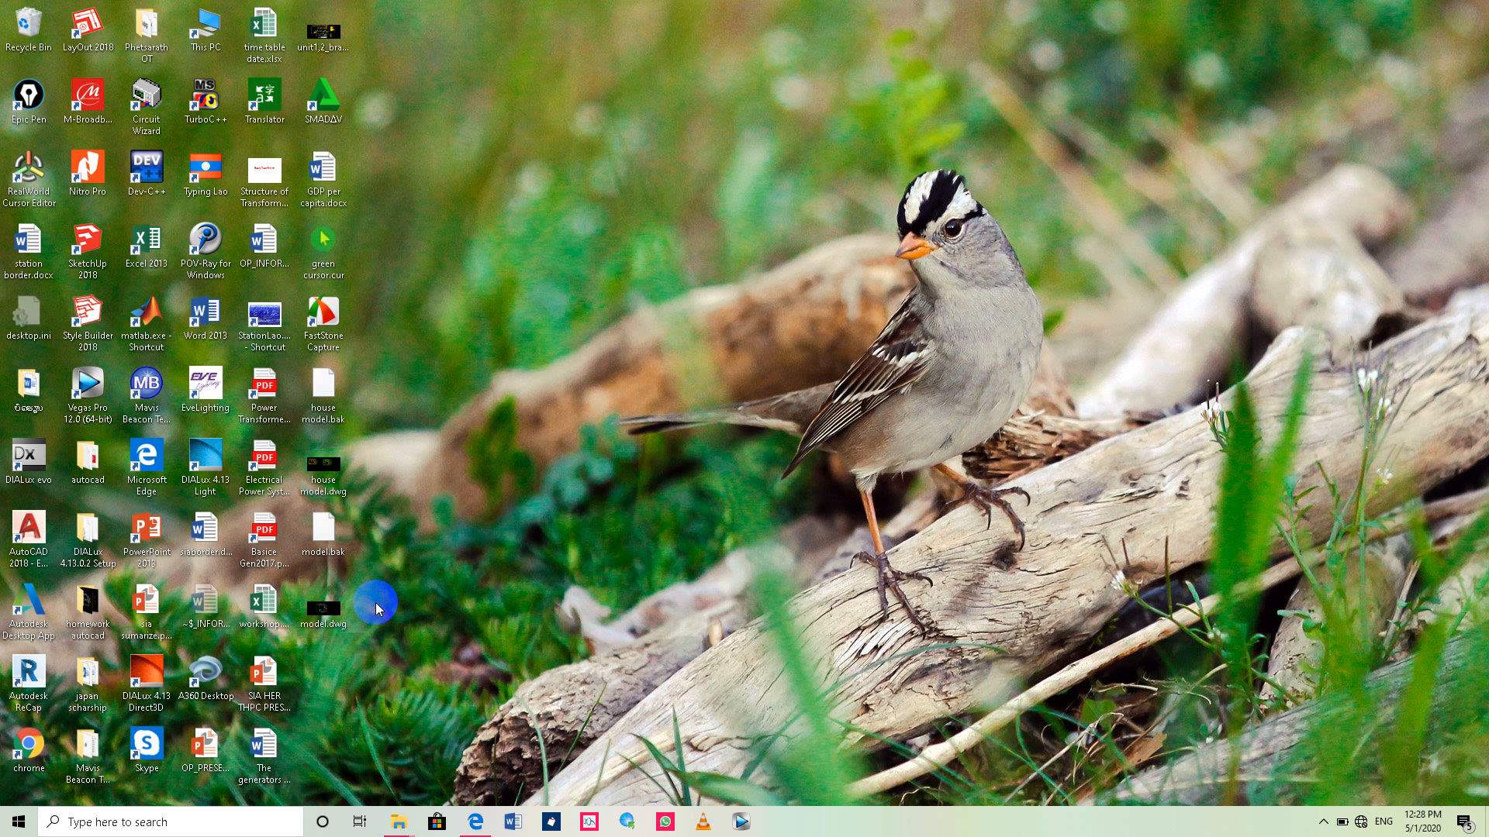
double_click(162, 671)
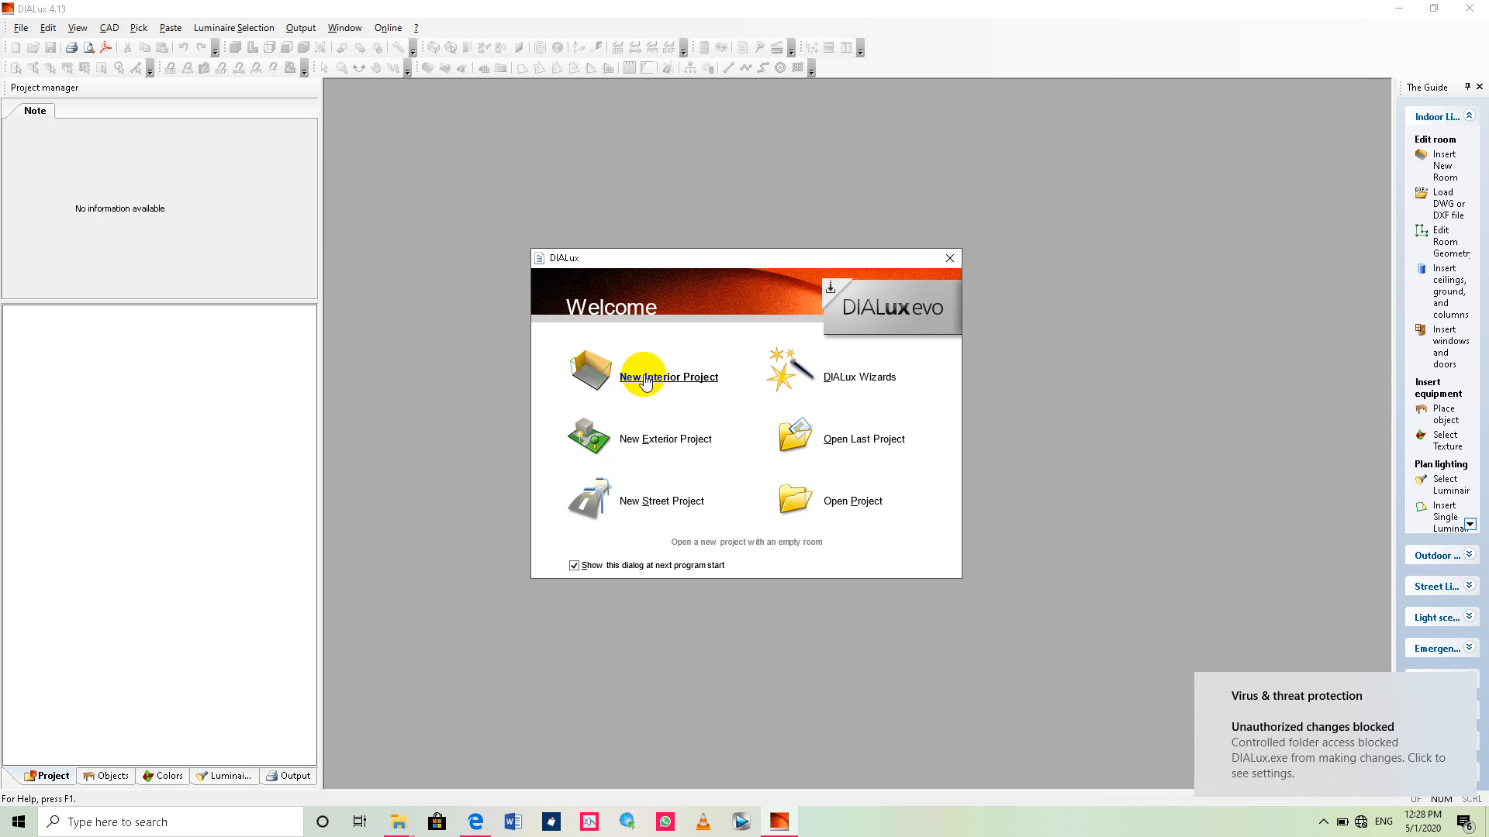
left_click(645, 377)
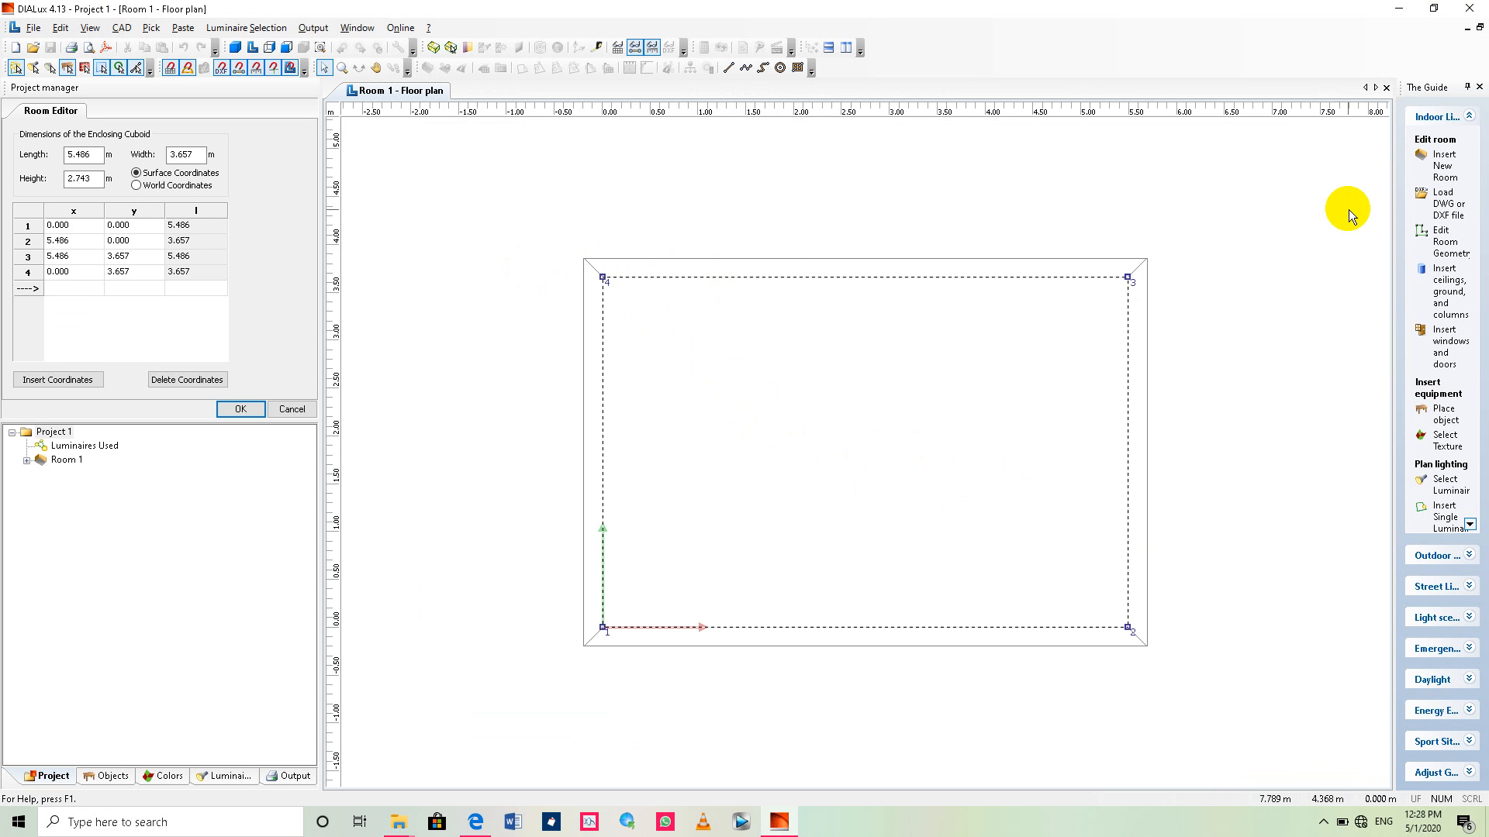
Arrange DIALux and the model-Model.pdf plan side by side, giving DIALux the wider share of the screen.
key("super+Left")
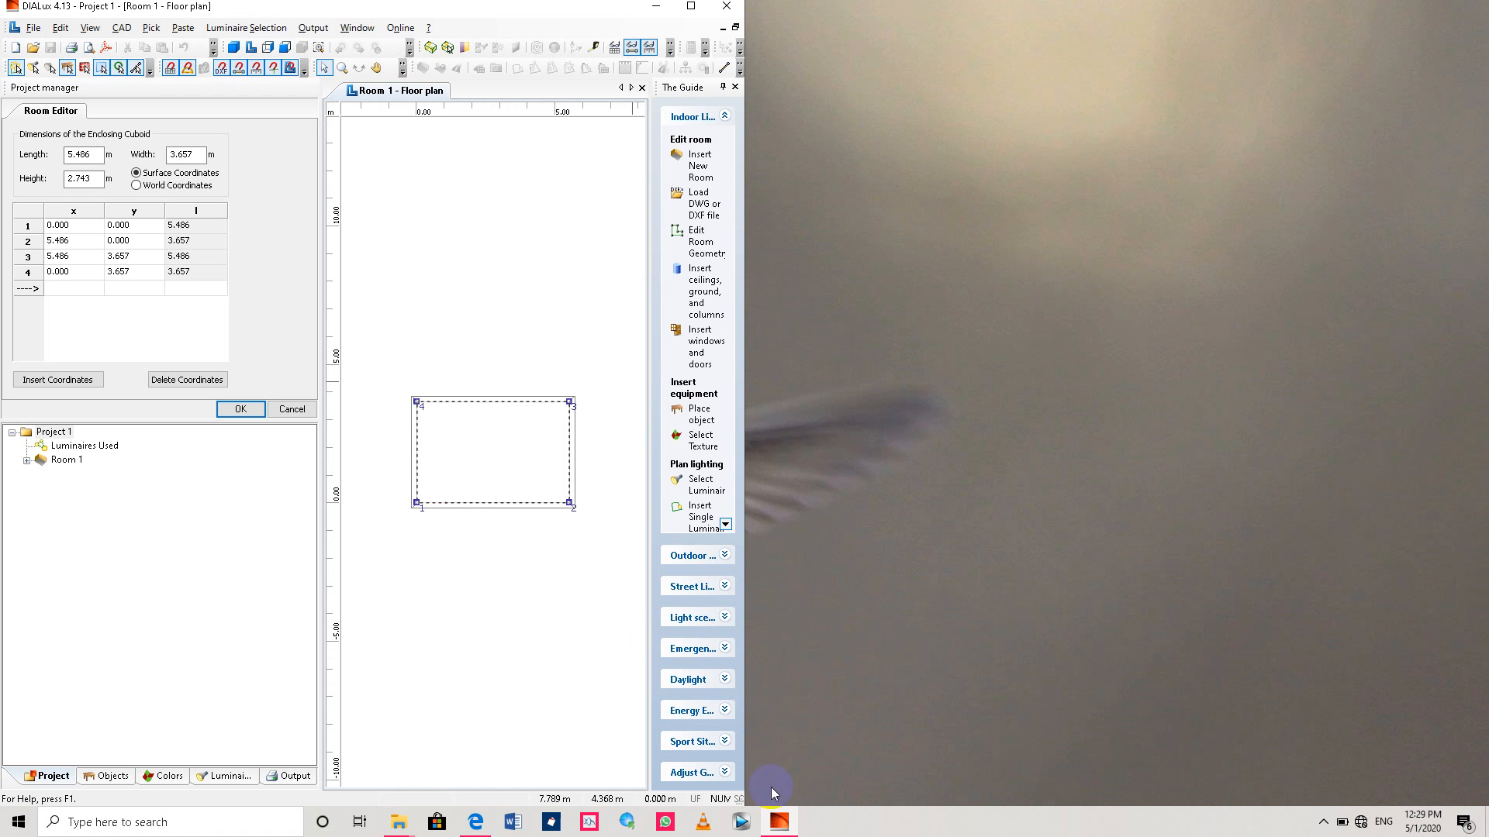
left_click(473, 822)
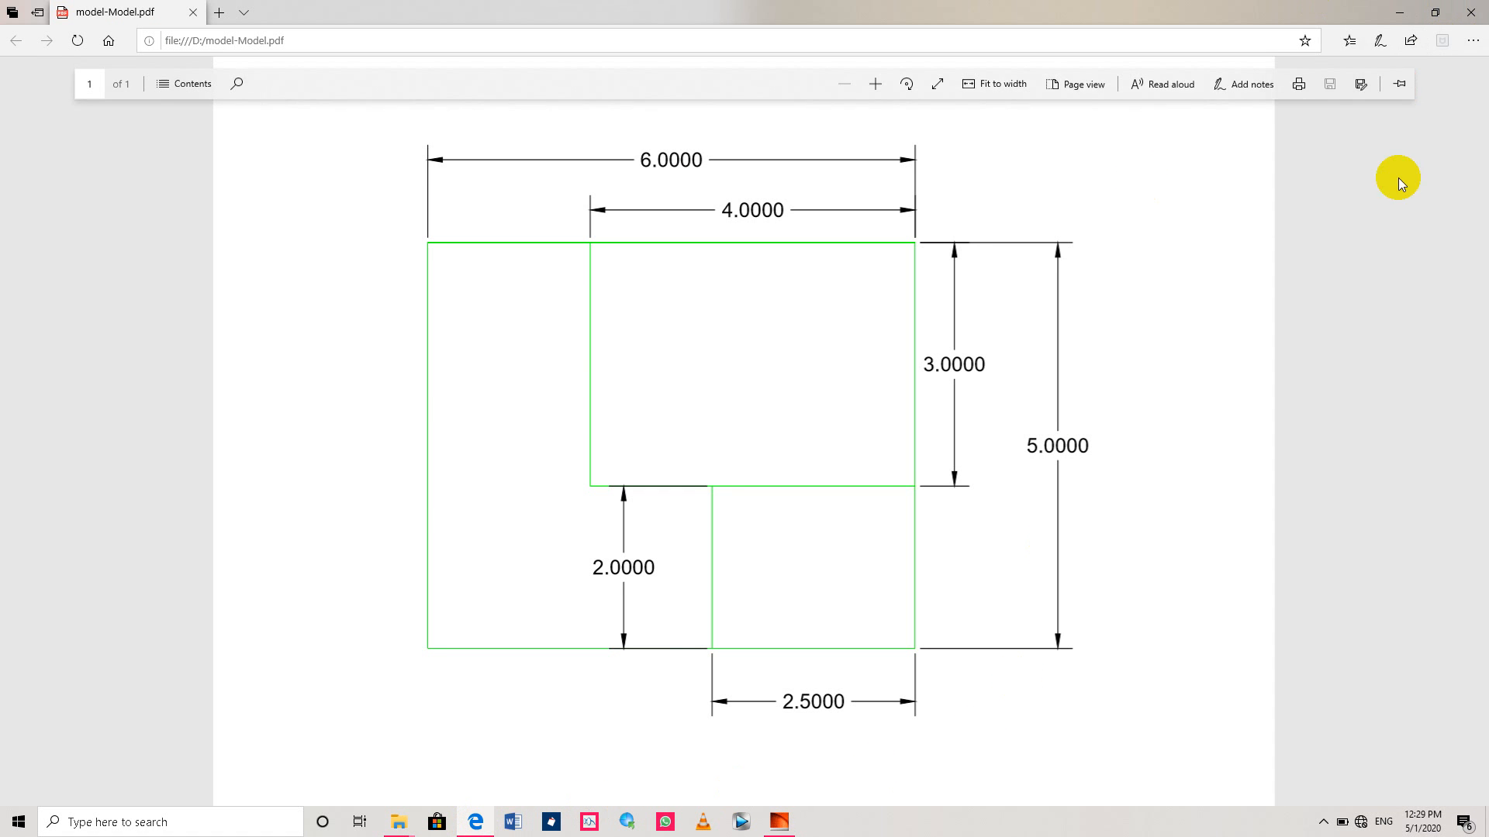
key("super+Right")
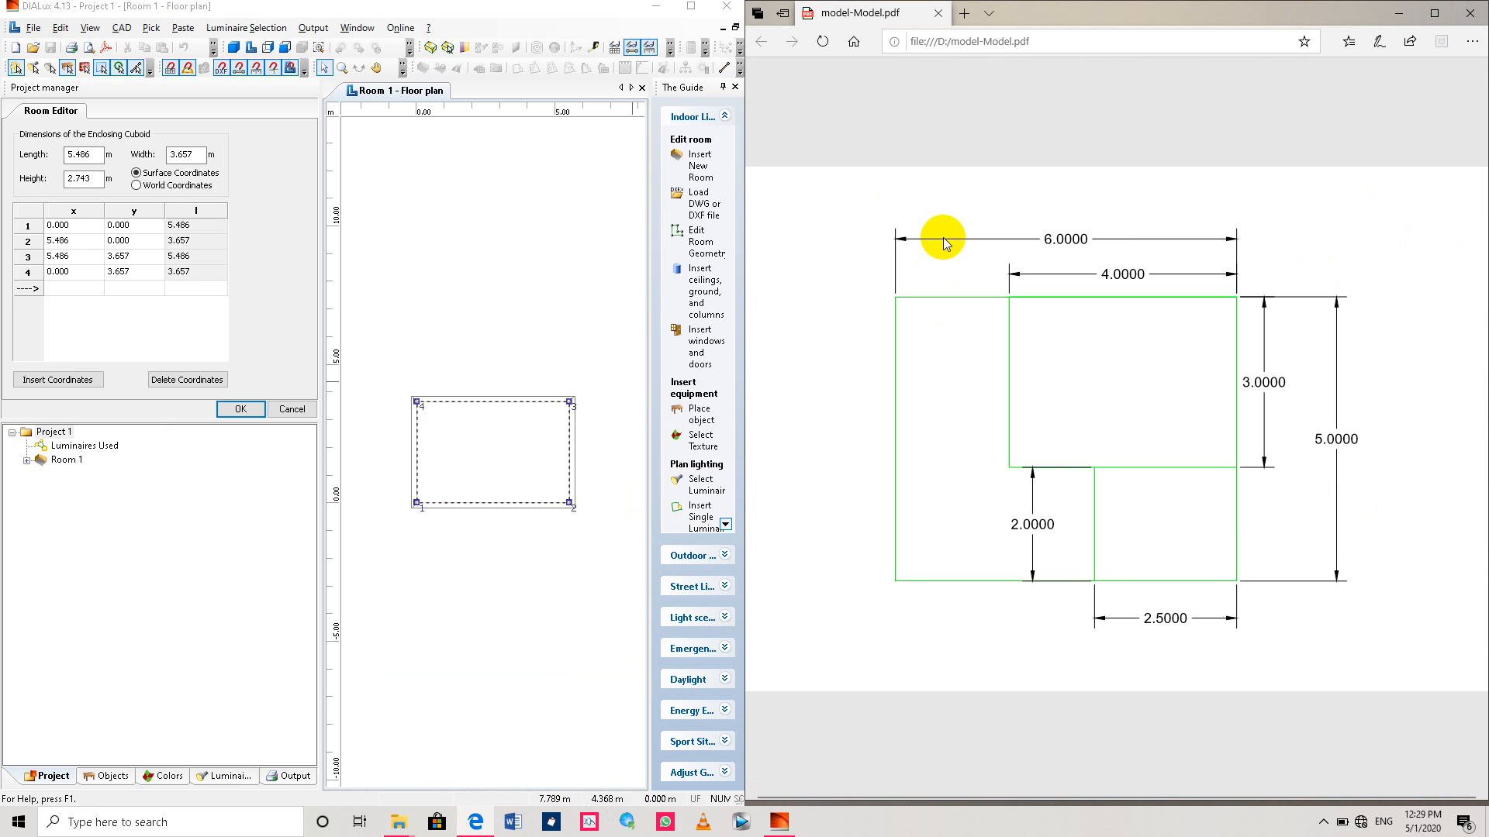
scroll(942, 237, "up", 3, "ctrl")
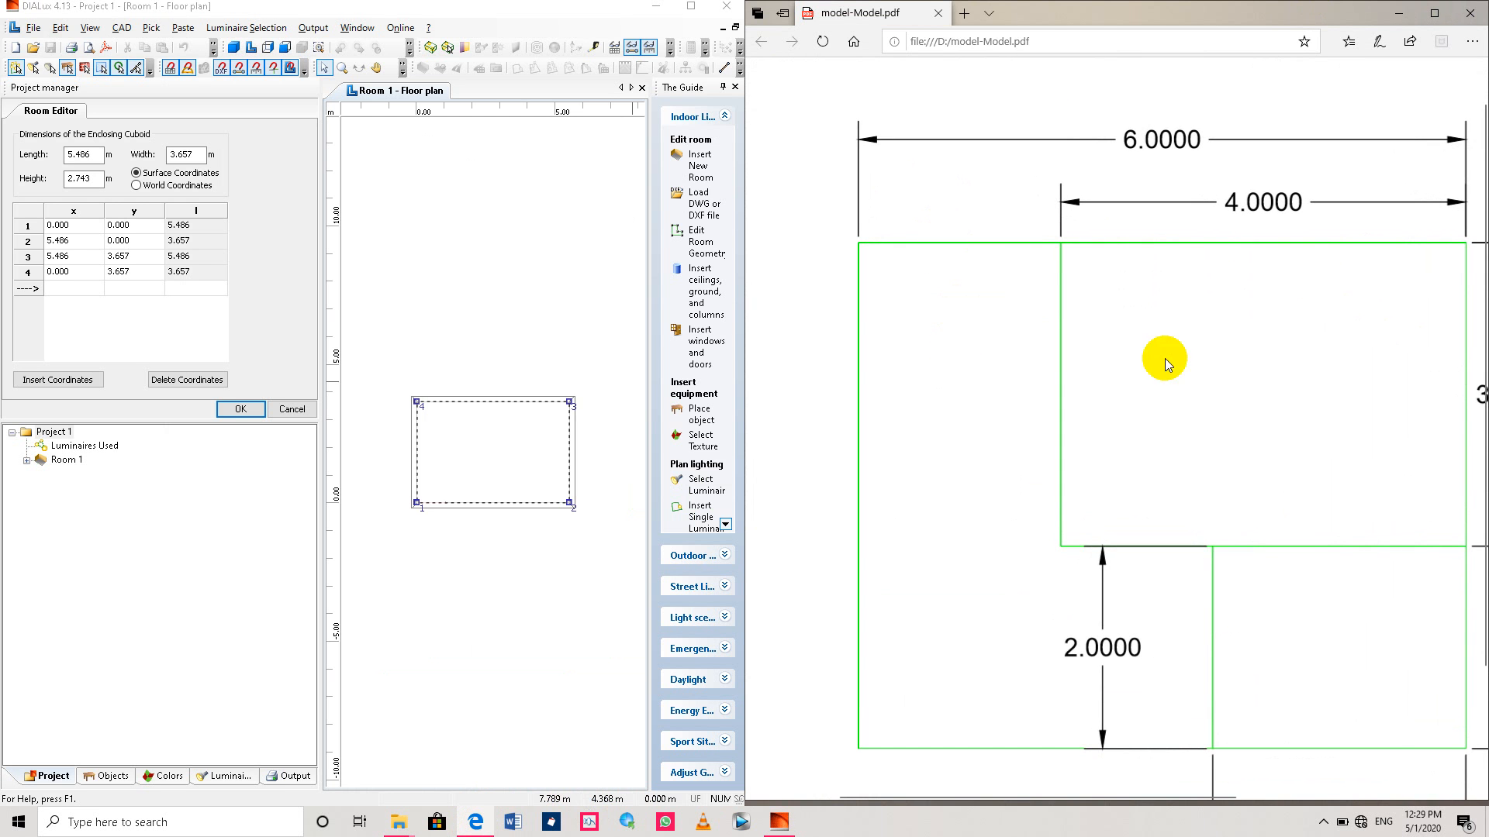
scroll(1242, 470, "down", 2)
scroll(1239, 470, "down", 2, "ctrl")
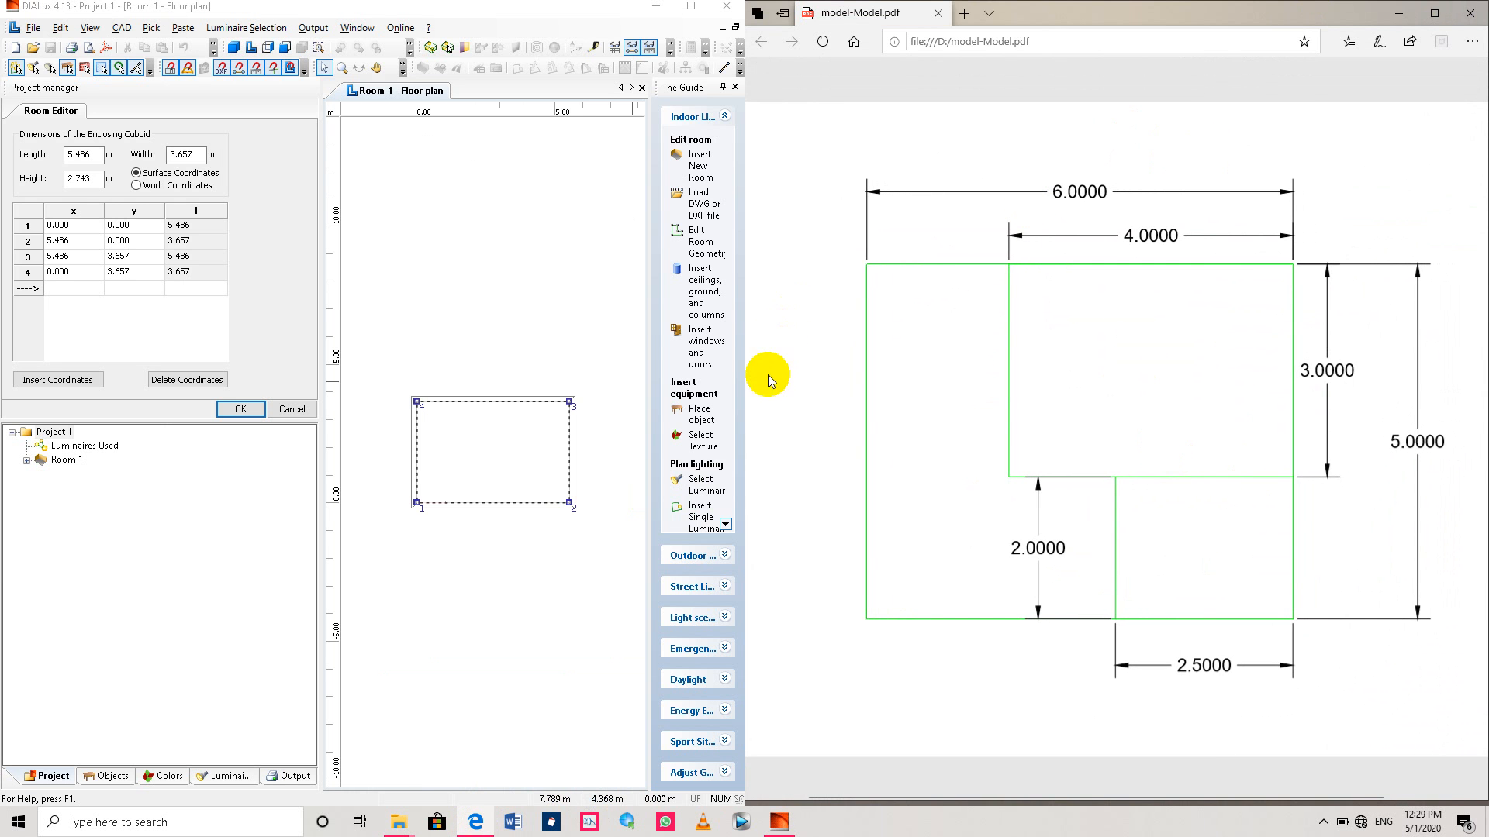
left_click_drag(746, 382, 859, 391)
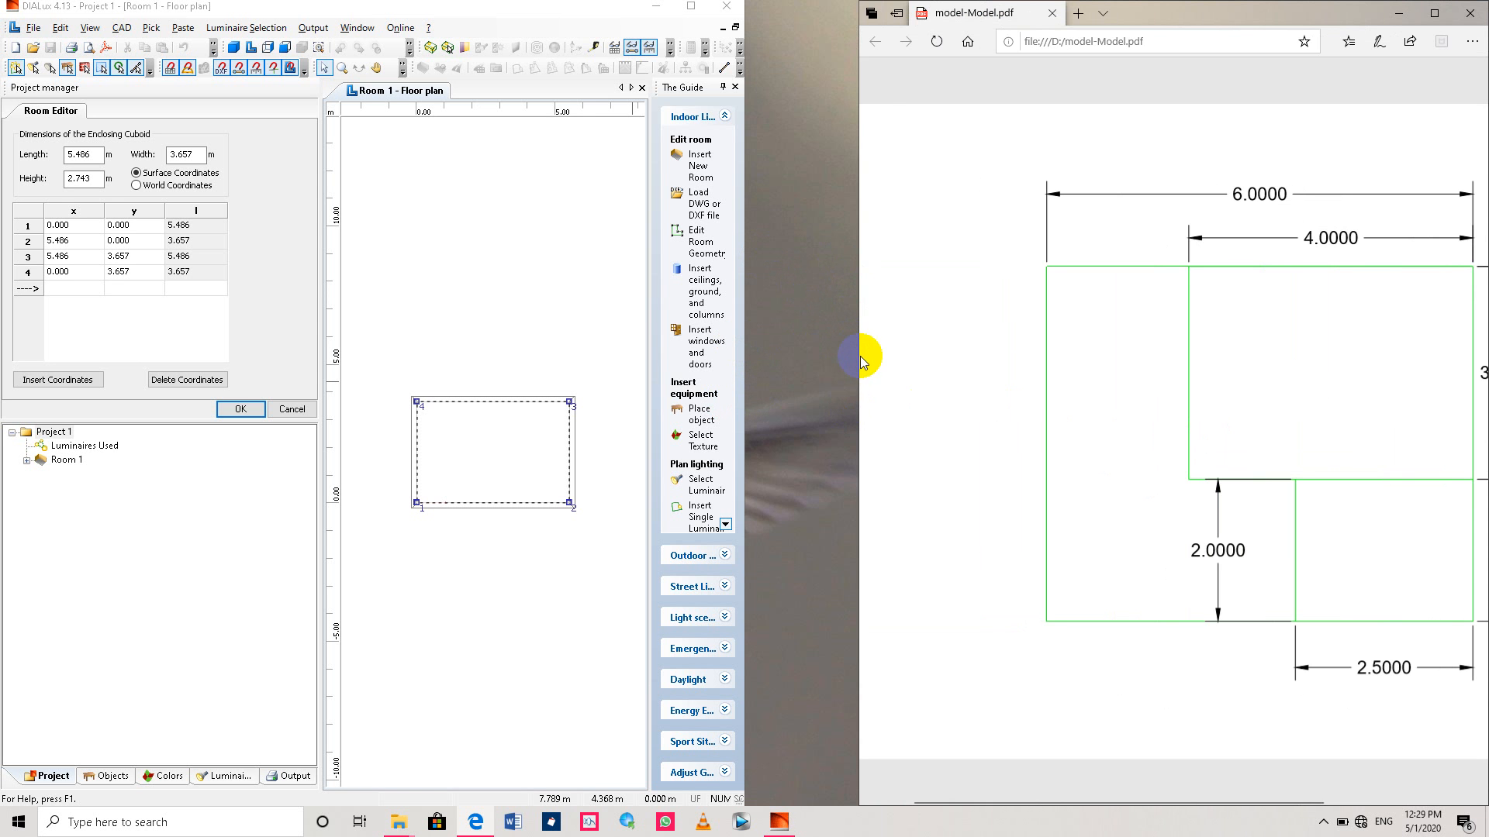
left_click_drag(858, 369, 1050, 375)
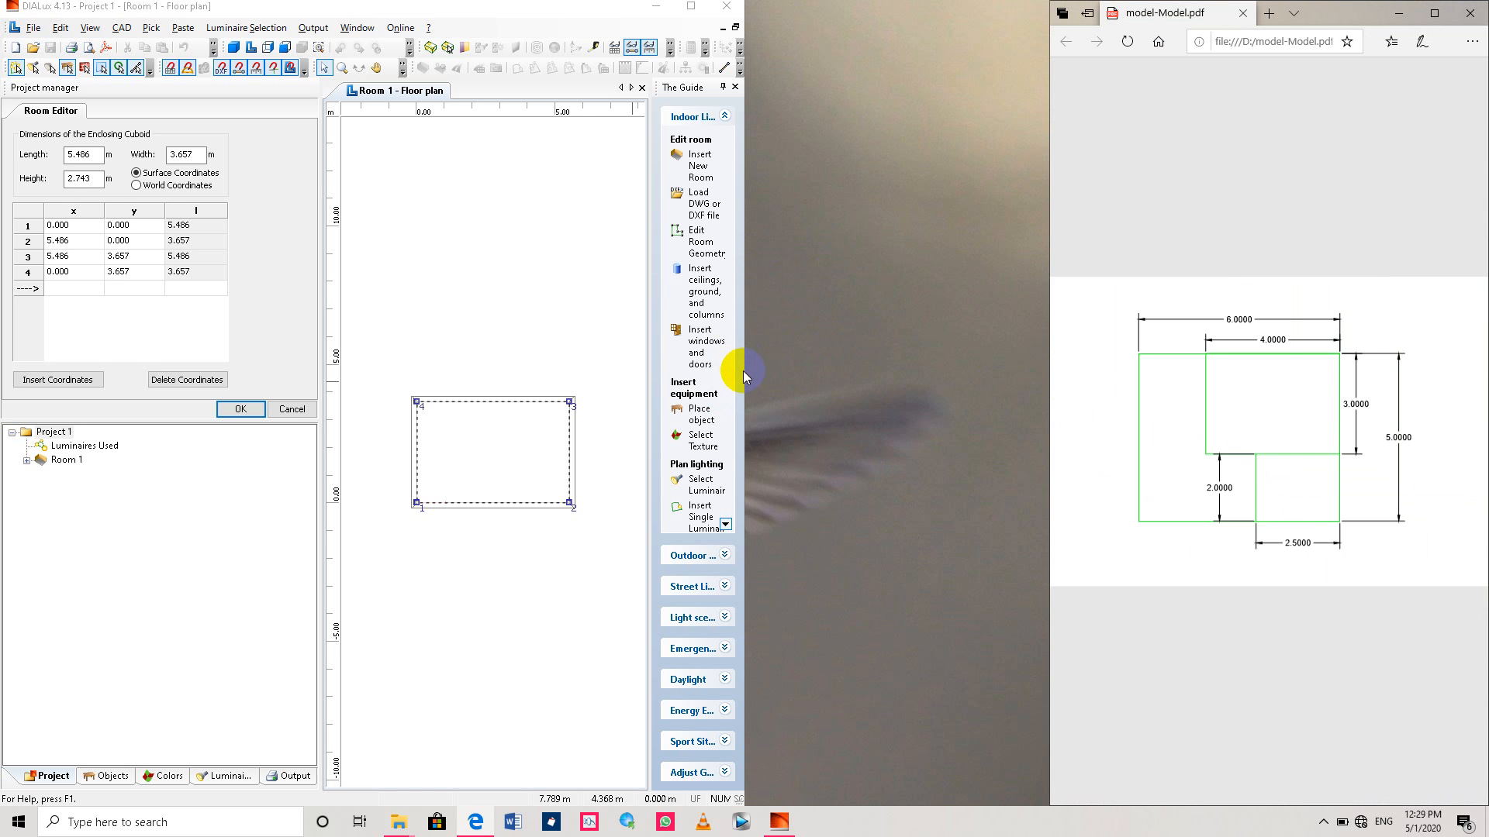
left_click_drag(744, 372, 1050, 435)
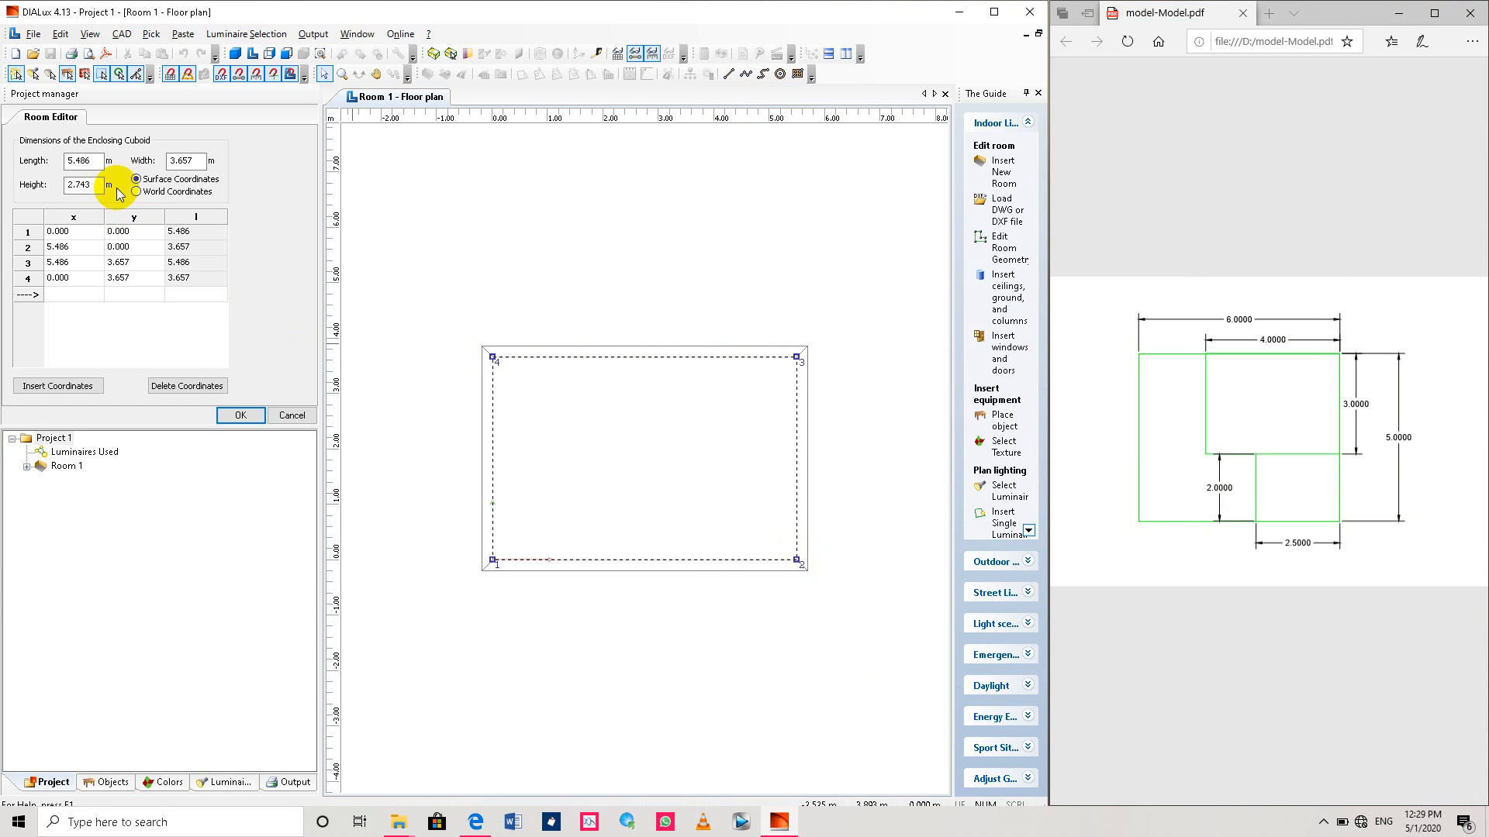
Set the room's length to 6 m and width to 5 m, keep the default height, and apply the room geometry.
left_click_drag(97, 162, 61, 172)
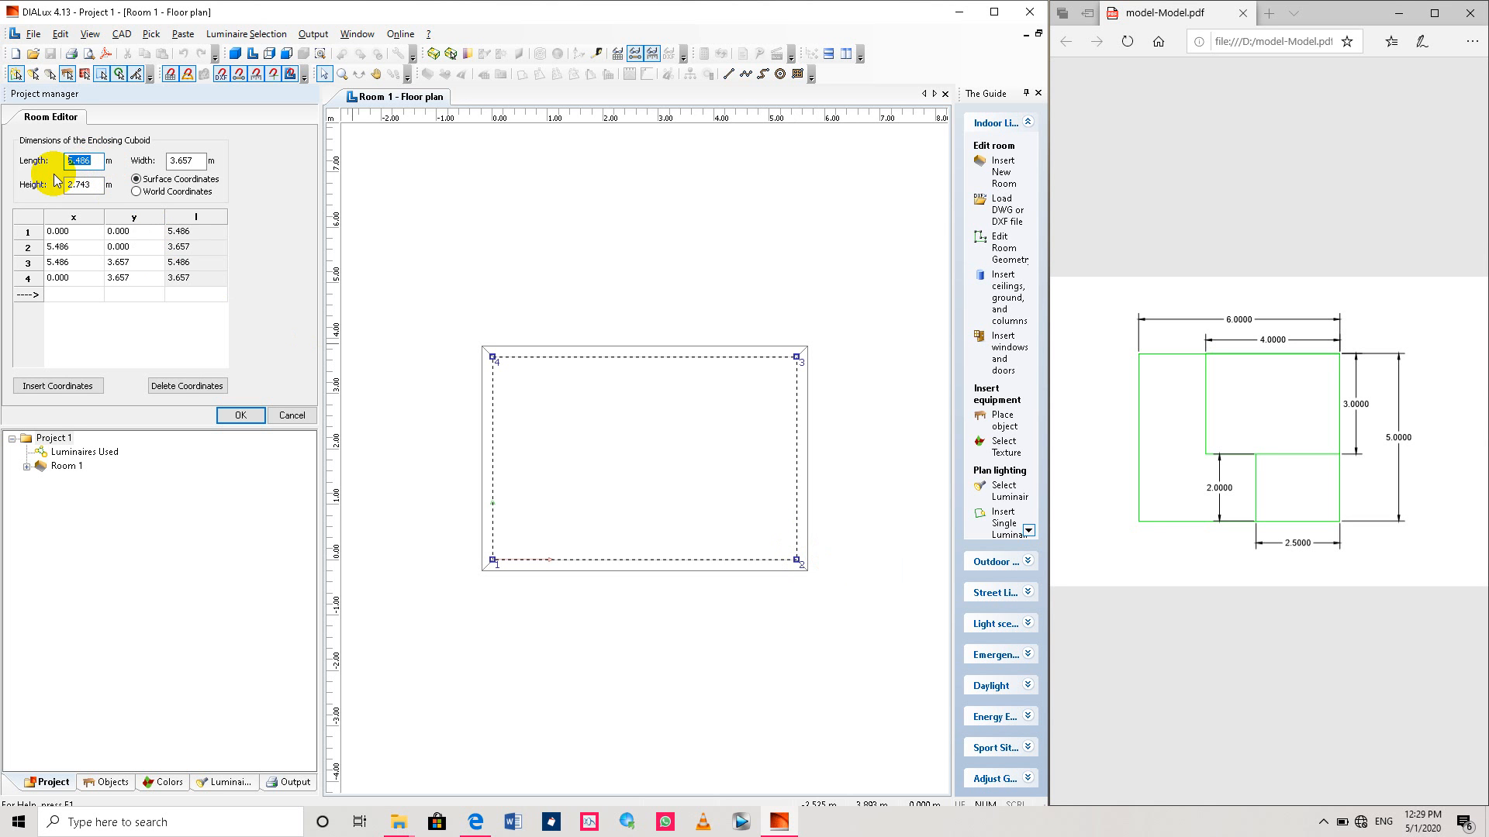
type("6")
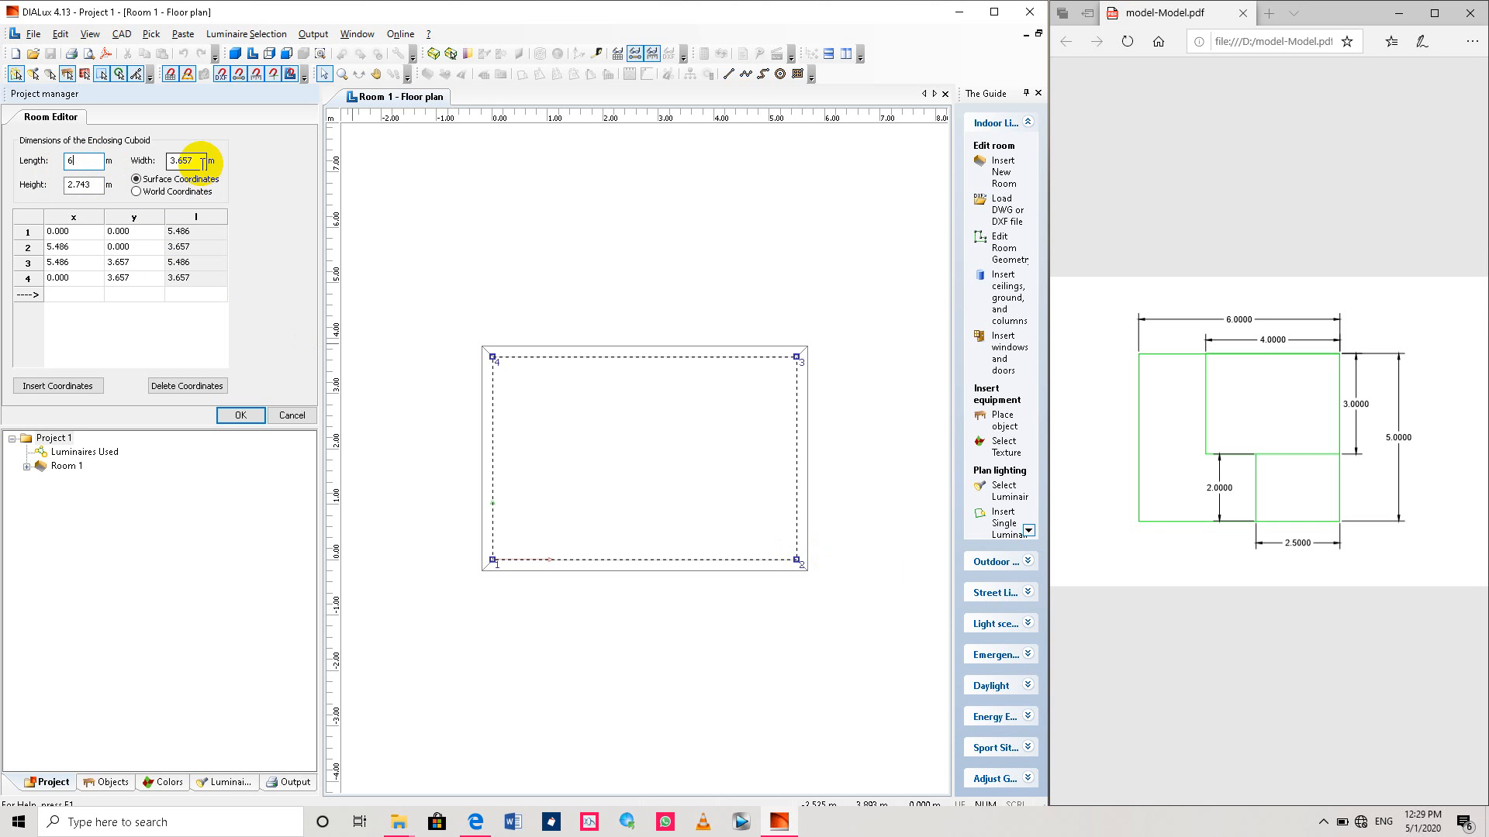
left_click_drag(200, 161, 173, 161)
type("5")
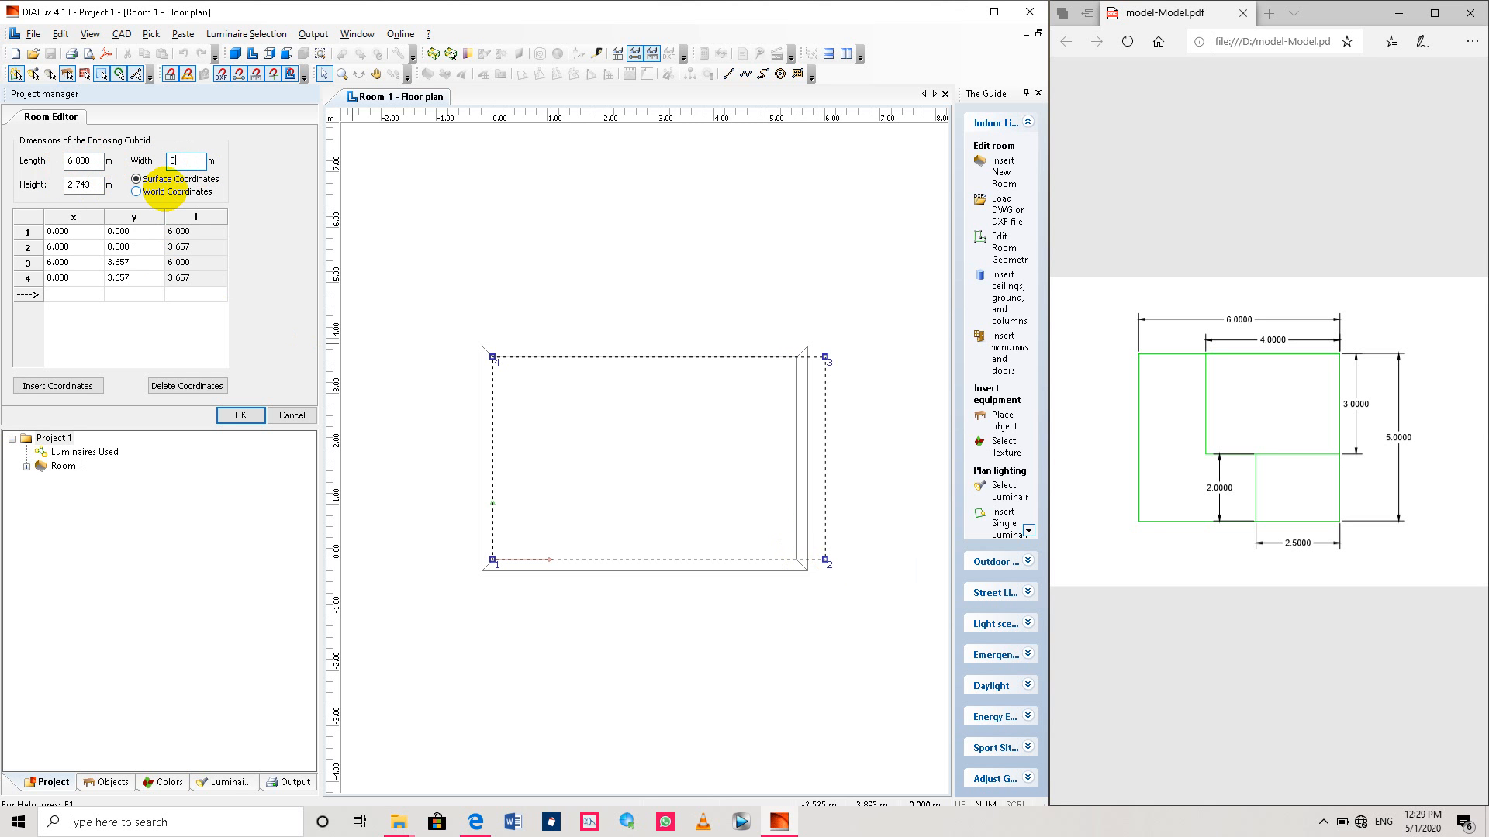
left_click(99, 186)
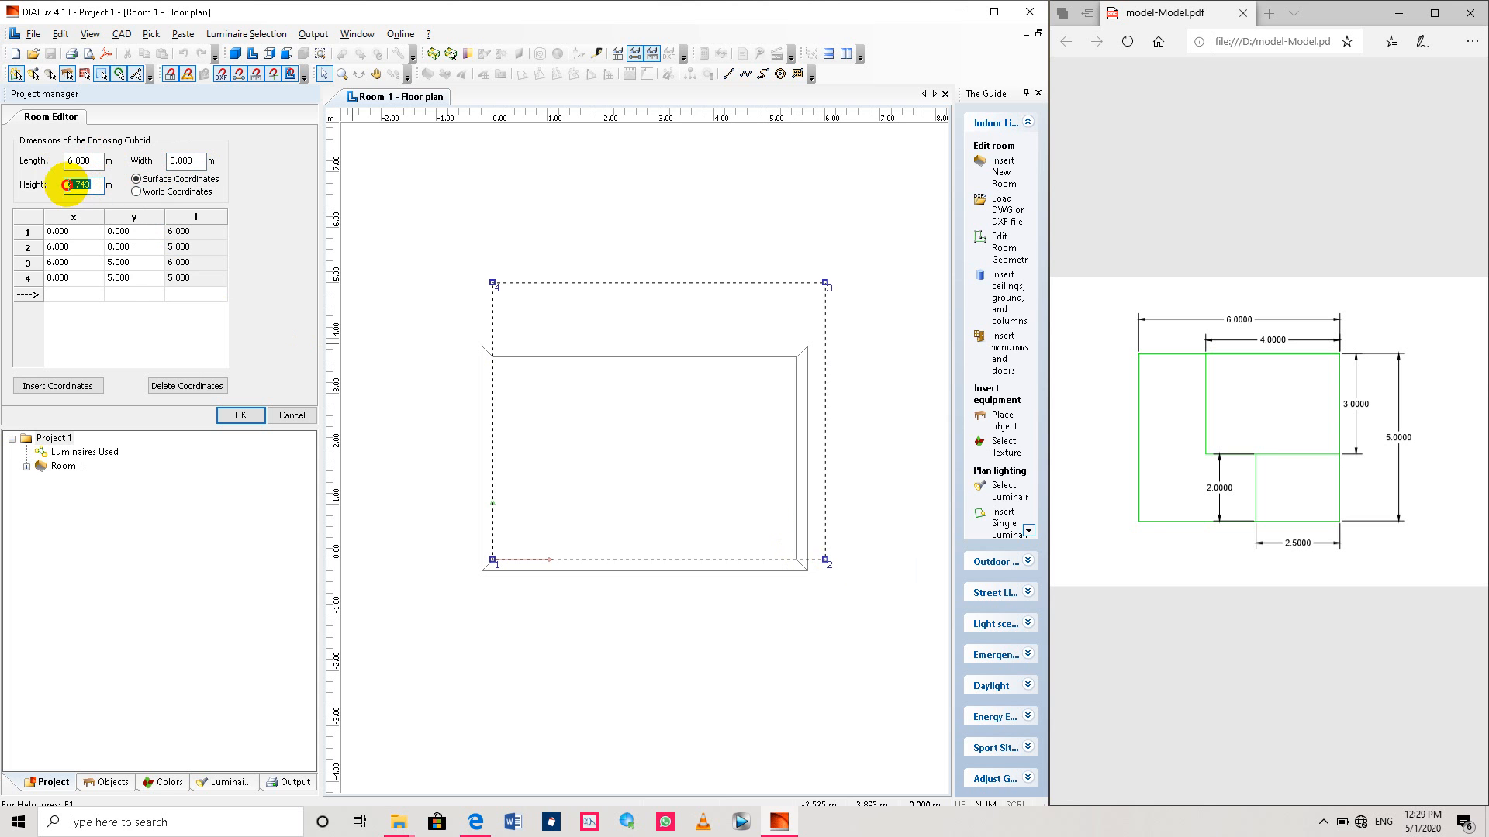
left_click_drag(62, 185, 97, 186)
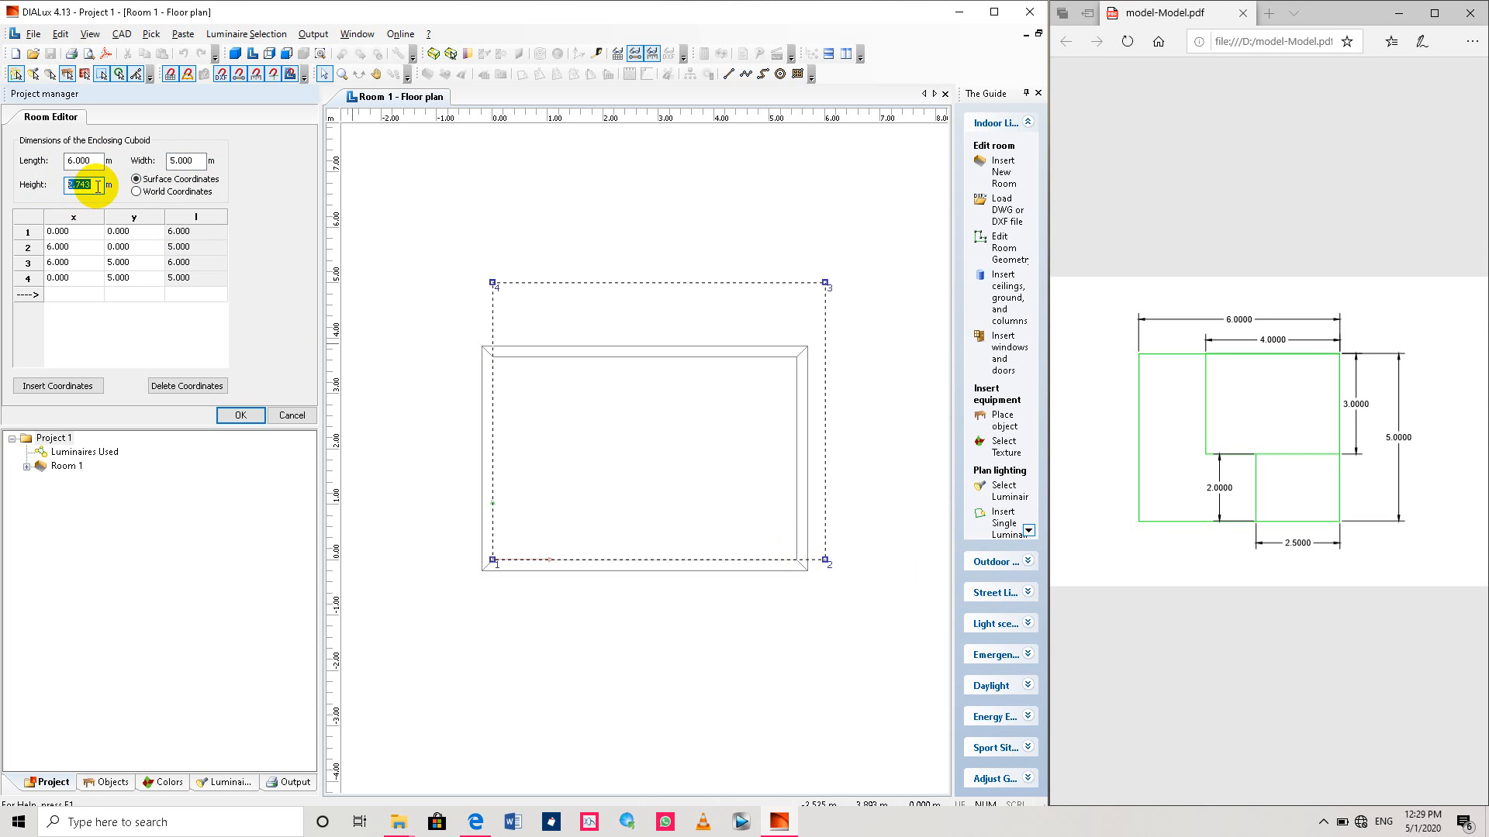
left_click(91, 185)
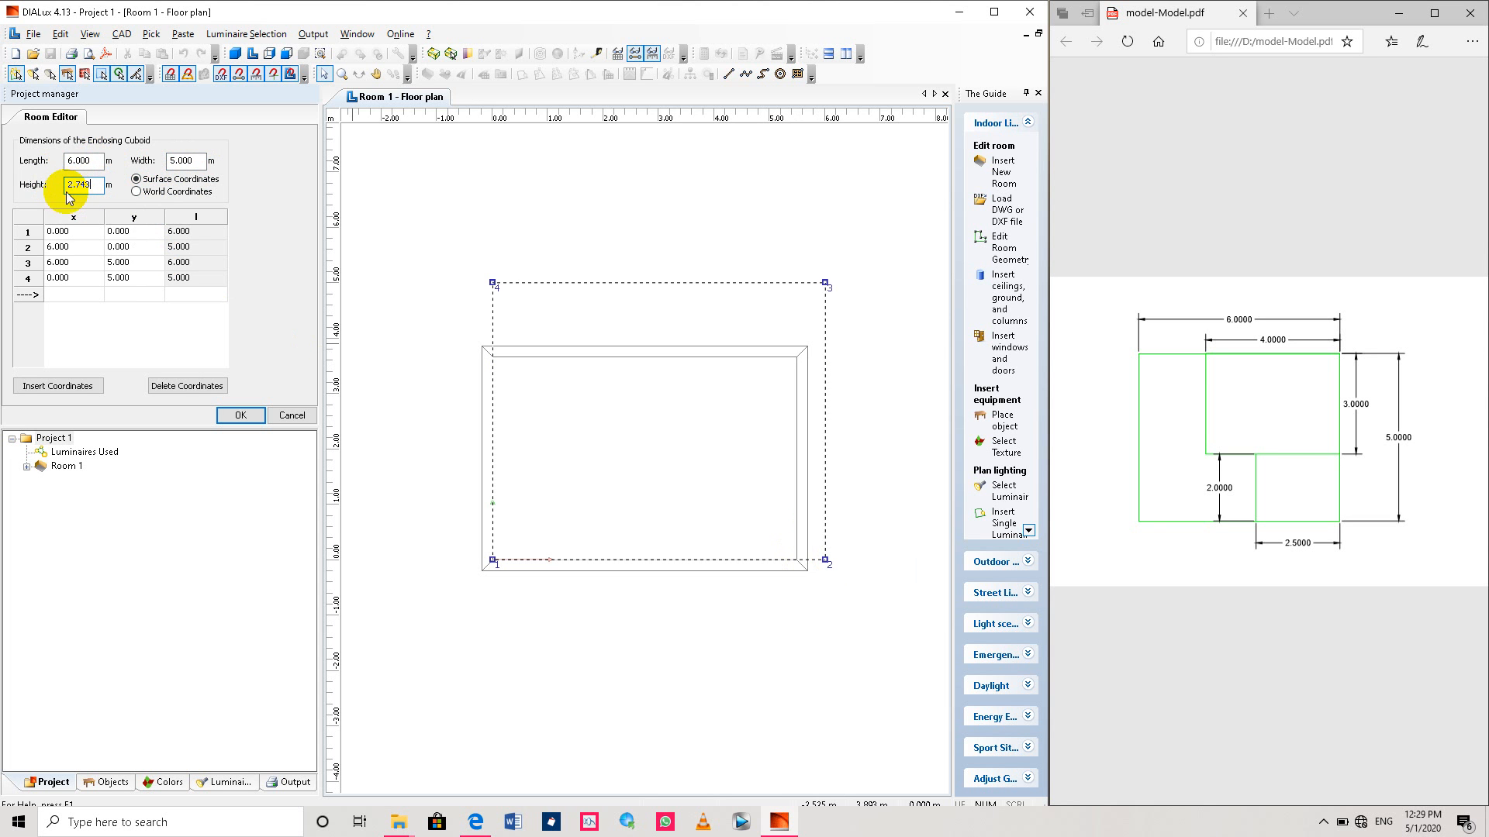
left_click(249, 415)
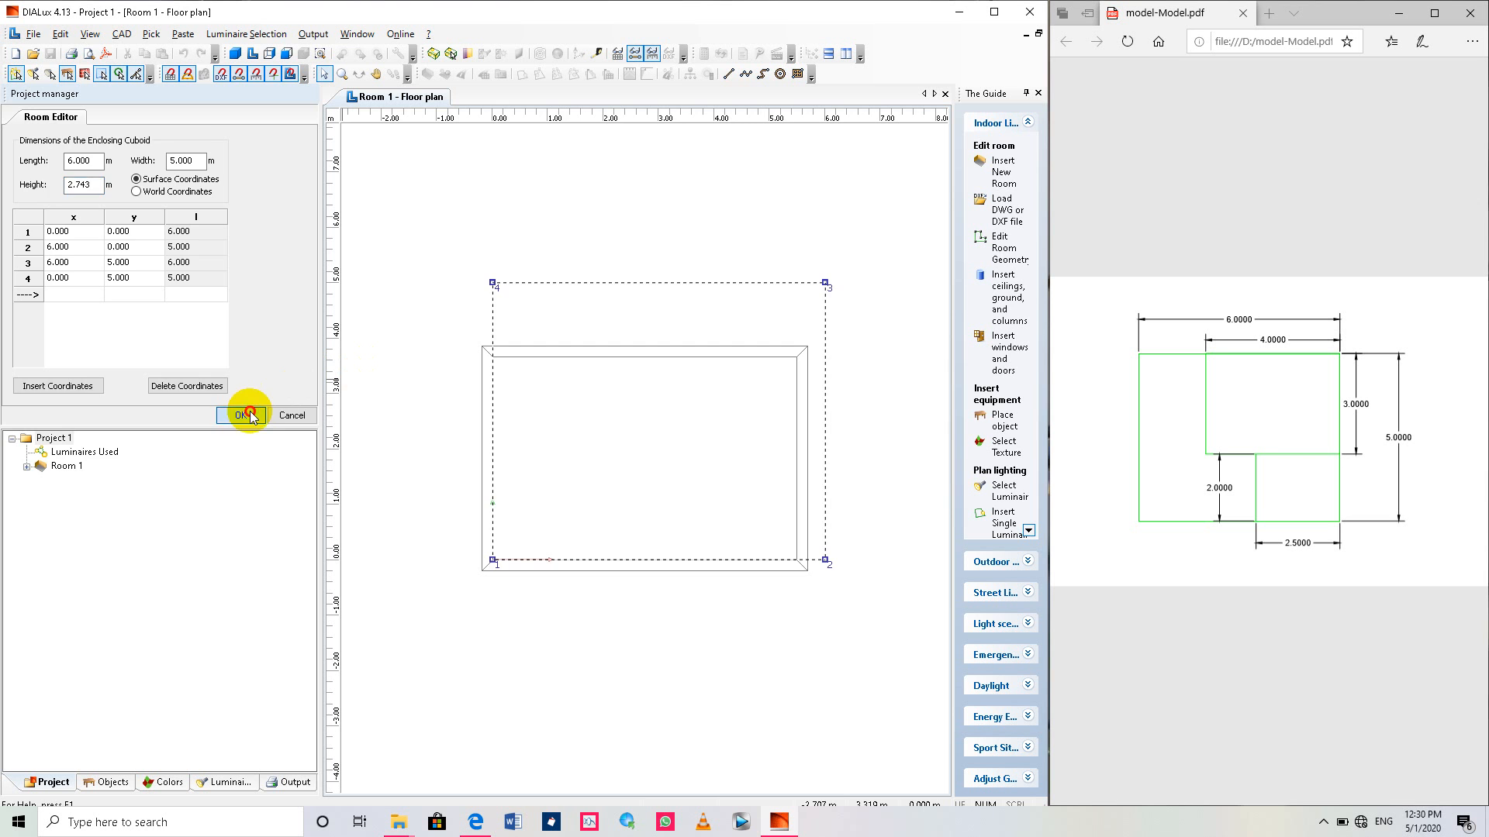
Show Room 1 in the 3D view and orbit around it to inspect the walls and floor.
scroll(625, 439, "down", 2)
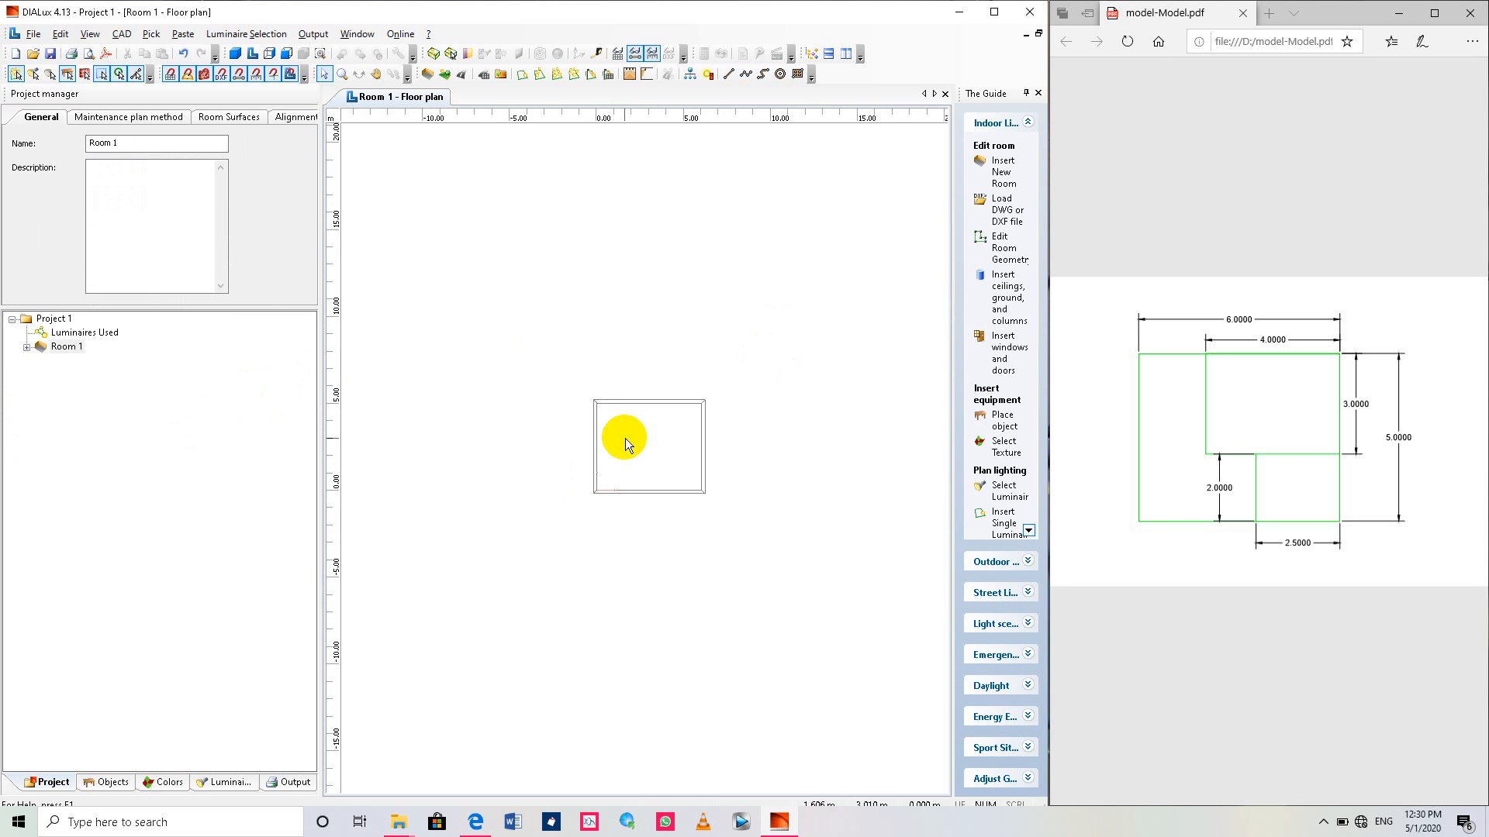
scroll(621, 441, "up", 4)
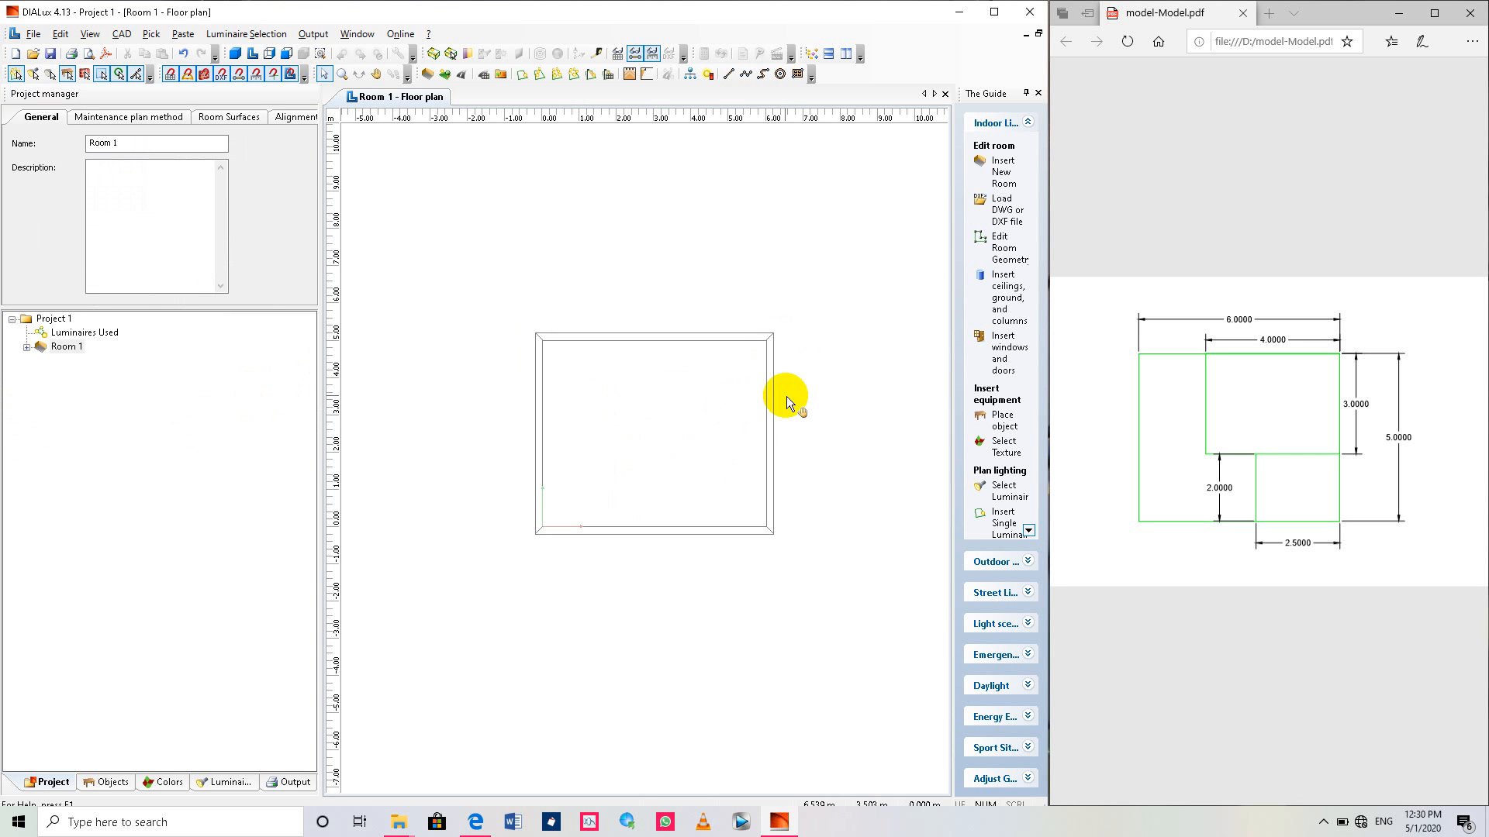
scroll(751, 462, "up", 2)
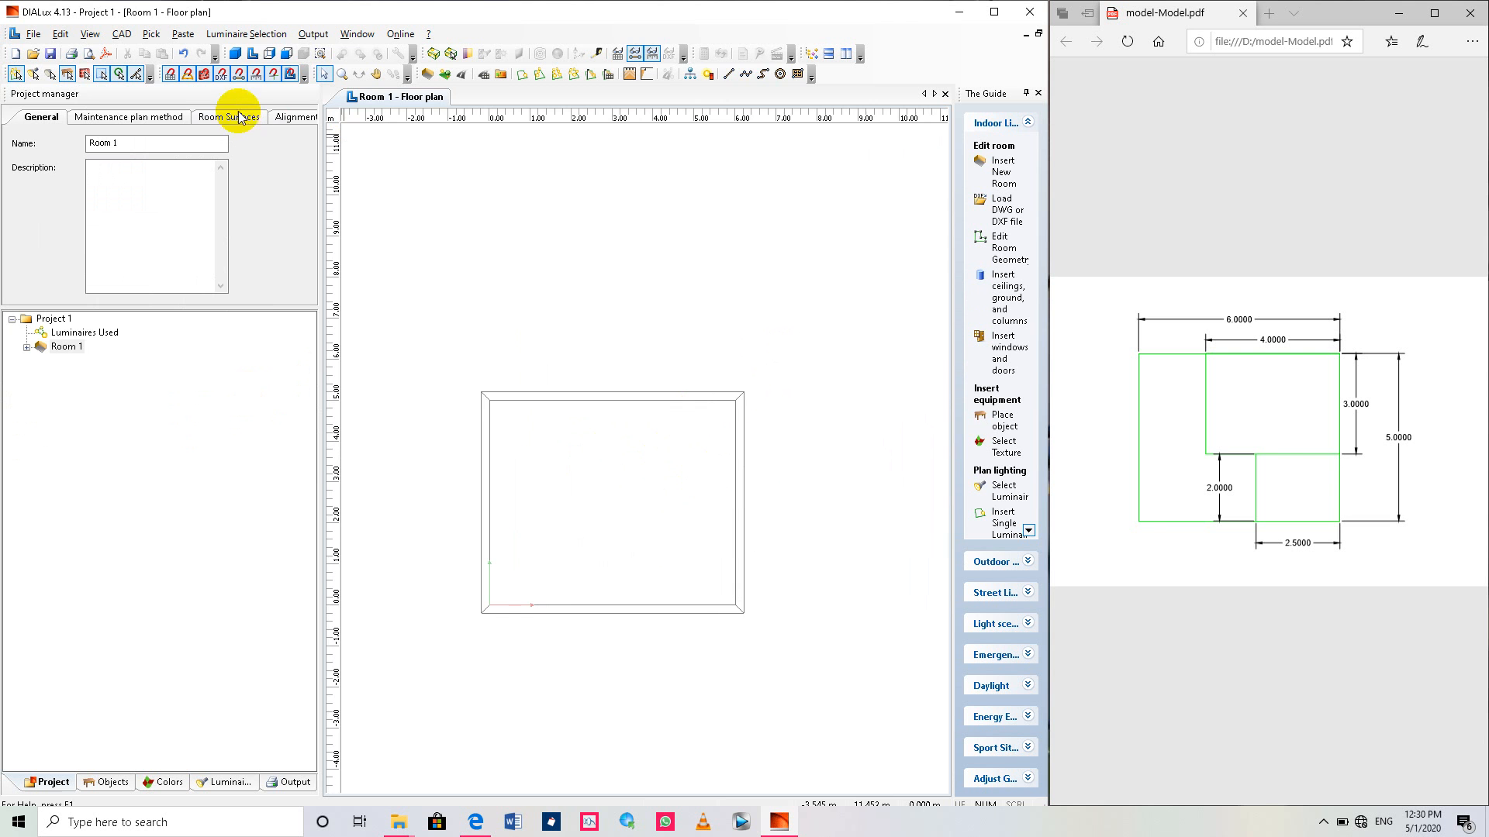
left_click(236, 54)
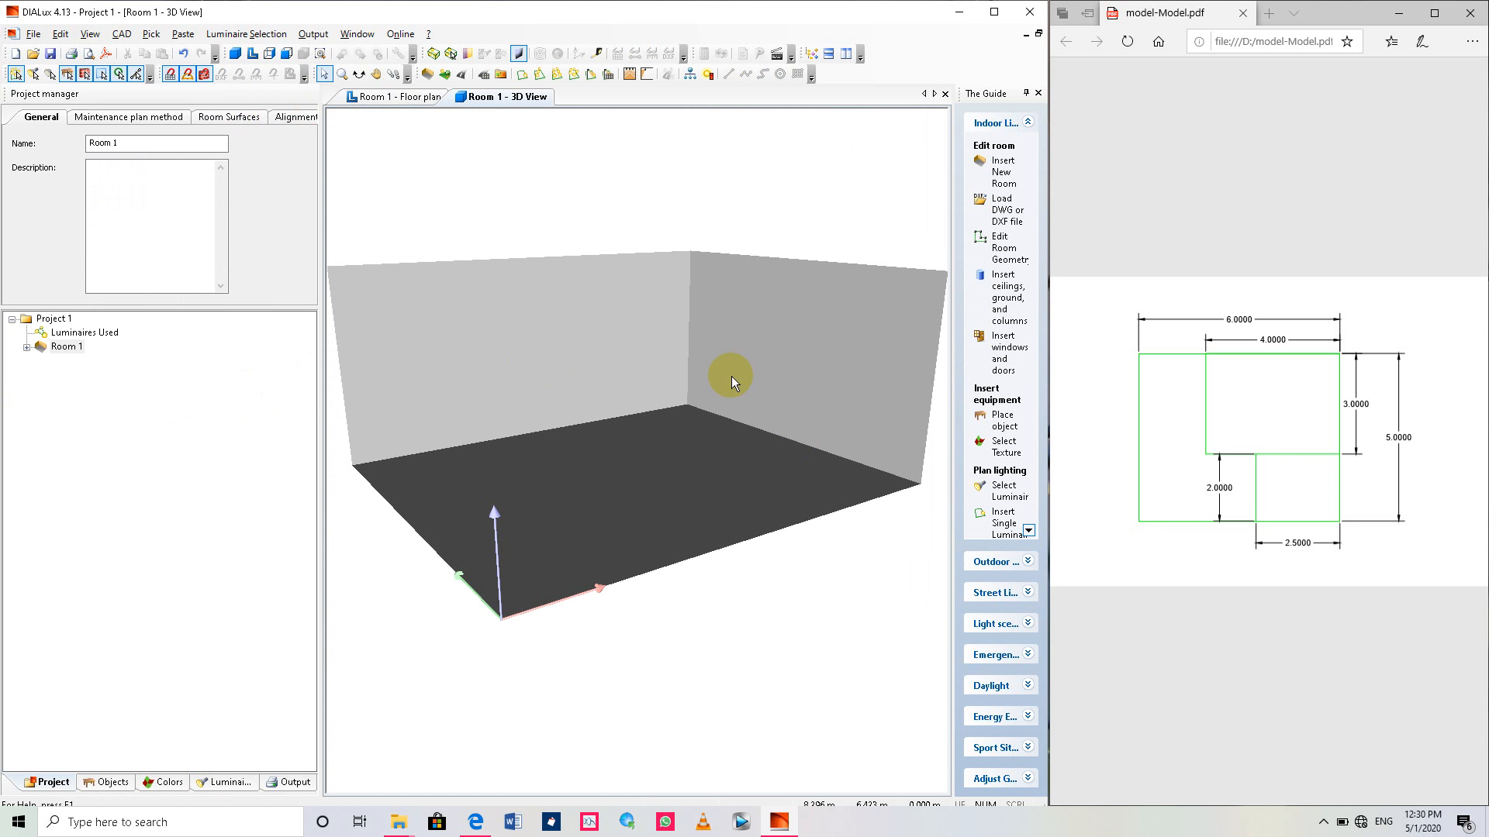
left_click(359, 74)
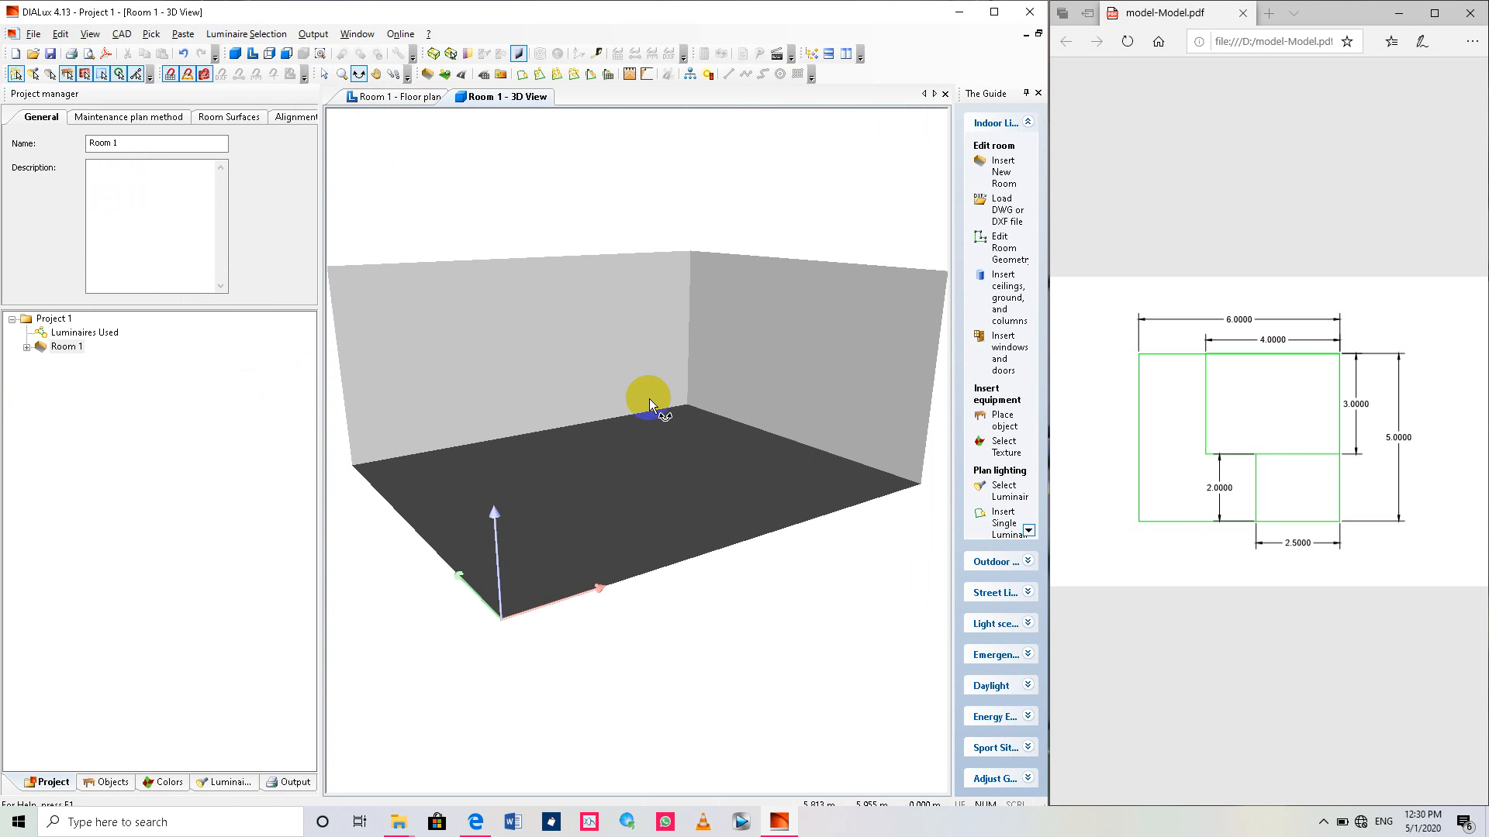
left_click_drag(649, 398, 871, 502)
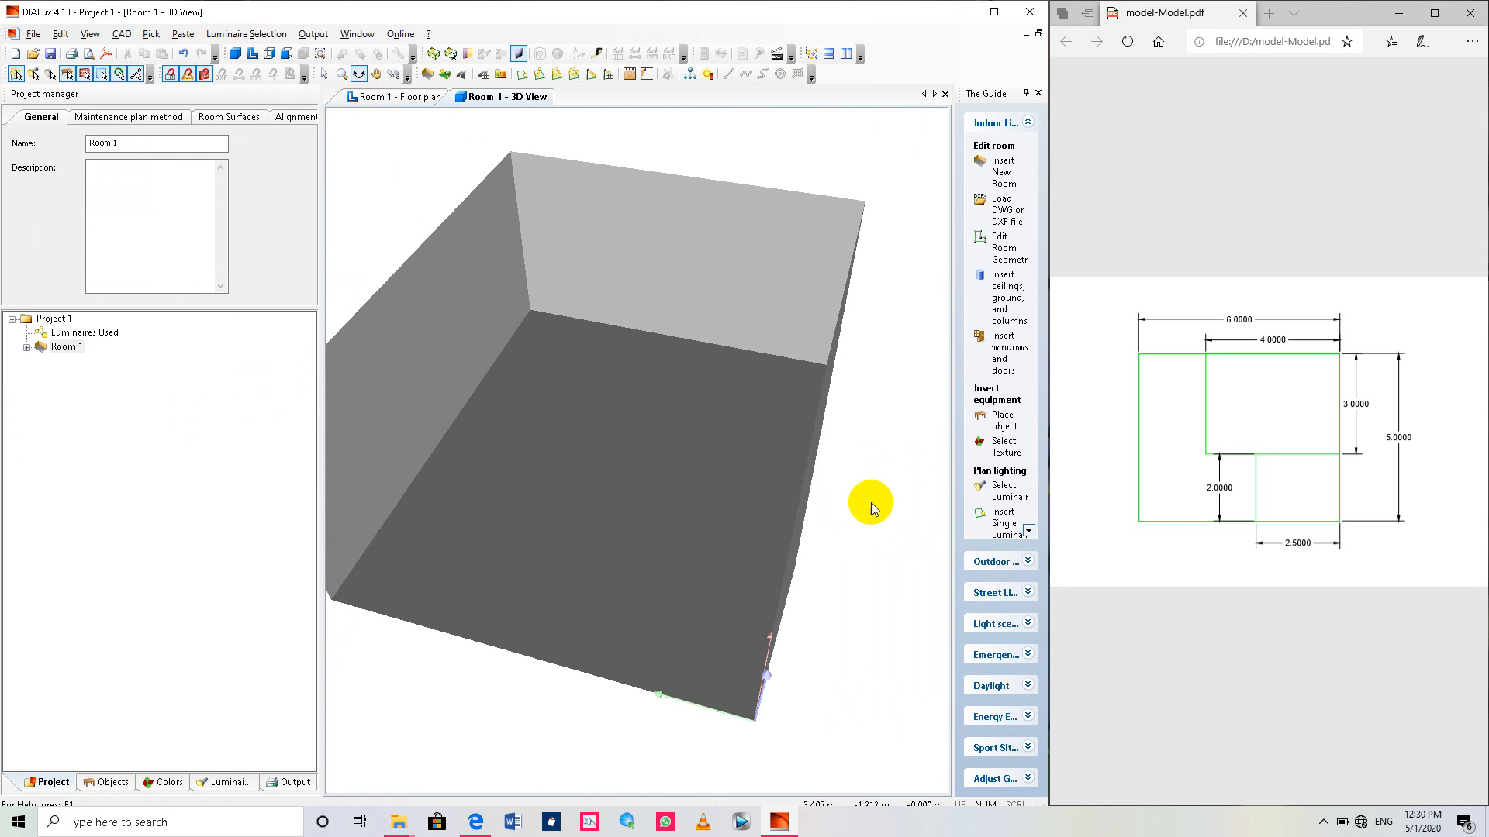
left_click_drag(1048, 426, 1059, 424)
left_click_drag(628, 425, 690, 435)
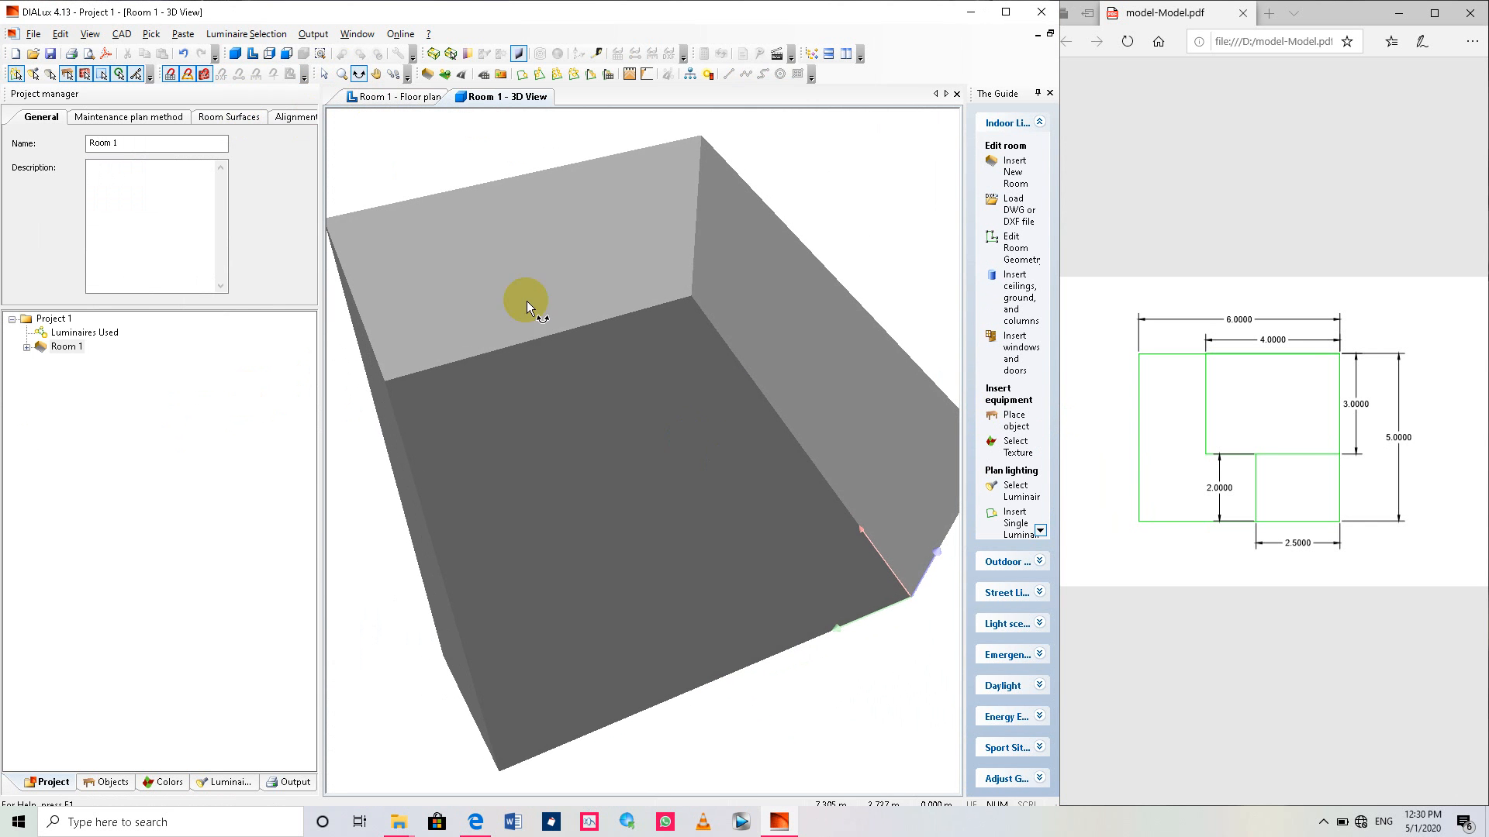
Compare Room 1's floor plan with its 3D view, finishing on the floor plan.
left_click(253, 58)
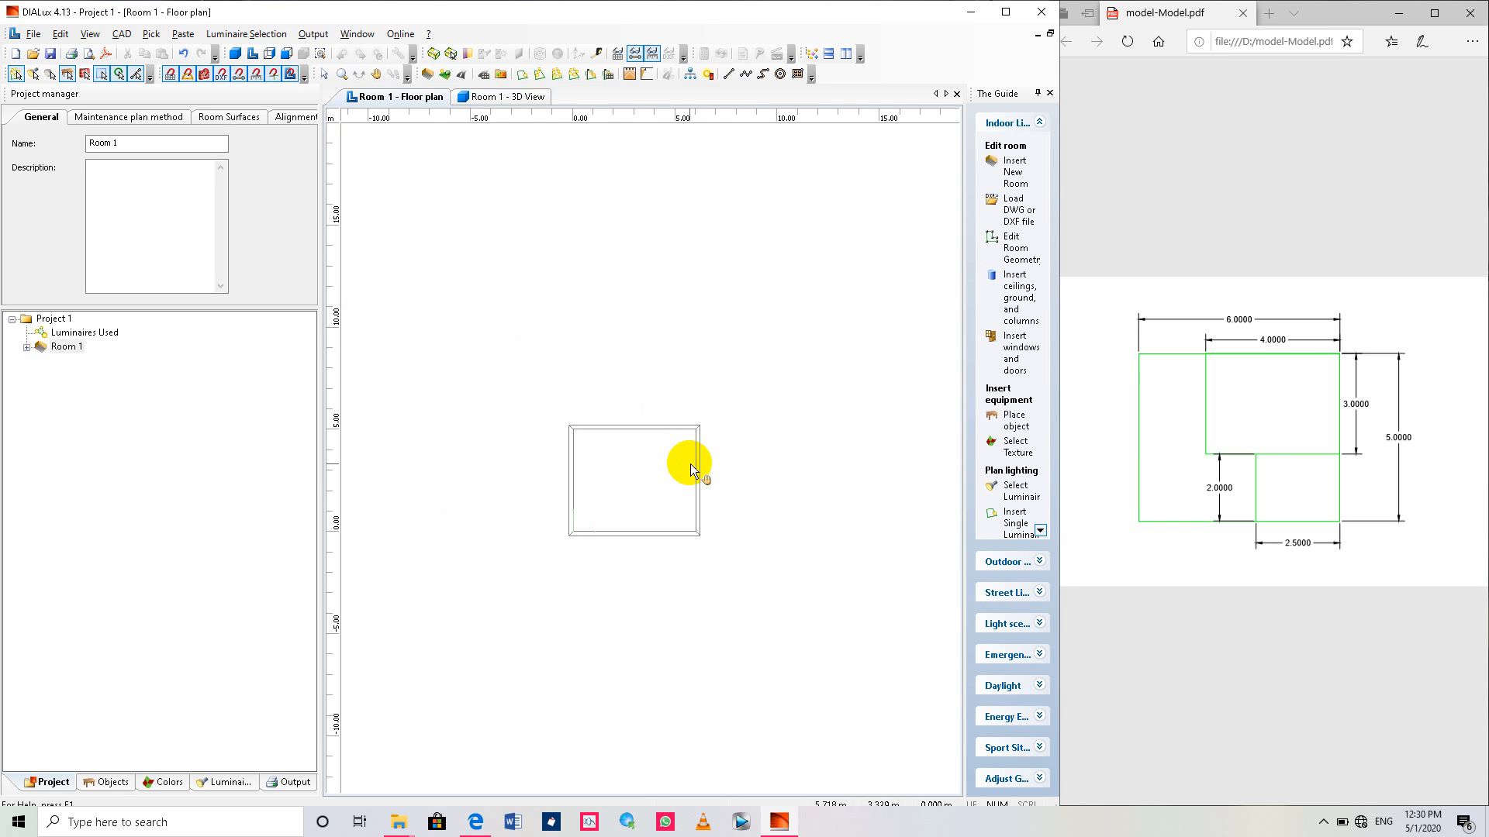
left_click(252, 52)
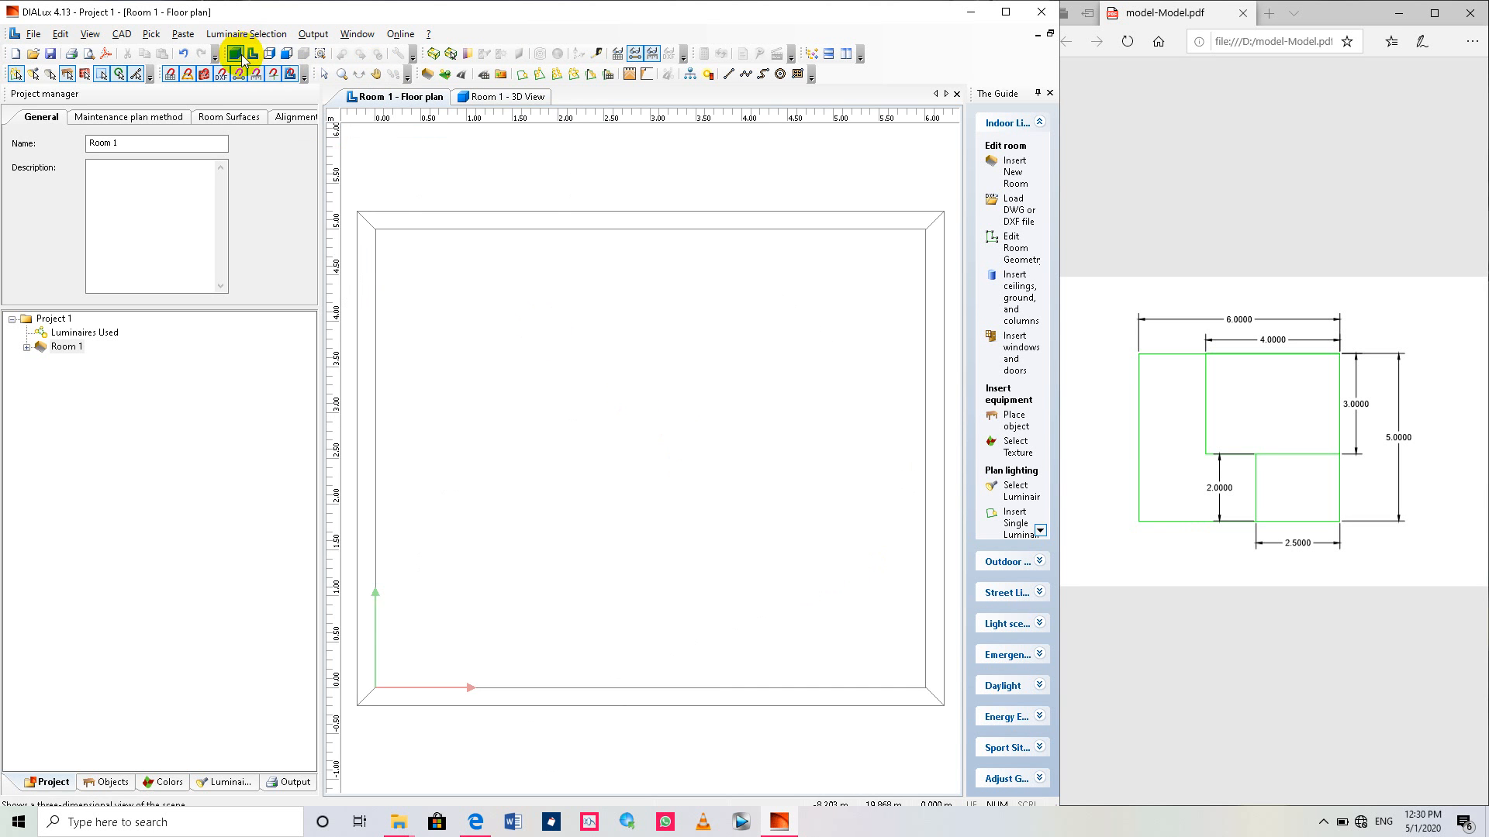
left_click(237, 54)
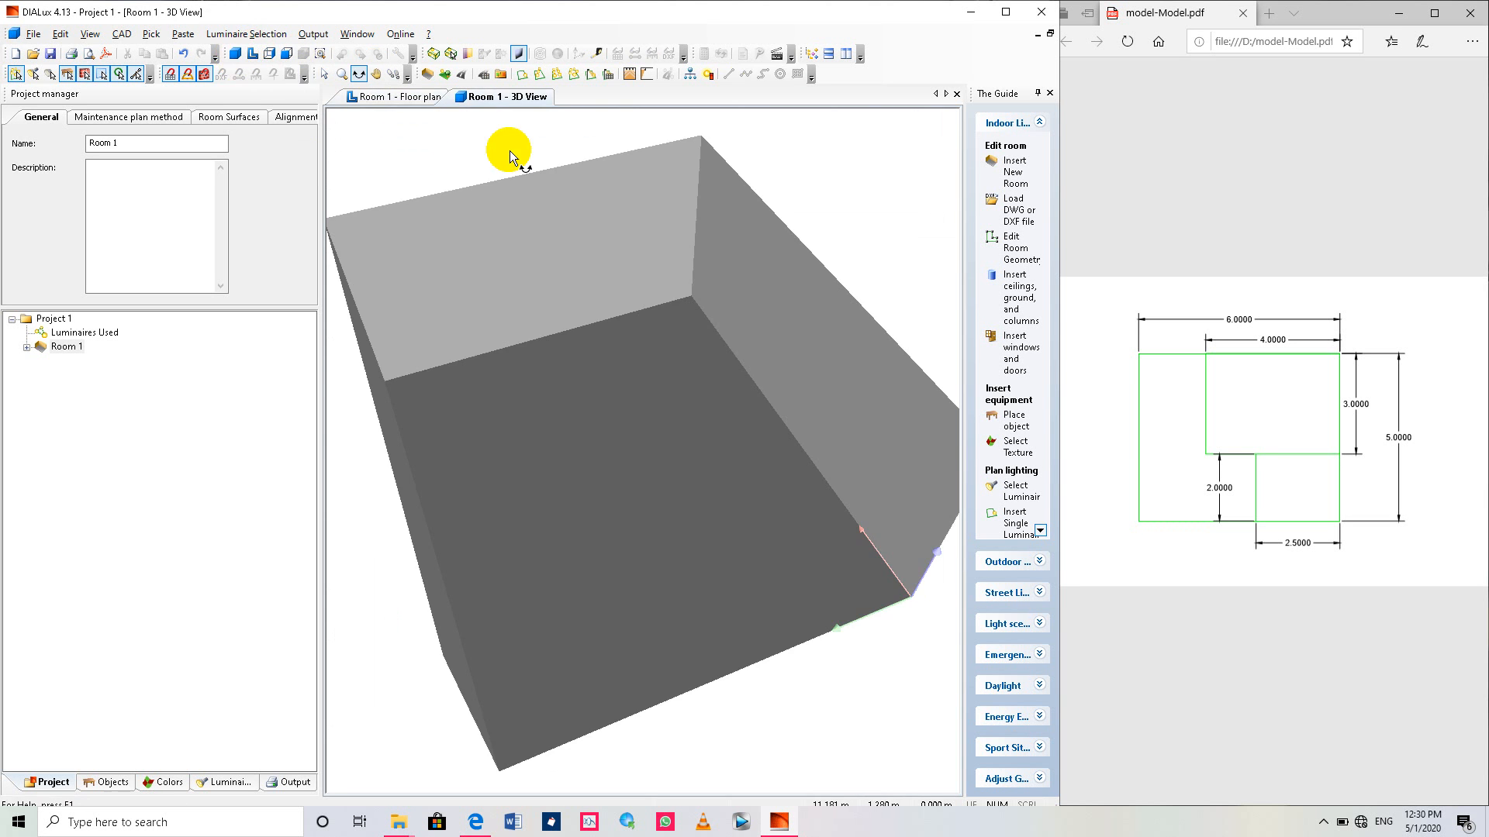
left_click(253, 58)
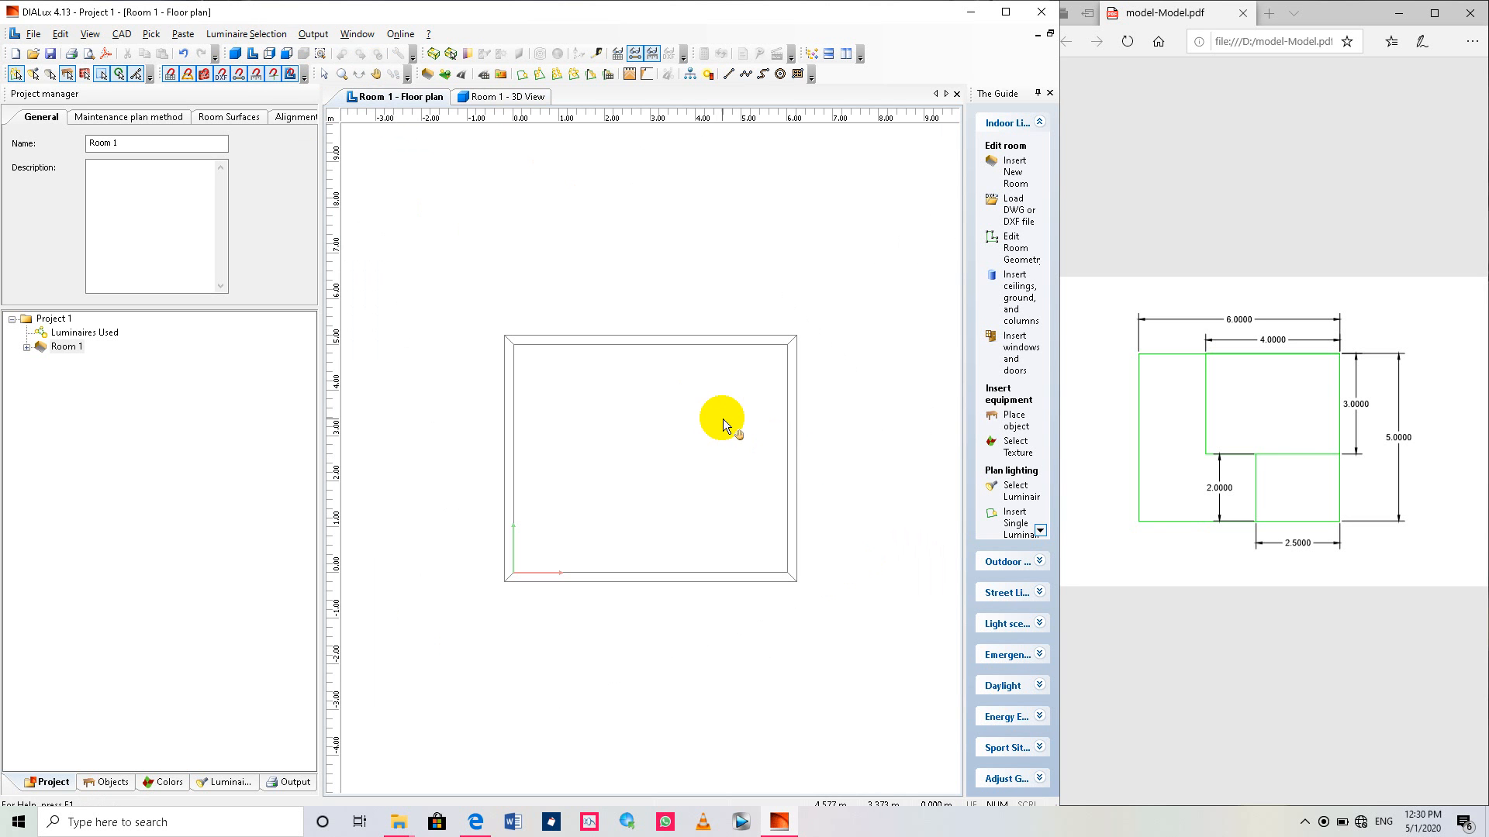
scroll(723, 419, "up", 1)
scroll(723, 419, "down", 1)
scroll(698, 419, "up", 2)
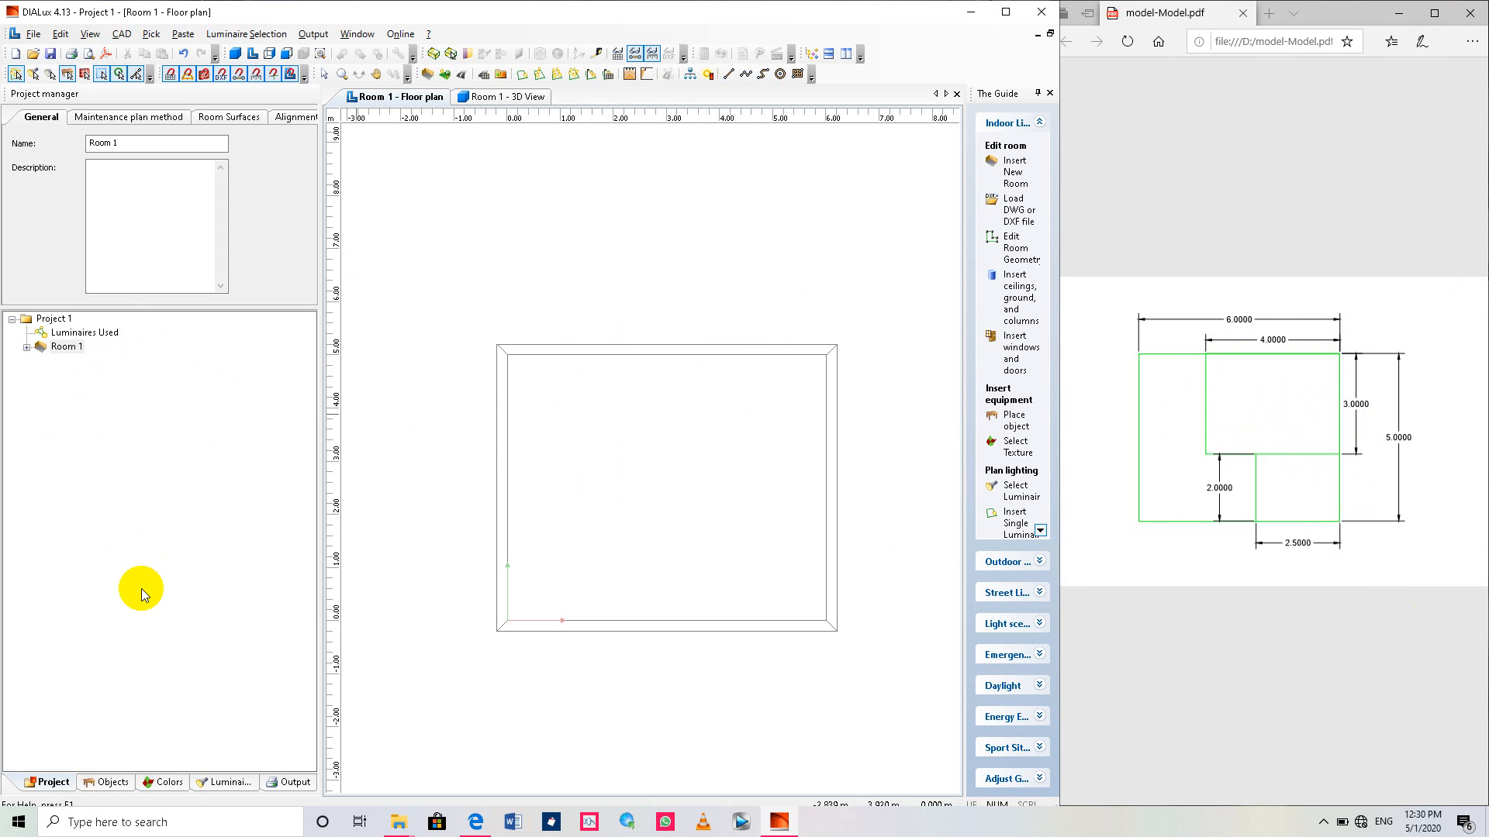
Browse the room elements in the object library to find one suitable for the plan's inner walls.
left_click(96, 785)
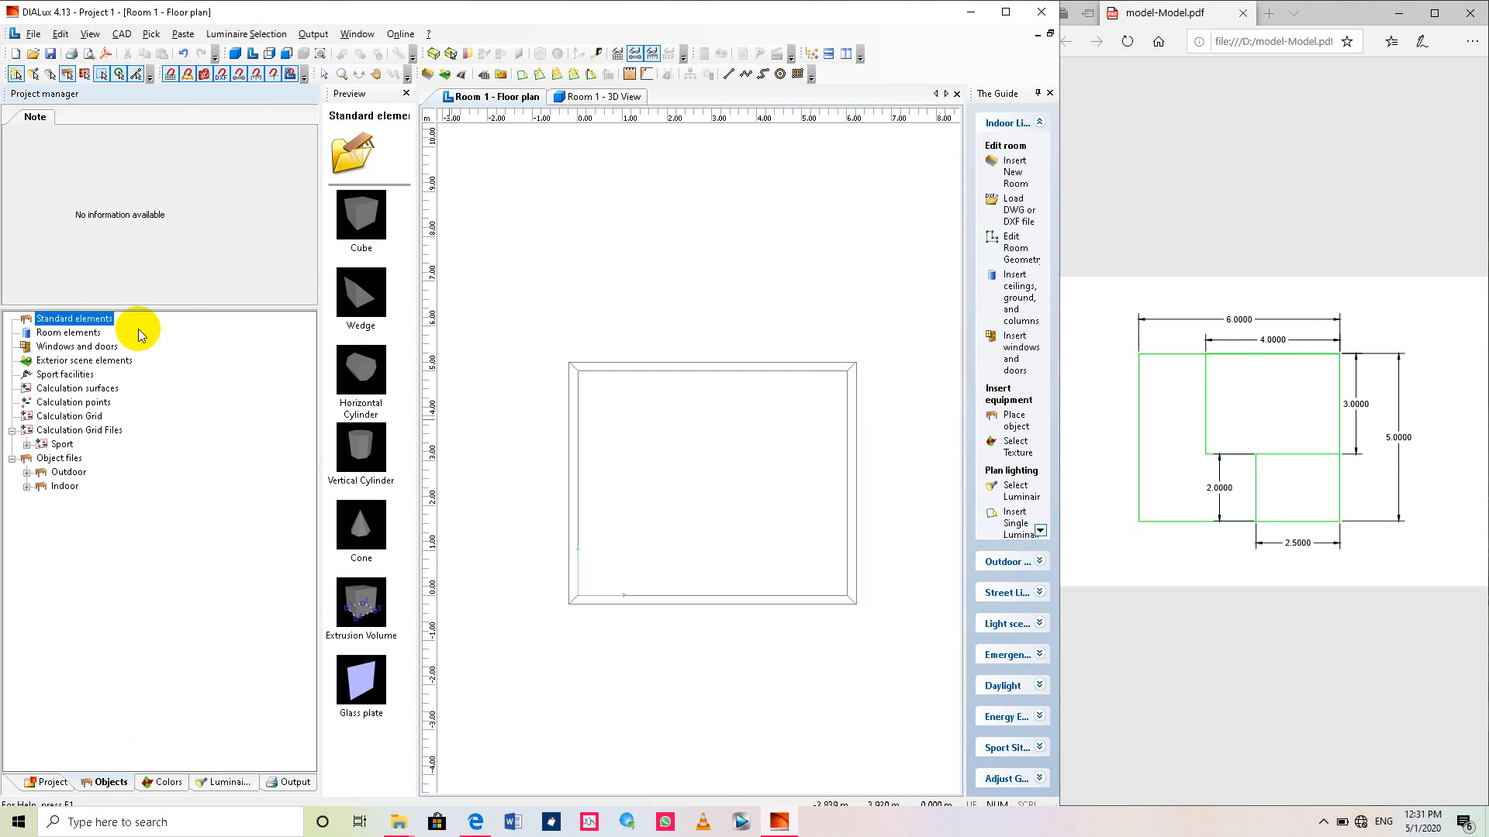
left_click(28, 335)
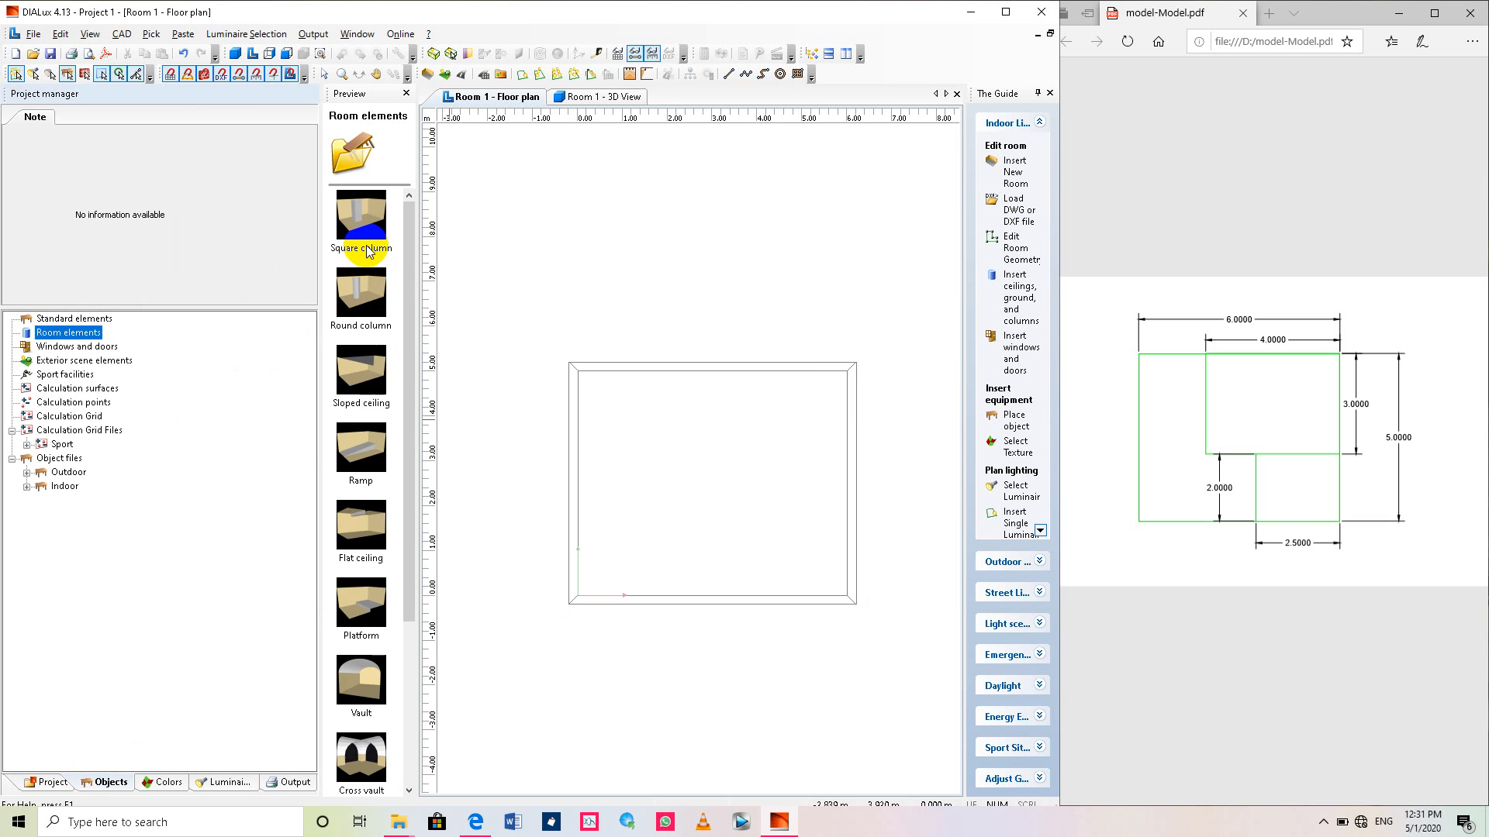
scroll(367, 251, "down", 2)
scroll(376, 293, "up", 2)
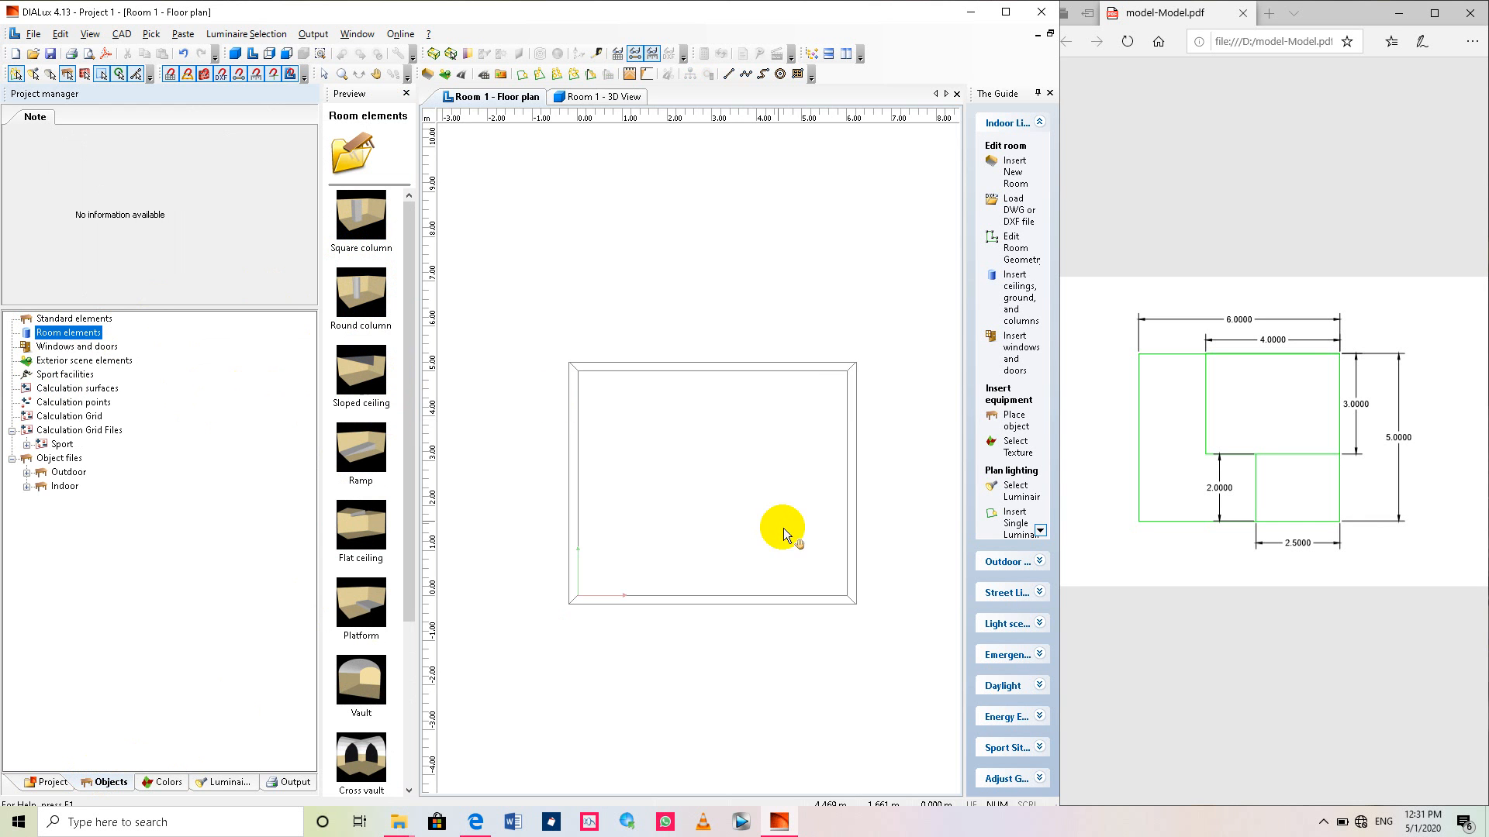
scroll(676, 463, "down", 2)
scroll(676, 463, "up", 2)
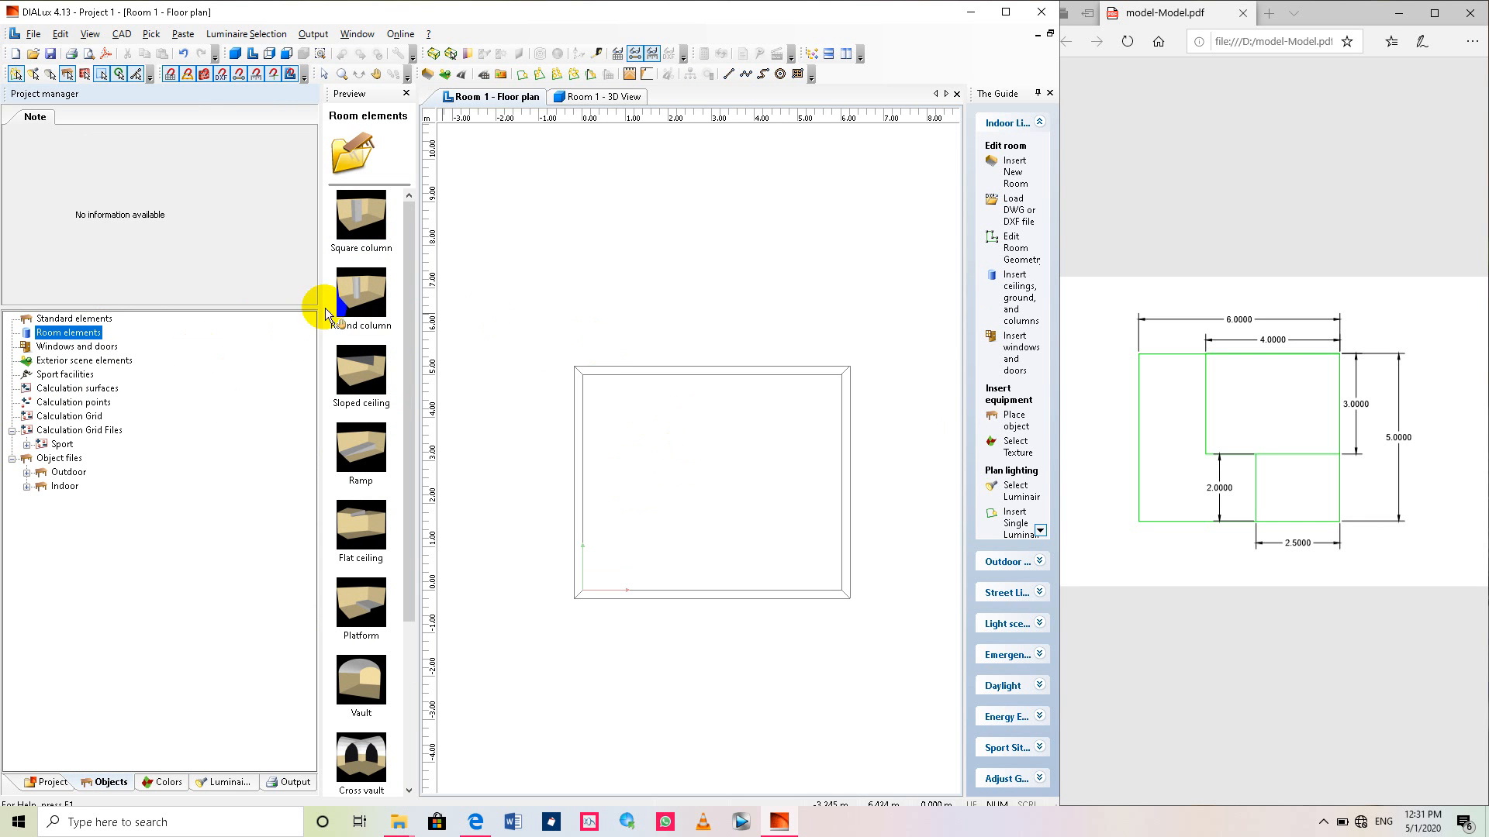
left_click(380, 231)
Examine Room 1's floor, ceiling and individual wall surfaces by selecting them in the project structure and orbiting the 3D view.
left_click(40, 785)
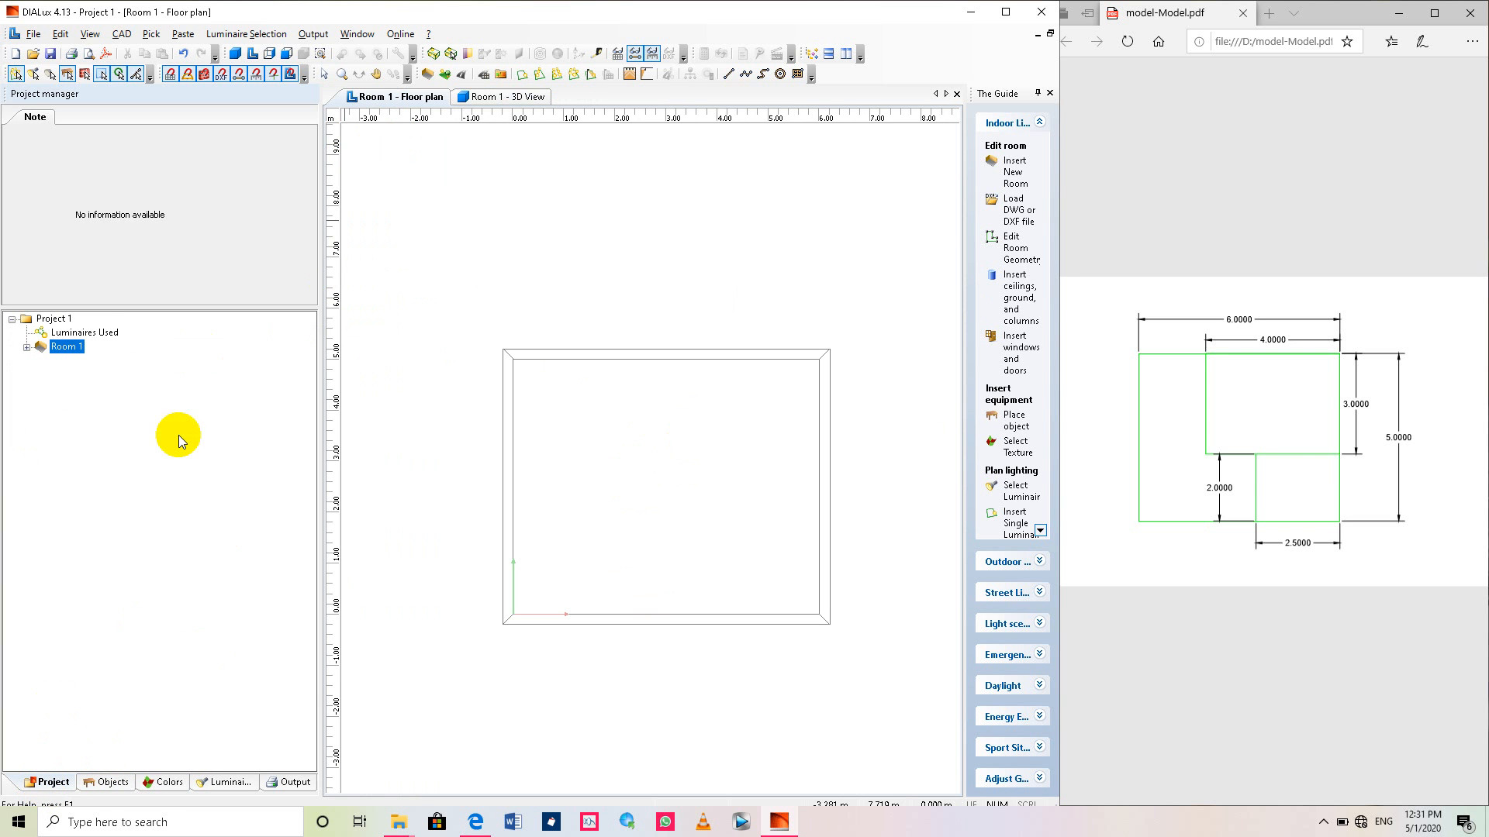
left_click(27, 347)
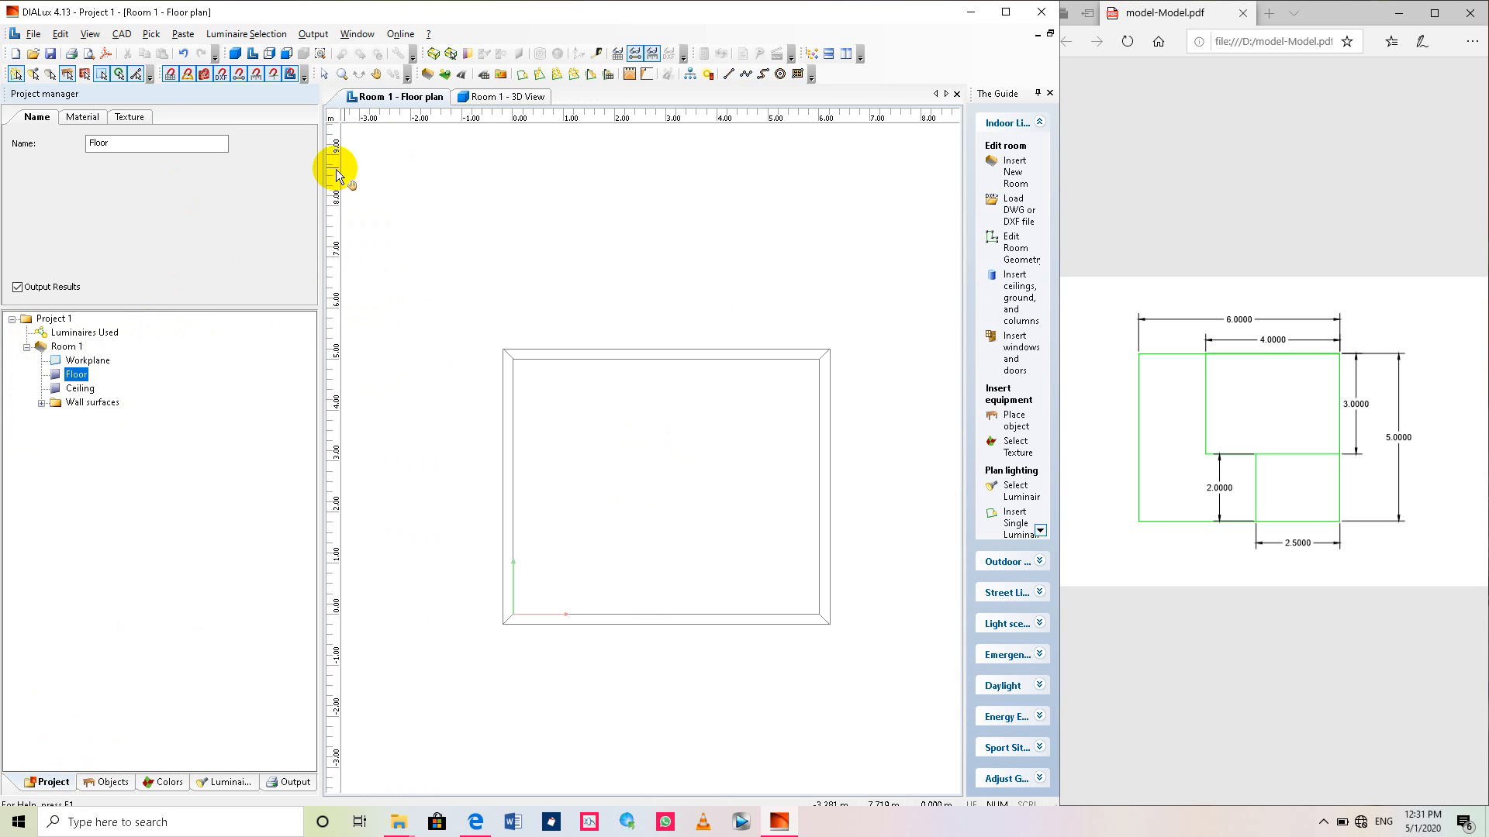
left_click(236, 54)
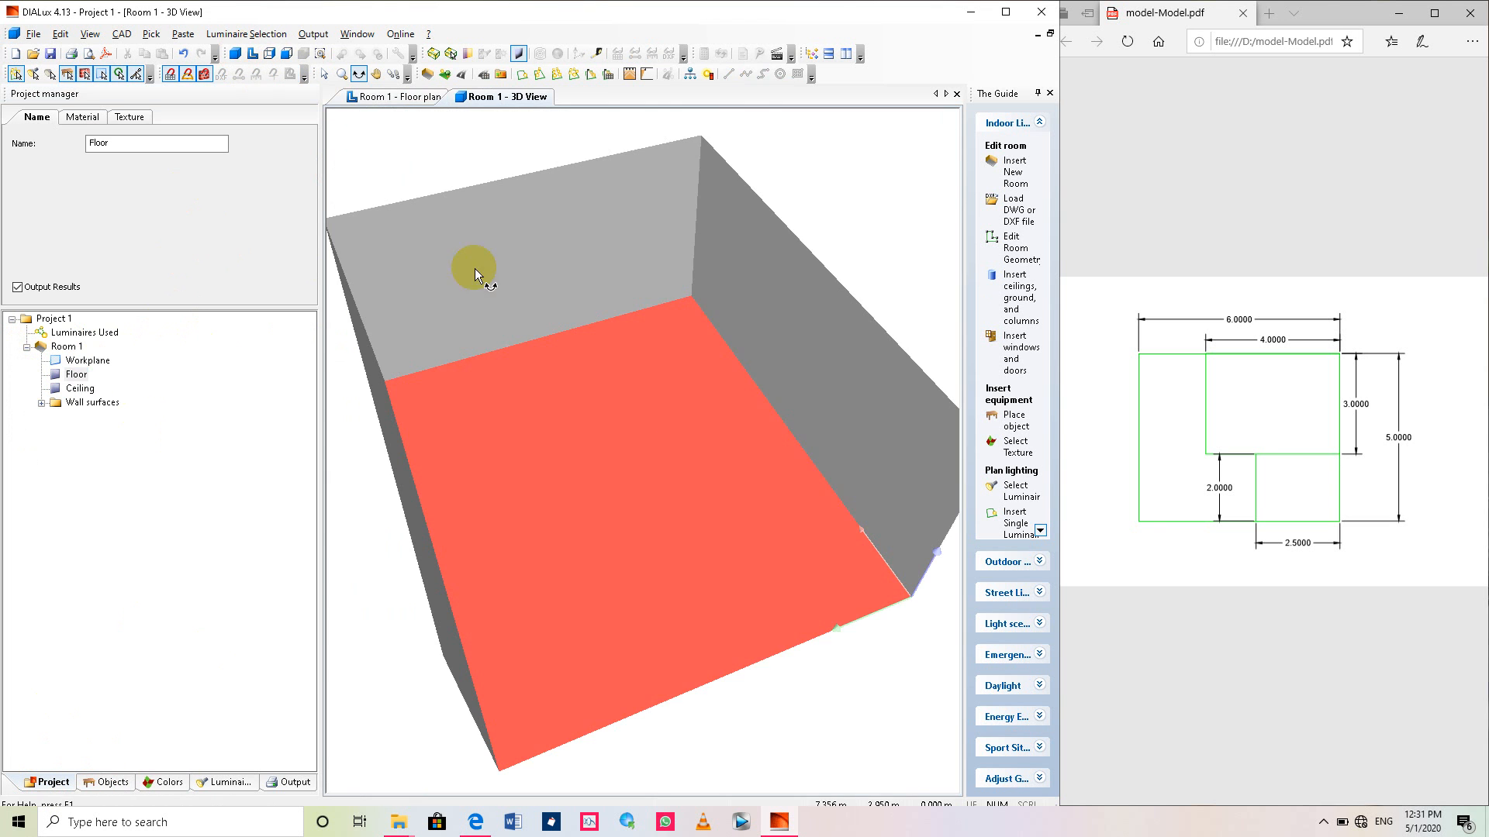
left_click_drag(495, 448, 399, 465)
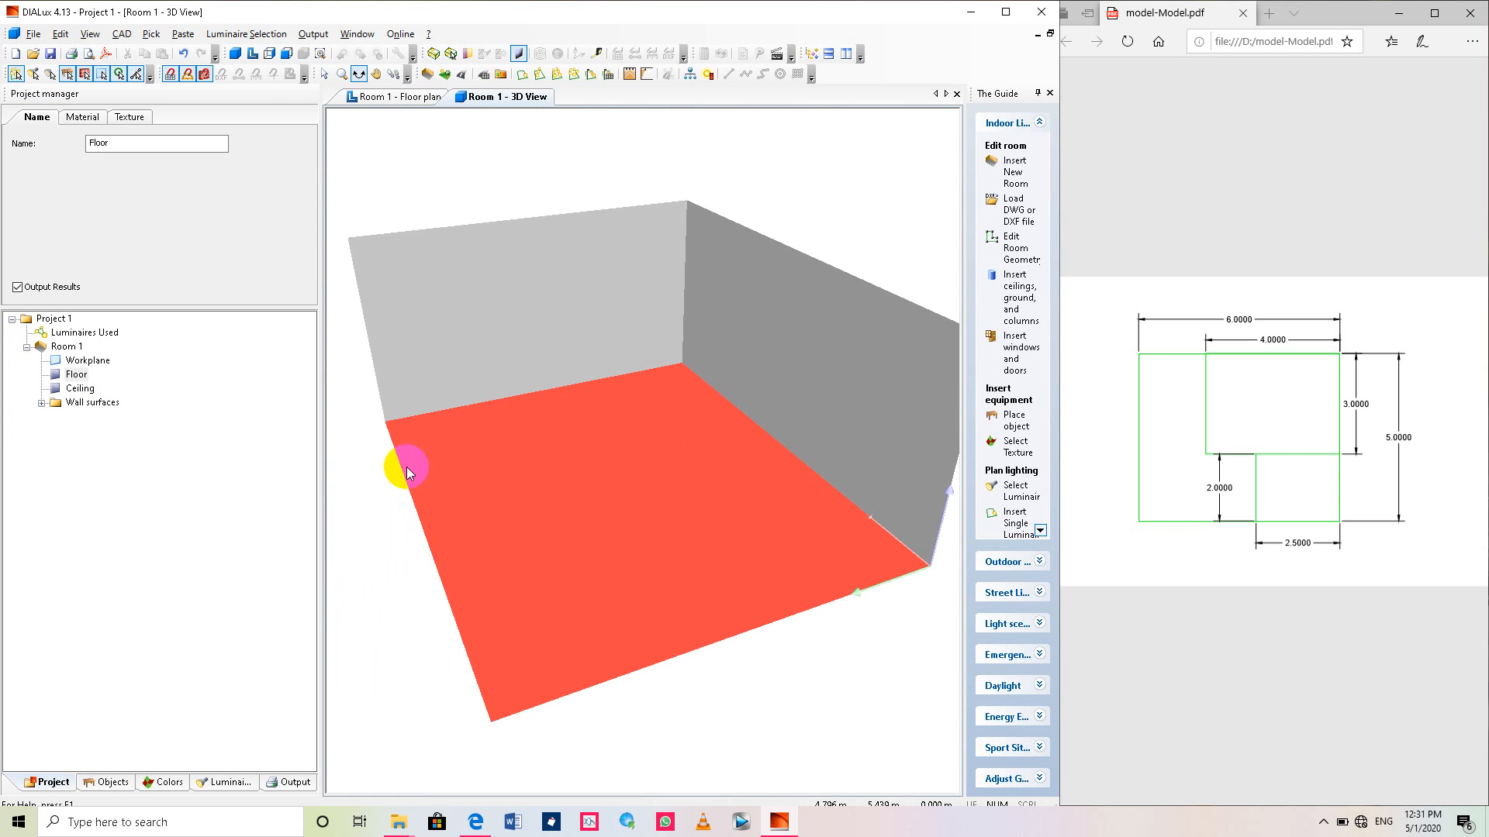
left_click(78, 388)
left_click_drag(618, 664, 300, 515)
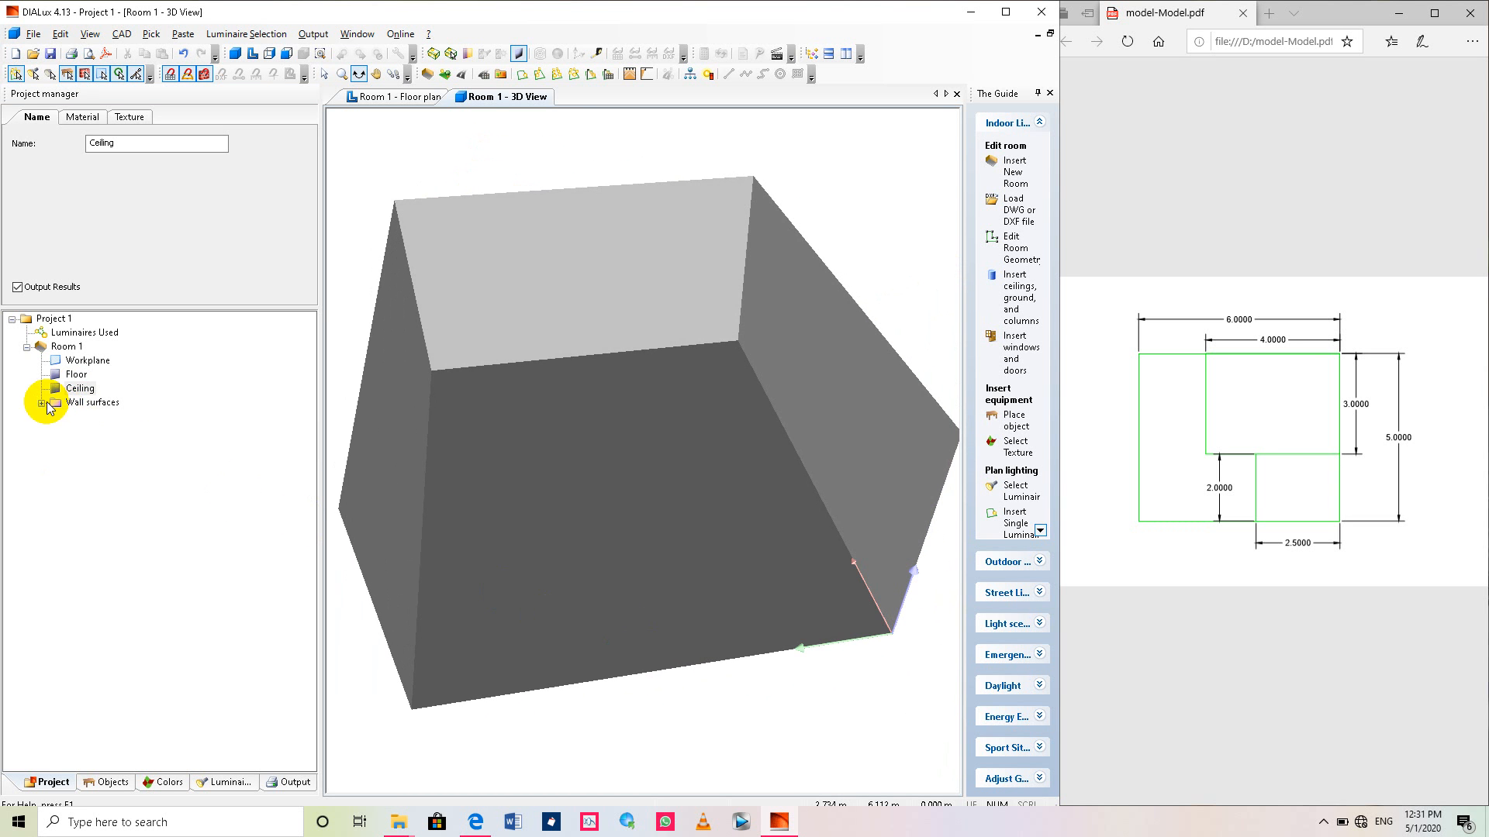
left_click(42, 403)
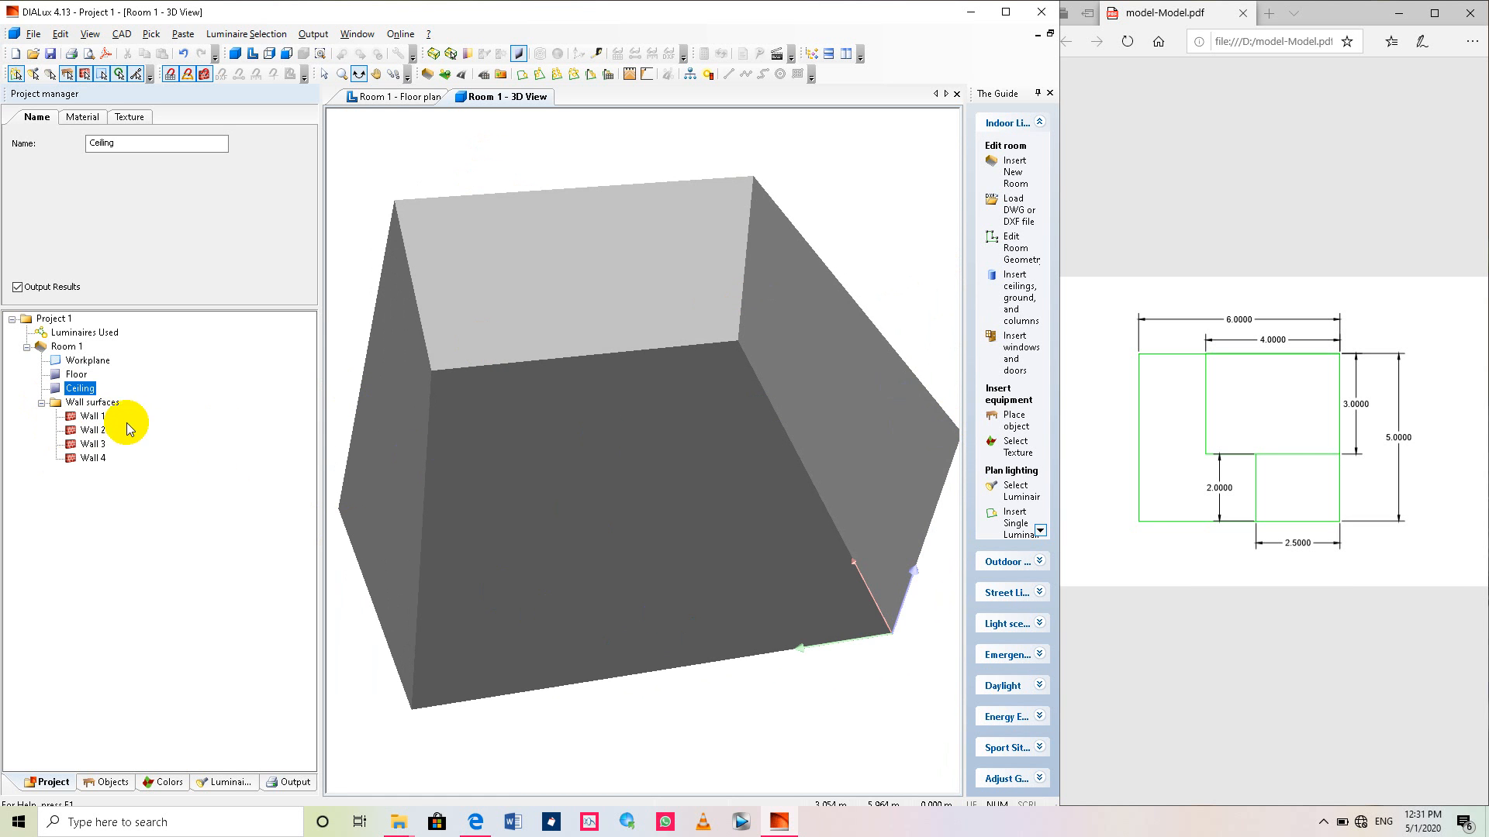
left_click(93, 445)
left_click_drag(543, 520, 562, 555)
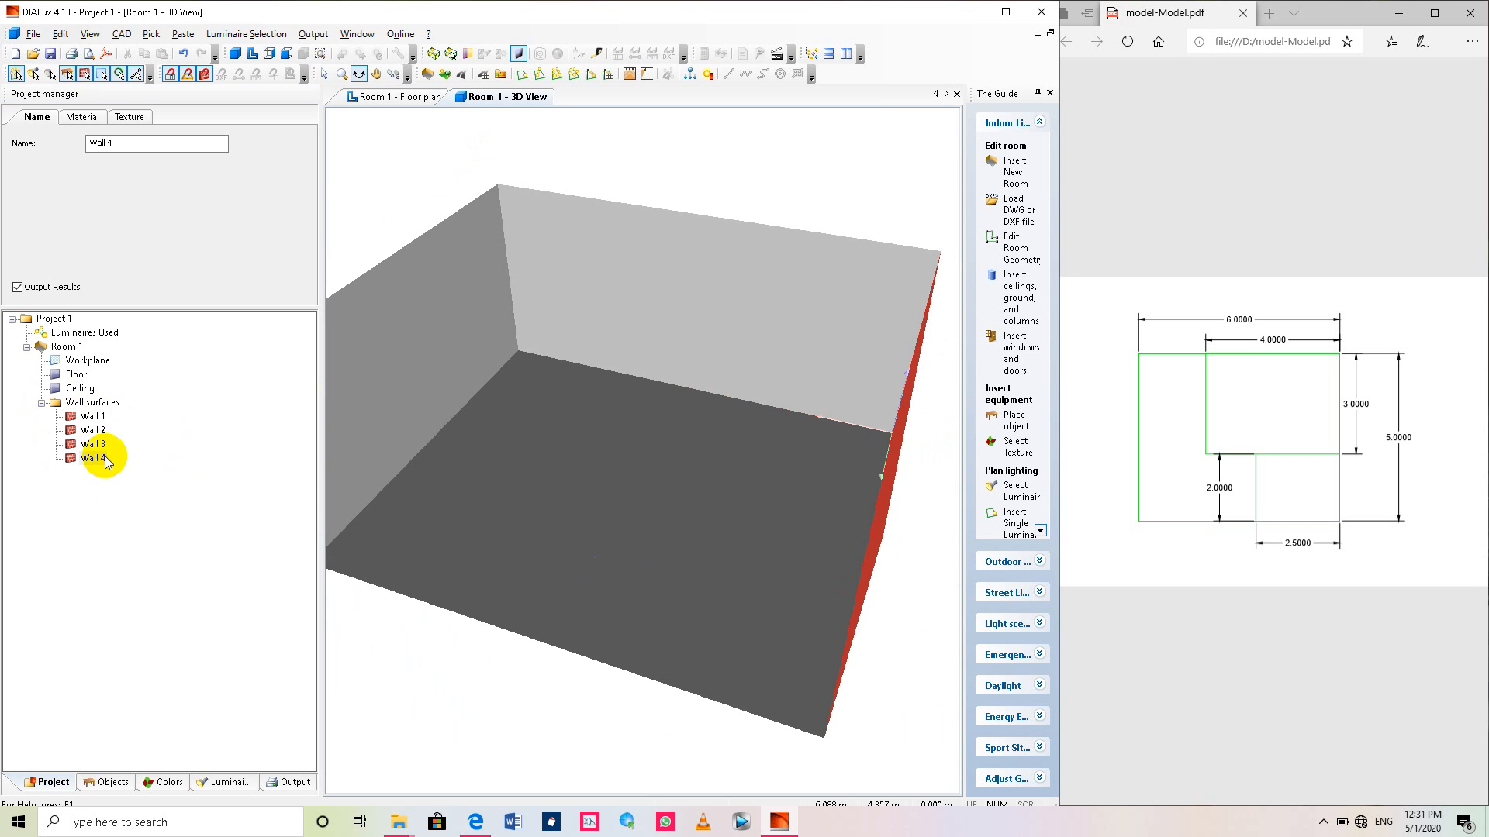
Place a square column from the room elements in Room 1's floor plan at about X 1.4 m, Y 2.9 m.
left_click(113, 781)
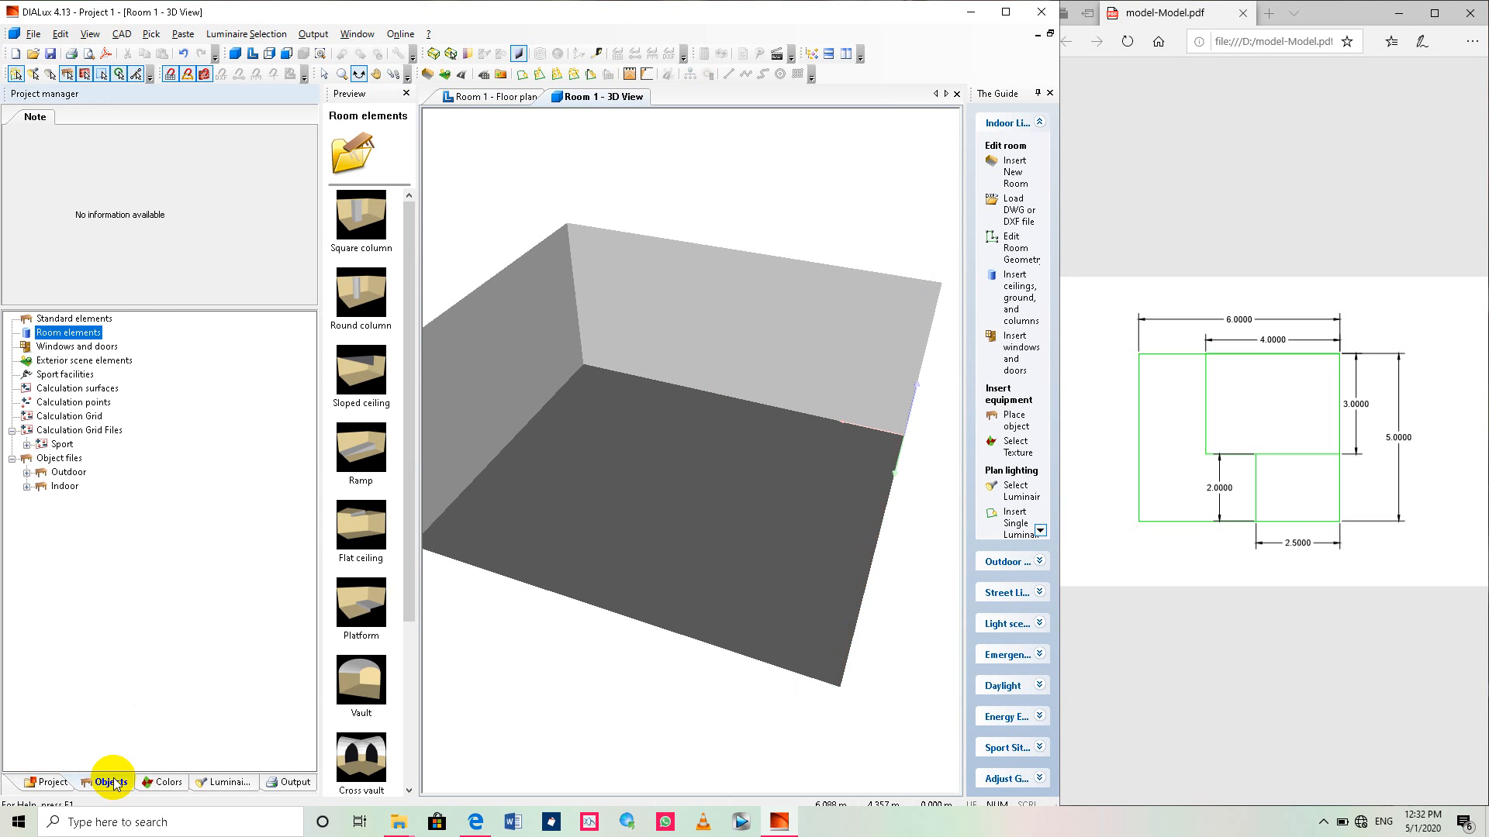
left_click_drag(372, 251, 359, 226)
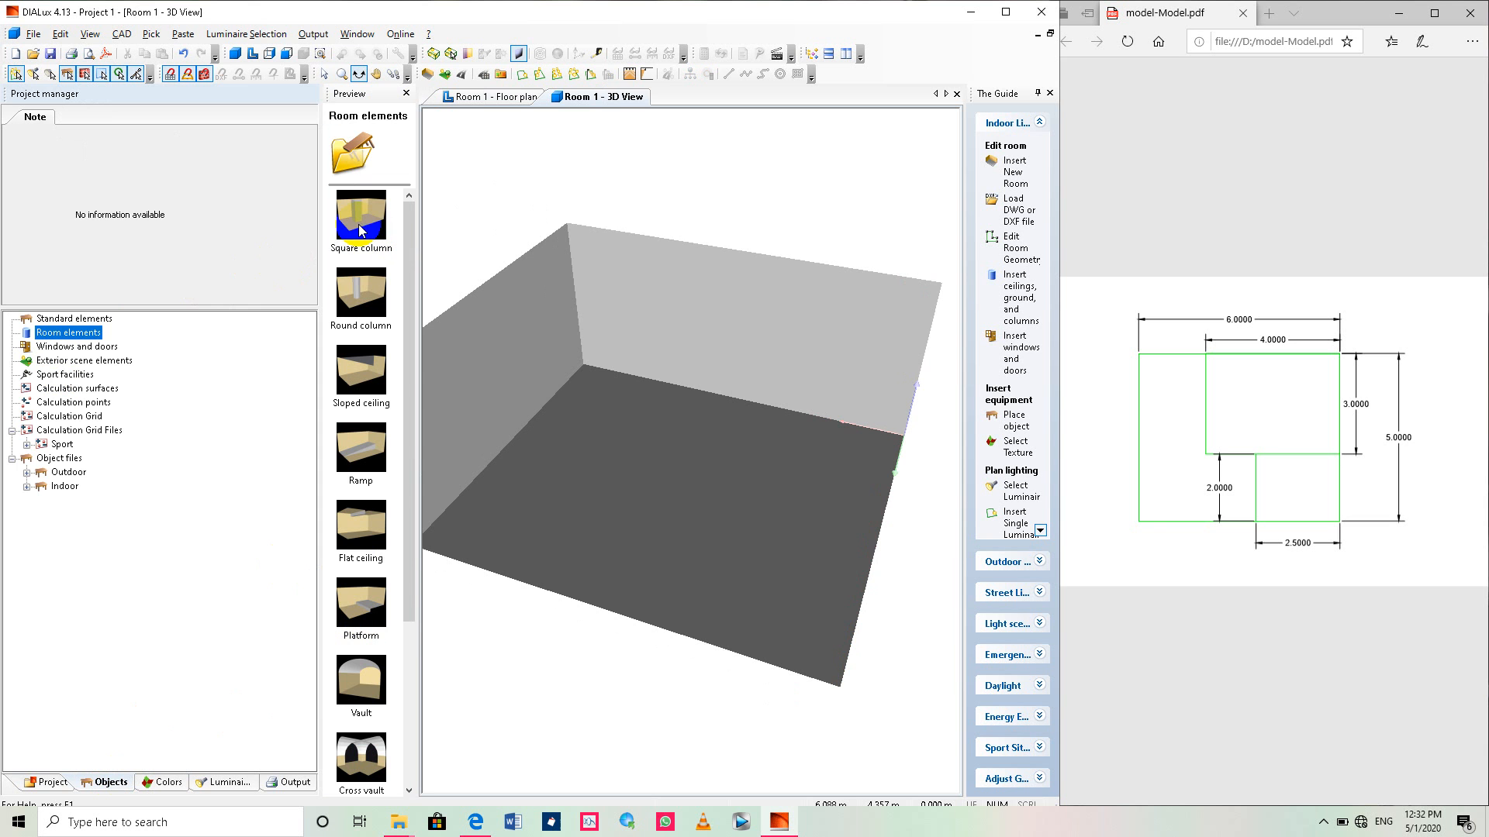
left_click(252, 54)
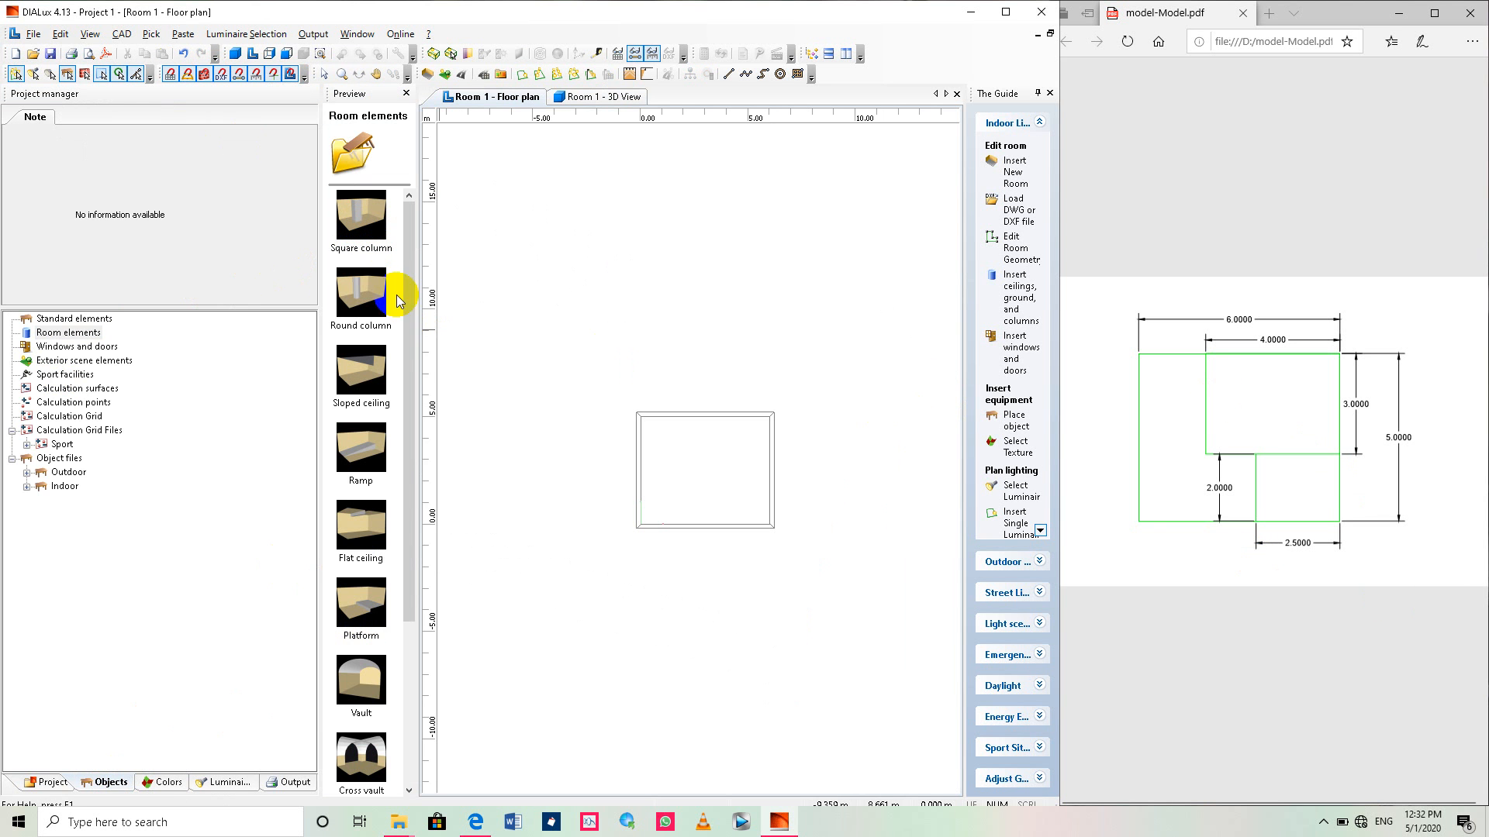
left_click_drag(328, 221, 671, 466)
scroll(679, 469, "up", 3)
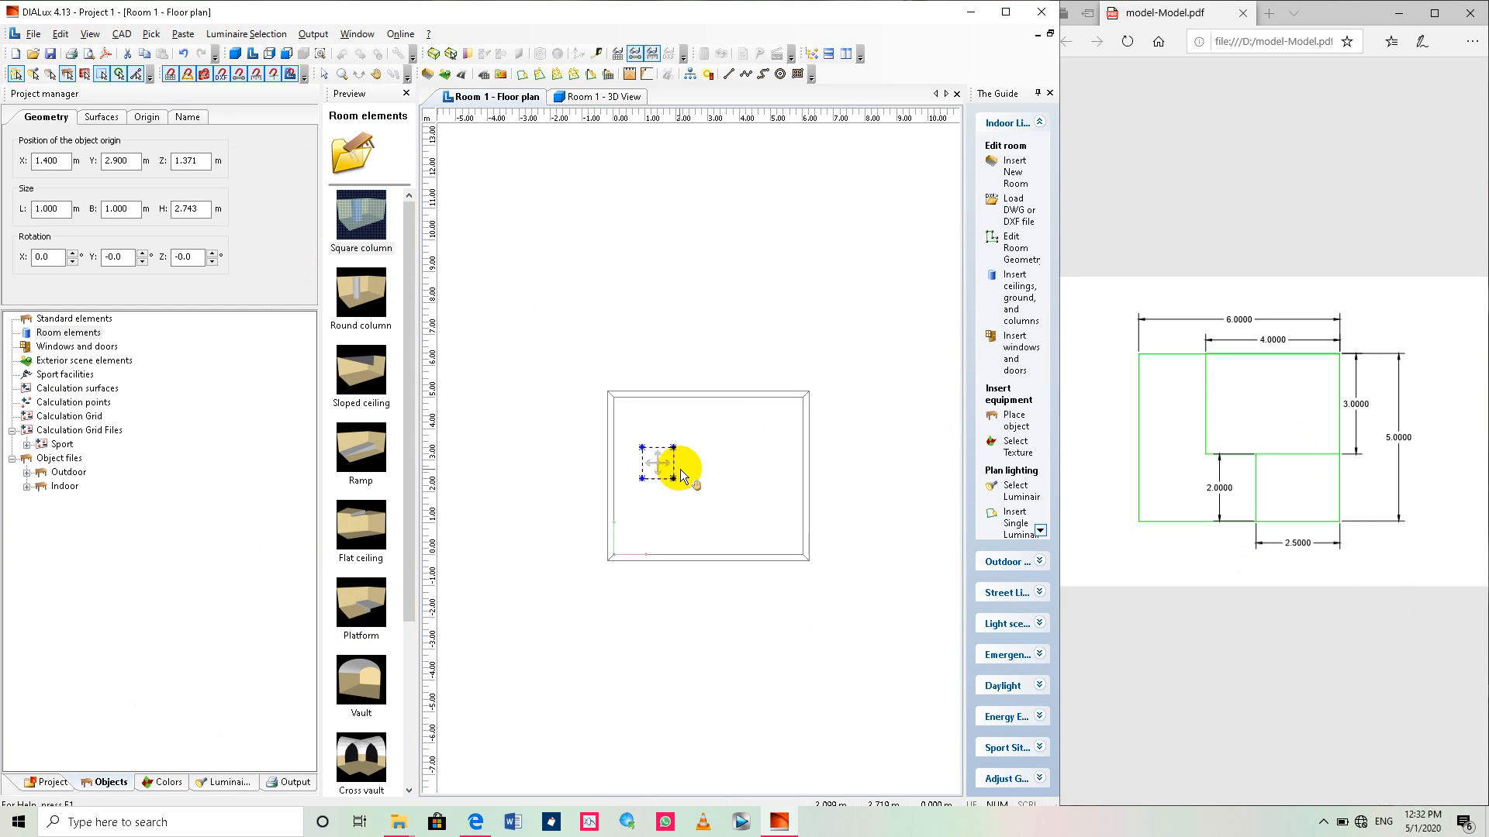
scroll(681, 468, "up", 1)
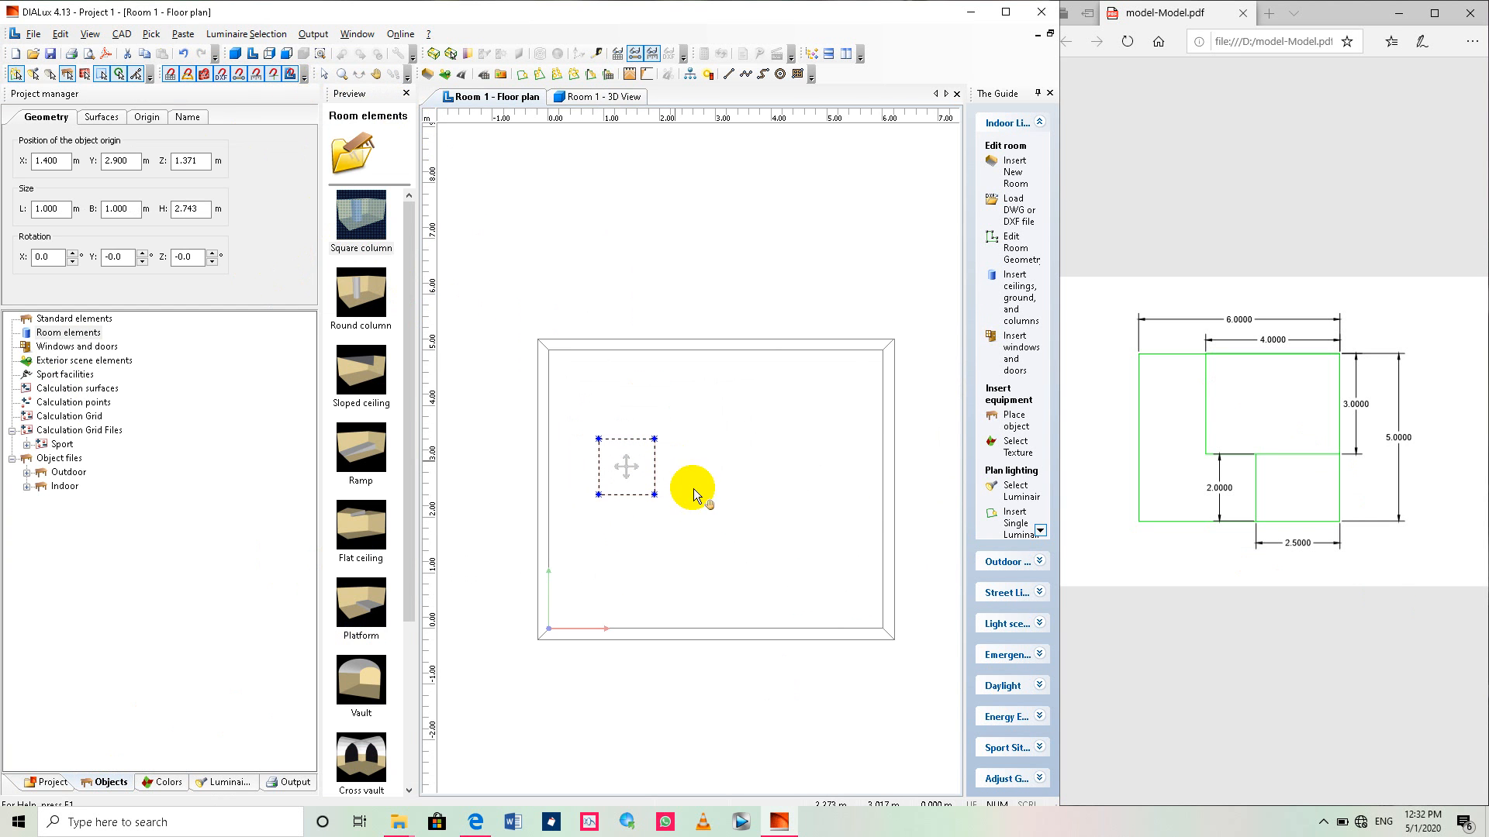
Inspect the placed square column in the 3D view from several angles, finishing on the floor plan.
left_click(235, 52)
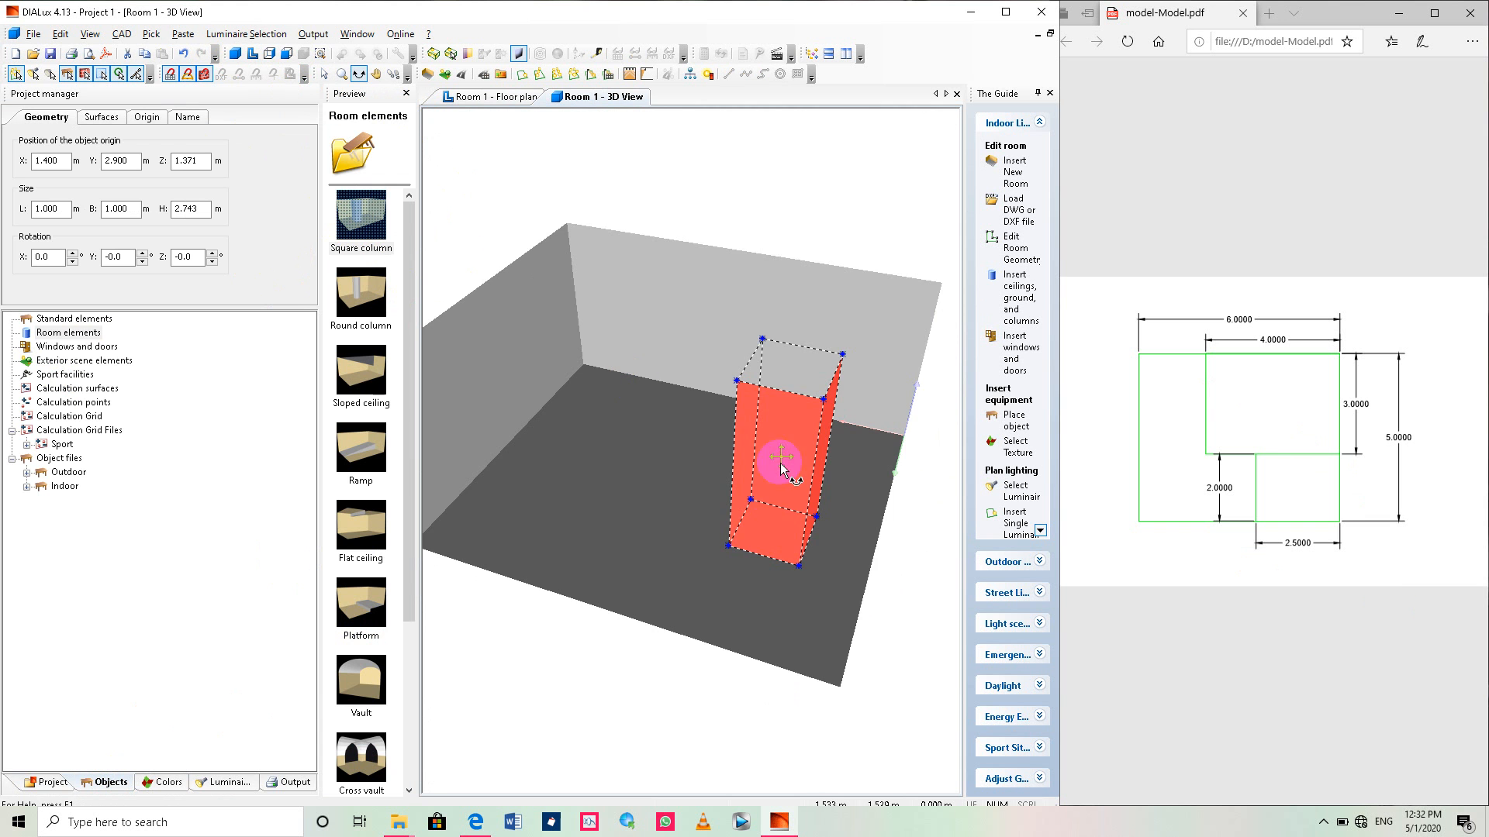
left_click_drag(594, 482, 707, 532)
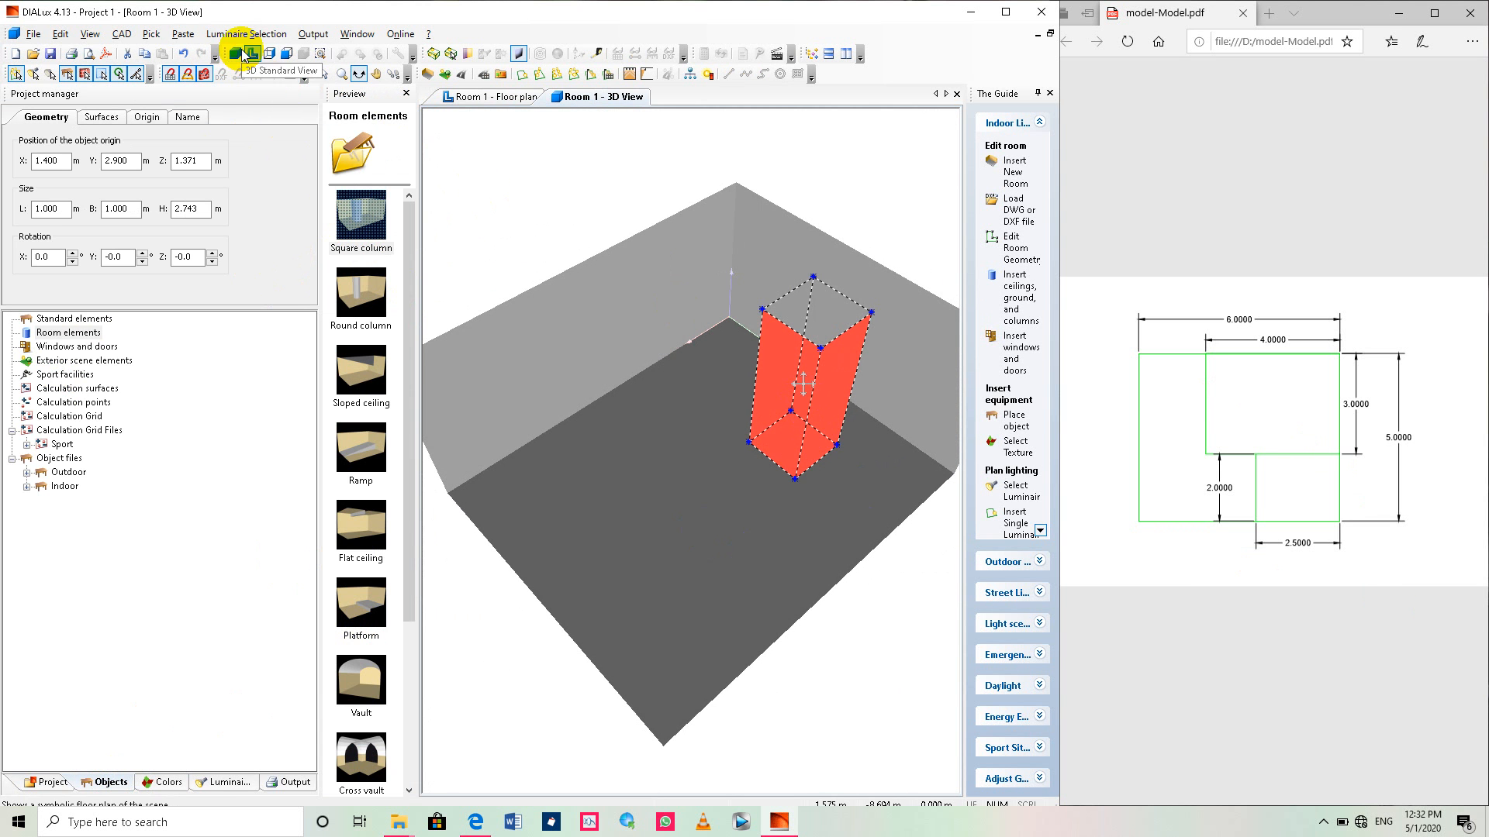
left_click_drag(742, 415, 654, 412)
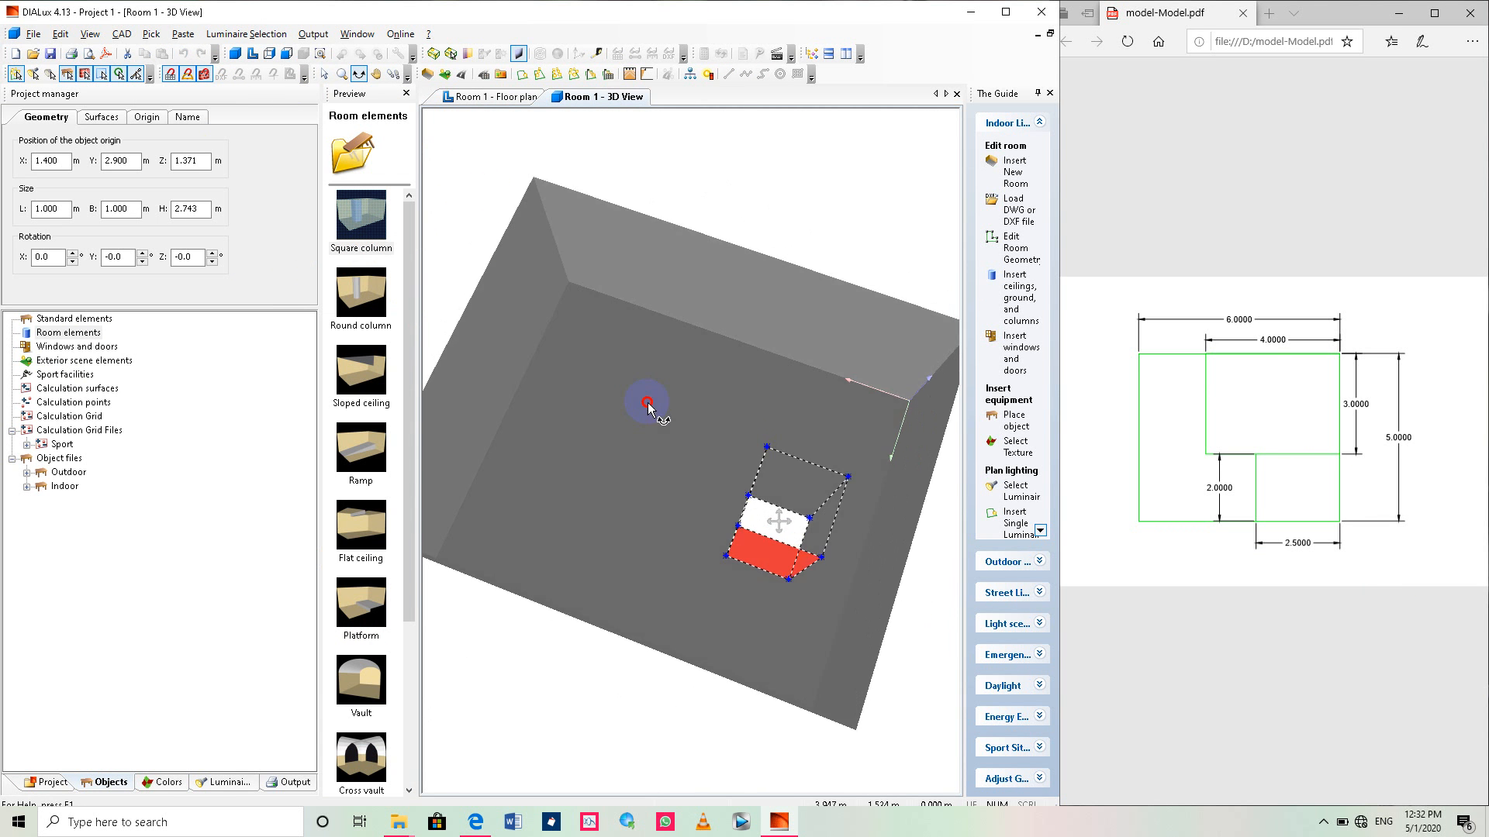
left_click(253, 53)
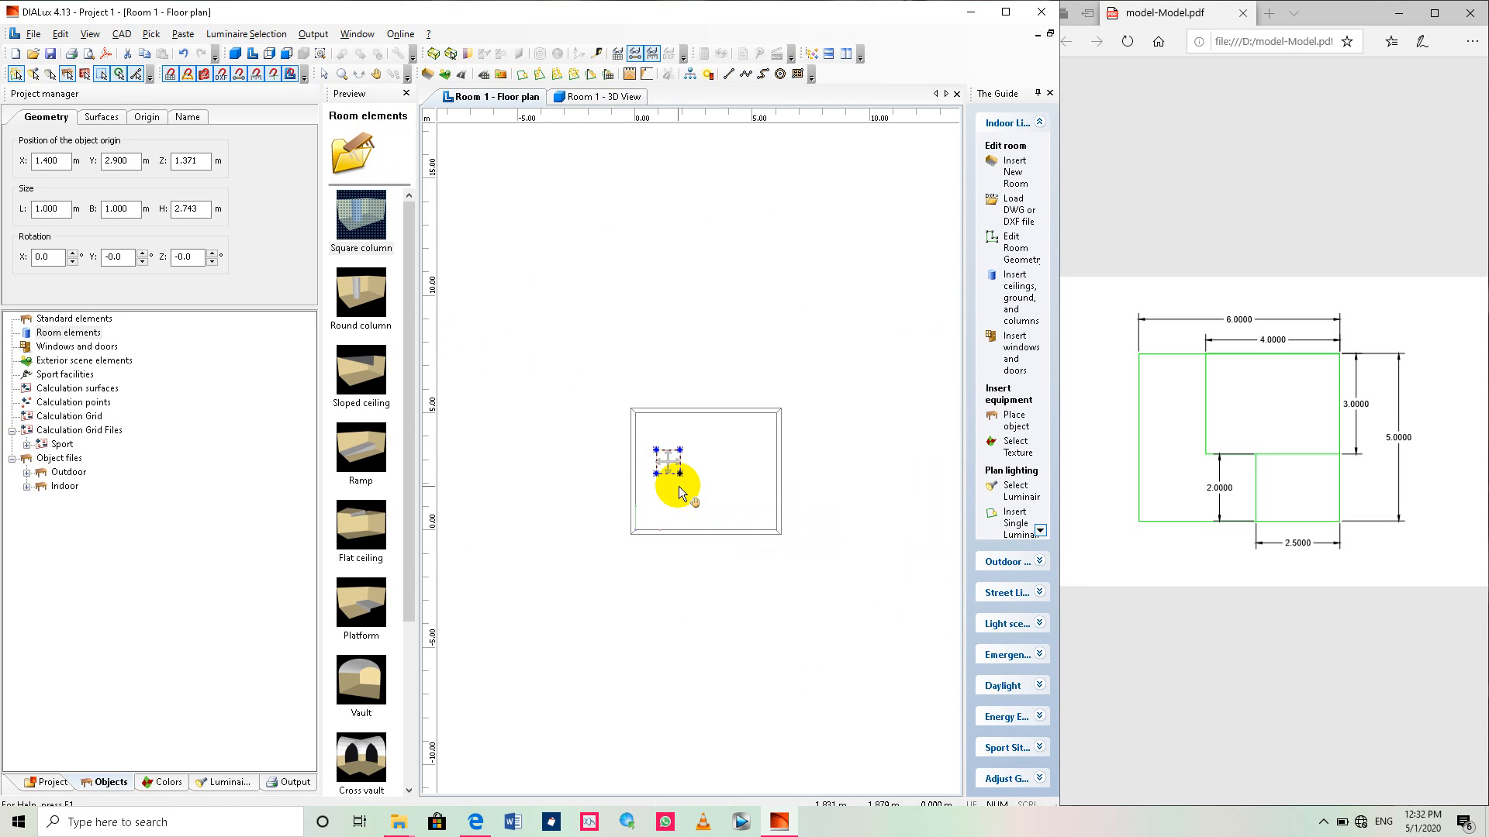
Set the square column's X position to 4 m.
scroll(675, 494, "up", 3)
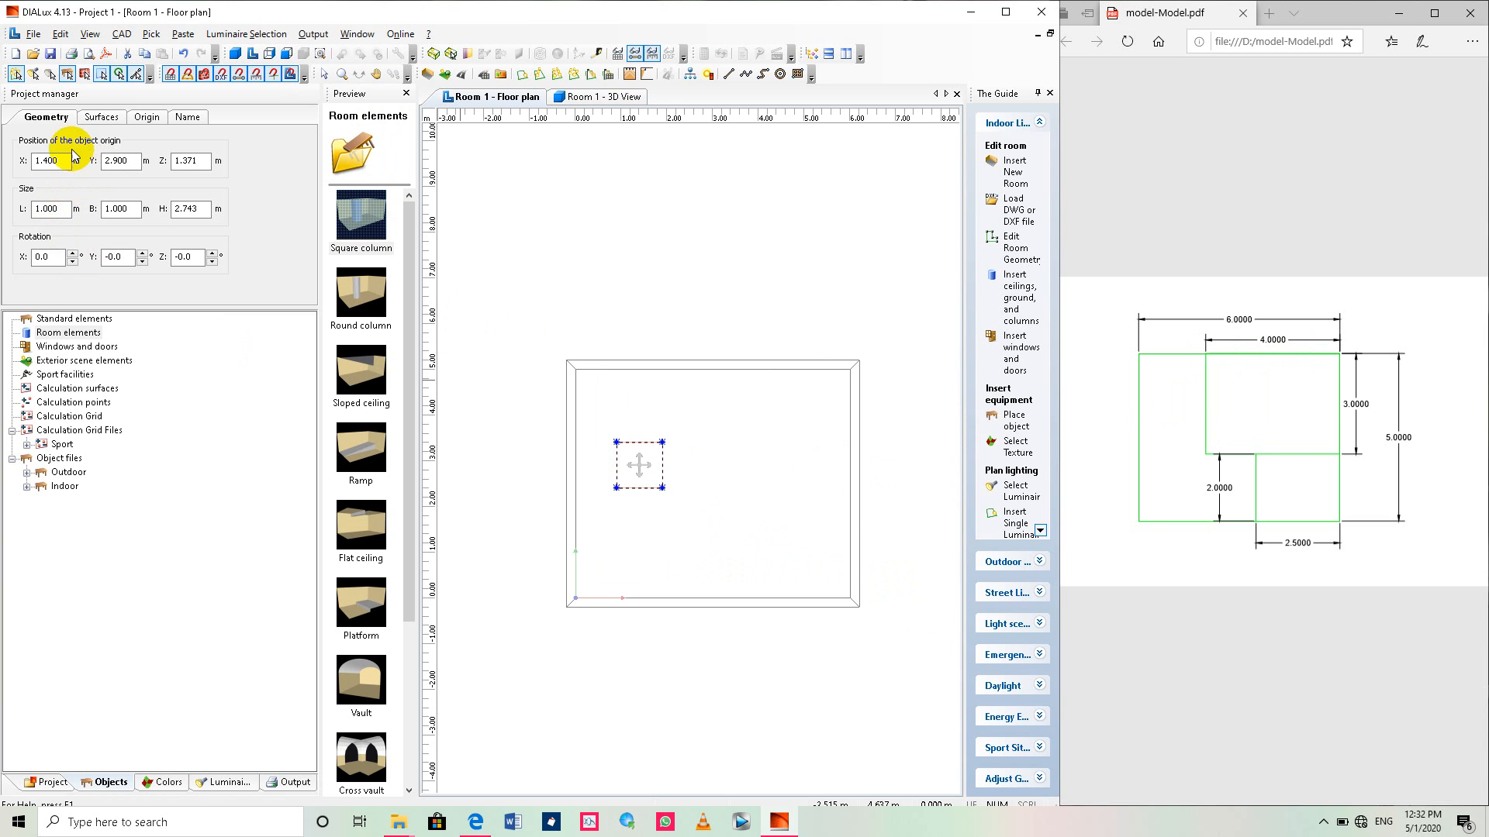
left_click_drag(63, 163, 34, 166)
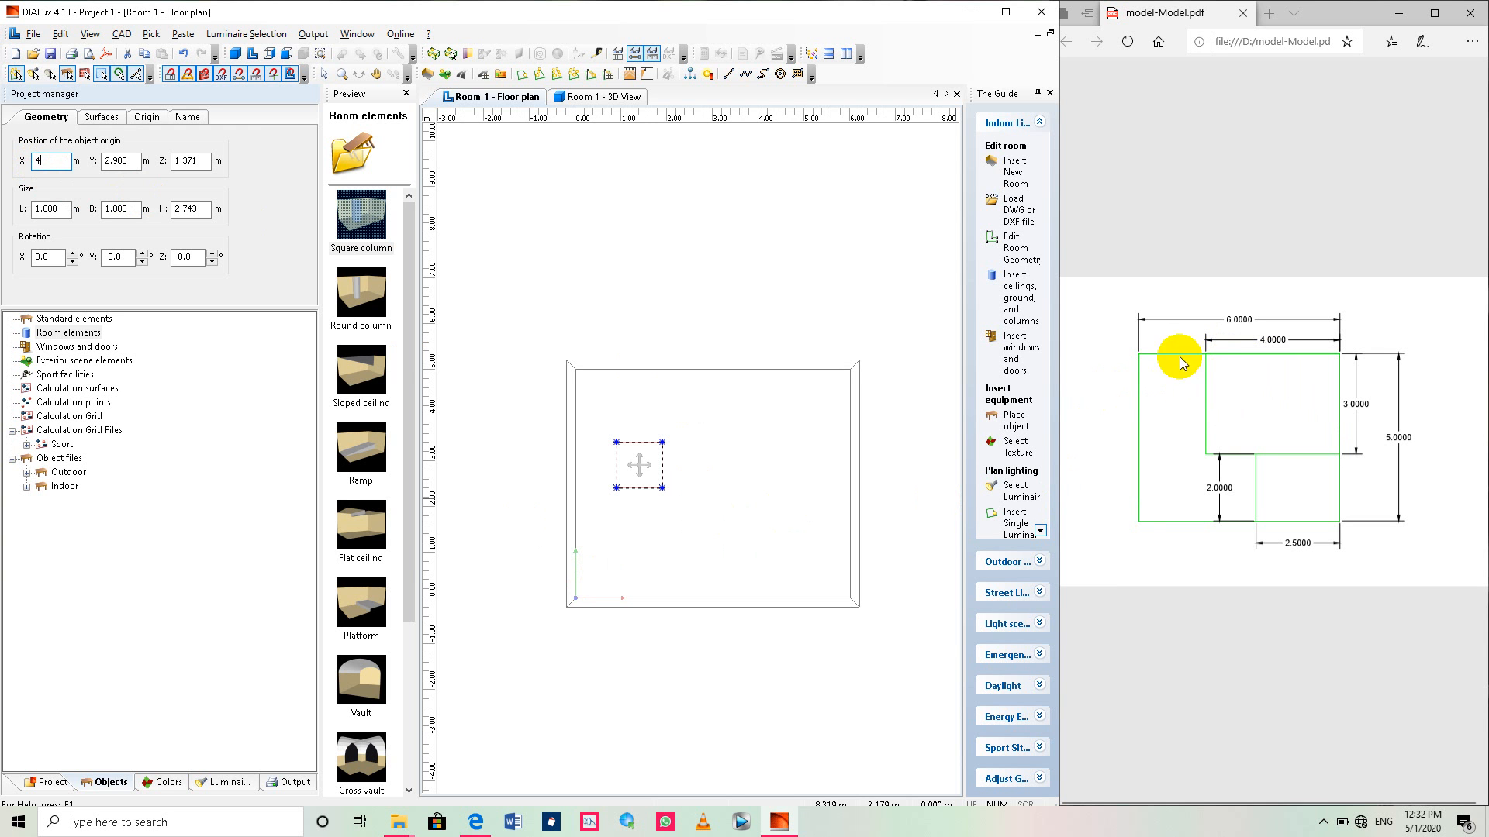
double_click(124, 159)
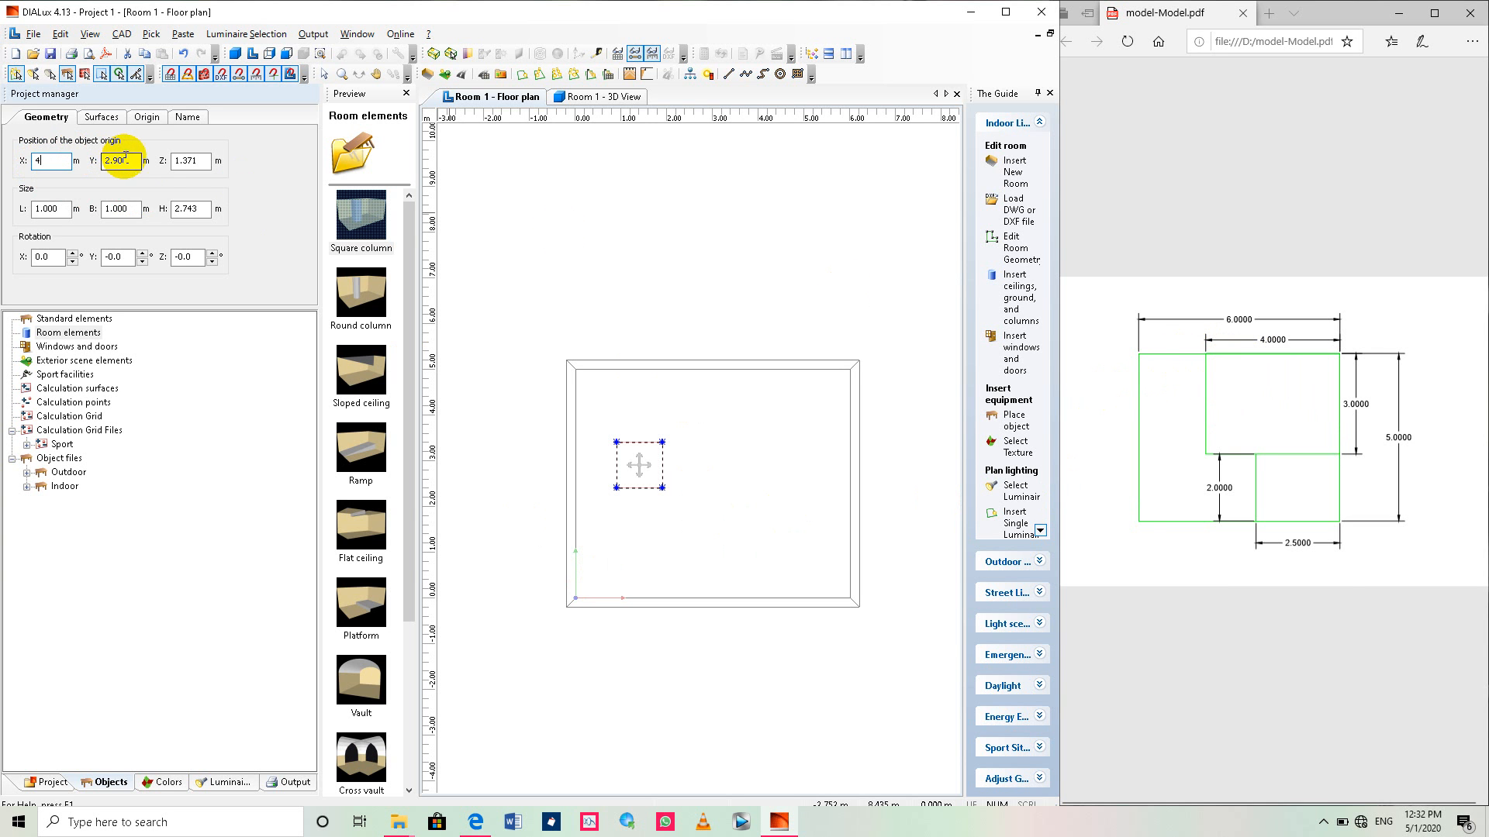
left_click(47, 160)
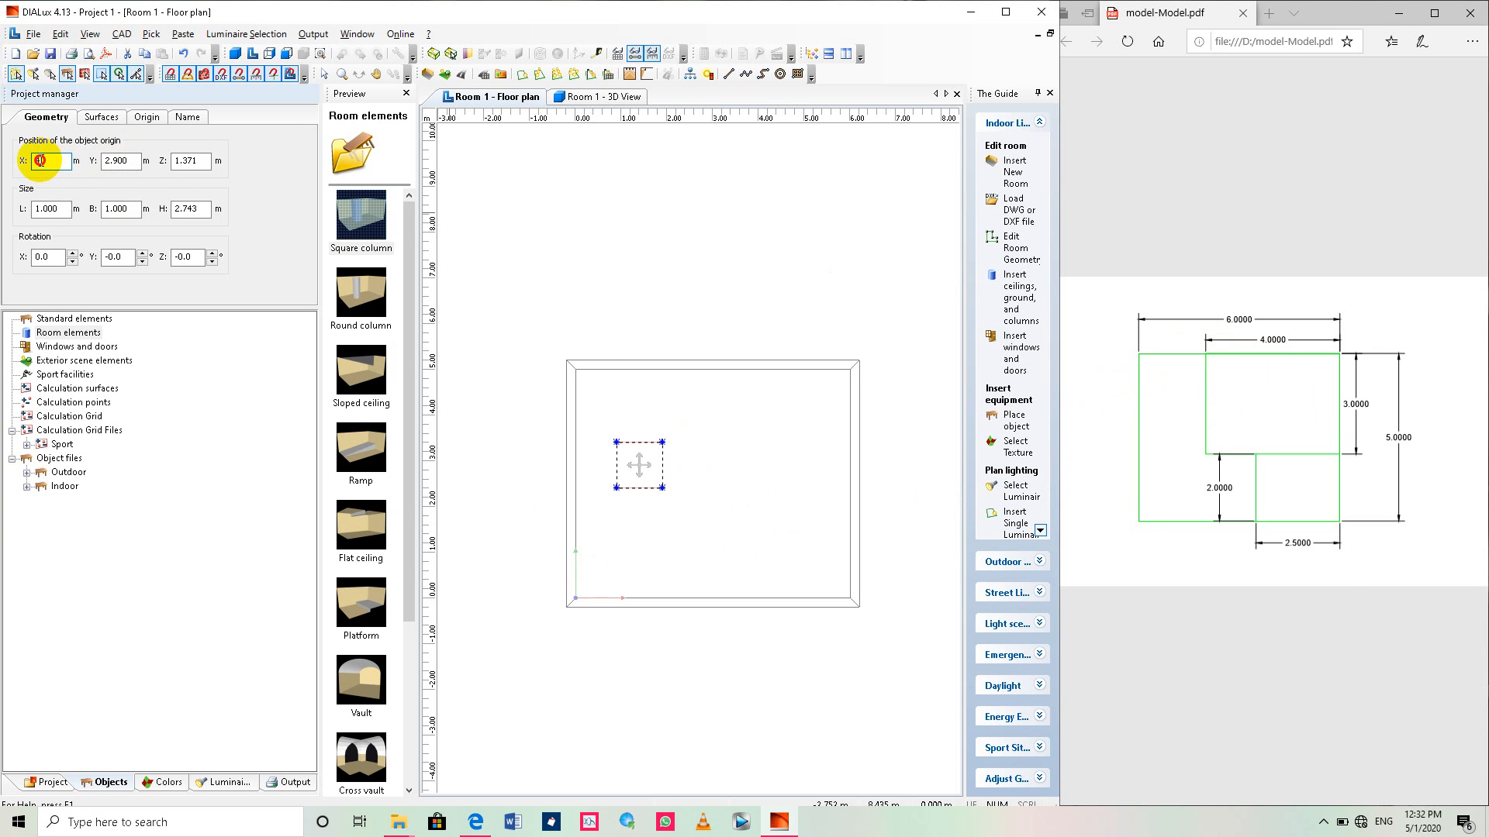
left_click_drag(41, 160, 15, 161)
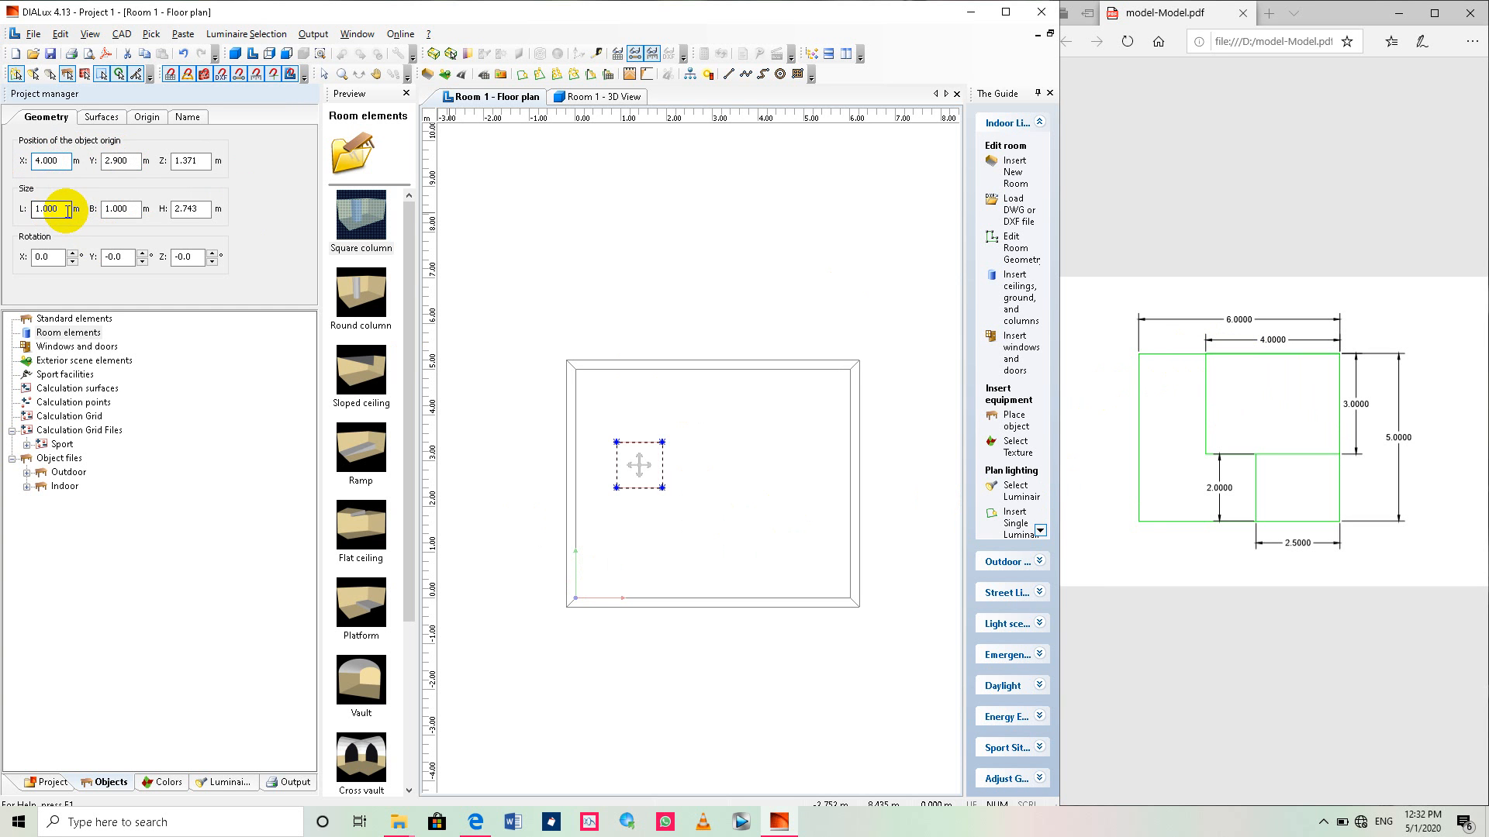
Resize the square column into a thin partition by setting its length to 4 m and its width to 0.1 m.
left_click_drag(68, 211, 33, 214)
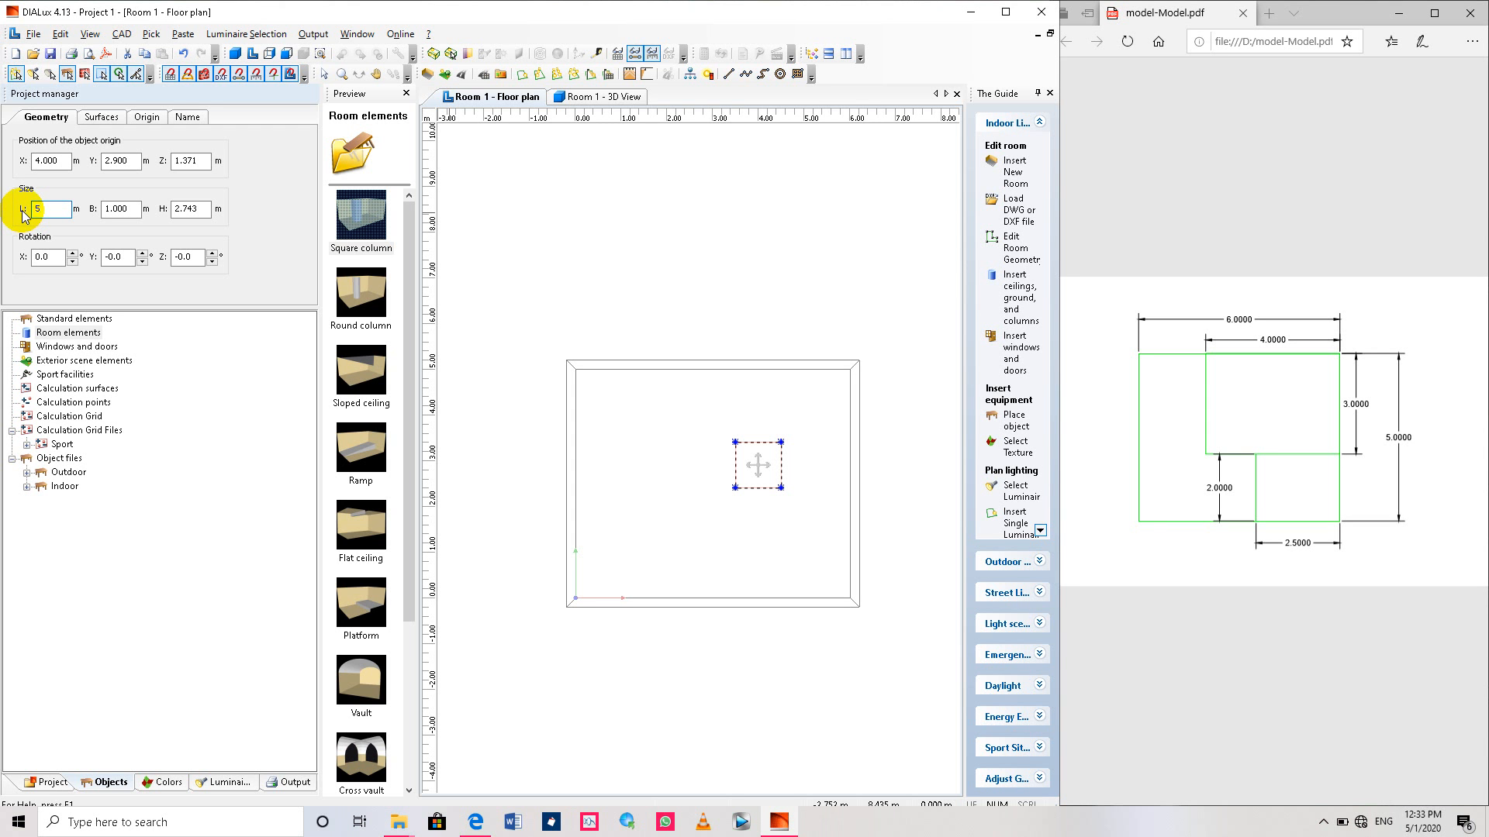
type("4")
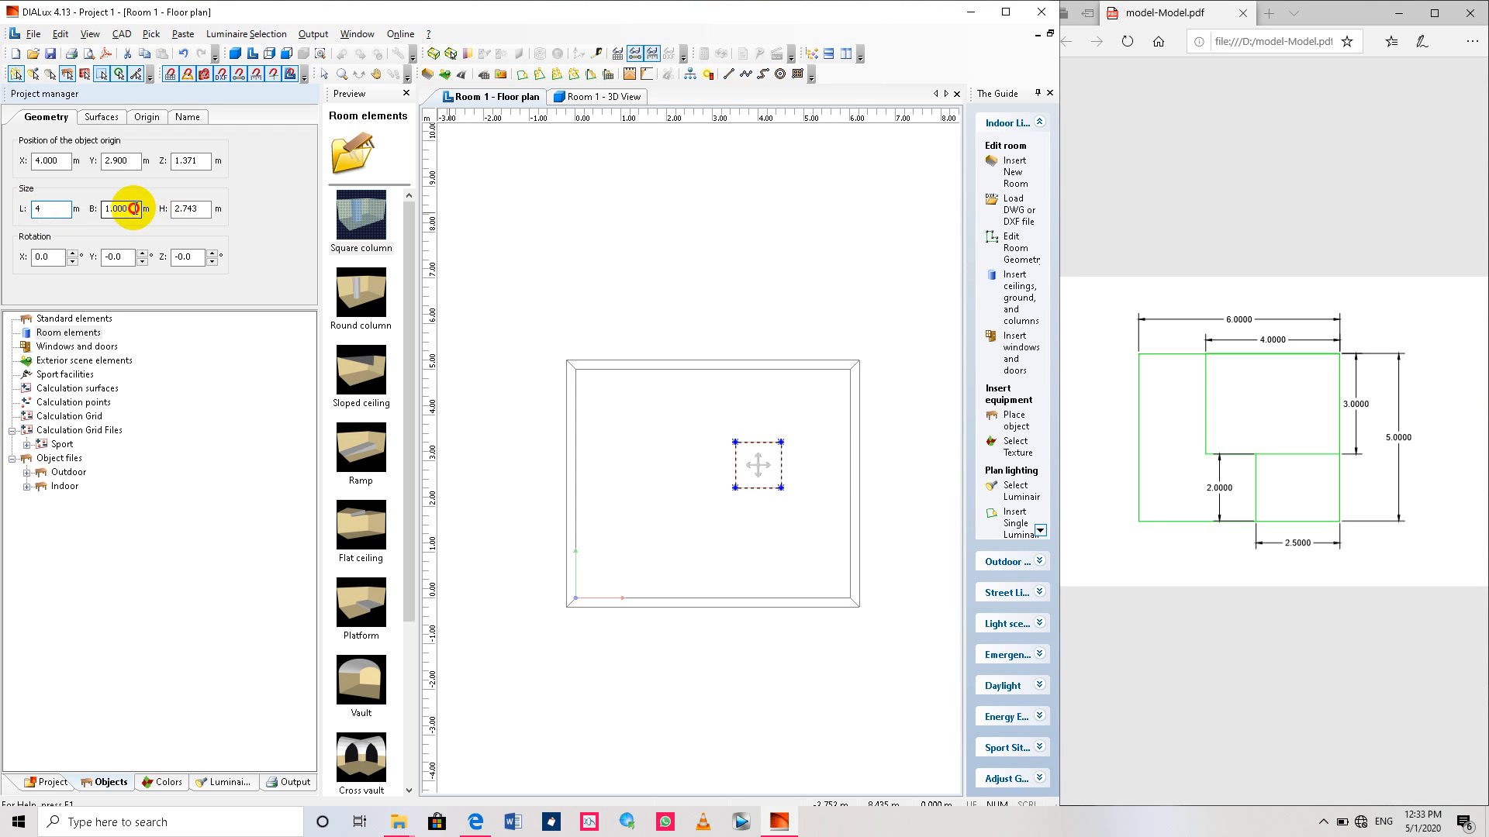
left_click_drag(134, 209, 76, 208)
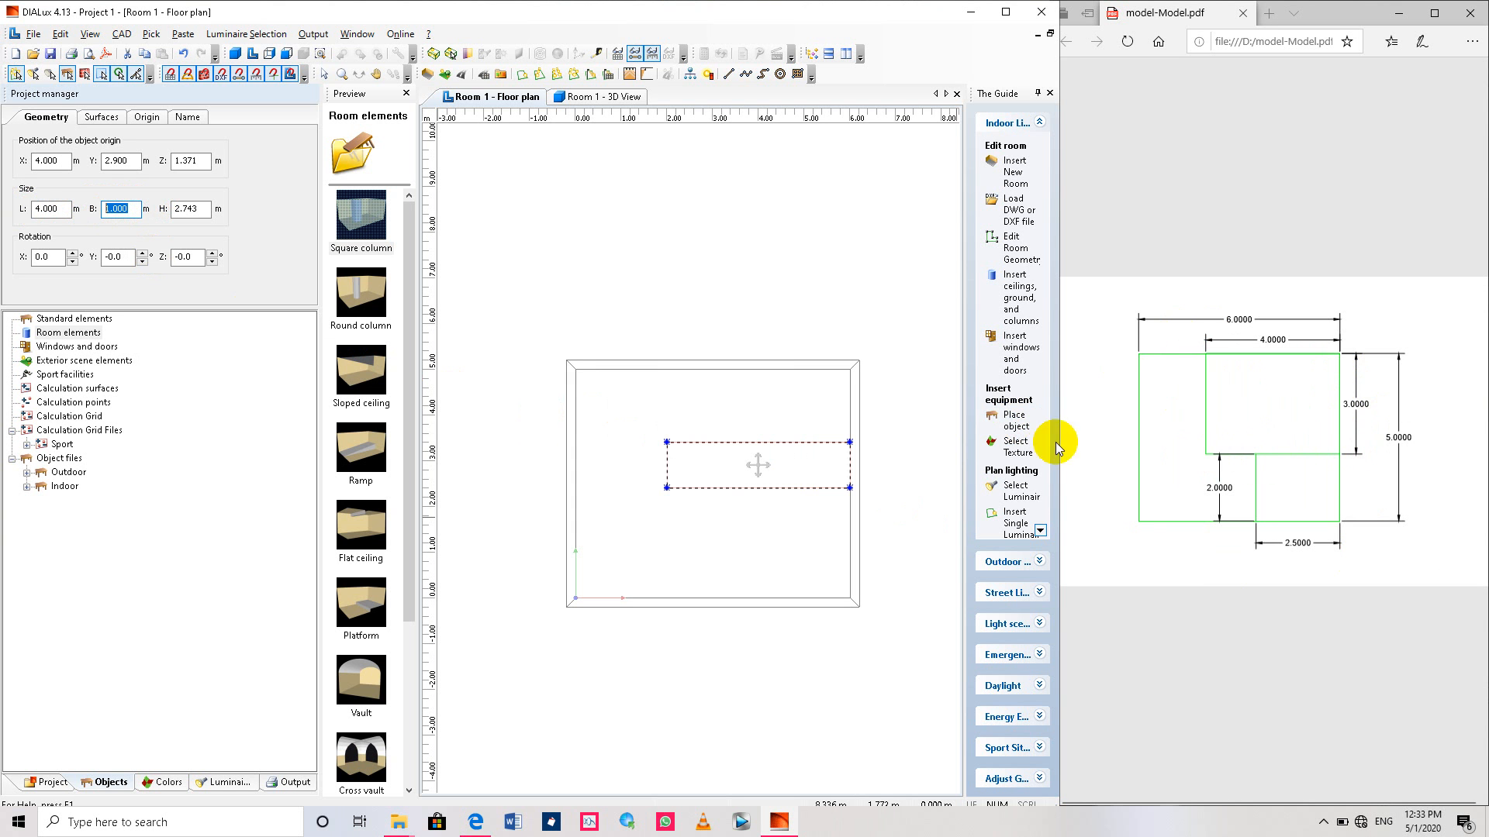
type("0")
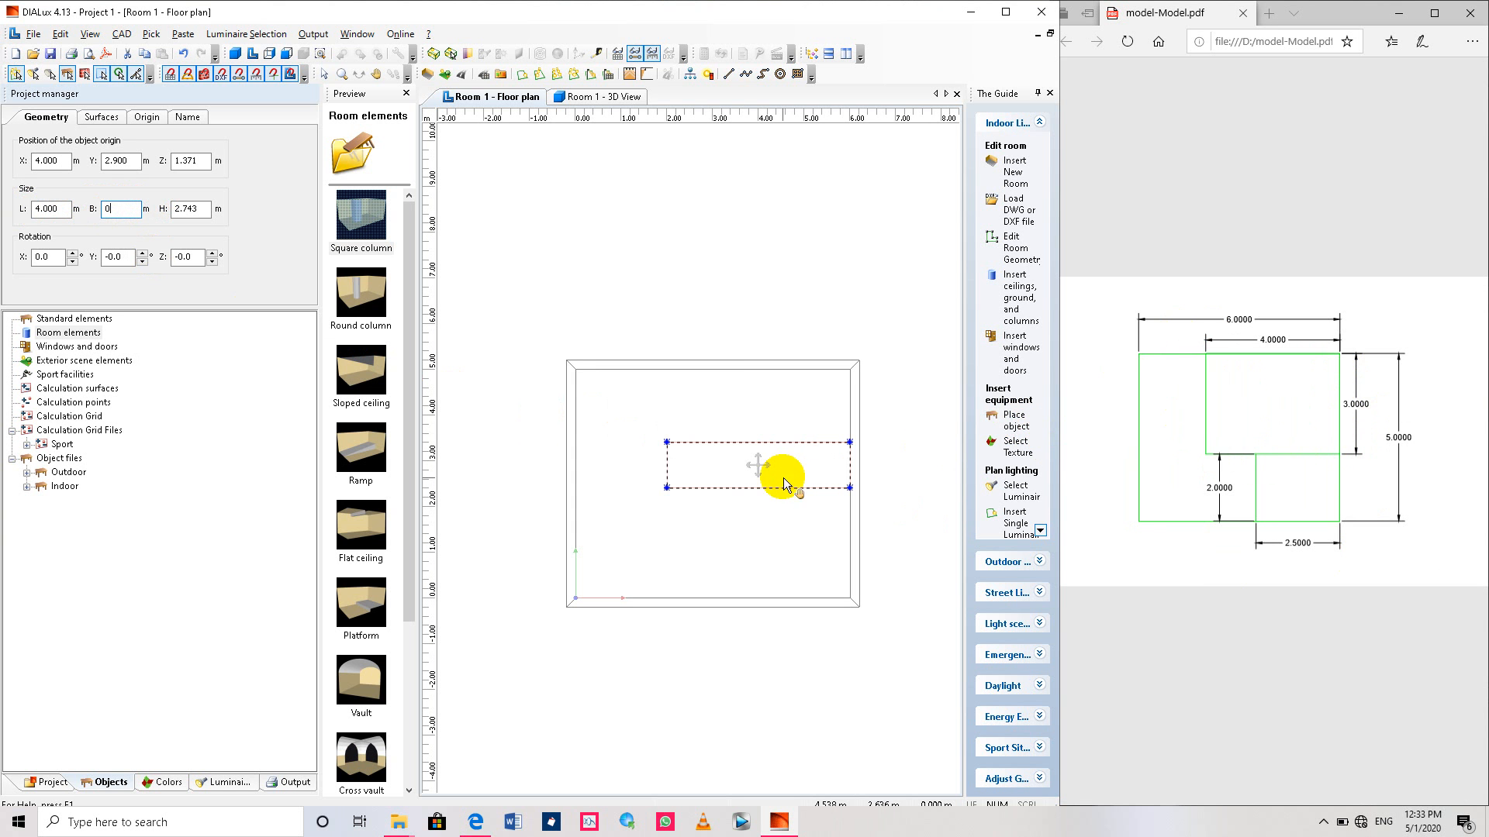
type(".")
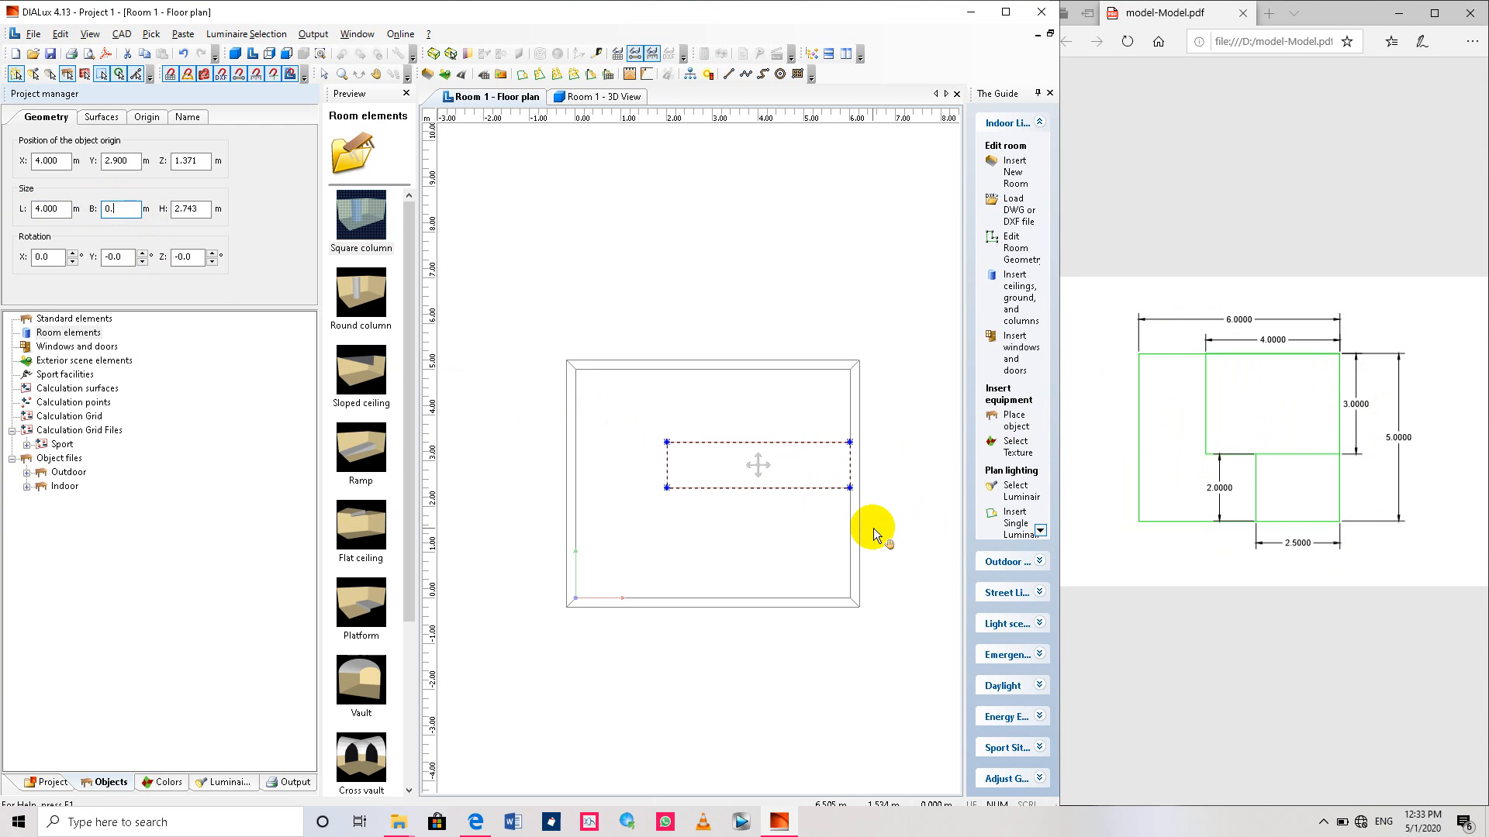
type("1")
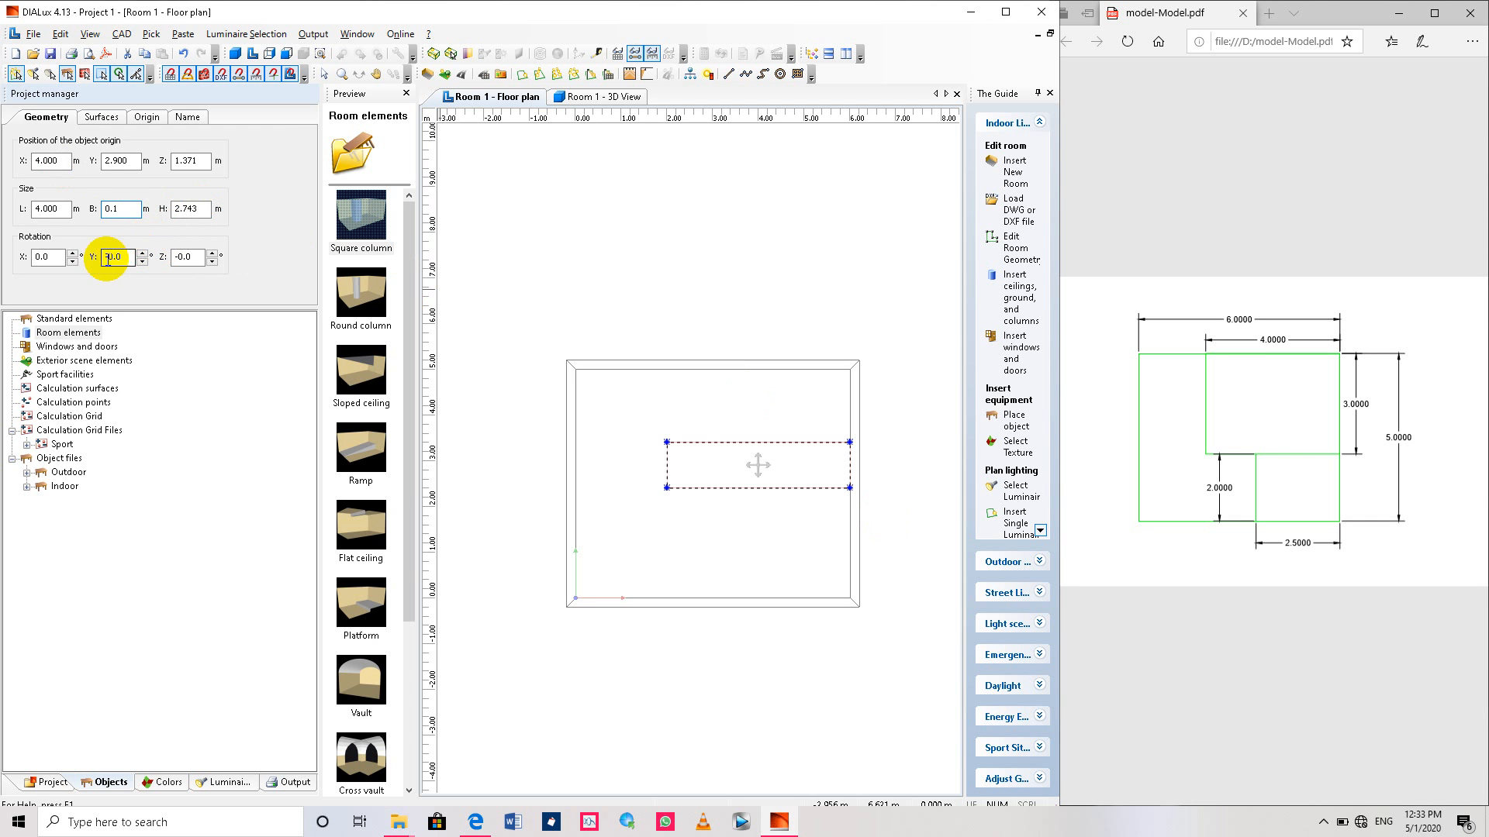
left_click(193, 210)
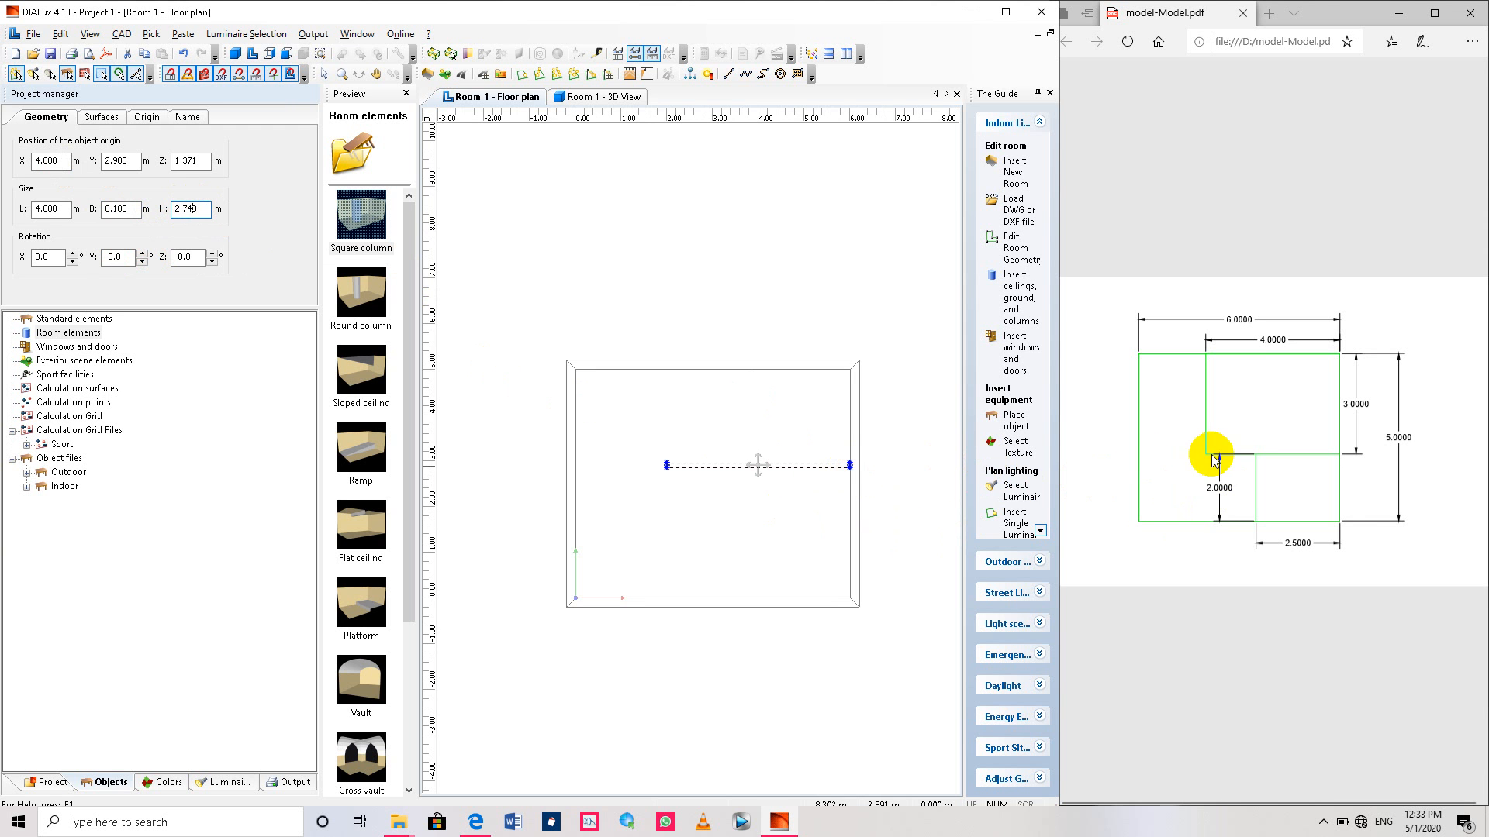
Move the 4 m partition straight down in the floor plan to about Y 2.7 m.
scroll(827, 453, "up", 1)
scroll(826, 456, "up", 1)
scroll(828, 461, "down", 2)
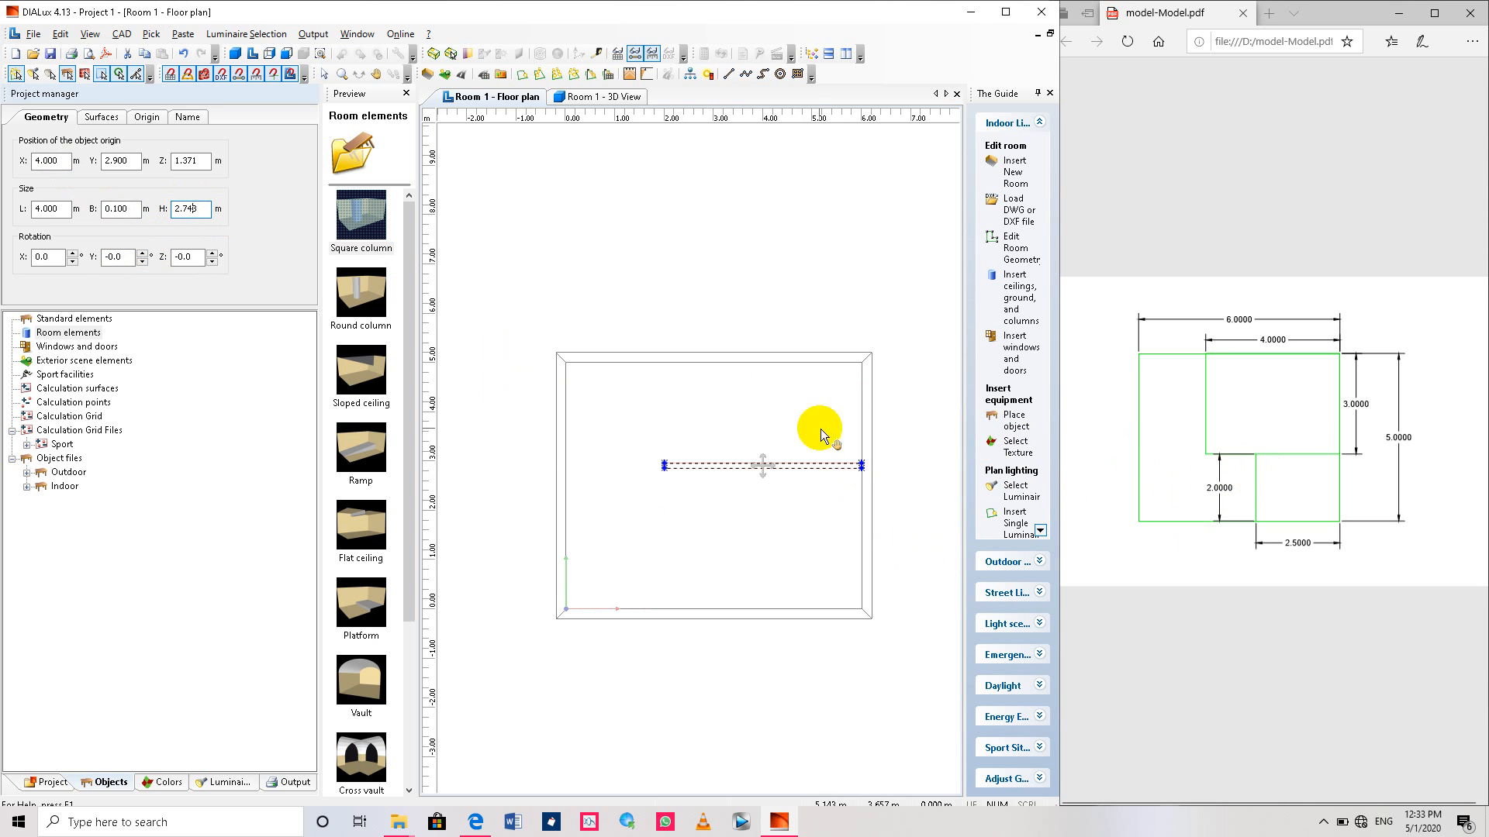
scroll(771, 482, "up", 2)
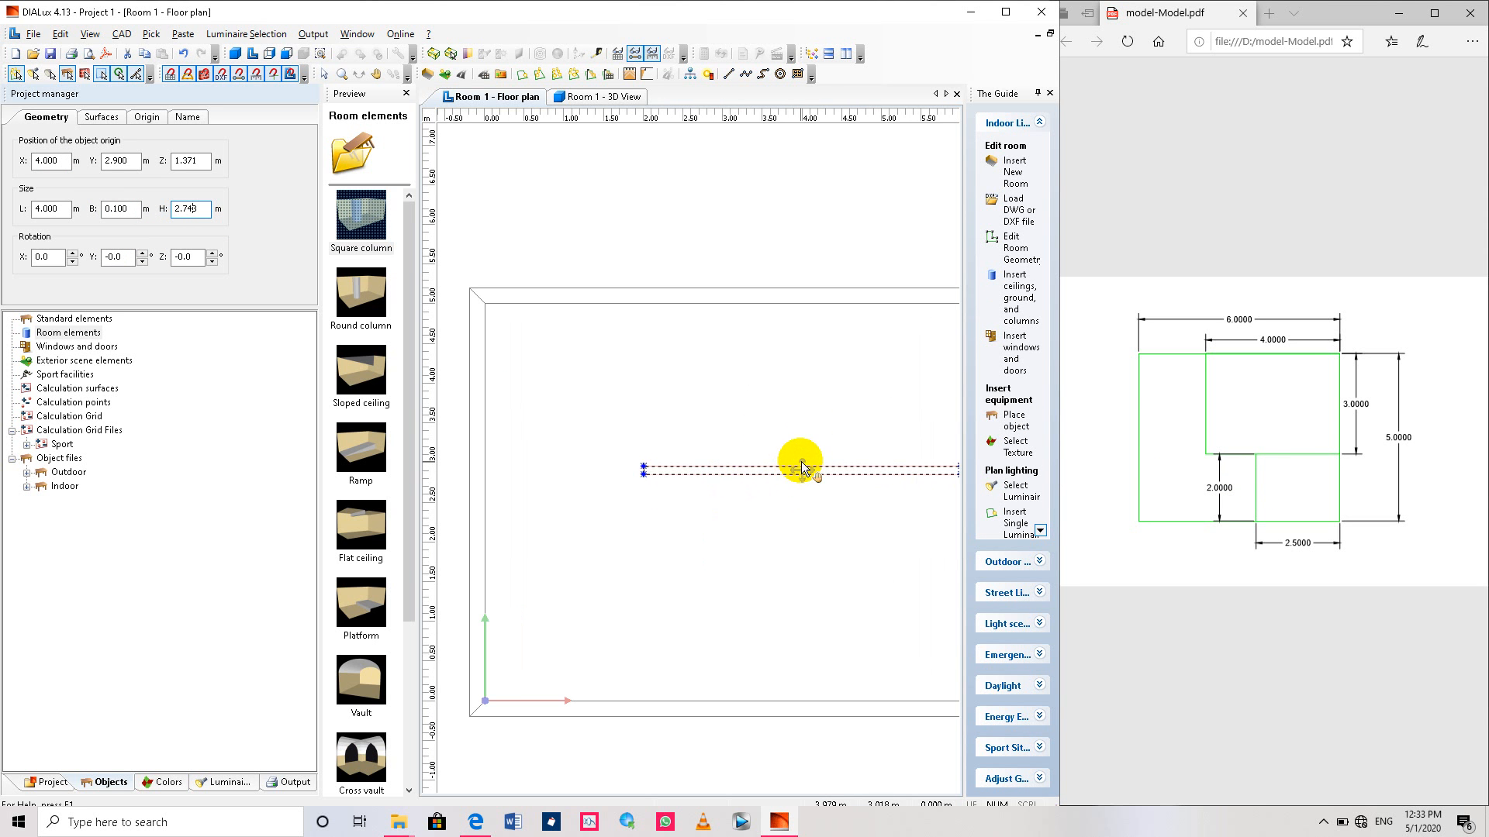
left_click_drag(804, 471, 807, 496)
scroll(807, 497, "down", 2)
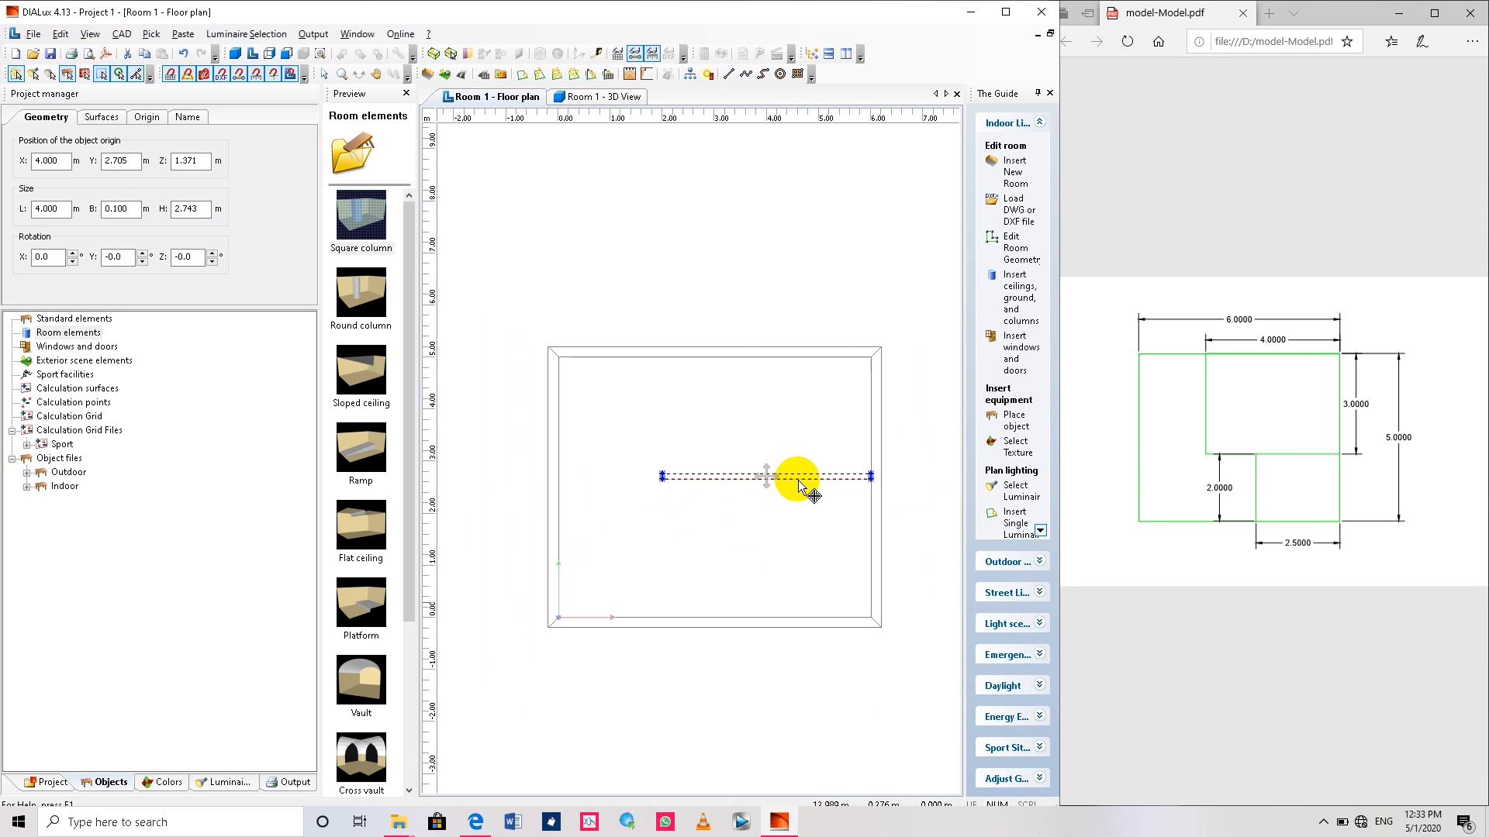
Move the 4 m partition down in the floor plan to about Y 2.38 m.
scroll(896, 453, "up", 3)
scroll(895, 453, "down", 3)
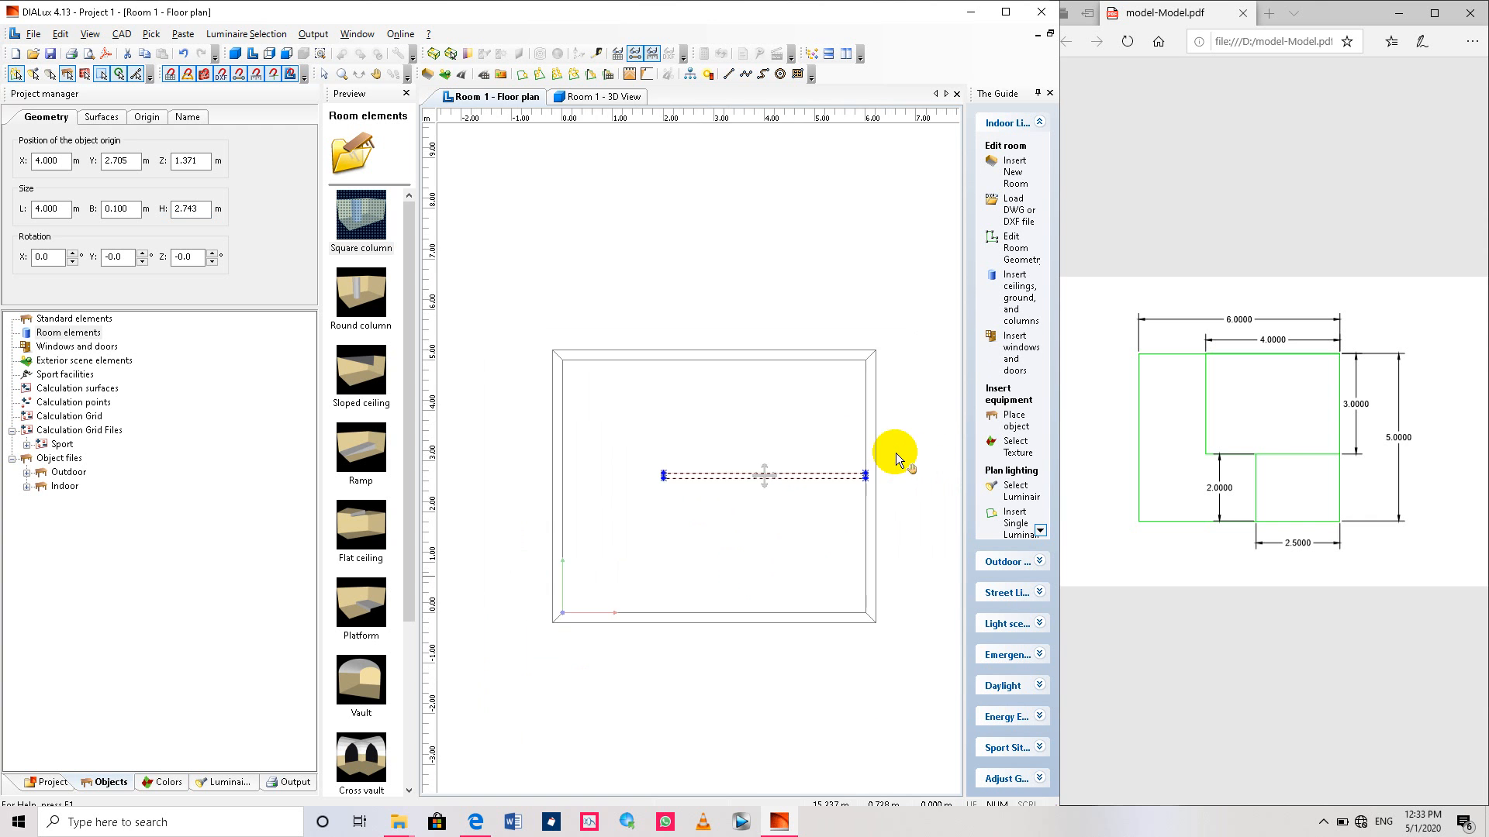
middle_click_drag(895, 452, 855, 451)
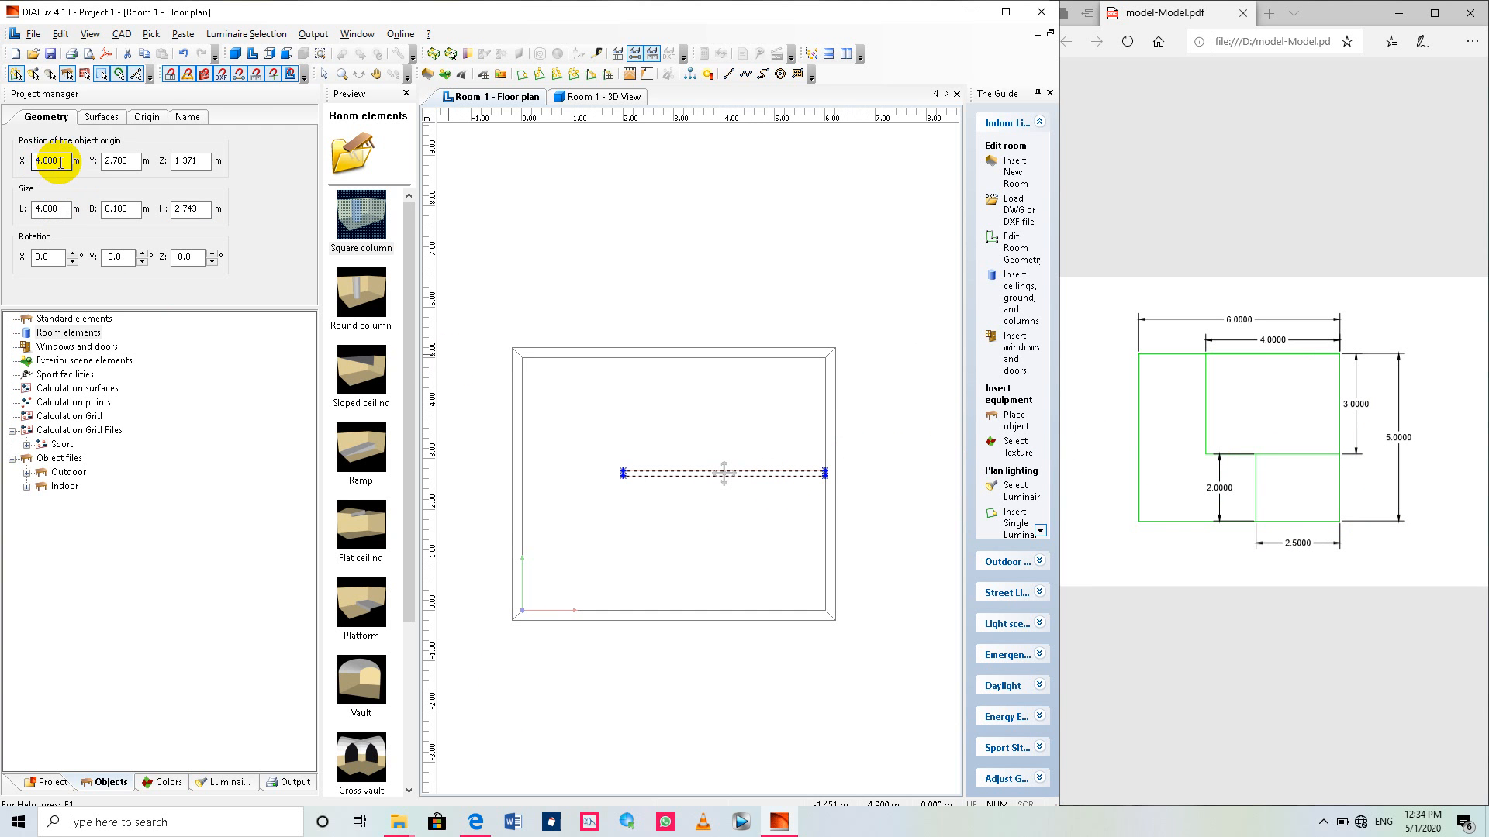
left_click_drag(70, 161, 27, 161)
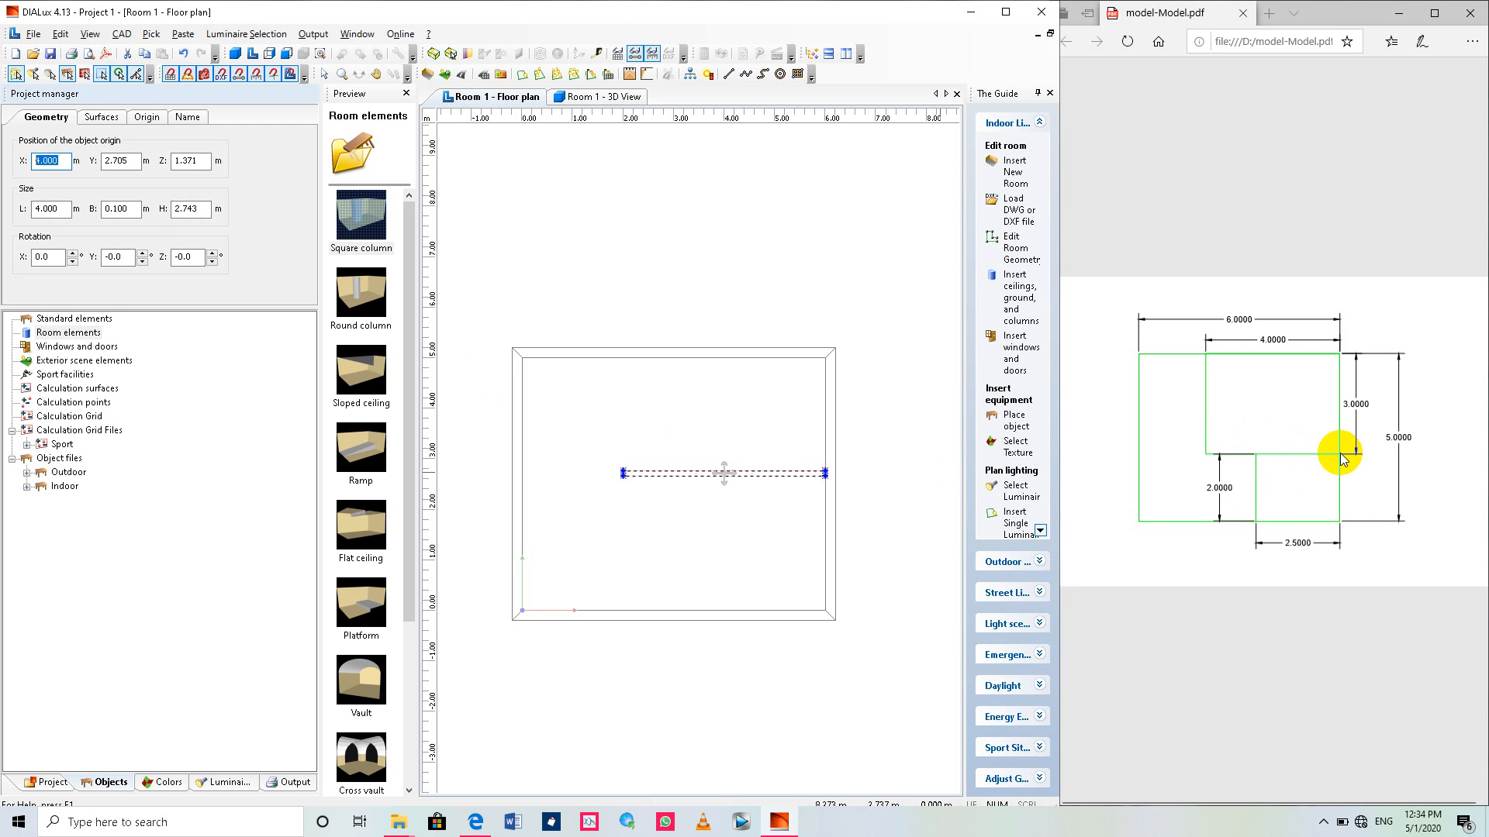
scroll(716, 475, "up", 1)
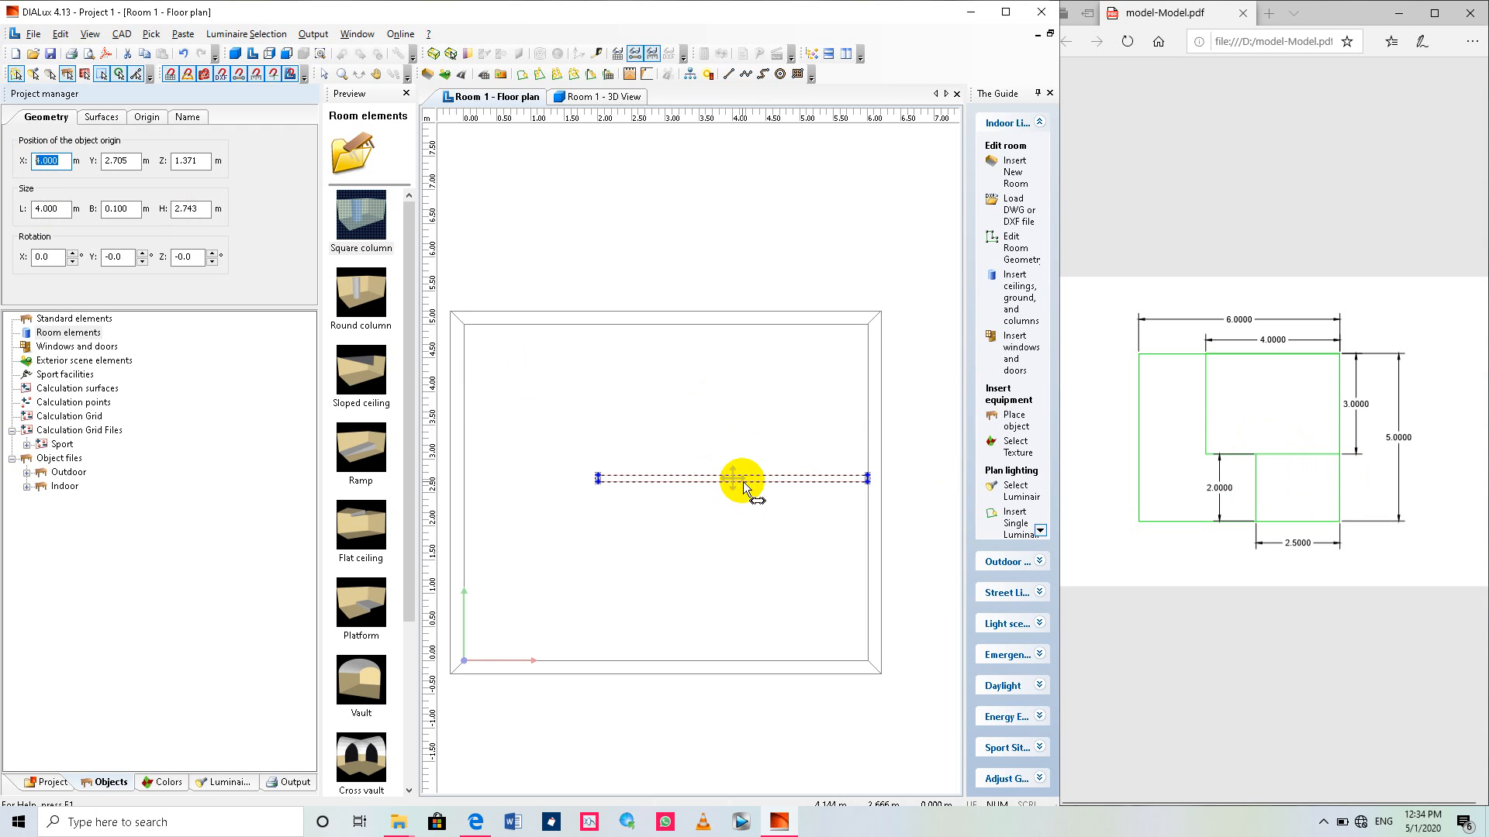
mouse_move(738, 488)
left_mouse_down()
mouse_move(738, 510)
mouse_move(724, 500)
left_mouse_up()
scroll(806, 397, "up", 1)
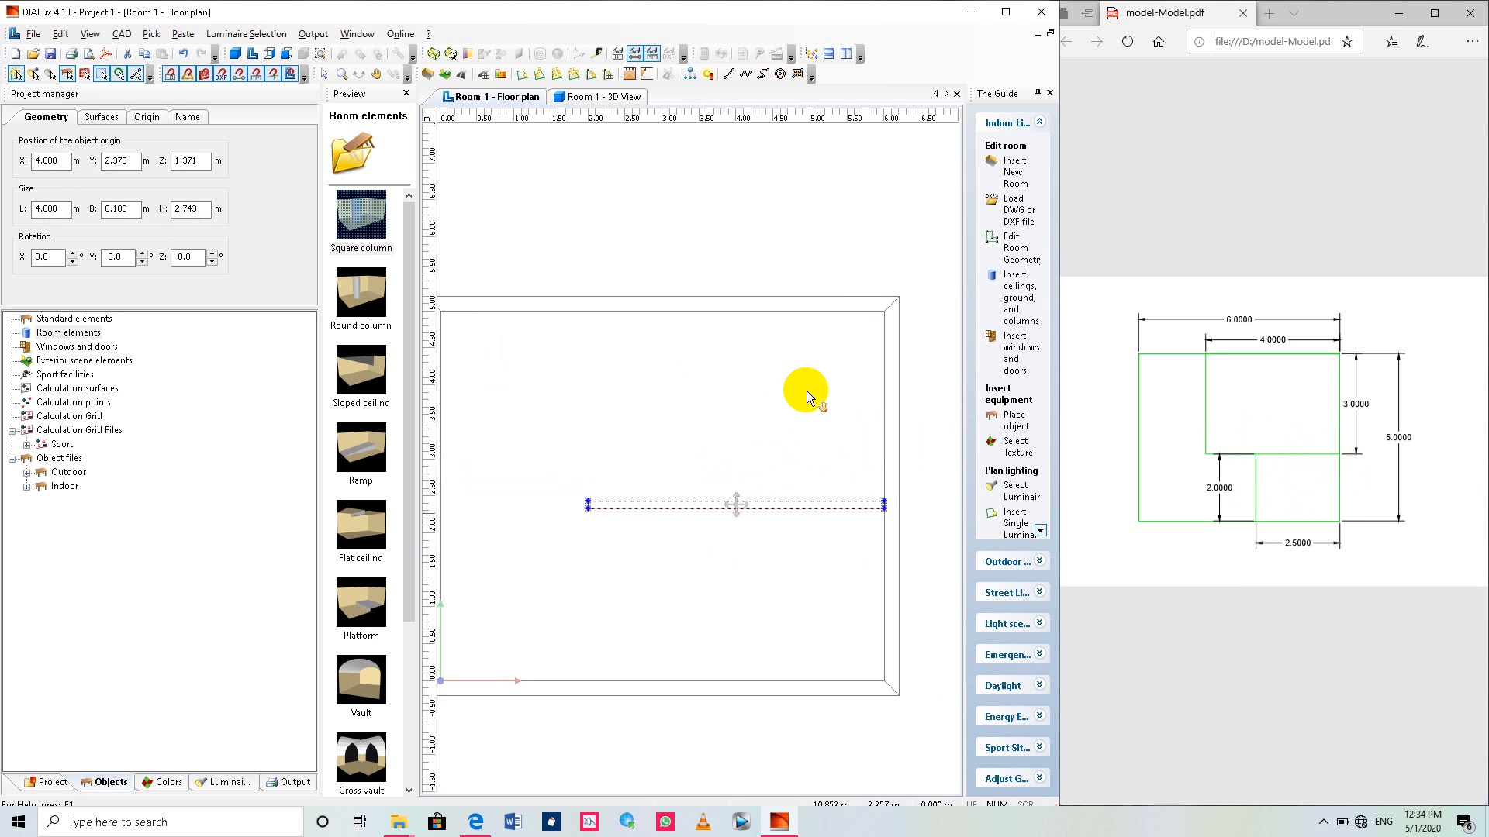
scroll(806, 397, "up", 1)
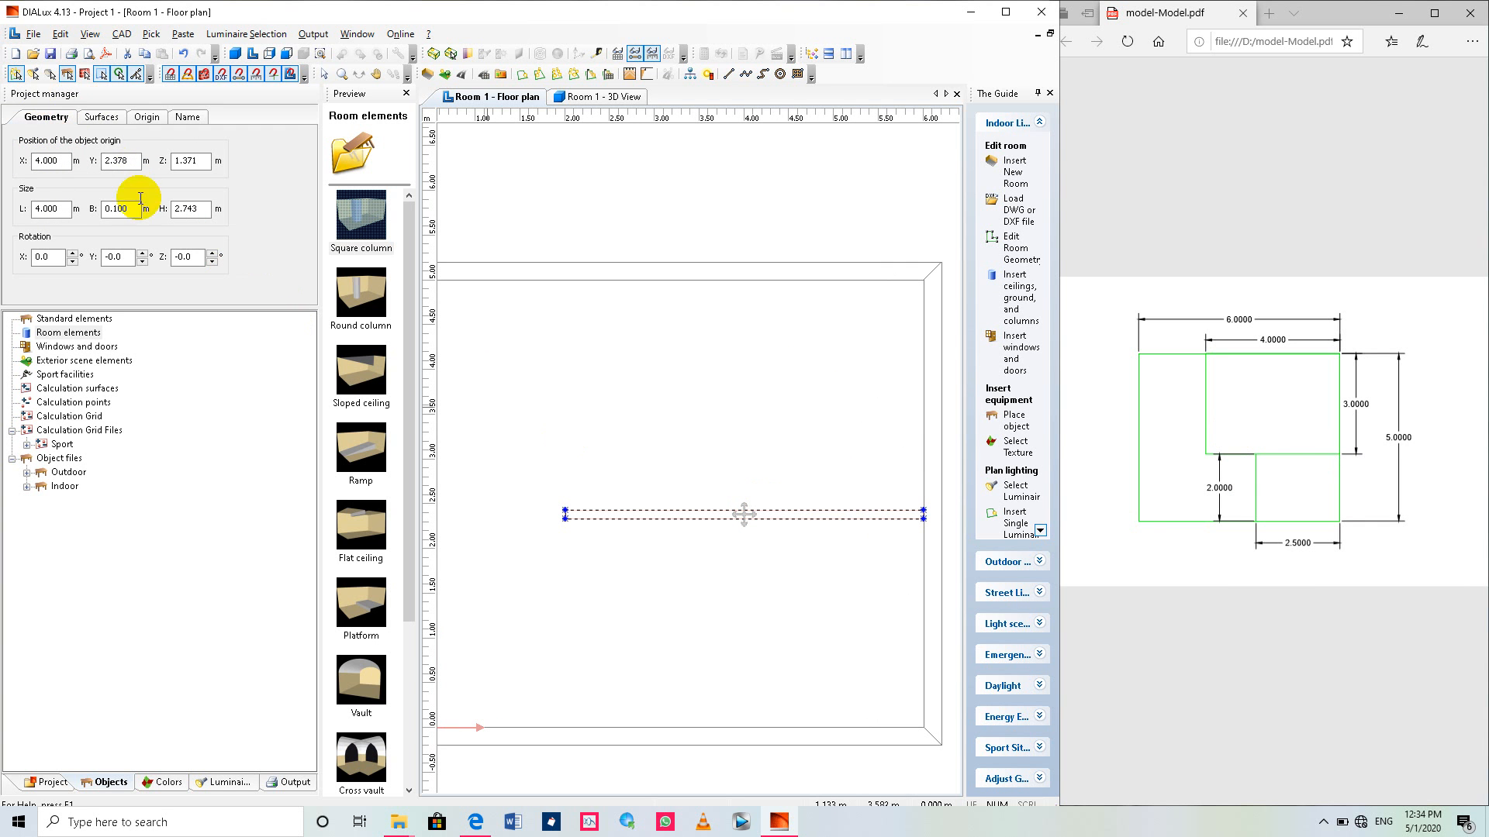
Try X positions of 2.5 m, 3 m and 4.5 m for the partition and restore it to 4 m.
double_click(63, 207)
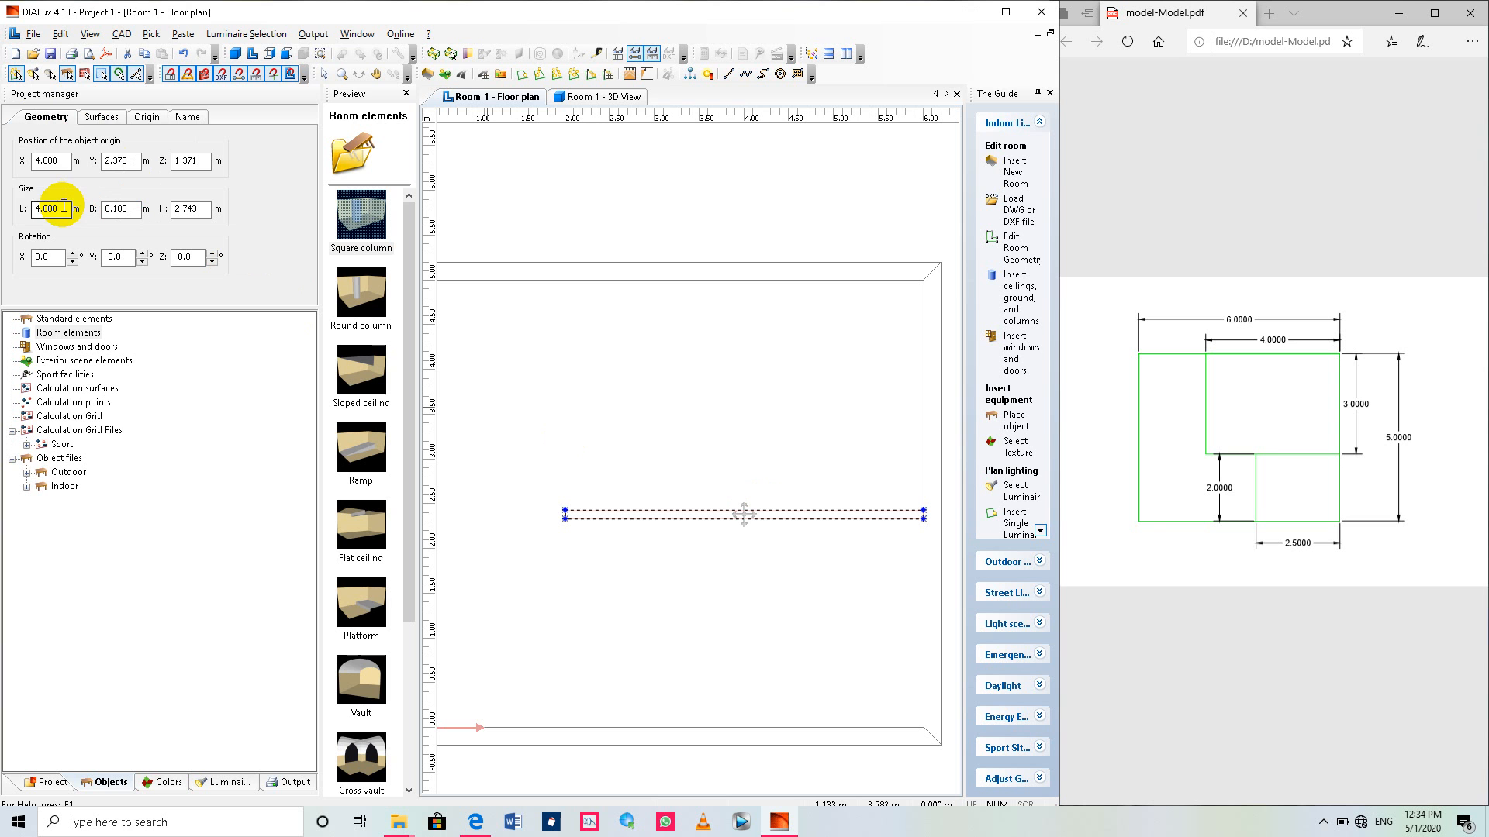
left_click_drag(63, 207, 40, 161)
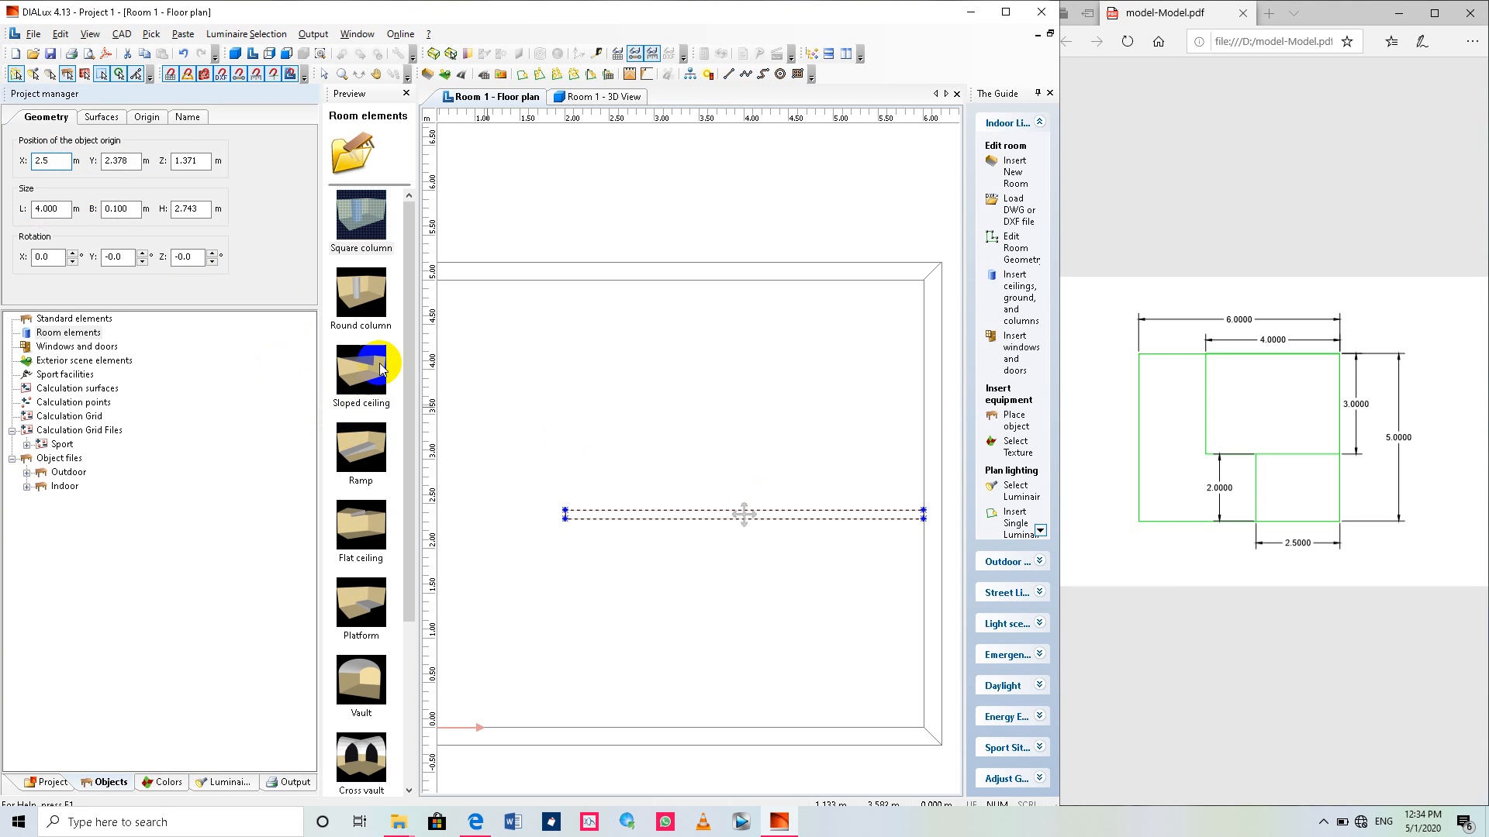
left_click(118, 159)
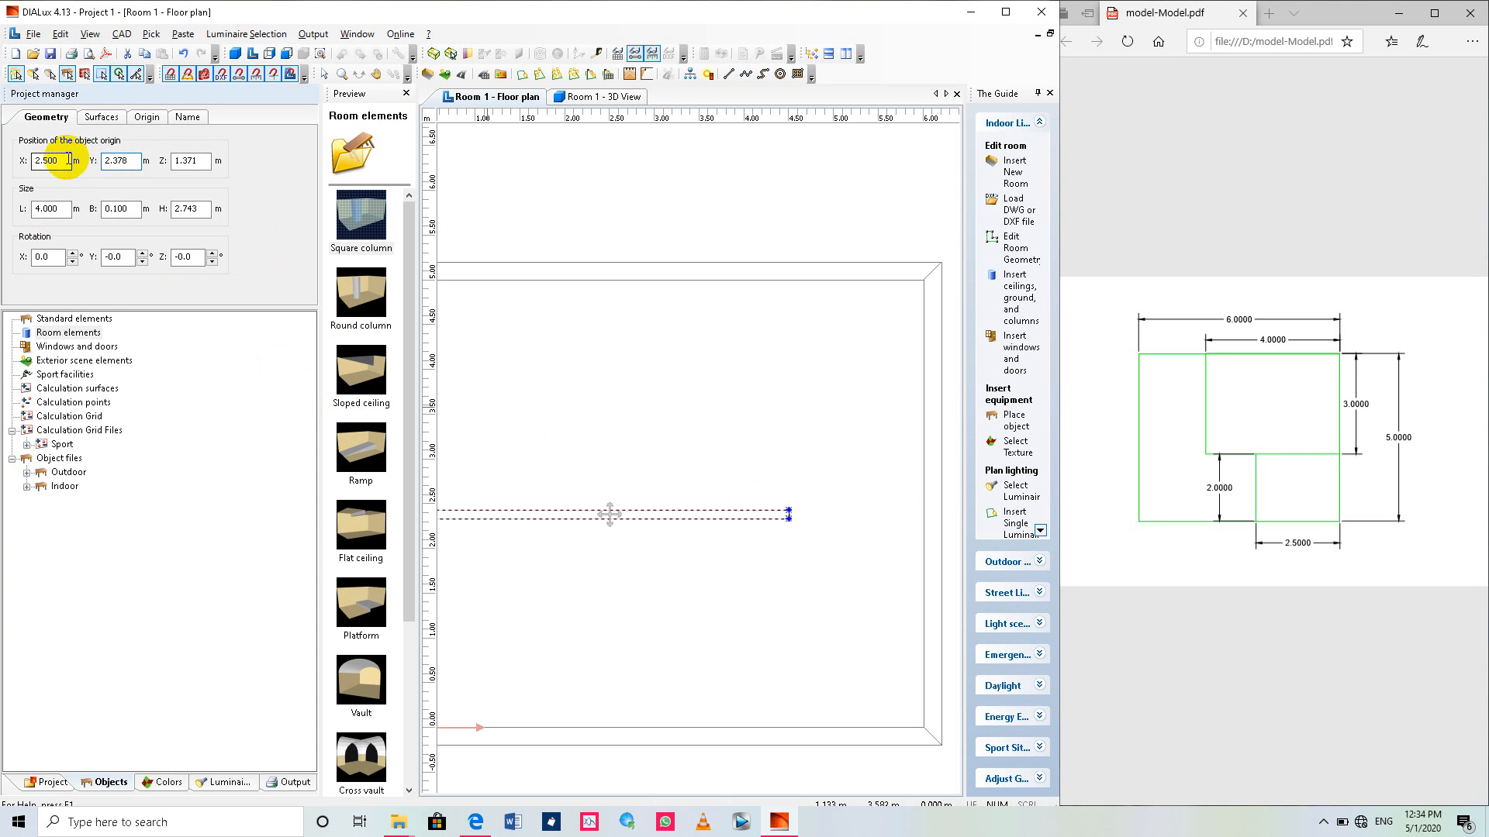
double_click(35, 160)
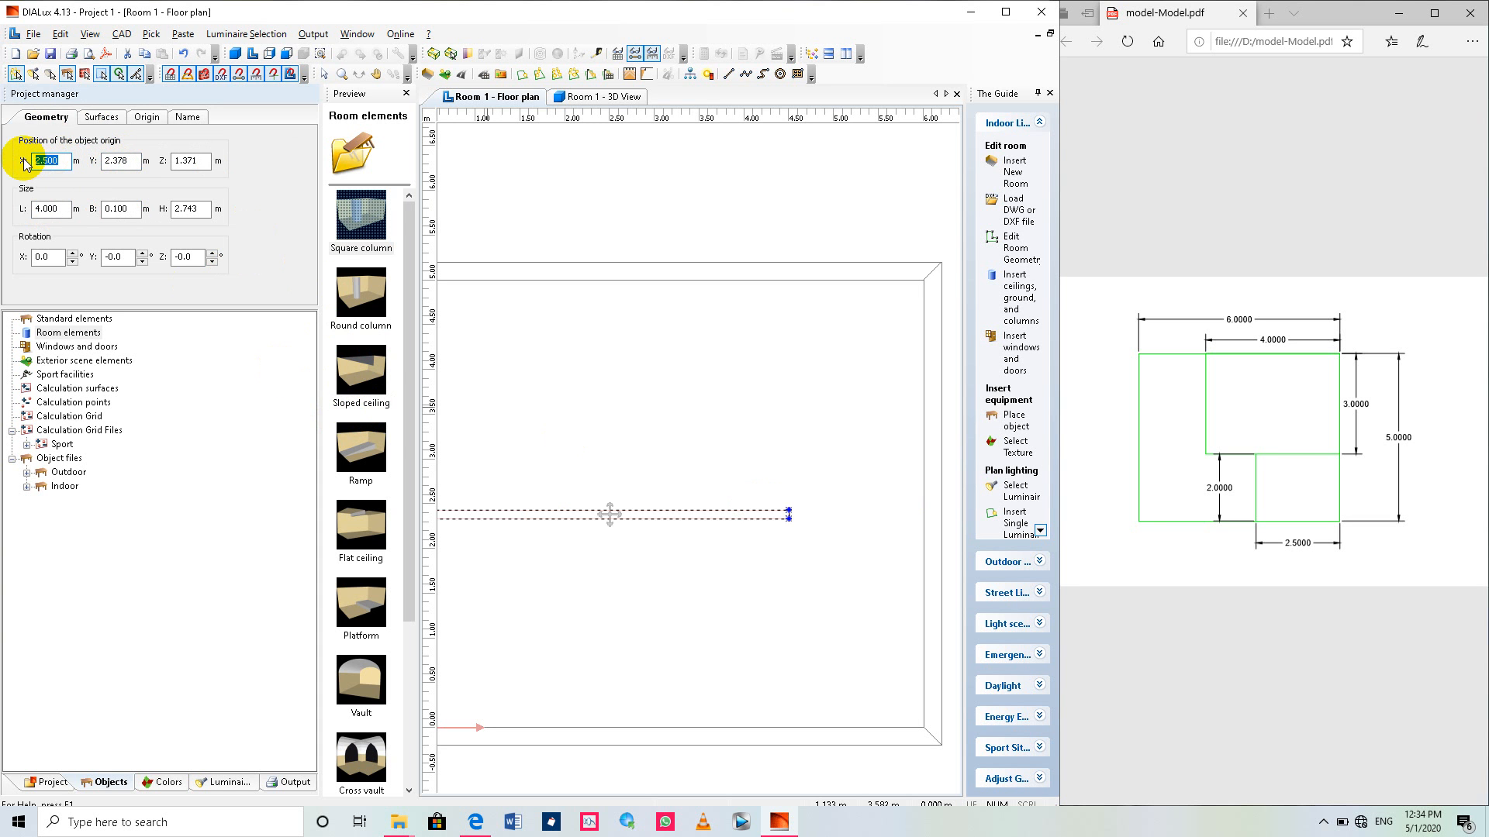
type("3")
left_click(132, 161)
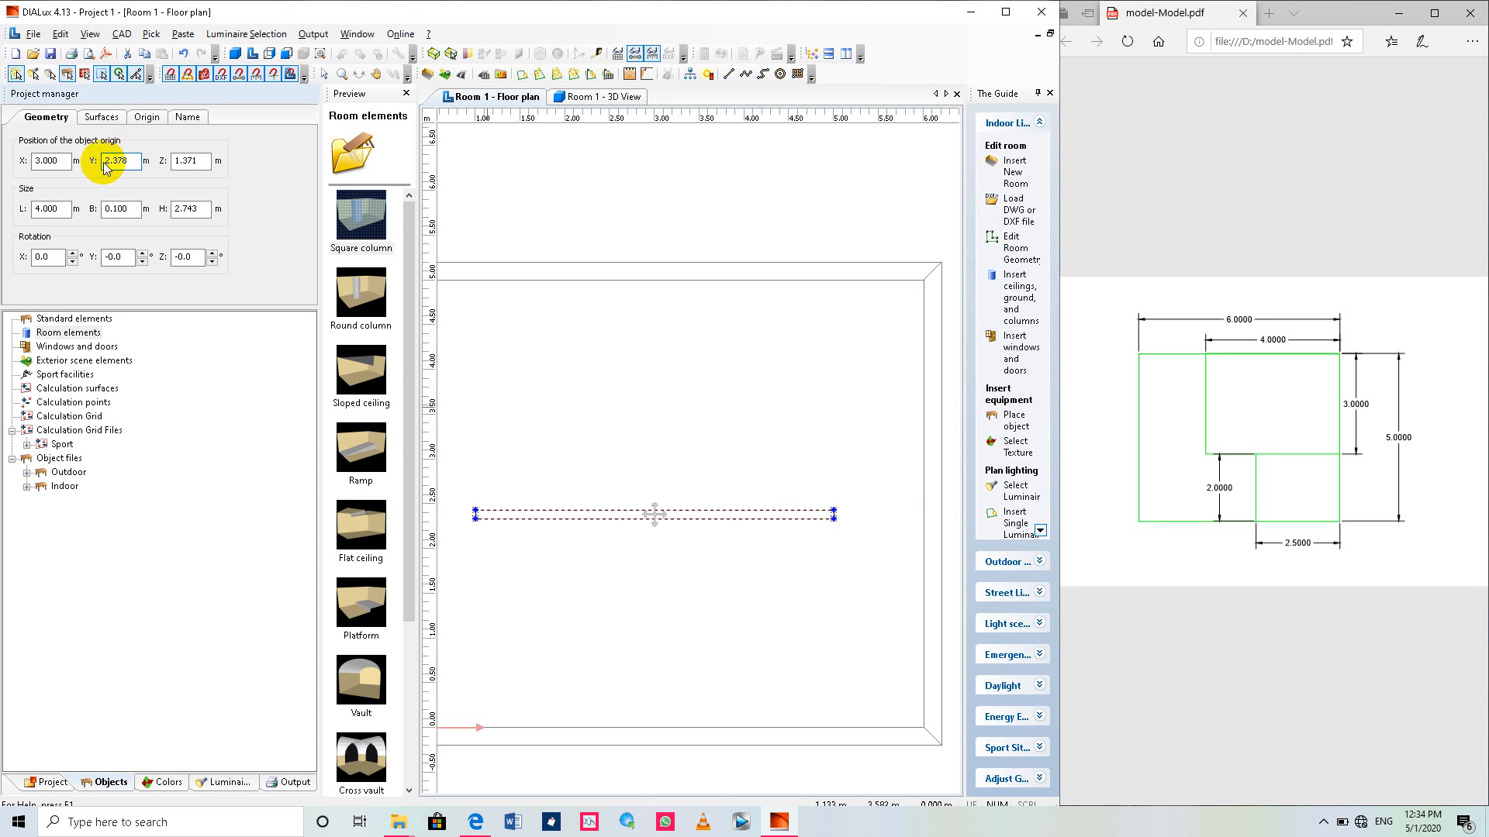
double_click(28, 160)
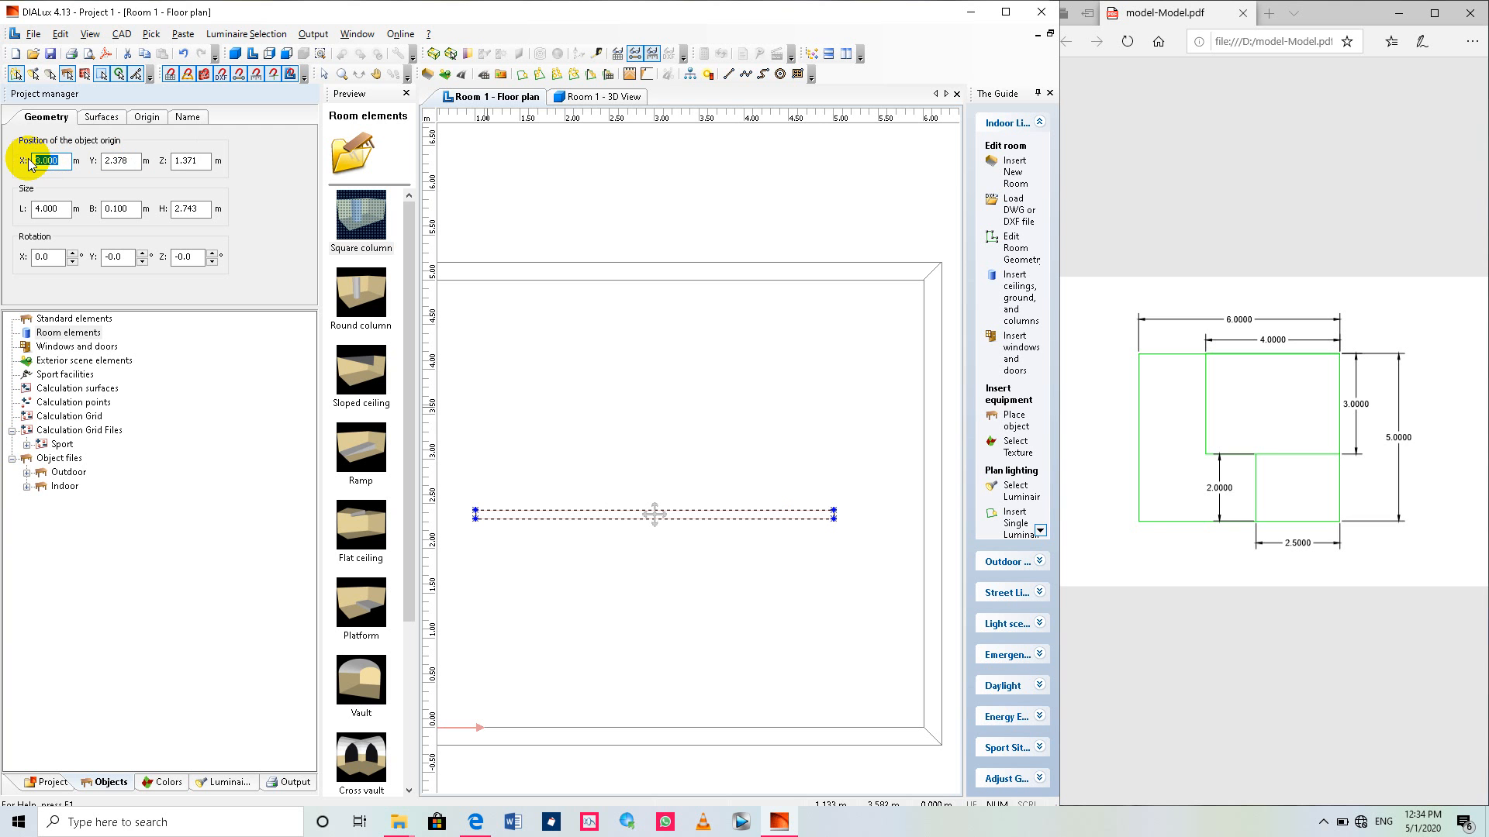
type("4.5")
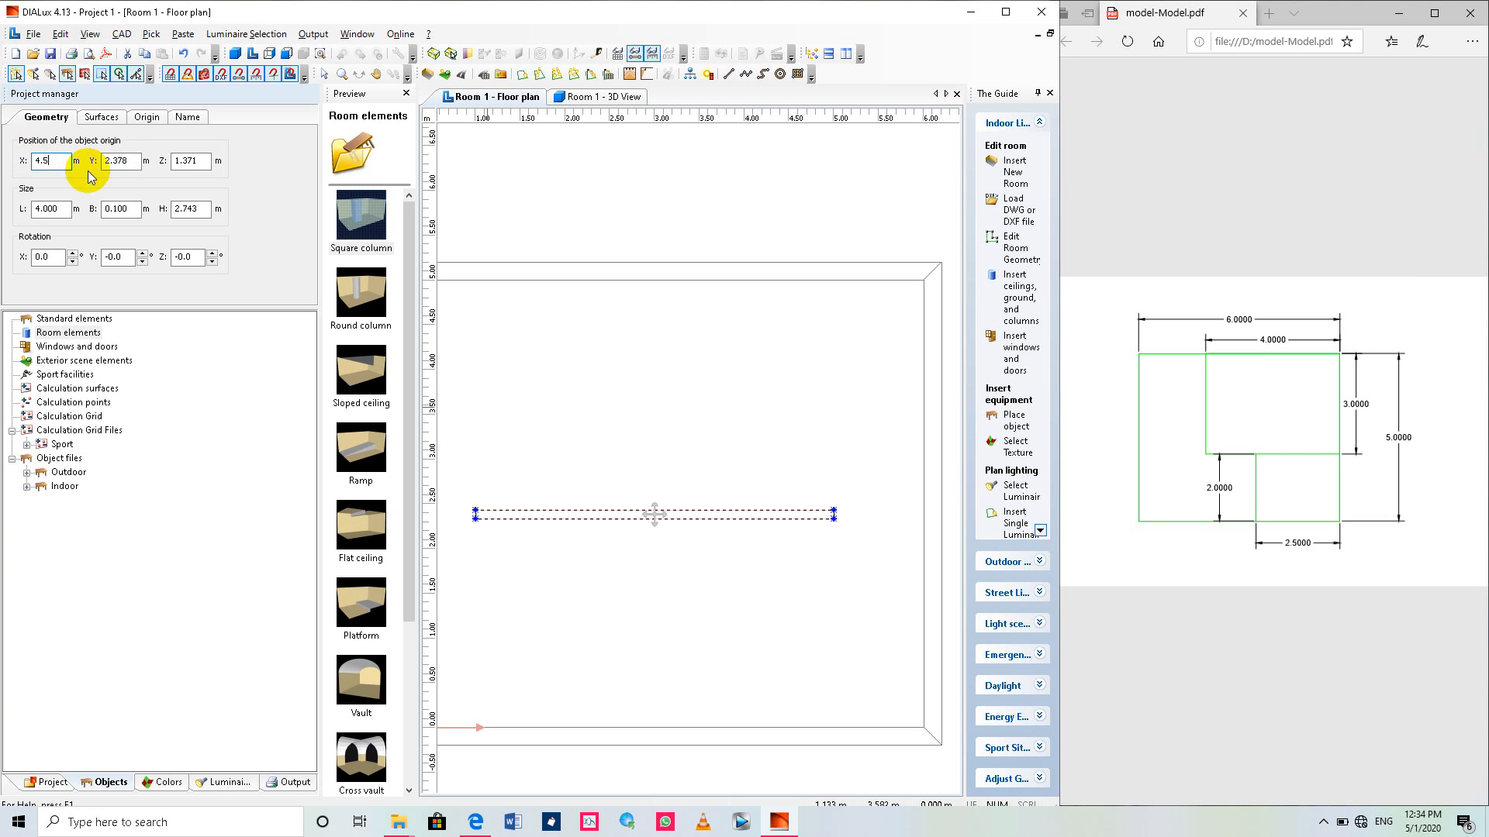
left_click(183, 160)
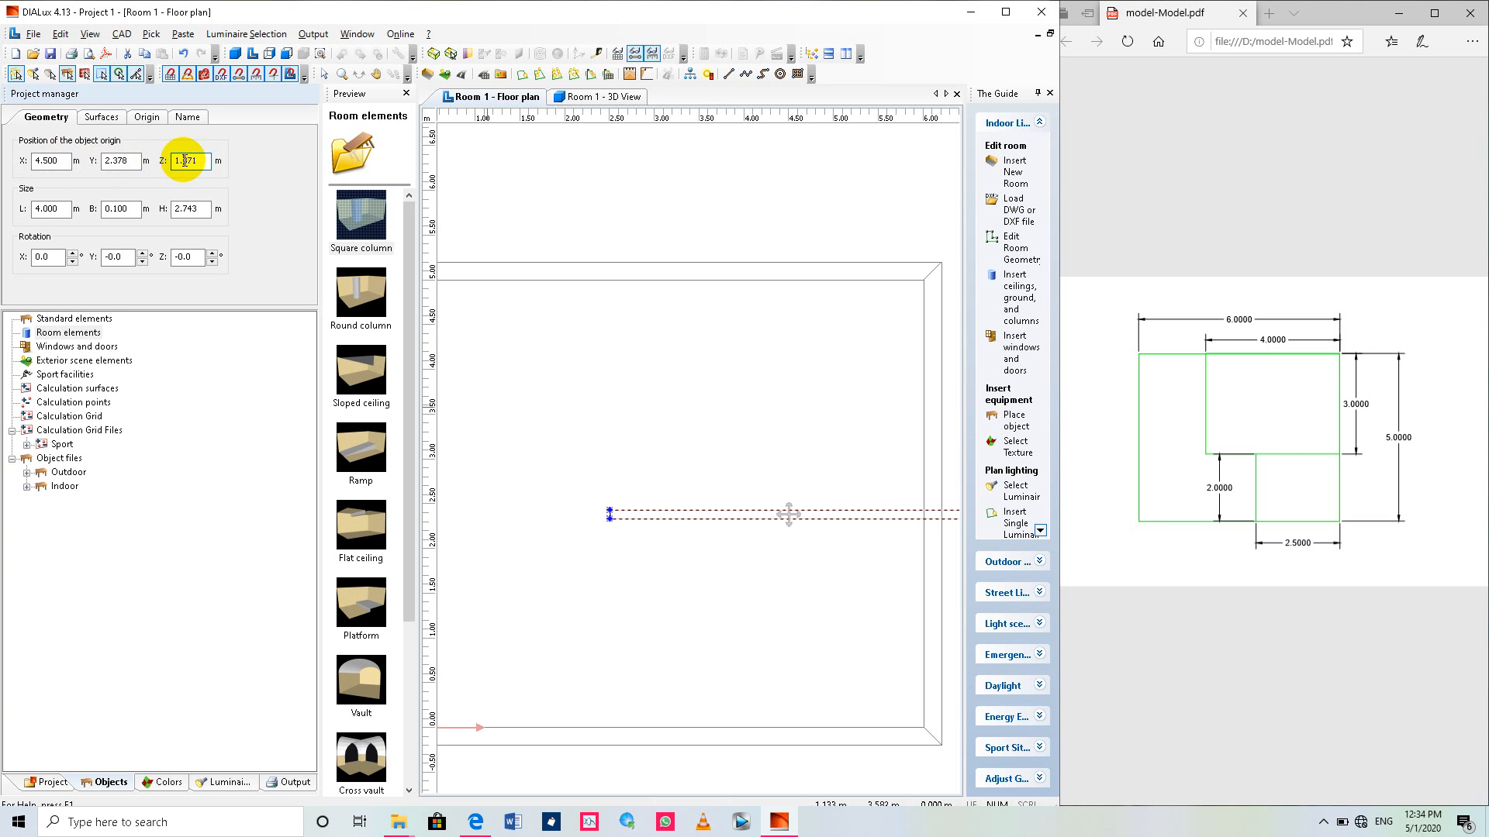
double_click(32, 166)
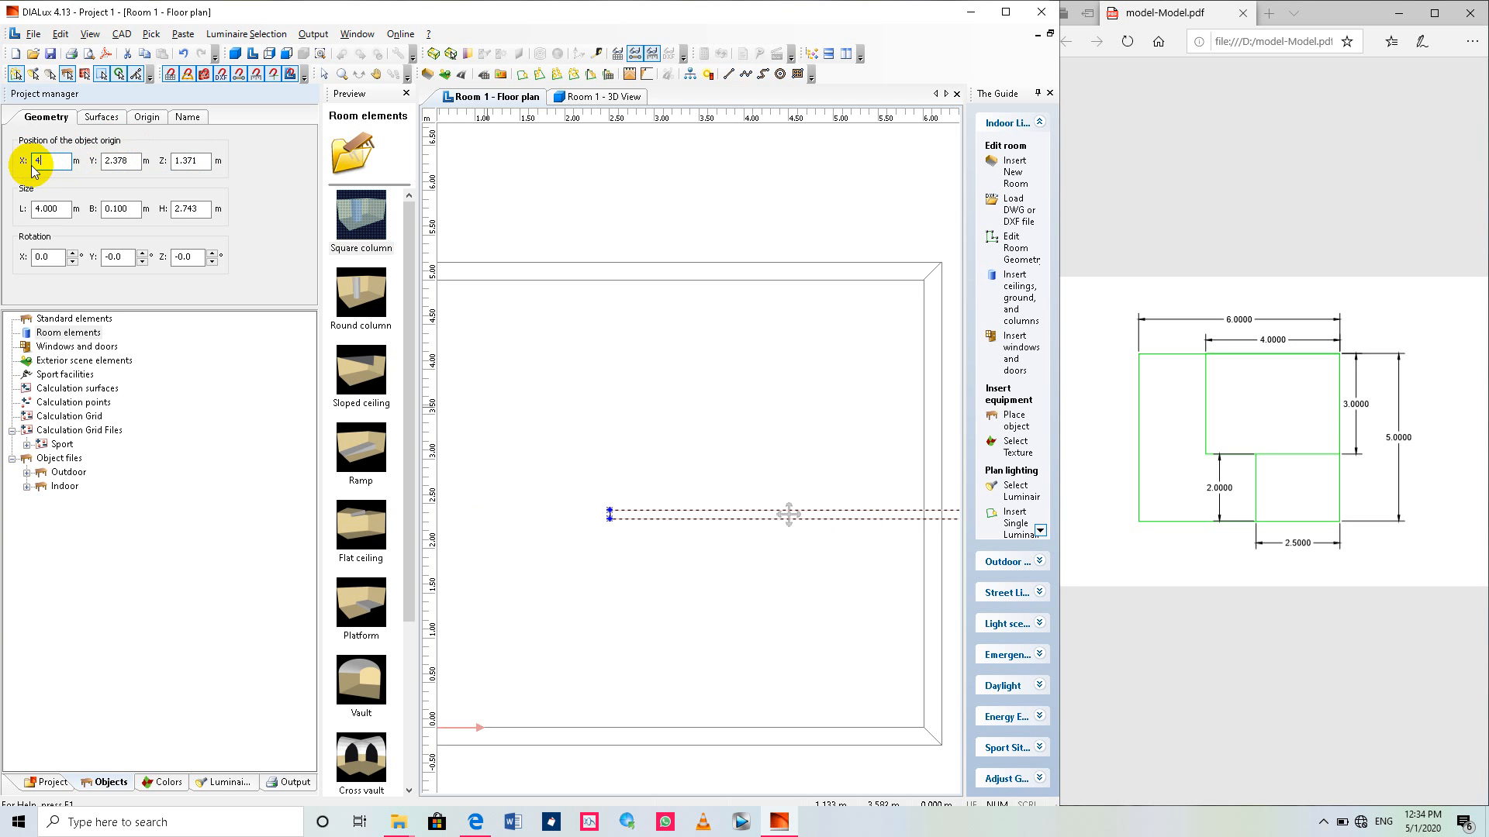
left_click(117, 160)
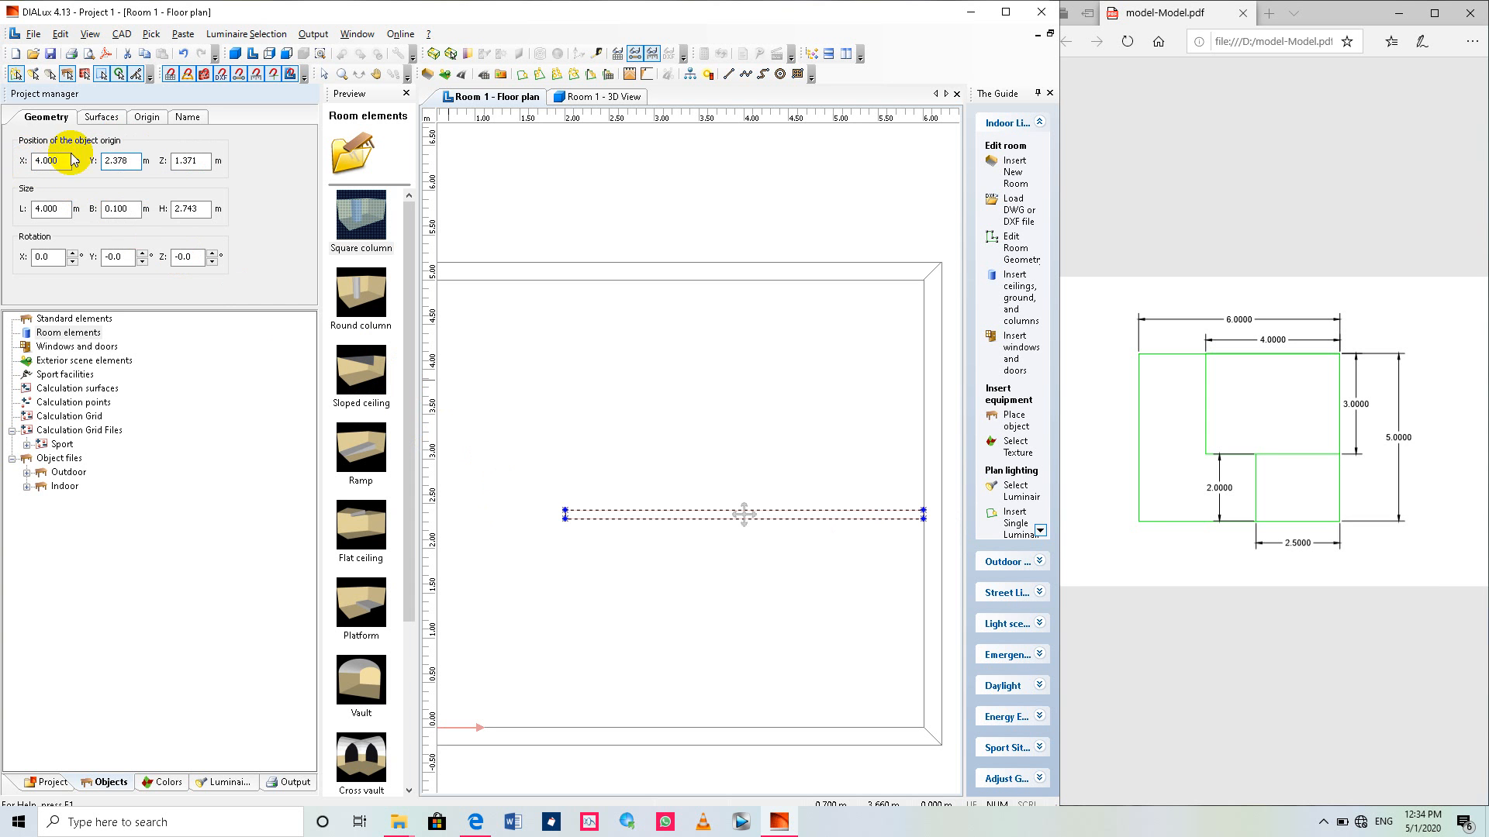
Shift the partition slightly upward and set its Y position to 2.5 m.
left_click_drag(130, 165, 104, 171)
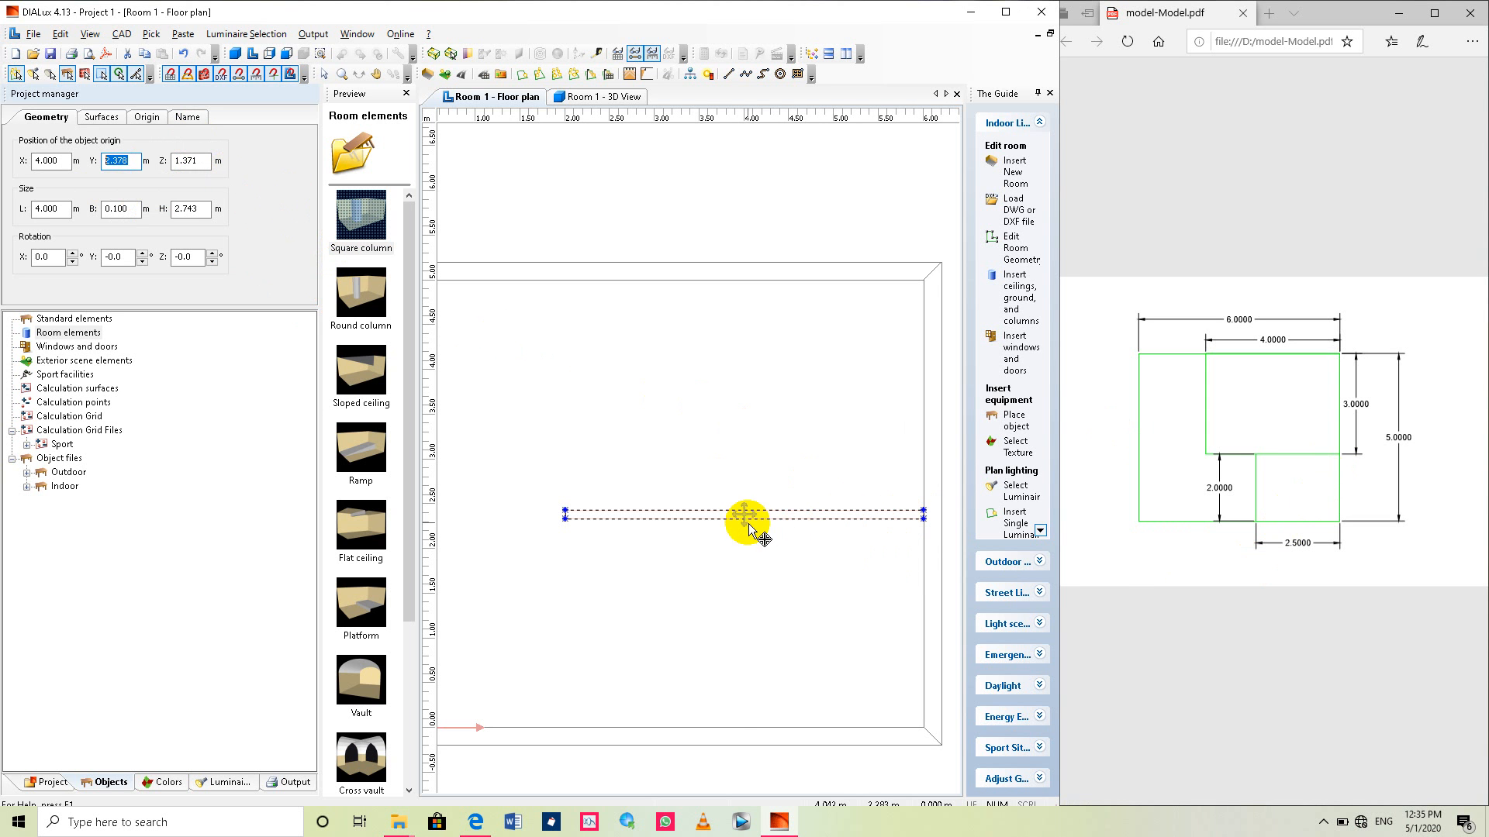
left_click_drag(745, 514, 743, 502)
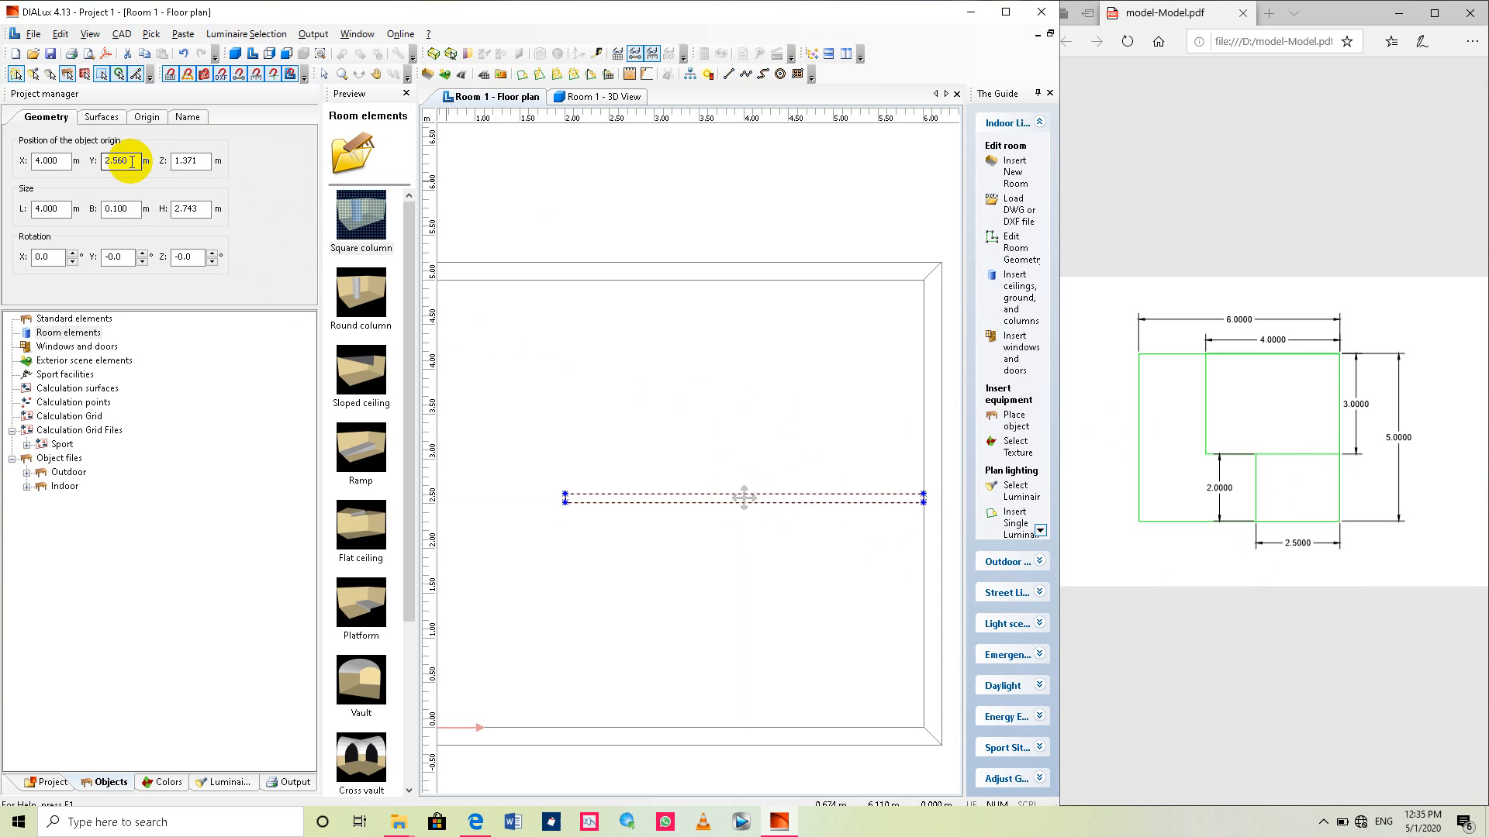
left_click_drag(128, 161, 105, 163)
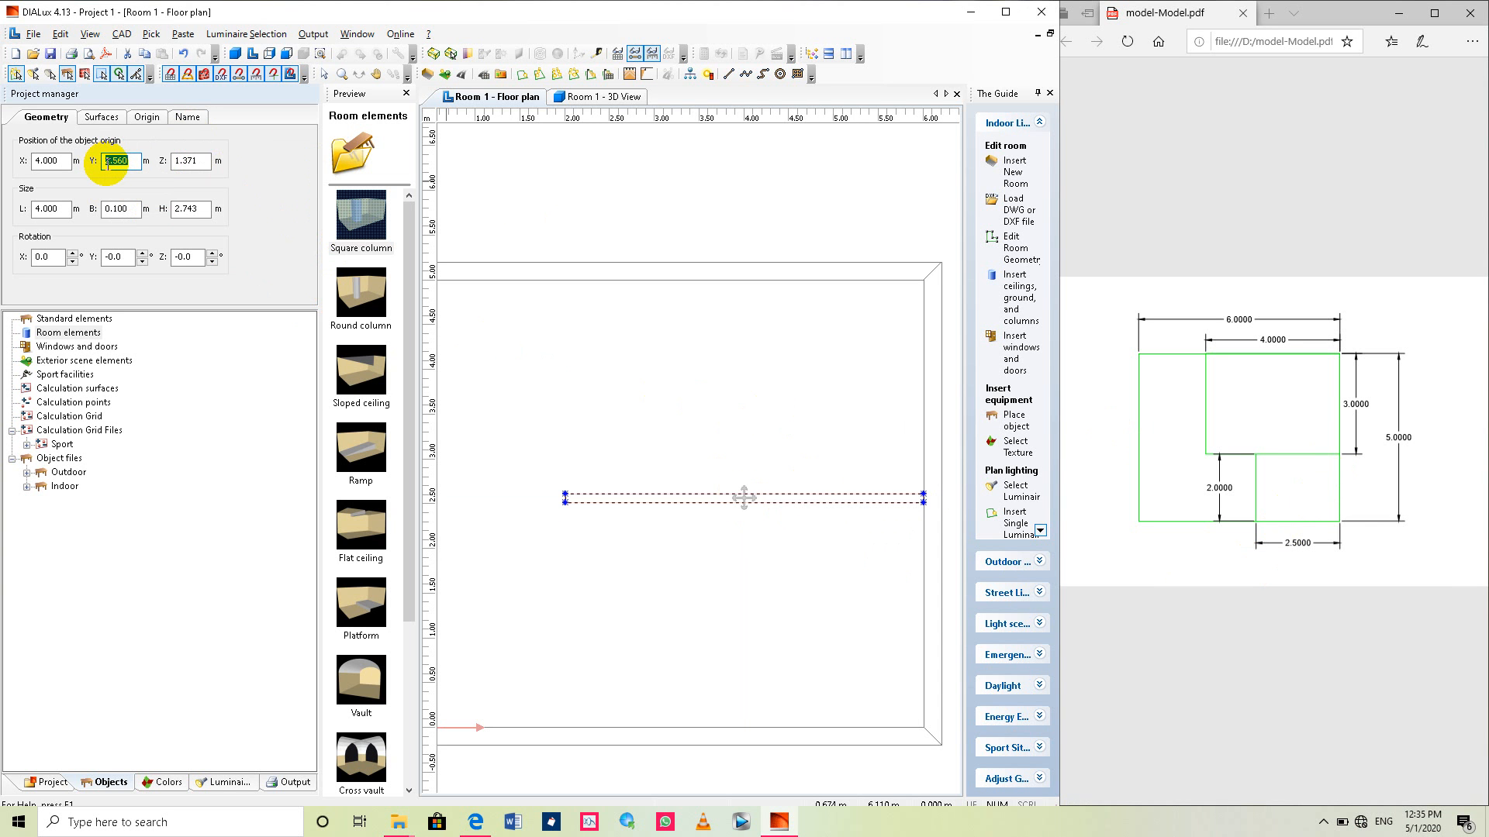
type("2.5")
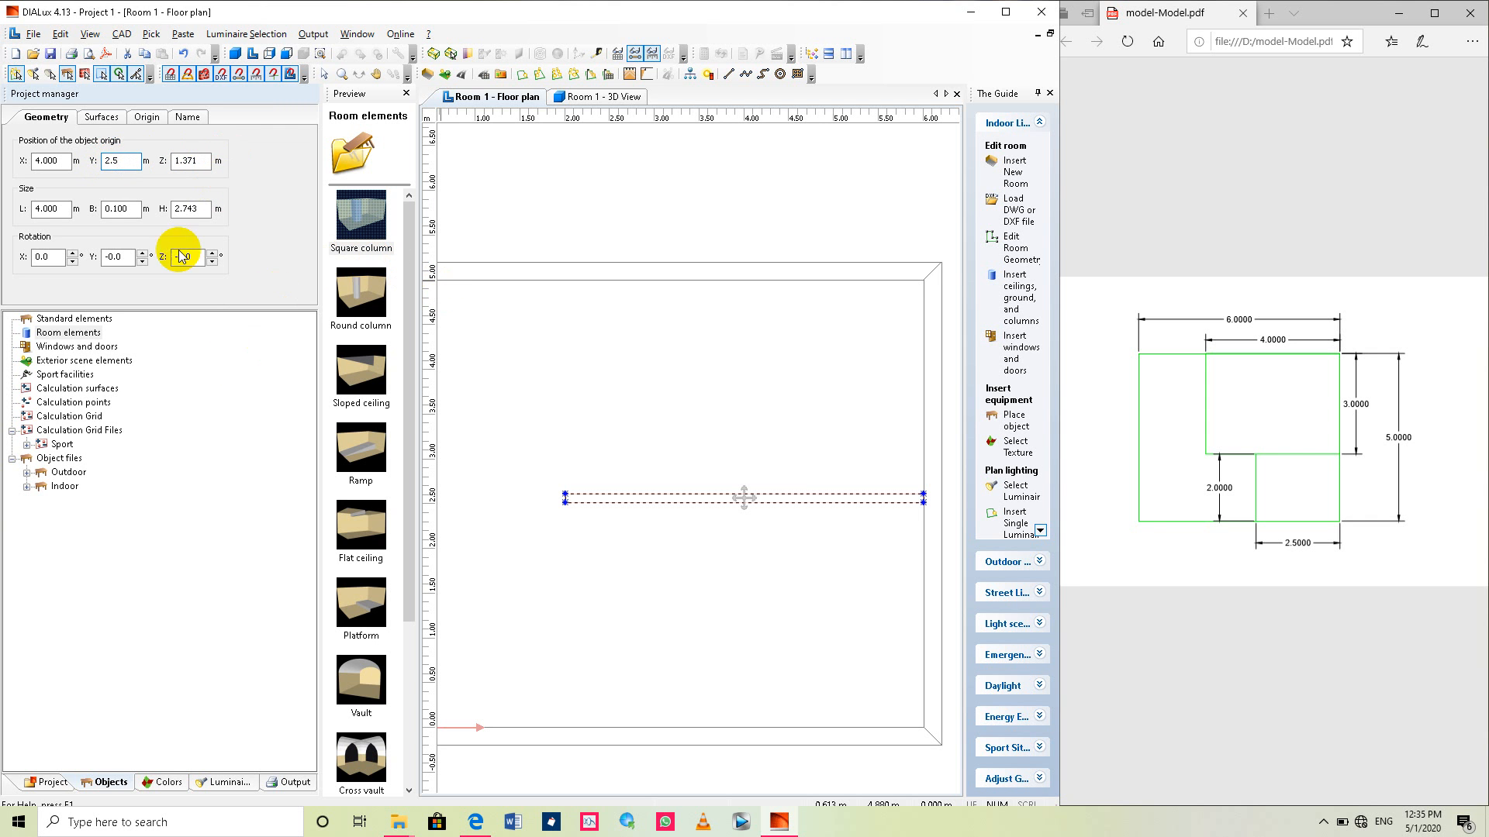
double_click(200, 161)
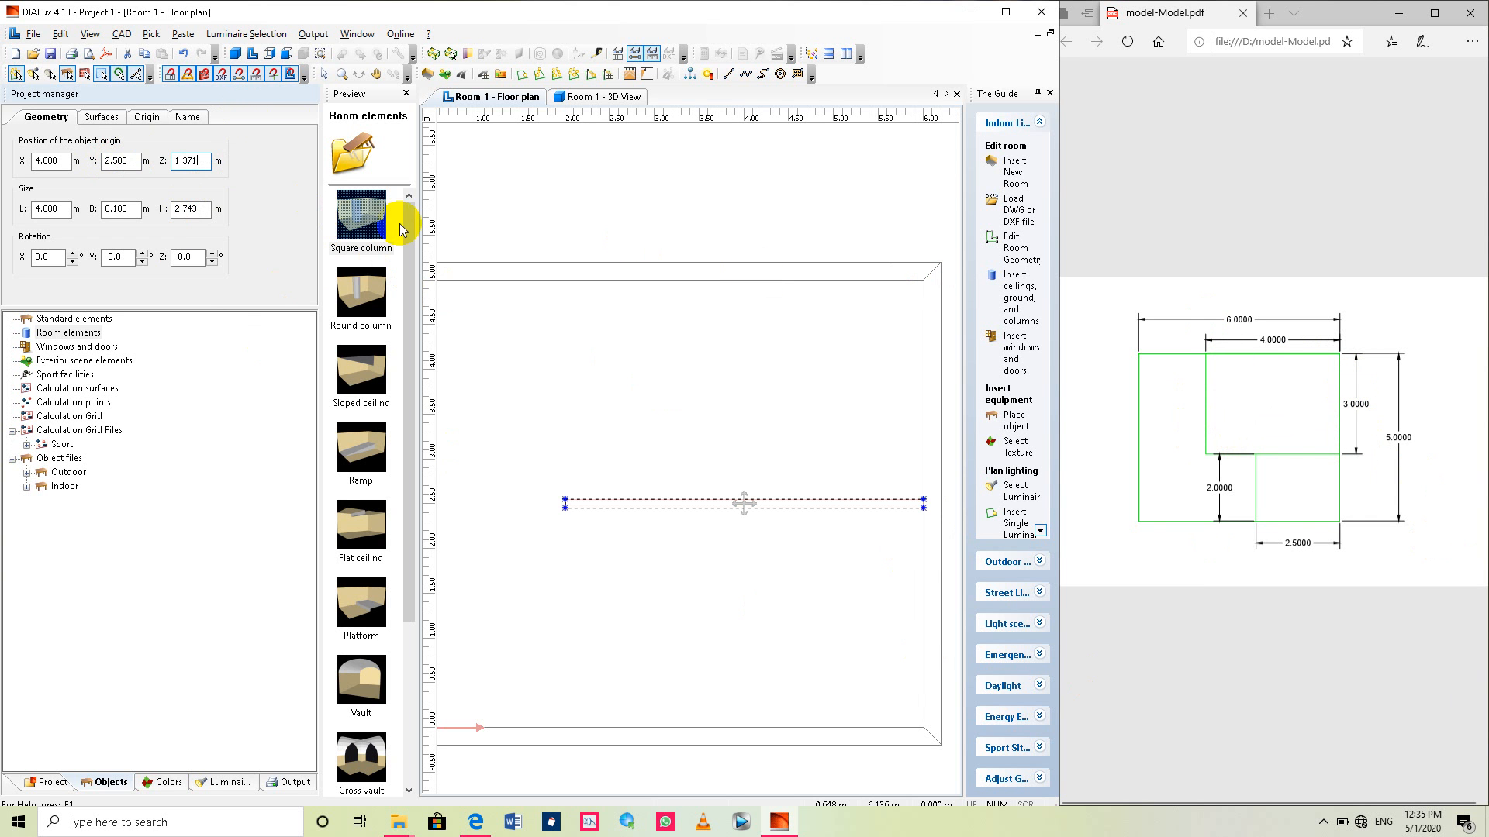
Rename the 4 m partition as wall01 and return to its geometry settings.
left_click(190, 117)
left_click_drag(189, 144, 74, 149)
type("wall01")
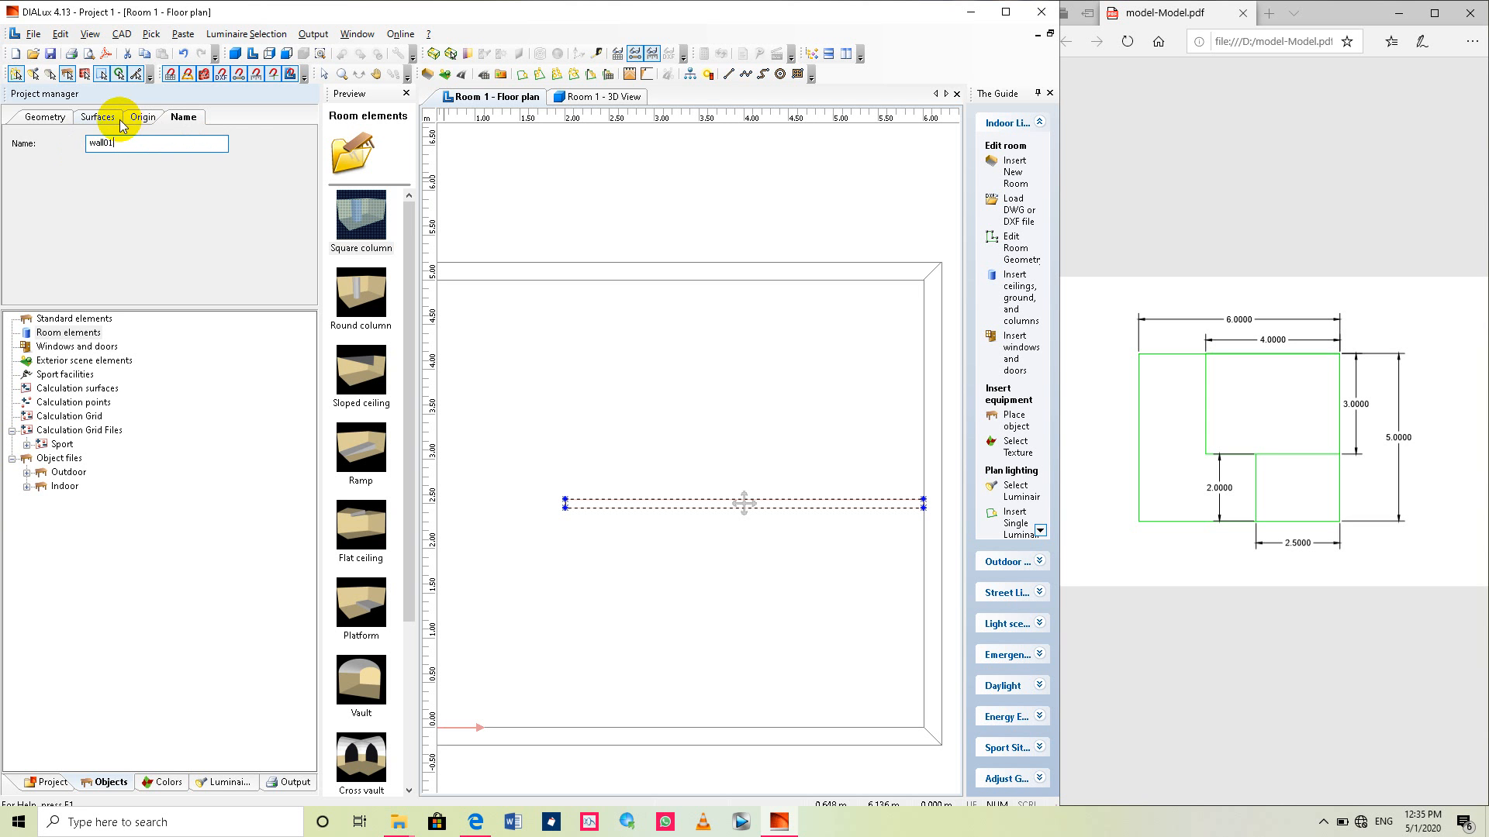
left_click(62, 119)
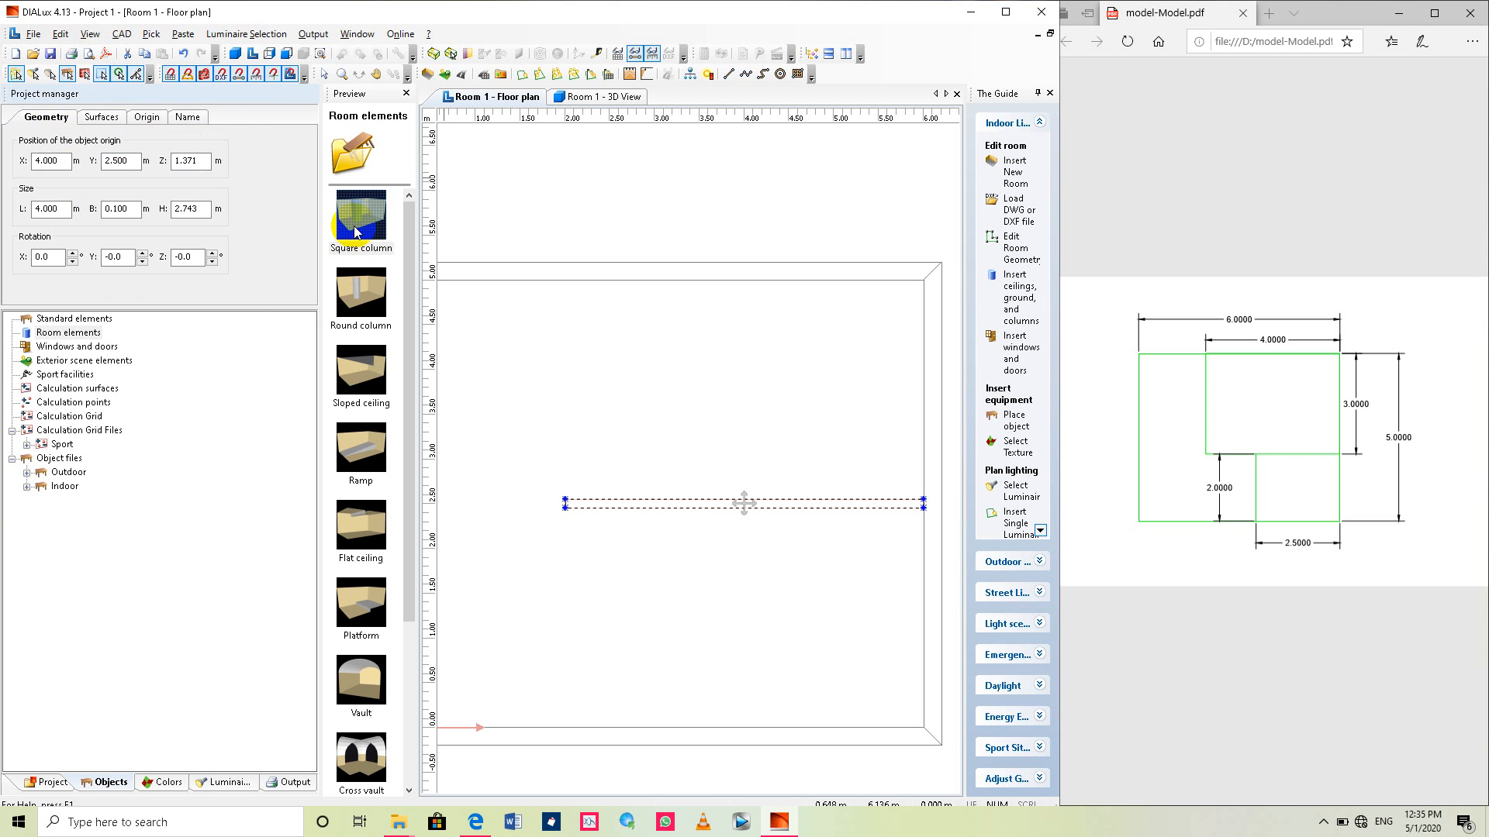
Place a second square column above wall01's inner end, at about X 2.1 m and Y 3.5 m.
left_click_drag(353, 224, 574, 419)
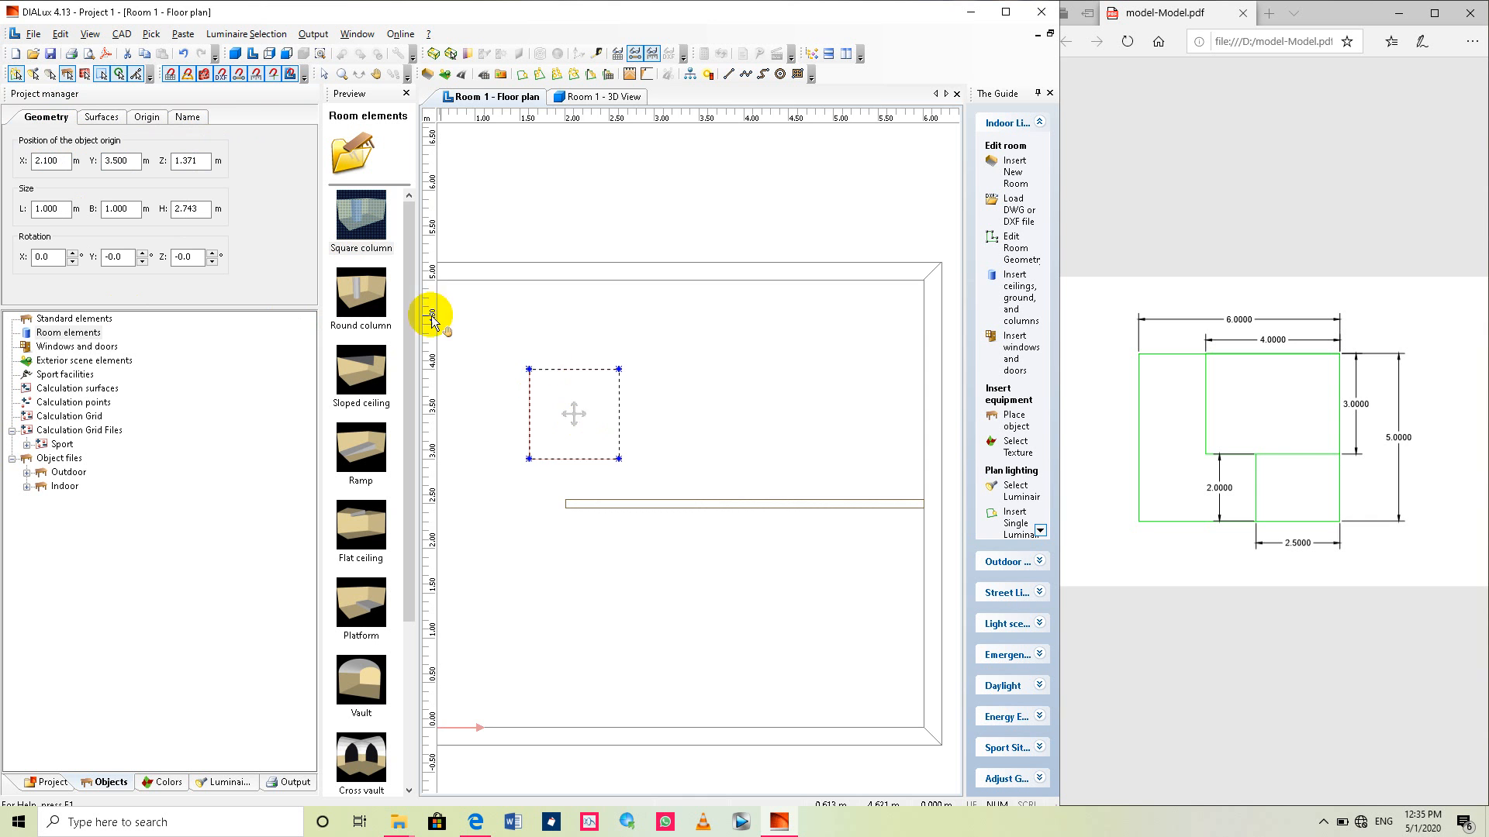
scroll(661, 390, "down", 3)
scroll(661, 390, "down", 1)
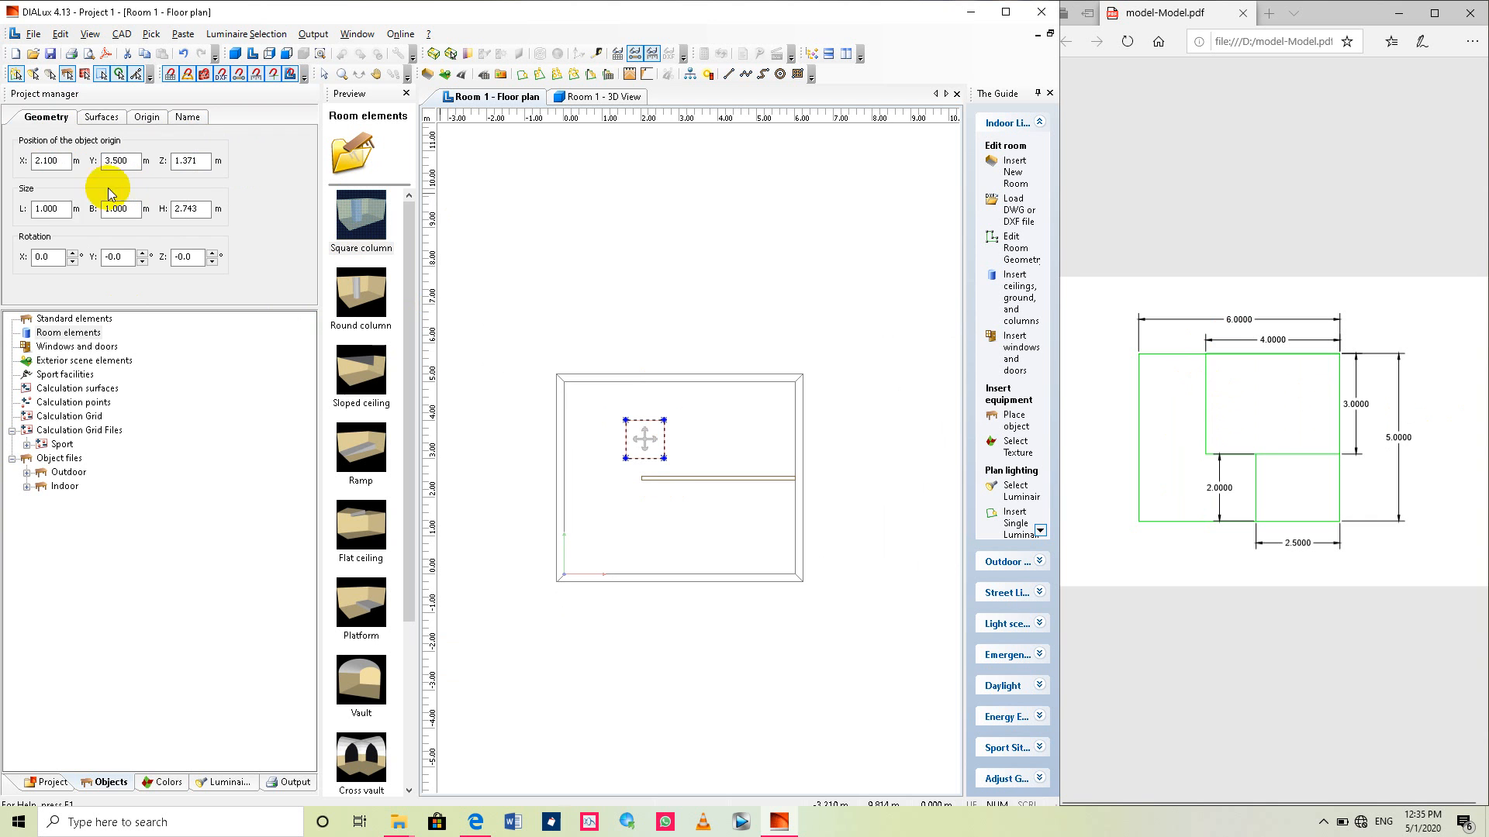
Resize the new square column into a vertical partition with length 0.1 m and width 3 m.
left_click_drag(63, 207, 36, 208)
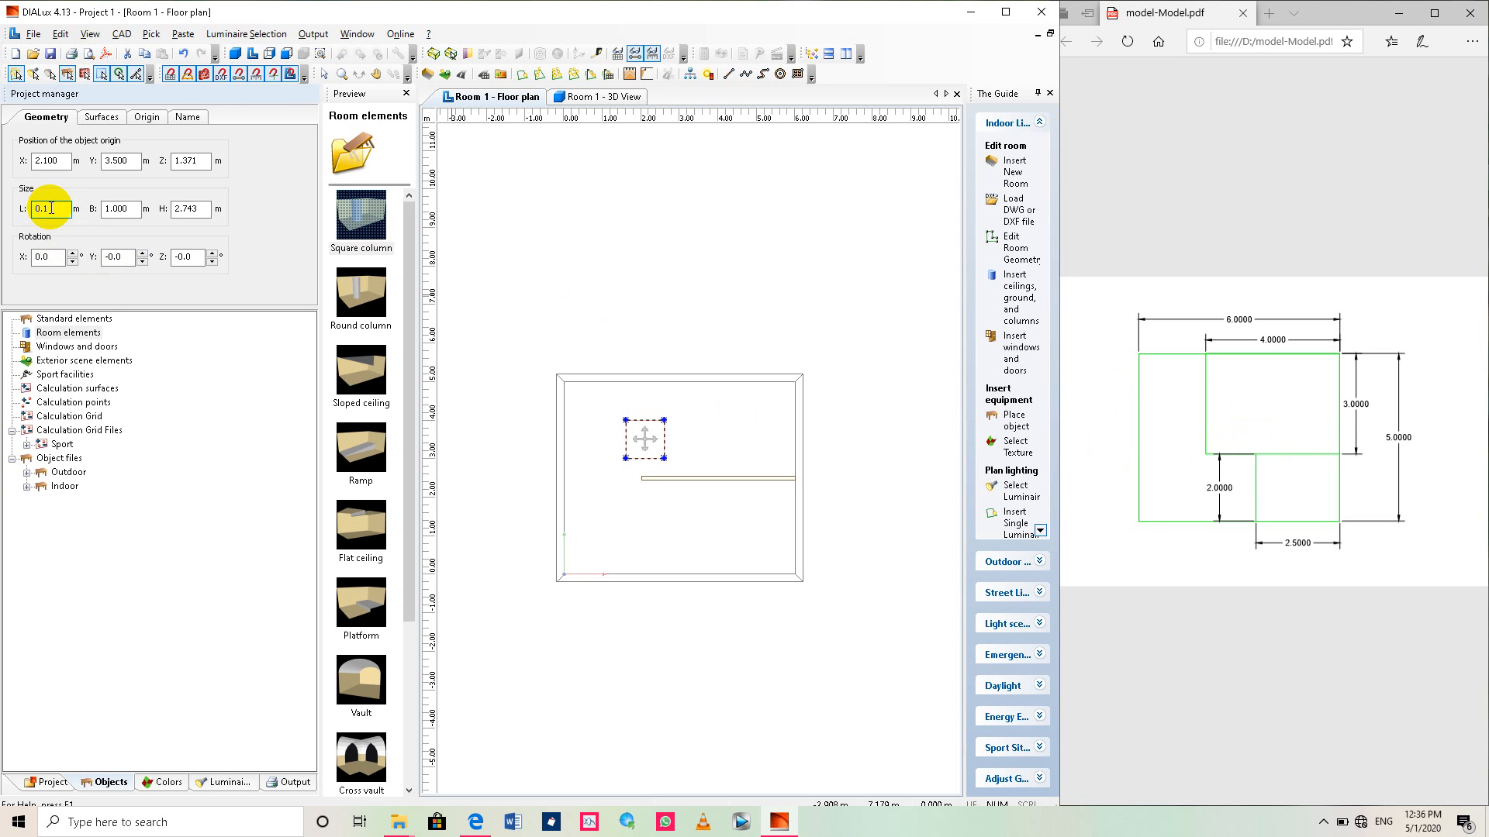
type("0.1")
left_click(131, 210)
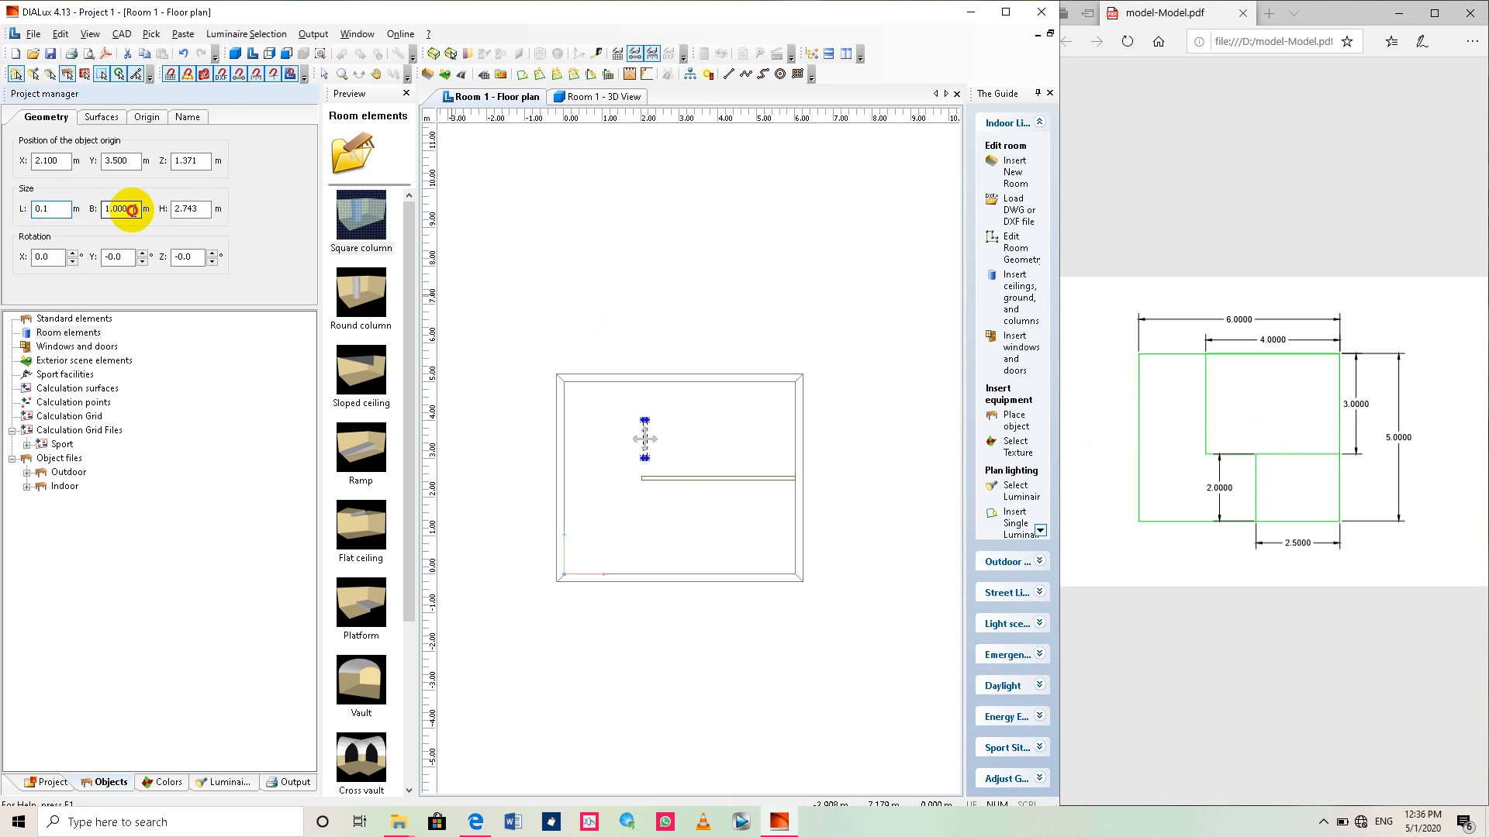
left_click_drag(132, 210, 99, 206)
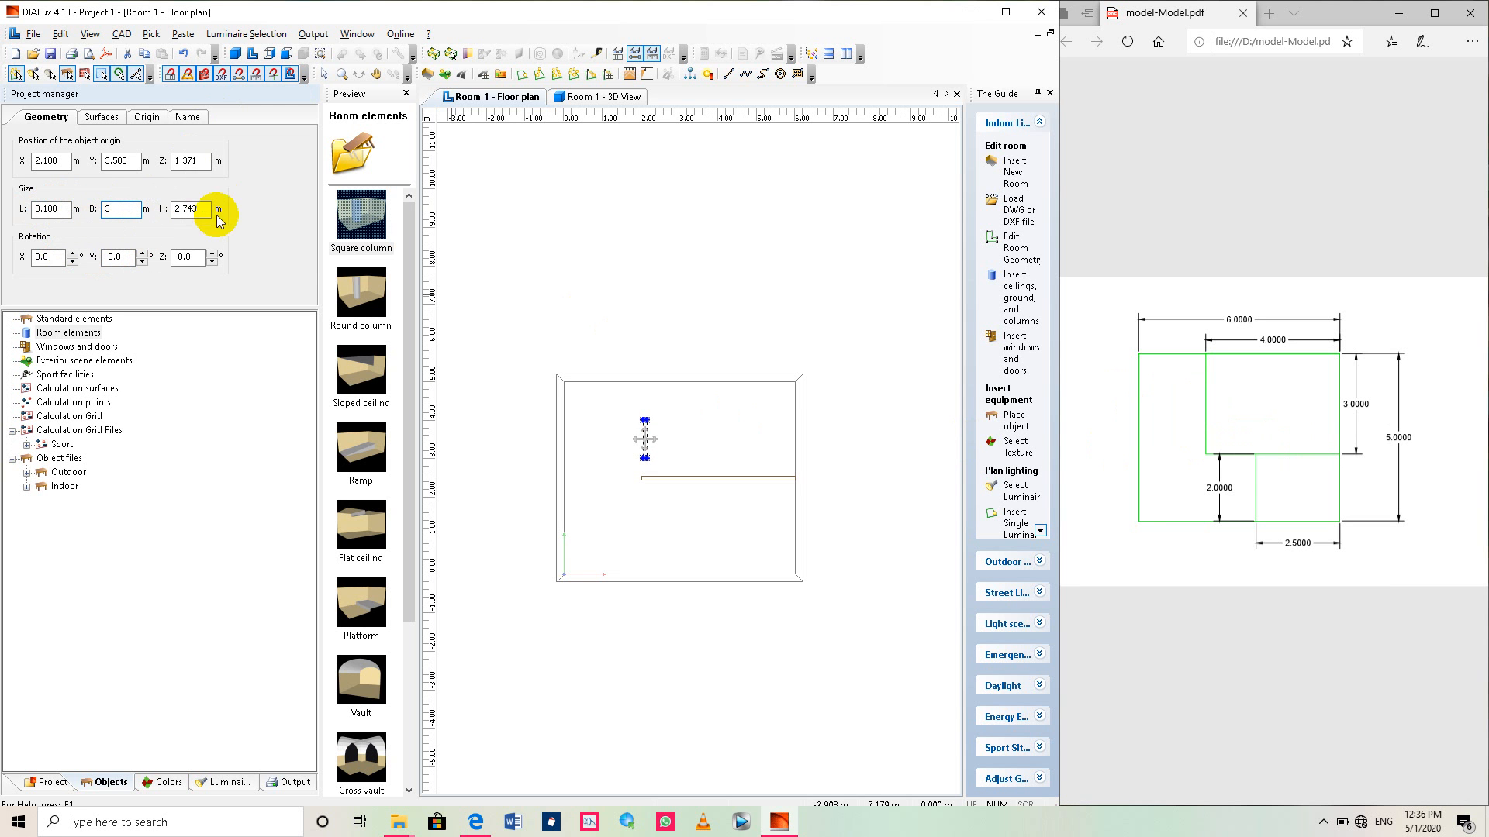
left_click(193, 208)
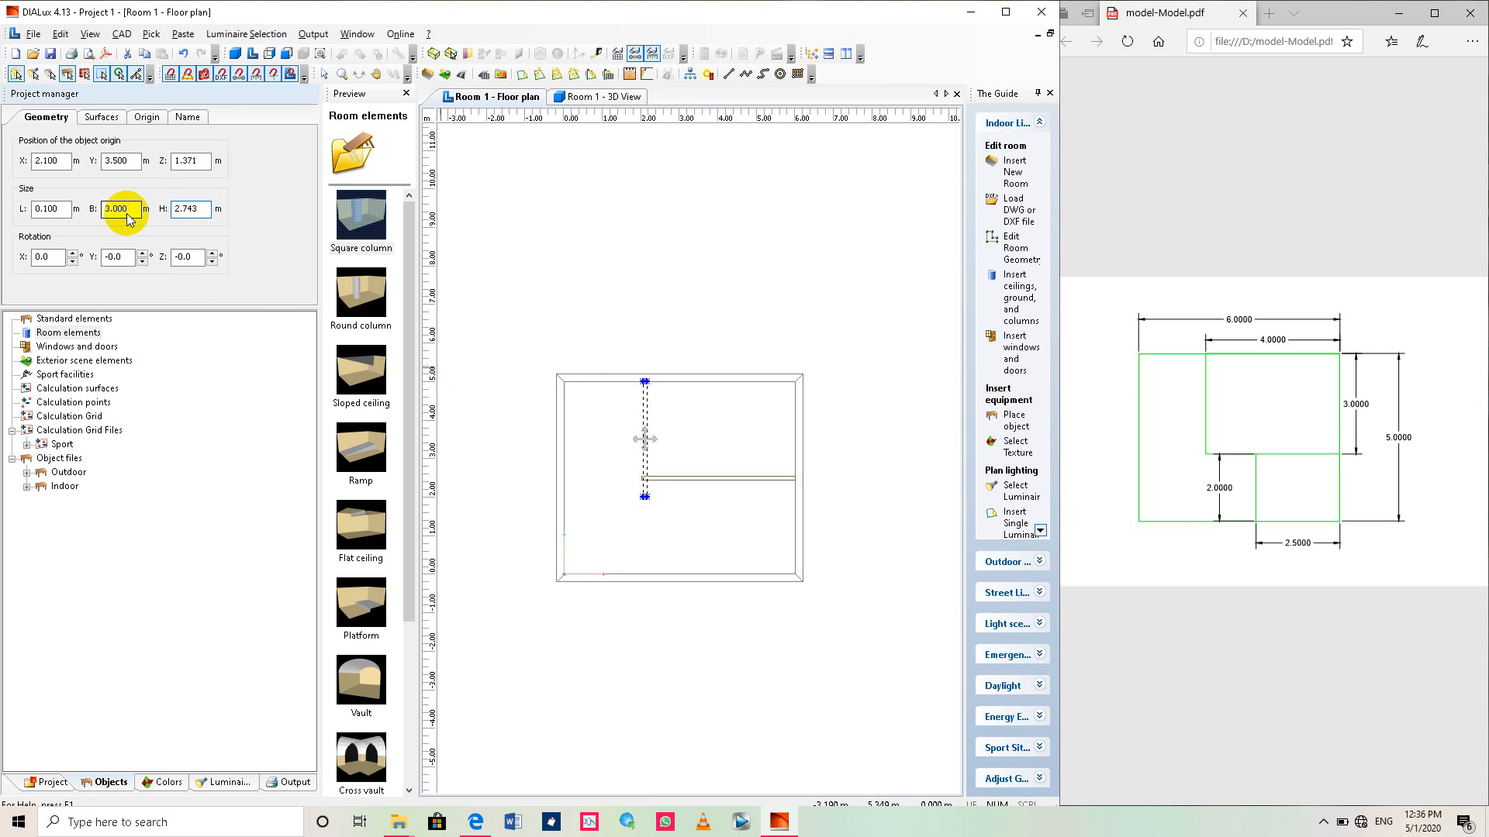
Select wall01 from the project's room elements and move it down to about Y 2.01 m, at the vertical partition's lower end.
scroll(700, 462, "up", 2)
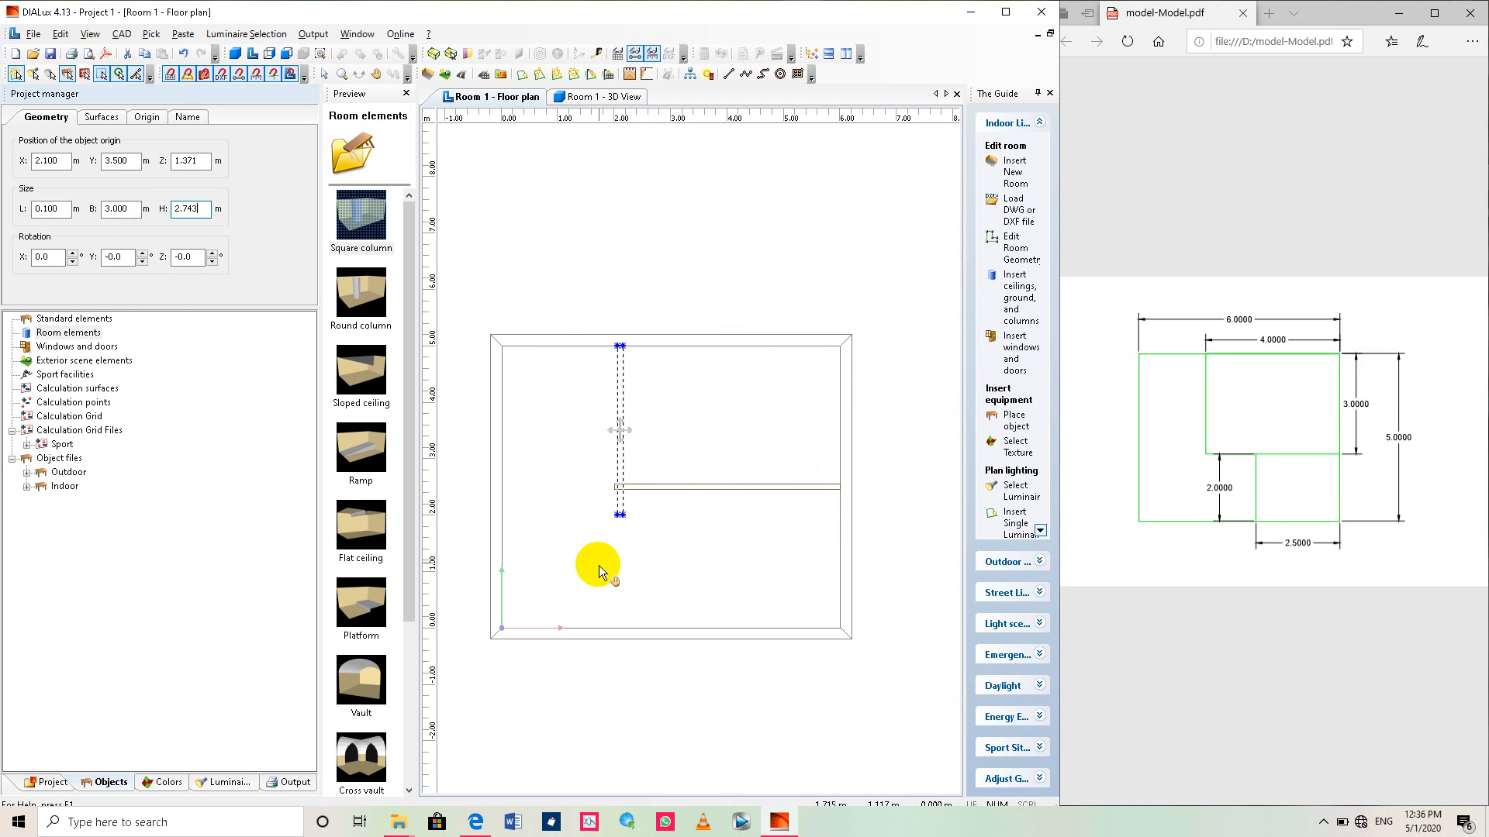
left_click(742, 495)
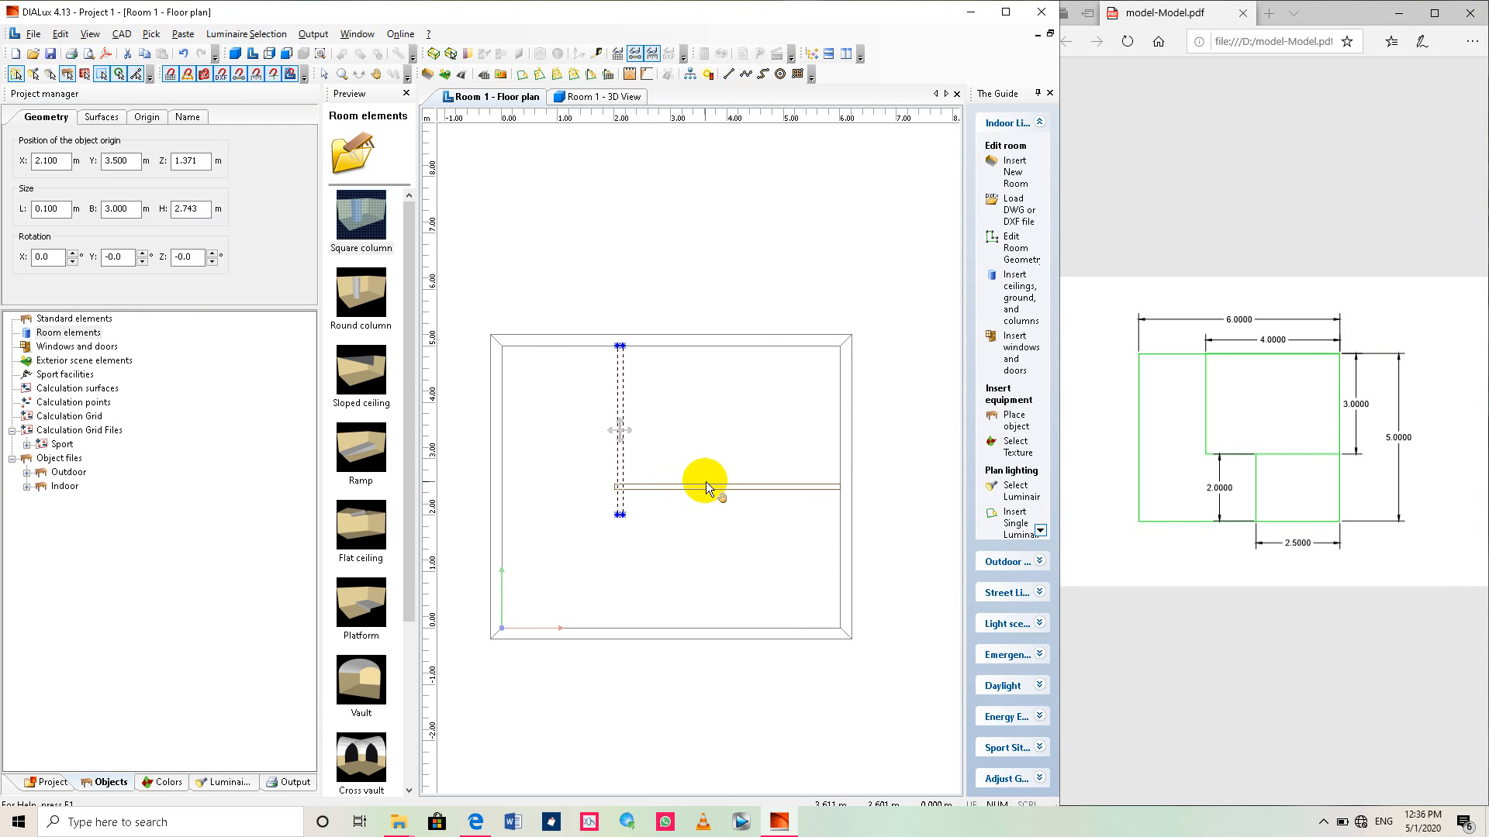
left_click(51, 783)
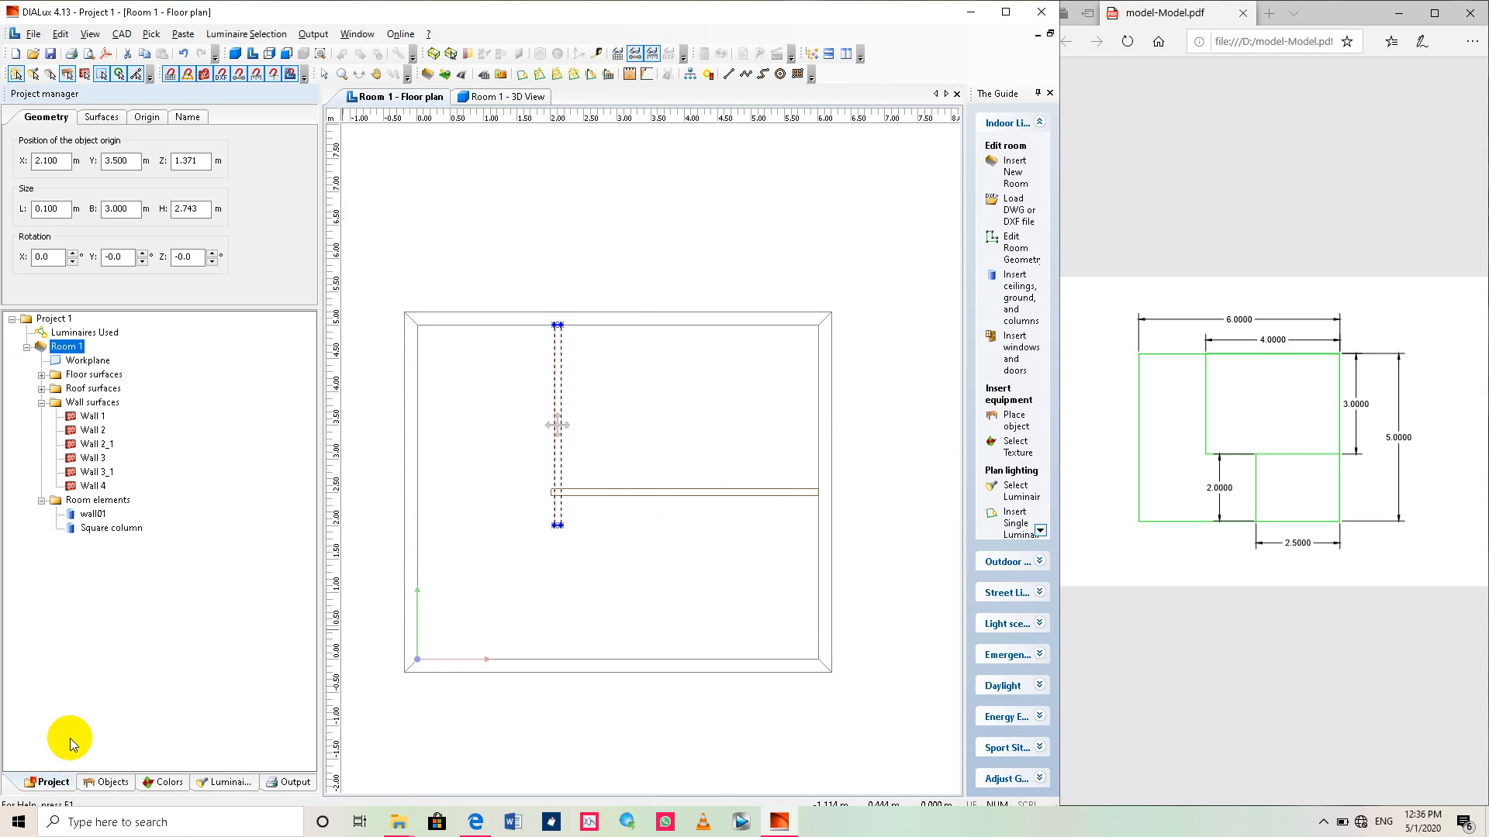
left_click(85, 514)
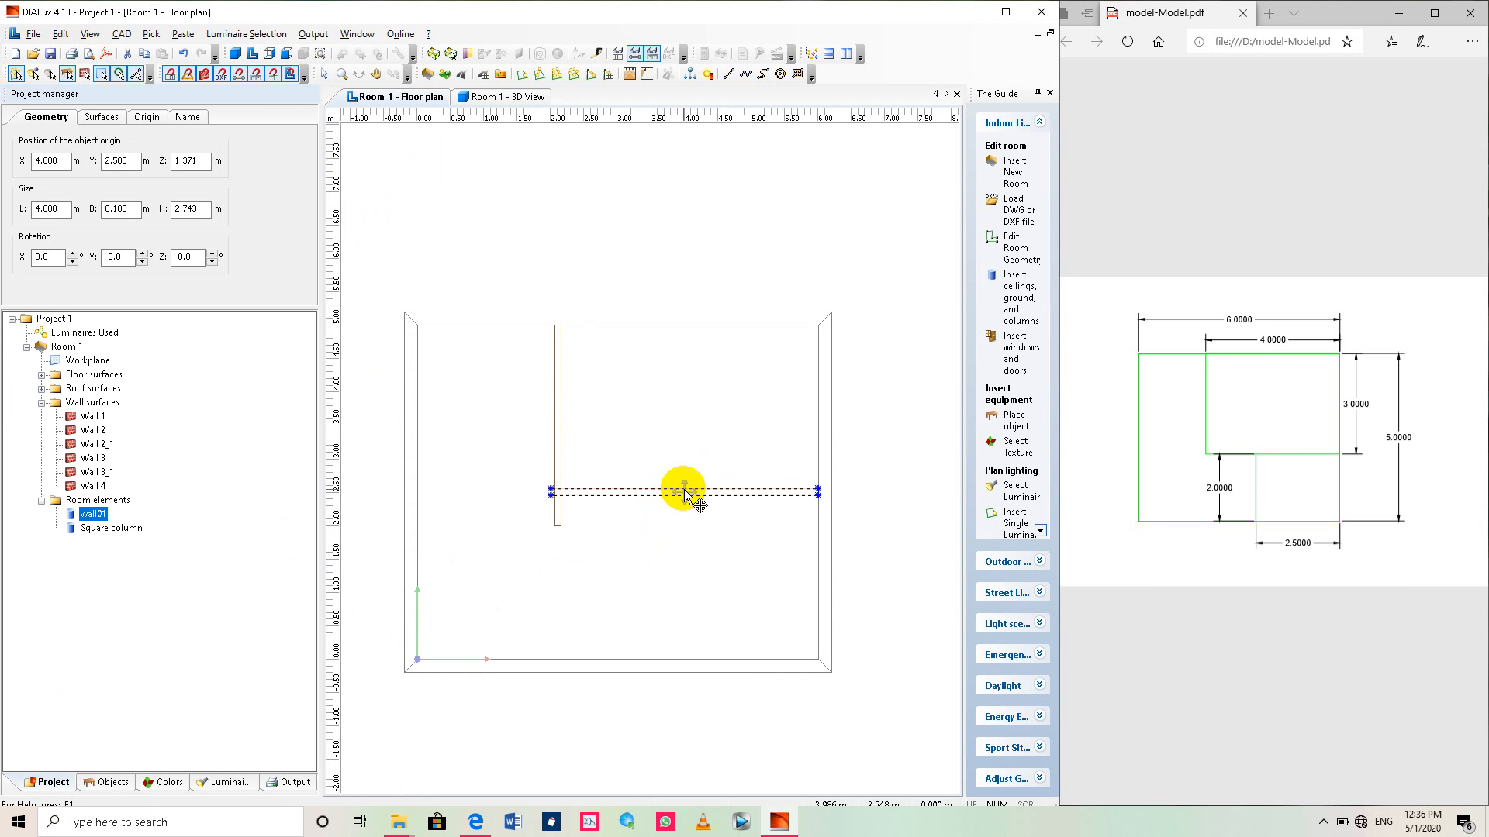
left_click_drag(680, 491, 691, 525)
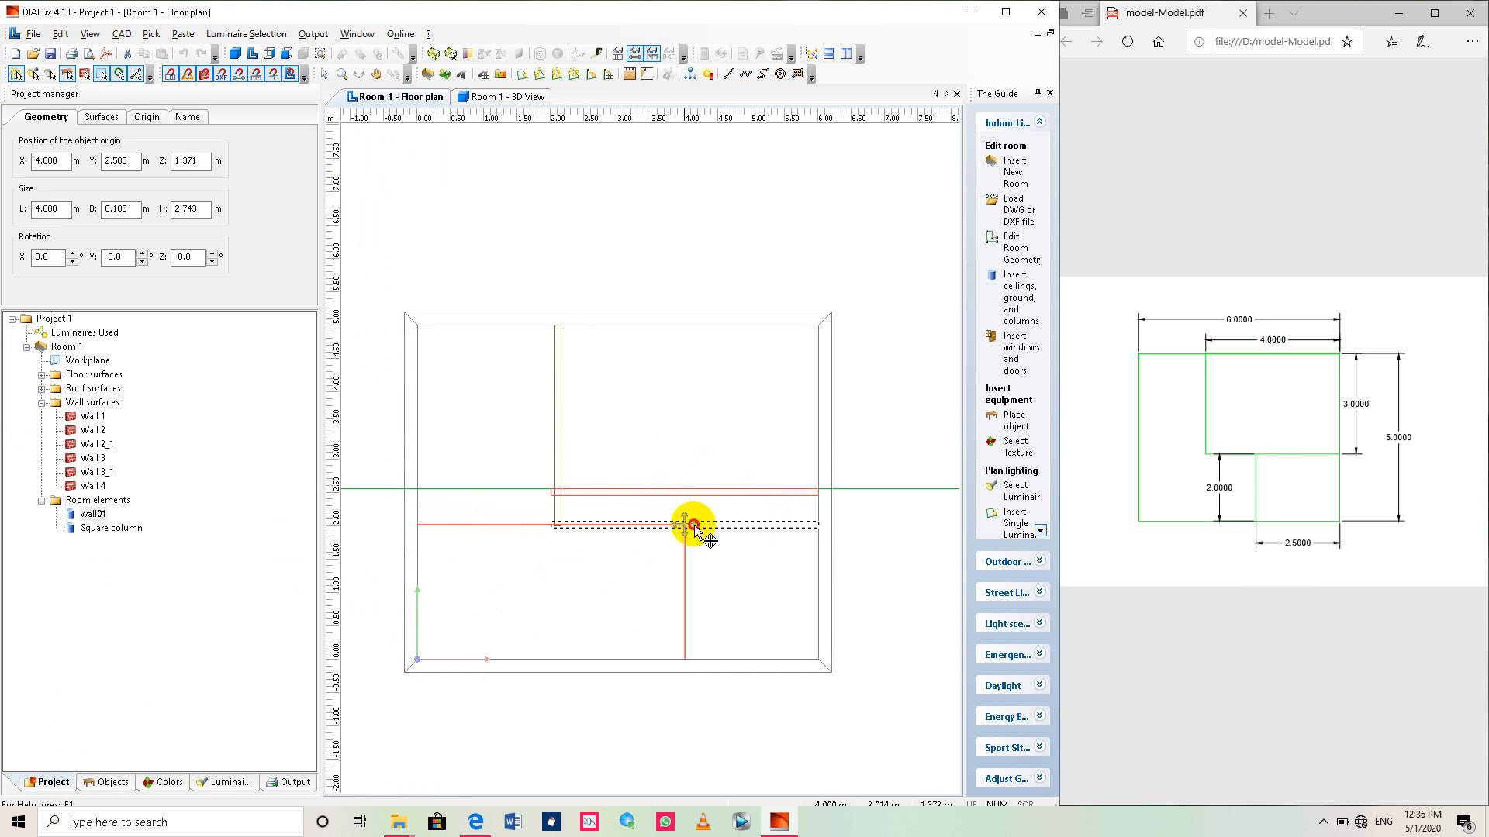
scroll(691, 532, "up", 4)
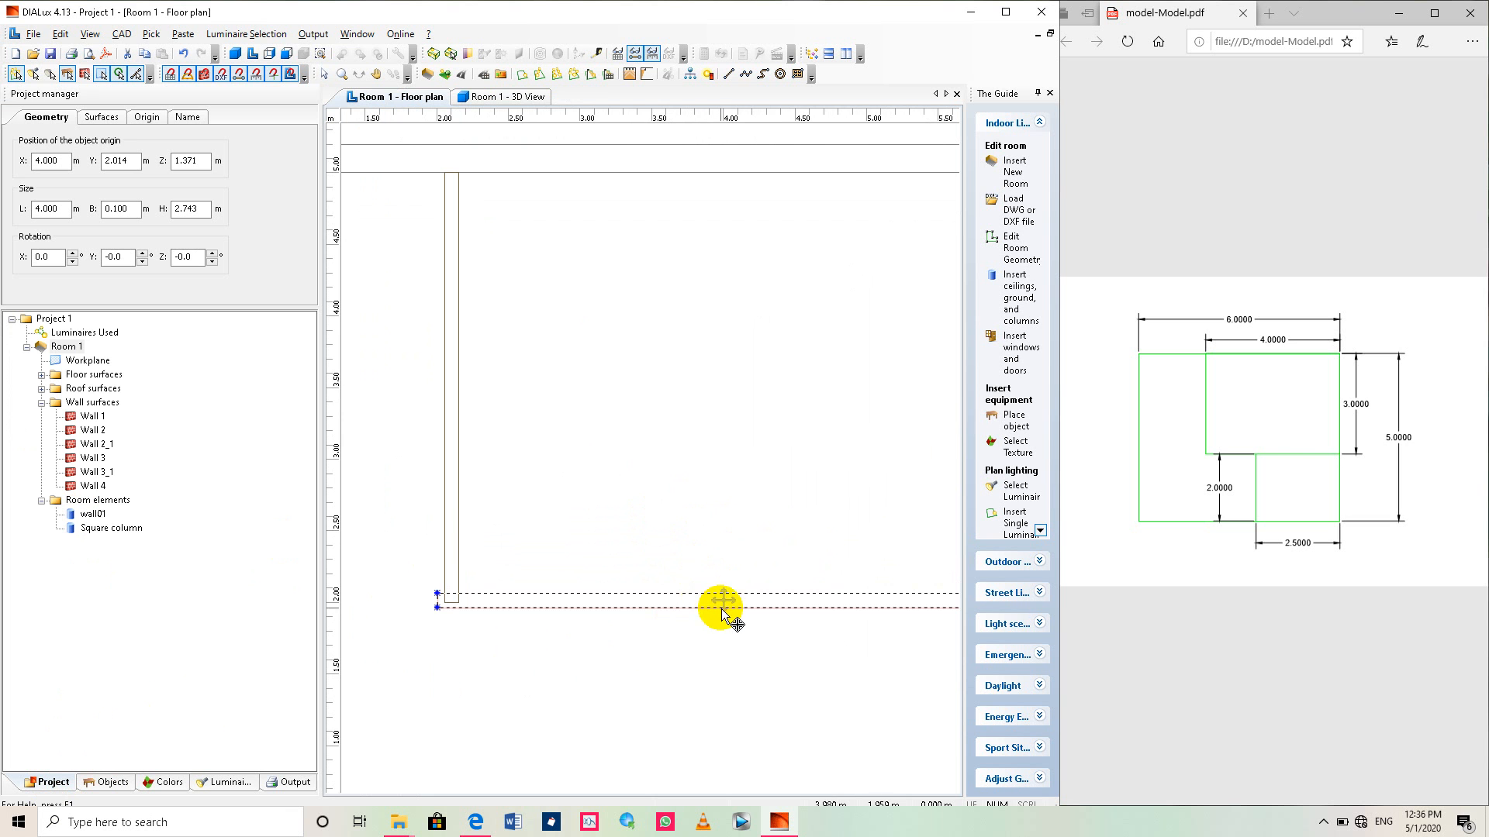
Move wall01 up slightly to about Y 2.06 m, near the vertical partition's lower end.
left_click_drag(724, 609, 729, 595)
scroll(732, 599, "down", 3)
scroll(661, 542, "up", 3)
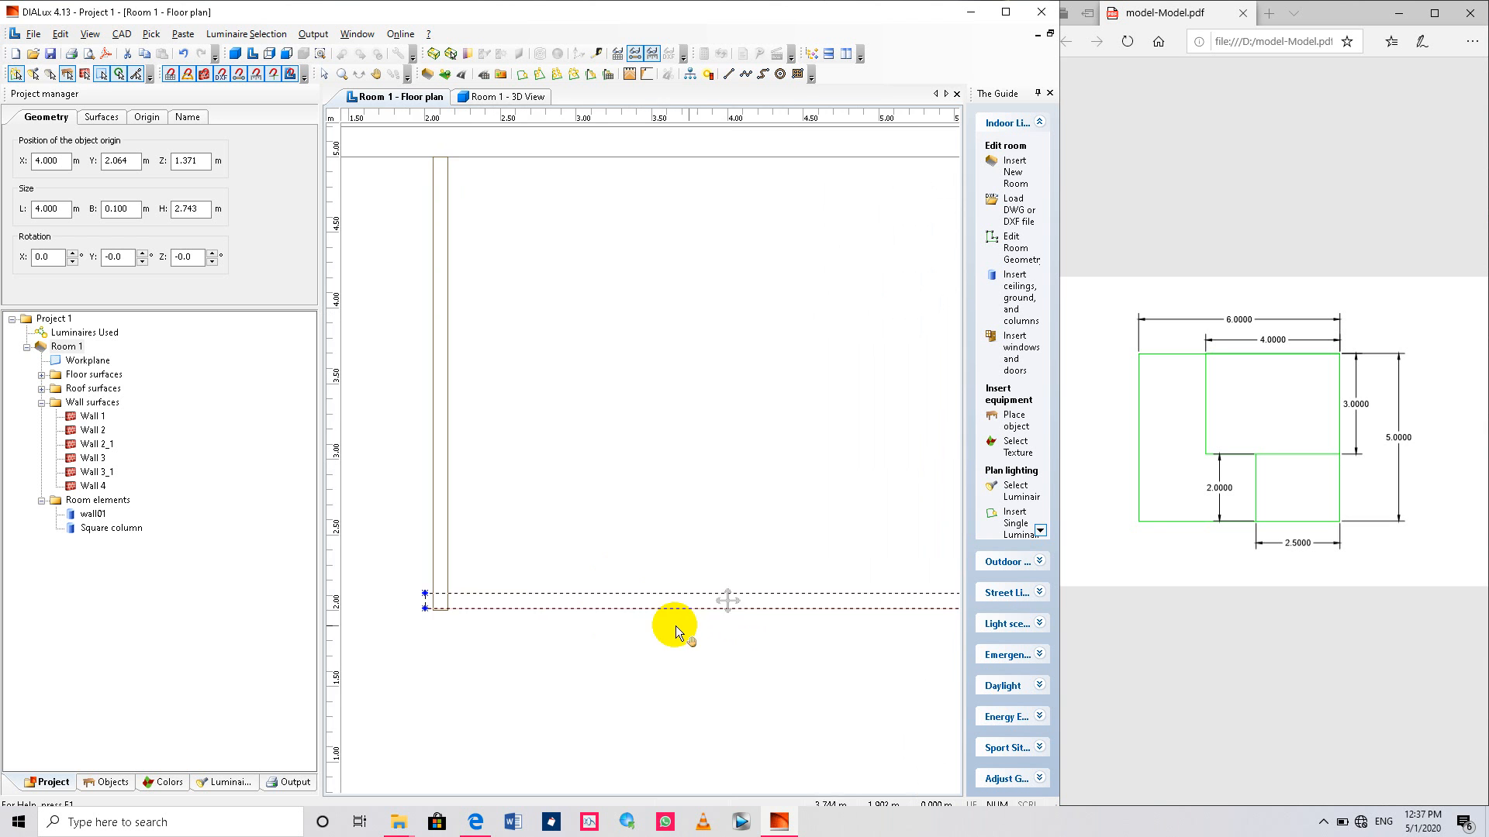
scroll(676, 625, "up", 1)
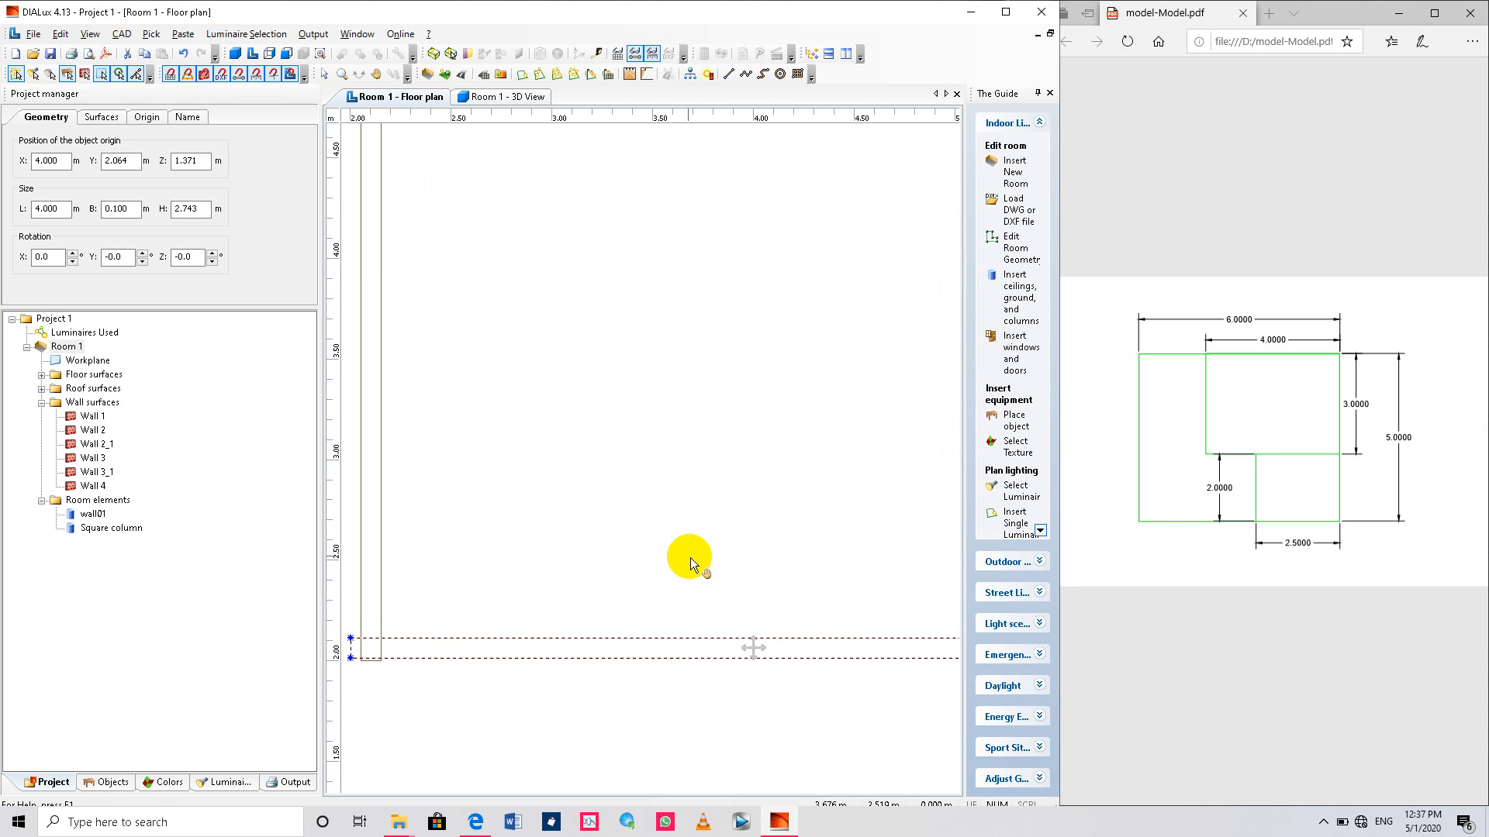
scroll(687, 632, "down", 2)
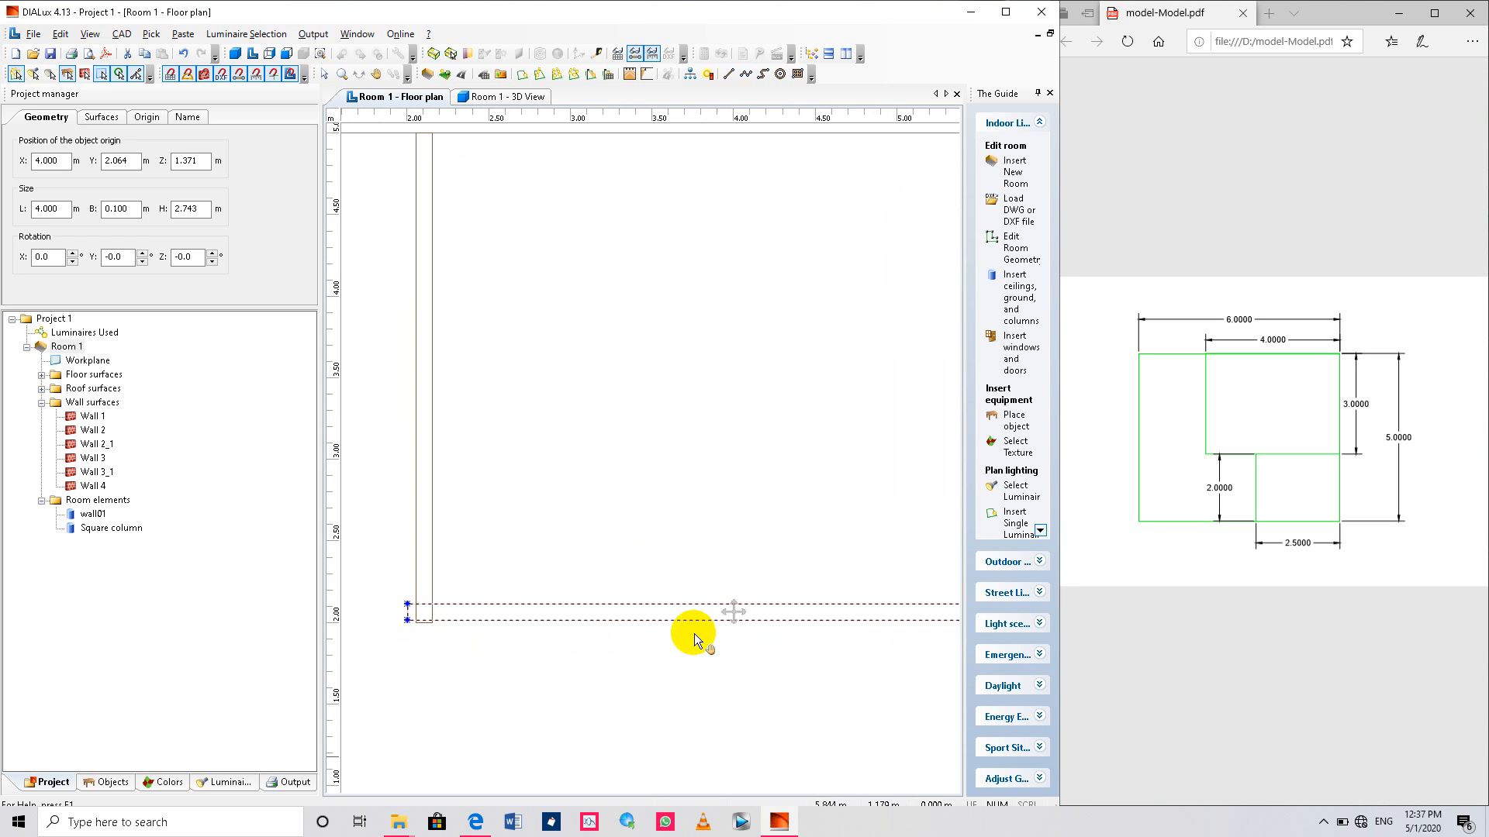
scroll(432, 642, "up", 2)
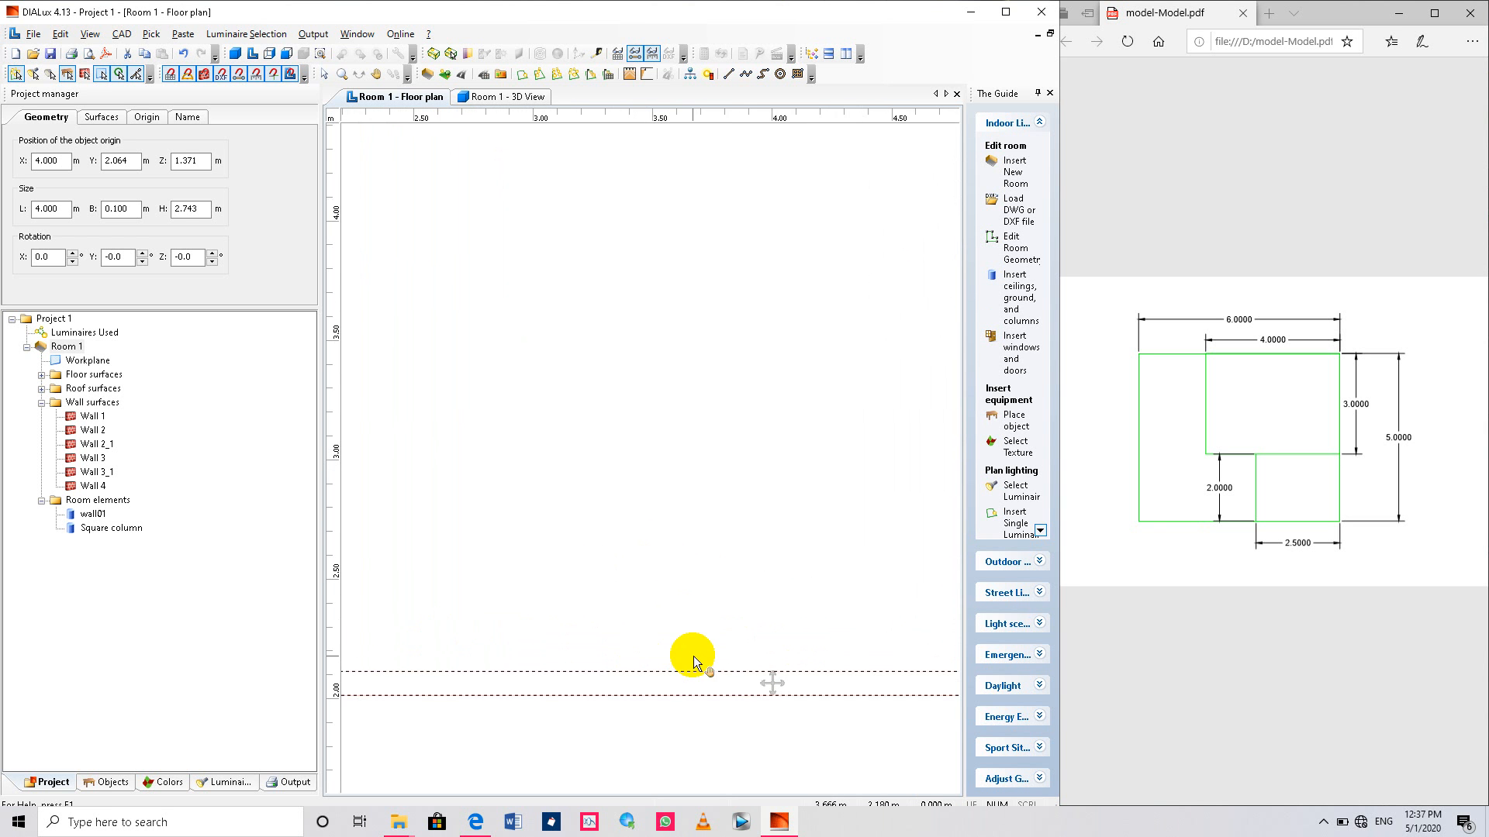
middle_click_drag(697, 568, 848, 477)
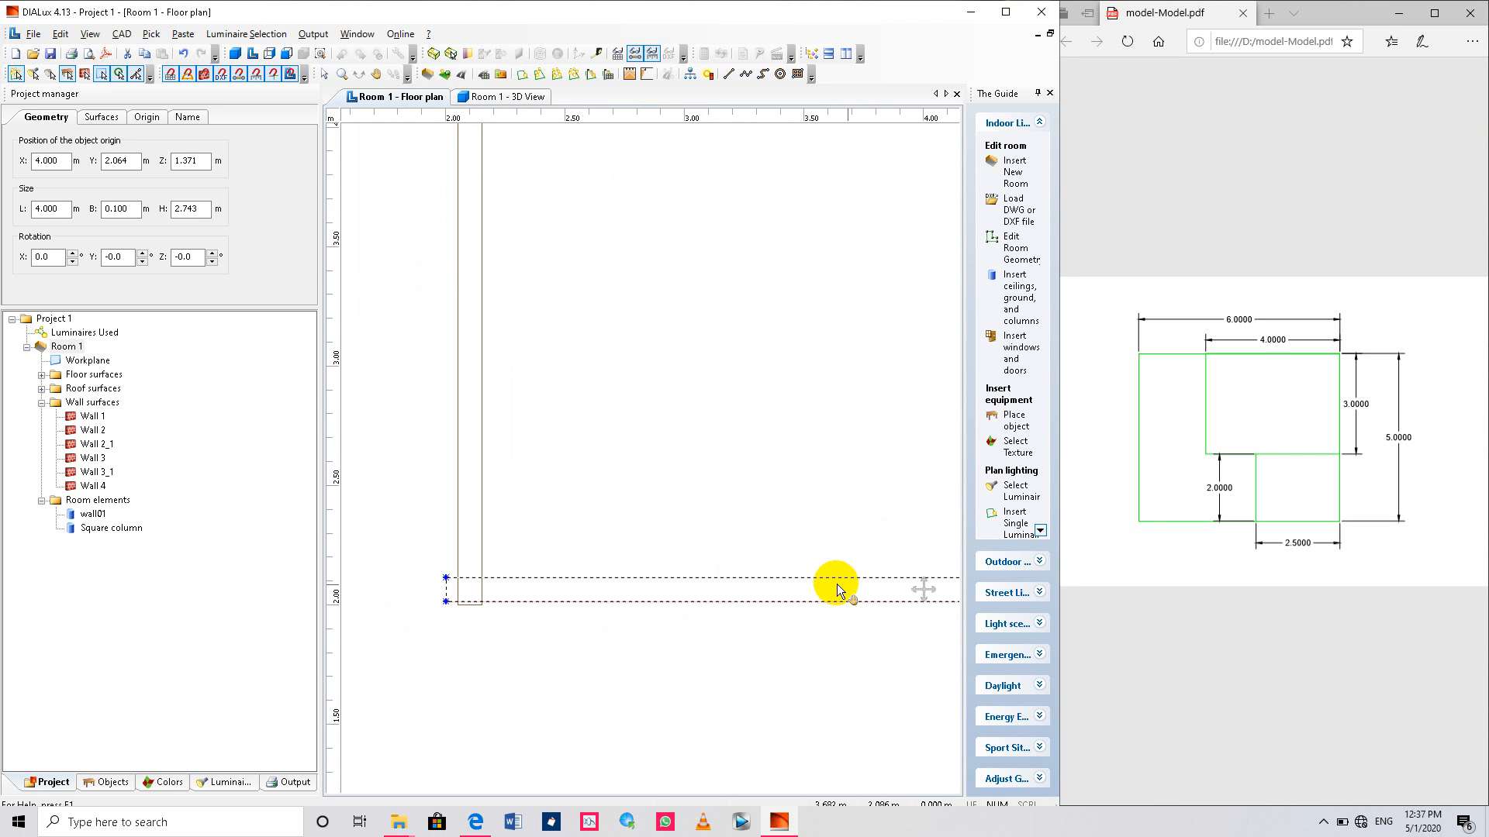
left_click(927, 595)
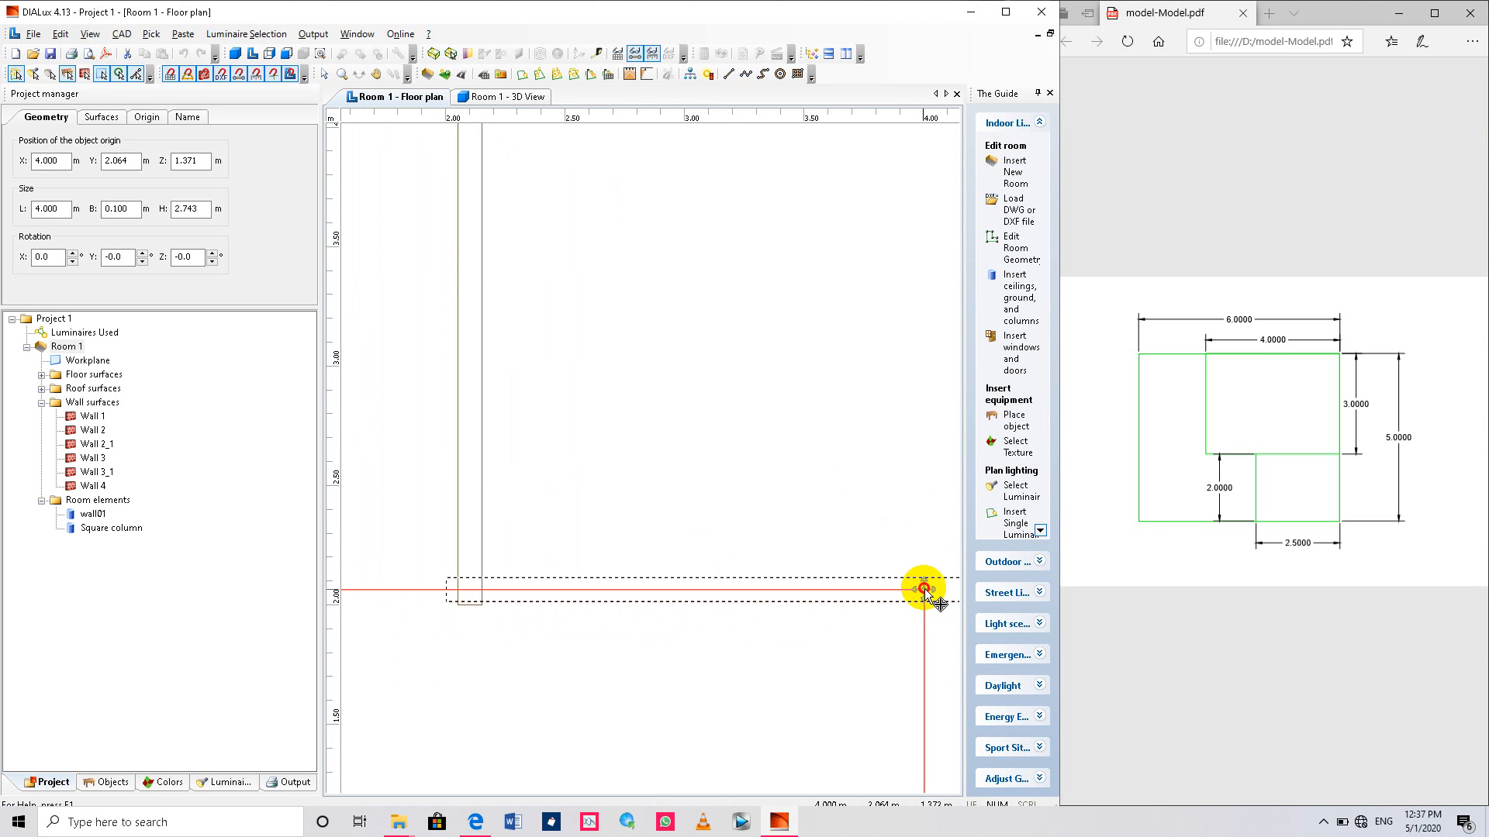
left_click_drag(923, 593, 922, 594)
scroll(465, 624, "up", 3)
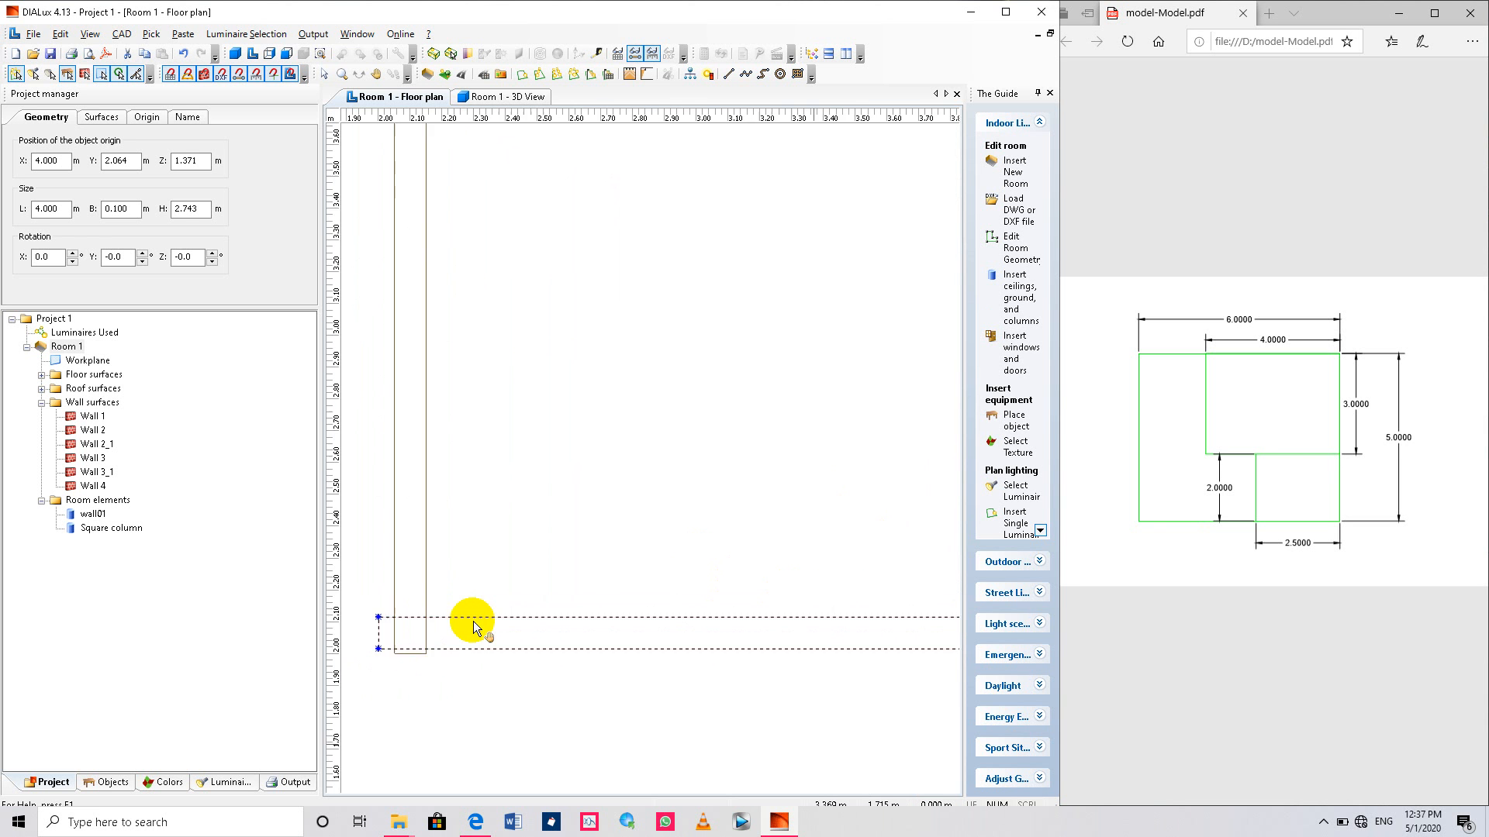
Set wall01's Y position to 2.05 m so its lower edge lines up with the vertical partition's lower end.
scroll(432, 644, "down", 1)
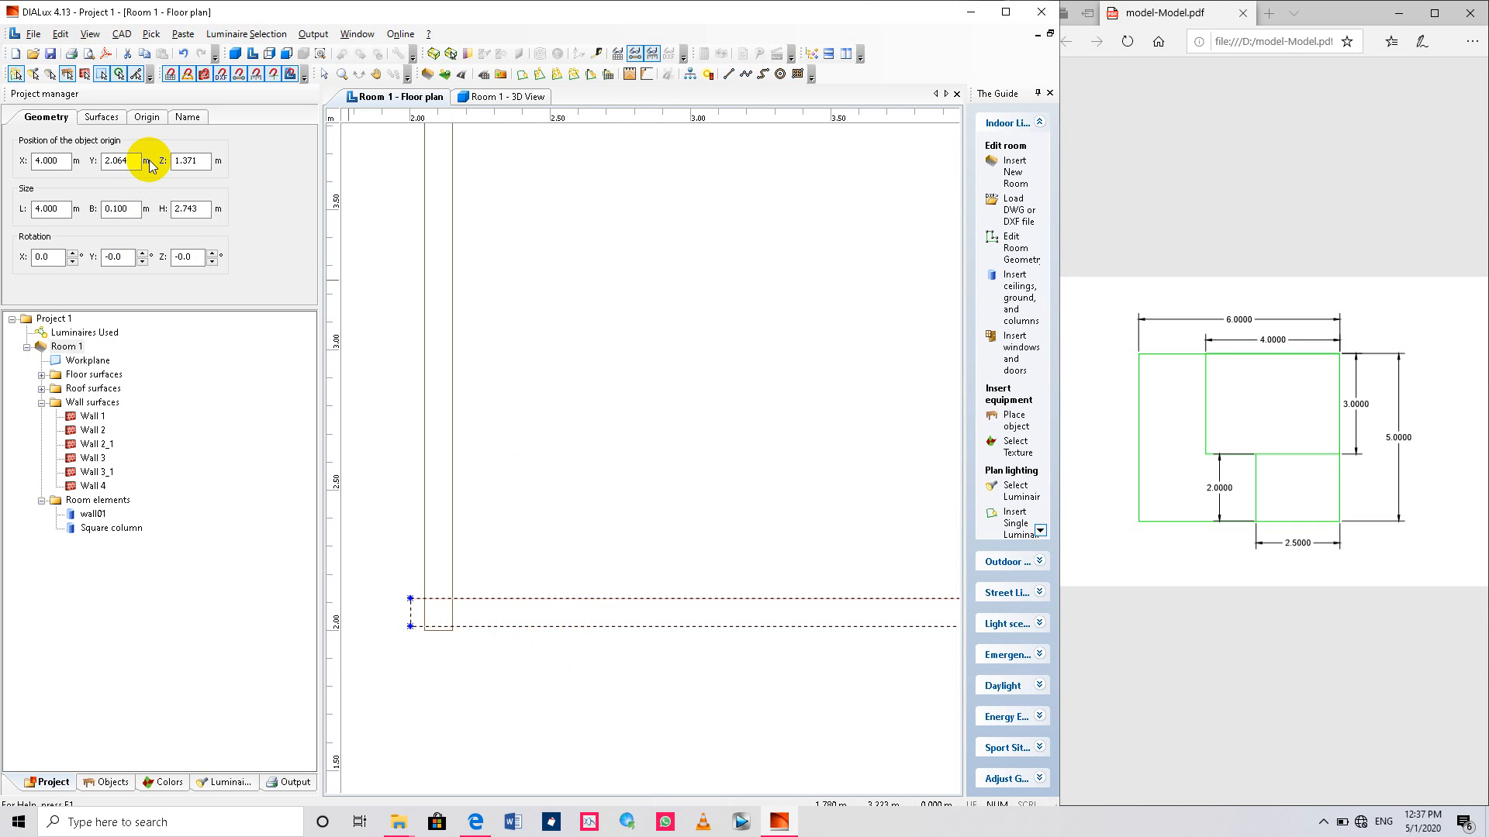
left_click(122, 160)
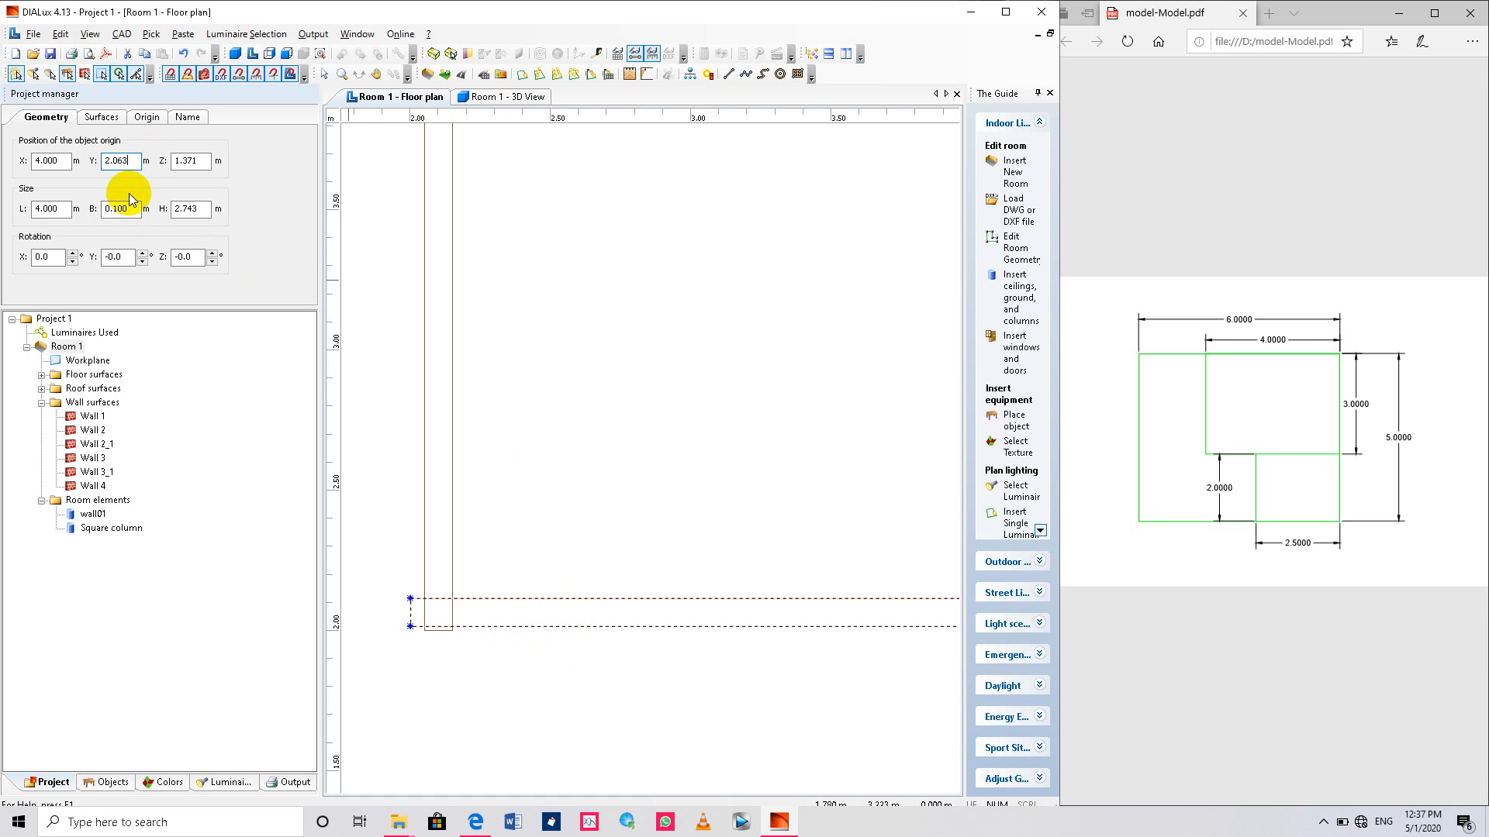
type("5")
left_click(192, 160)
type("1")
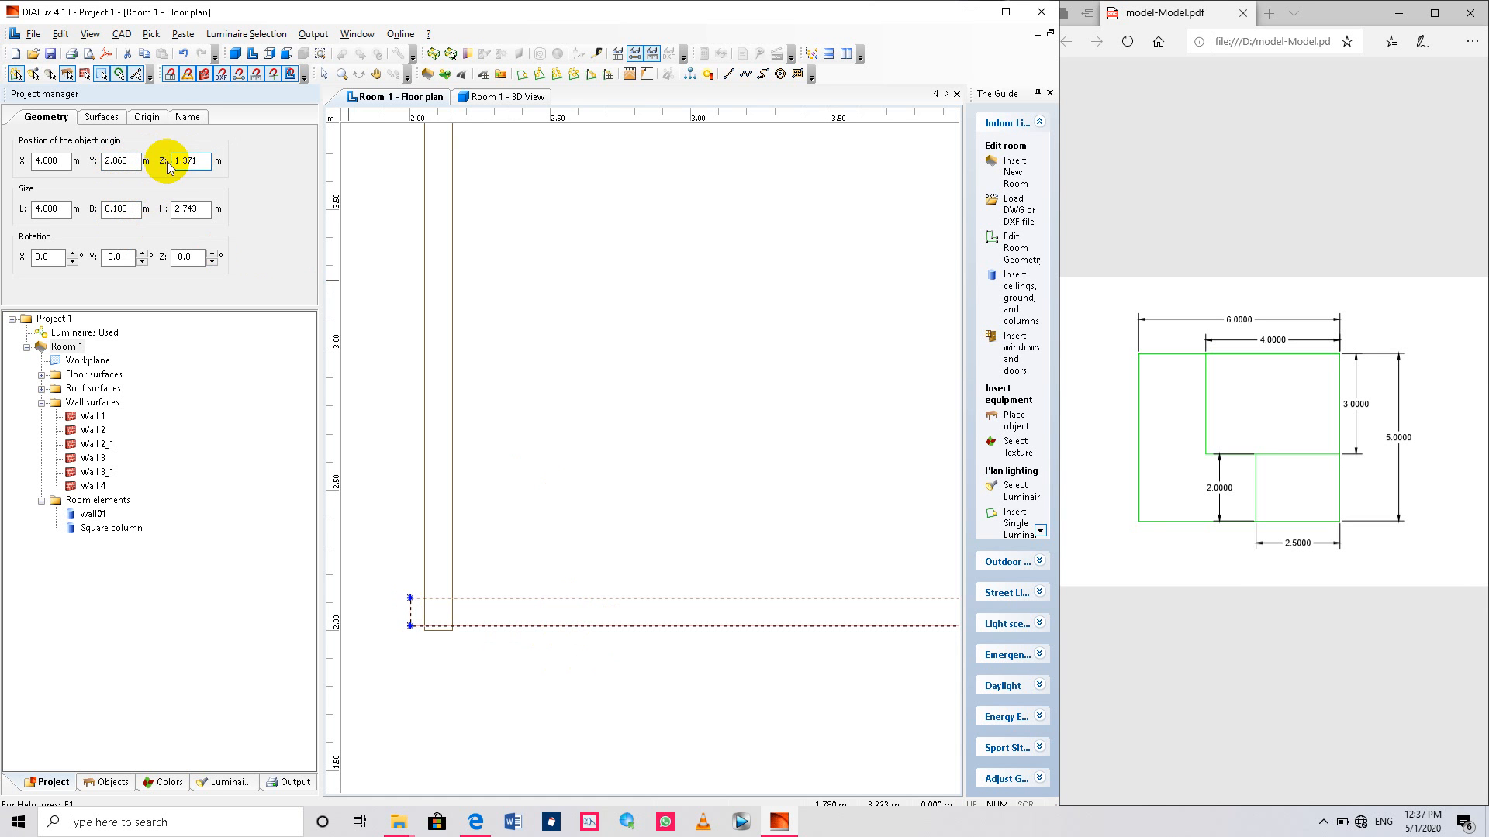
left_click(120, 160)
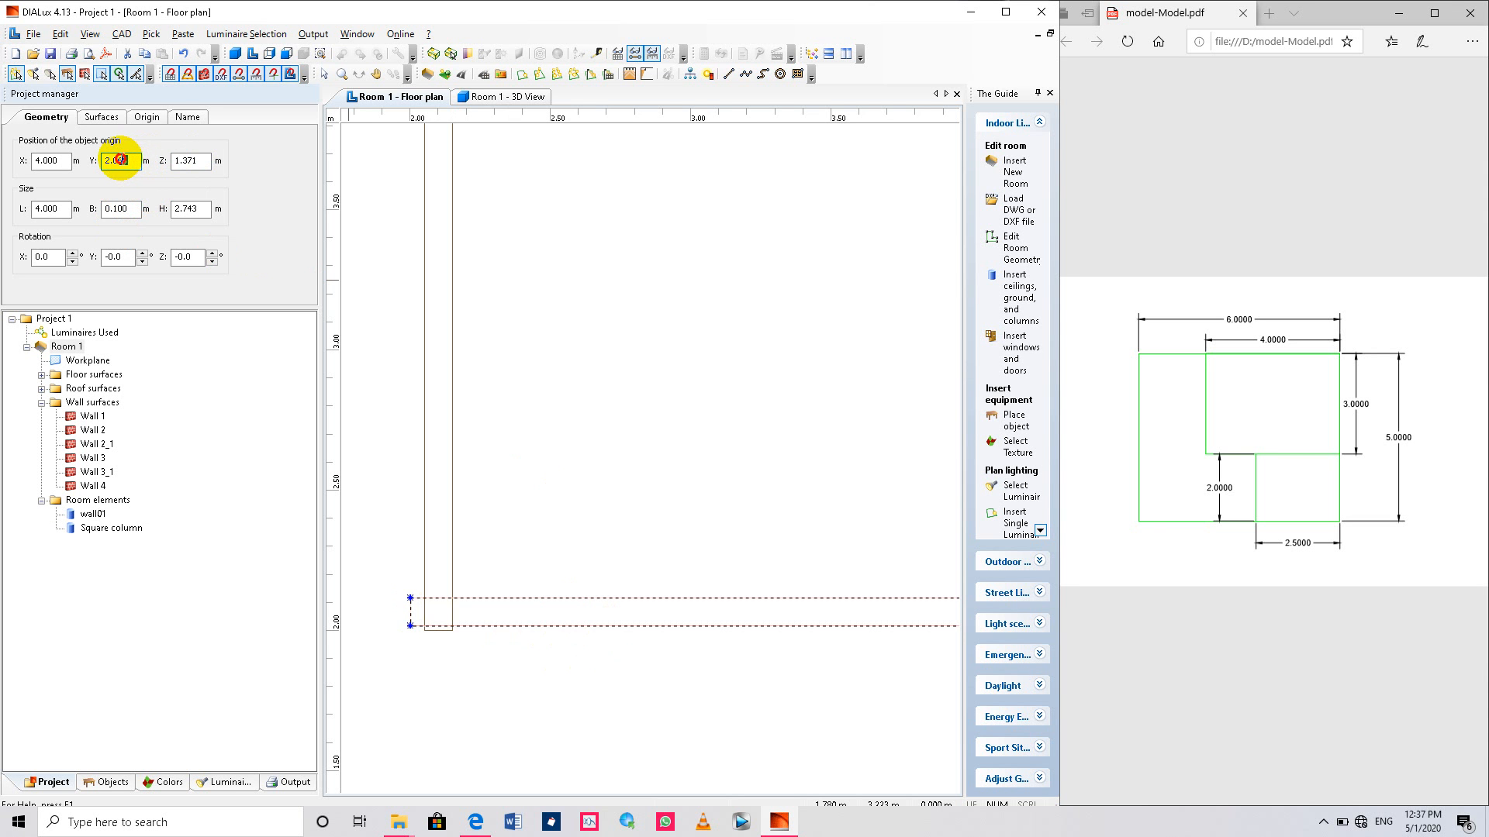
type("5")
left_click(186, 160)
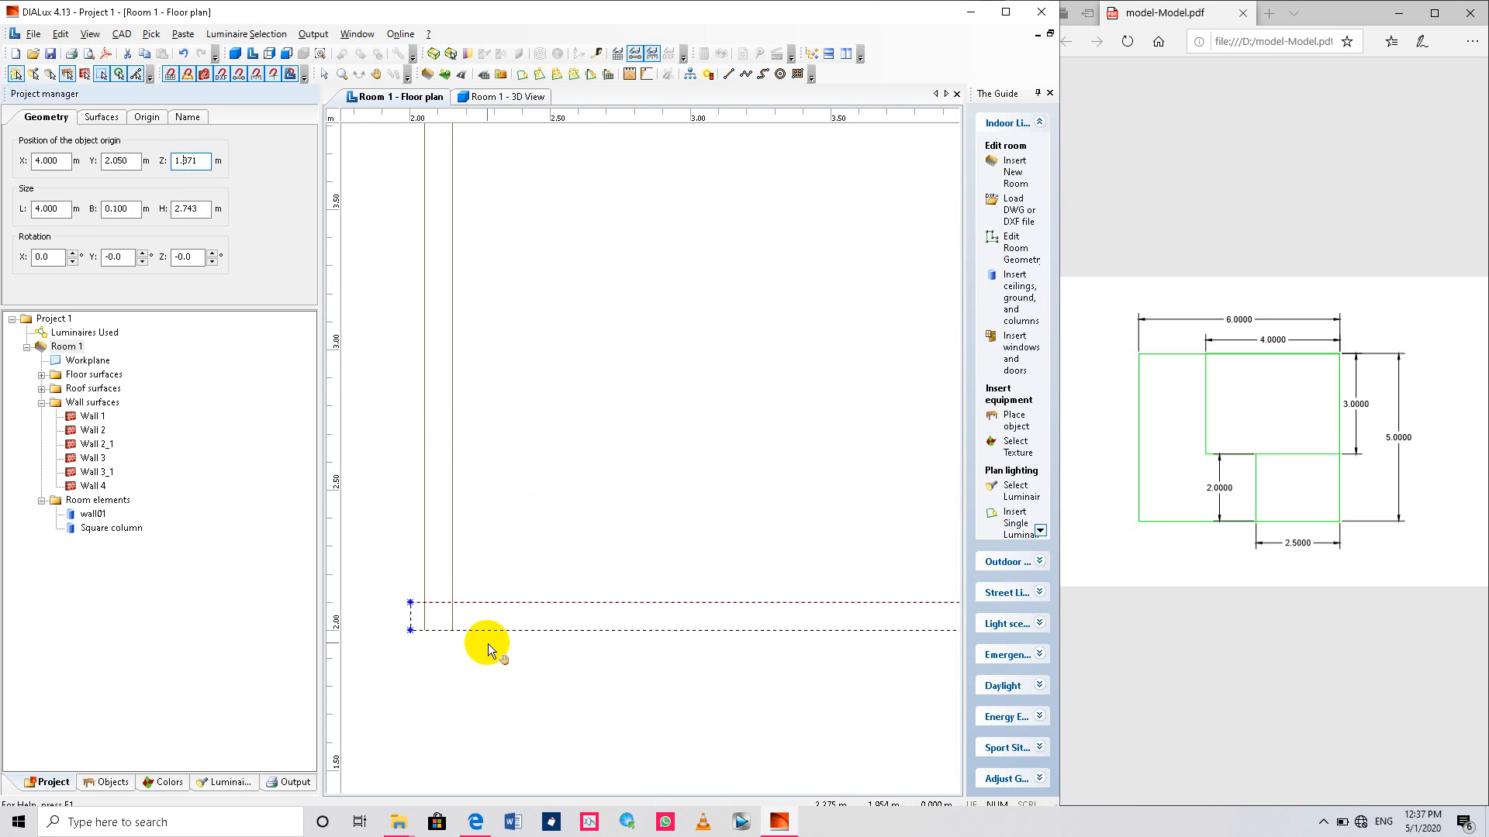
Select the vertical partition from the room elements and move it to X 2.05 m, flush with wall01's inner end.
scroll(477, 616, "down", 1)
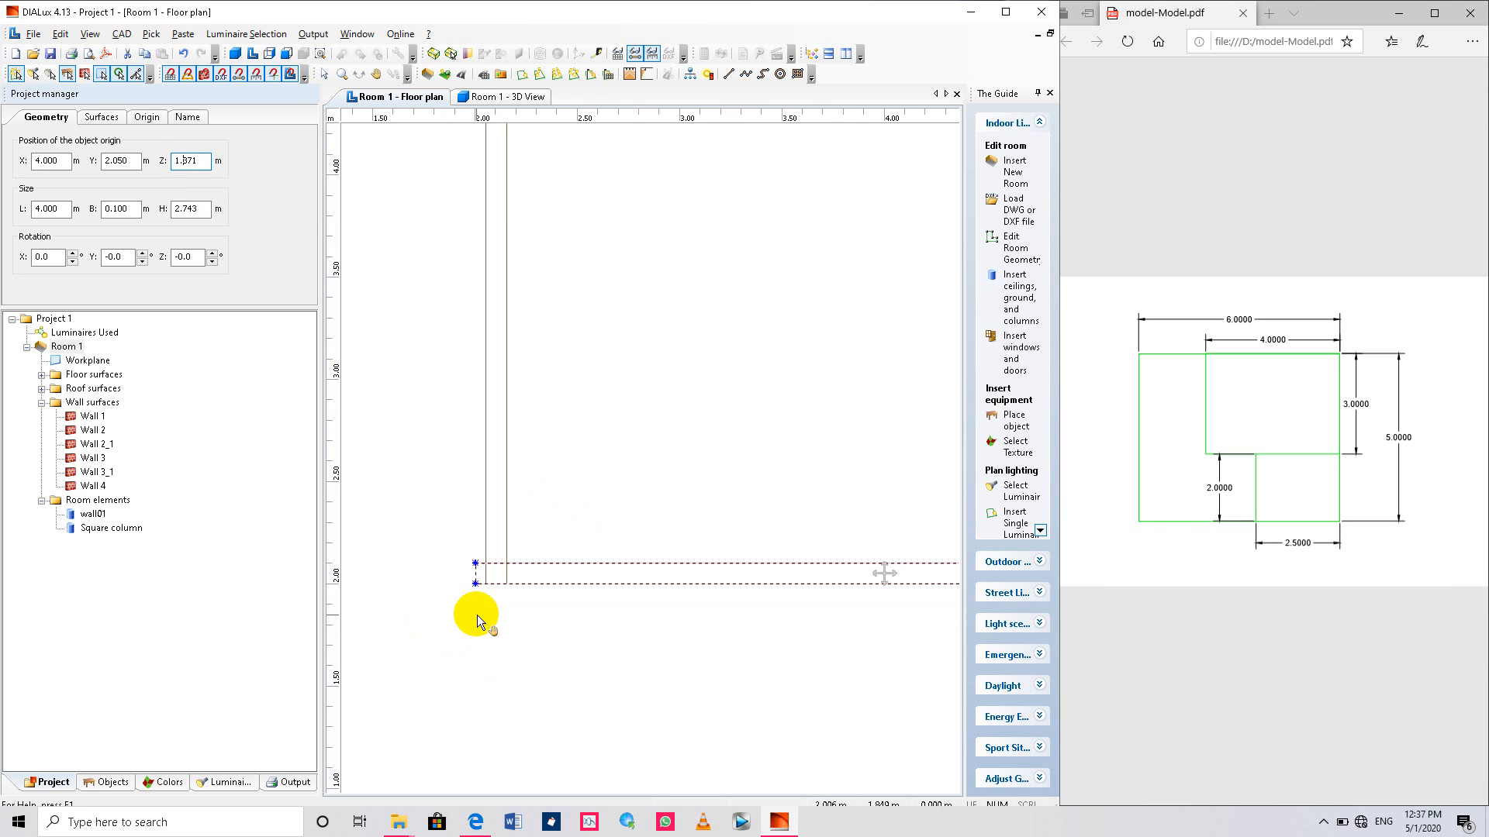
scroll(482, 611, "down", 2)
scroll(705, 467, "down", 1)
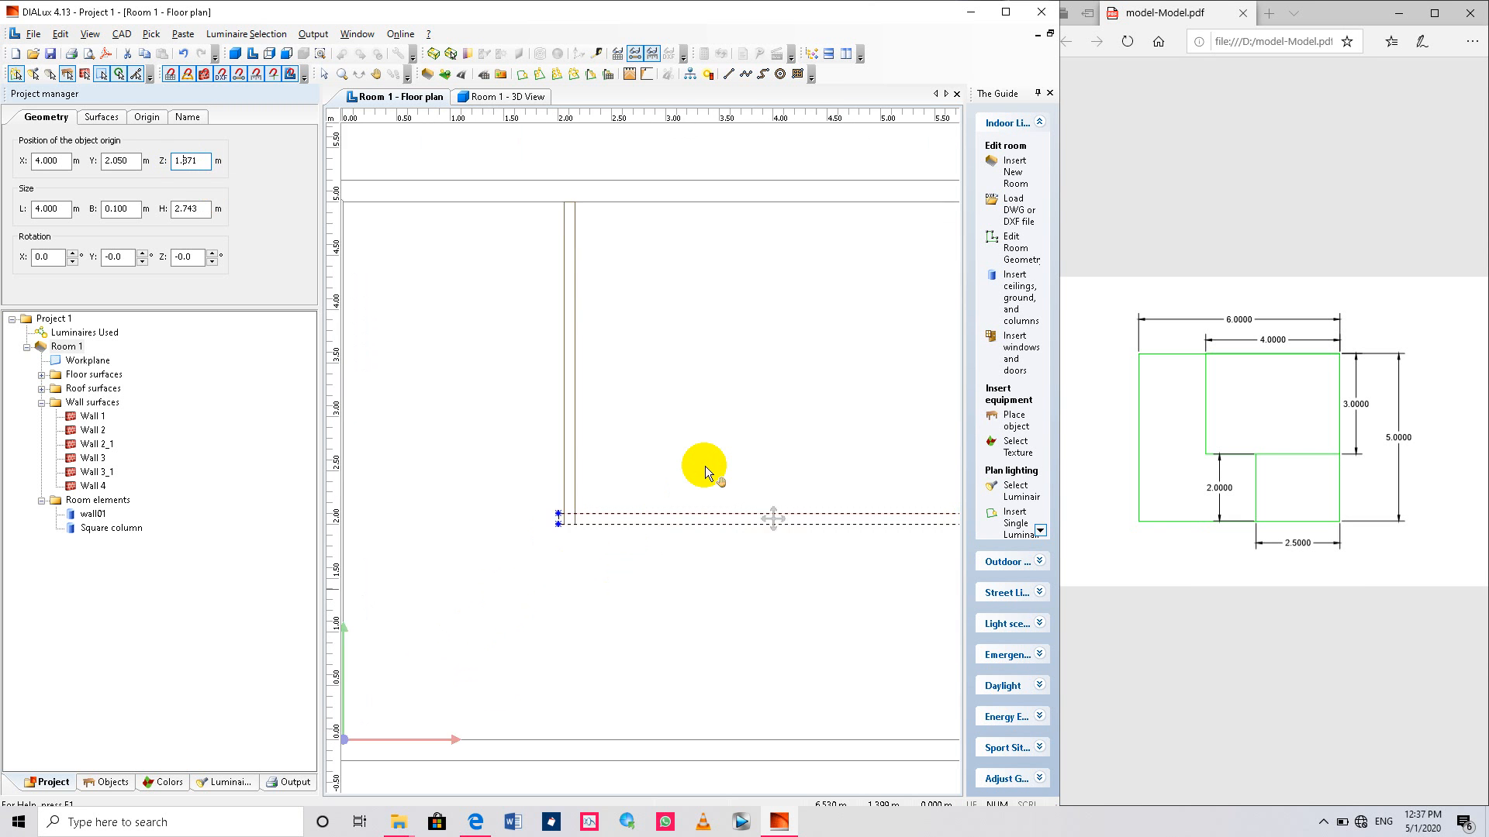
scroll(704, 467, "down", 1)
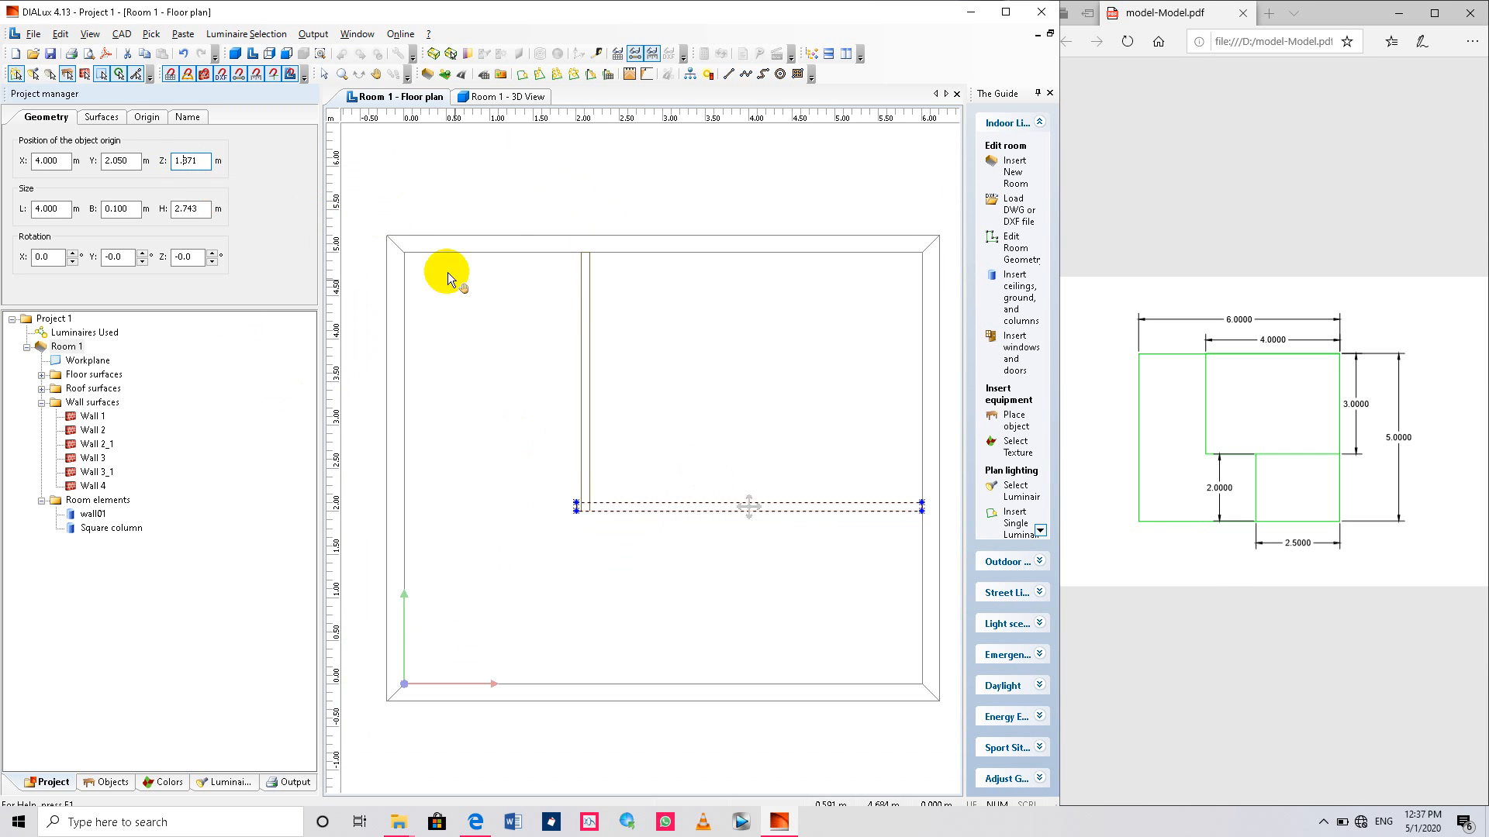
left_click(107, 529)
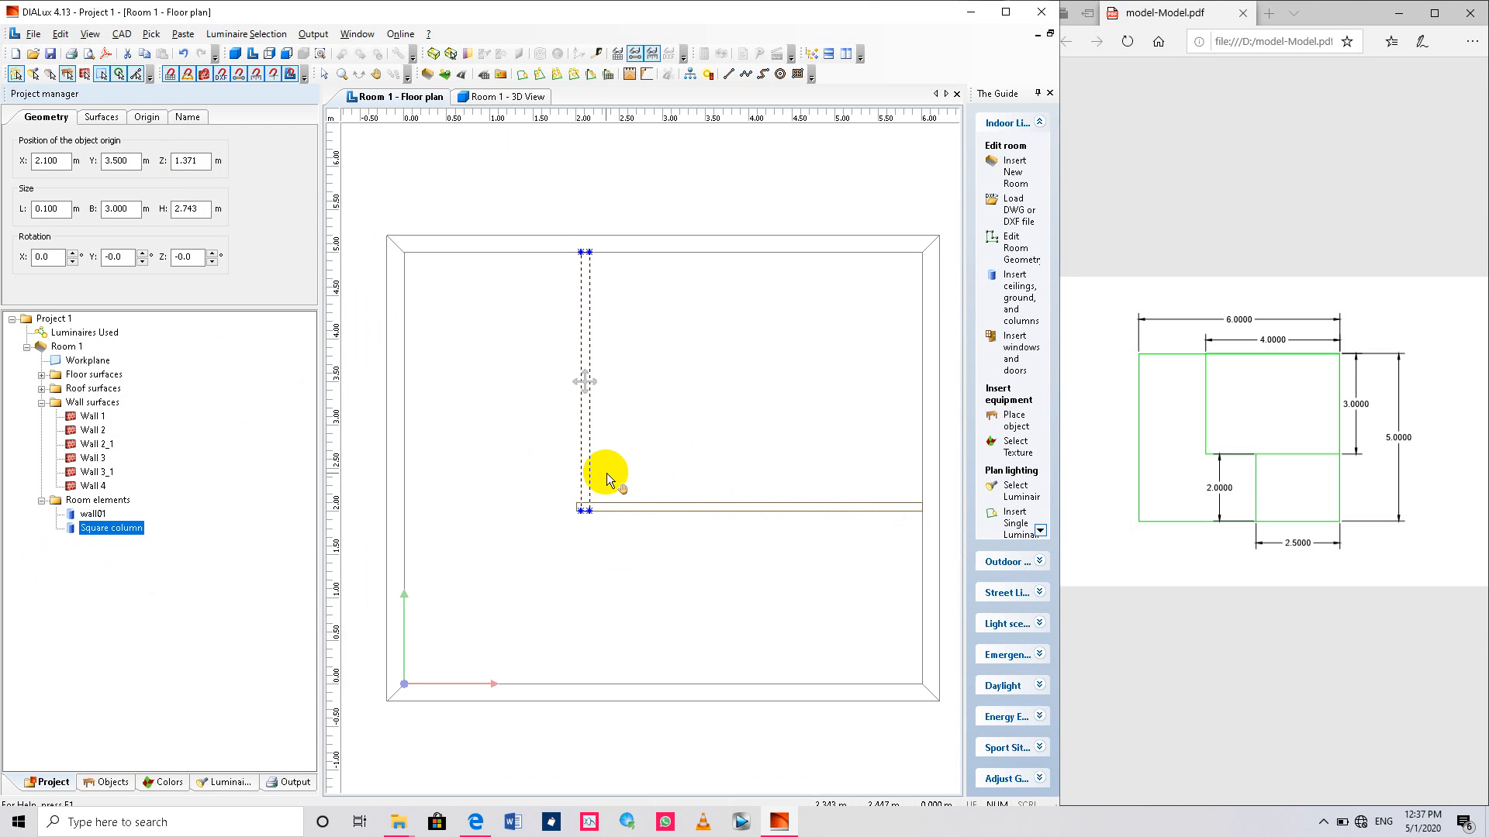
scroll(607, 473, "up", 2)
scroll(541, 588, "up", 2)
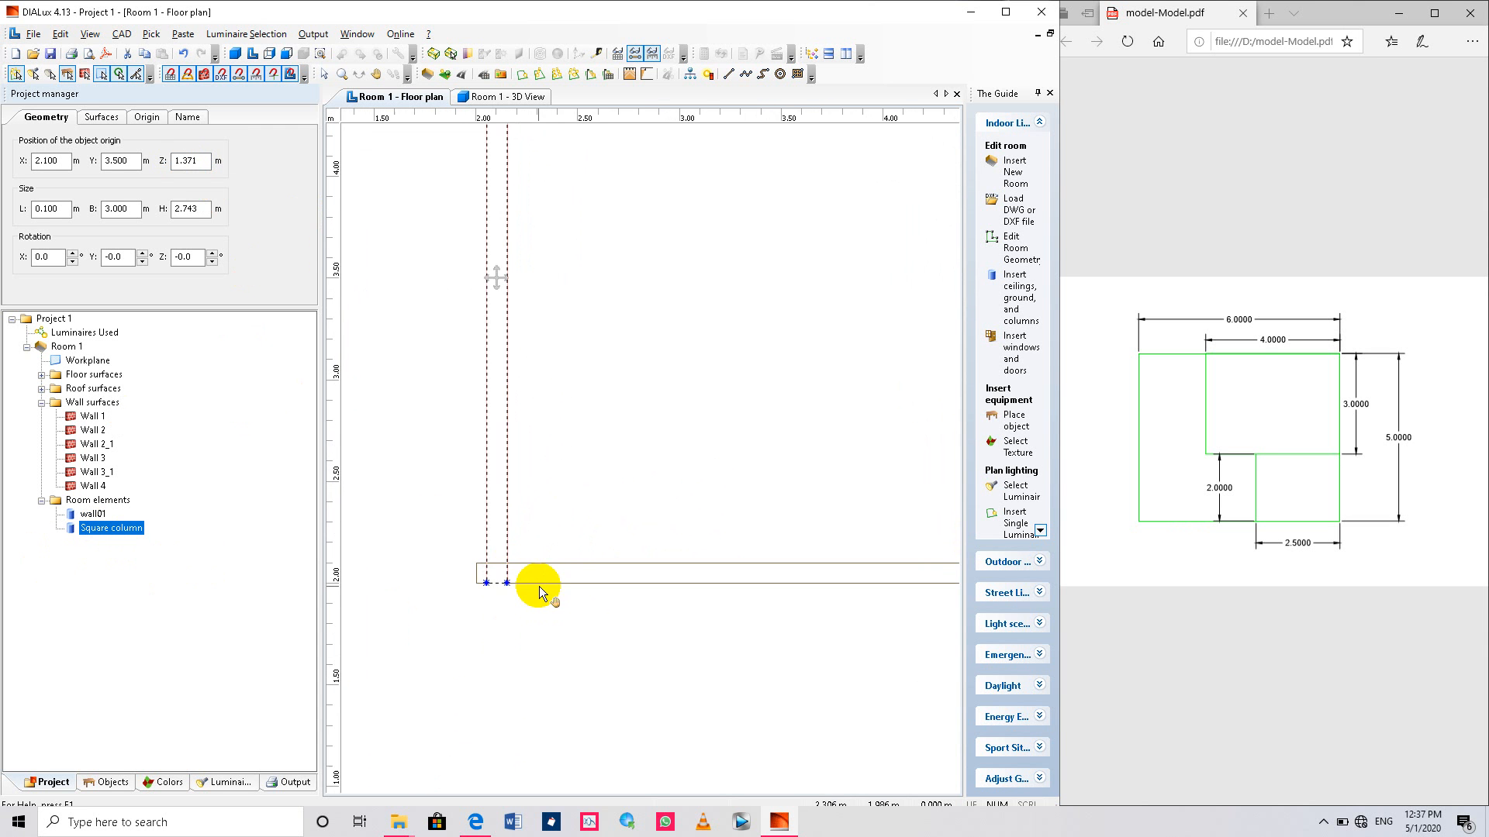
scroll(565, 427, "down", 4)
scroll(569, 421, "down", 1)
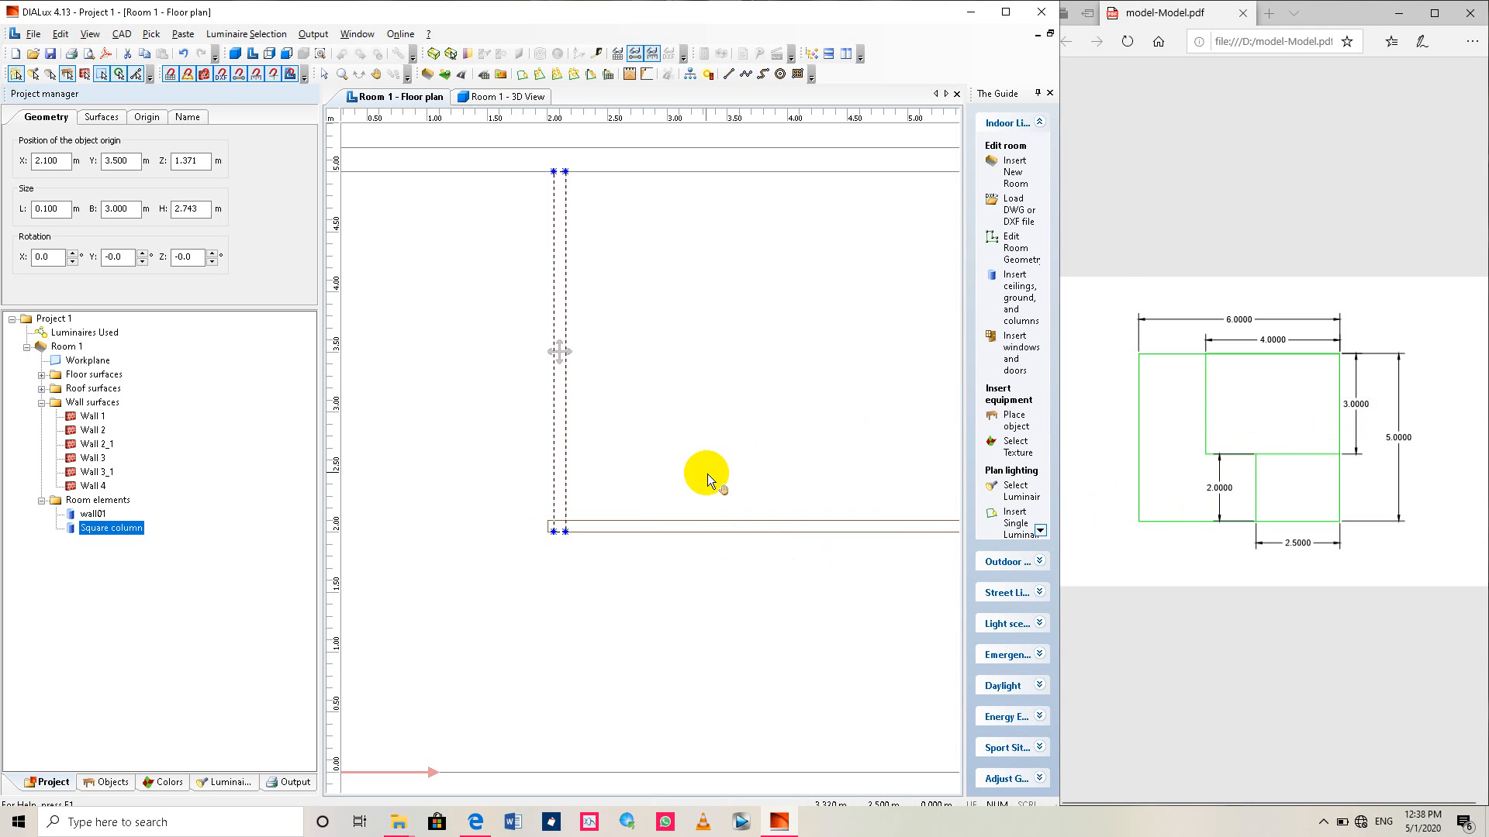
scroll(555, 345, "up", 2)
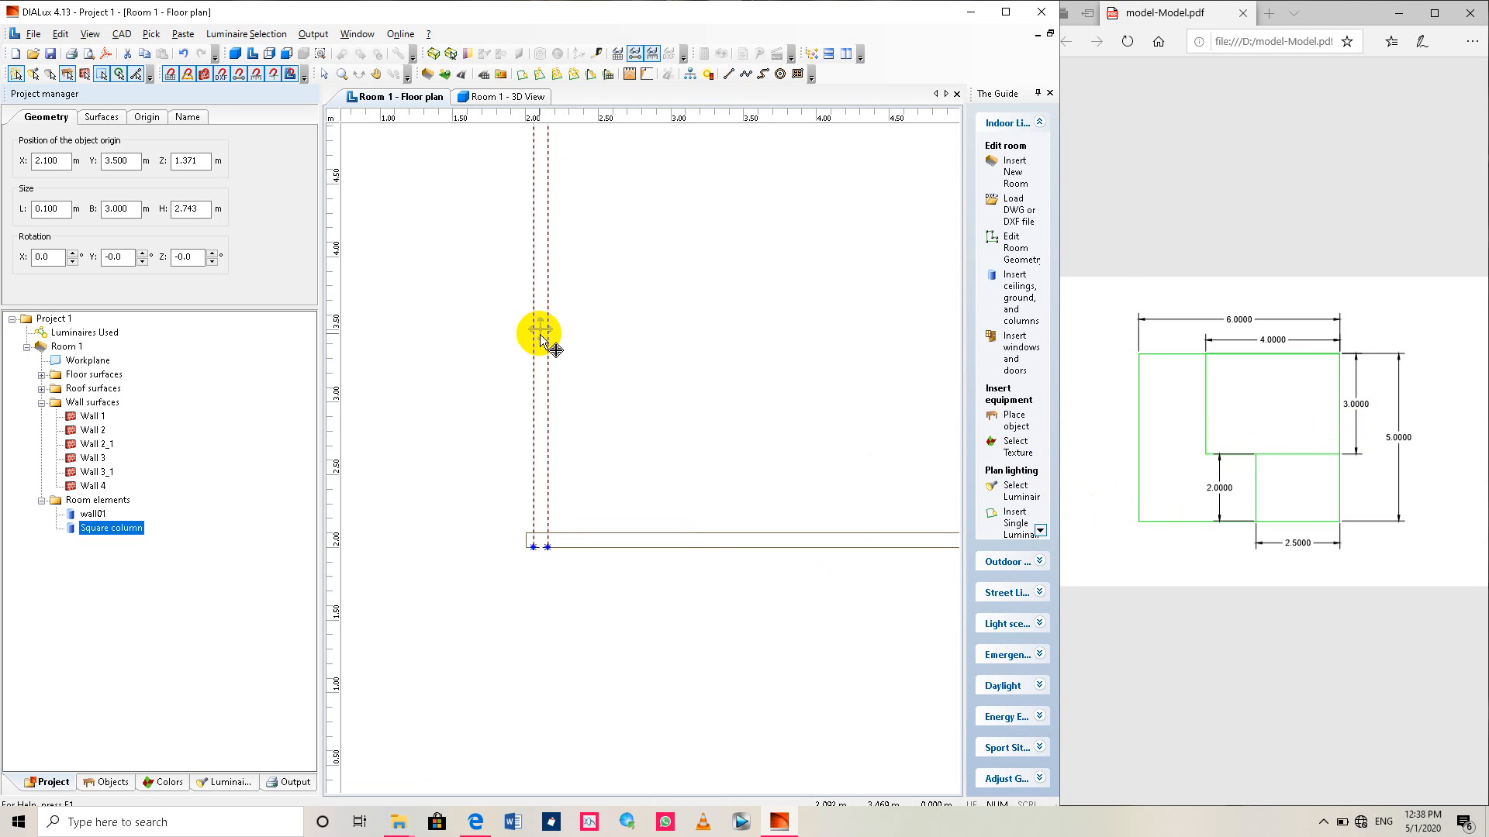
left_click(540, 334)
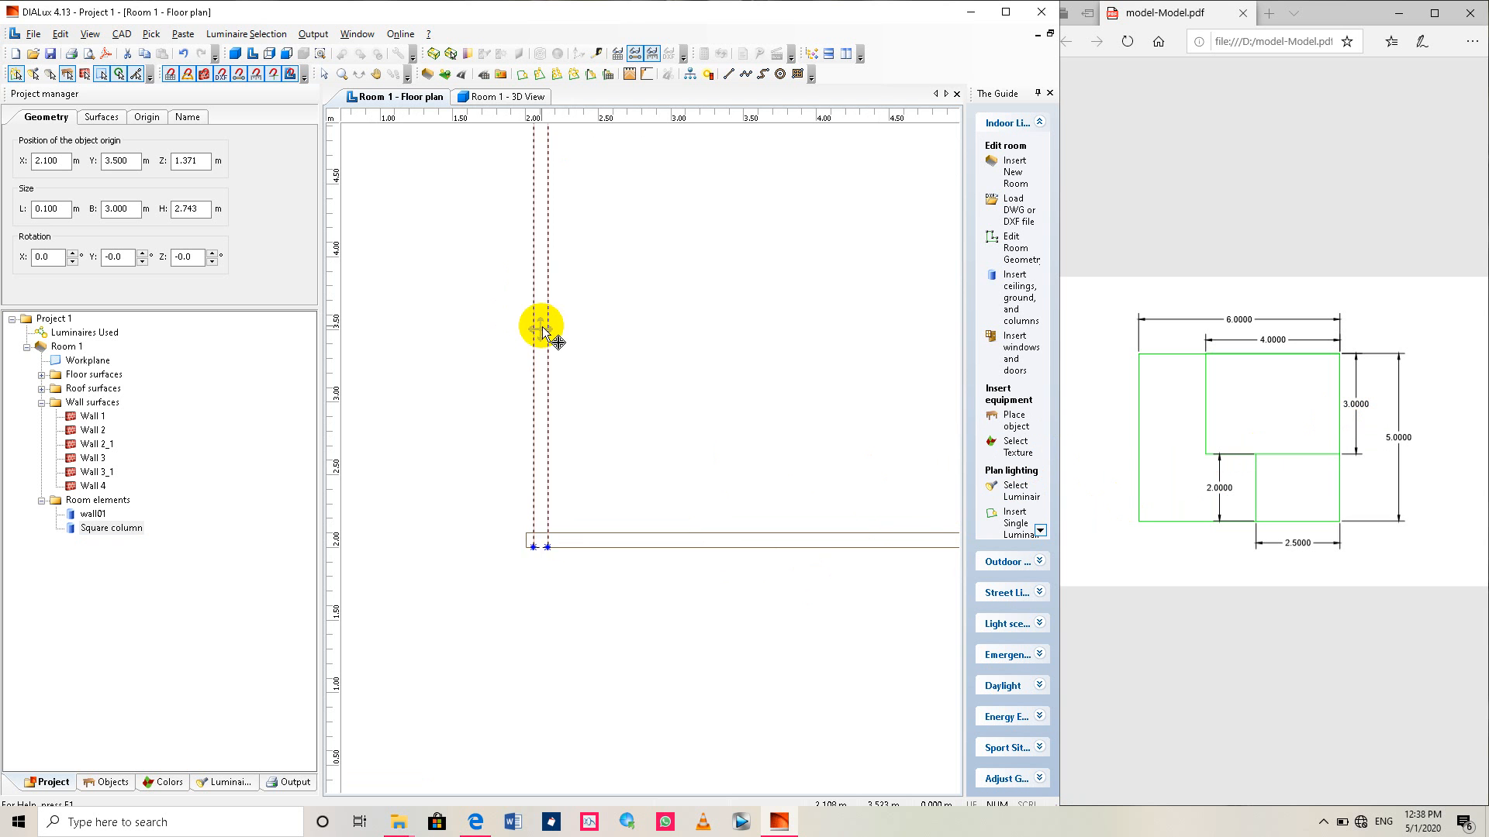
left_click_drag(537, 328, 533, 329)
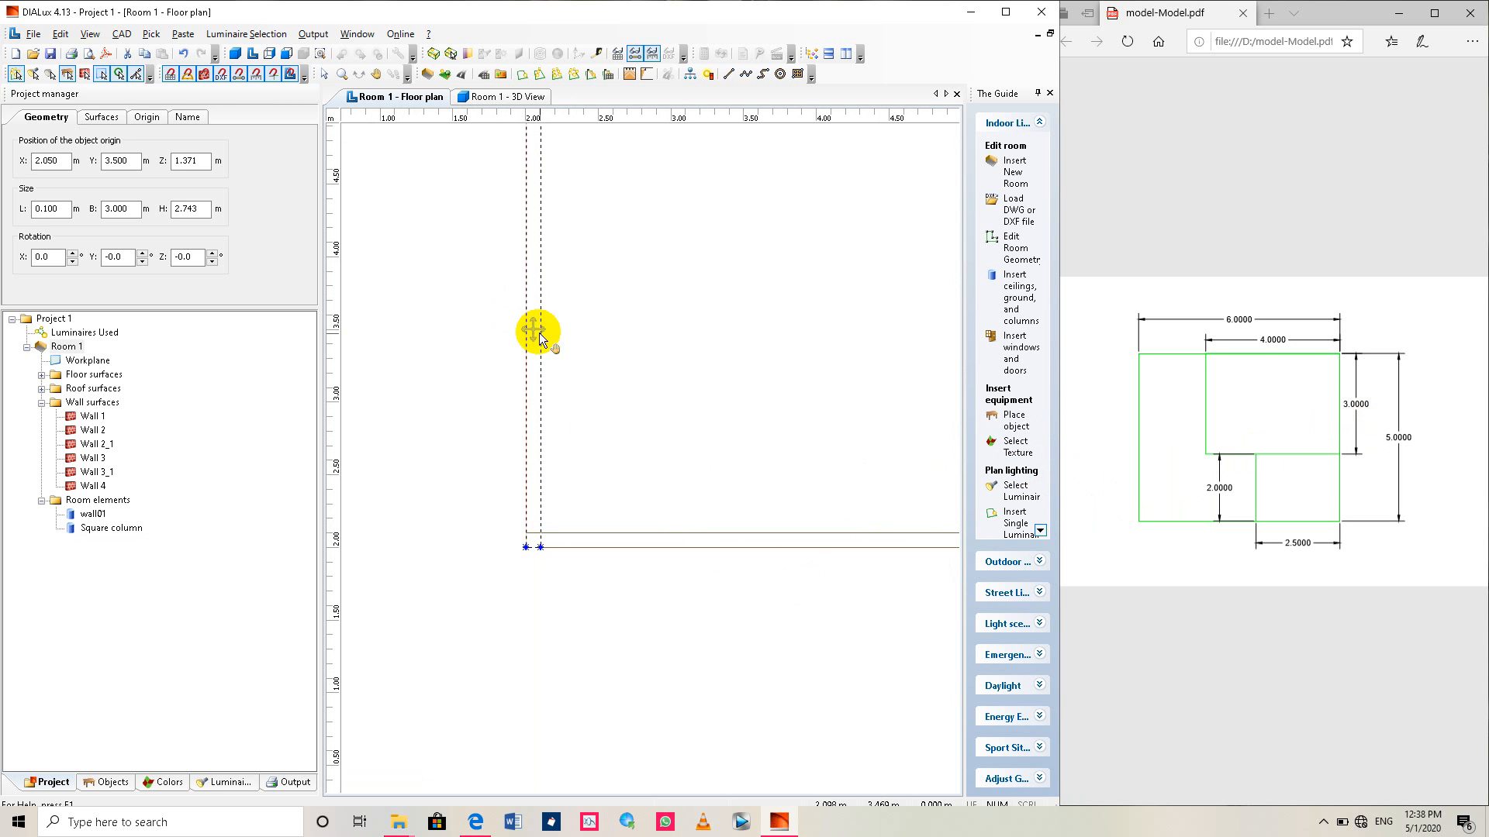
Inspect the joined partitions in the floor plan and from several angles in the 3D view, ending back in the floor plan.
scroll(607, 440, "down", 2)
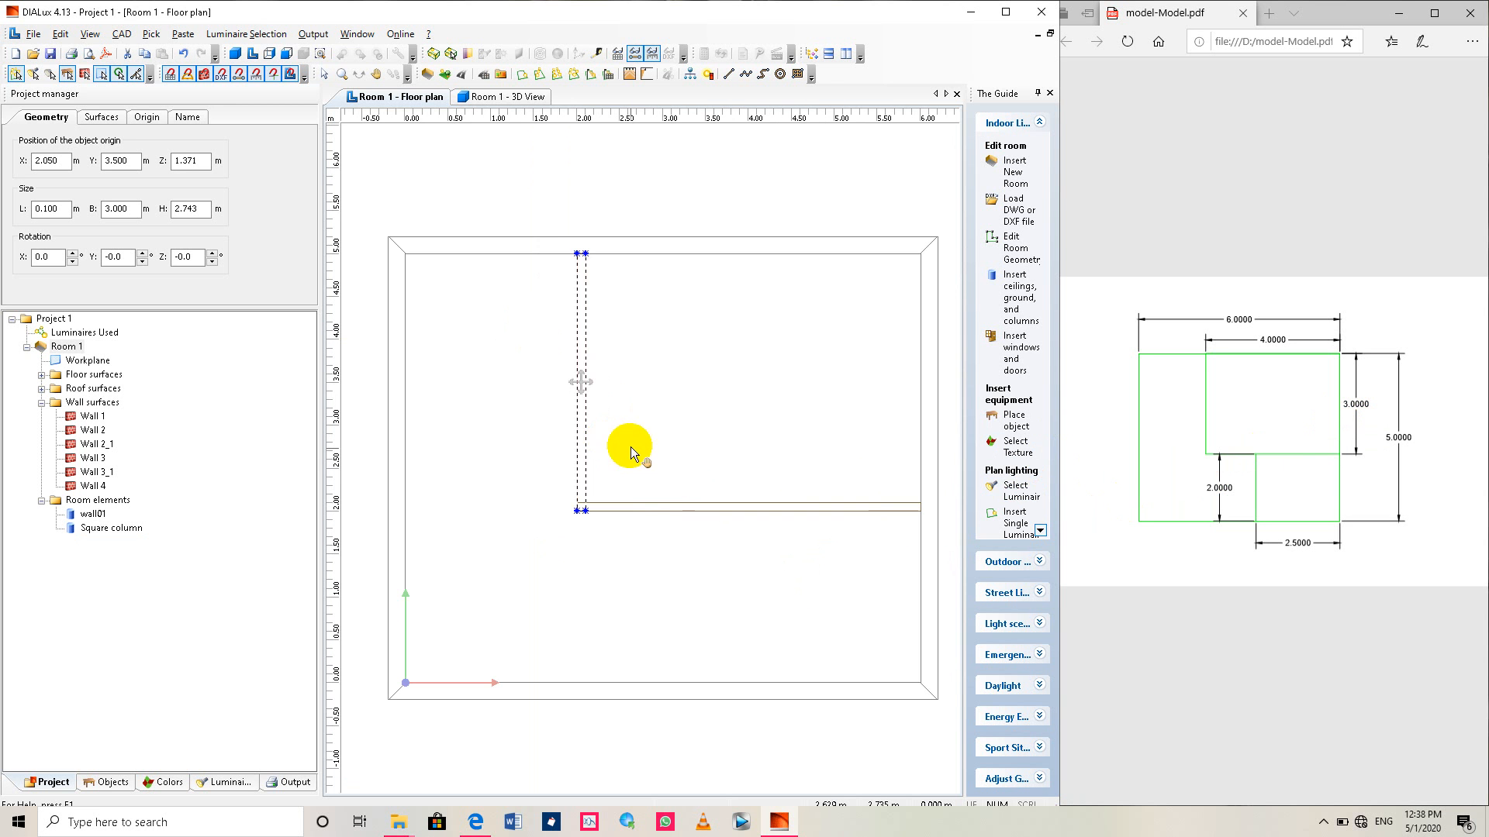
scroll(611, 506, "up", 2)
scroll(571, 442, "down", 2)
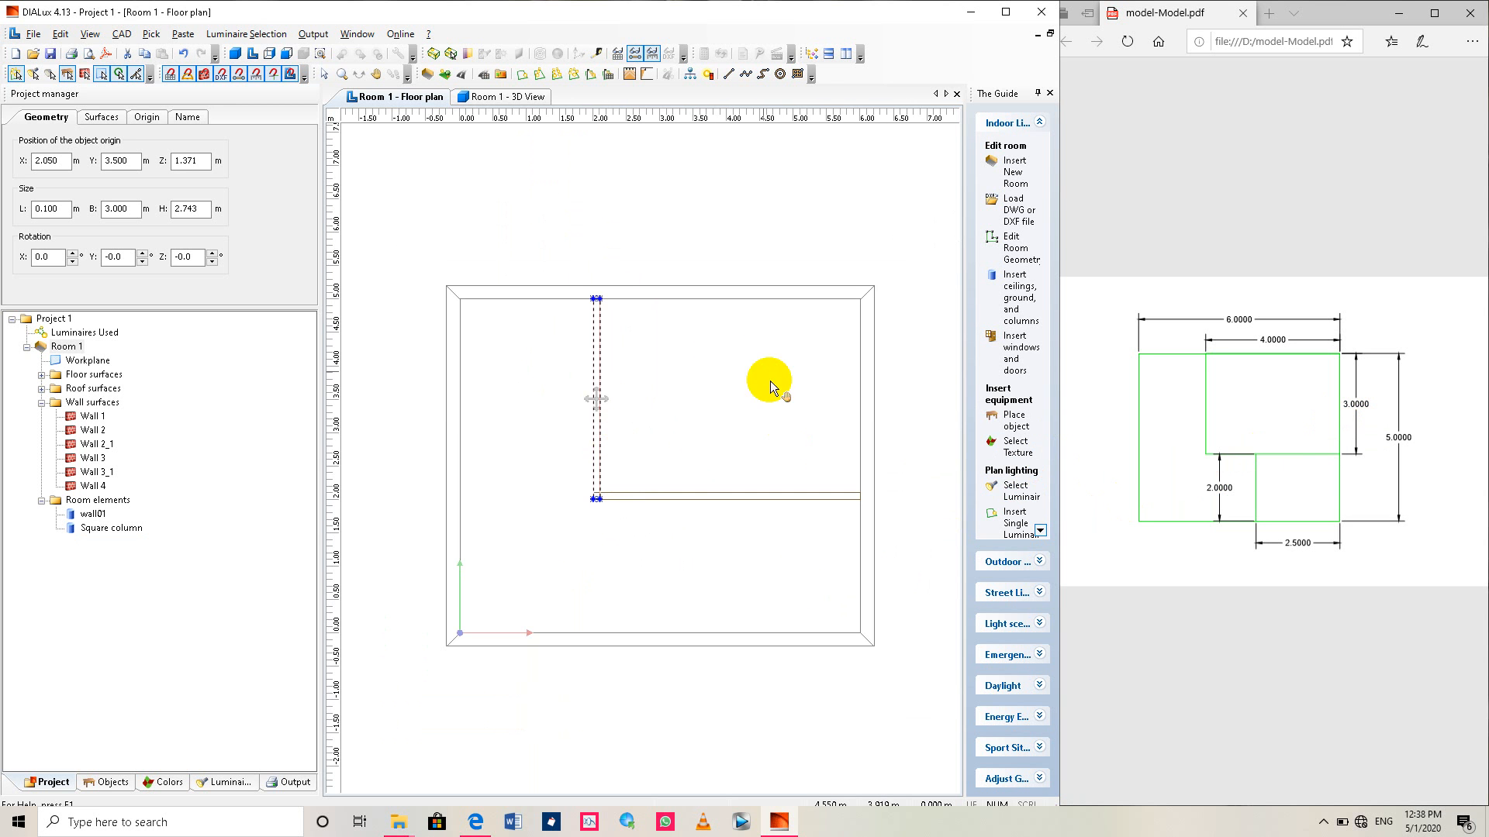
scroll(806, 413, "down", 1)
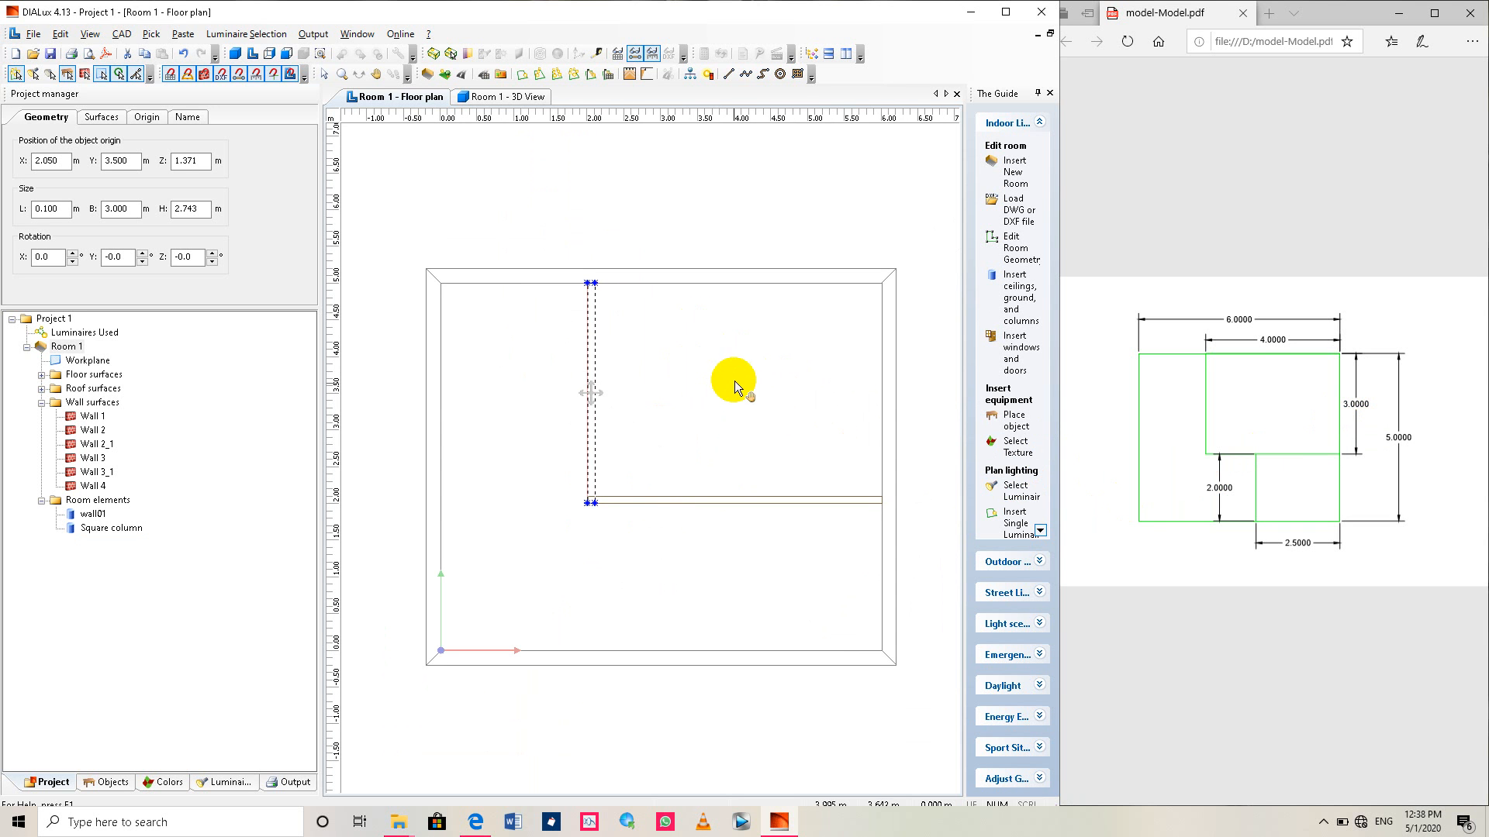
left_click(234, 55)
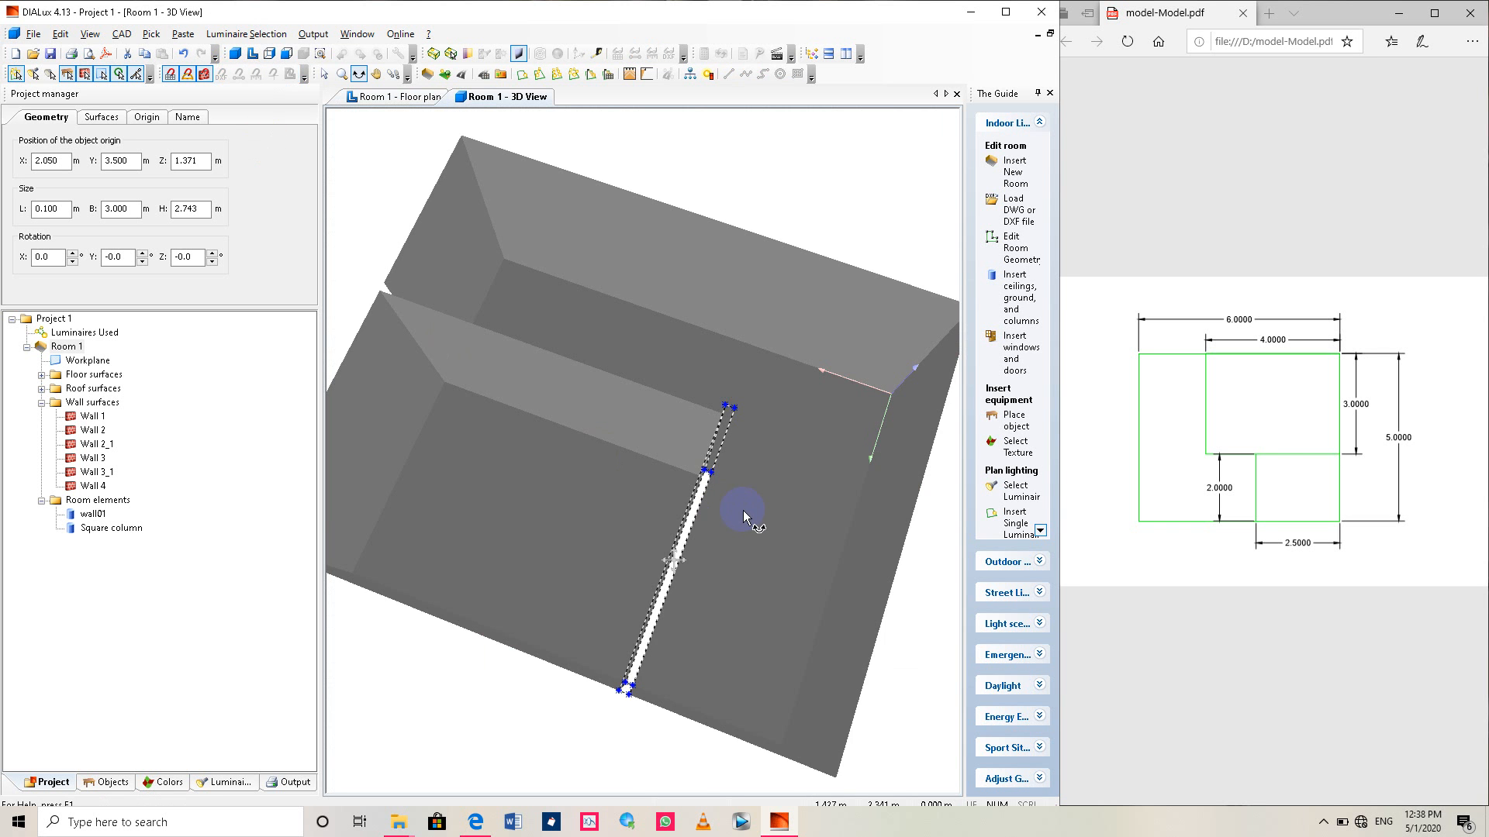
left_click_drag(742, 547, 649, 564)
mouse_move(472, 422)
left_mouse_down()
mouse_move(685, 498)
mouse_move(754, 363)
left_mouse_up()
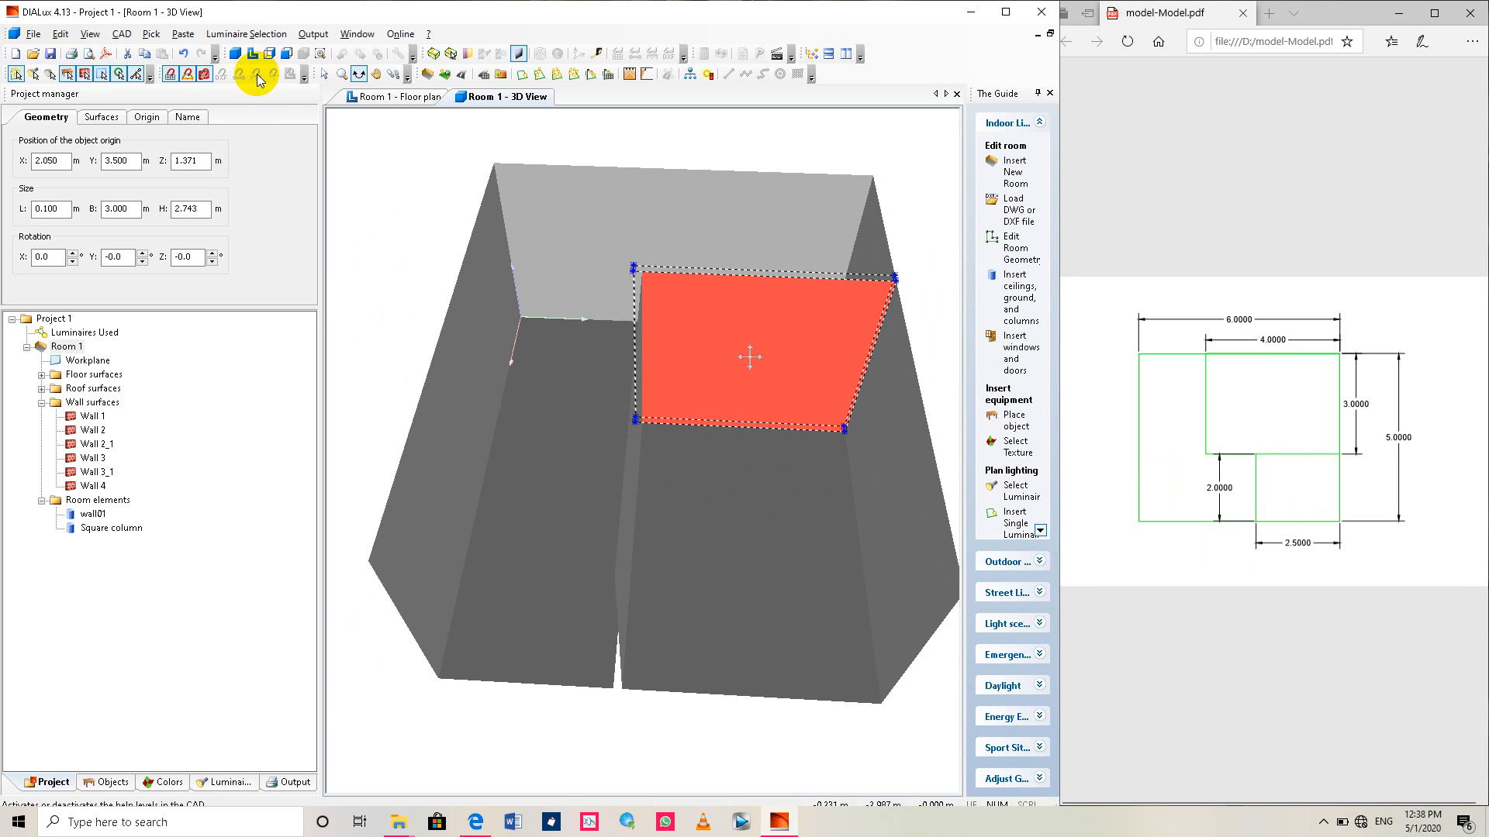
left_click(253, 55)
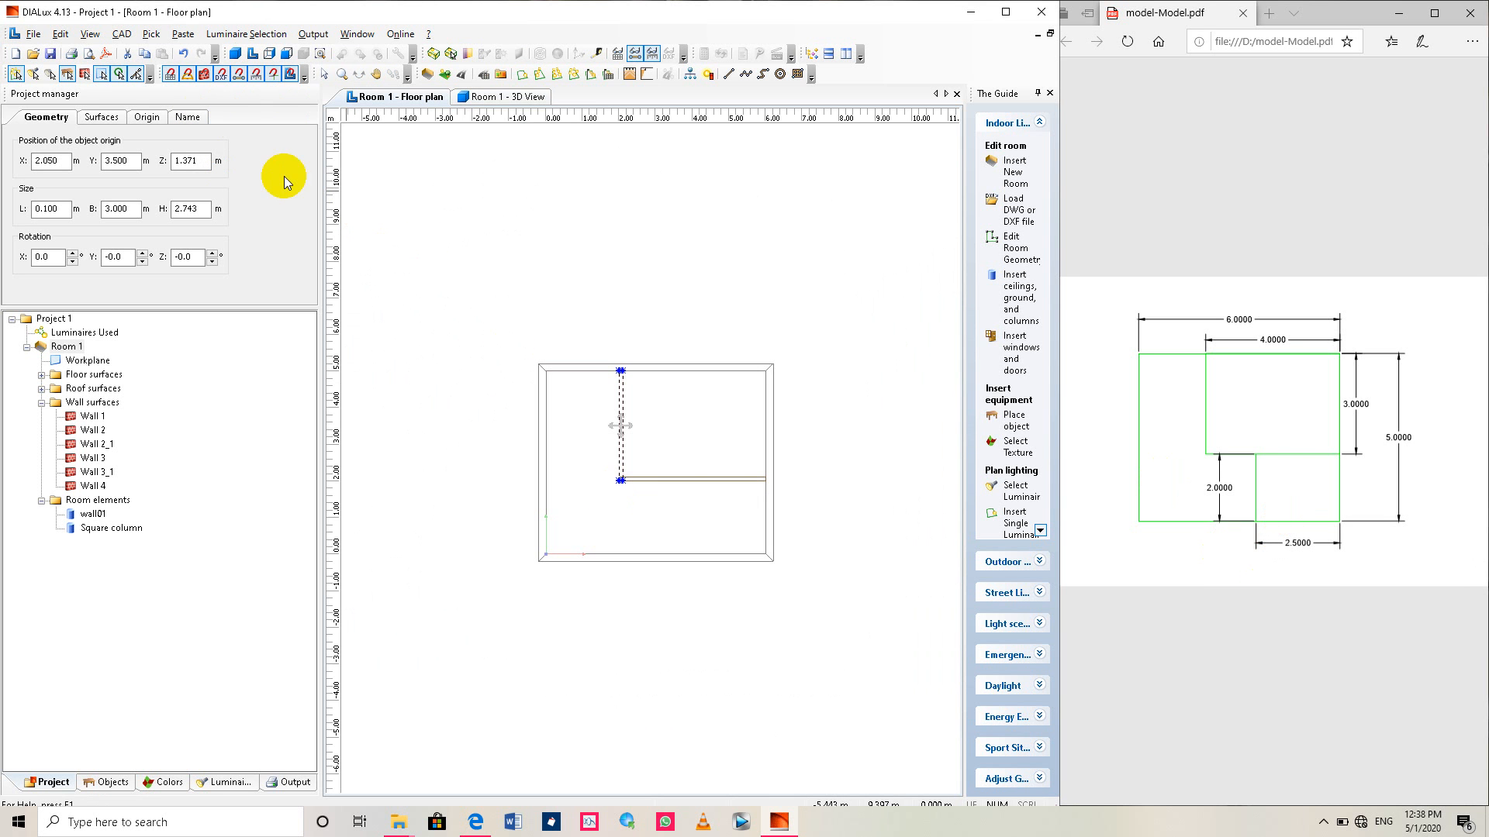
Rename the vertical partition as wall02 and return to its geometry settings.
left_click(105, 782)
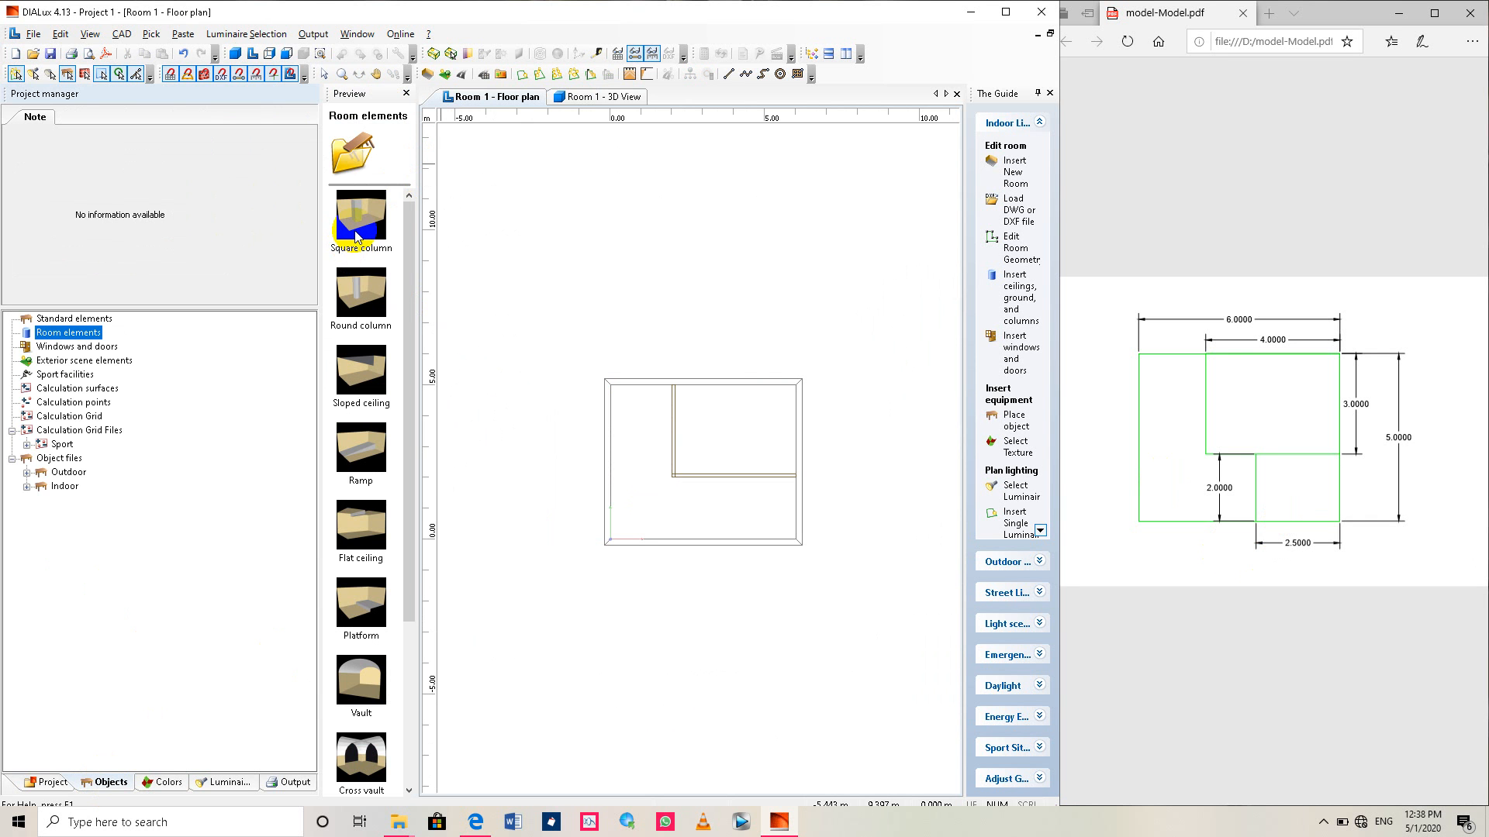
left_click(48, 783)
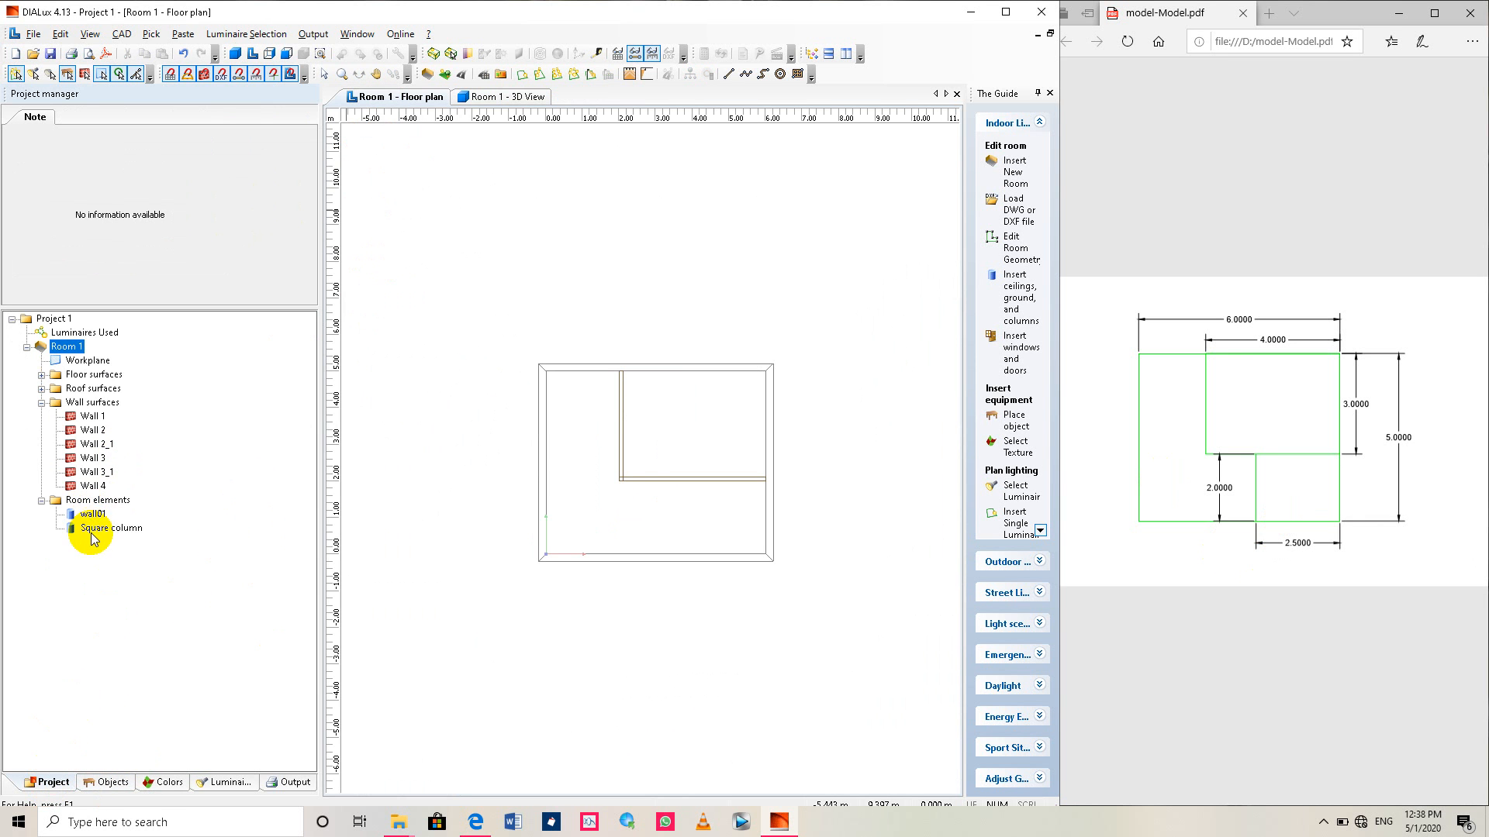
left_click(93, 529)
left_click(184, 117)
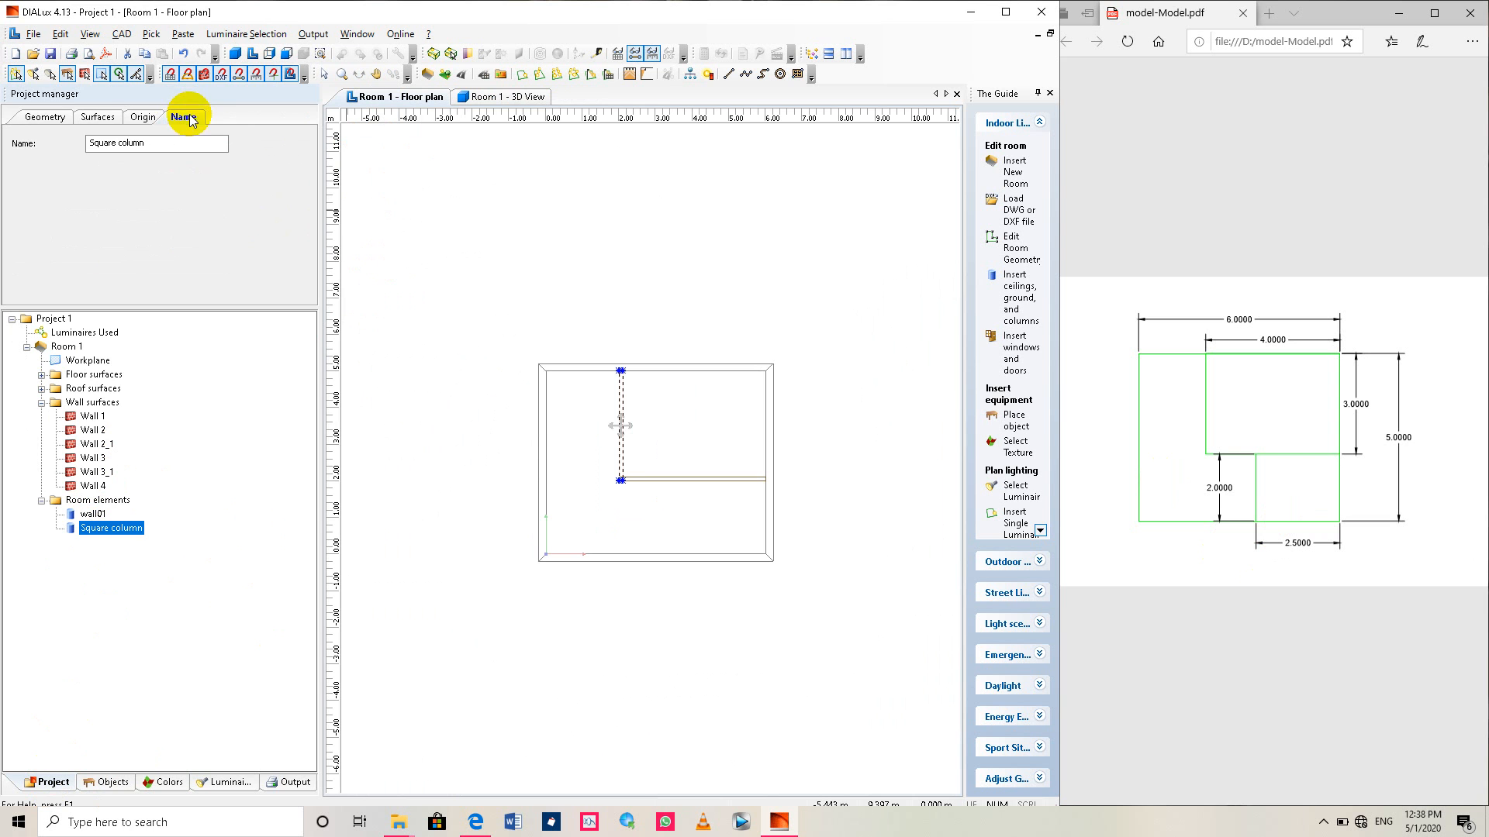
left_click_drag(147, 144, 72, 145)
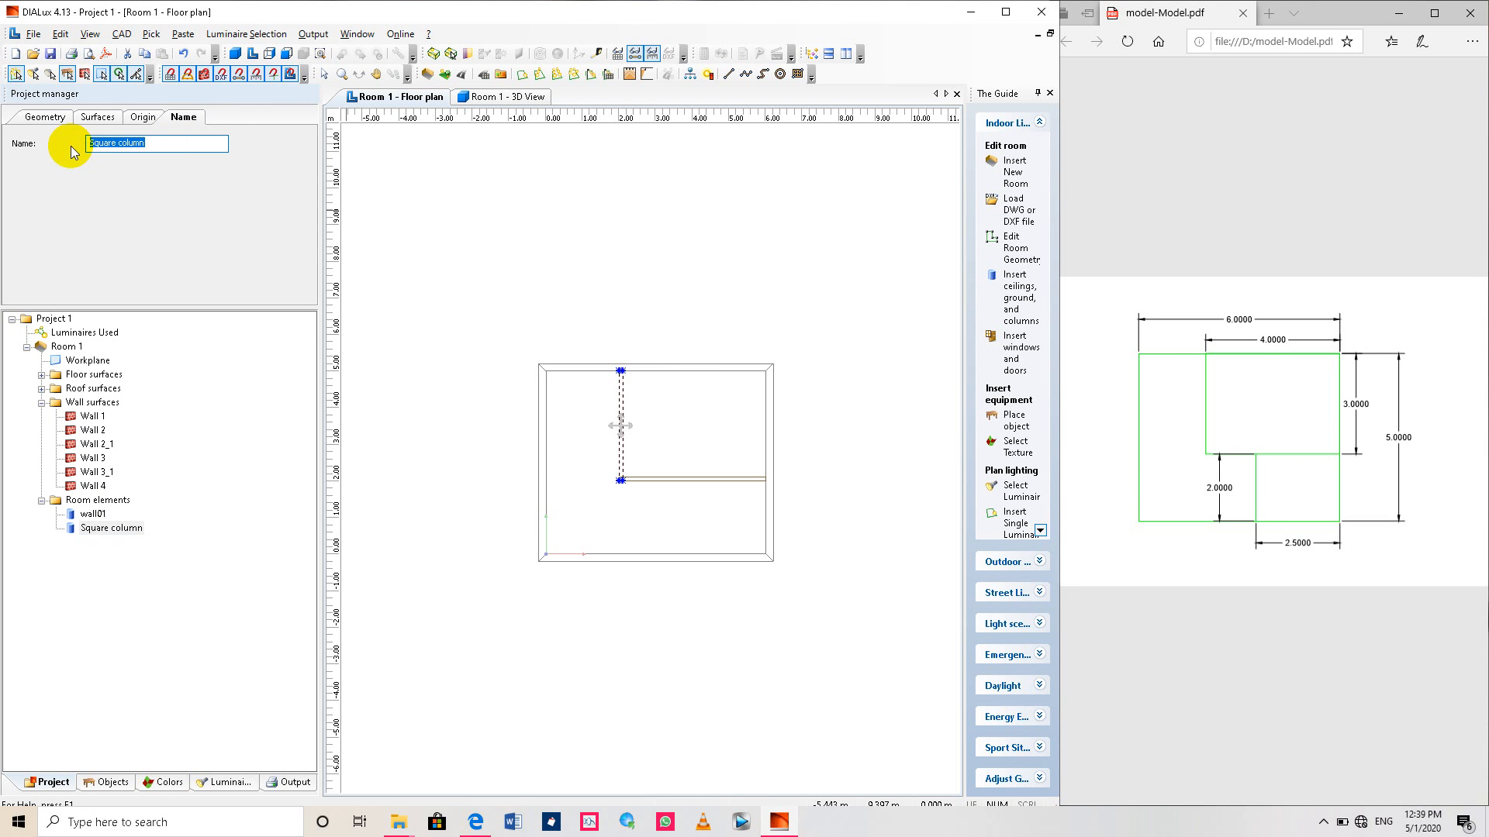
type("wall02")
left_click(56, 118)
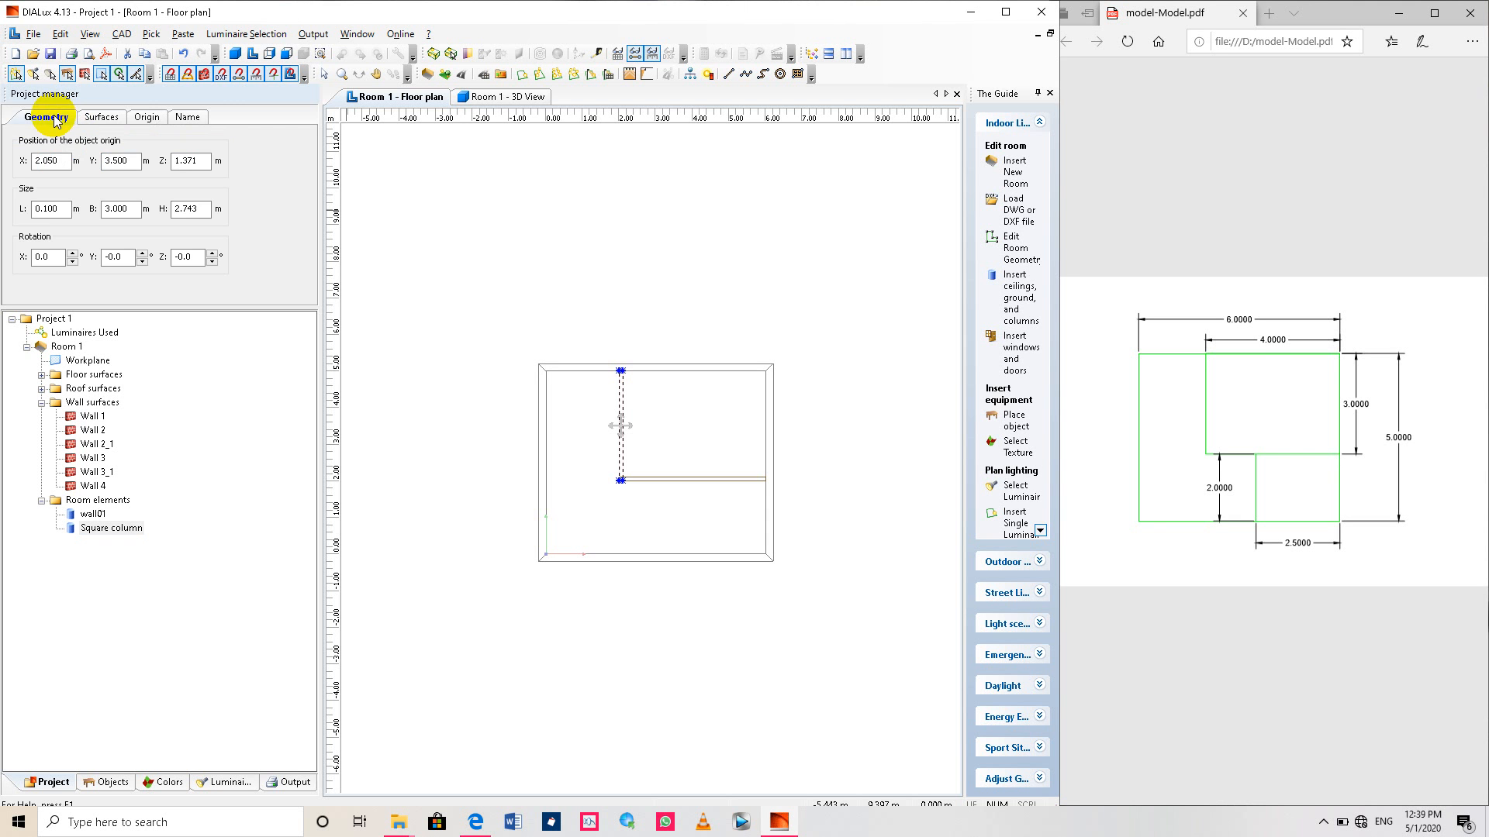
Place a third square column near the corner of the two partitions, at about X 1.9 m and Y 2.5 m.
left_click(101, 789)
left_click(361, 225)
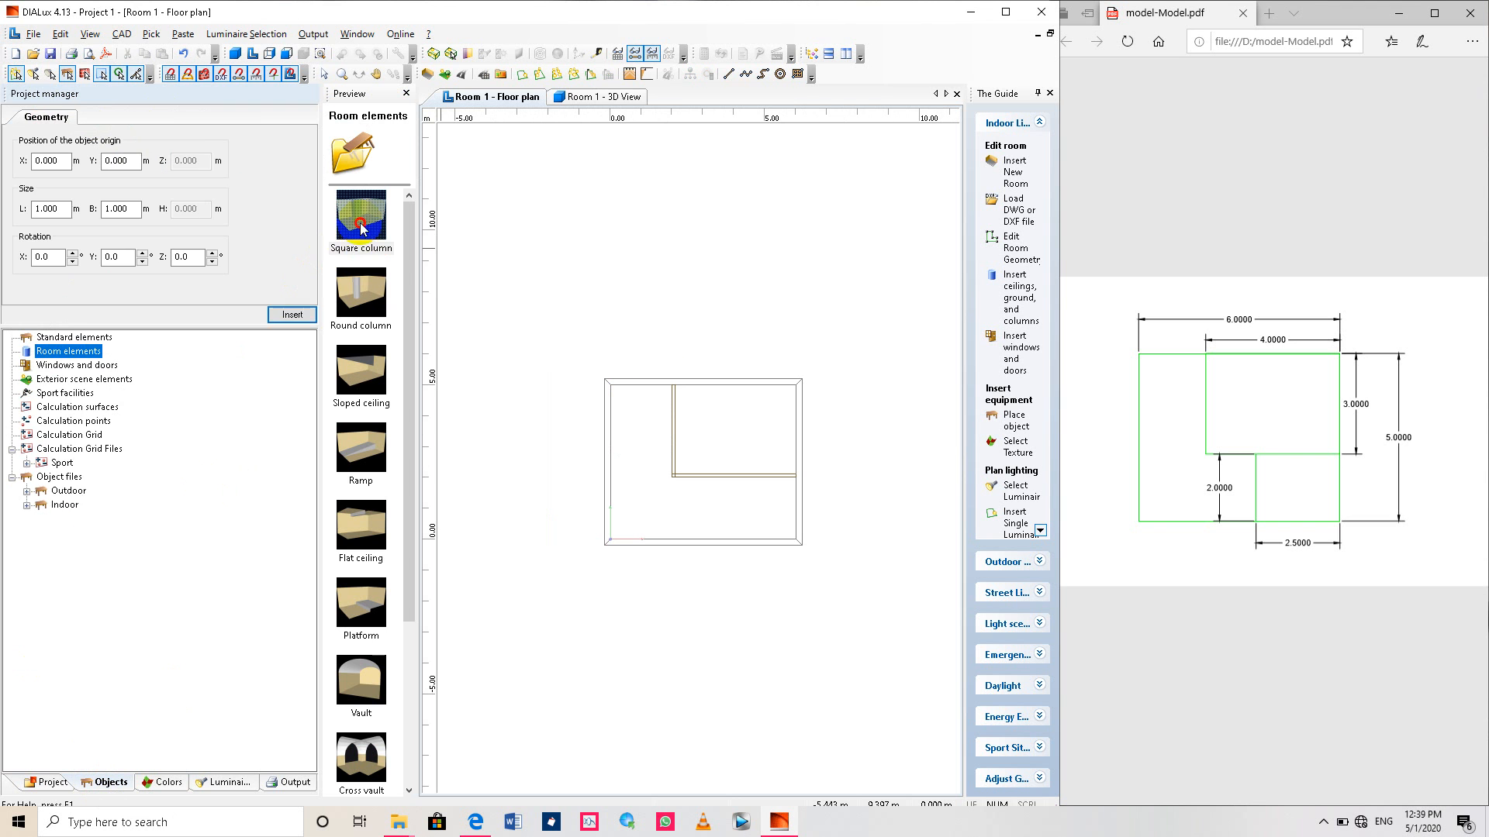
left_click_drag(361, 225, 668, 462)
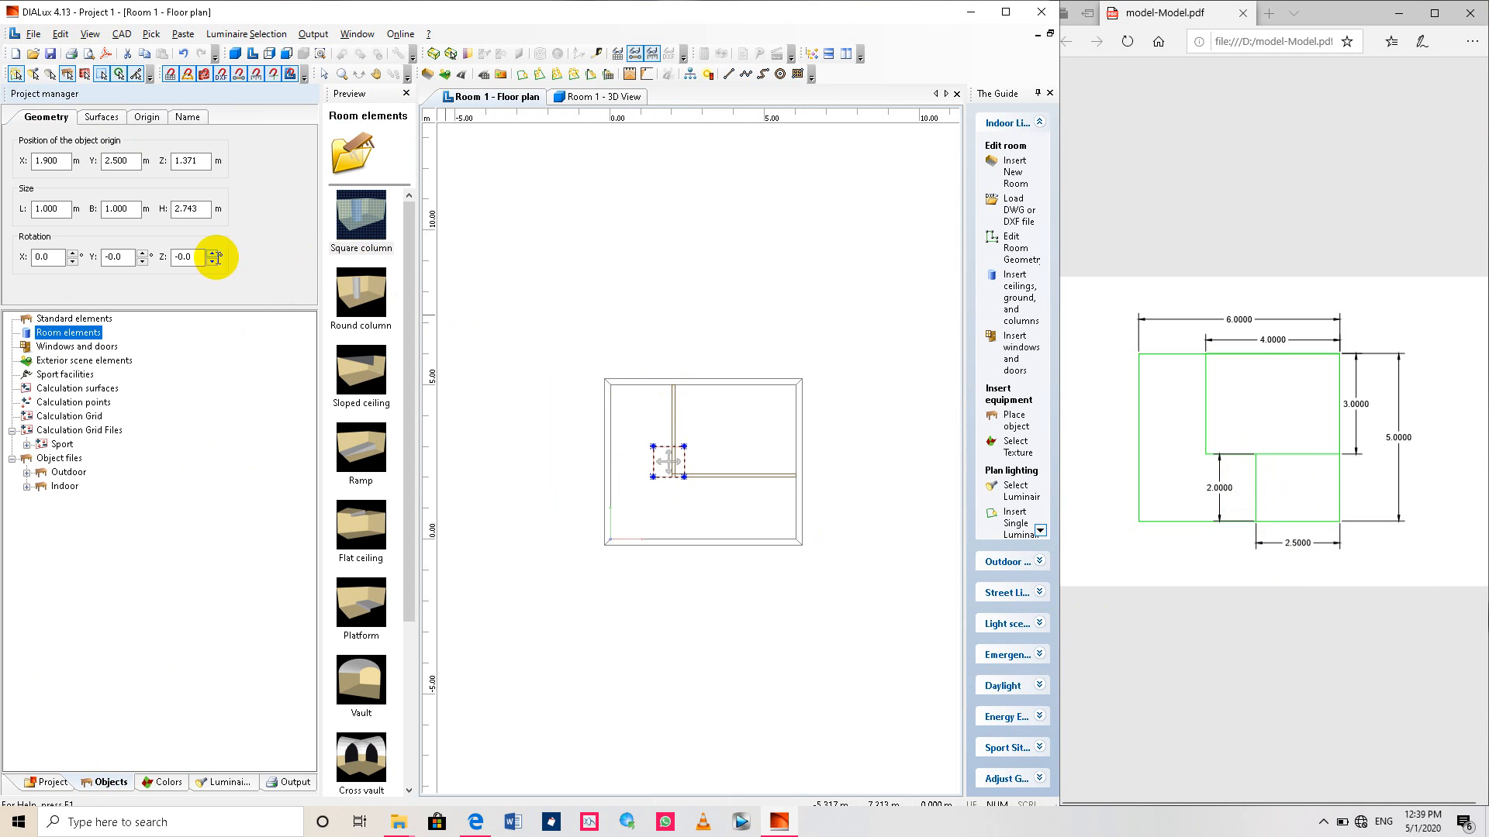
Size the new square column 2 m long and 0.1 m wide.
left_click(61, 211)
left_click_drag(70, 209, 33, 210)
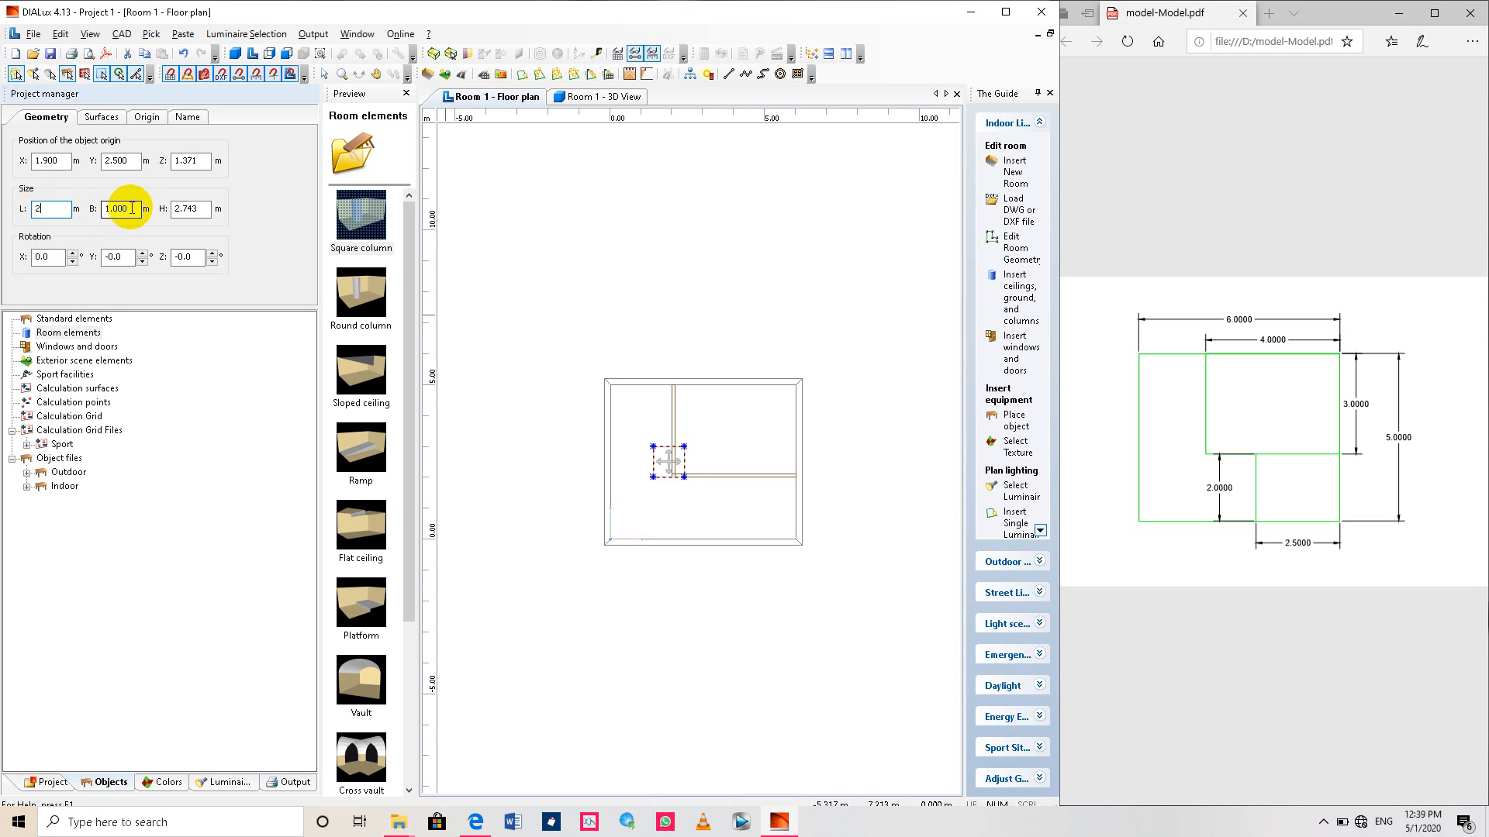
left_click_drag(126, 208, 97, 208)
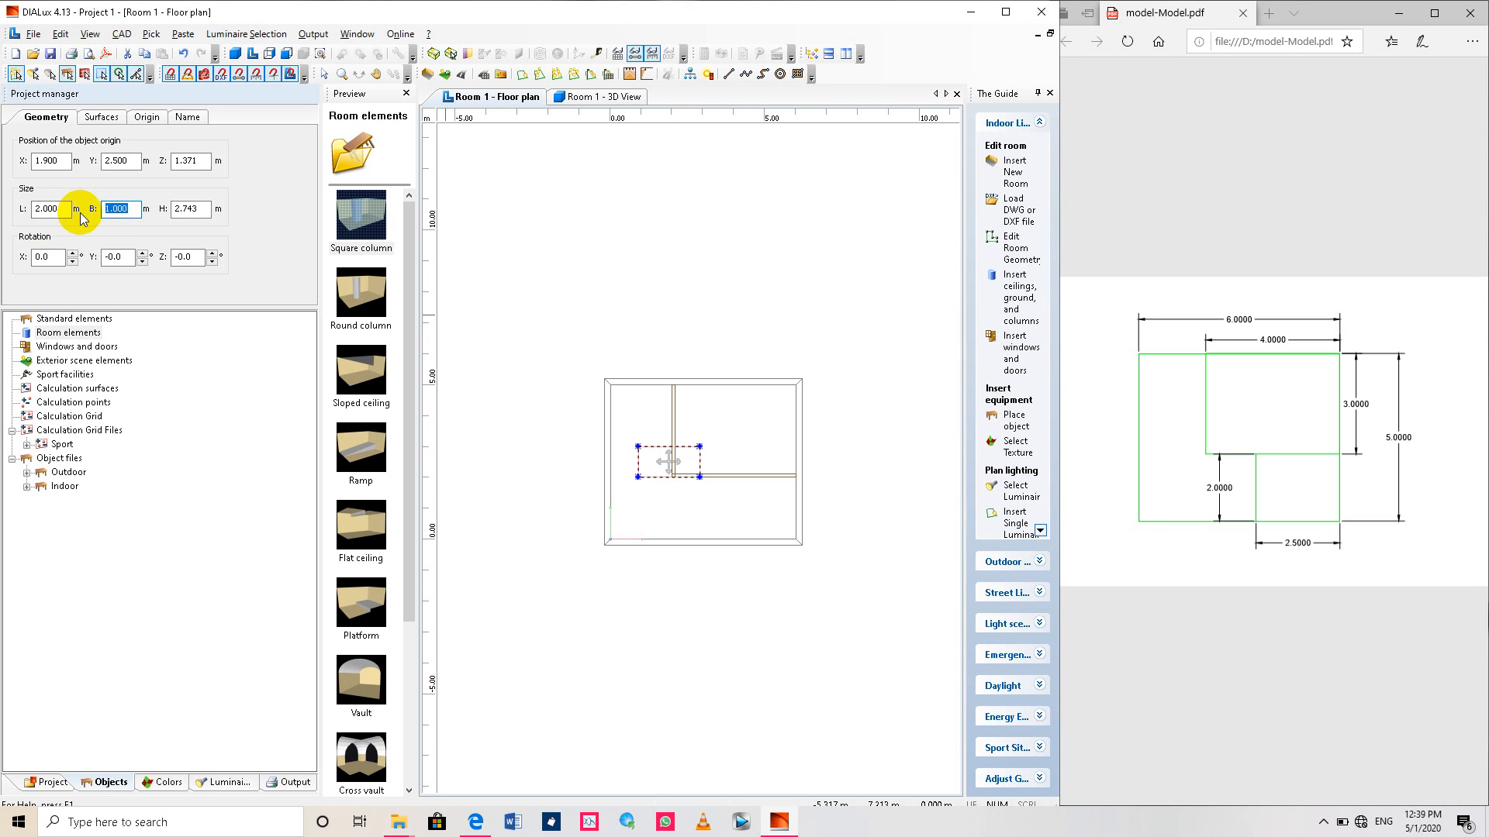
type(".1")
left_click(193, 208)
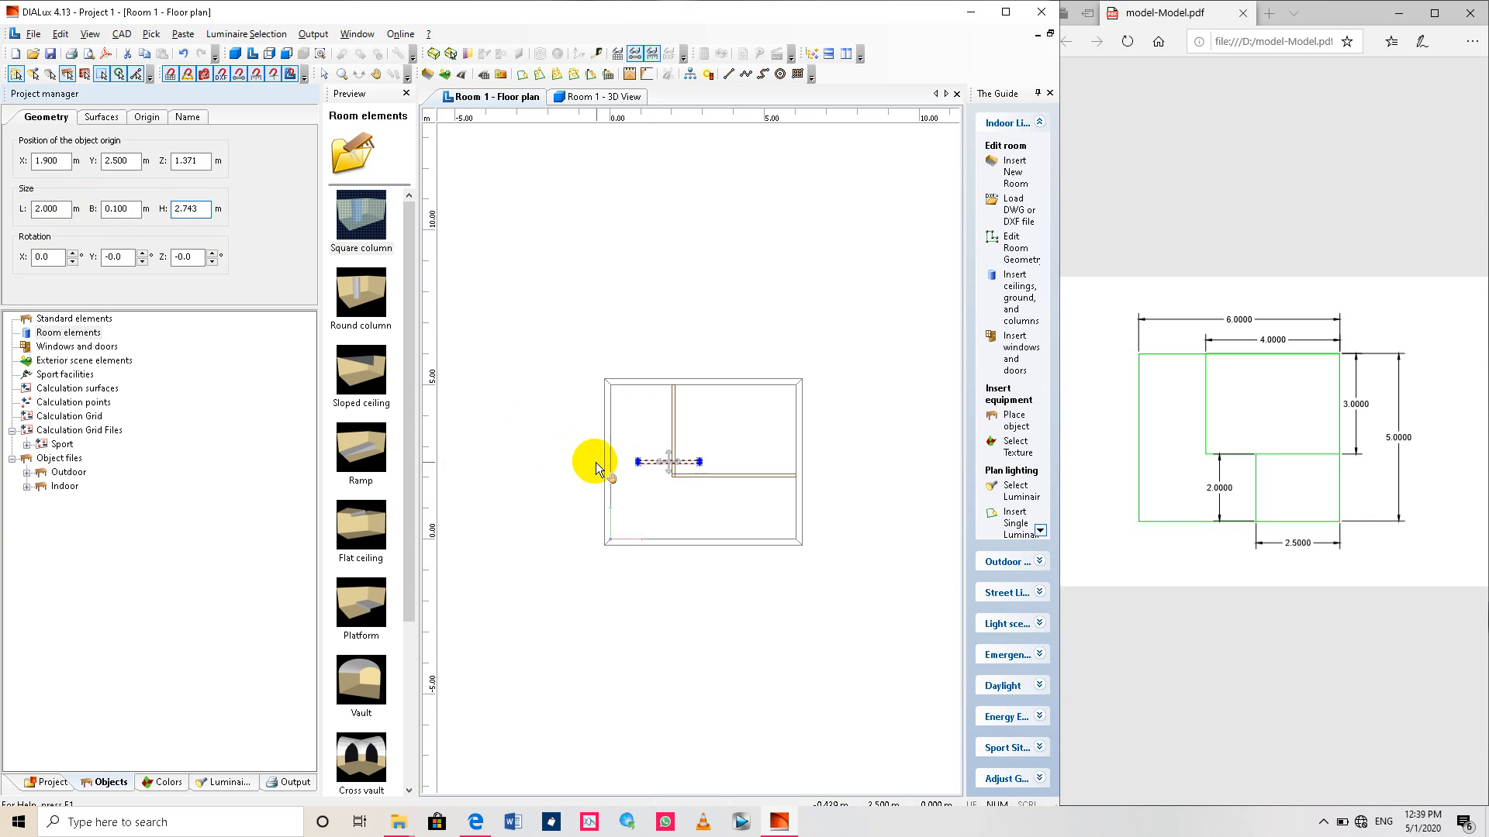
Resize the third column to 0.1 m long and 2 m wide so it forms a vertical partition.
left_click_drag(135, 209, 4, 218)
type("2")
type("0.")
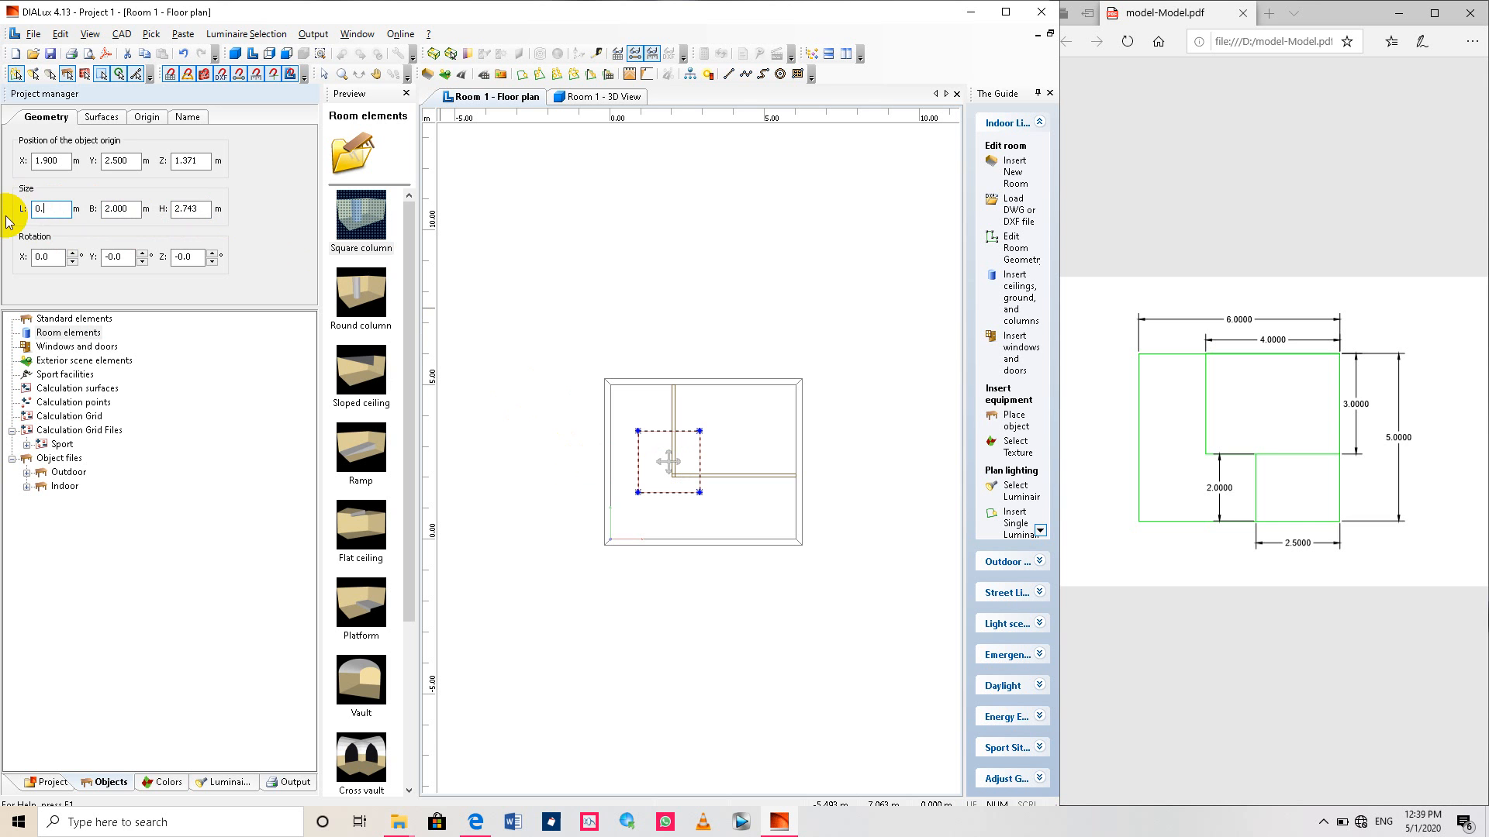
type("100")
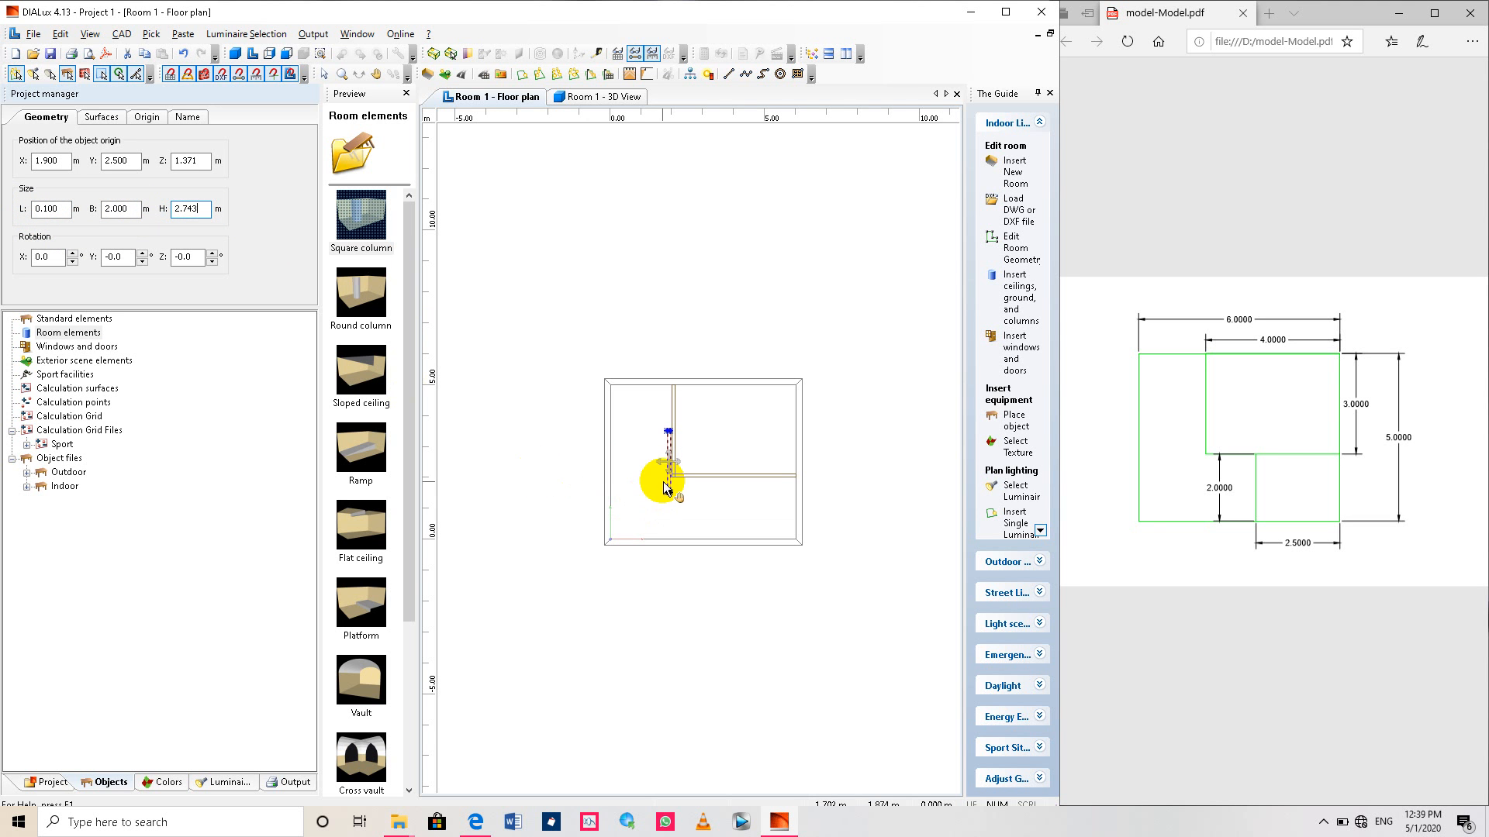
Move the new partition between wall01 and the room's lower wall, to about X 3.32 m and Y 0.99 m.
left_click_drag(669, 463, 708, 510)
scroll(707, 512, "up", 3)
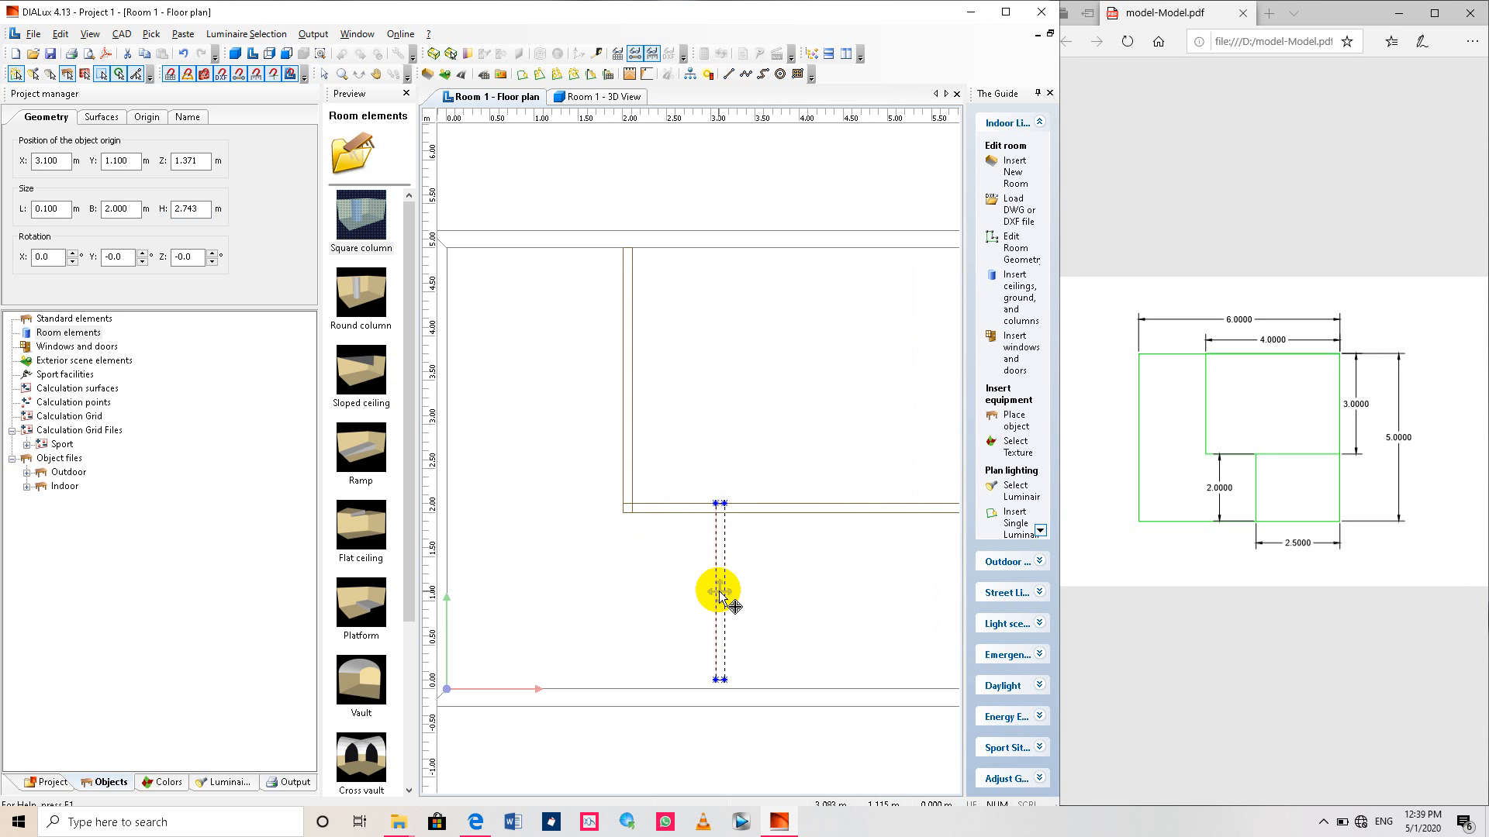
left_click_drag(719, 591, 741, 599)
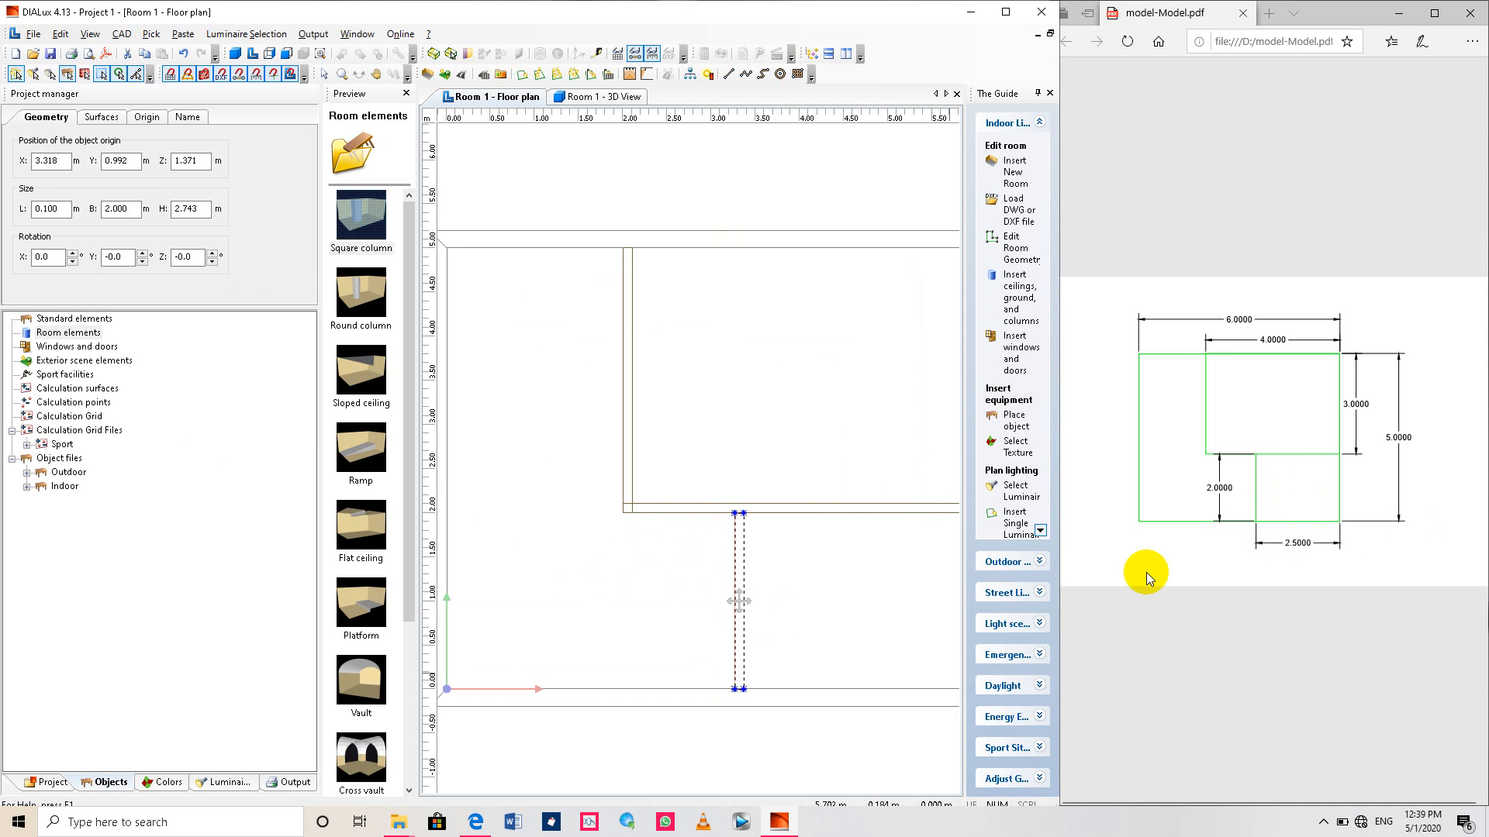
Set the new partition's X position to 2.5 m.
scroll(922, 651, "down", 2)
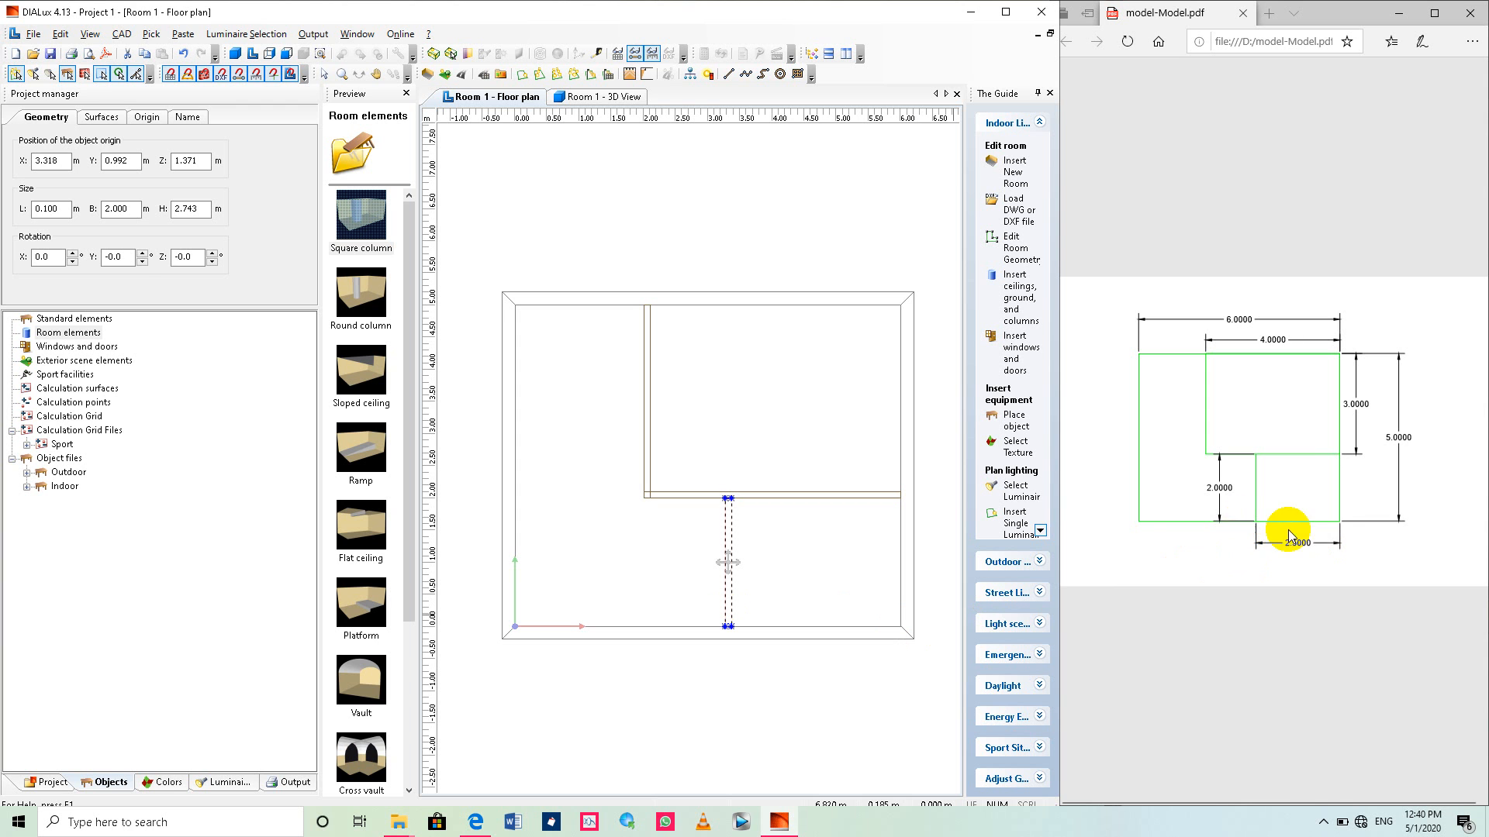
double_click(70, 160)
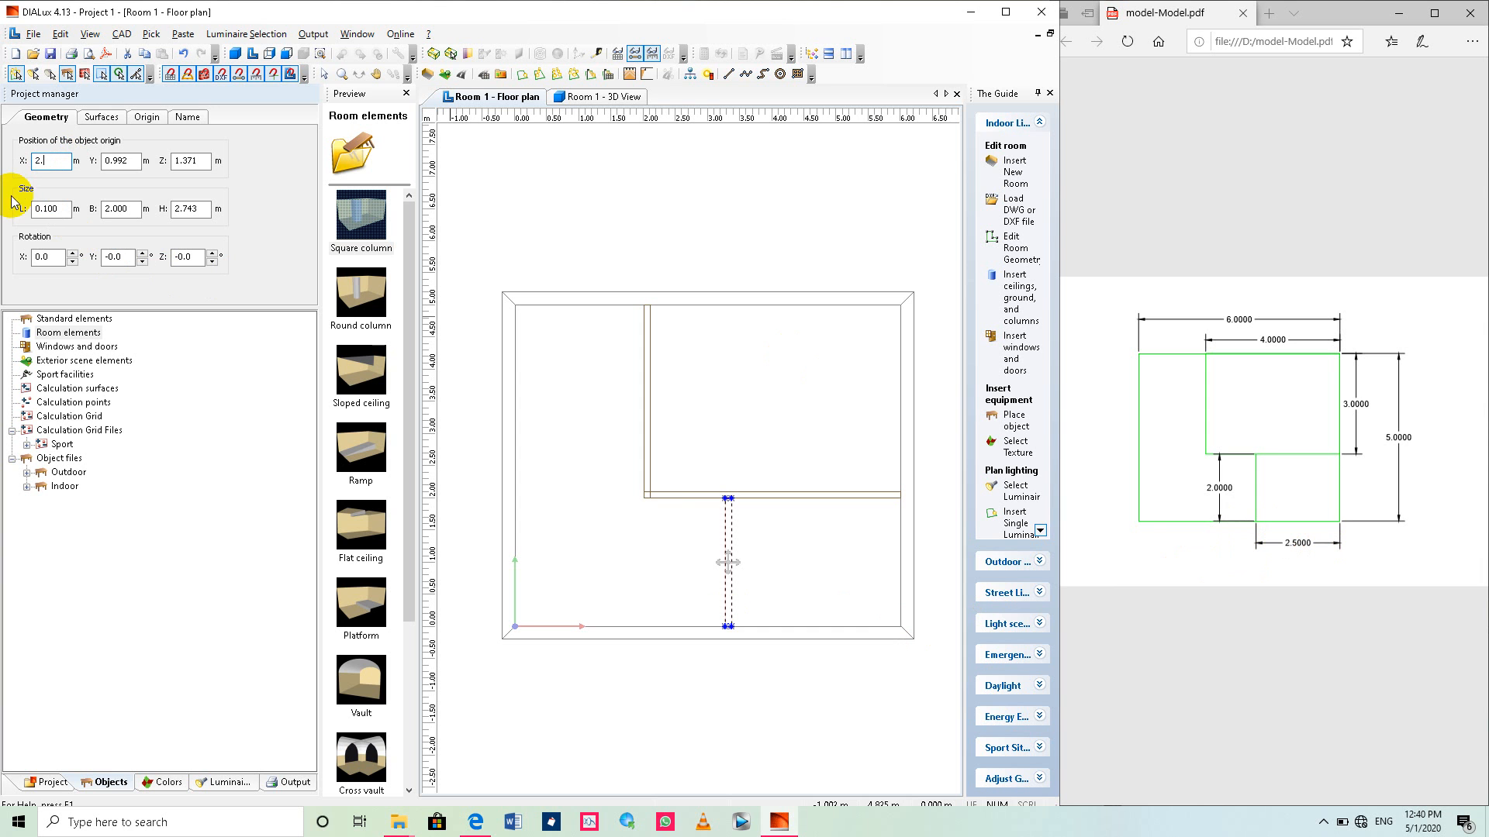
left_click(131, 161)
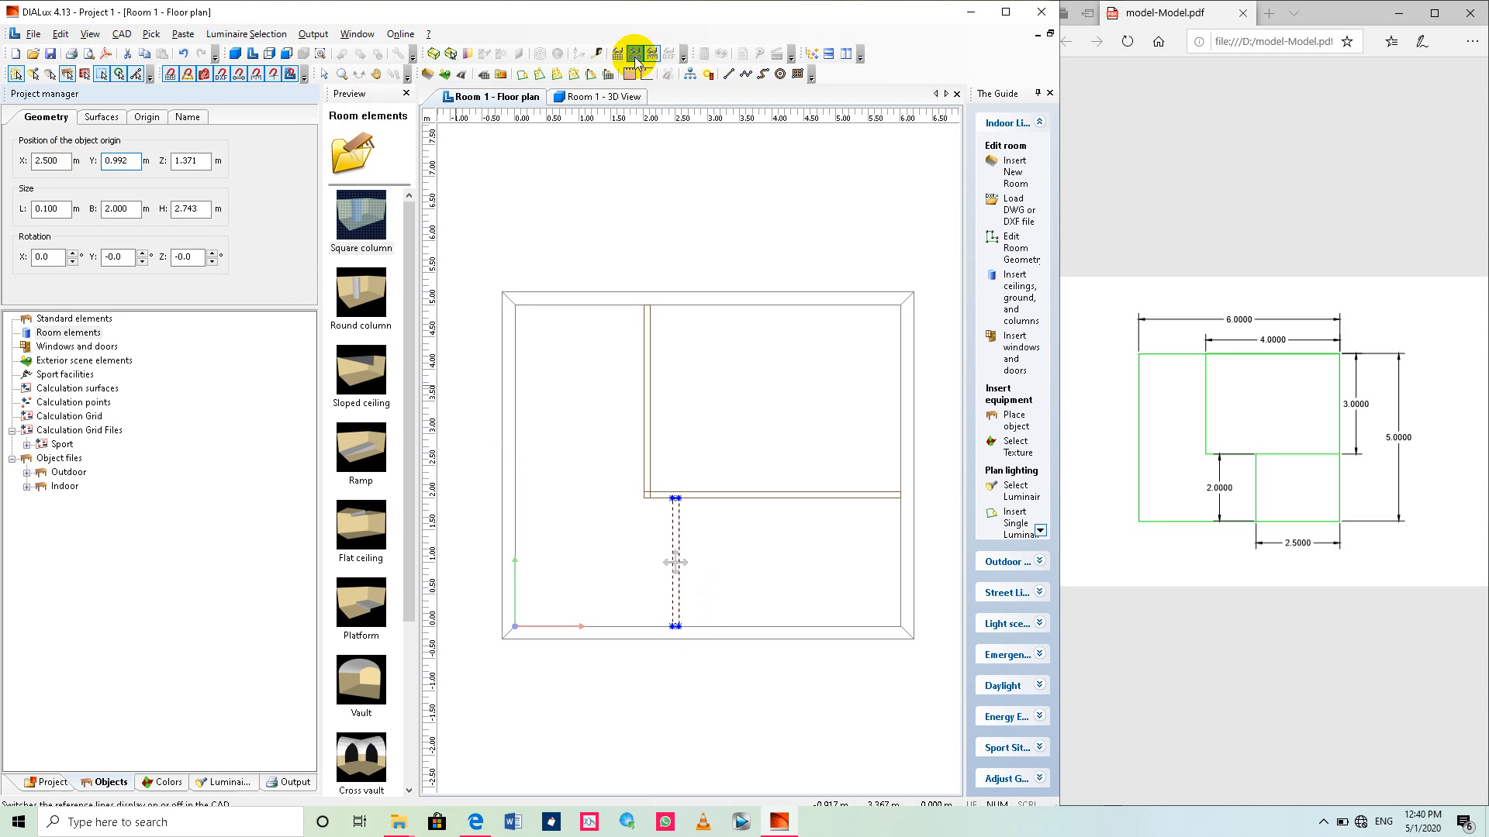
Measure the distance from the room's lower-right inner corner to the near face of the new partition.
left_click(598, 54)
scroll(891, 620, "up", 2)
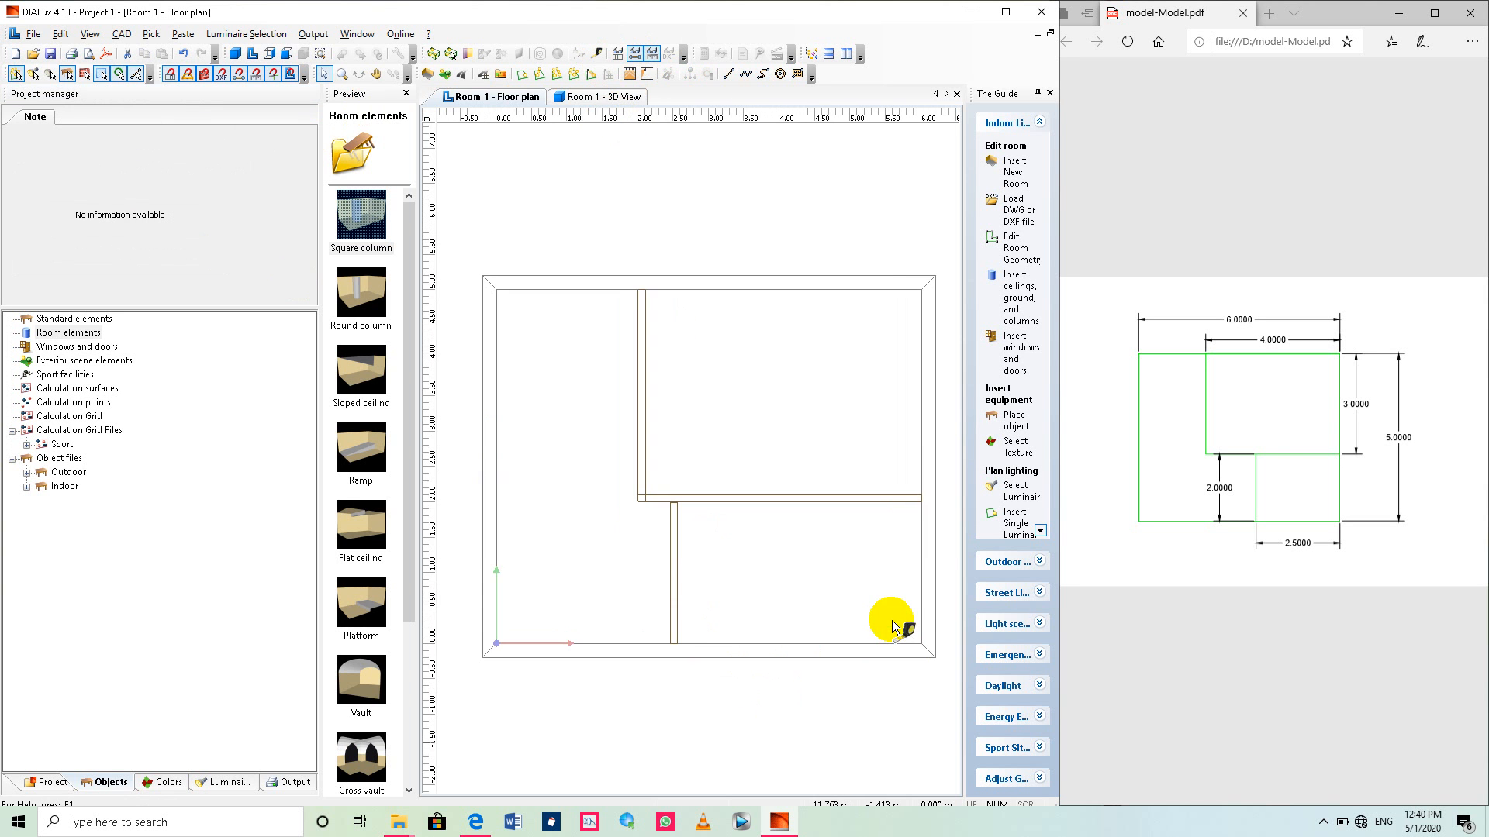
middle_click_drag(863, 626, 754, 572)
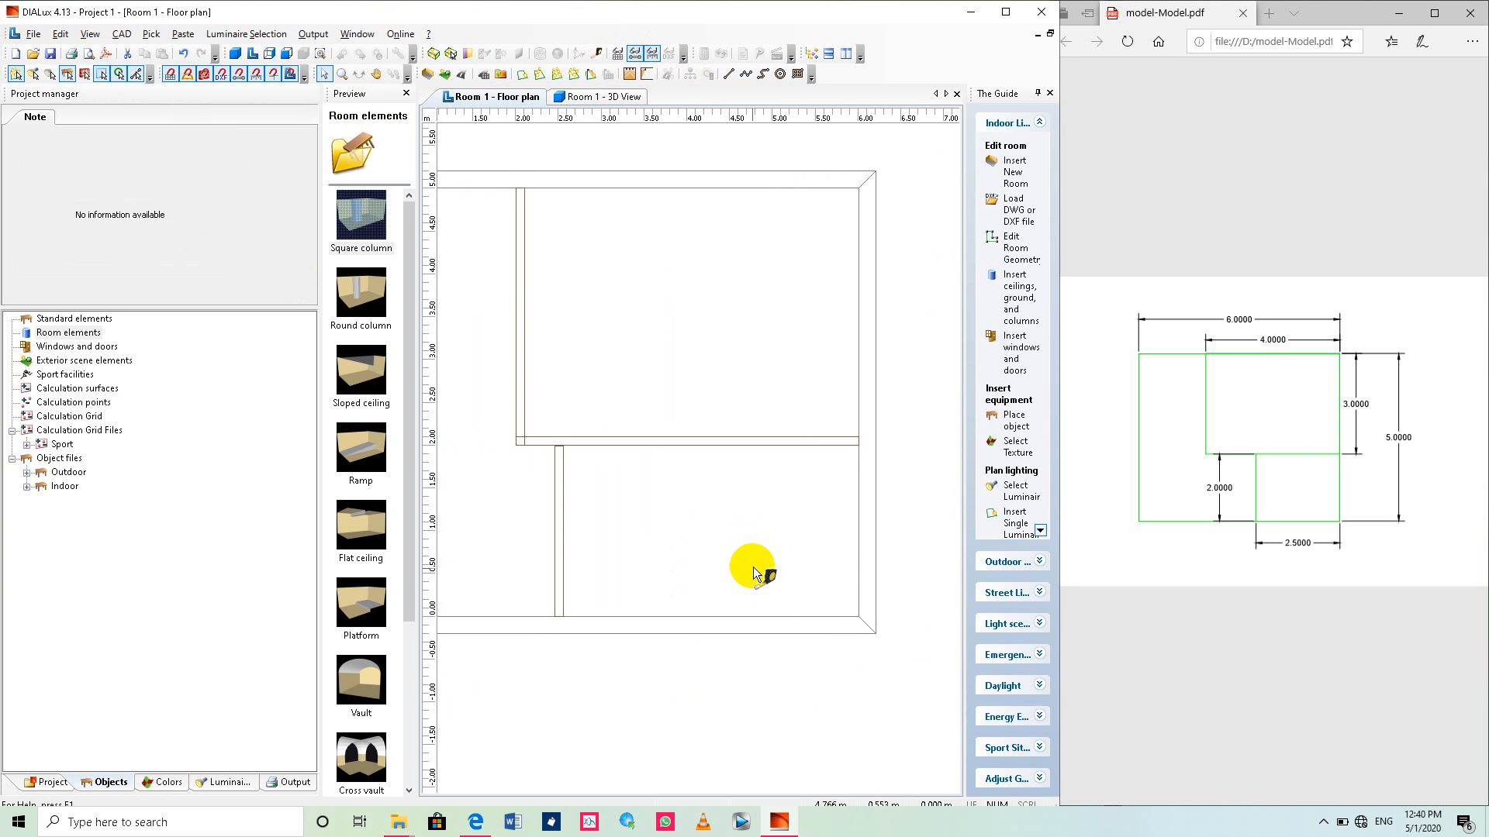
left_click(859, 618)
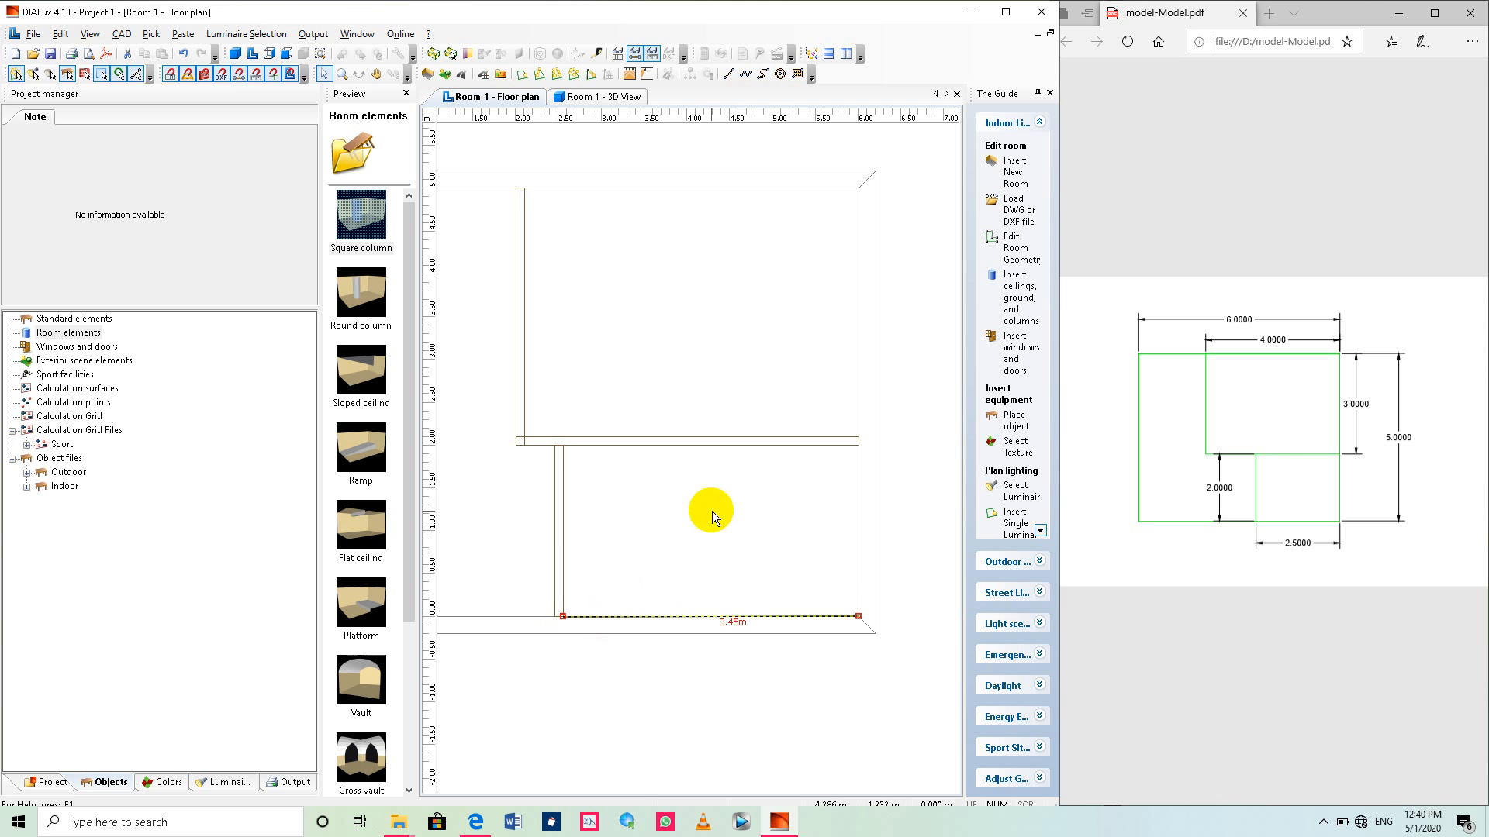
Select the unnamed square column from the room elements and move it towards the right wall, to about X 3.25 m.
left_click(550, 520)
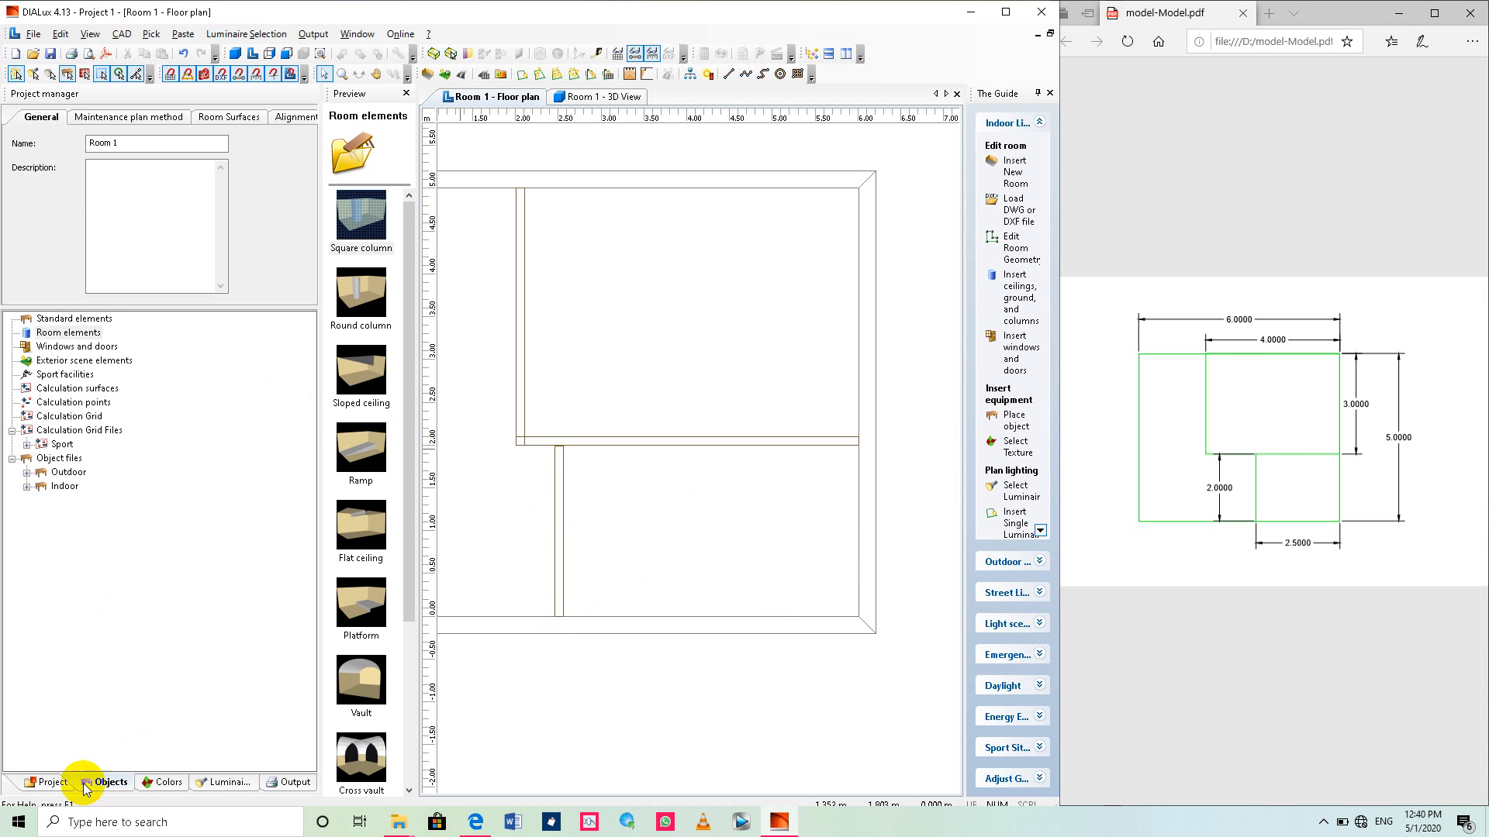
left_click(43, 782)
left_click(75, 558)
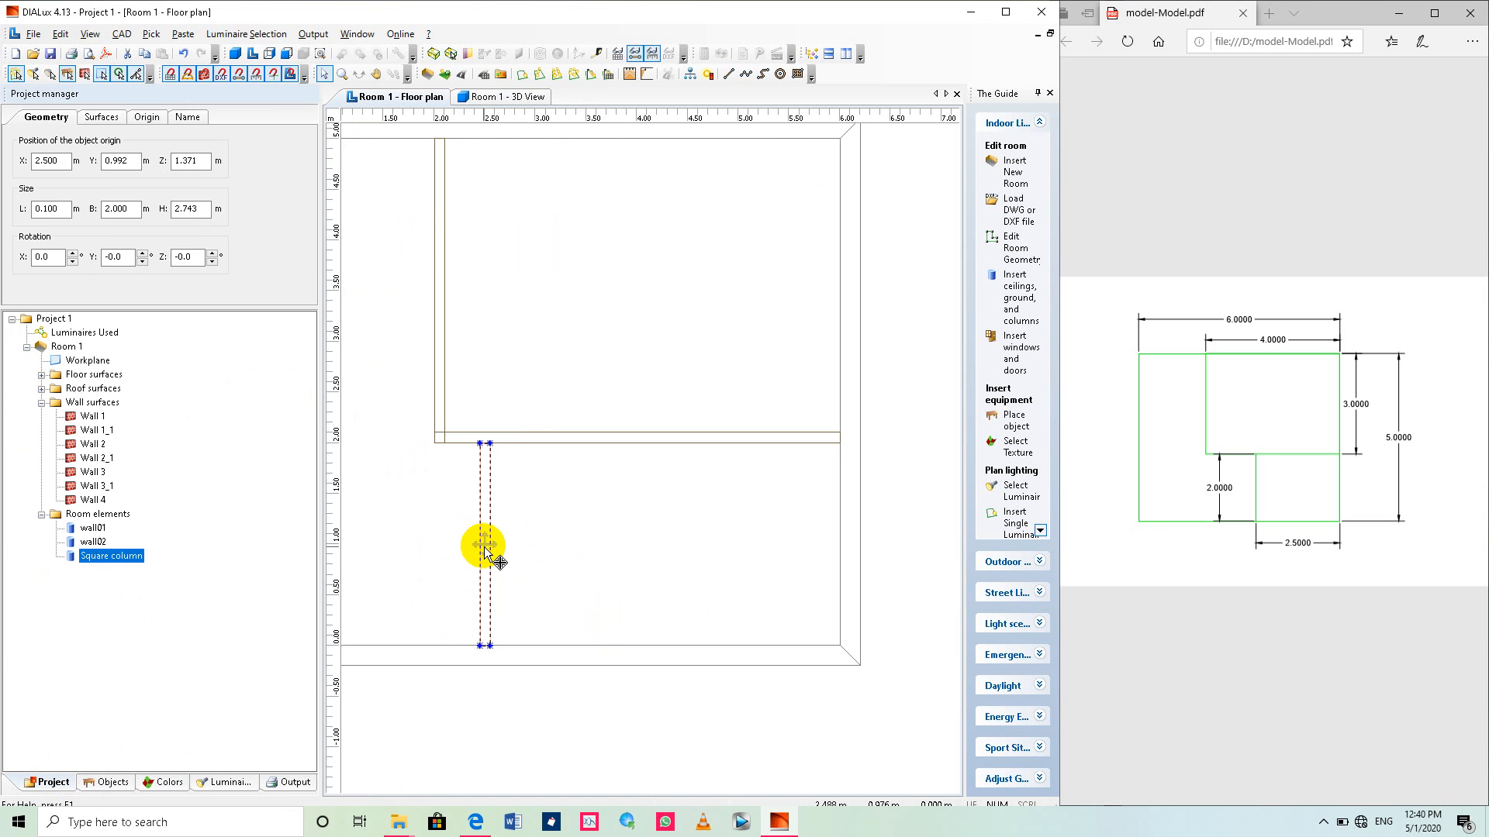
left_click_drag(485, 550, 560, 553)
scroll(643, 592, "up", 1)
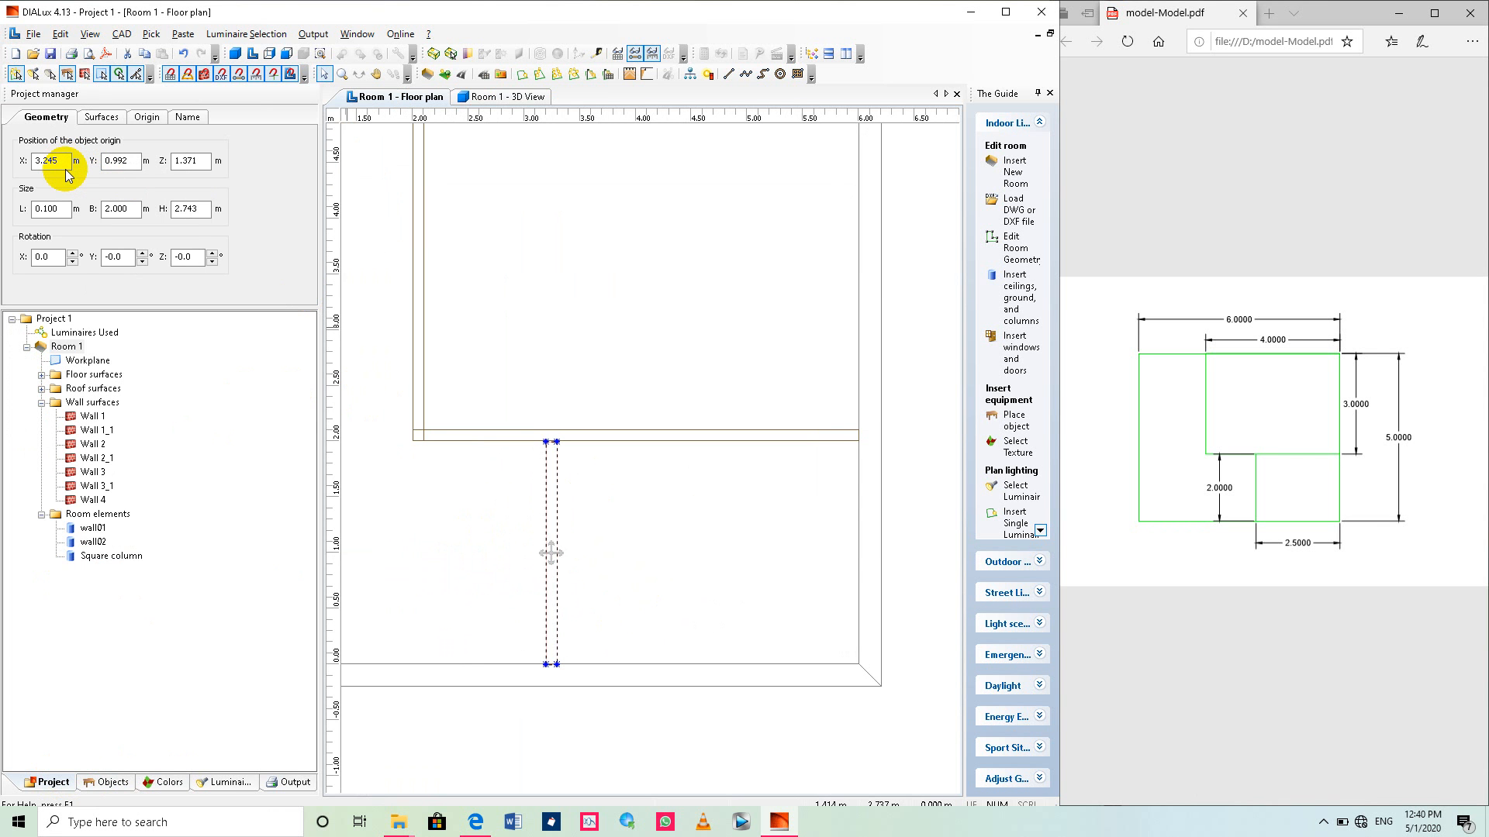
Set the unnamed partition's X position to 3.5 m.
scroll(461, 462, "down", 2)
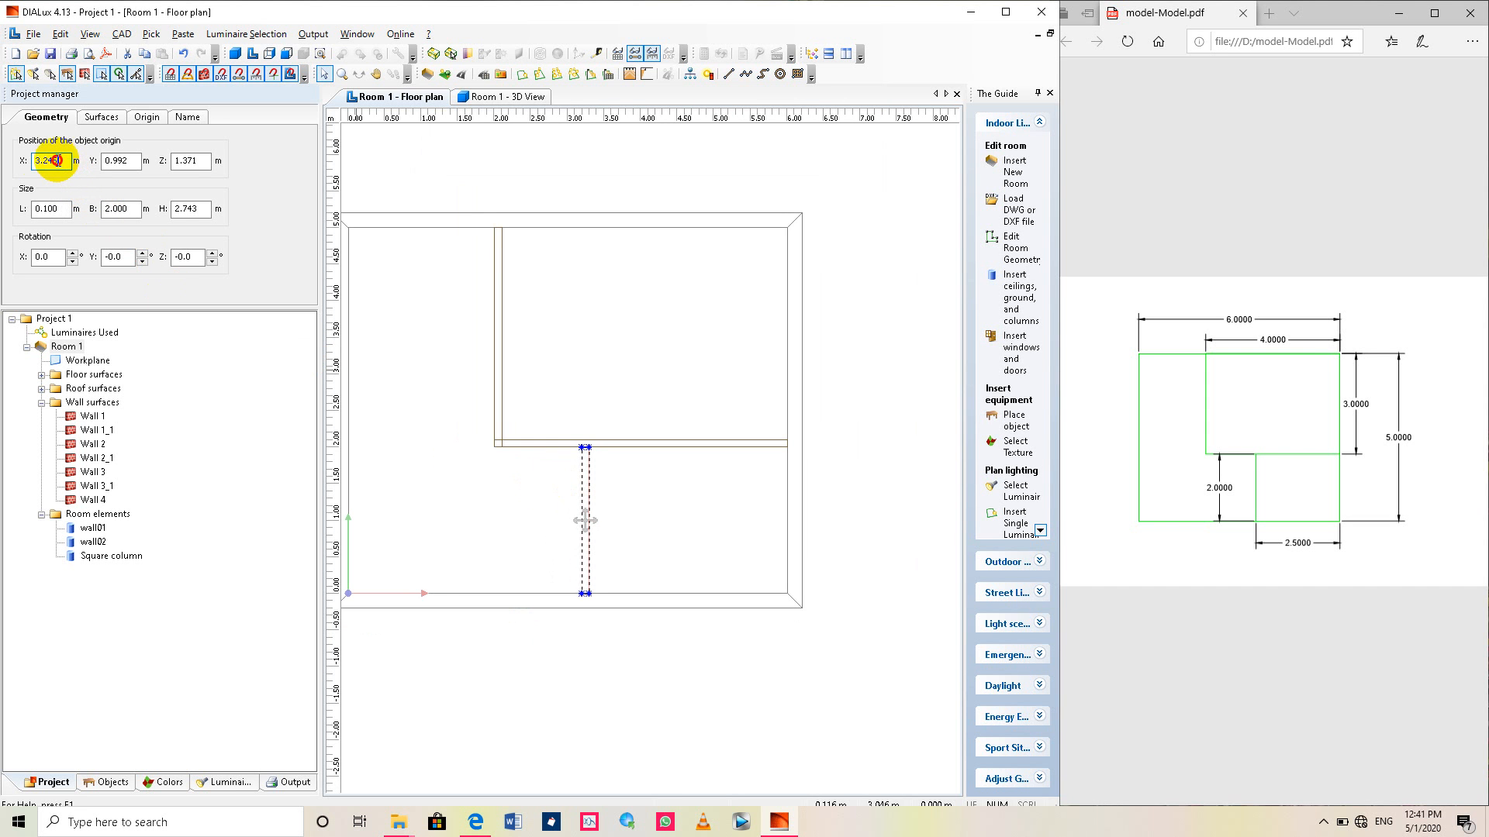
left_click_drag(59, 161, 42, 161)
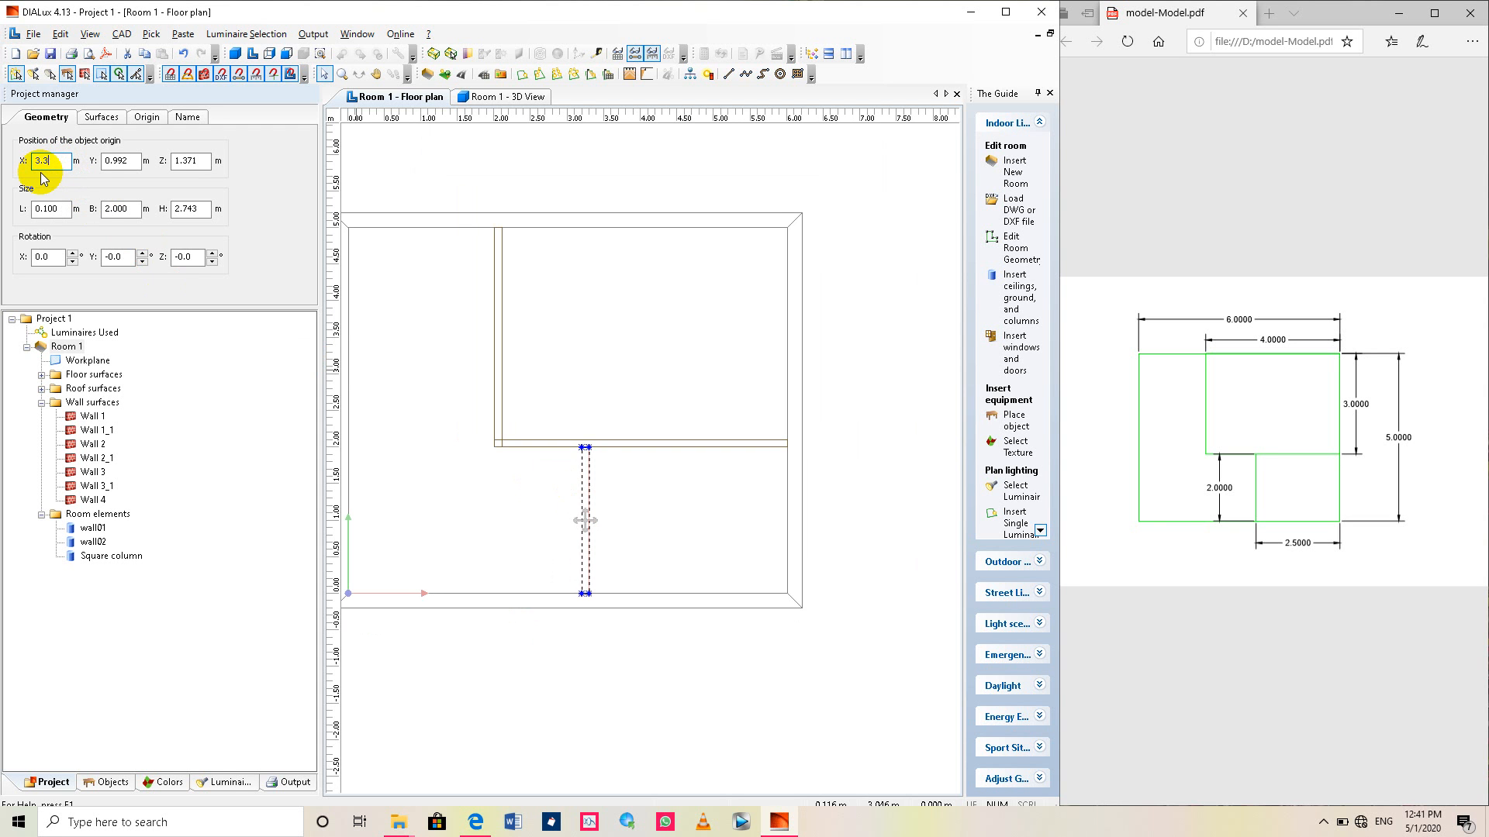
type("5")
left_click(137, 163)
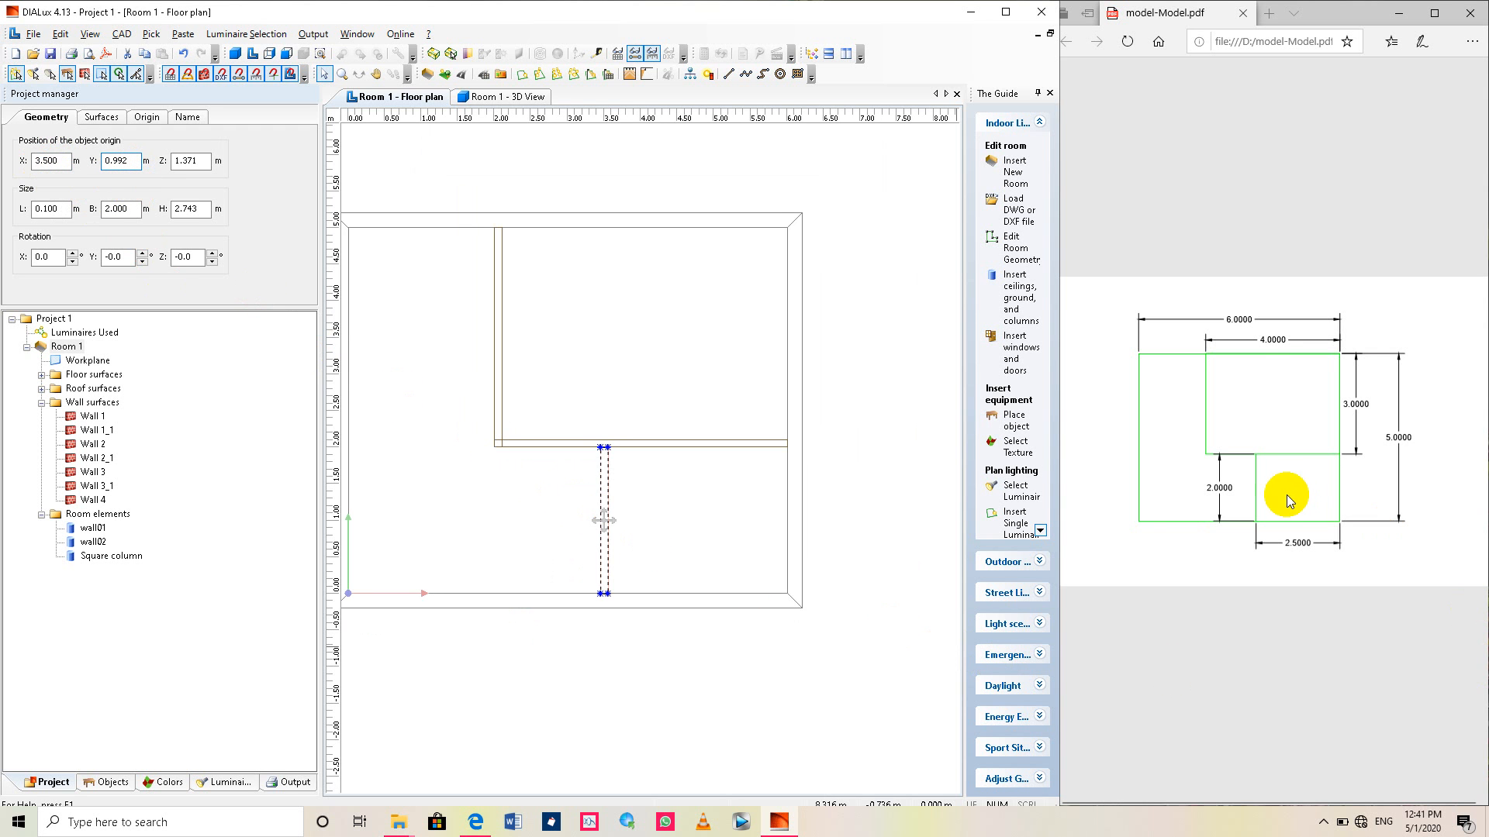
Measure the gap along the lower wall between the moved partition and the room's lower-right inner corner.
scroll(824, 481, "down", 4)
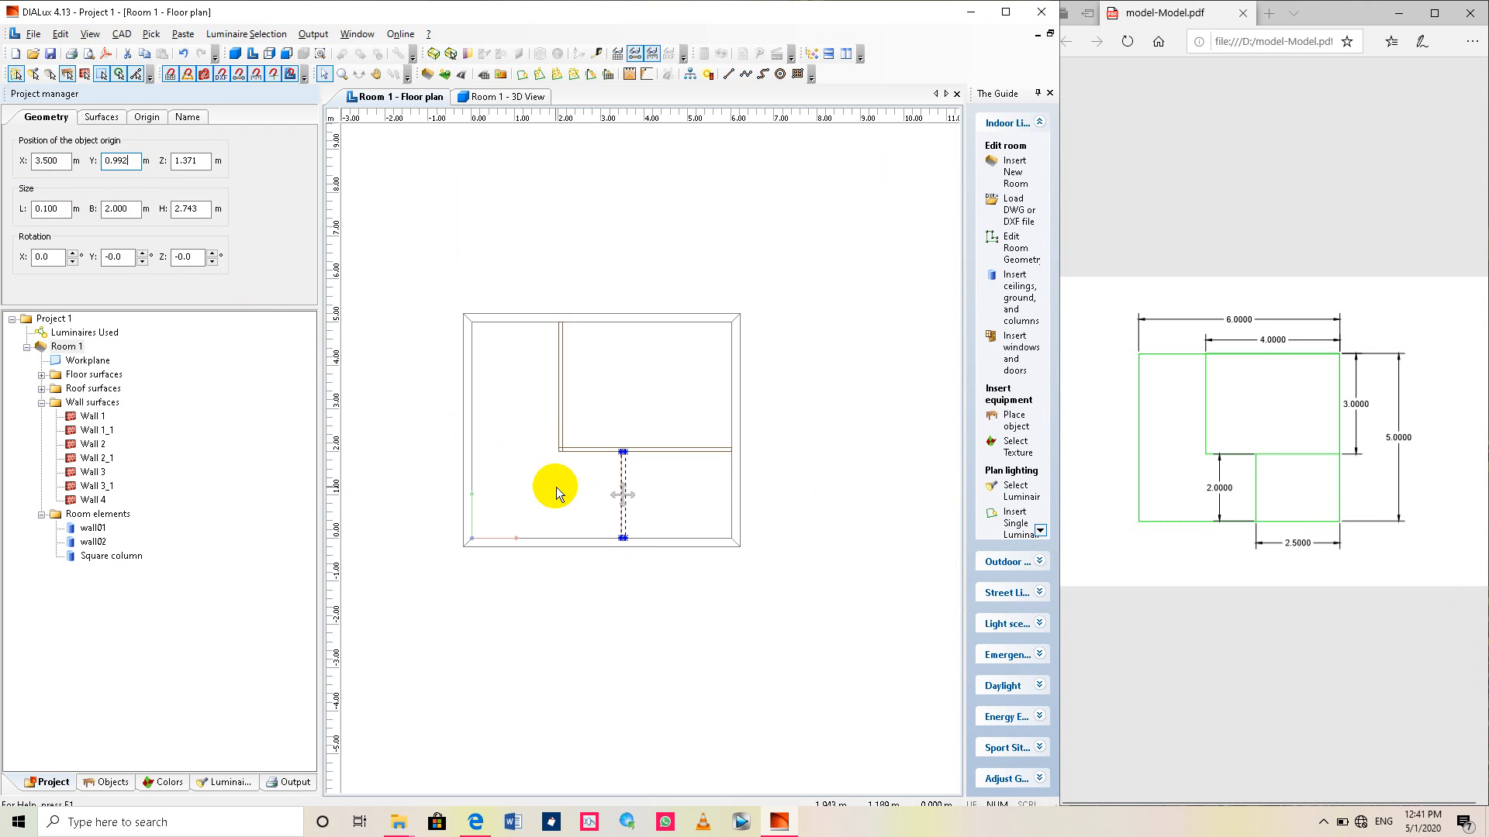
left_click(597, 53)
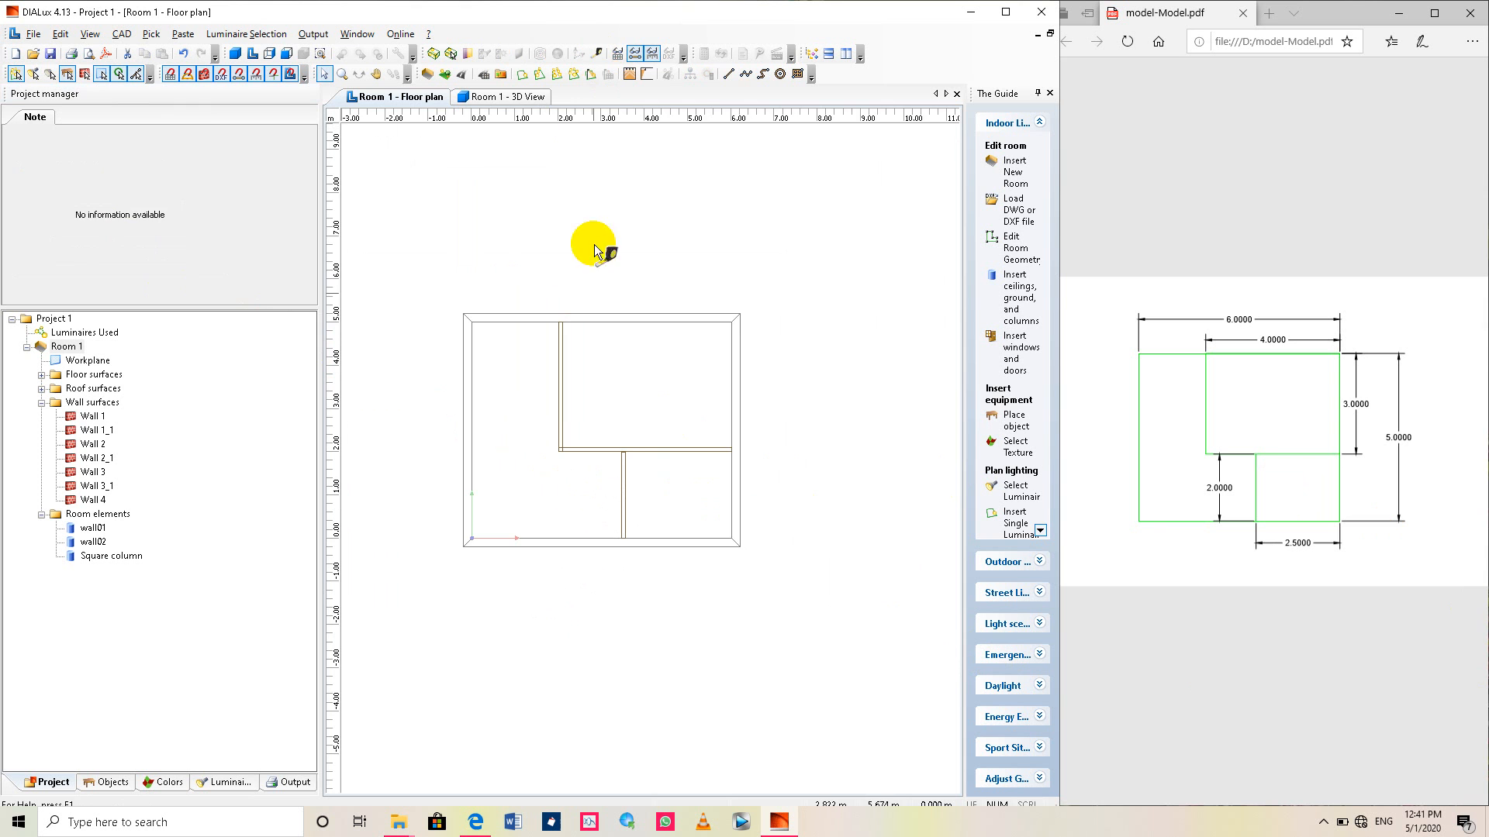
scroll(656, 478, "up", 1)
scroll(762, 603, "up", 1)
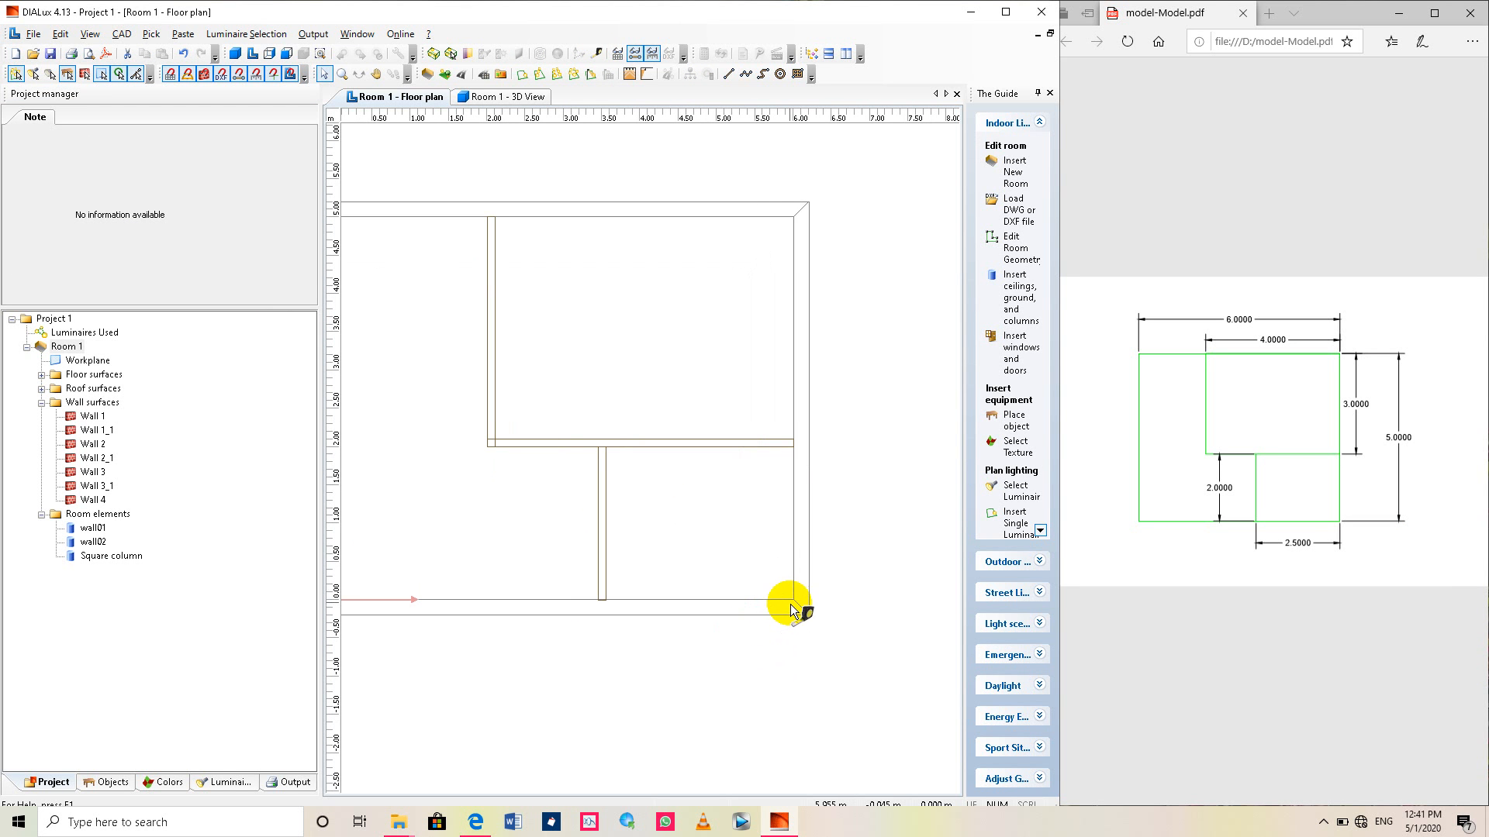
left_click(792, 603)
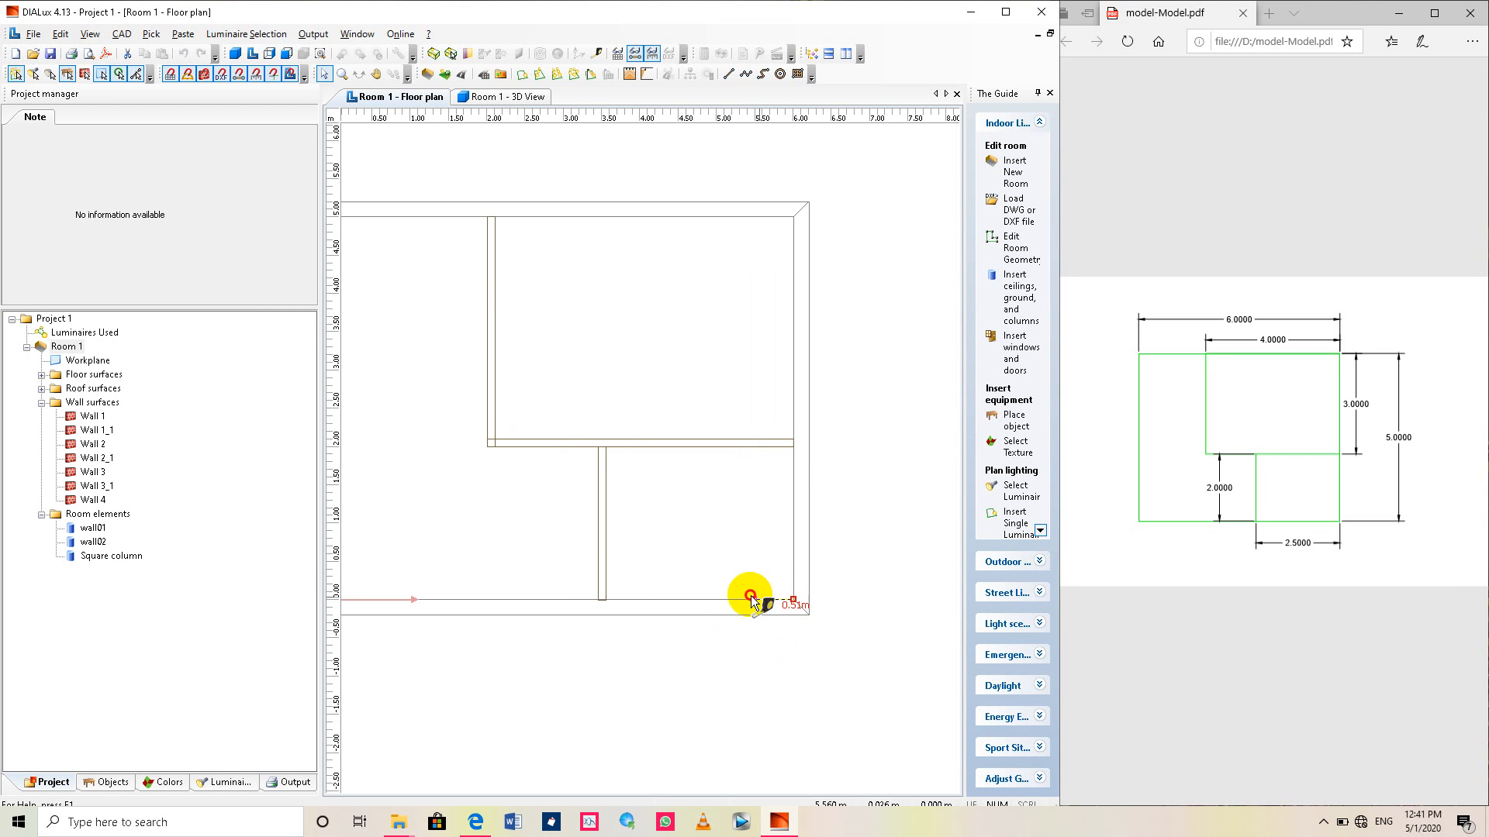
left_click(608, 599)
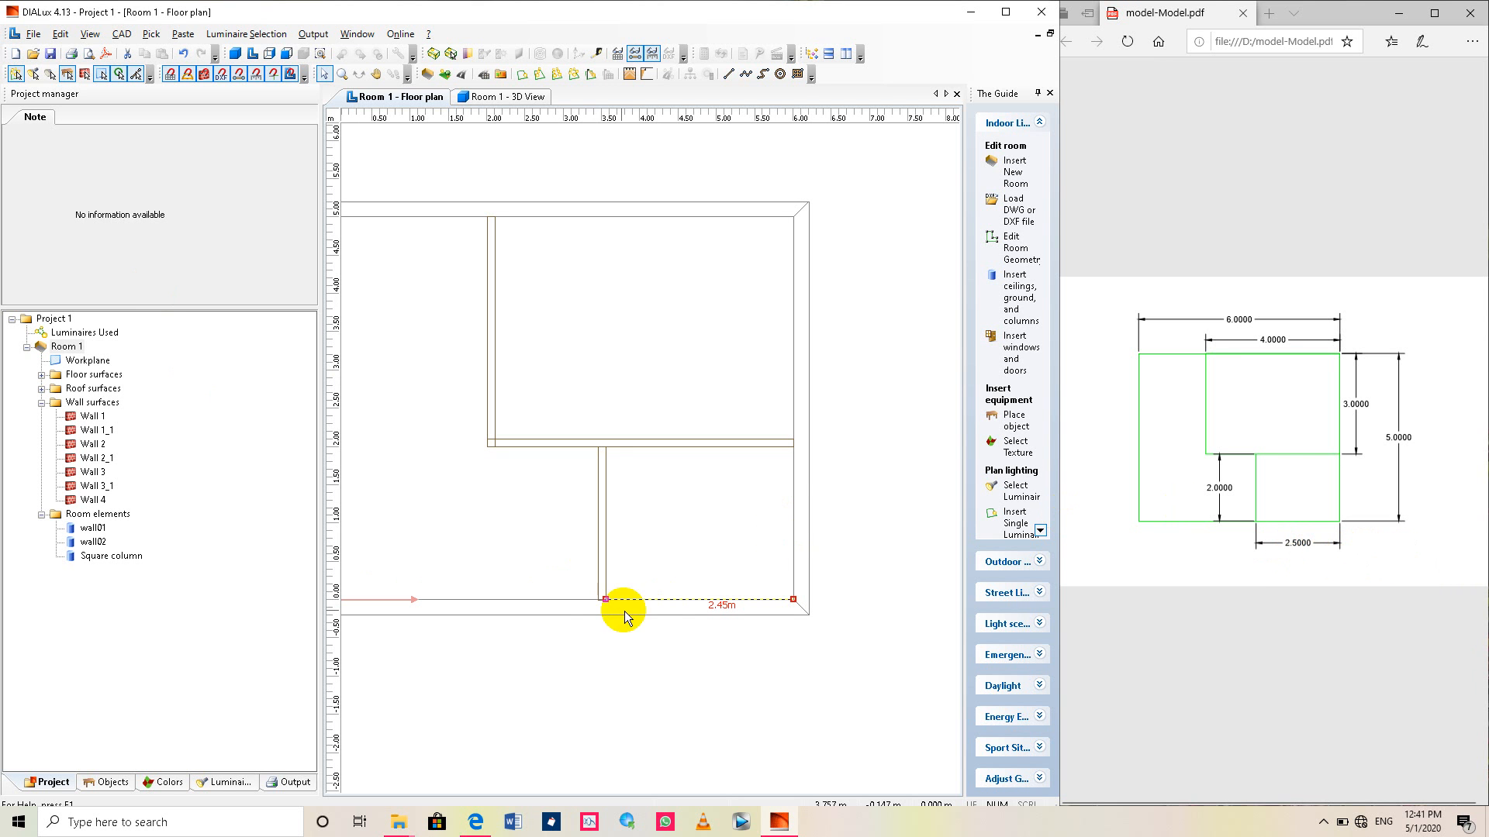
Reselect the unnamed square column from the room elements and set its X position to 3 m.
left_click(43, 781)
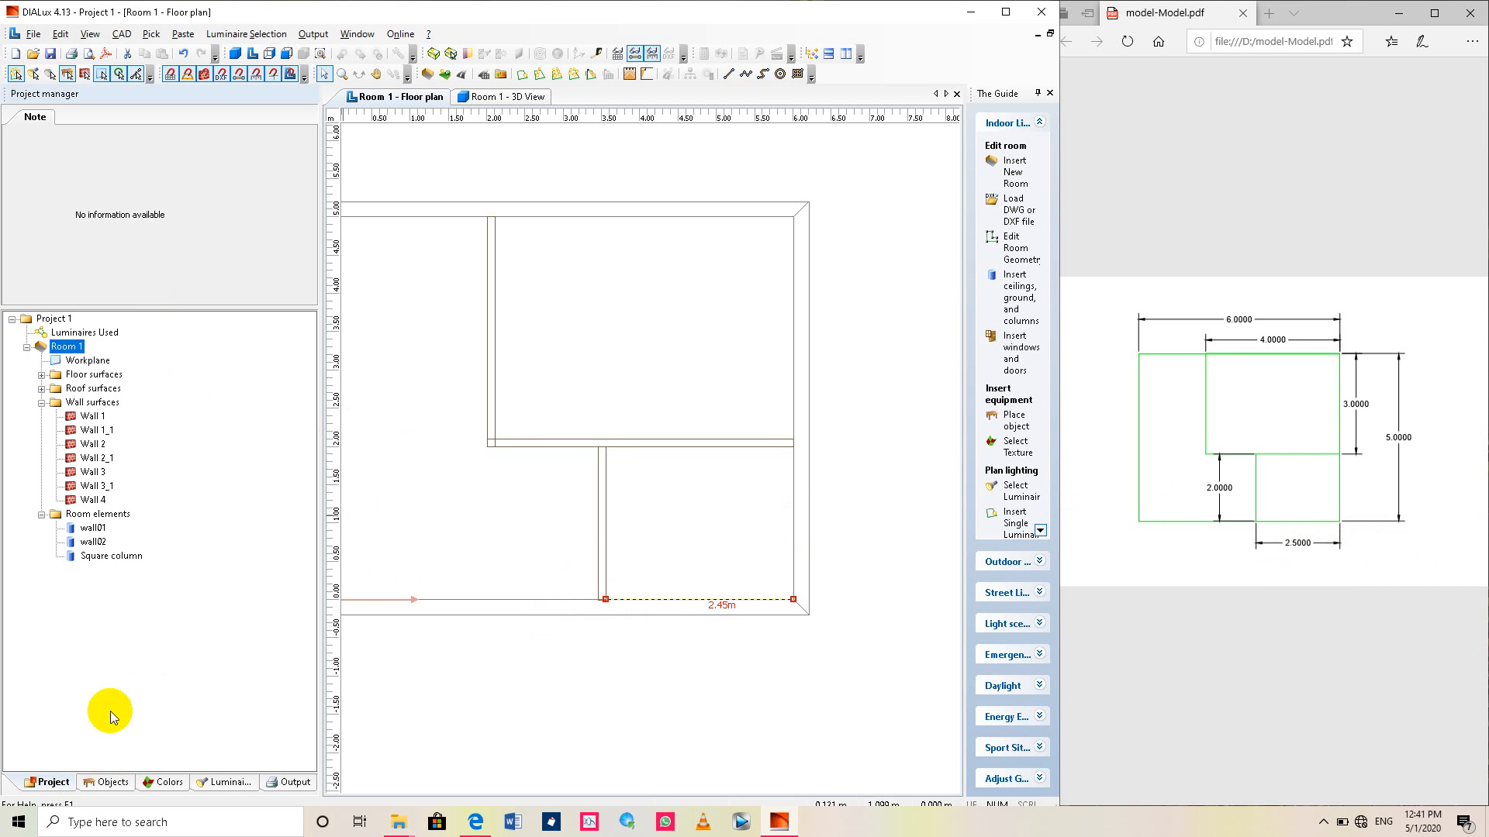
left_click(86, 555)
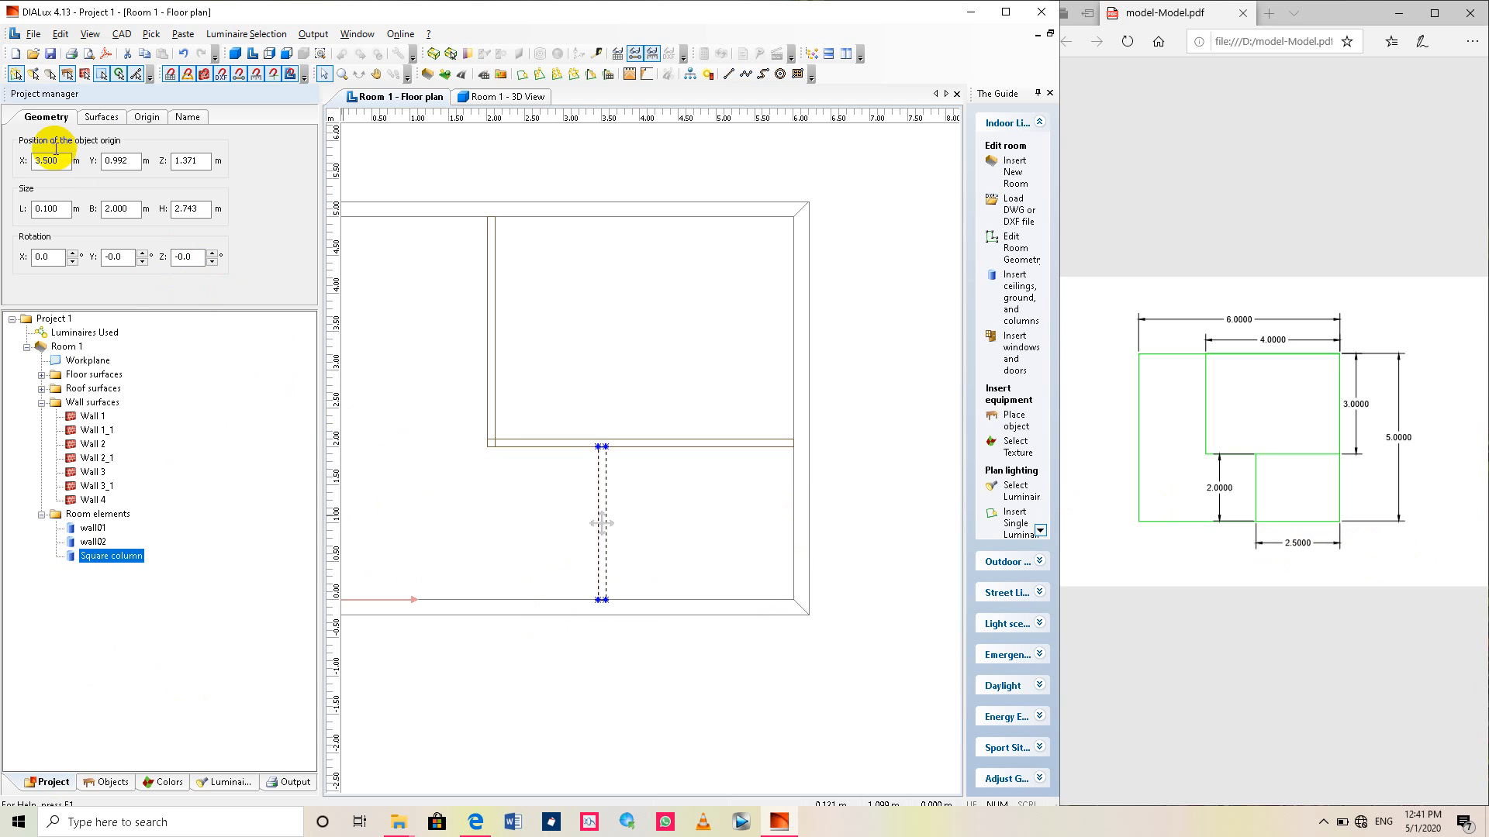
left_click(58, 160)
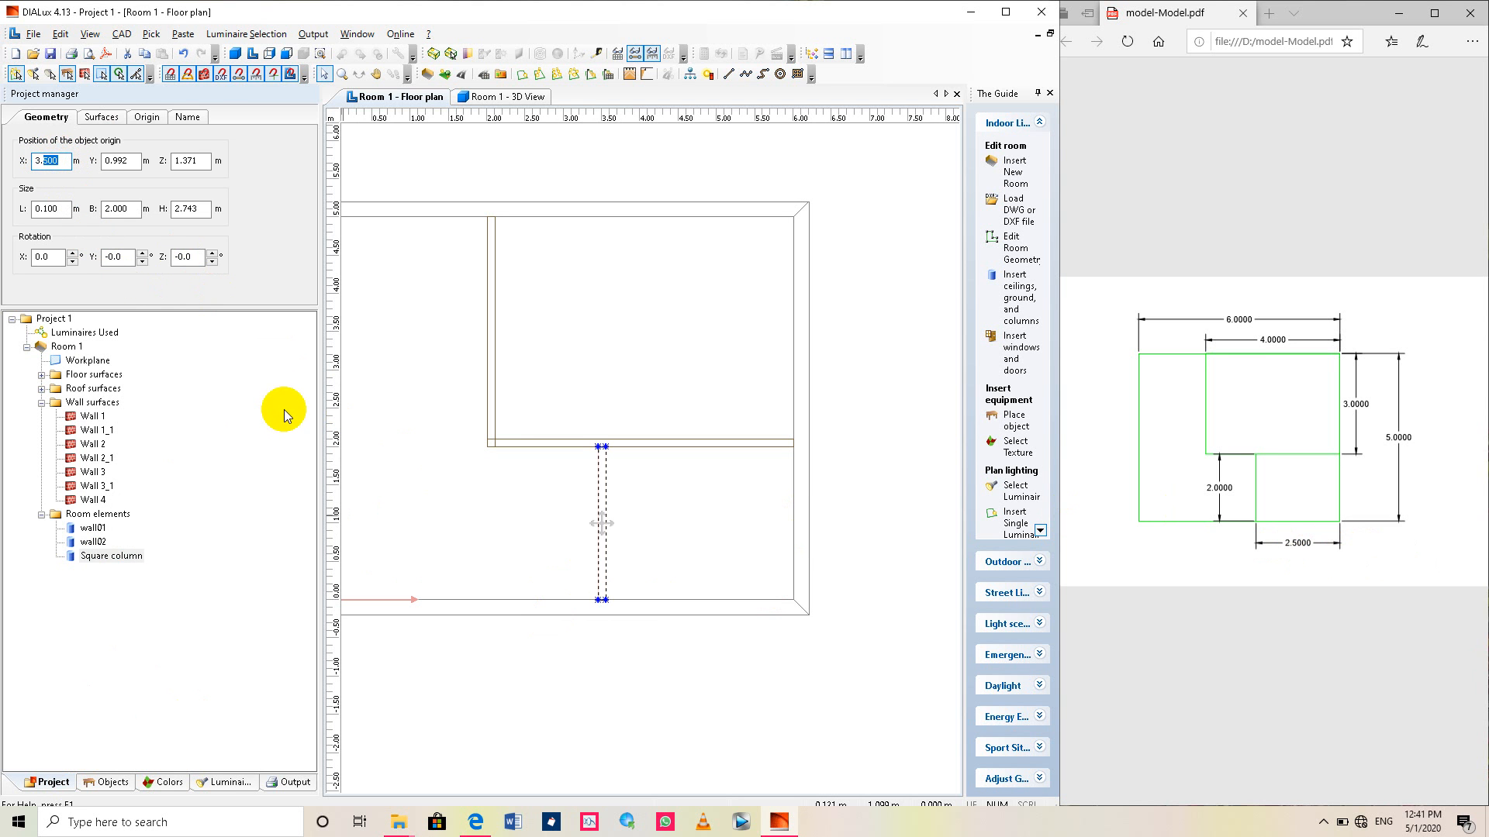
type("0")
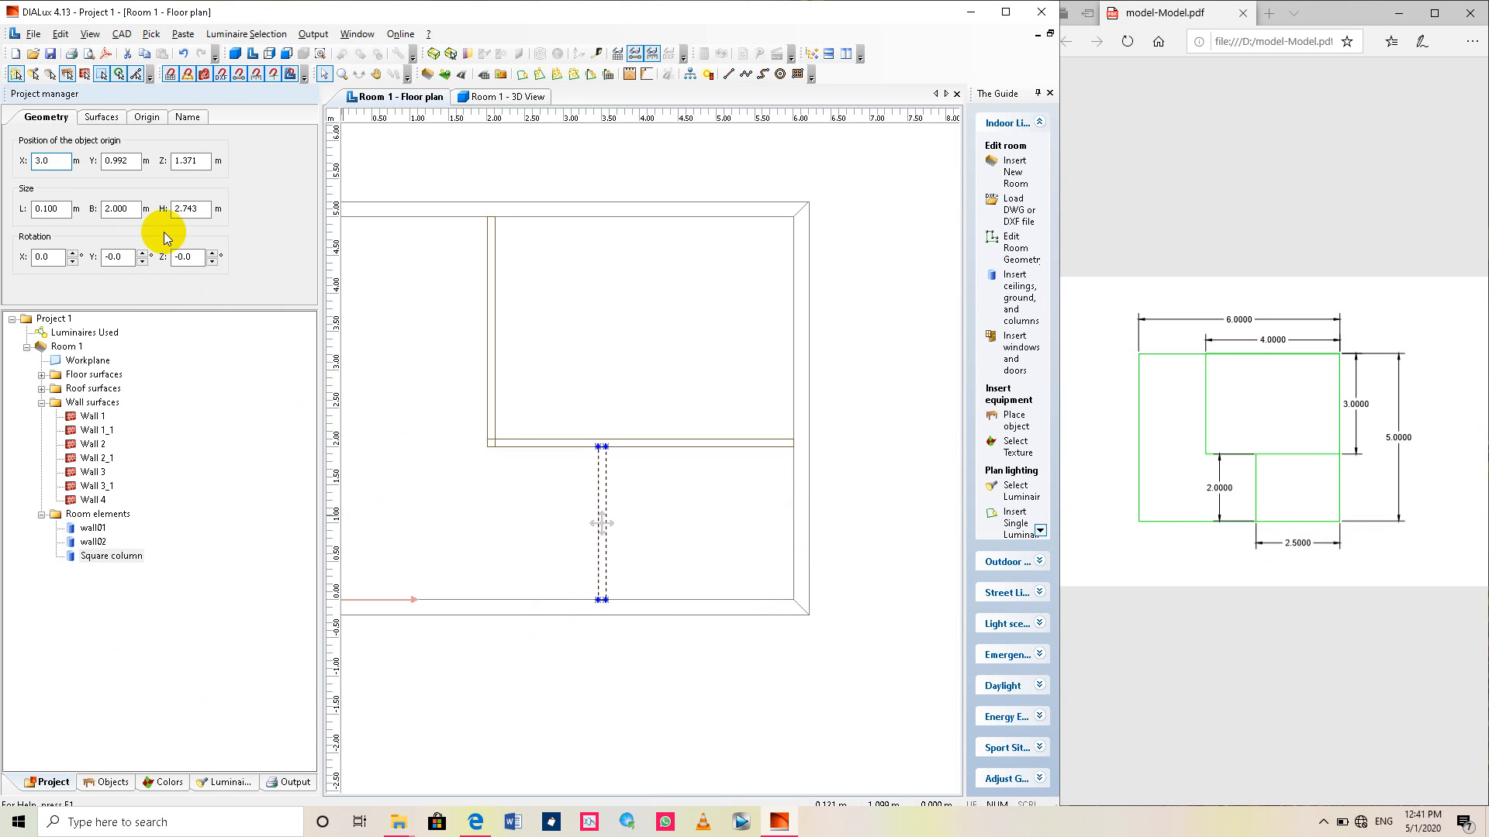
left_click(124, 159)
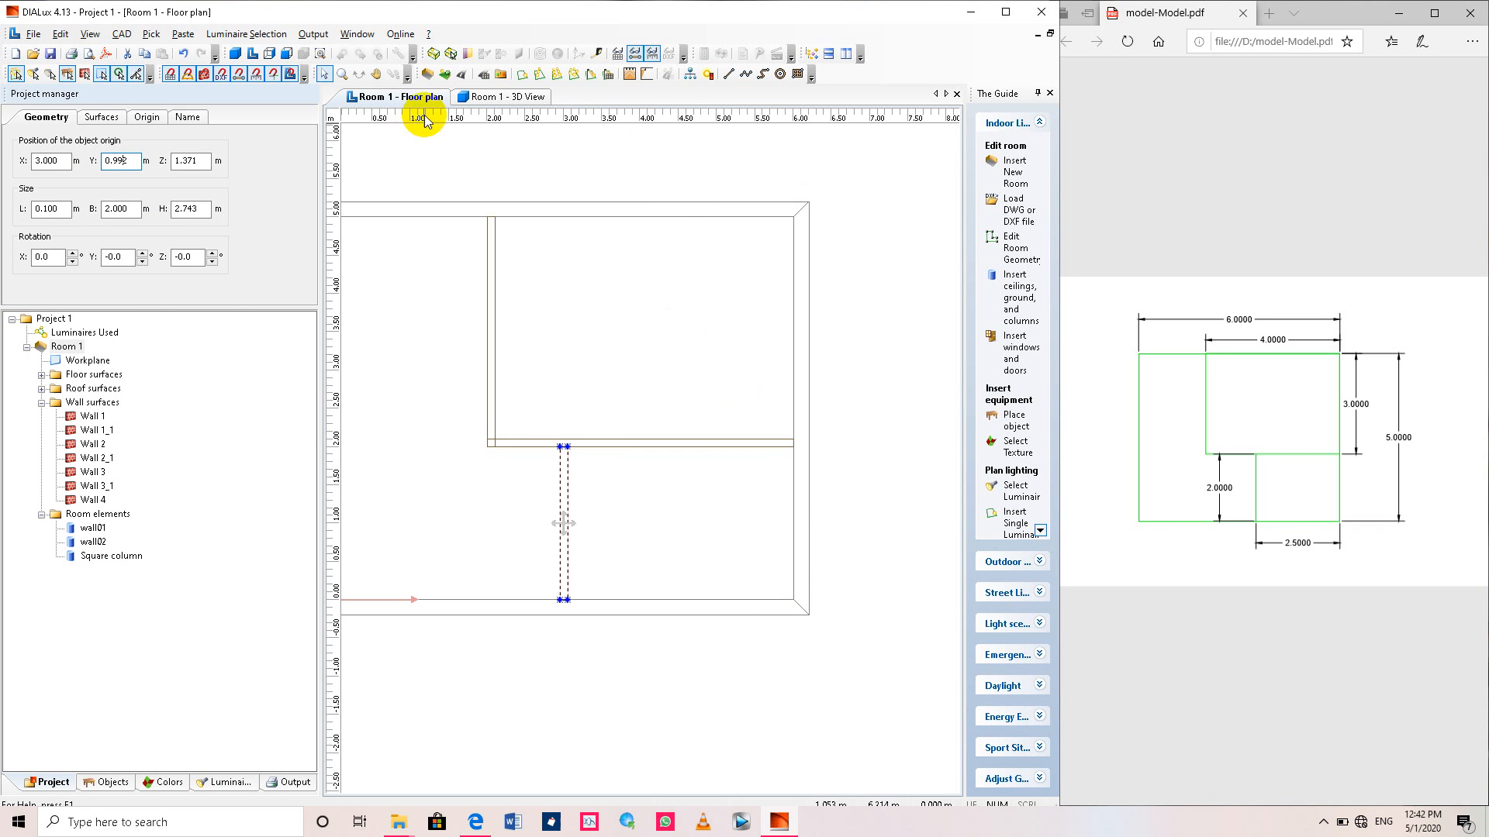
Measure the clear width along the lower wall again, from the right inner corner to the repositioned partition.
left_click(598, 53)
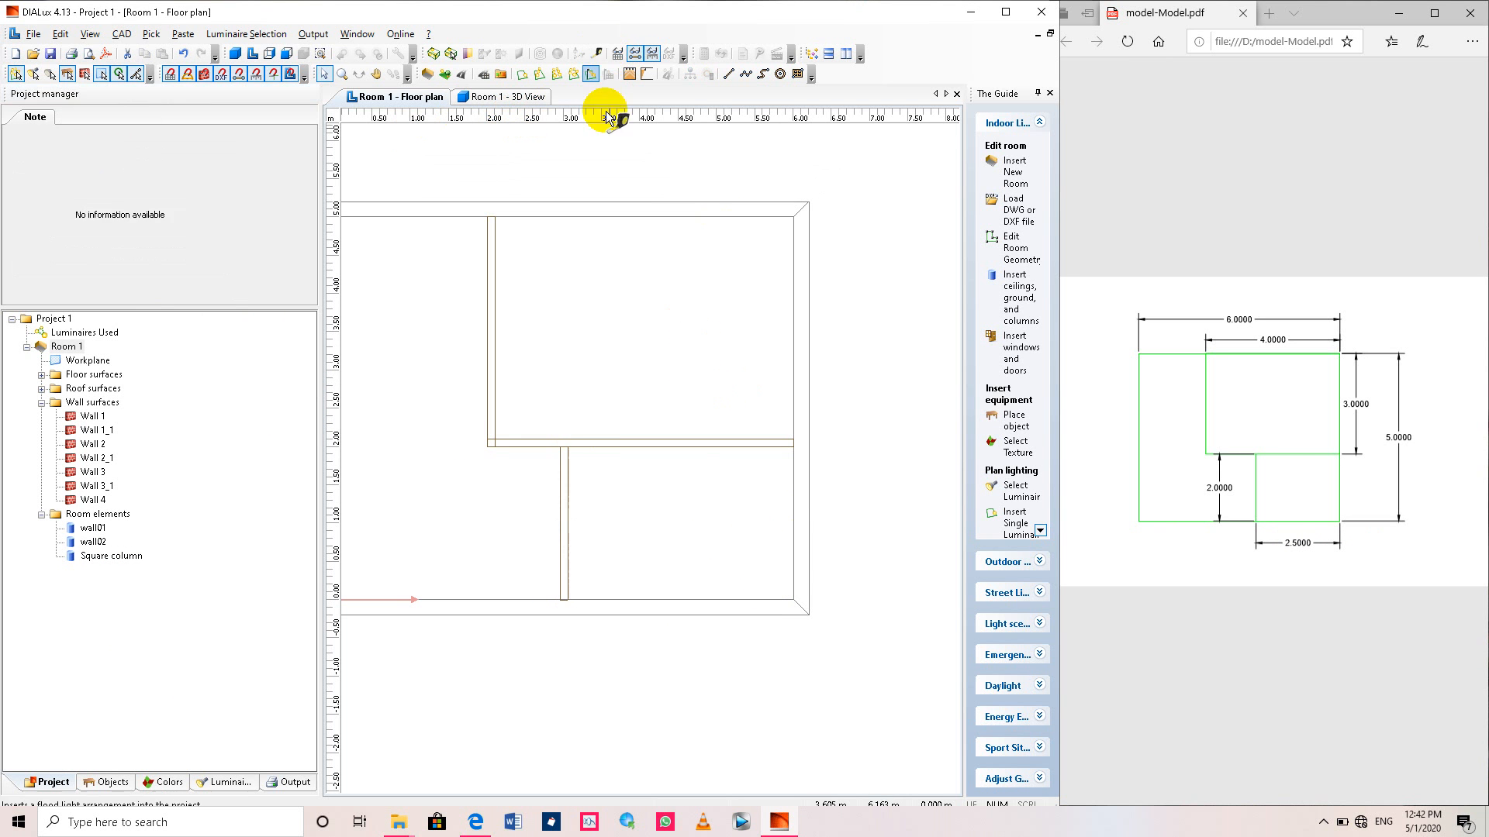
left_click(793, 599)
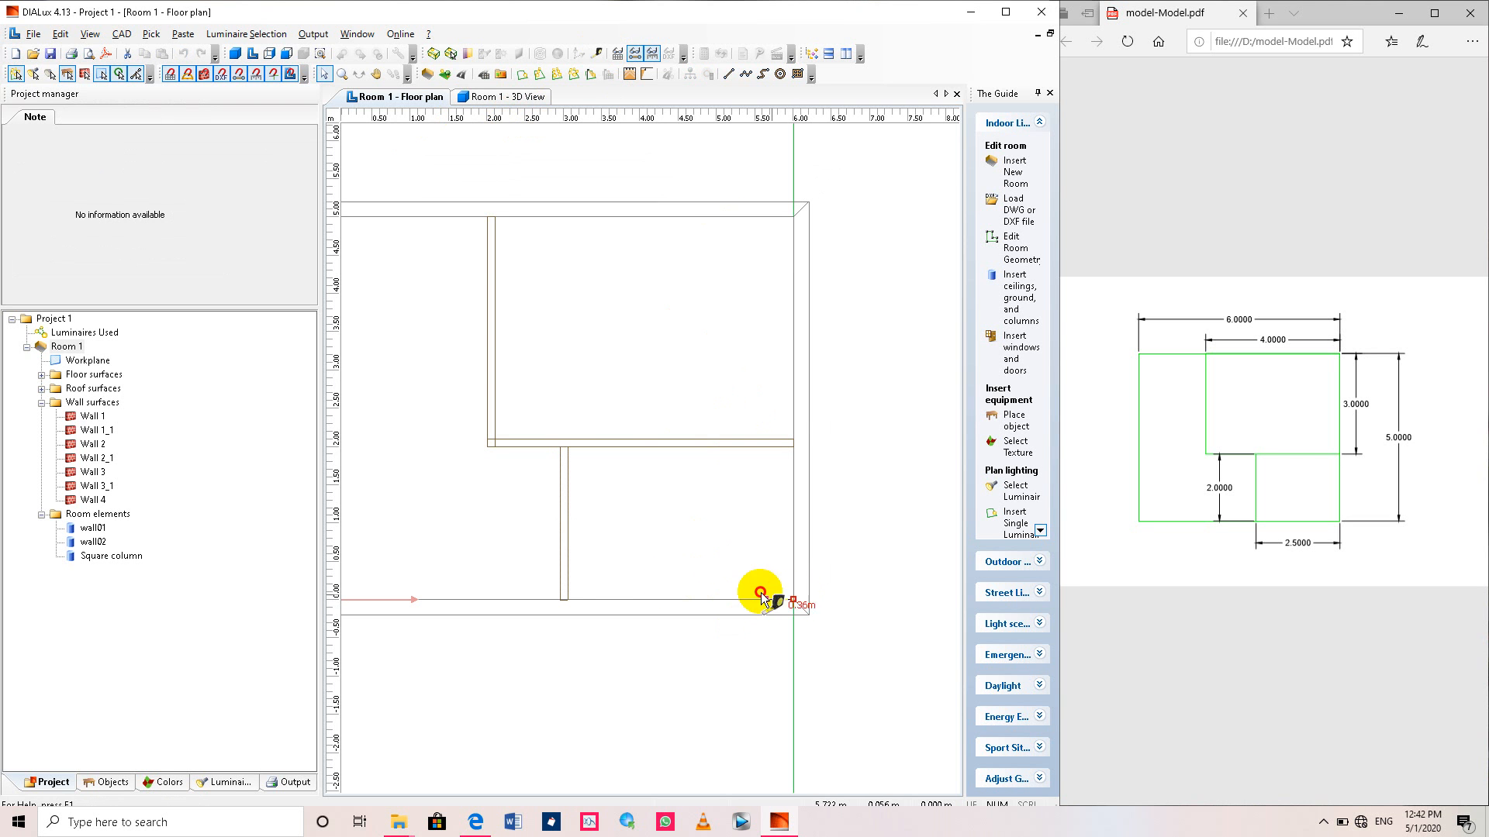
left_click(574, 600)
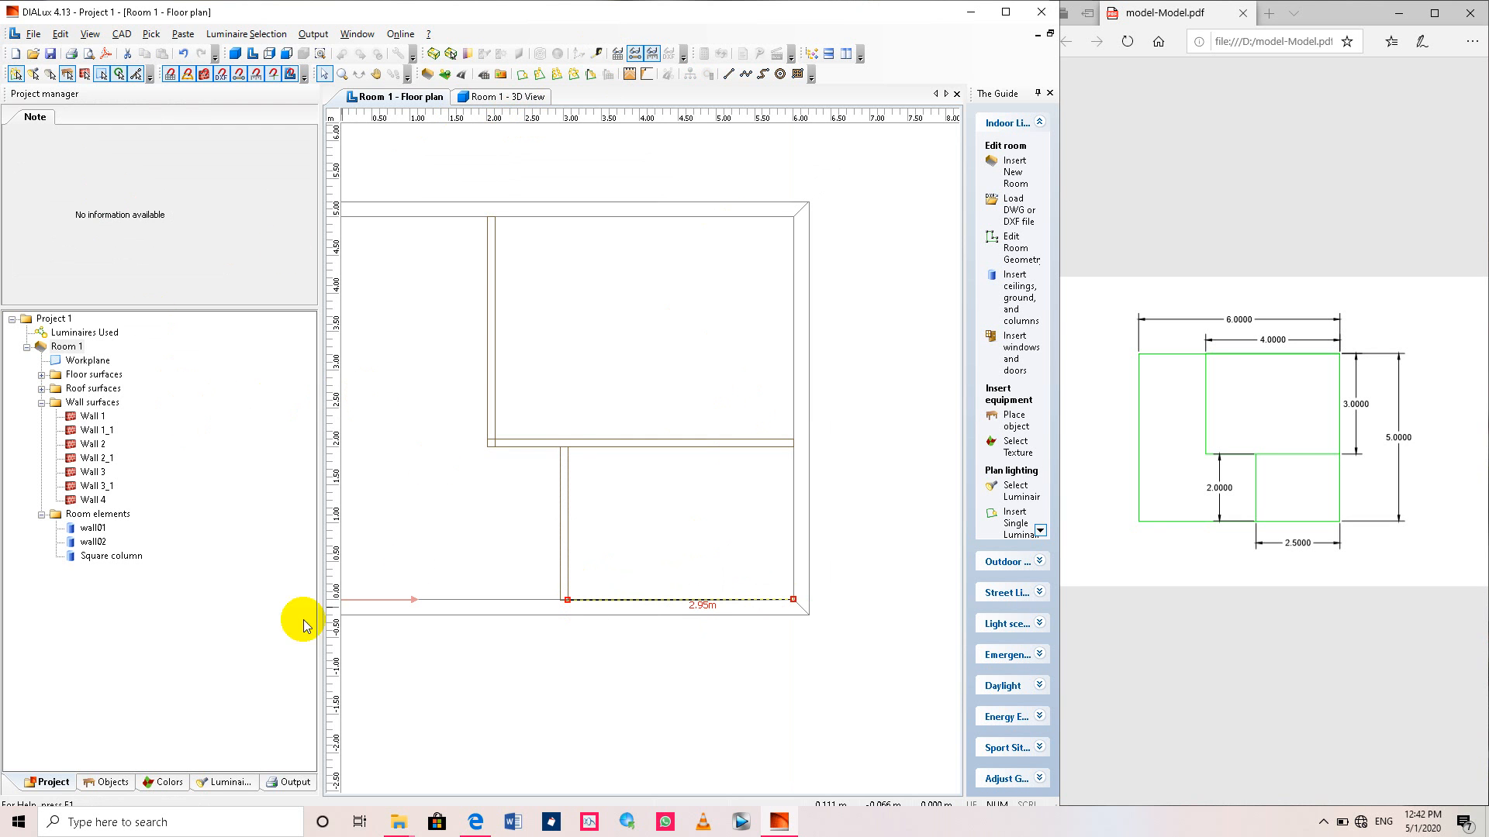
Reselect the unnamed square column from the room elements and shift it slightly right to X 3.05 m.
left_click(44, 782)
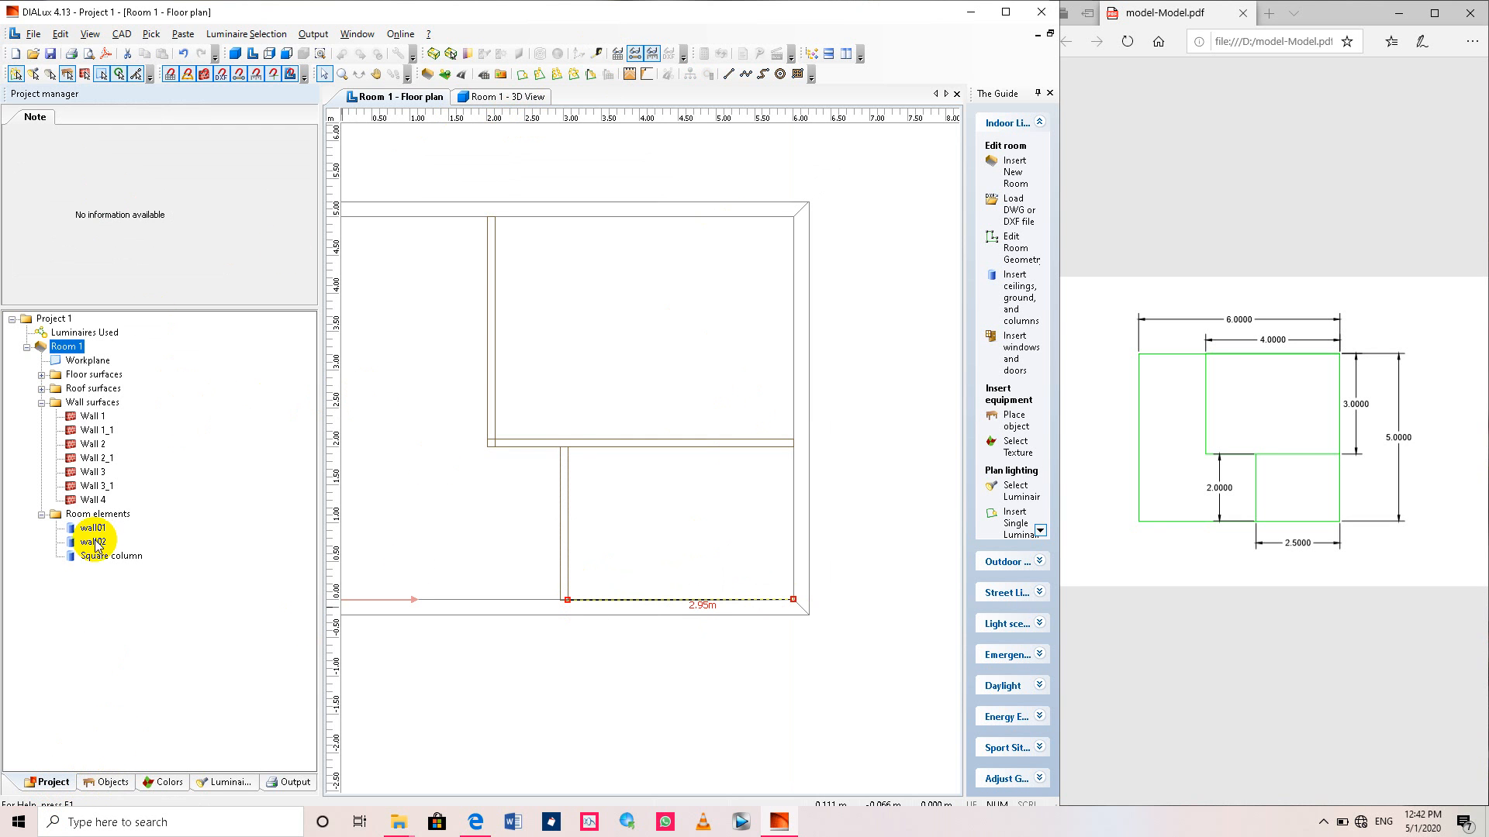
left_click(108, 556)
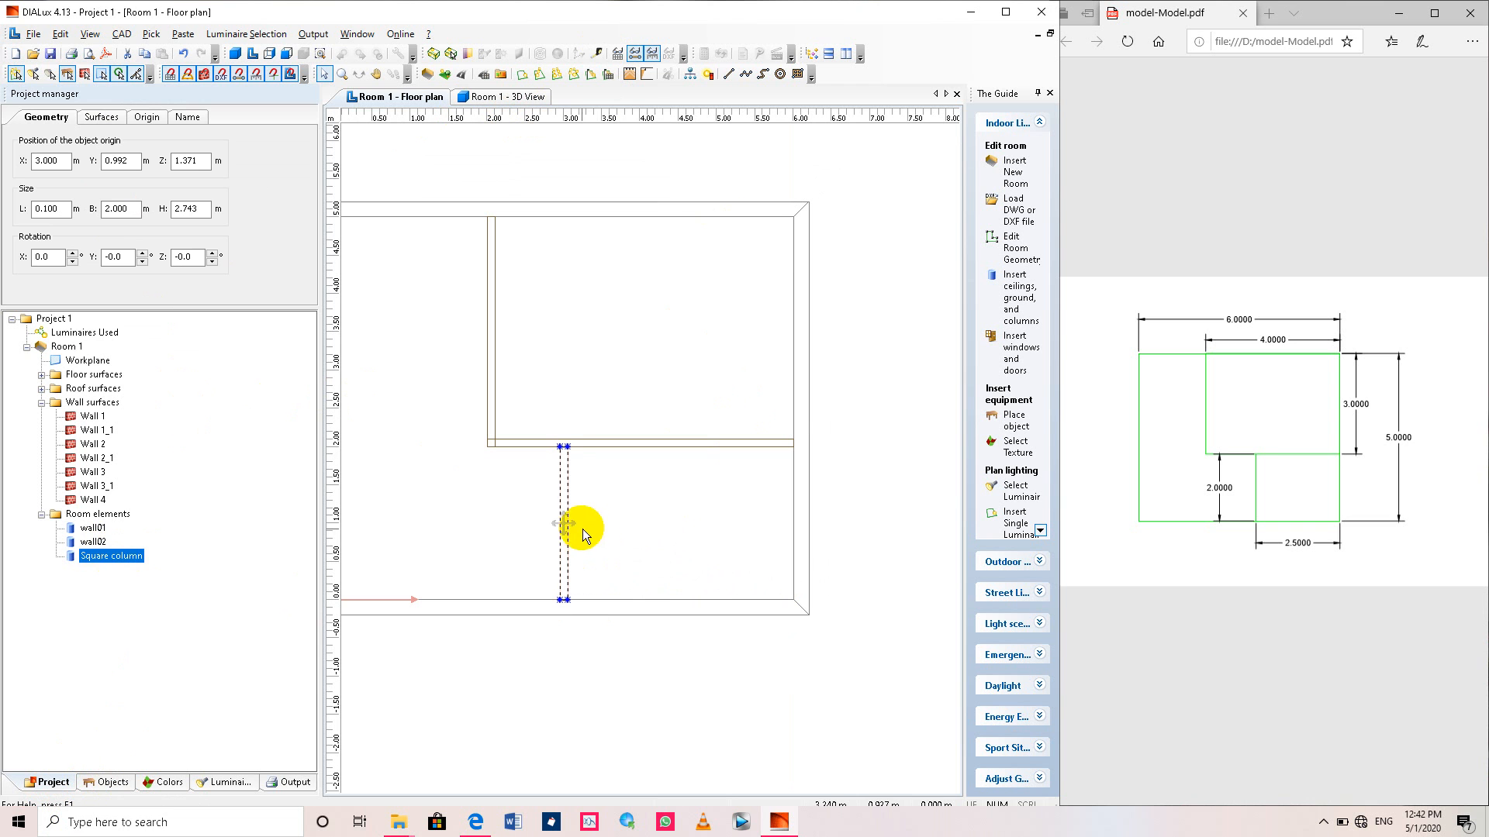
left_click_drag(566, 524, 569, 522)
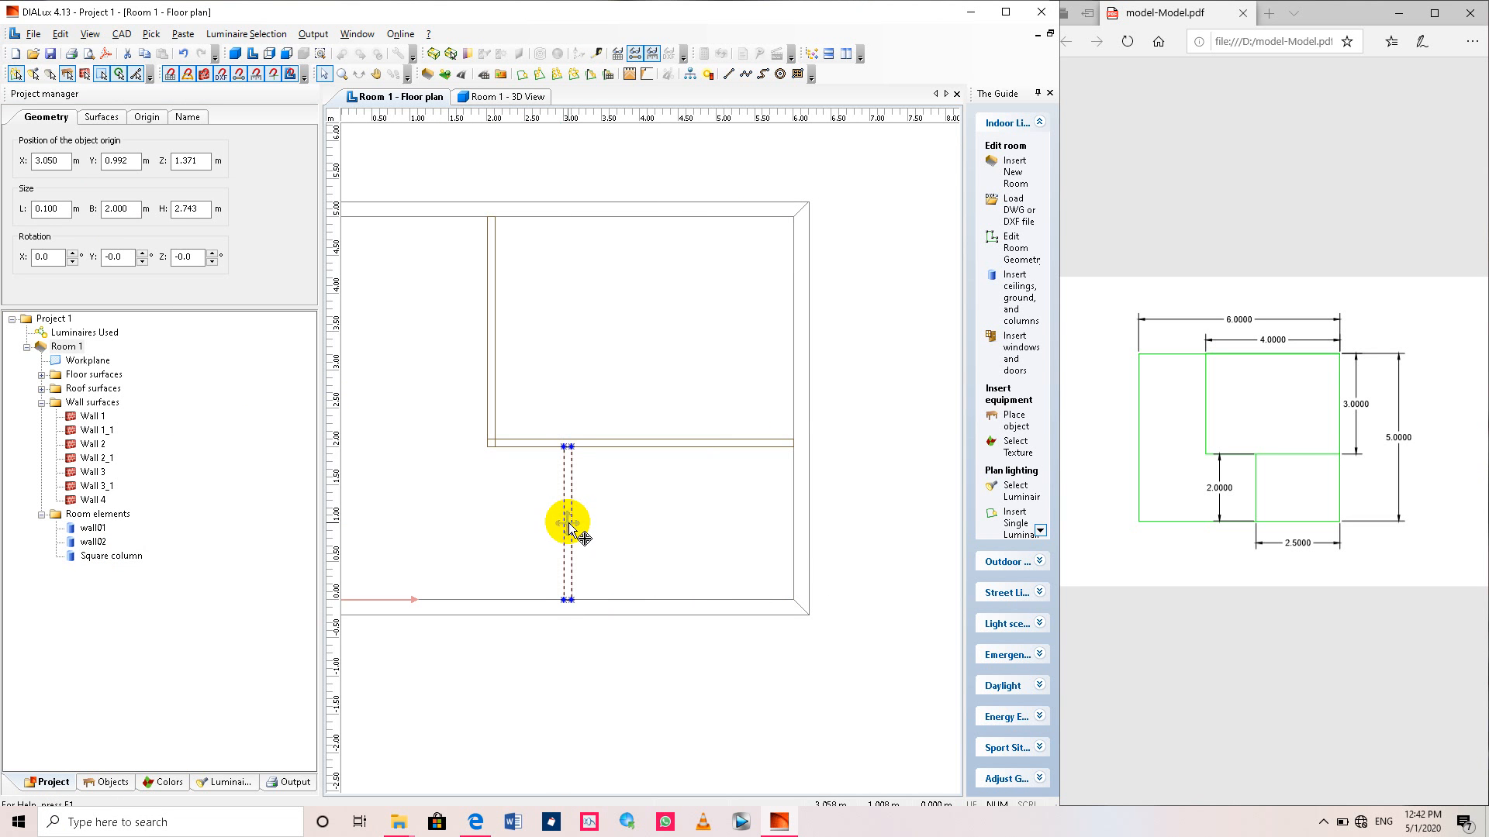
Set the unnamed square column's X position to 3.35 m.
left_click(65, 163)
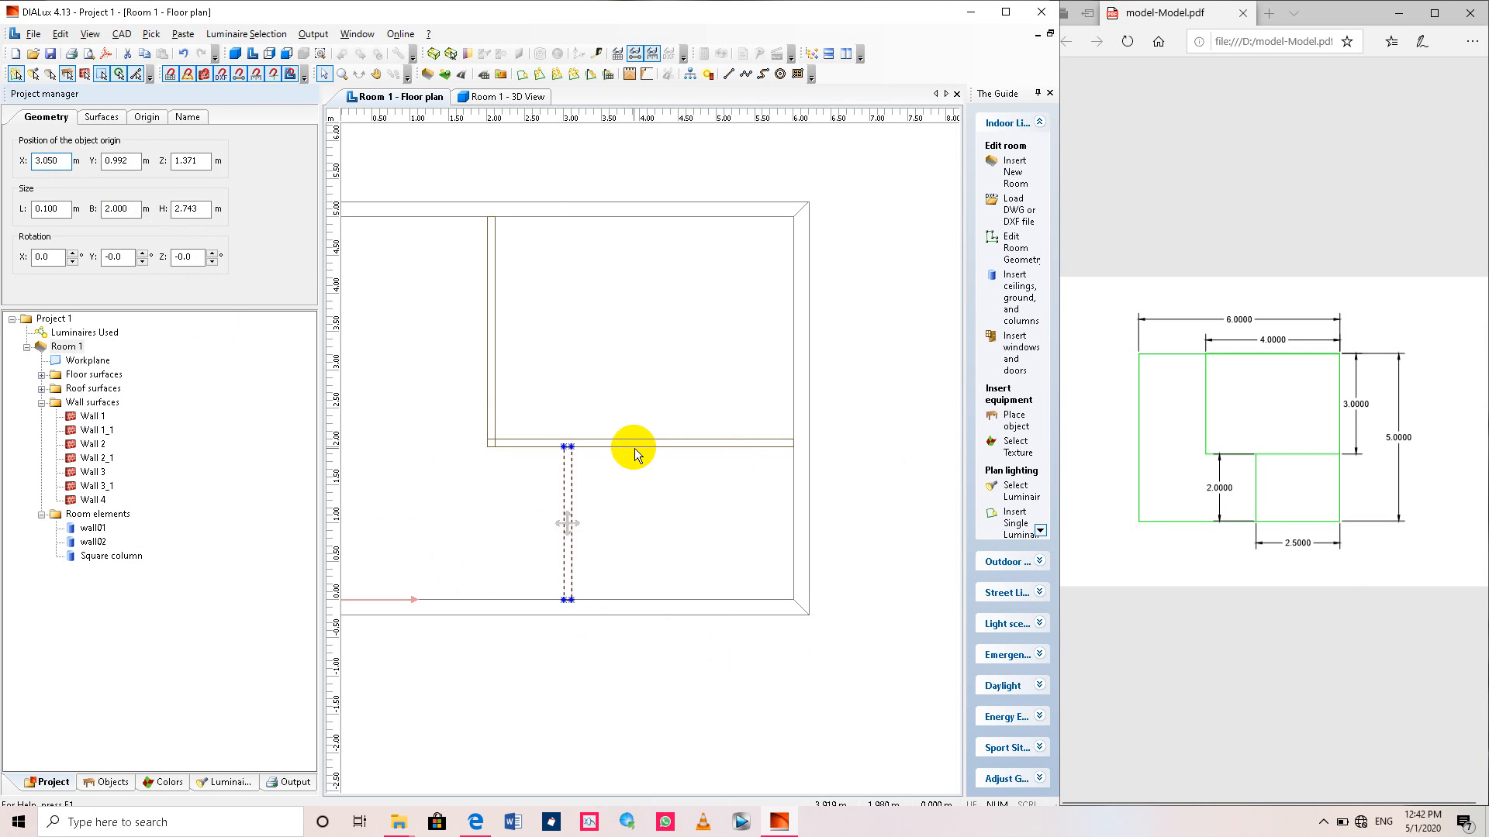
double_click(111, 160)
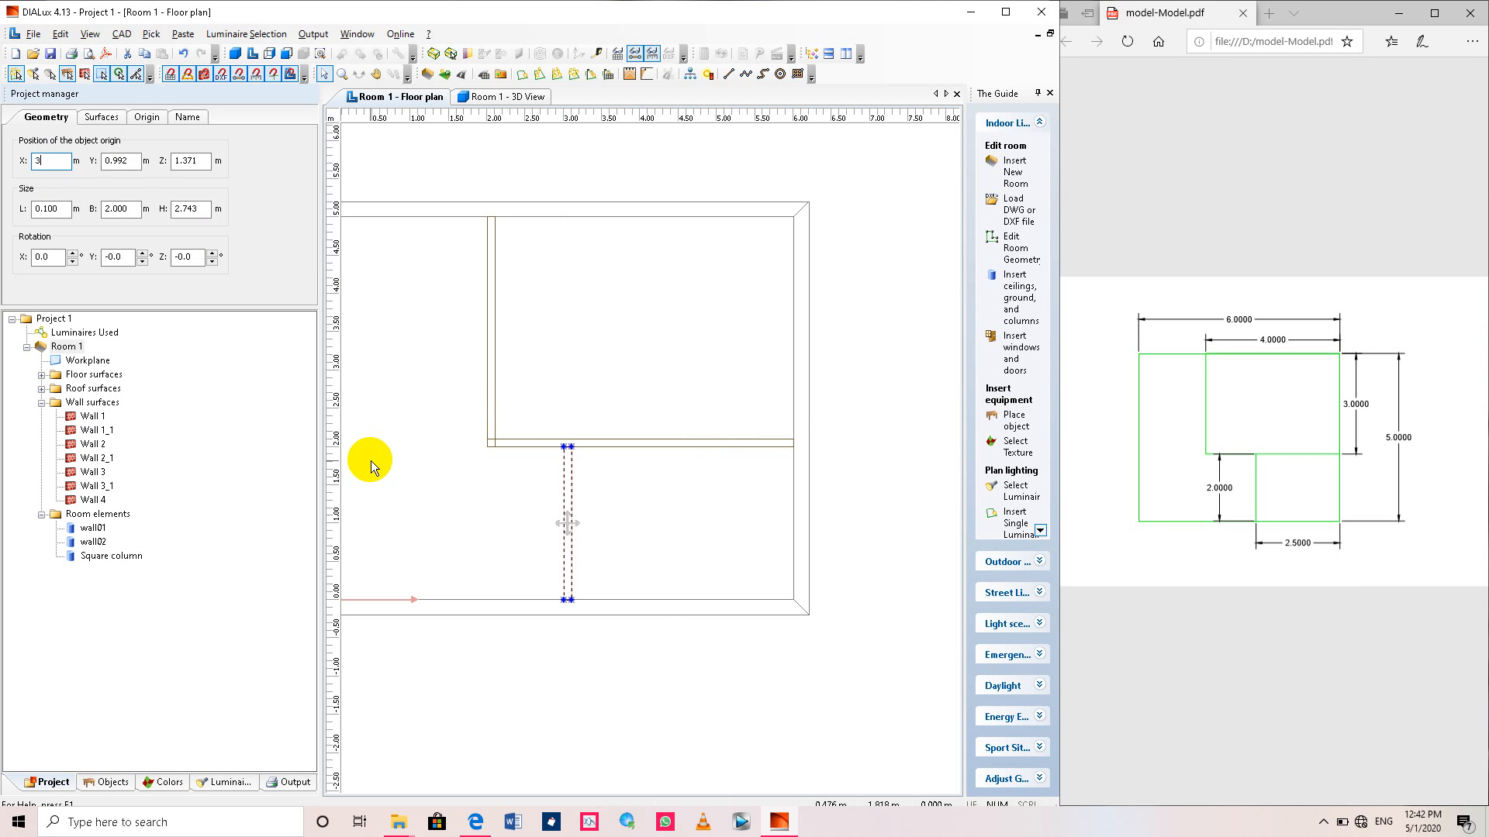
type("350")
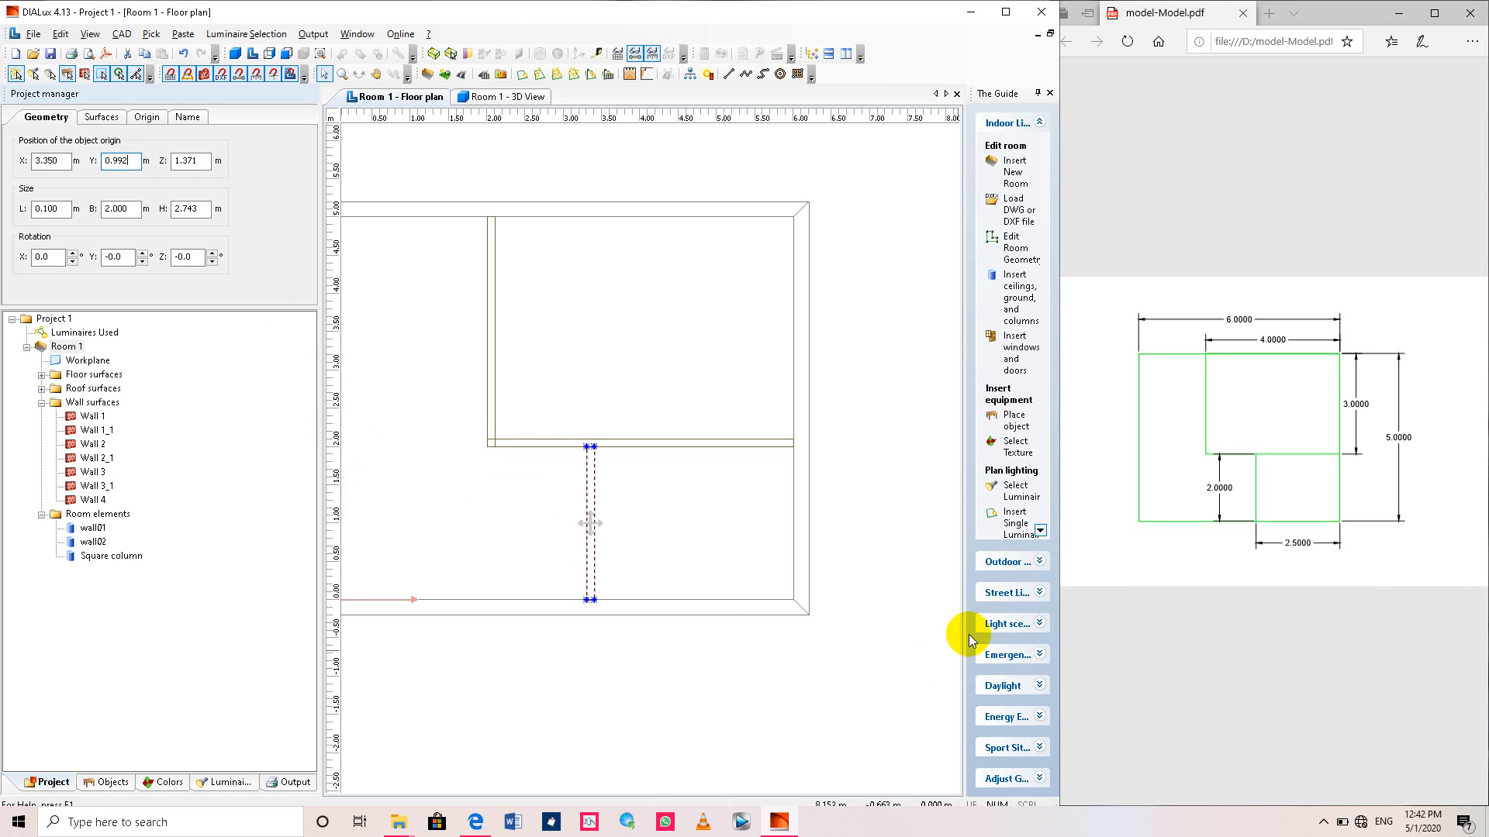
Measure the clear width along the lower wall from the room's lower-right inner corner to the shifted partition.
left_click(596, 54)
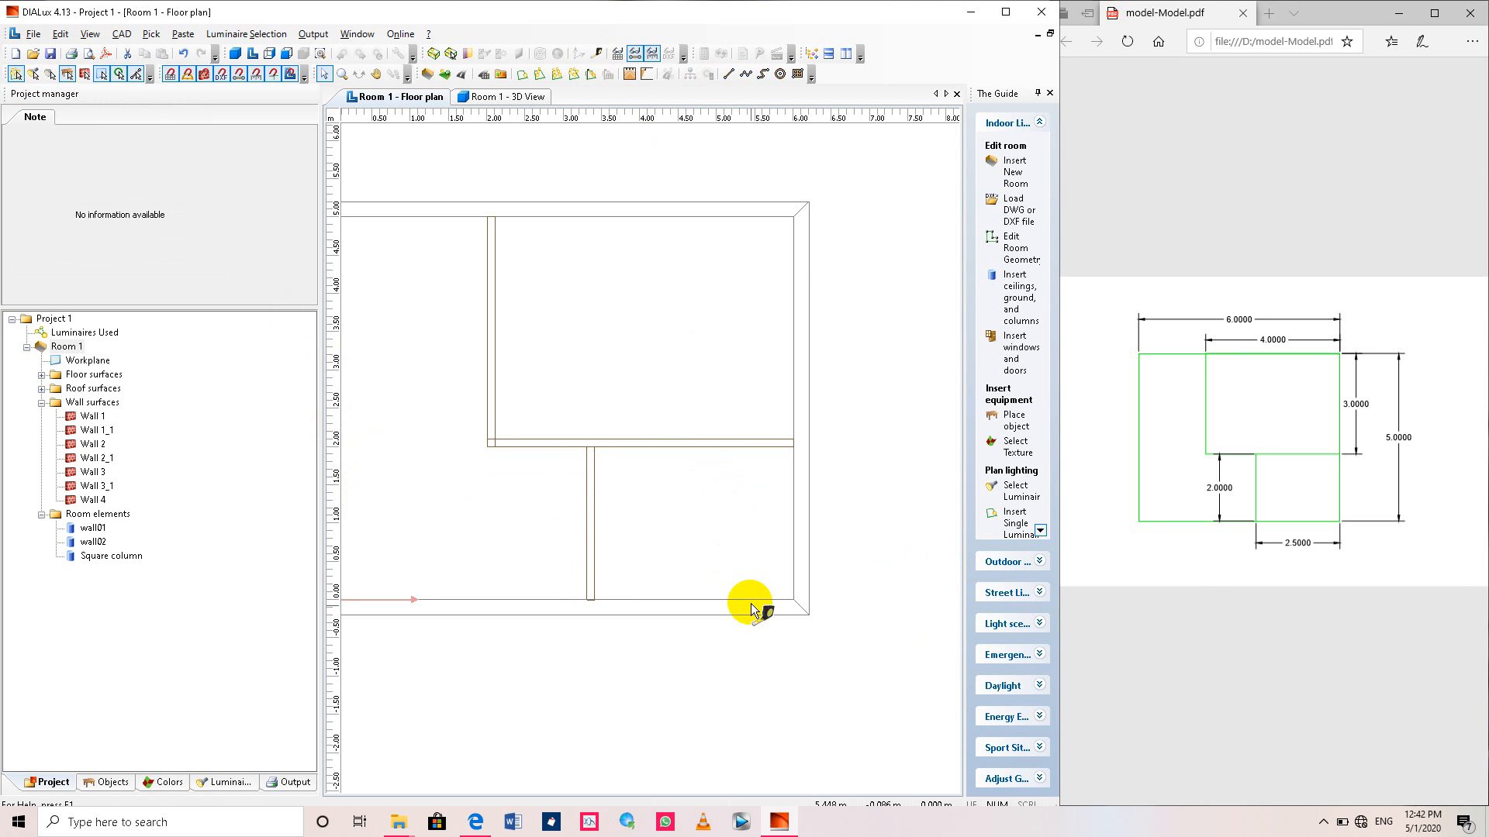
left_click(793, 600)
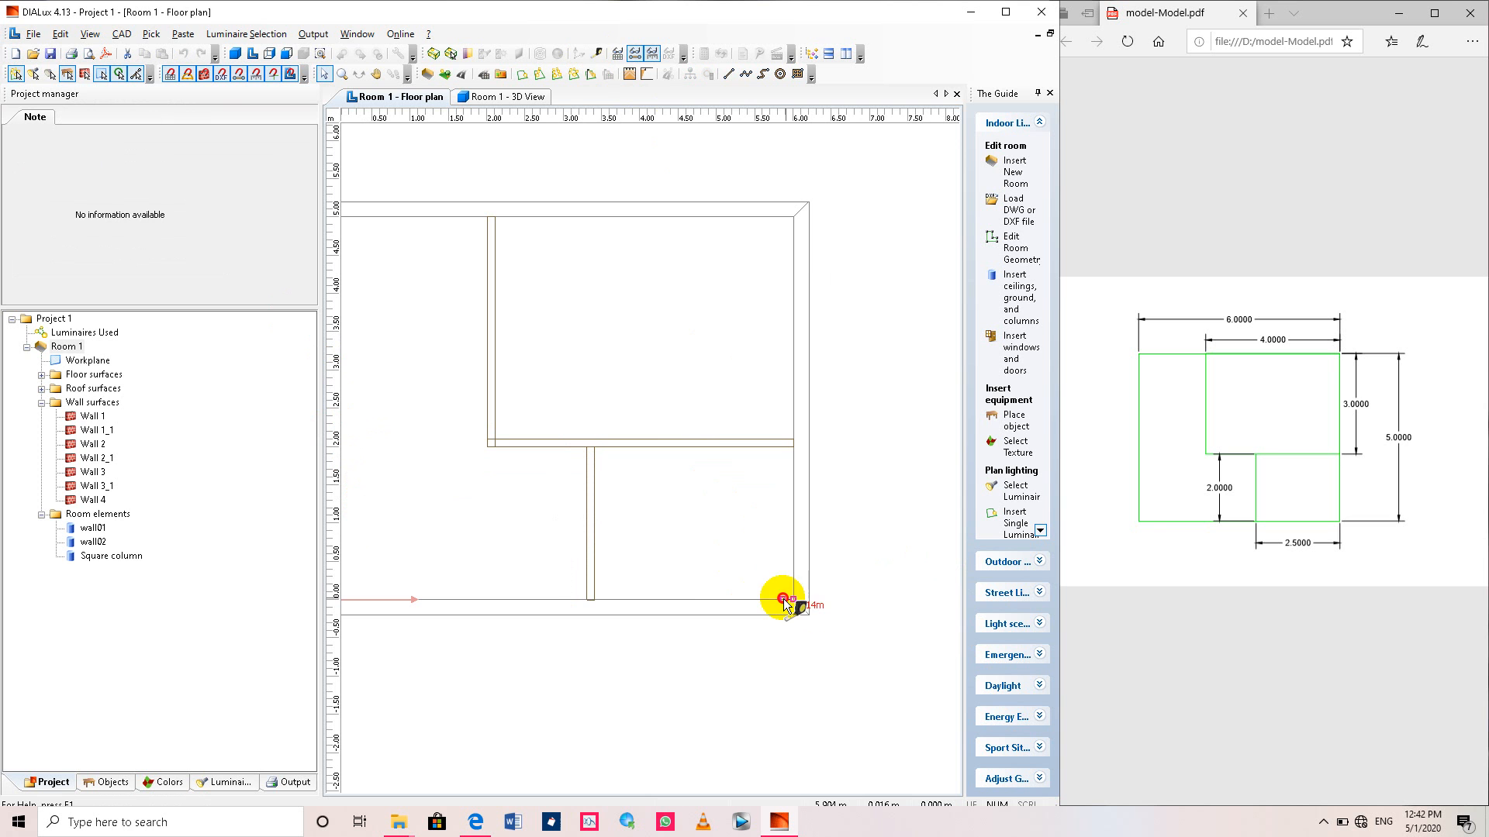
left_click(599, 600)
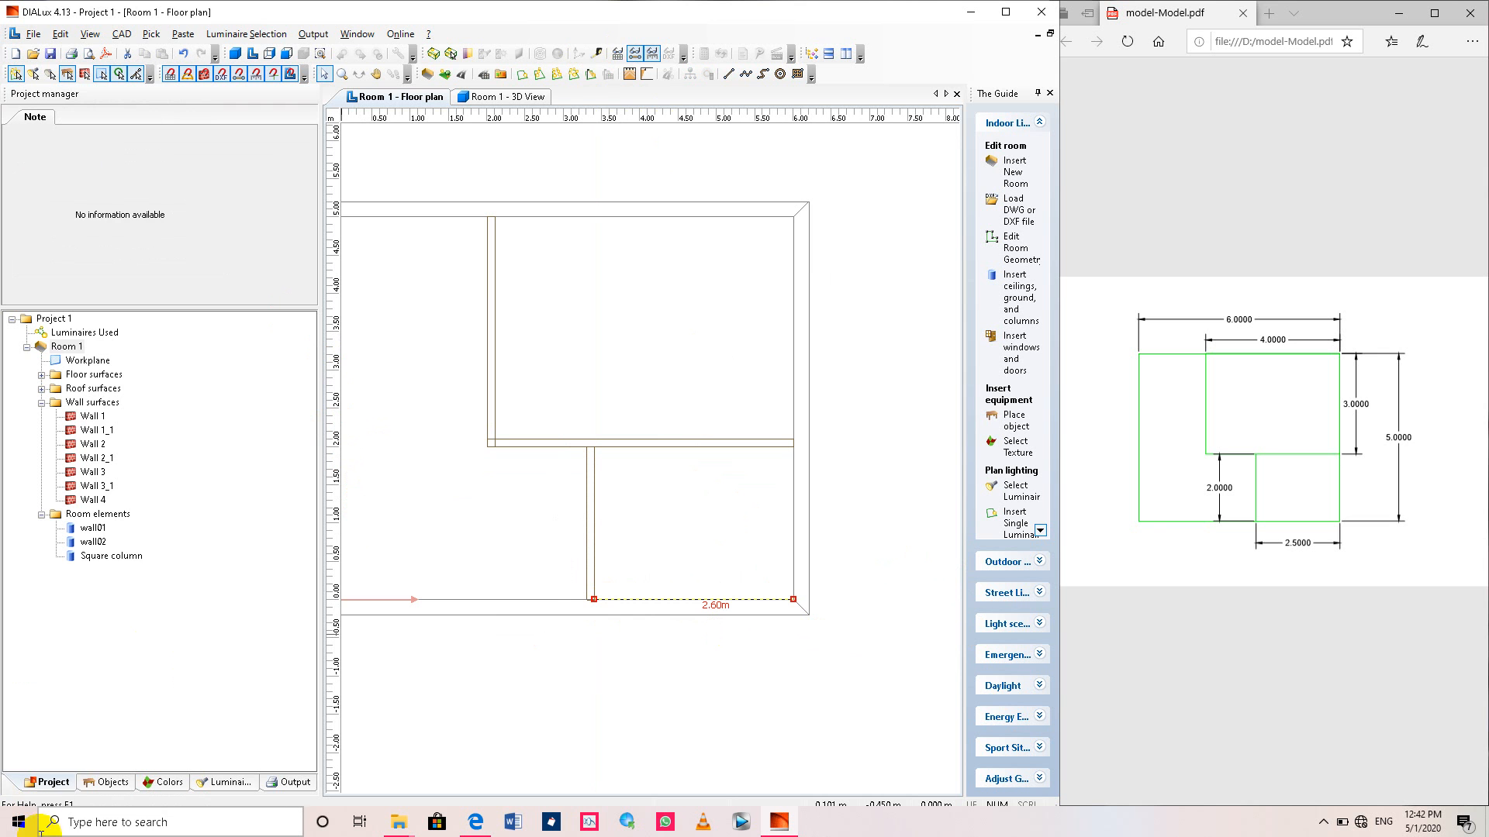
Reselect the unnamed square column from the room elements and set its X position to 3.4 m.
left_click(62, 789)
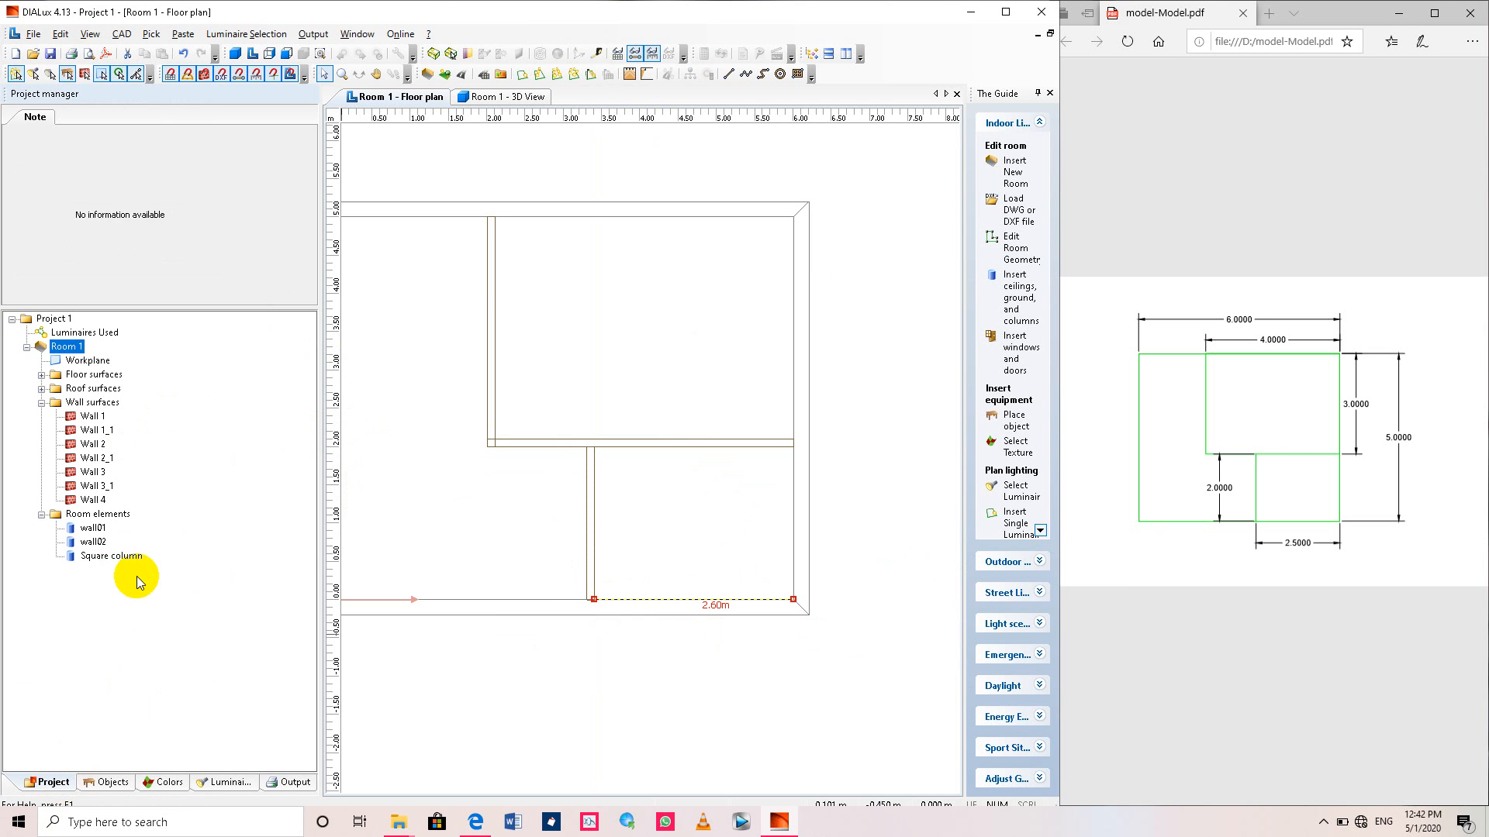
left_click(122, 558)
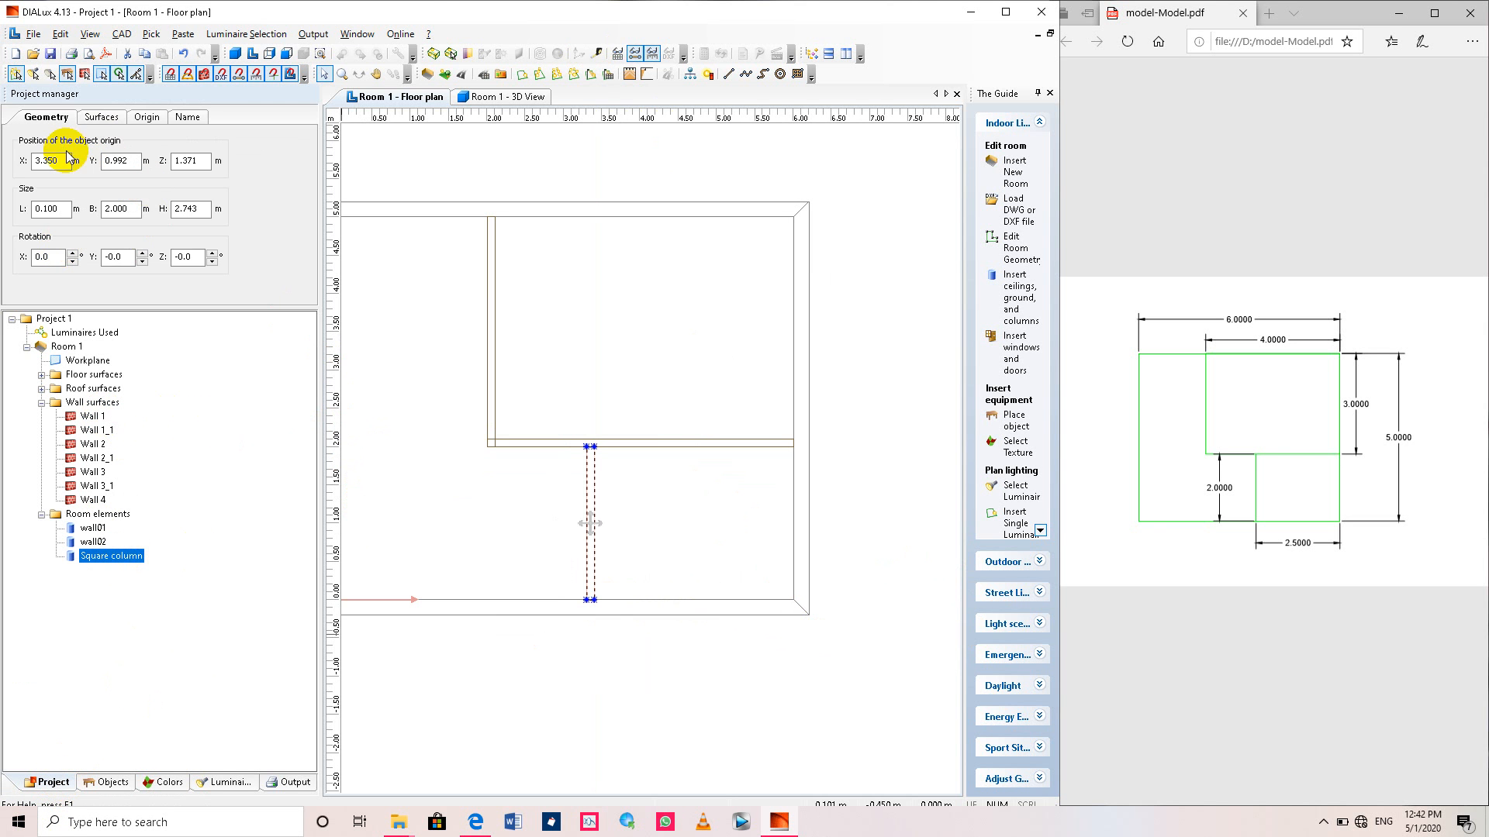
left_click(59, 159)
double_click(49, 161)
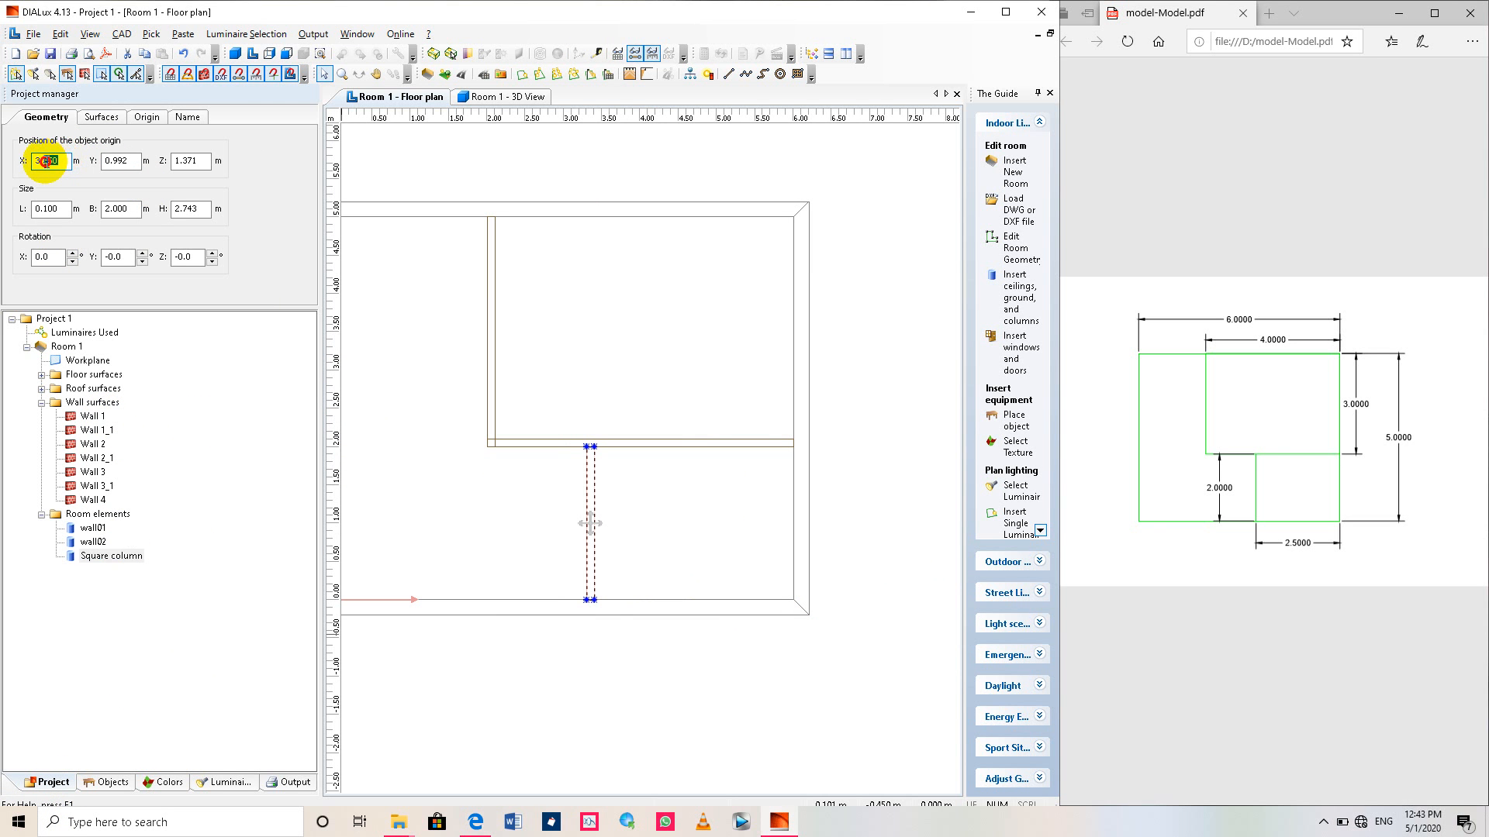
type("4")
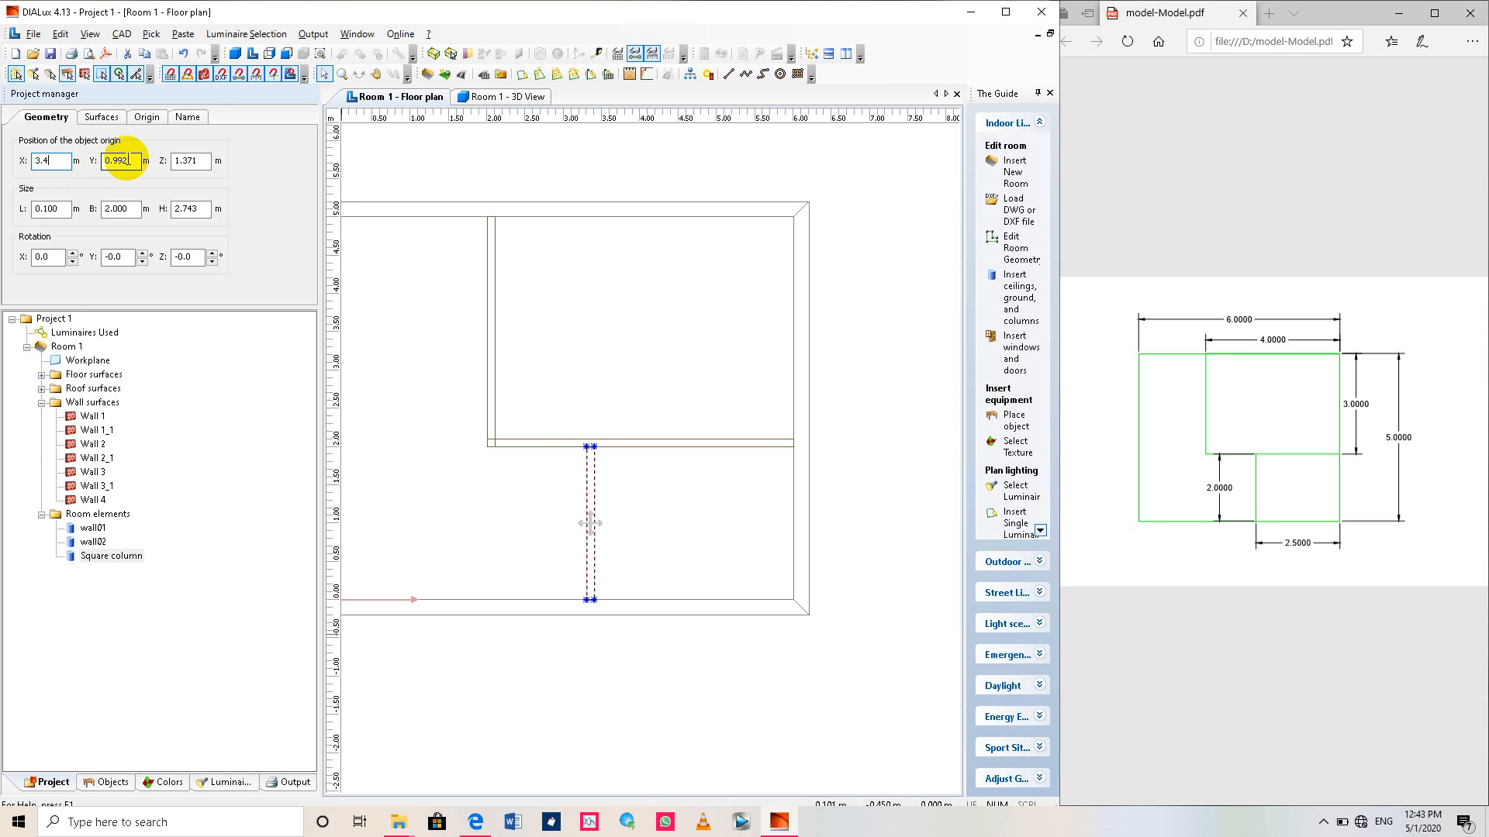
left_click(184, 160)
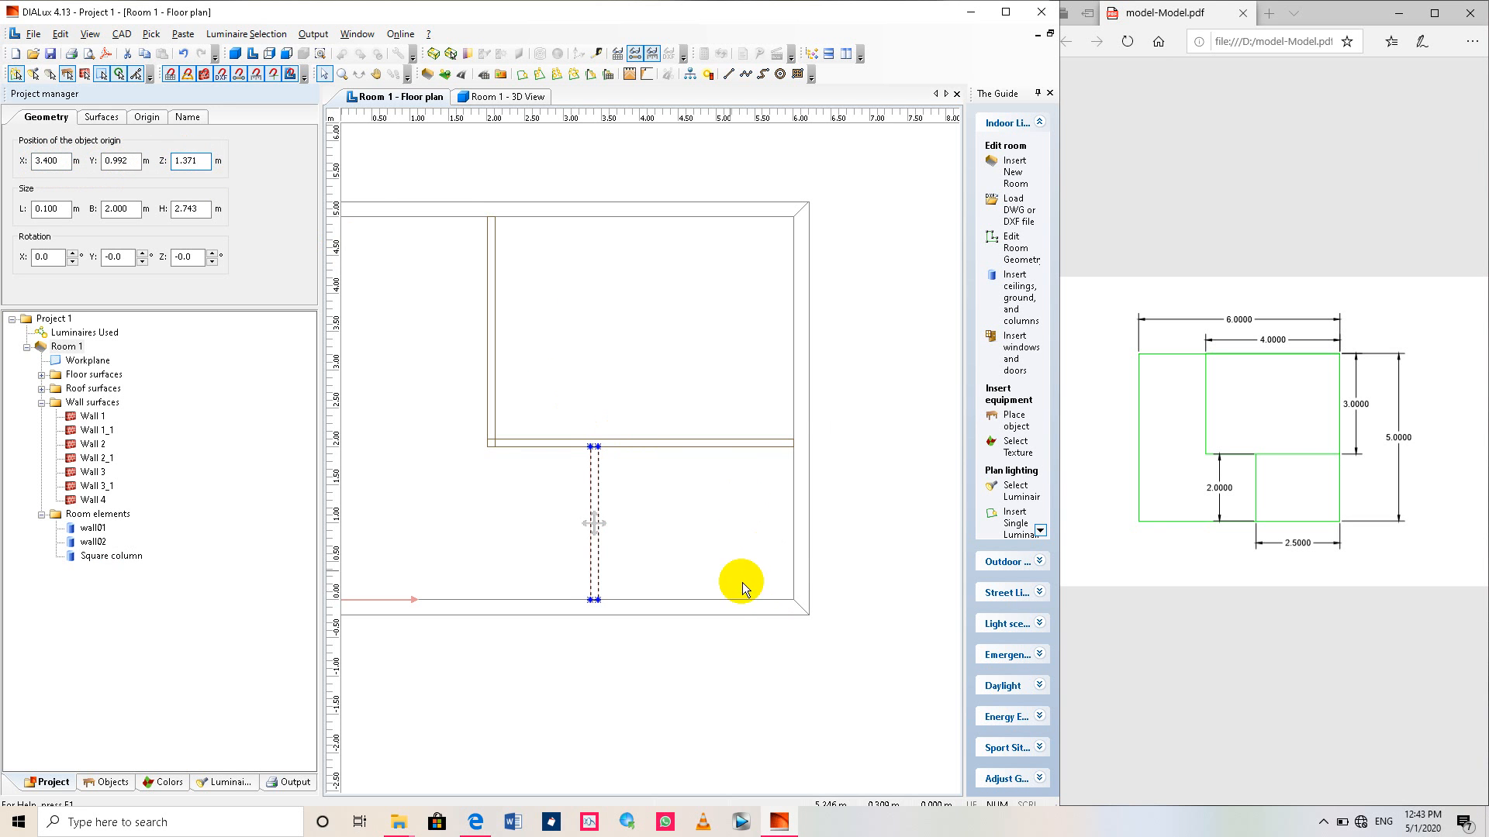
Measure the lower-right room's width again along the lower wall, from the inner corner to the third partition.
left_click(601, 55)
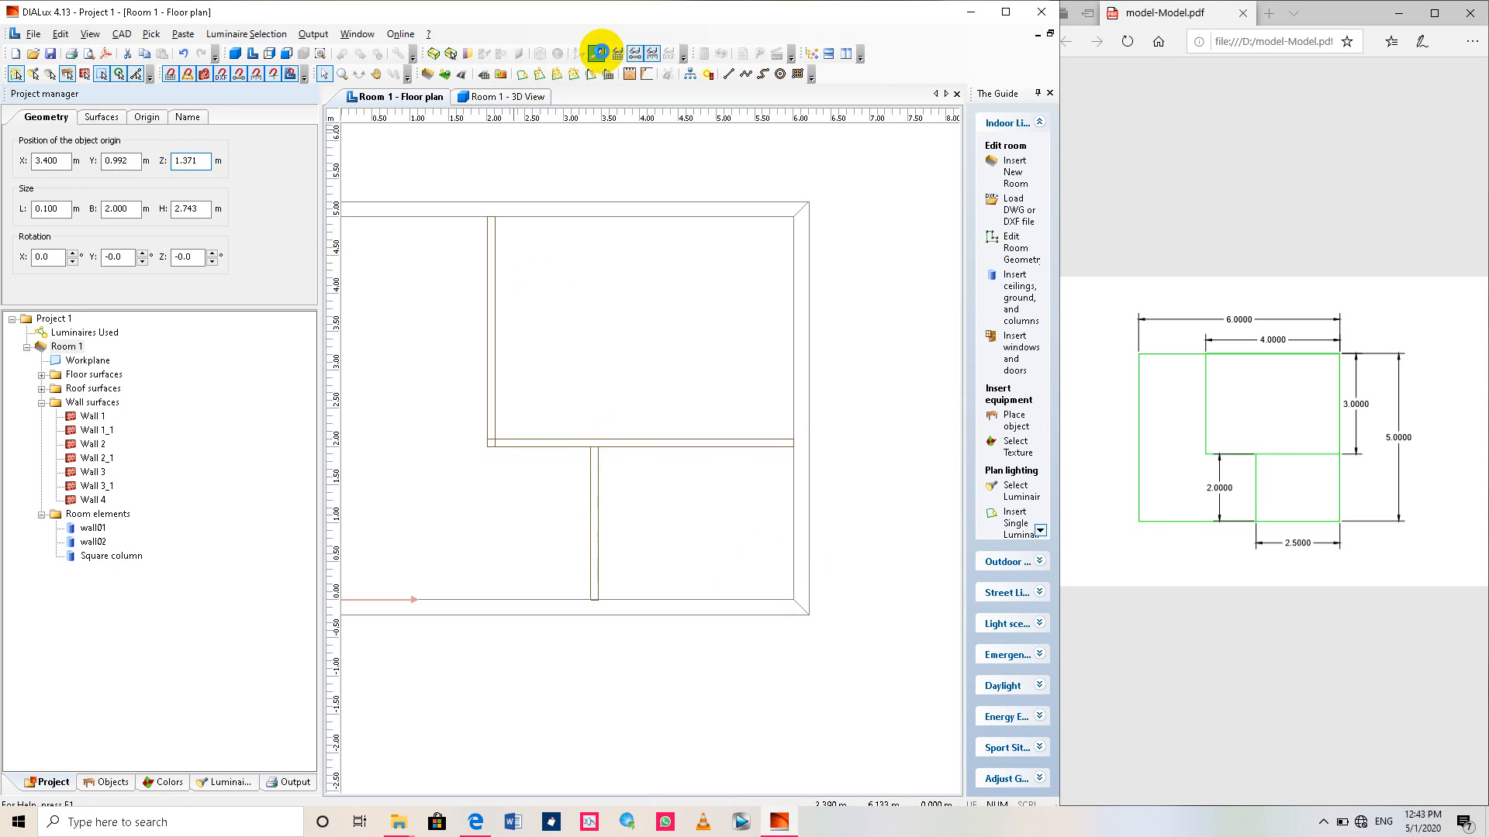
left_click(793, 599)
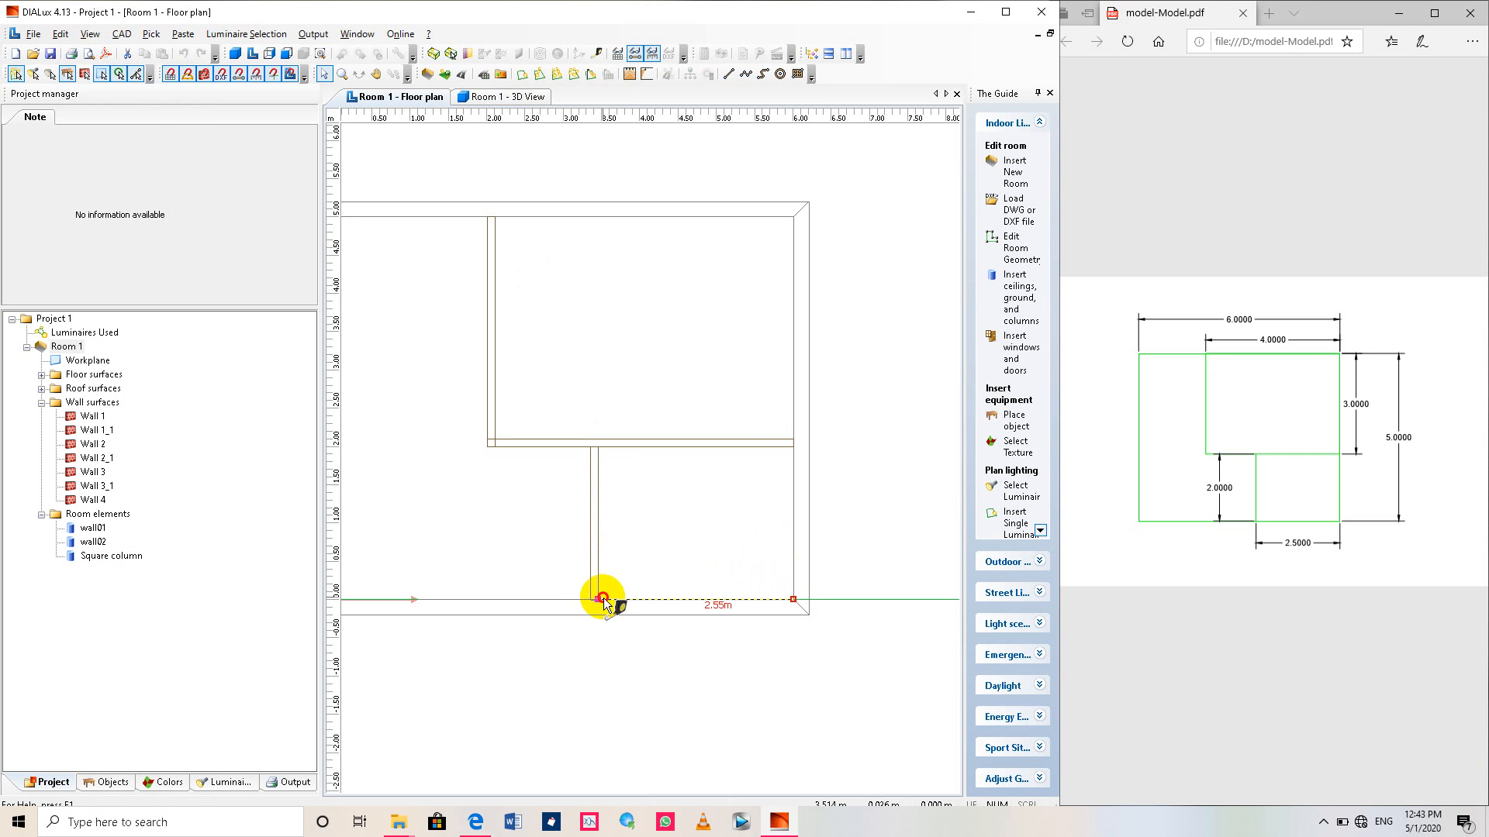
left_click(604, 600)
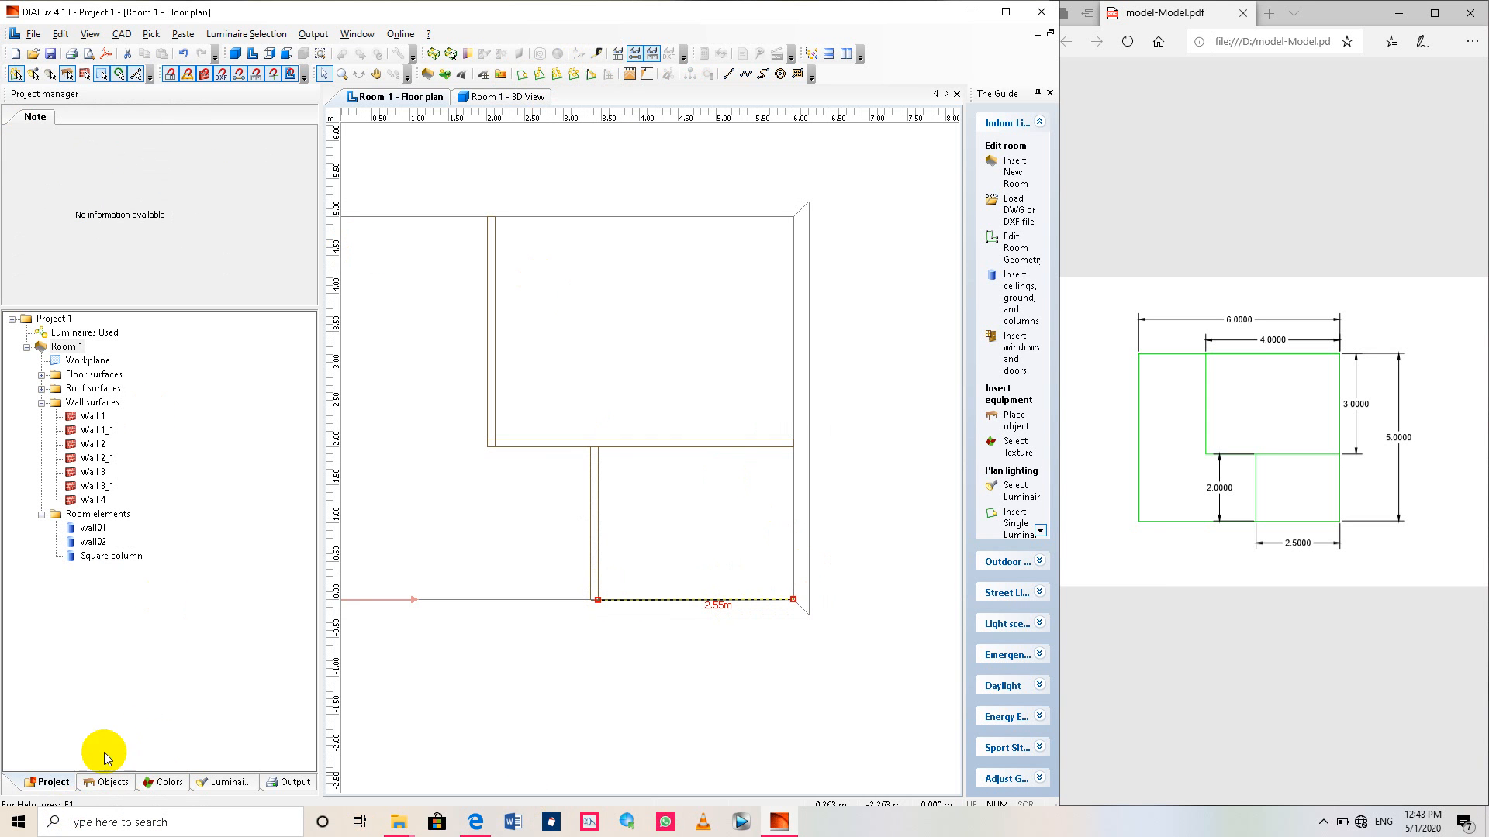
Reselect the unnamed square column, set its X position to 3.45 m, and measure the lower-right room's width along the lower wall.
left_click(65, 787)
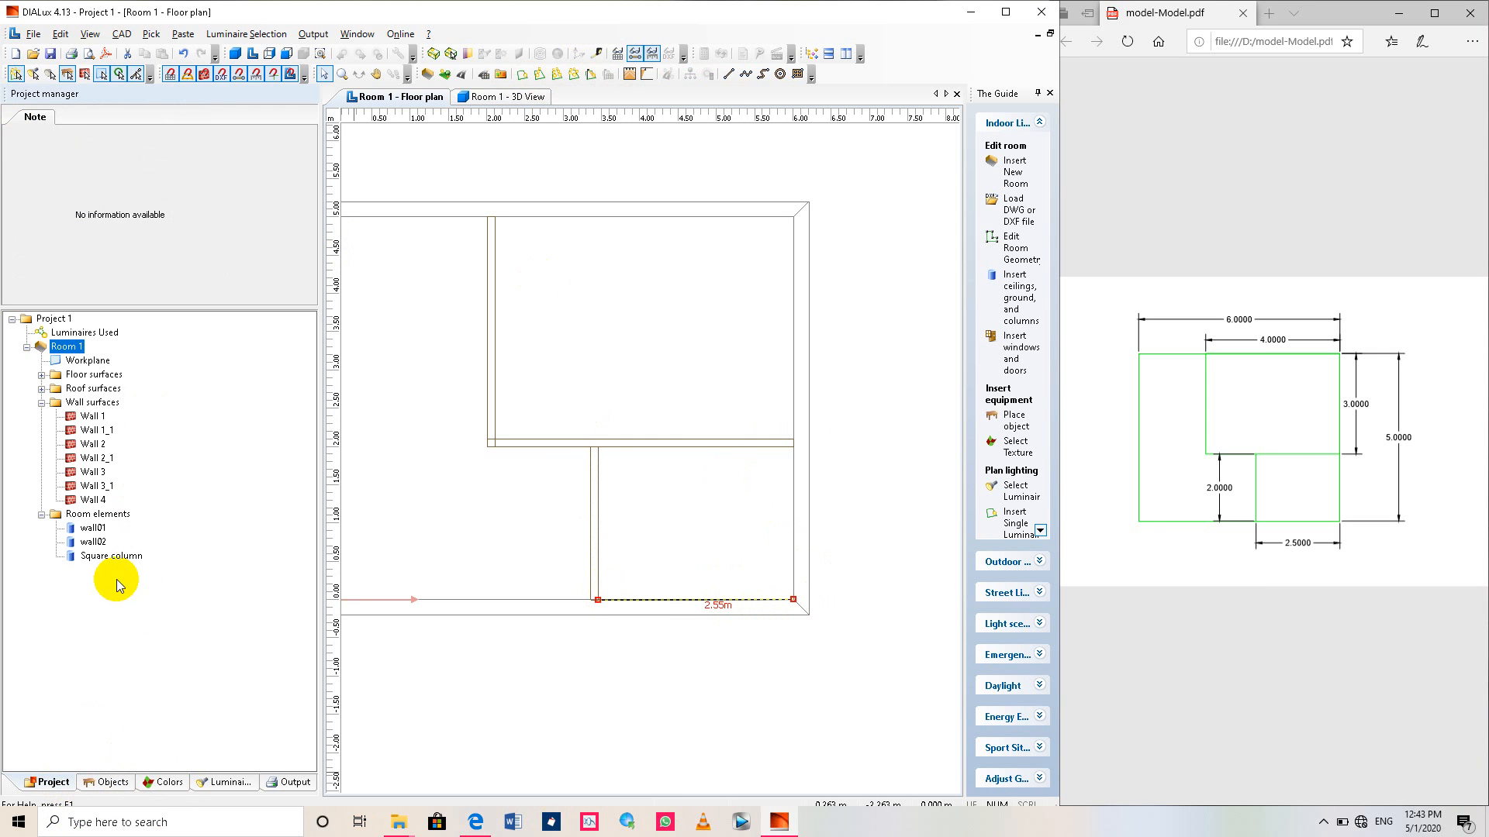
left_click(102, 555)
left_click(60, 168)
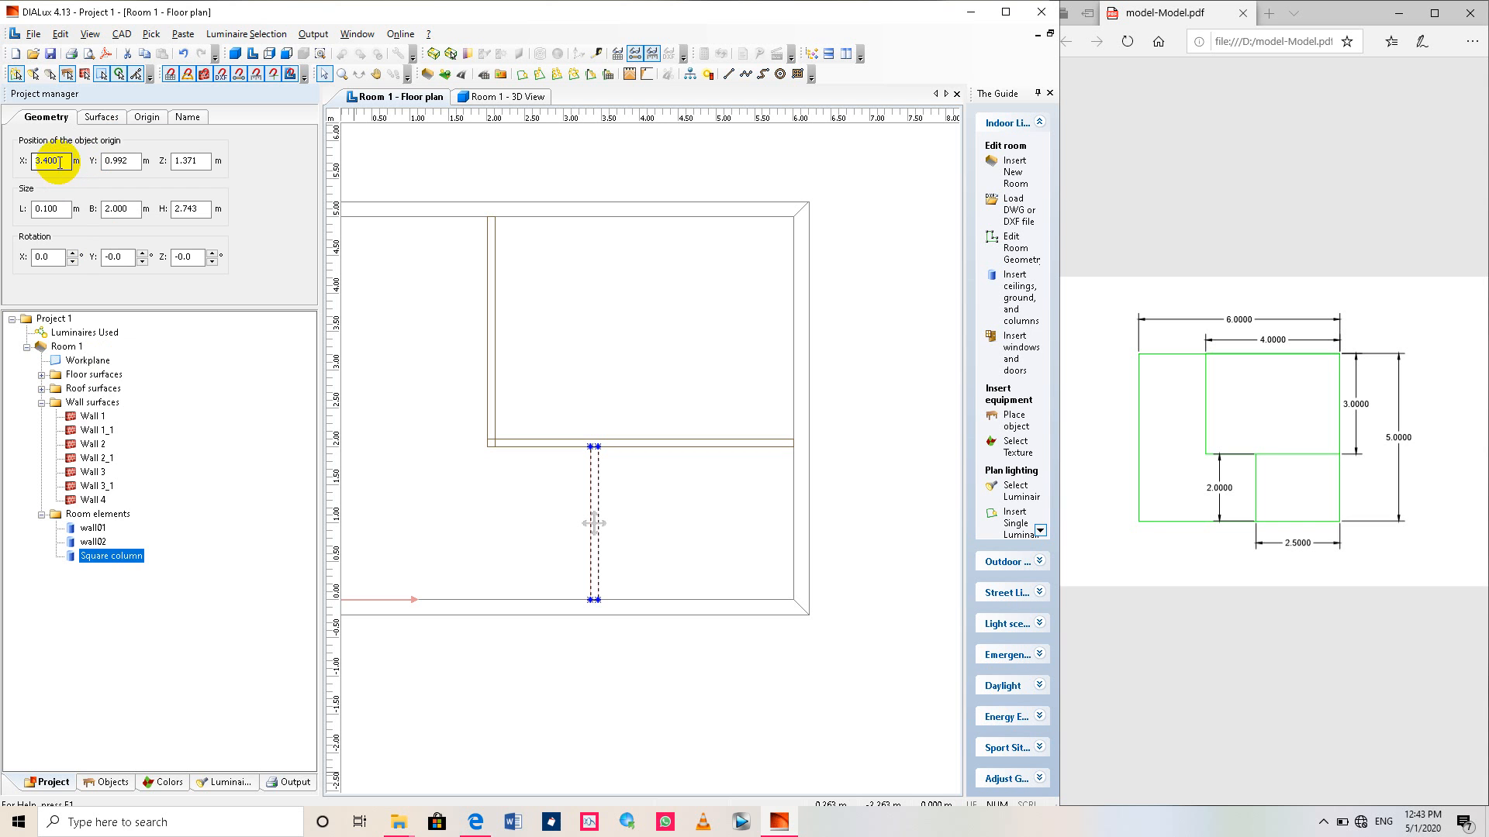
double_click(39, 162)
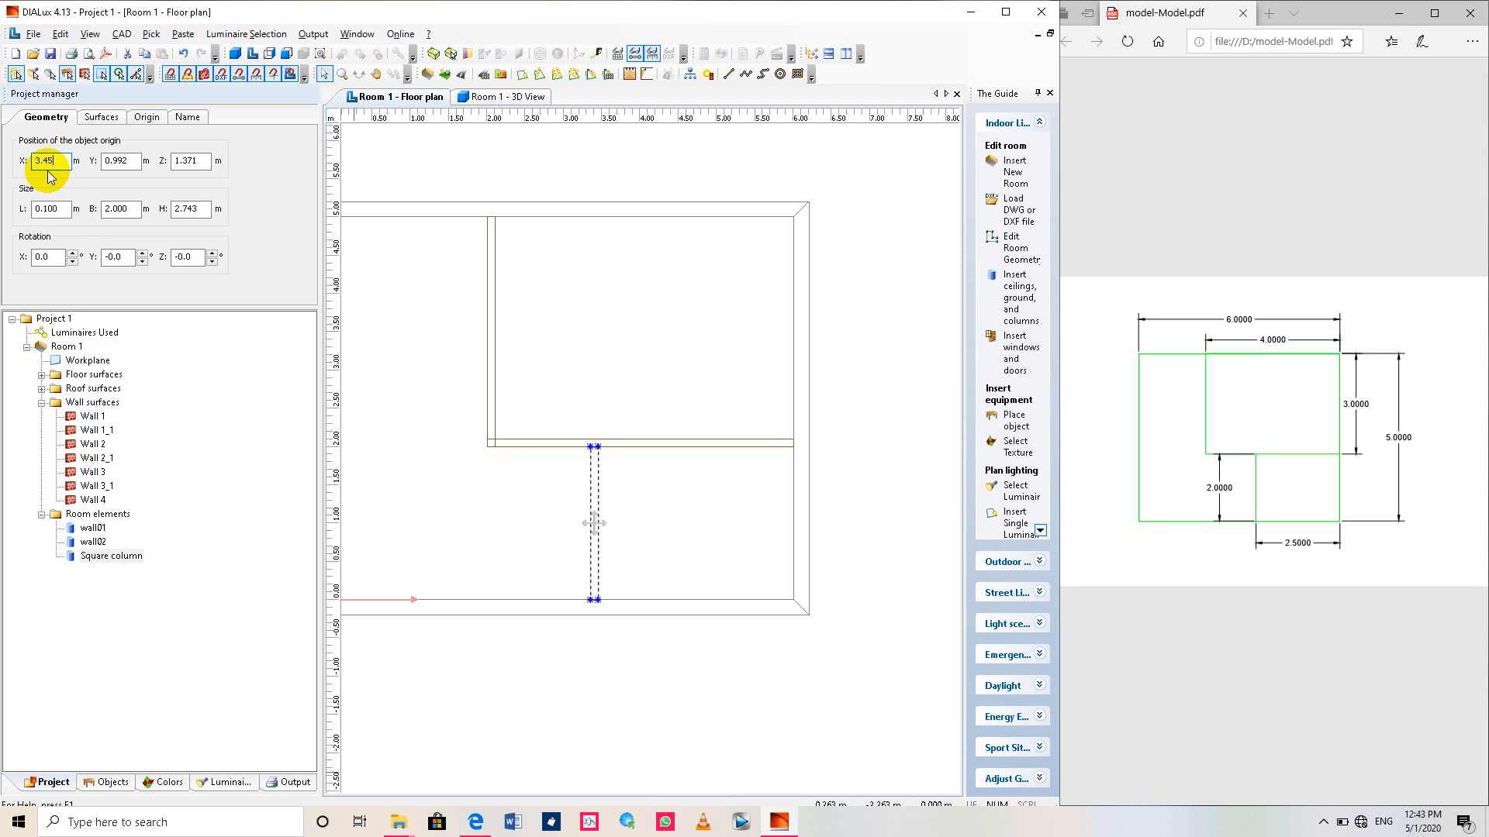
type("3.45")
left_click(118, 161)
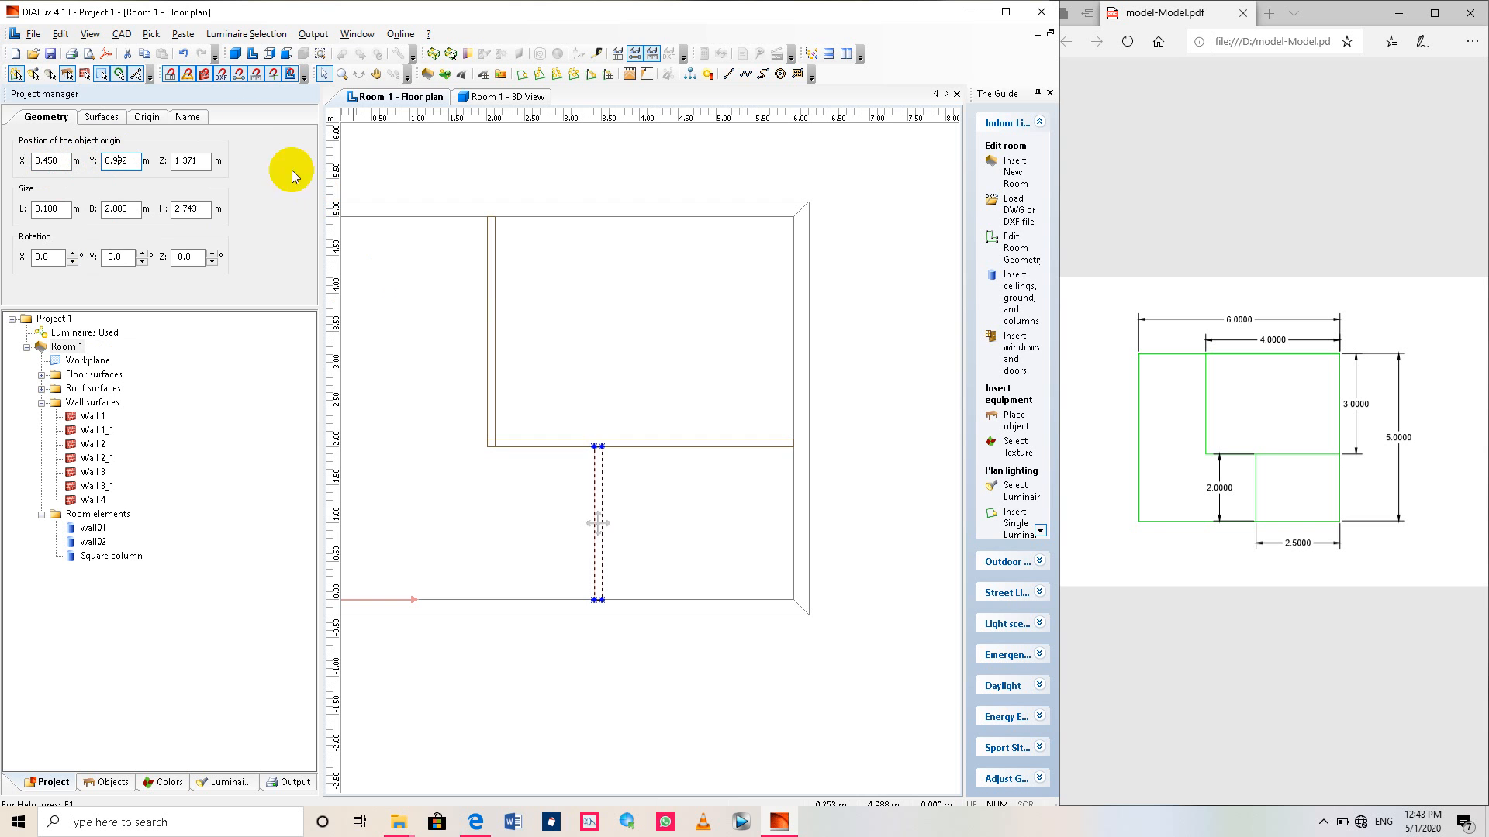
left_click(600, 53)
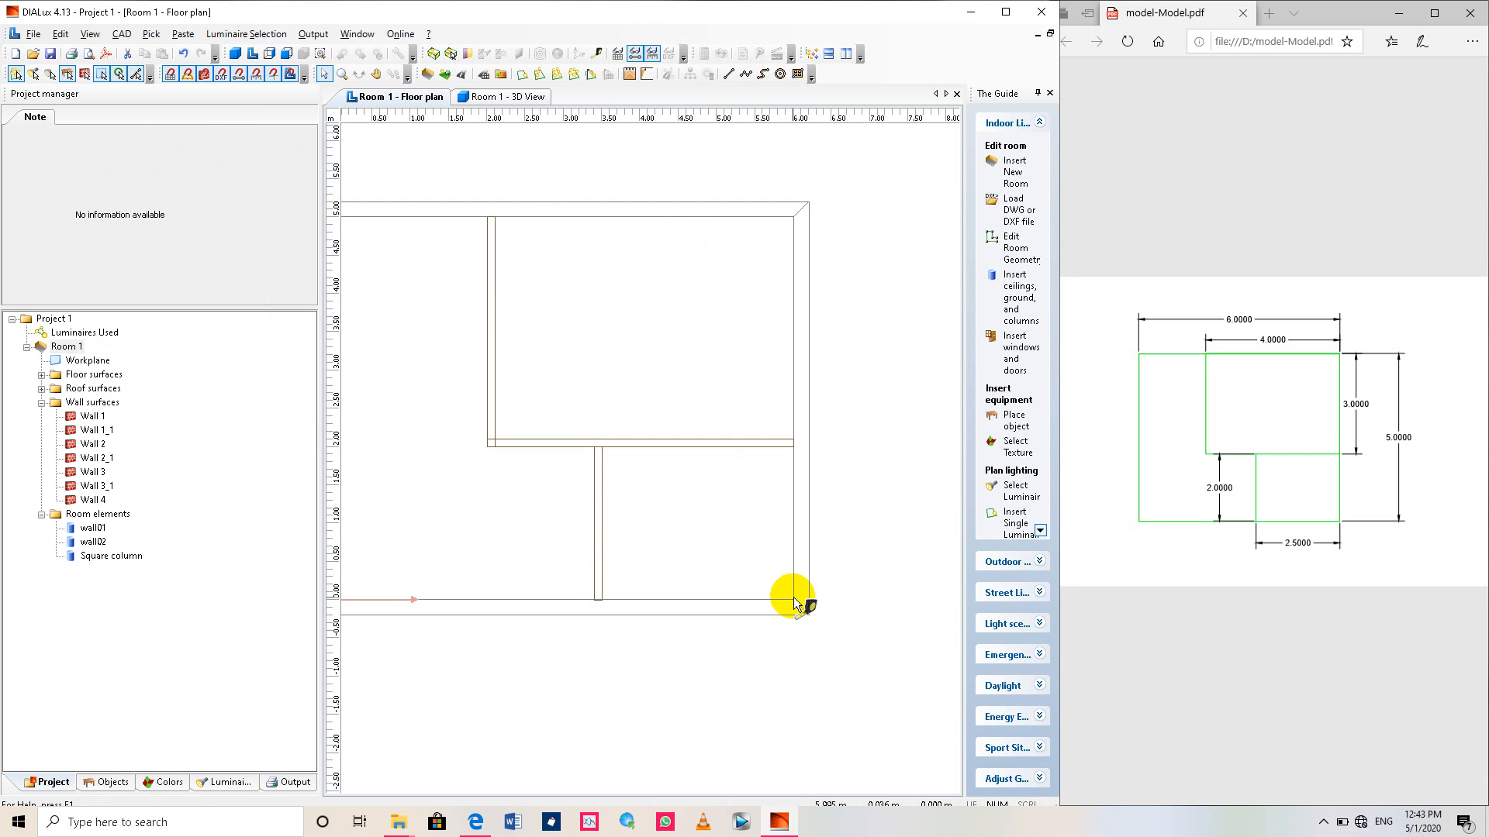
left_click_drag(794, 597, 602, 599)
Examine the room and its three partitions from several angles in the 3D view, declining to save at the reminder.
left_click(235, 54)
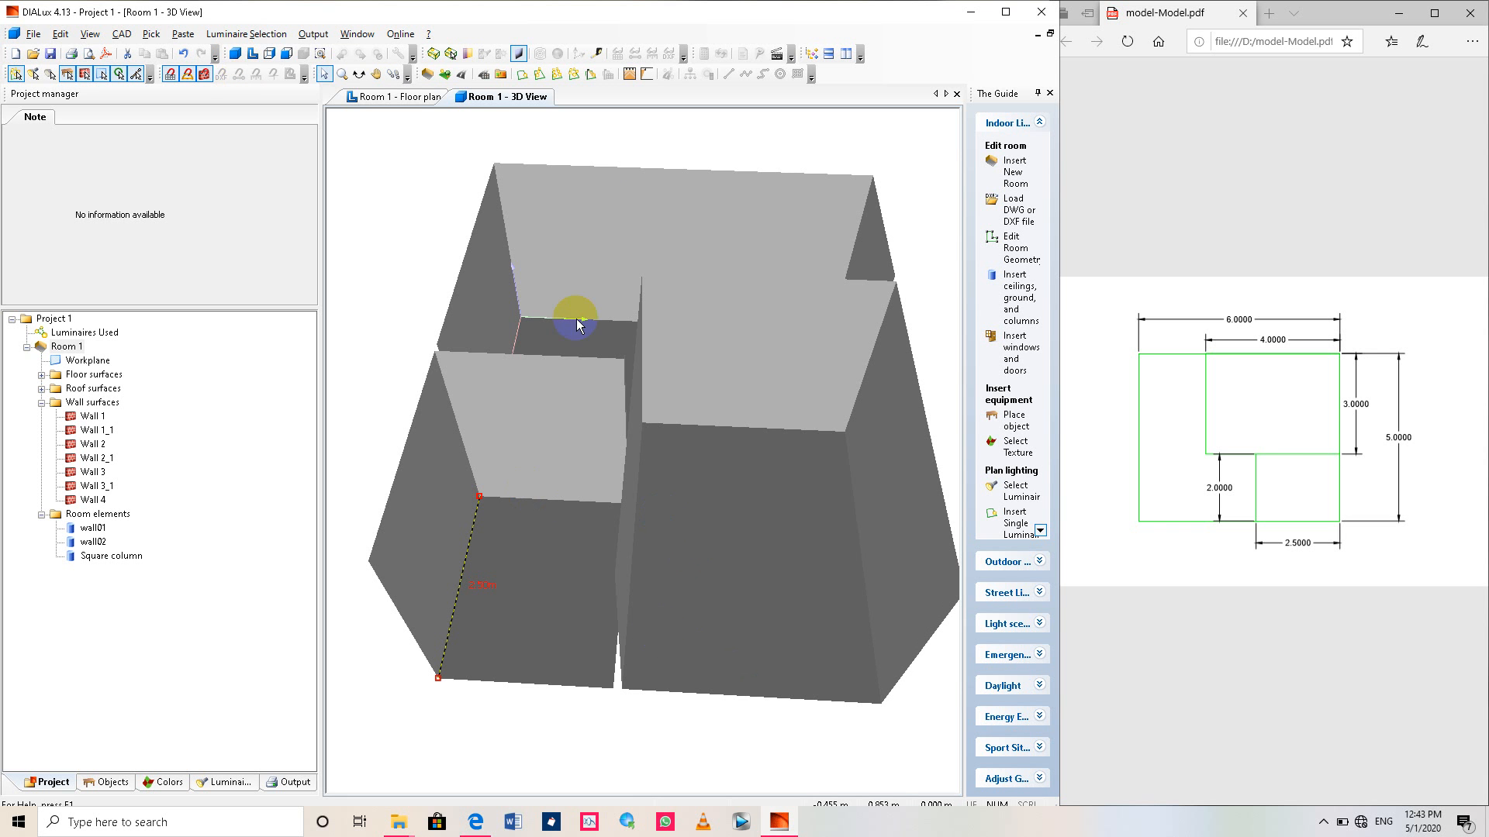
left_click(358, 73)
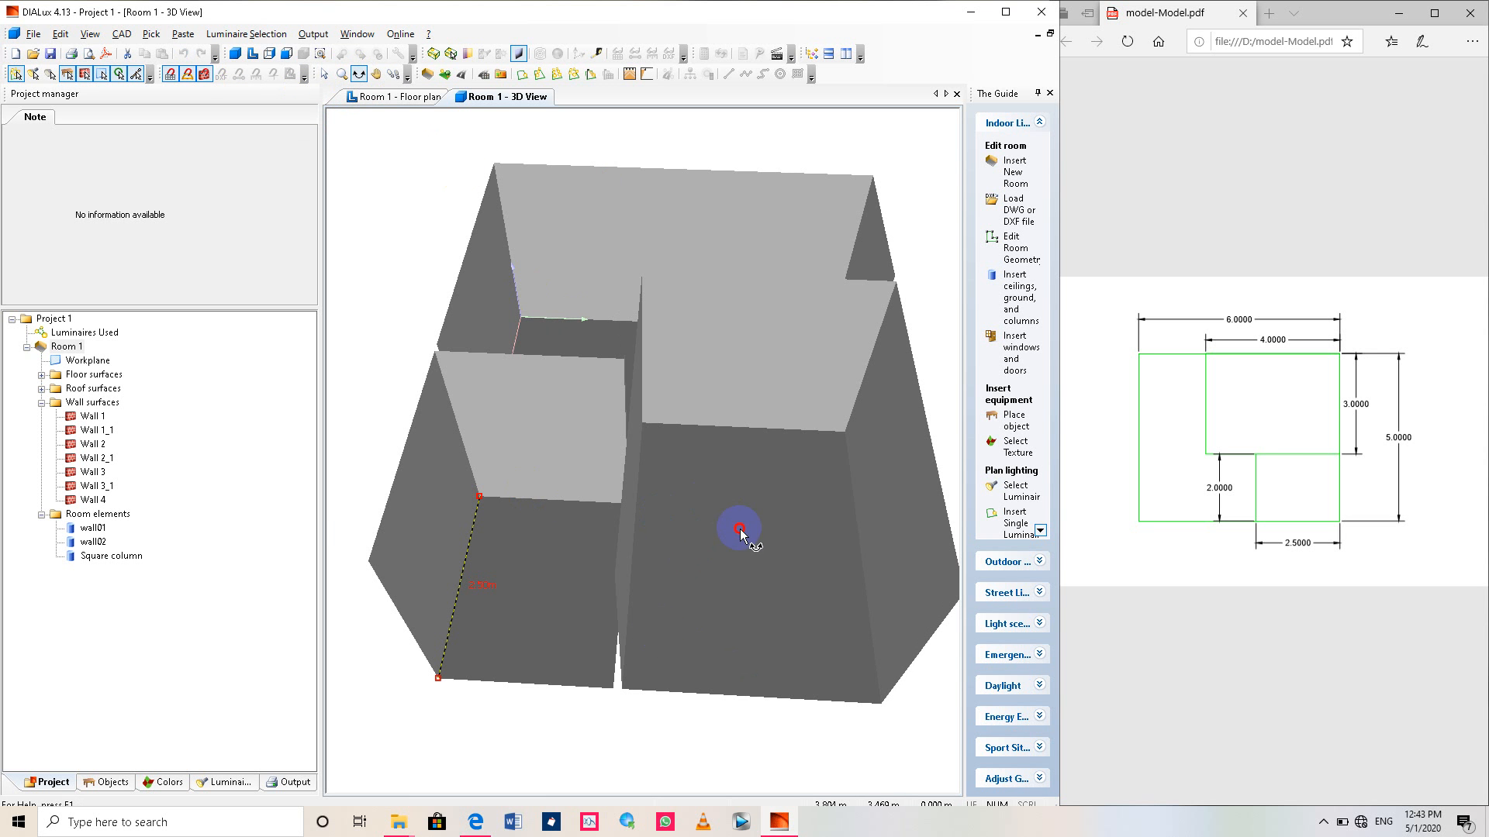
left_click_drag(740, 530, 727, 468)
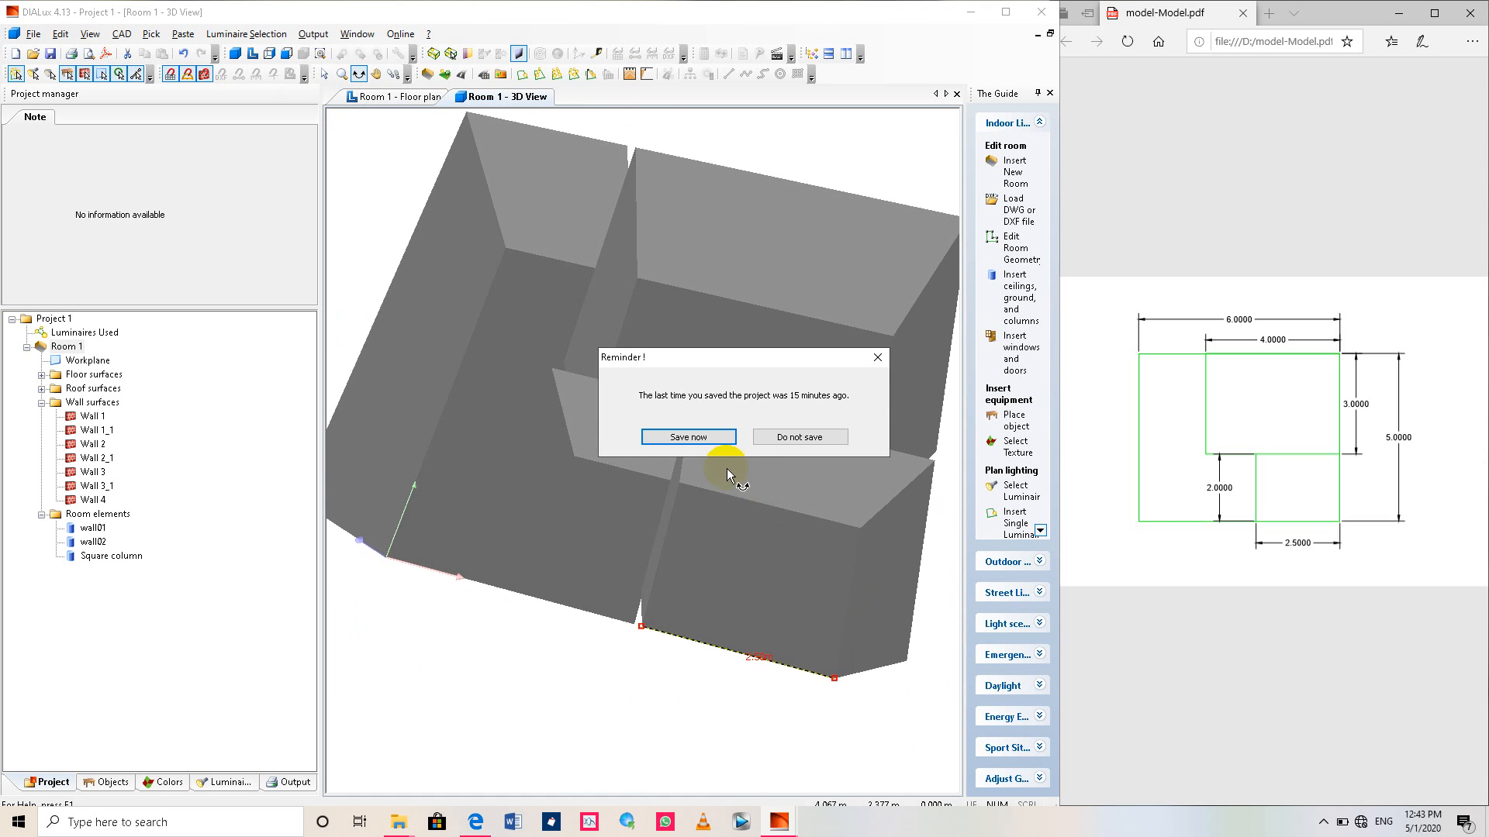
left_click(799, 437)
left_click_drag(816, 440, 809, 543)
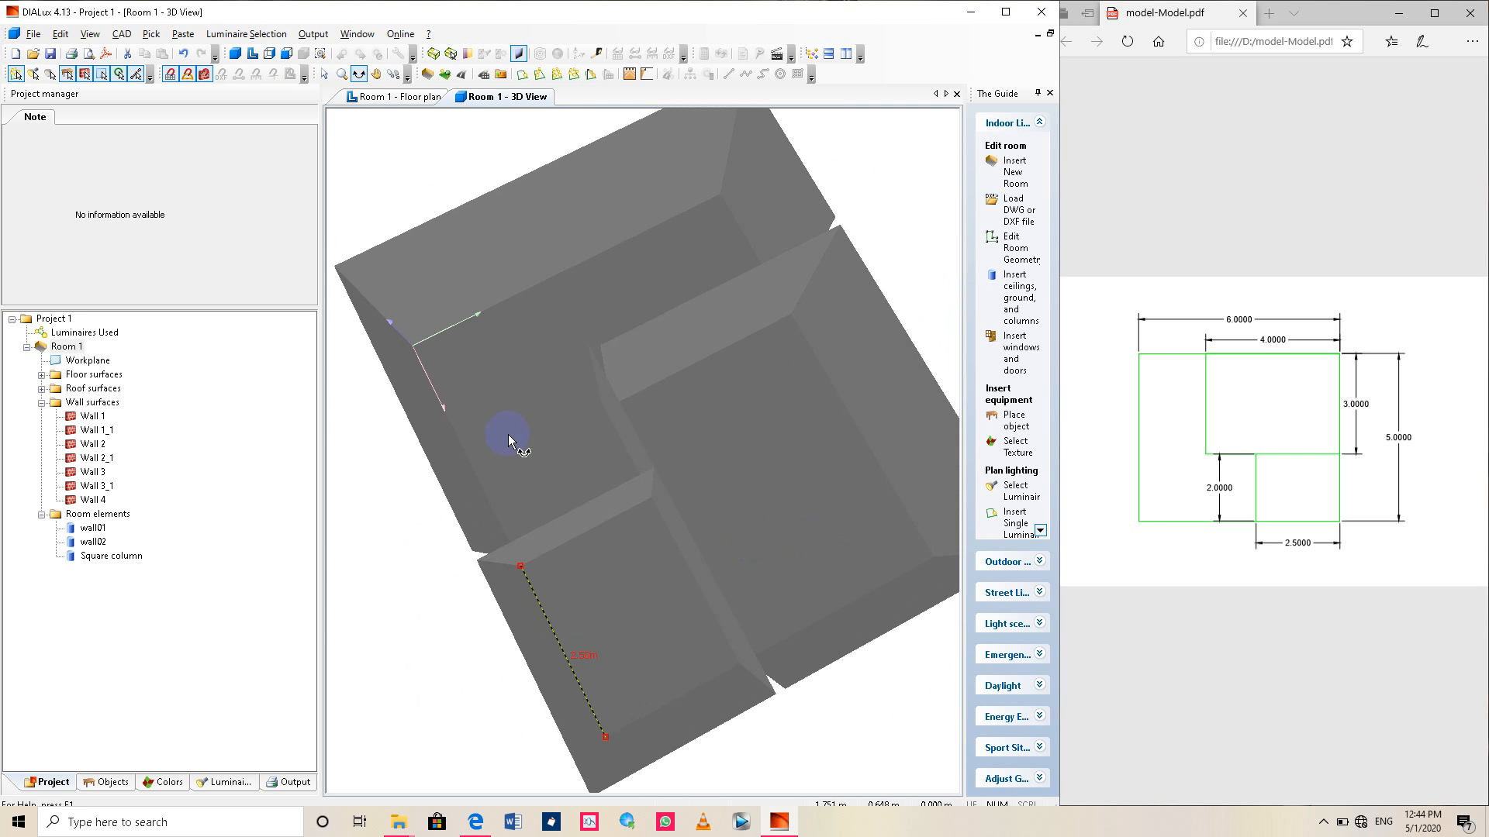
left_click_drag(509, 436, 520, 487)
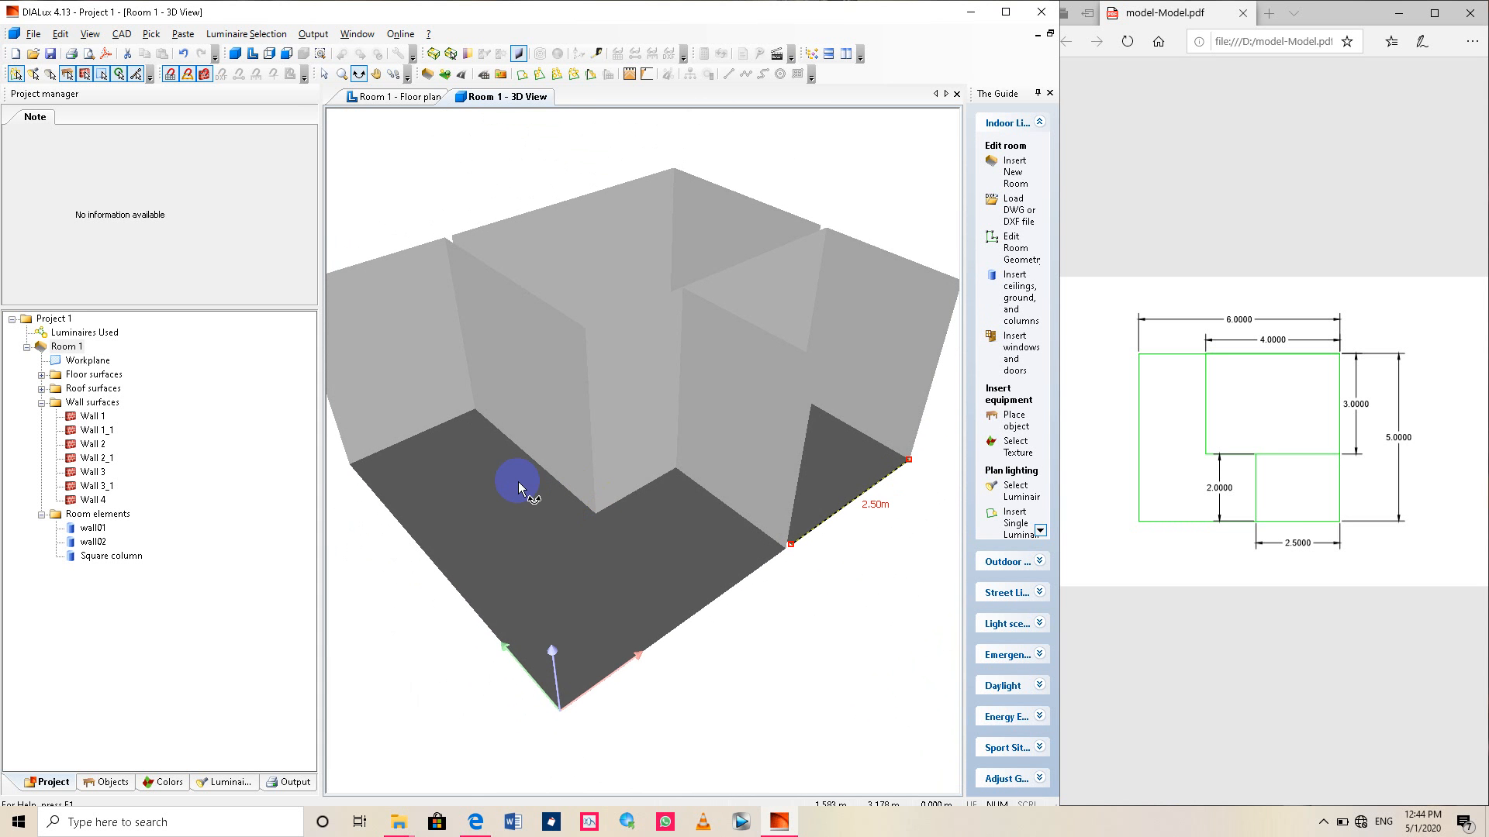
left_click_drag(570, 542, 510, 426)
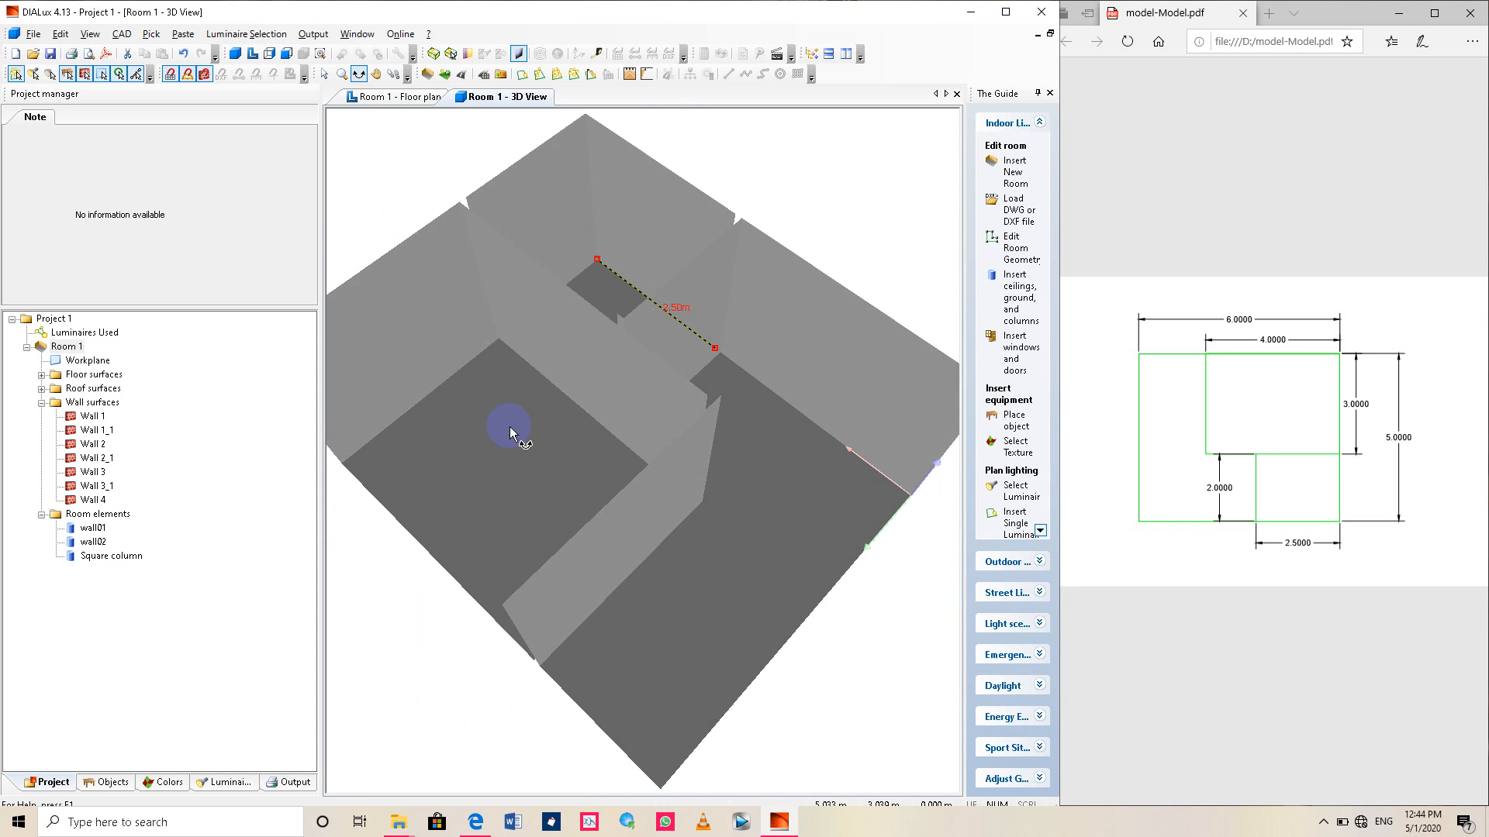
right_click(608, 281)
left_click_drag(738, 529, 612, 494)
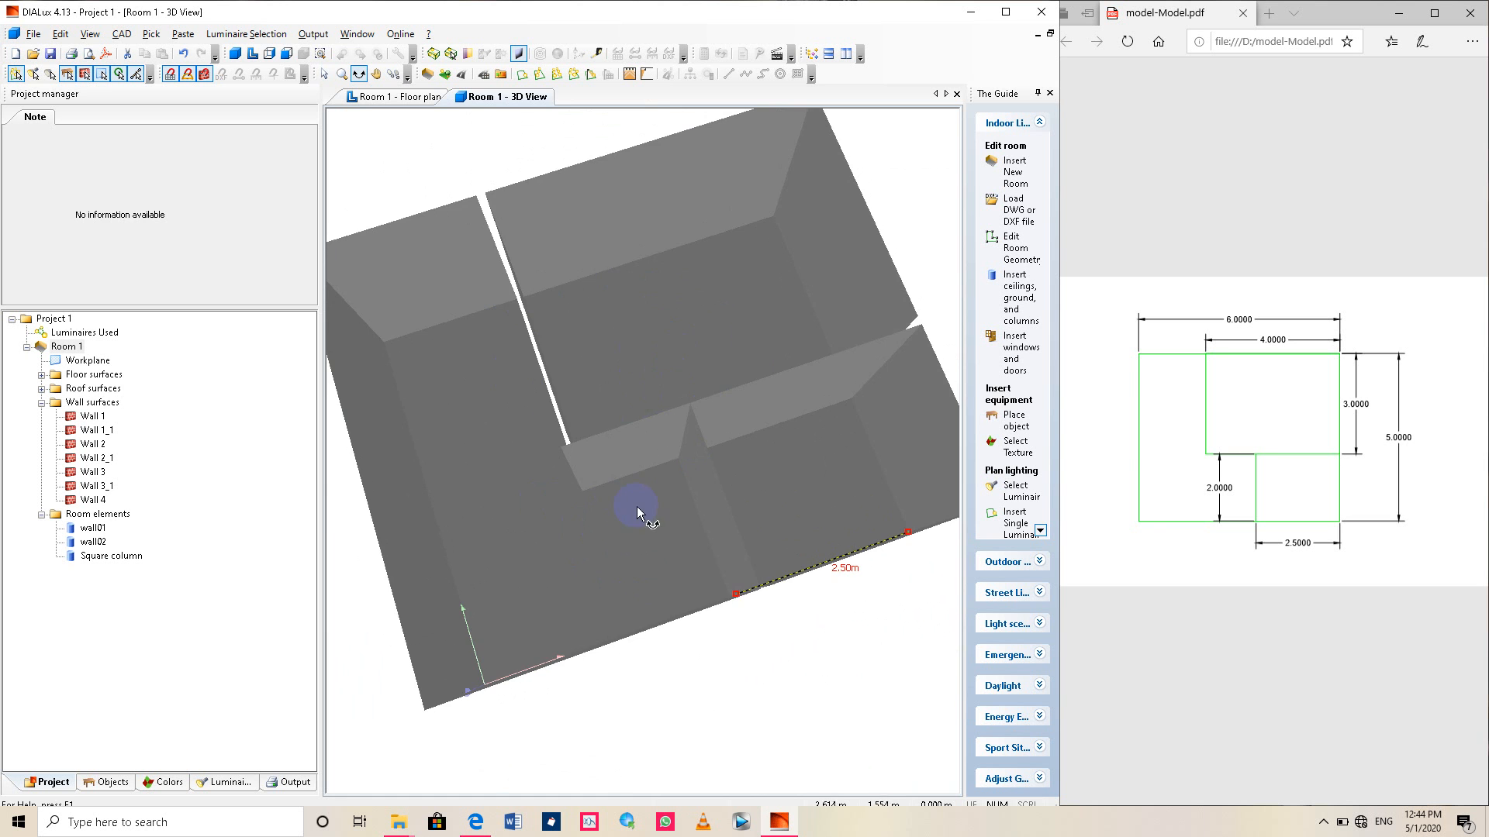
left_click_drag(636, 505, 496, 403)
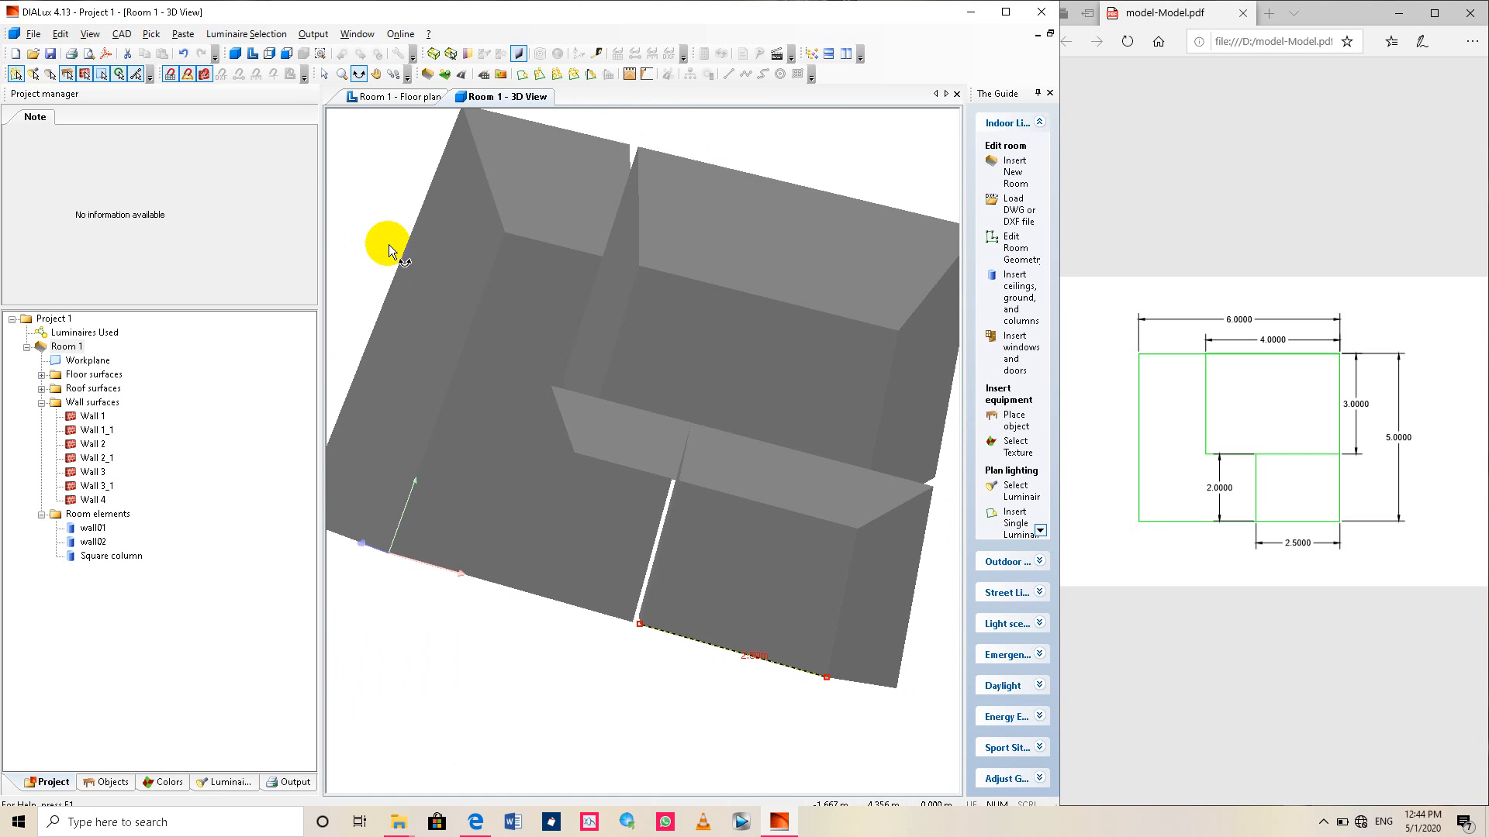
Return to the floor plan and show the office accessories among the indoor object files.
left_click(254, 54)
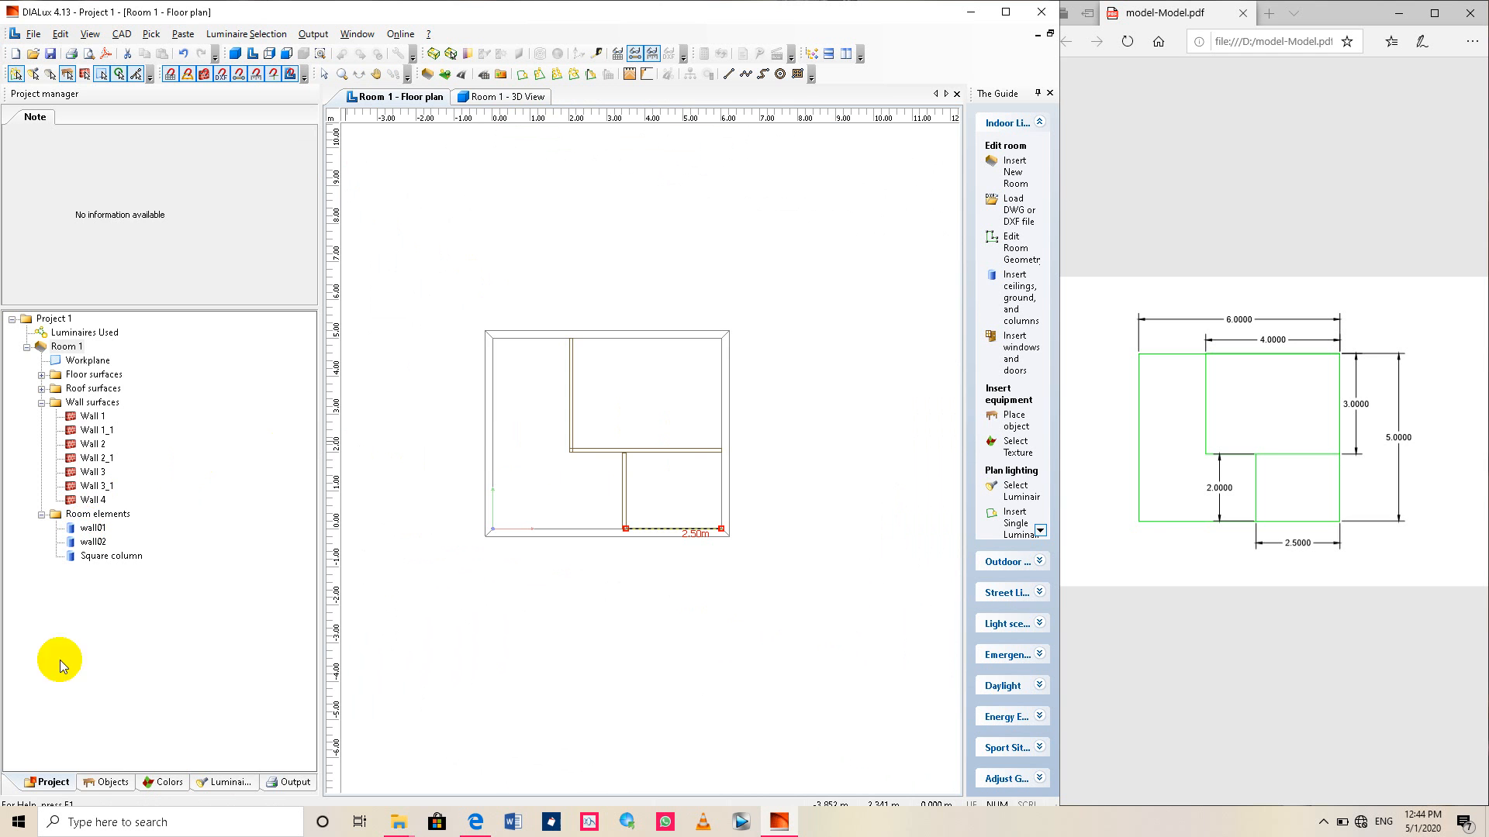
left_click(111, 783)
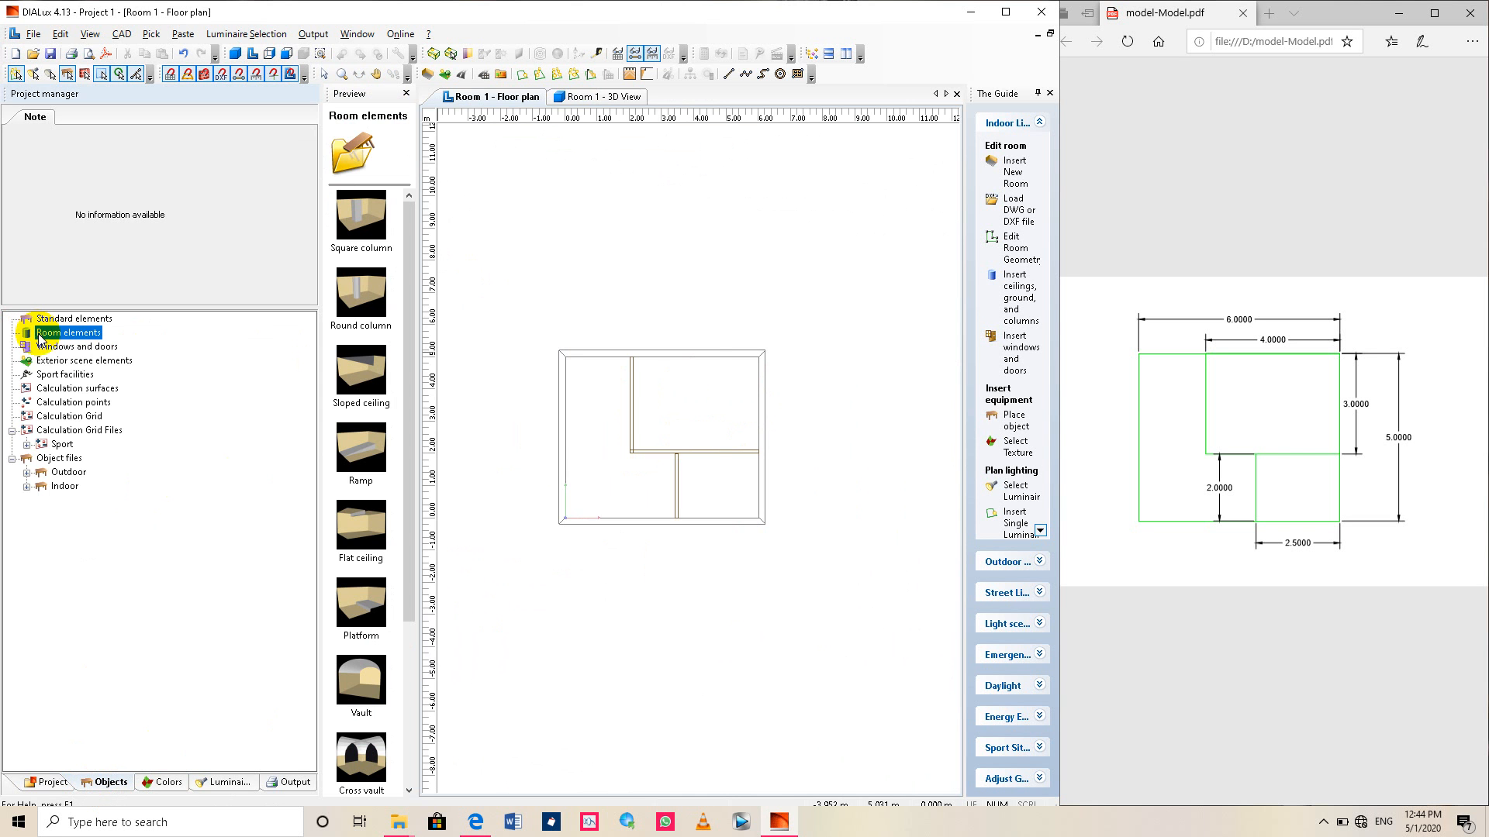
left_click(27, 487)
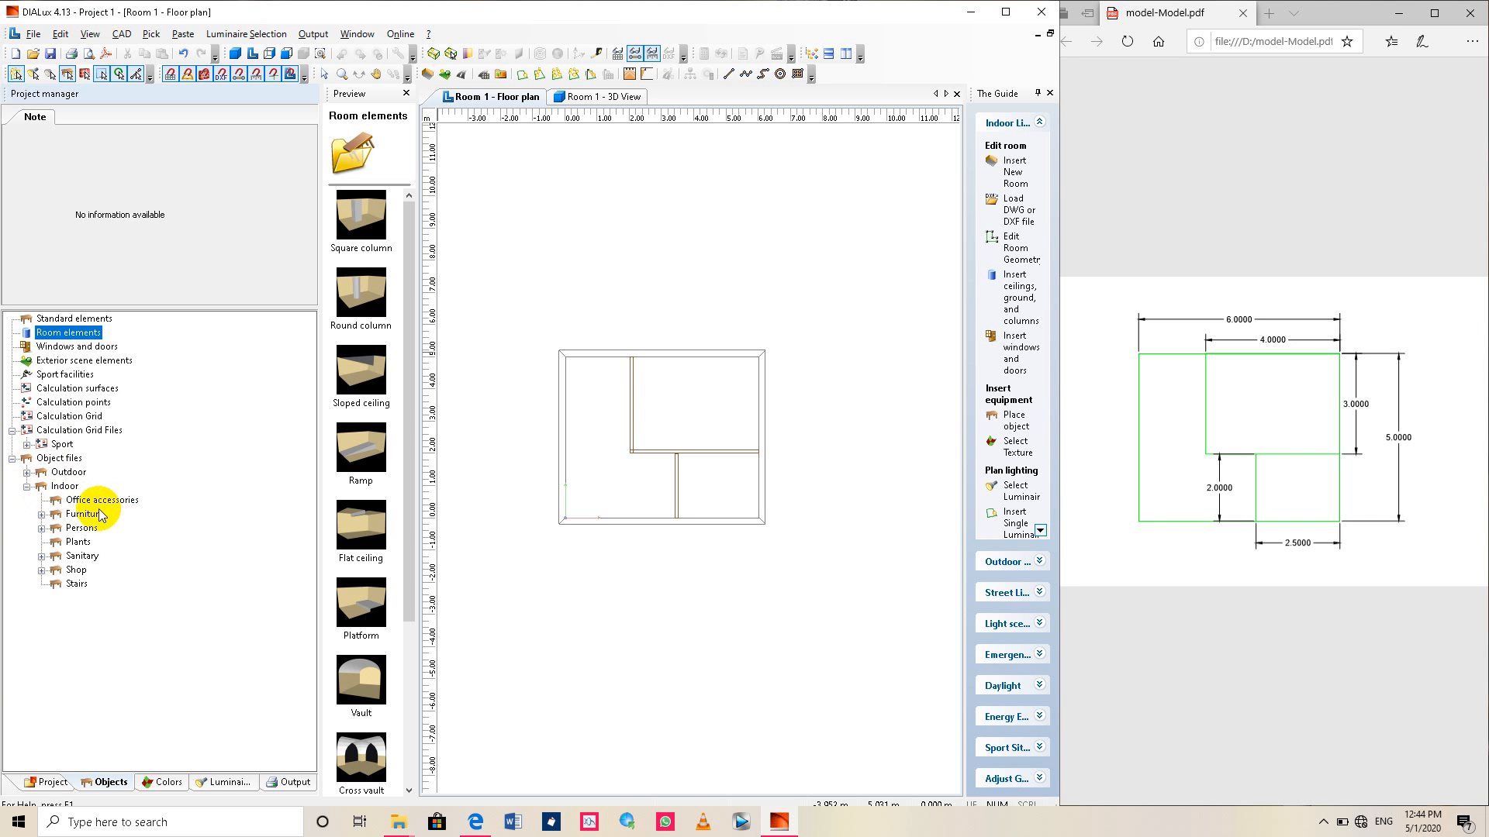
left_click(77, 500)
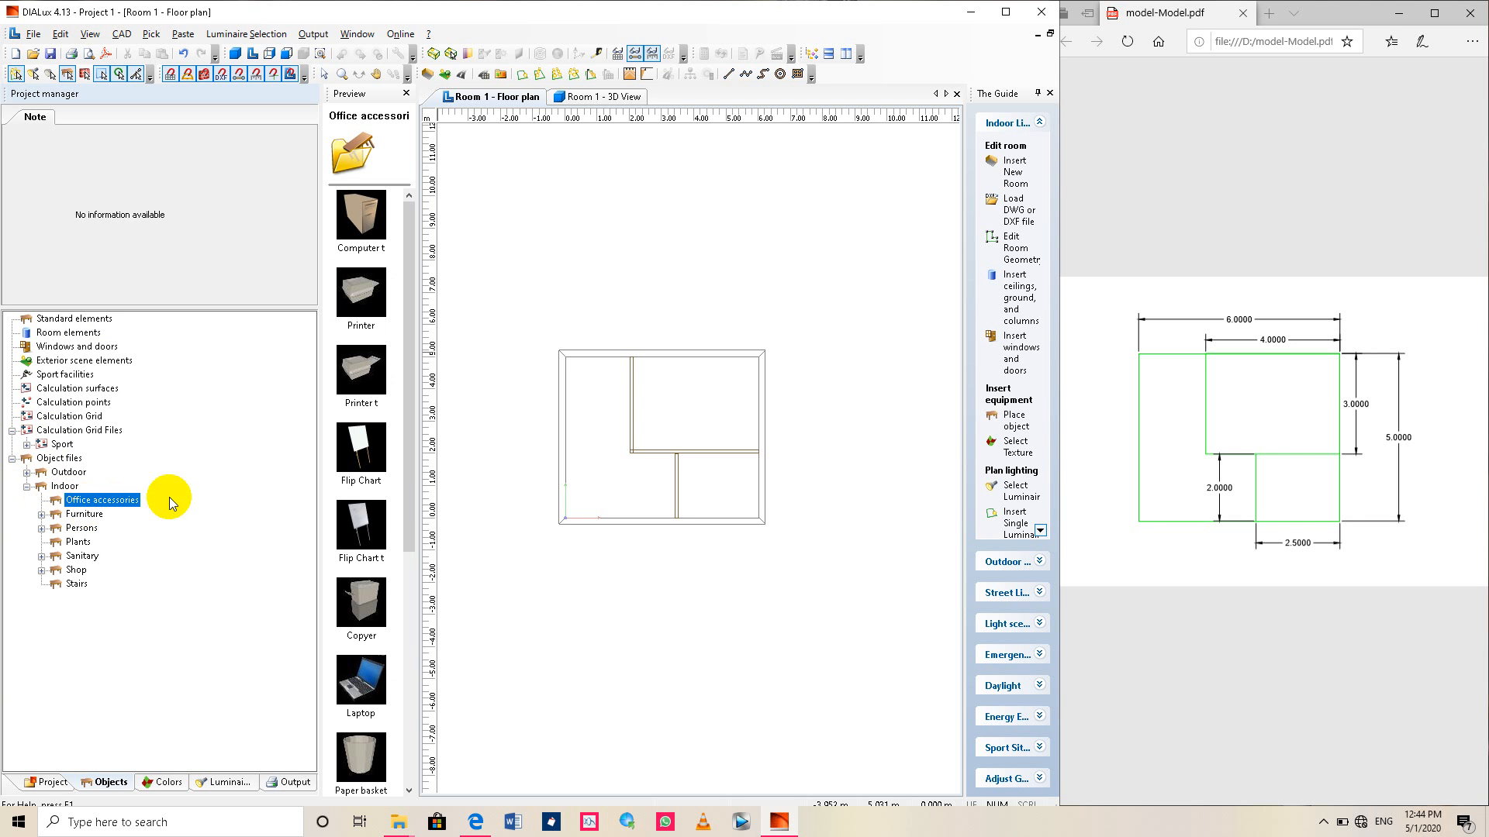
scroll(369, 452, "down", 2)
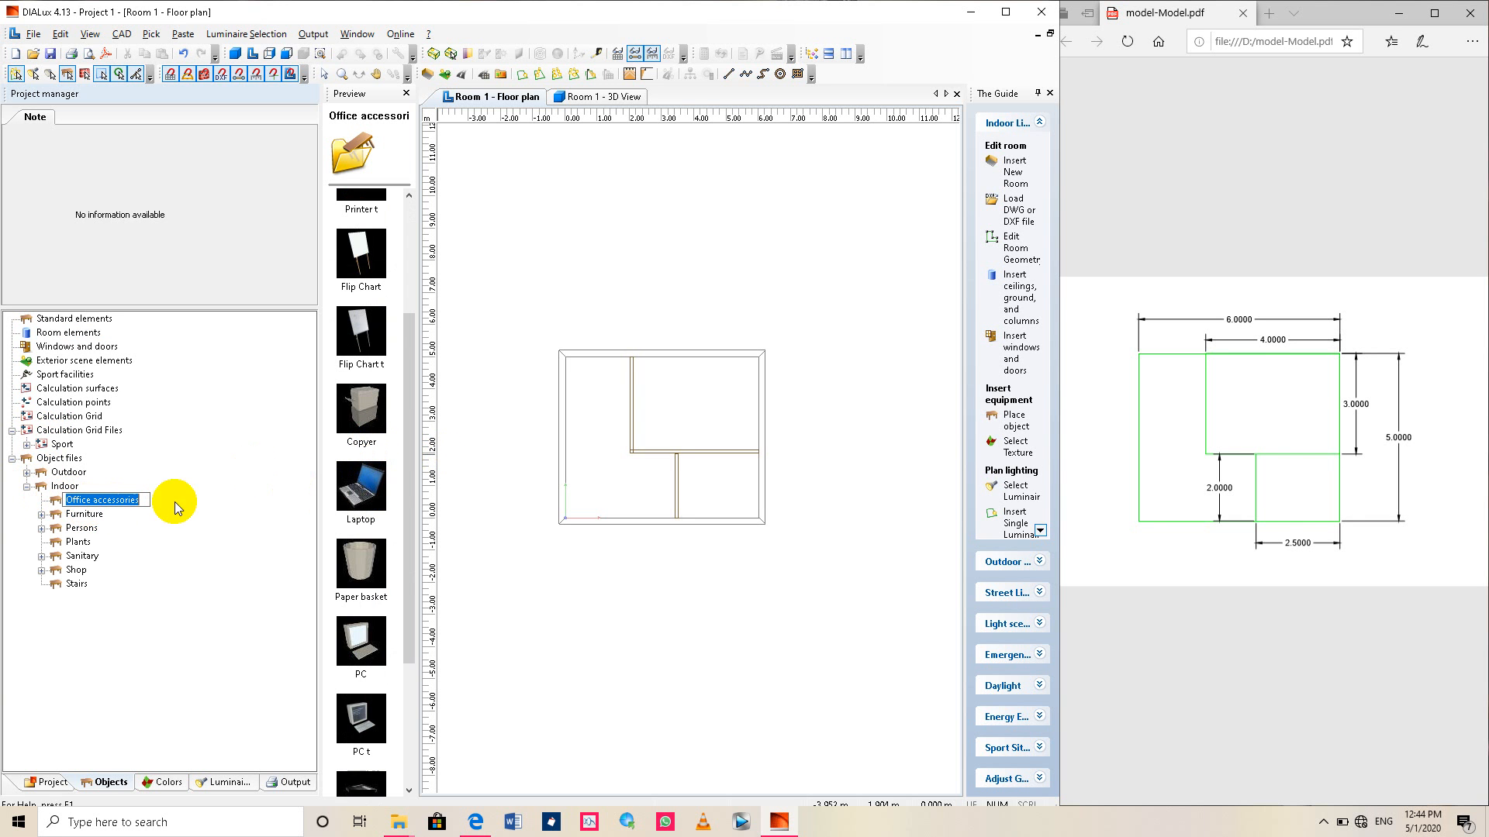
left_click(83, 514)
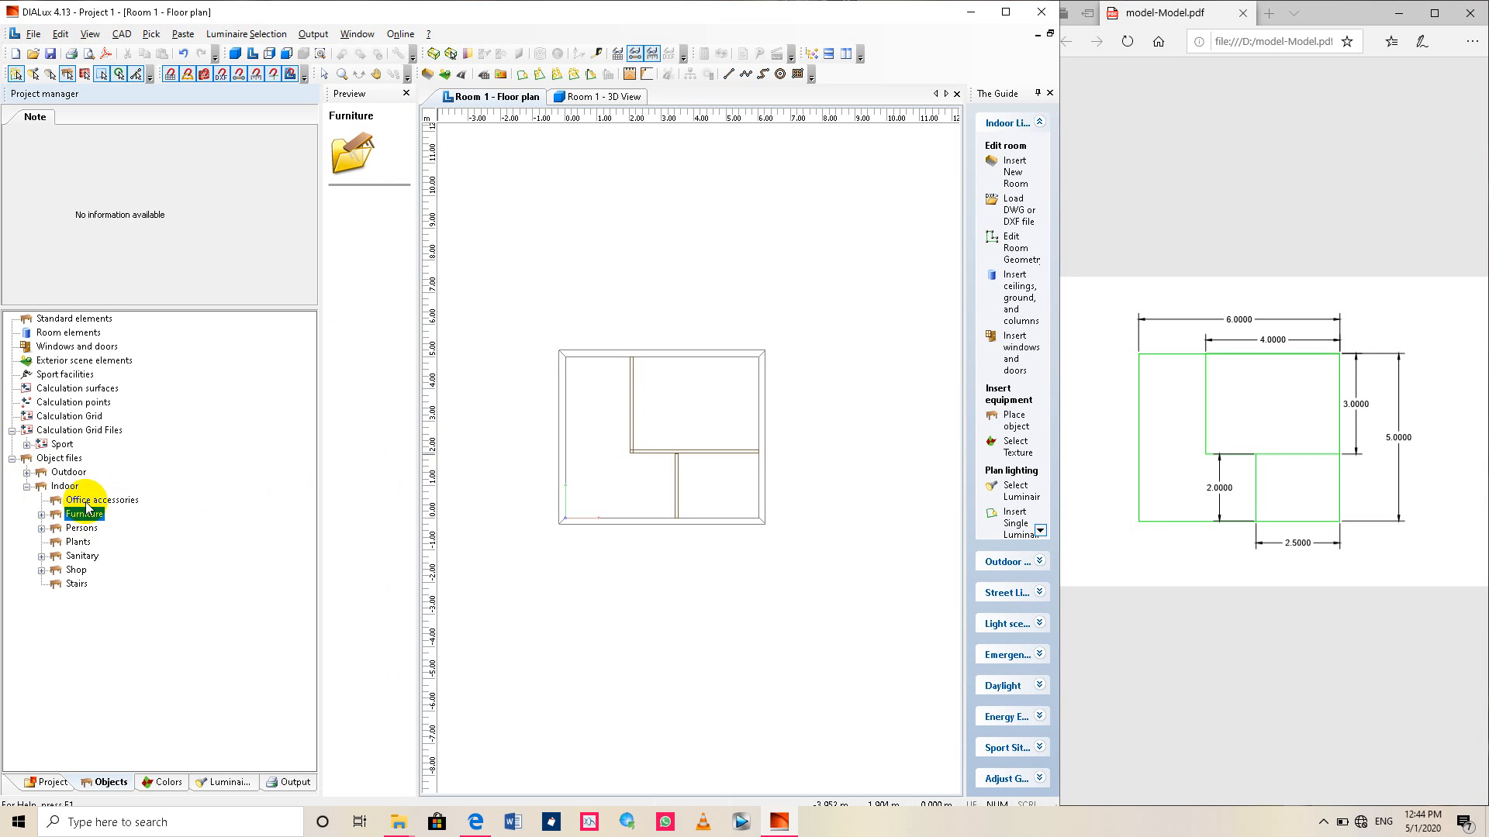
left_click(97, 500)
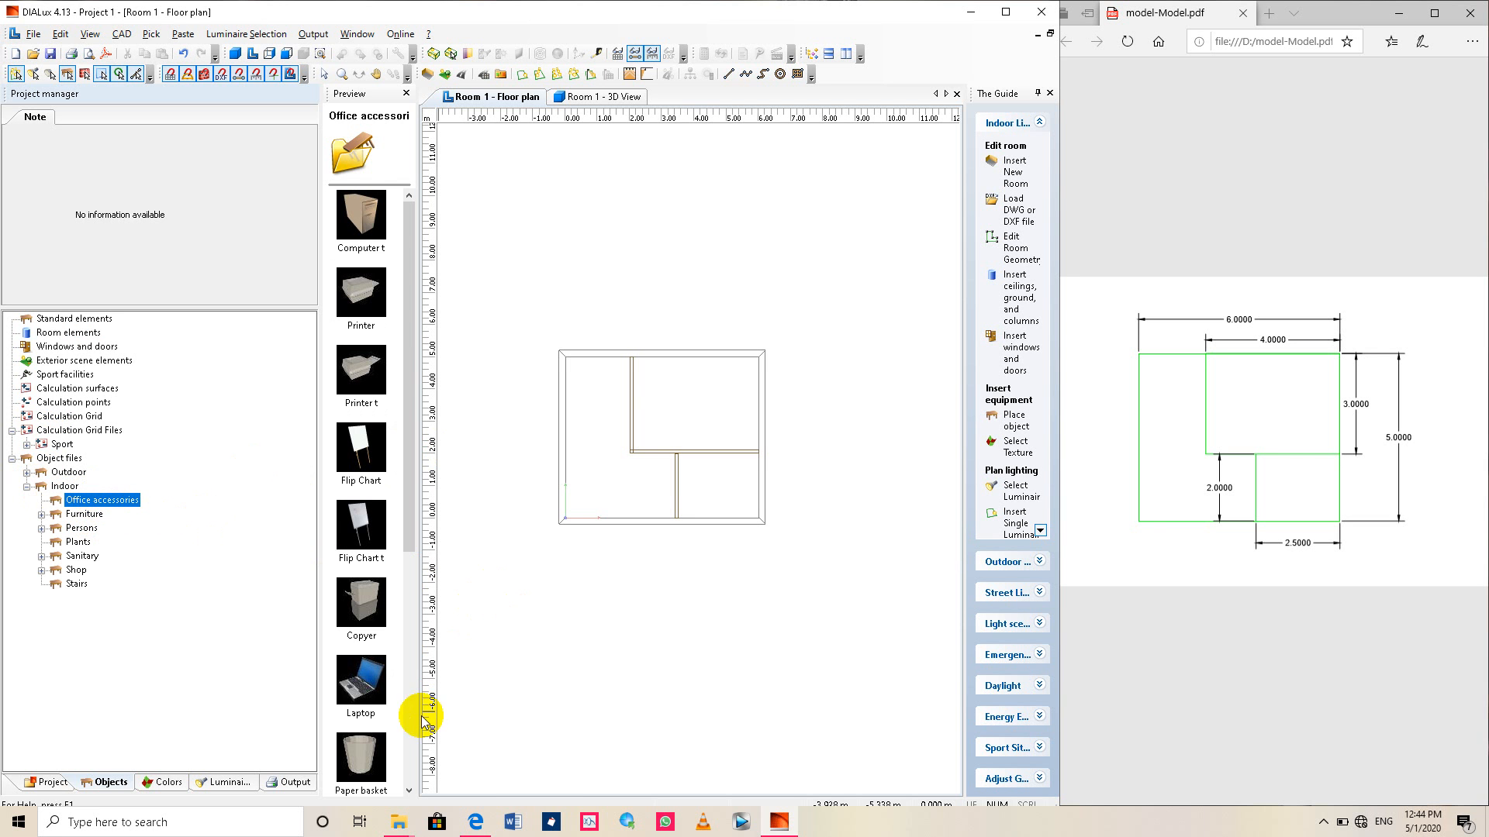
Place a paper basket in the lower-right room at about X 3.9 m, Y 0.4 m and check it in the 3D view.
left_click(356, 763)
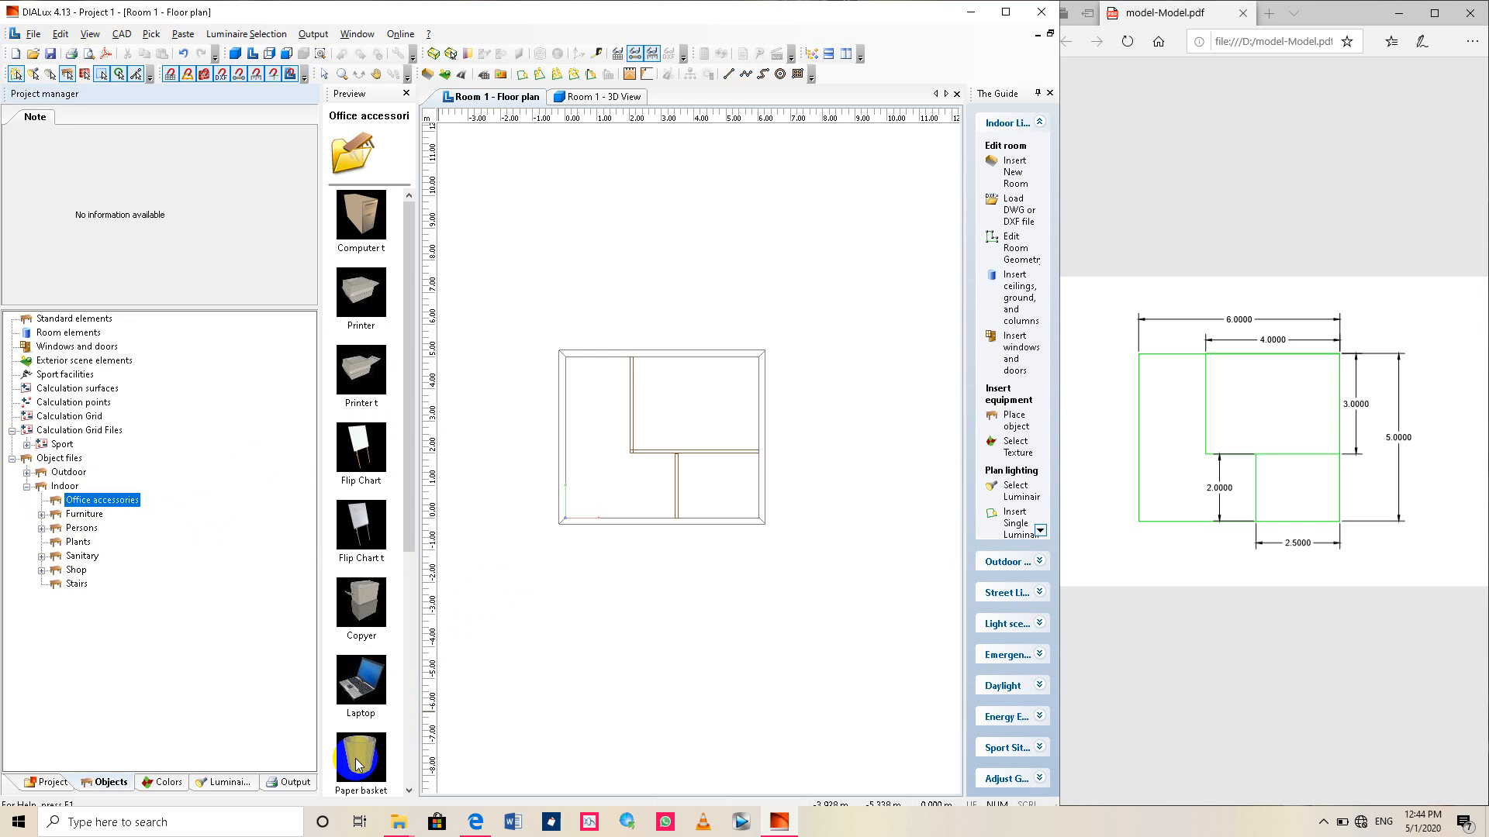
left_click_drag(356, 764, 691, 506)
scroll(691, 508, "up", 1)
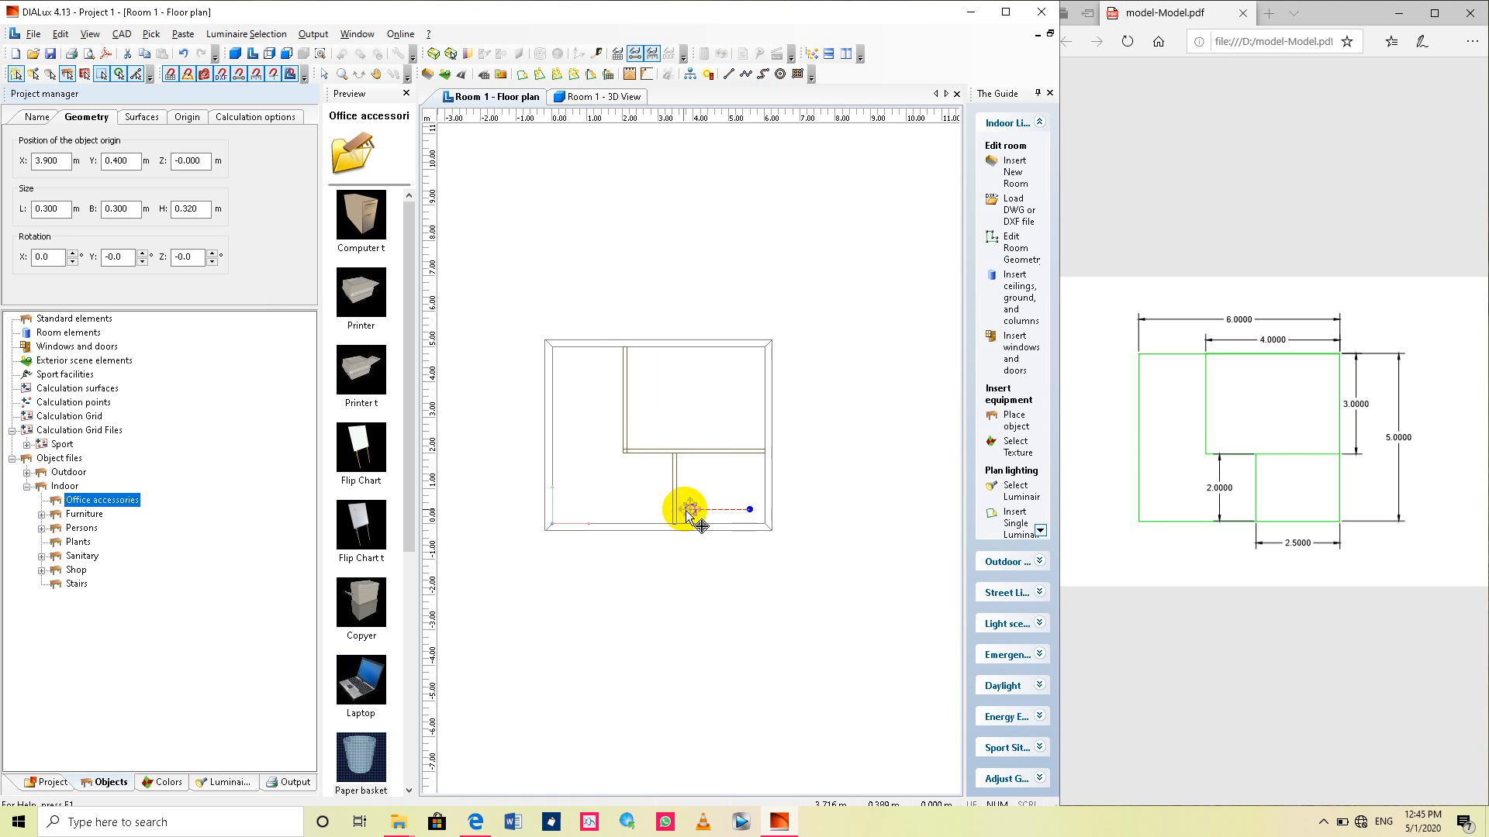
scroll(683, 516, "up", 2)
scroll(690, 522, "down", 3)
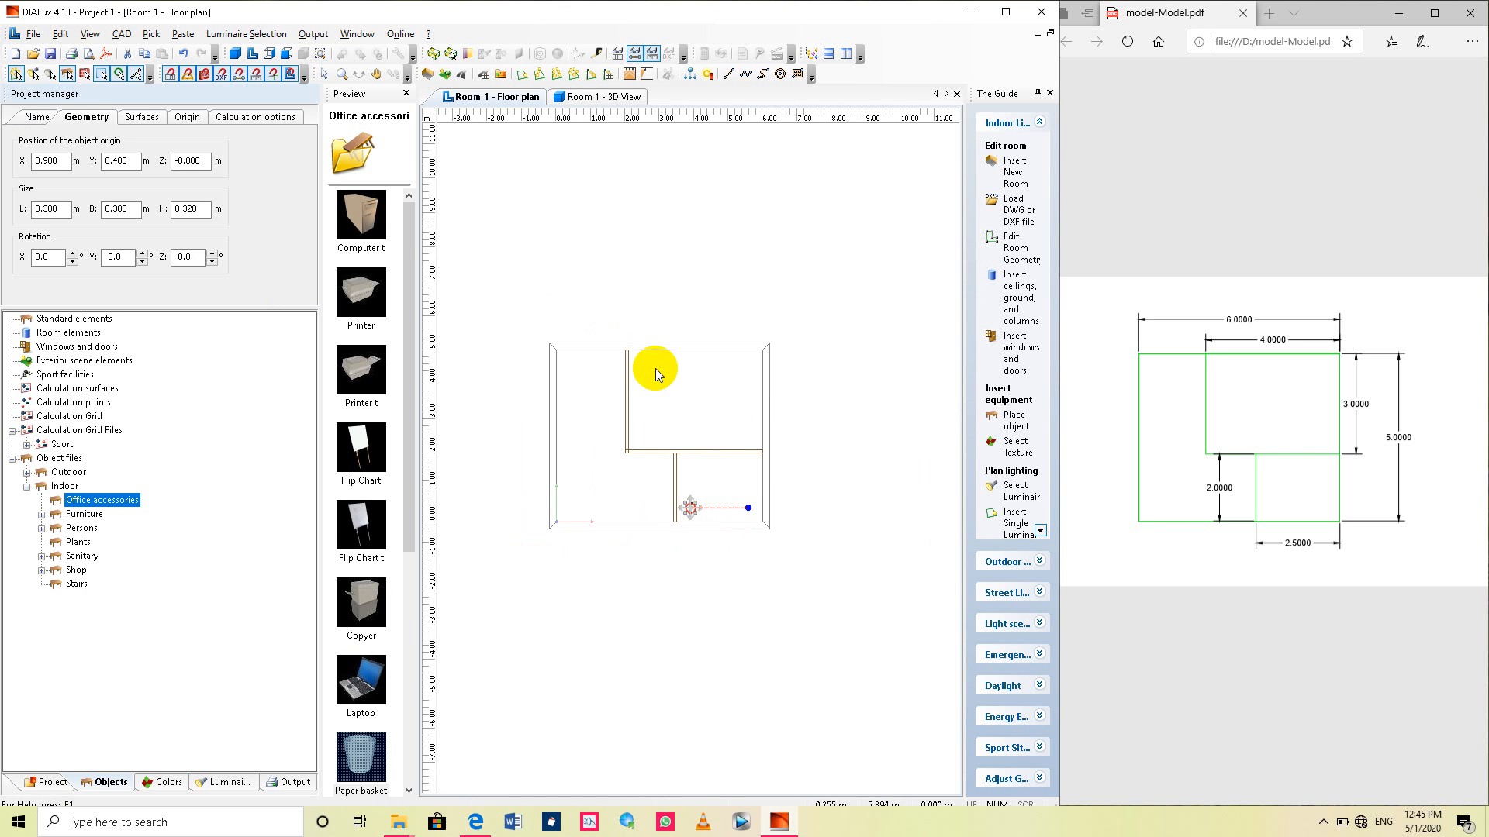
left_click(236, 53)
left_click_drag(721, 632, 585, 608)
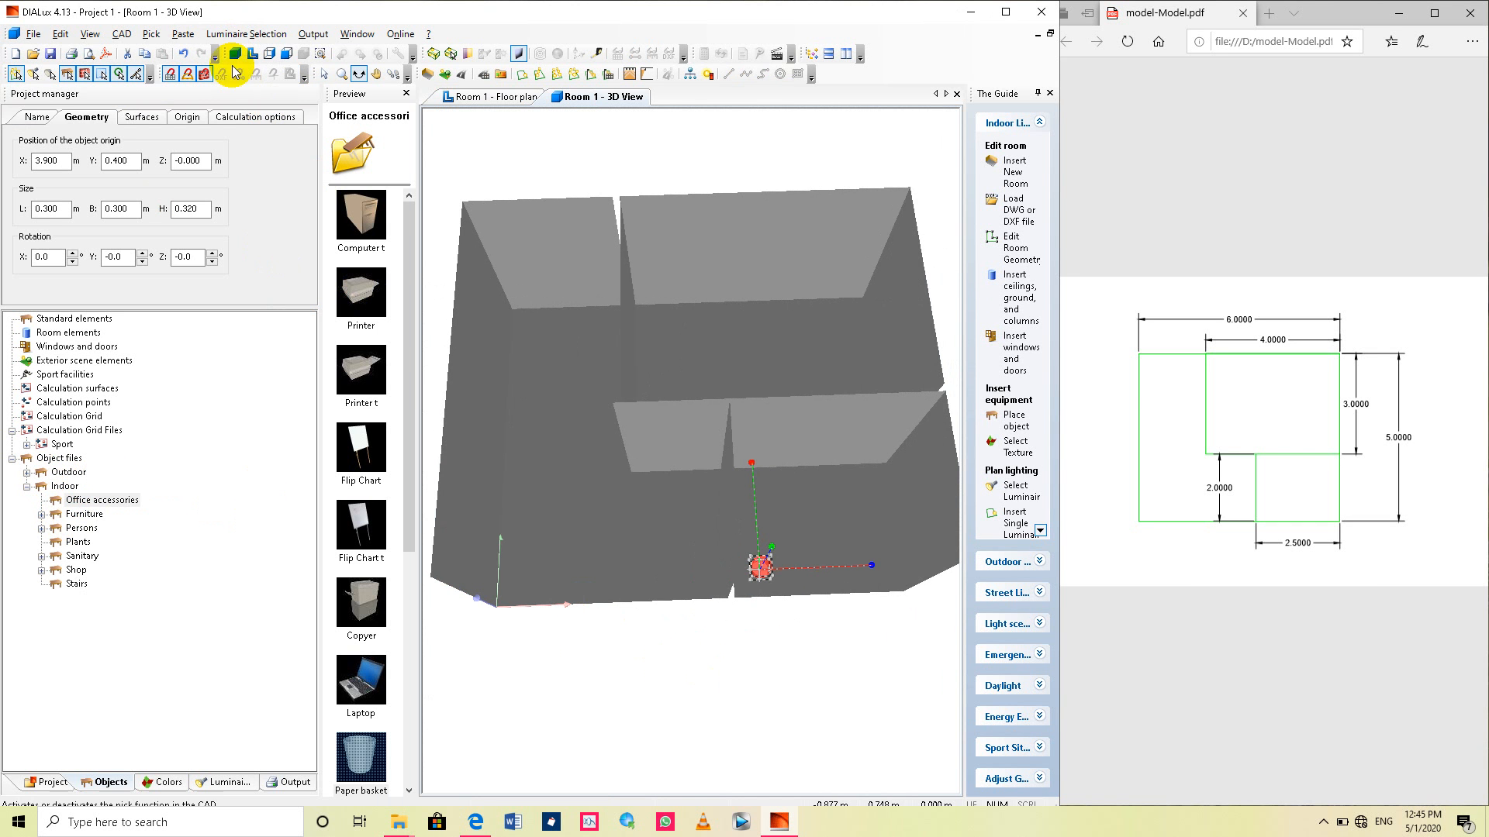
Place a bed1 broad from the beds in the upper-right room at about X 3.0 m, Y 2.5 m and view it in 3D.
left_click(252, 55)
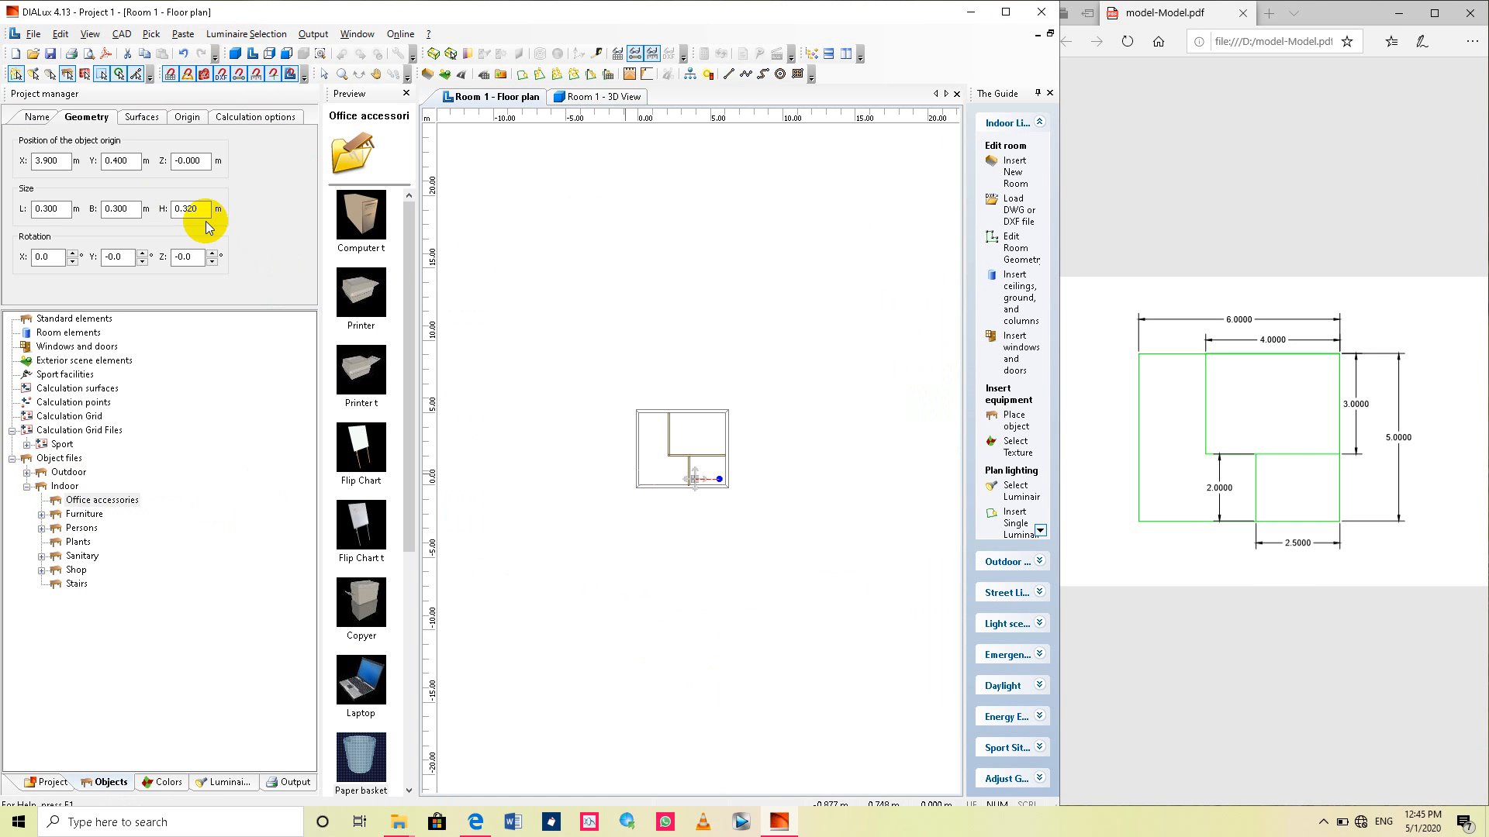
left_click(76, 514)
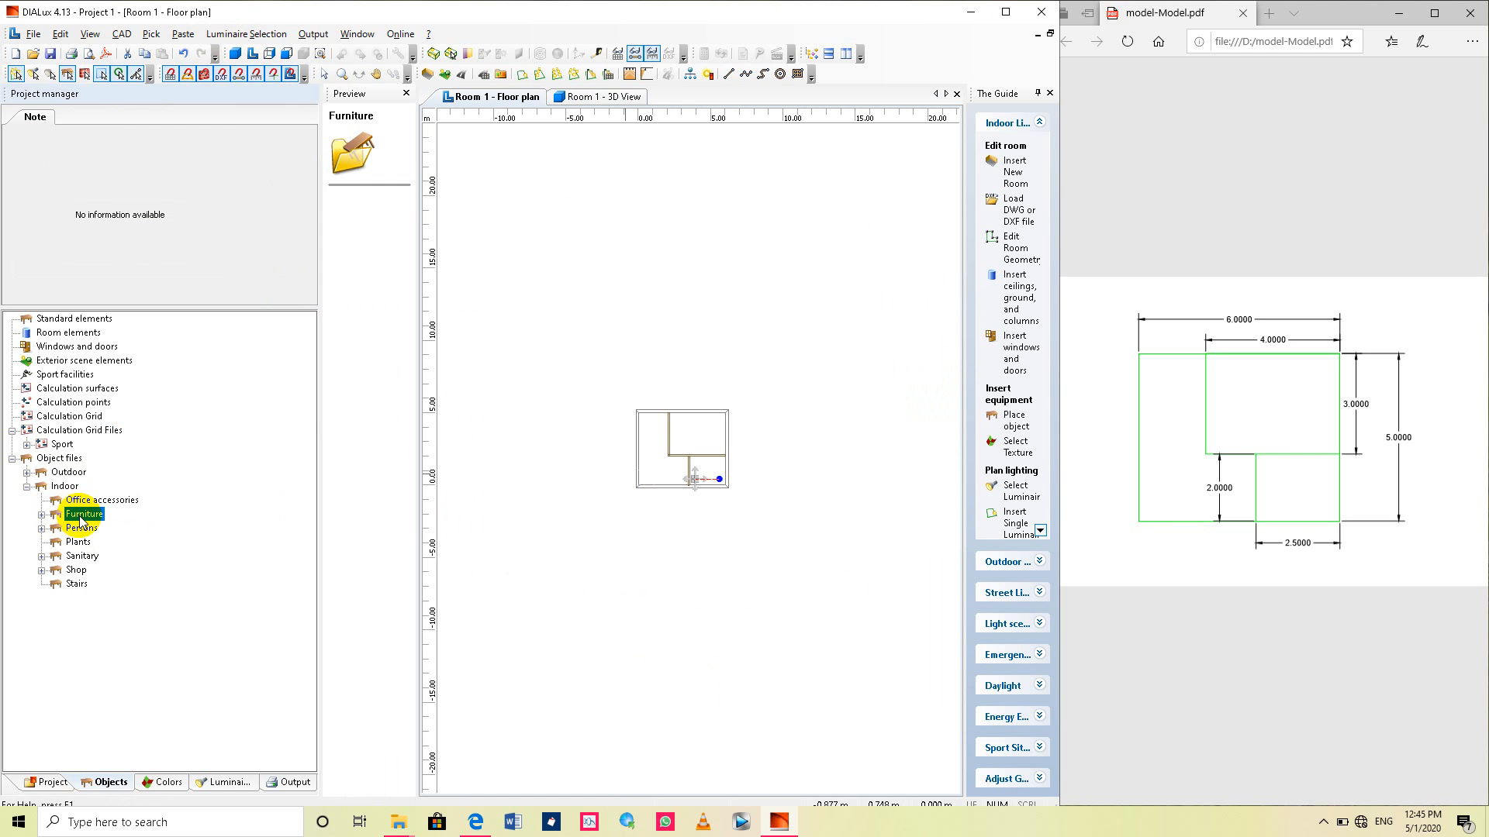
double_click(85, 516)
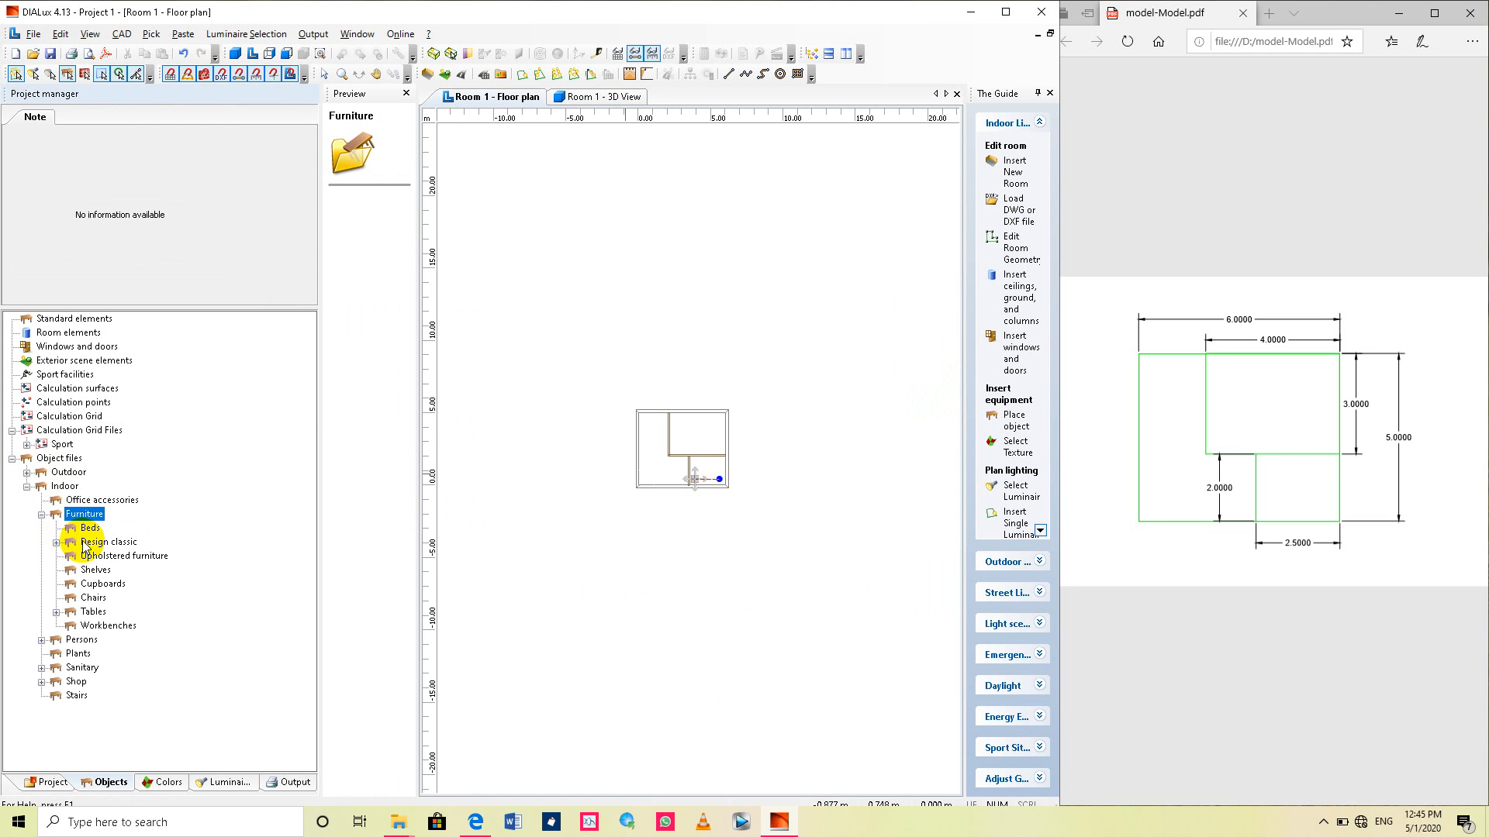
left_click(88, 528)
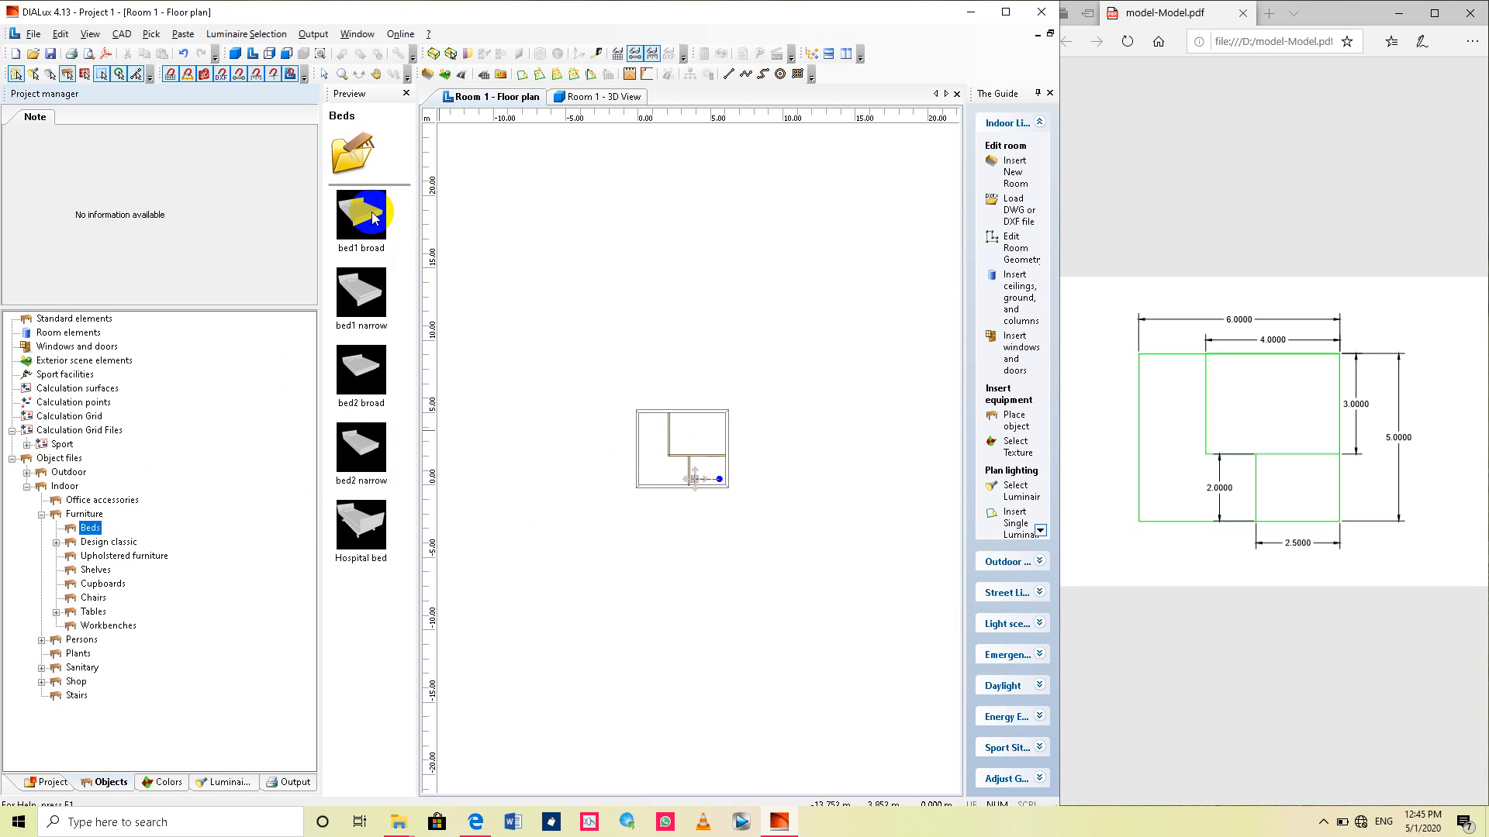
left_click_drag(373, 218, 707, 428)
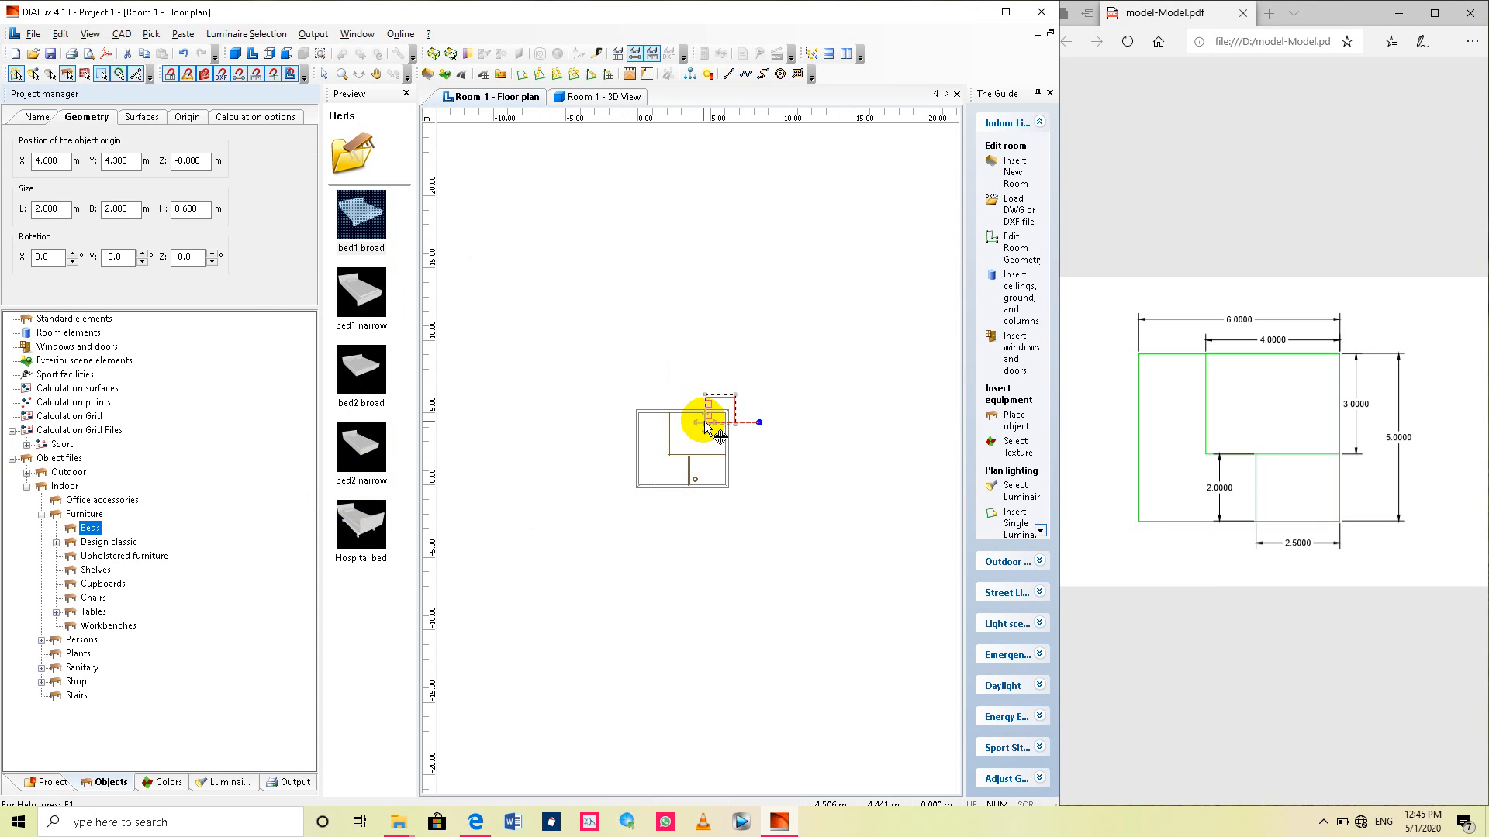
left_click_drag(705, 422, 684, 450)
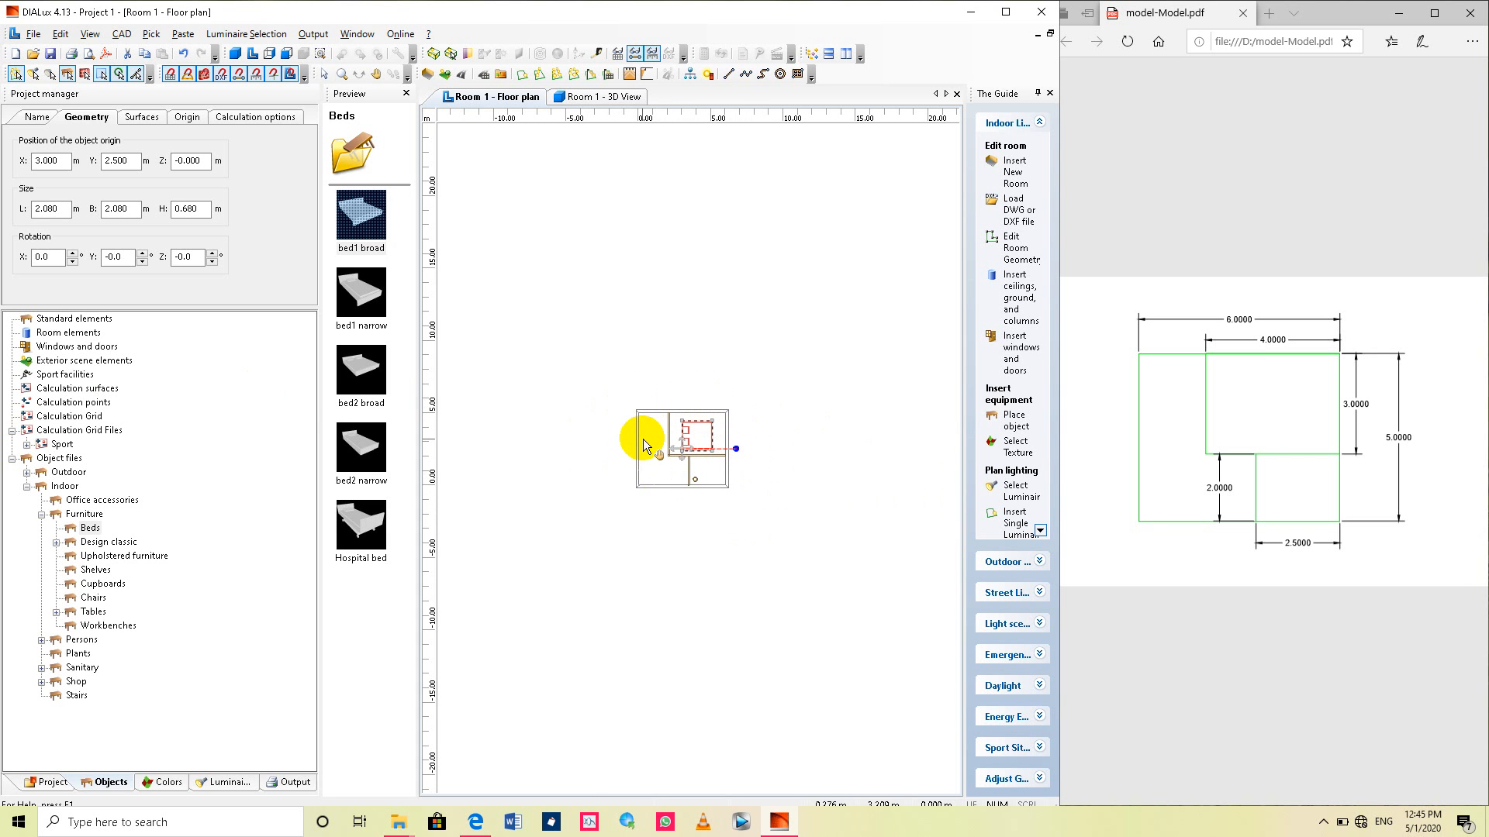
left_click(235, 55)
left_click_drag(793, 487, 783, 598)
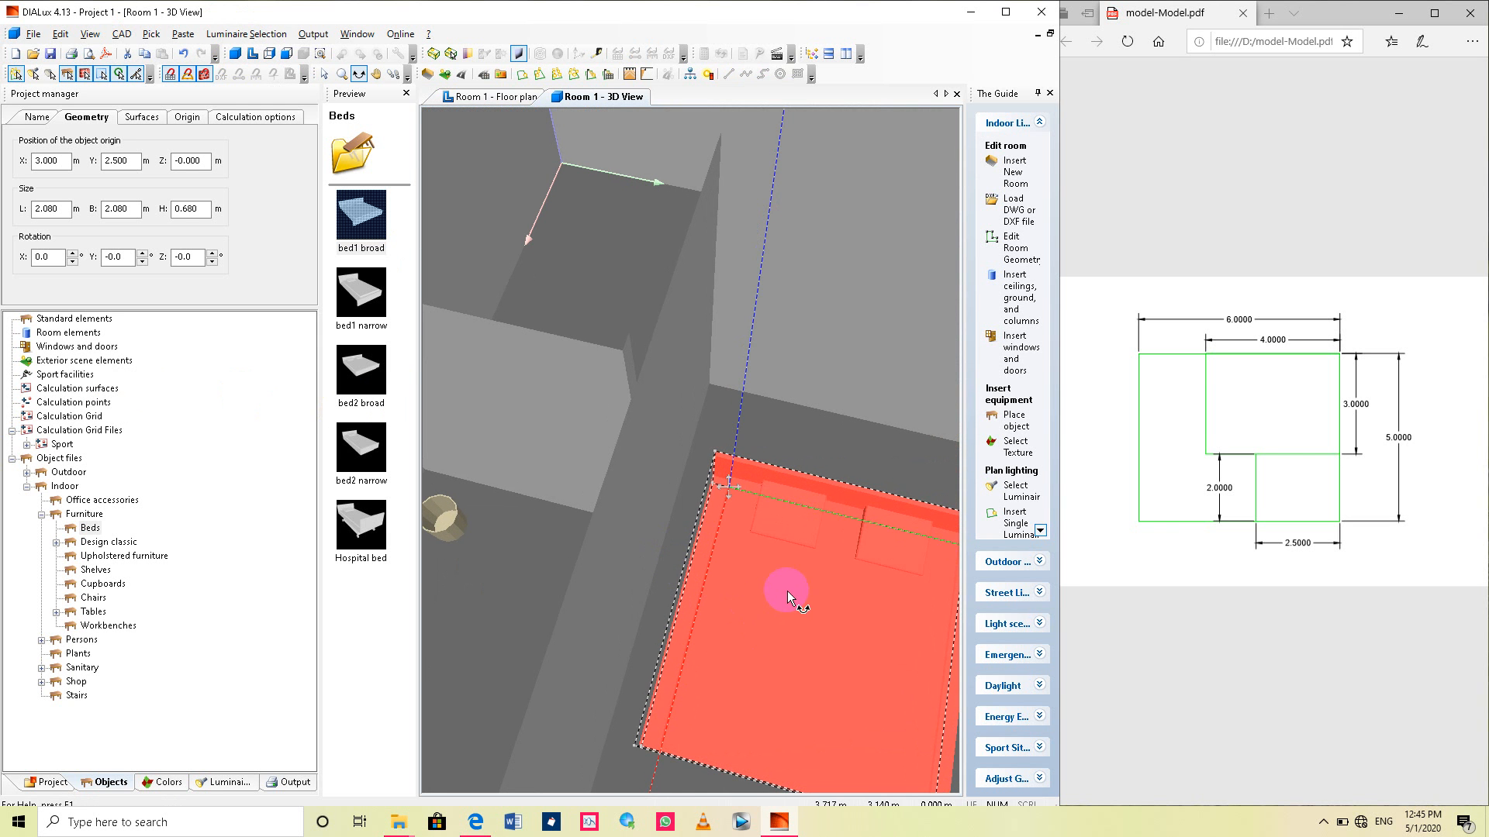
left_click_drag(863, 439, 485, 385)
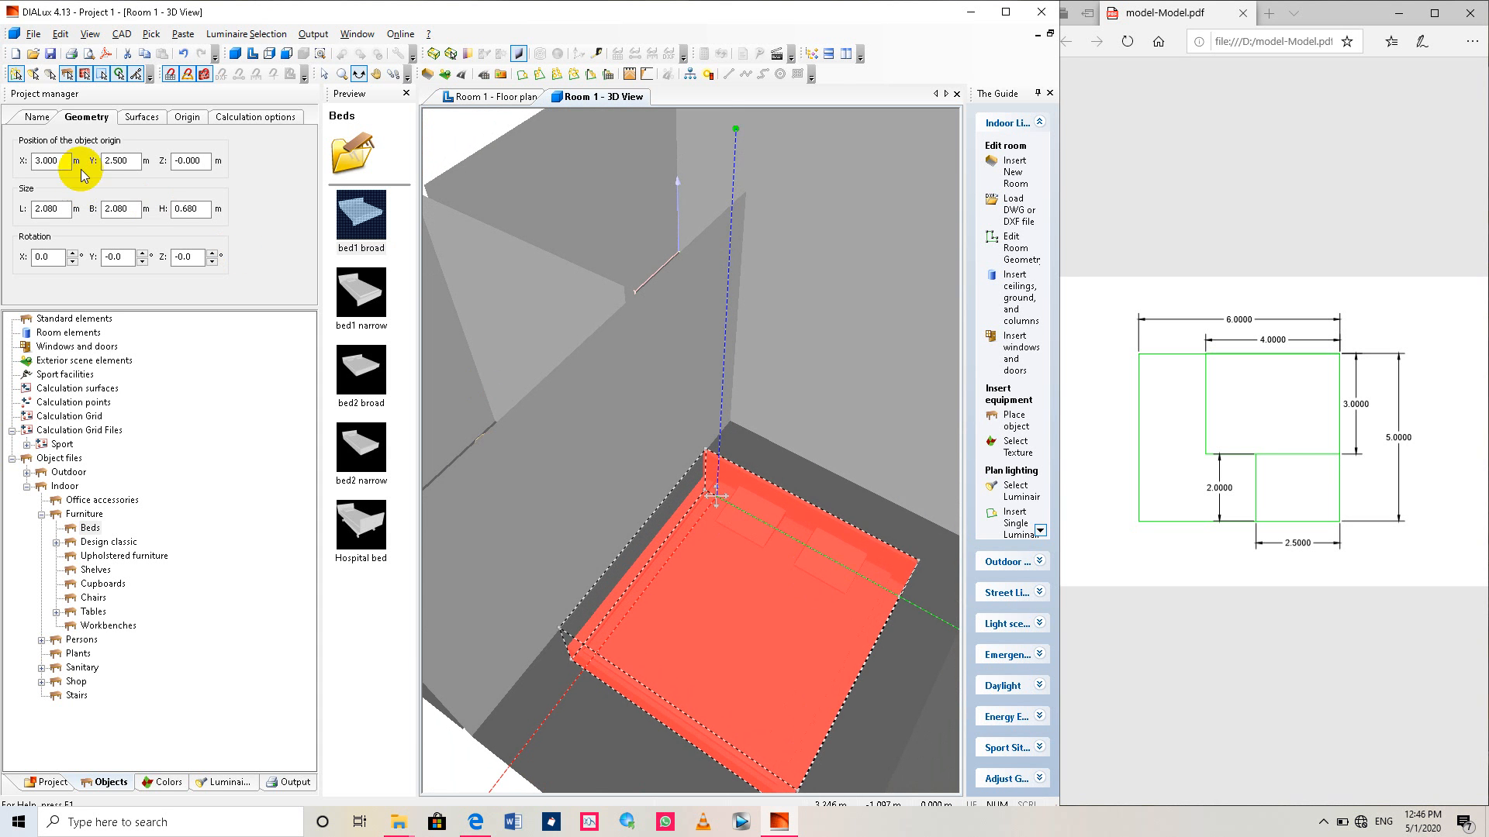
left_click_drag(782, 657, 827, 688)
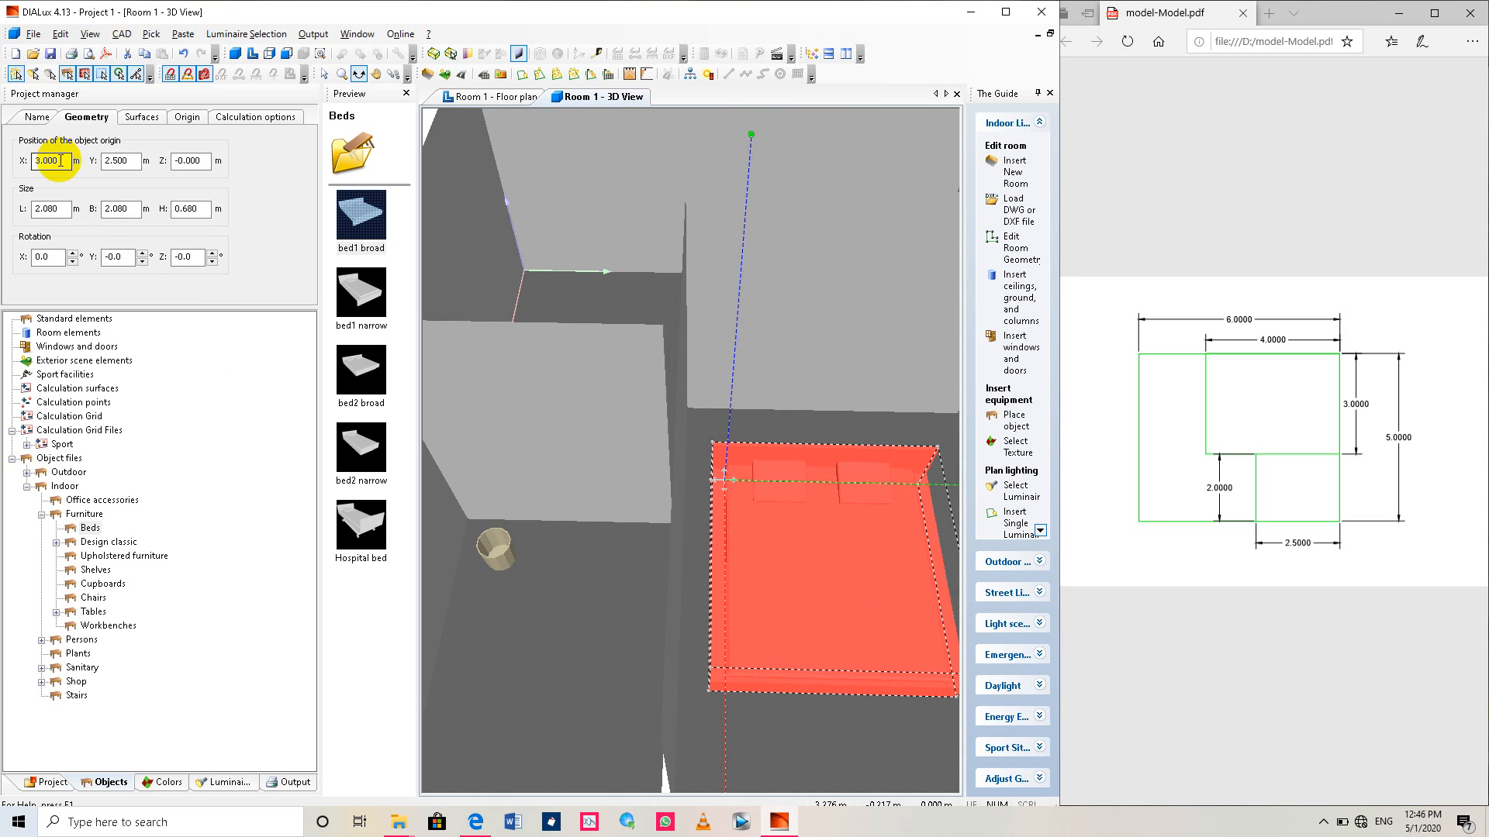
Try the bed at a Y position of 2.0 m, then set it back to 2.5 m.
left_click(118, 162)
left_click_drag(134, 161, 112, 160)
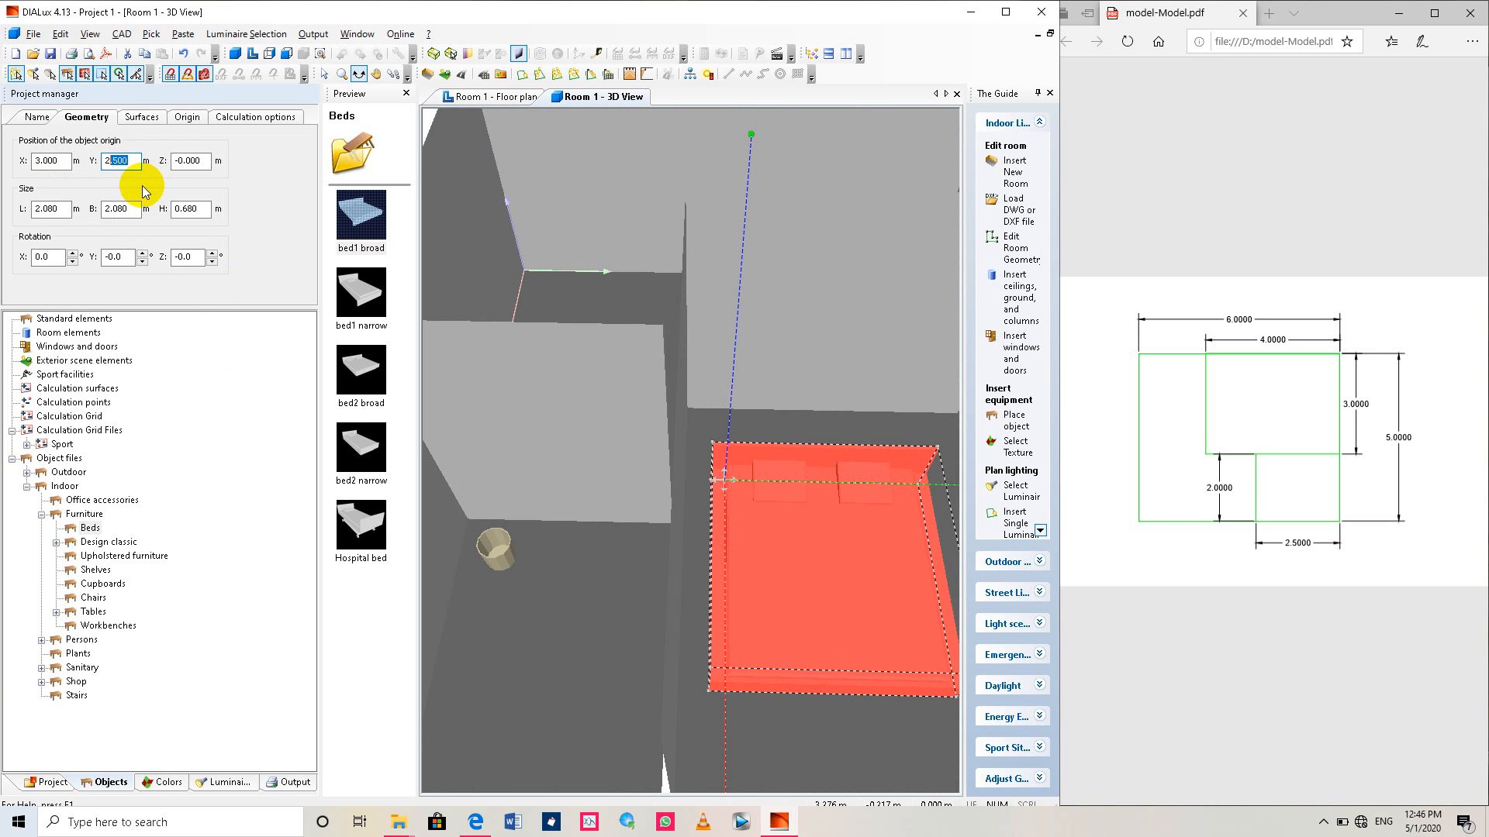
type(".0")
left_click(46, 161)
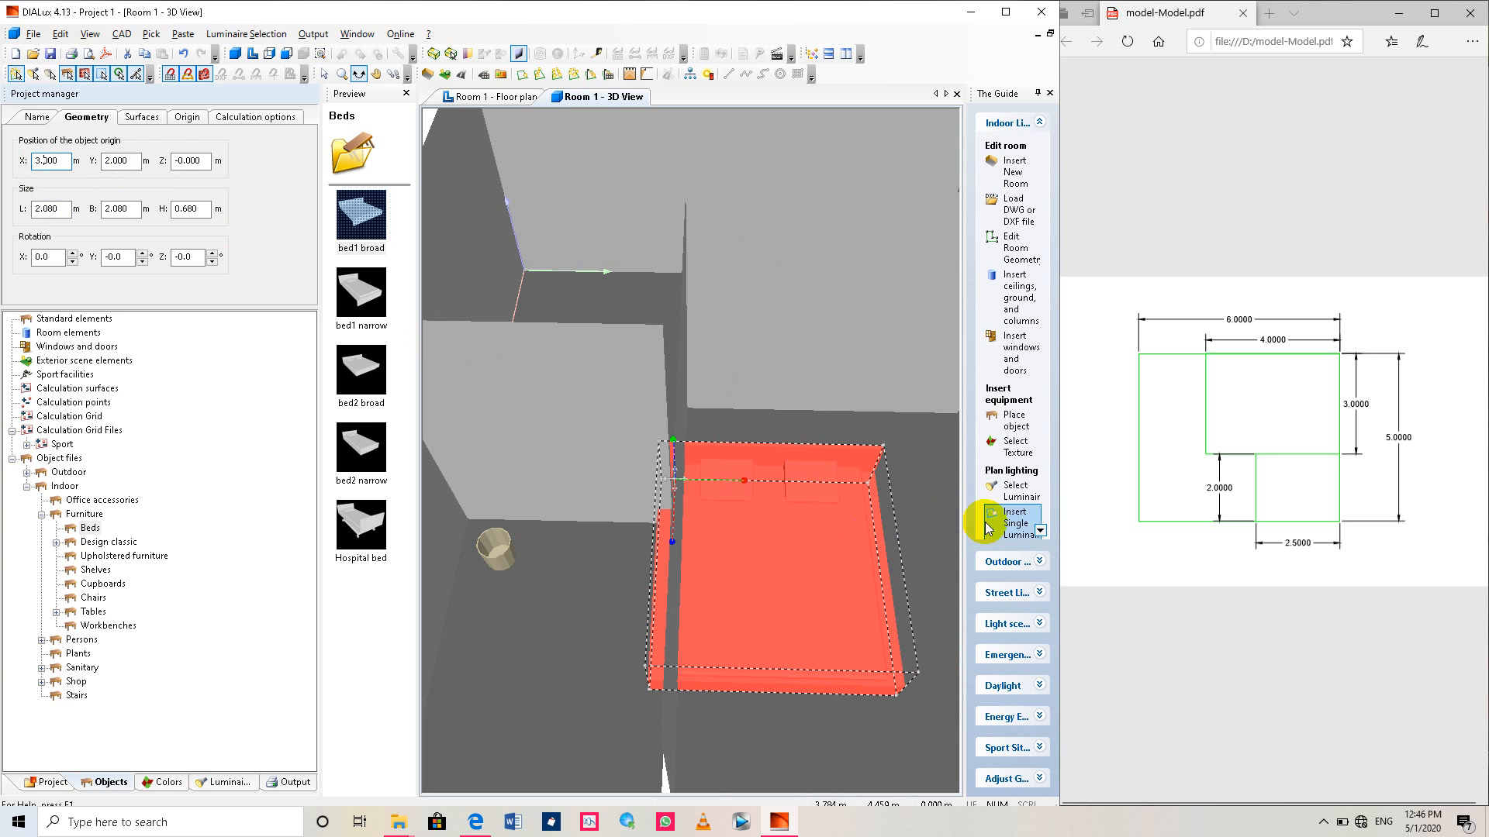
left_click(116, 161)
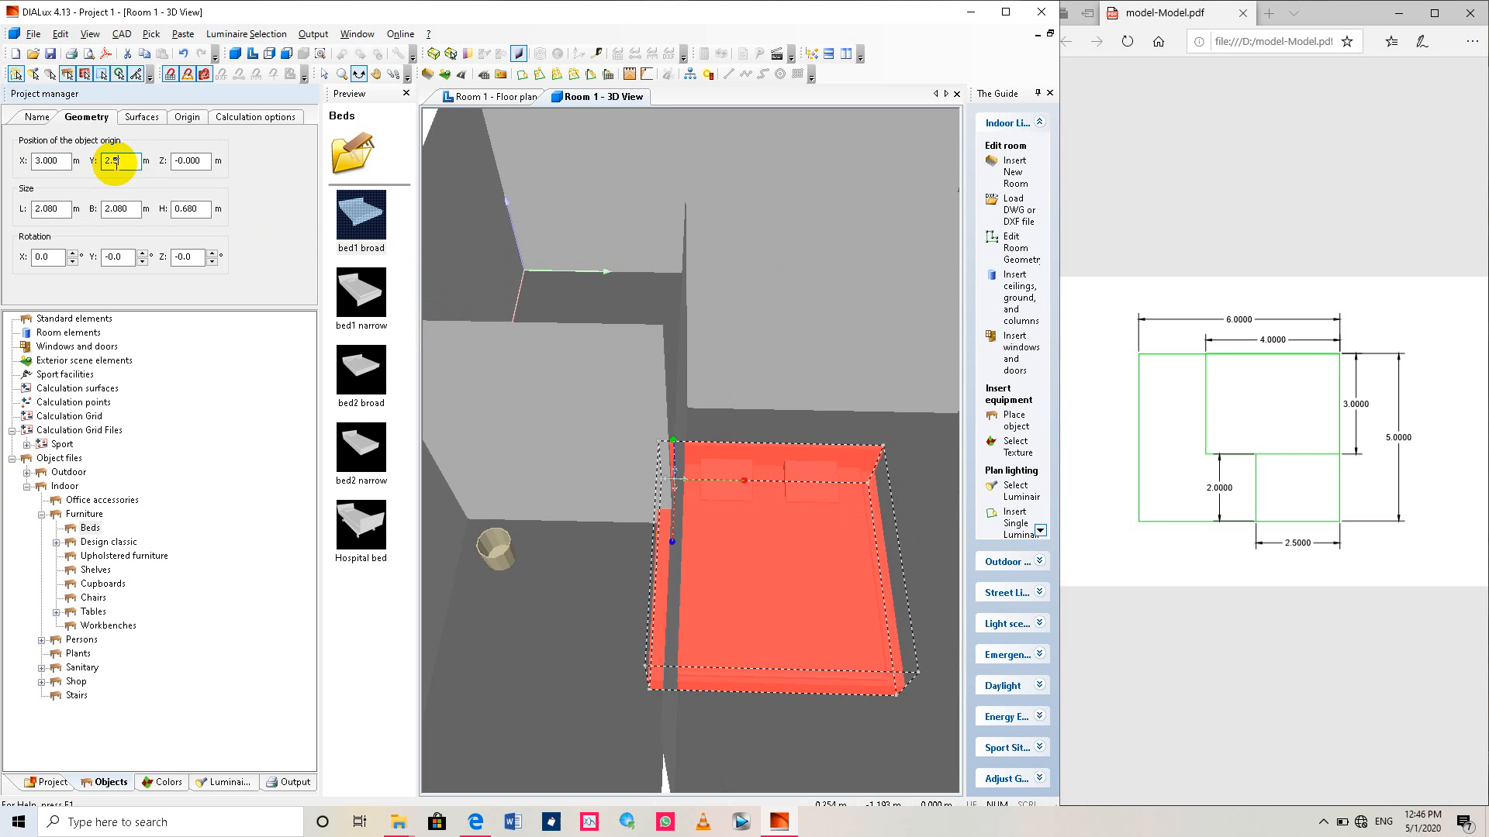
left_click(197, 161)
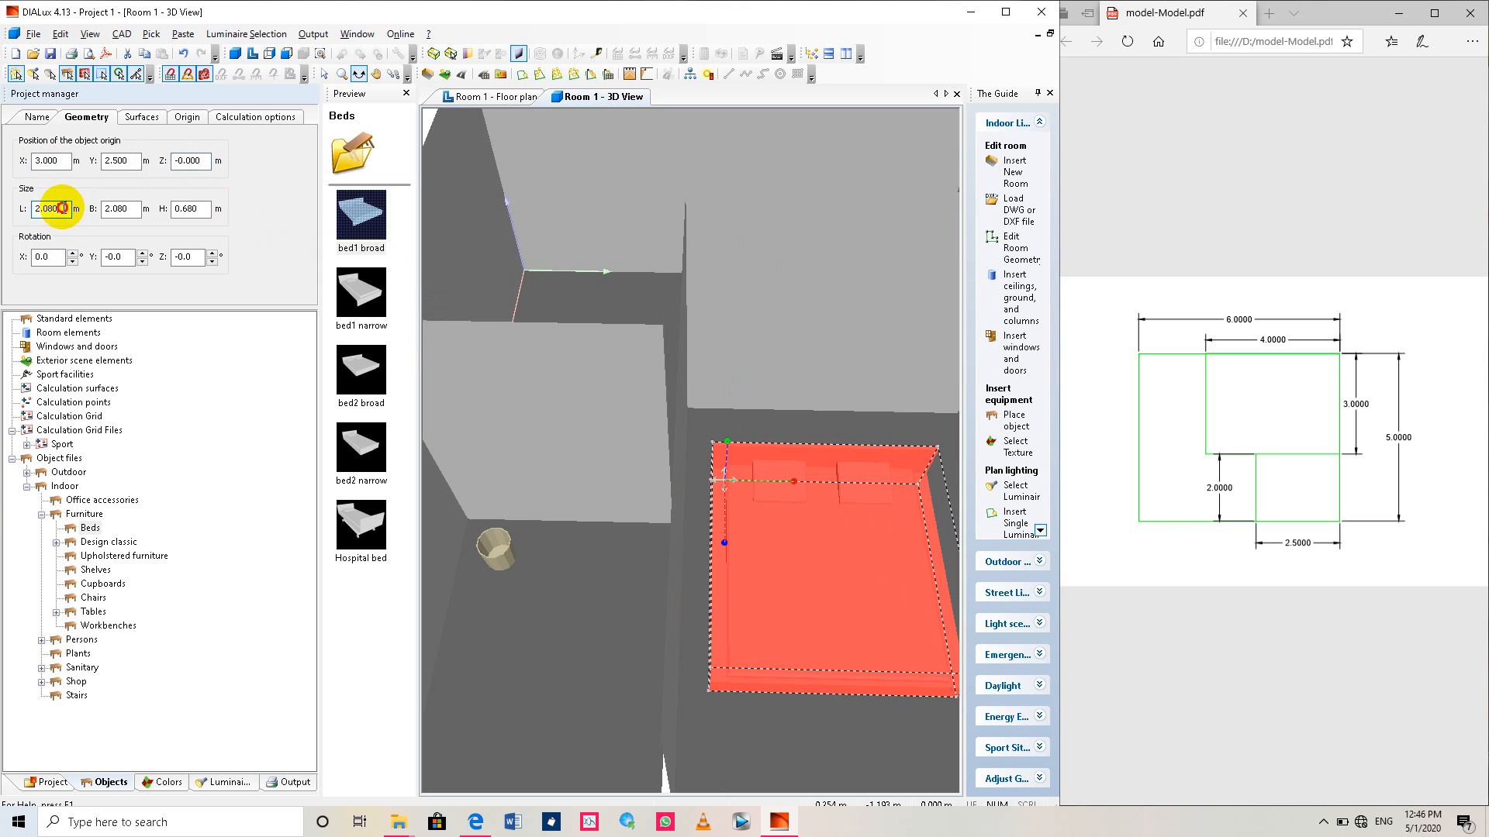
Resize the bed to a length of 2.2 m and a width of 1.8 m.
left_click_drag(62, 208, 35, 207)
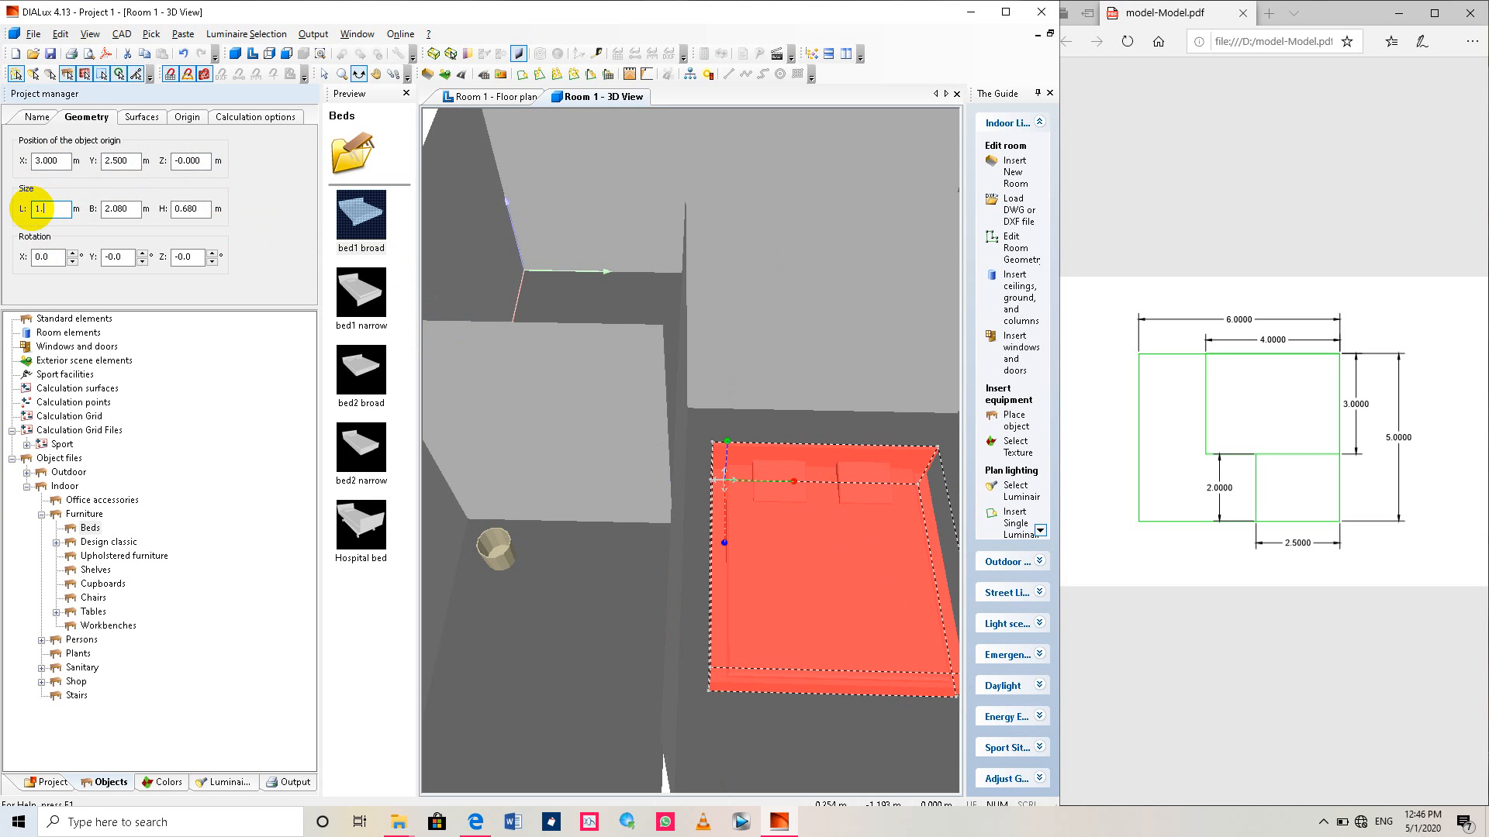
left_click(133, 209)
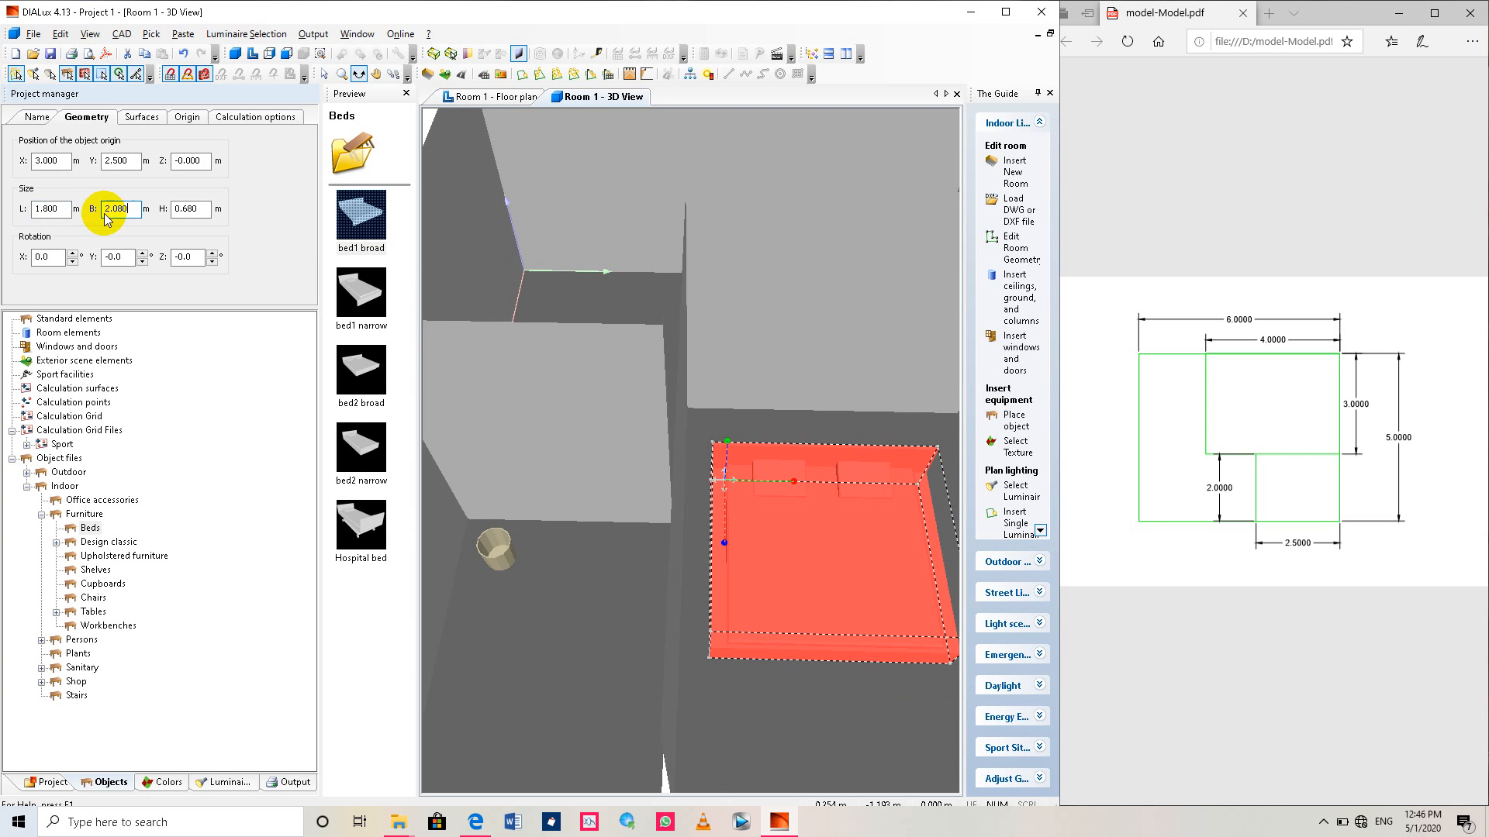
left_click_drag(134, 209, 103, 207)
type("1.8")
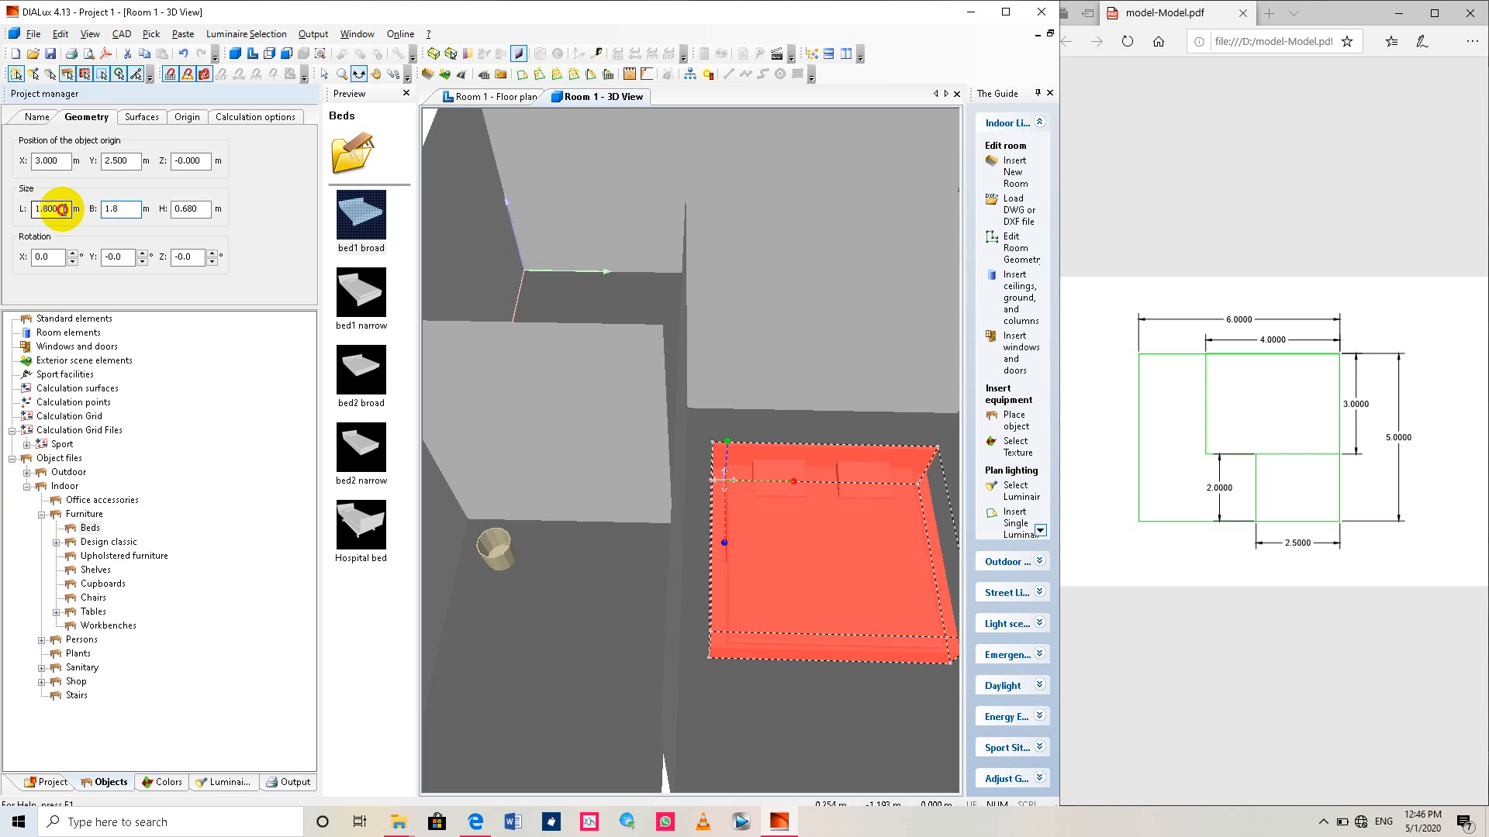
left_click_drag(66, 207, 13, 206)
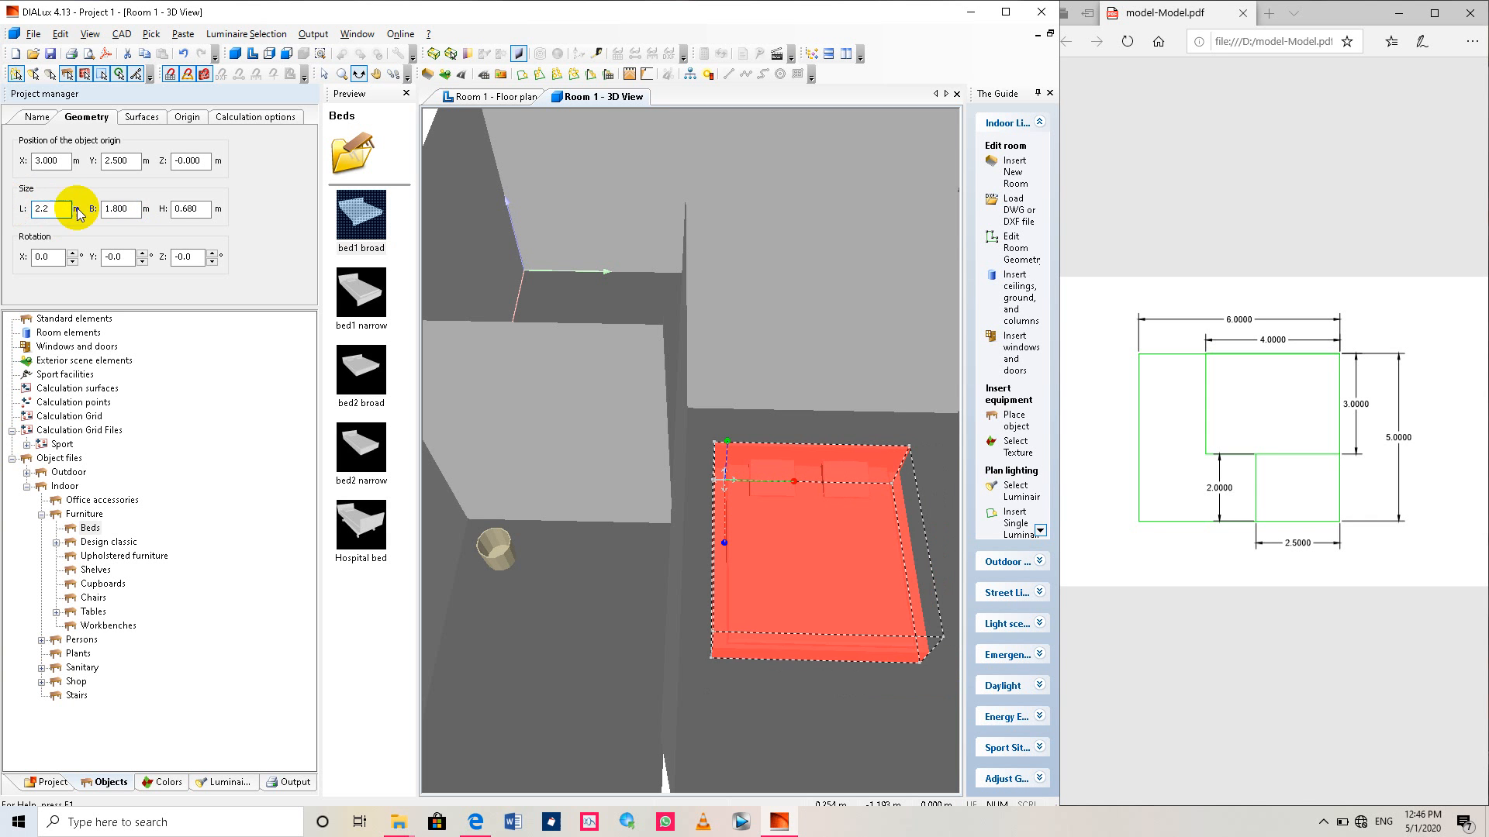
left_click(119, 207)
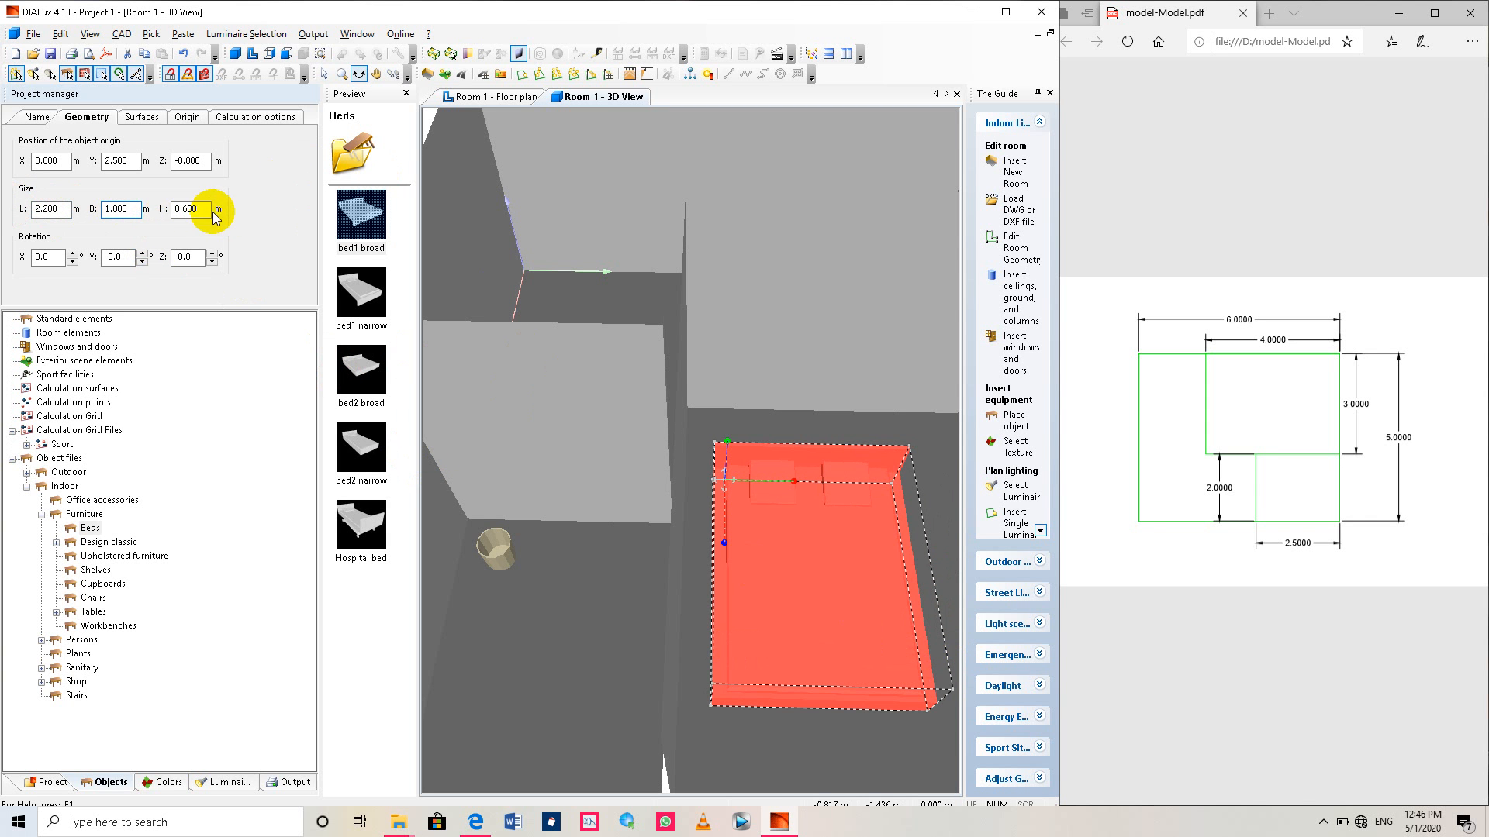
Set the bed's height to 0.5 m and view the whole room again in 3D.
left_click_drag(798, 630, 659, 563)
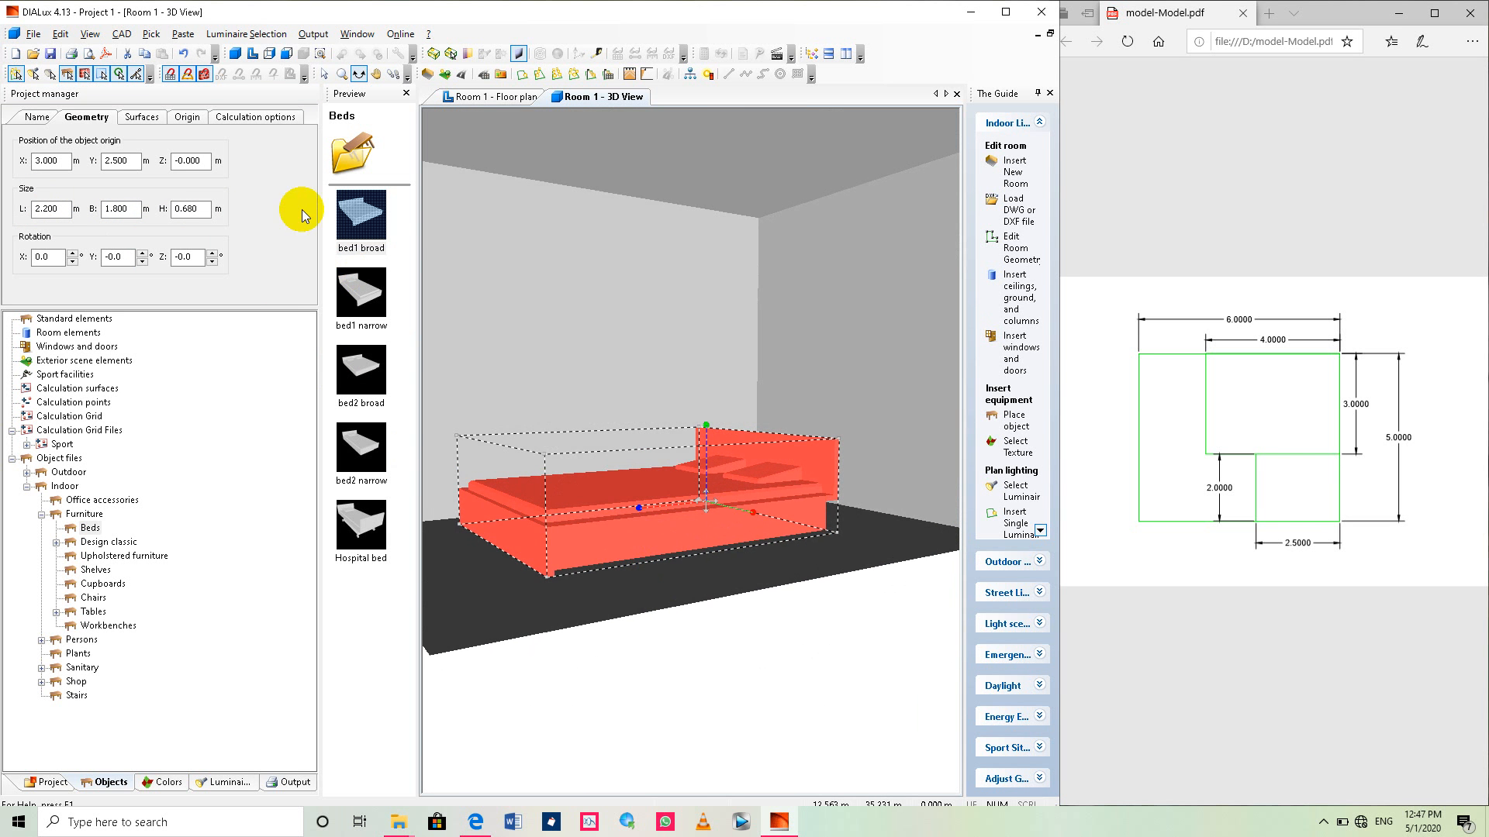
left_click(189, 210)
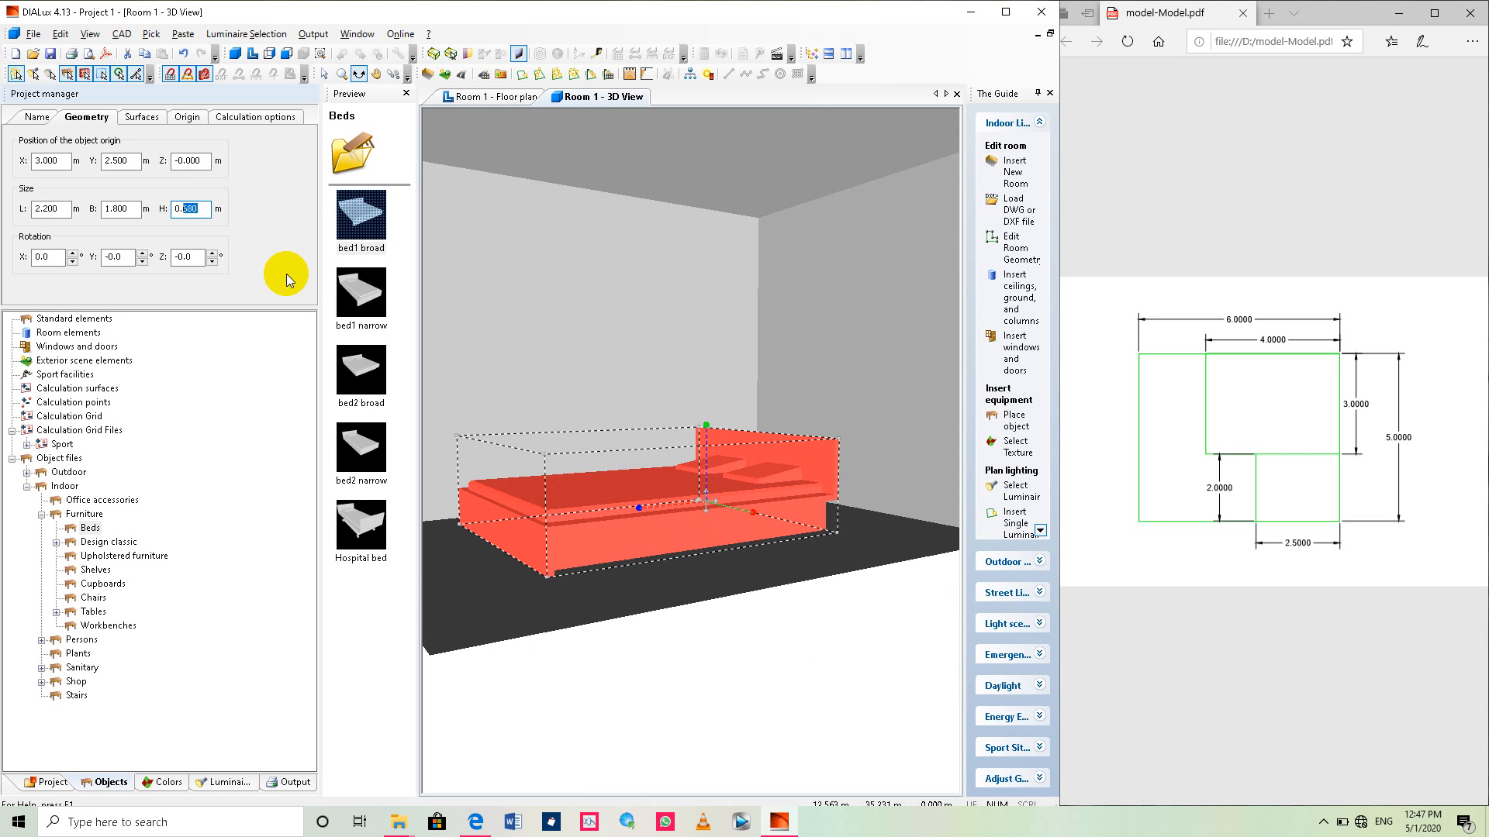
type("5")
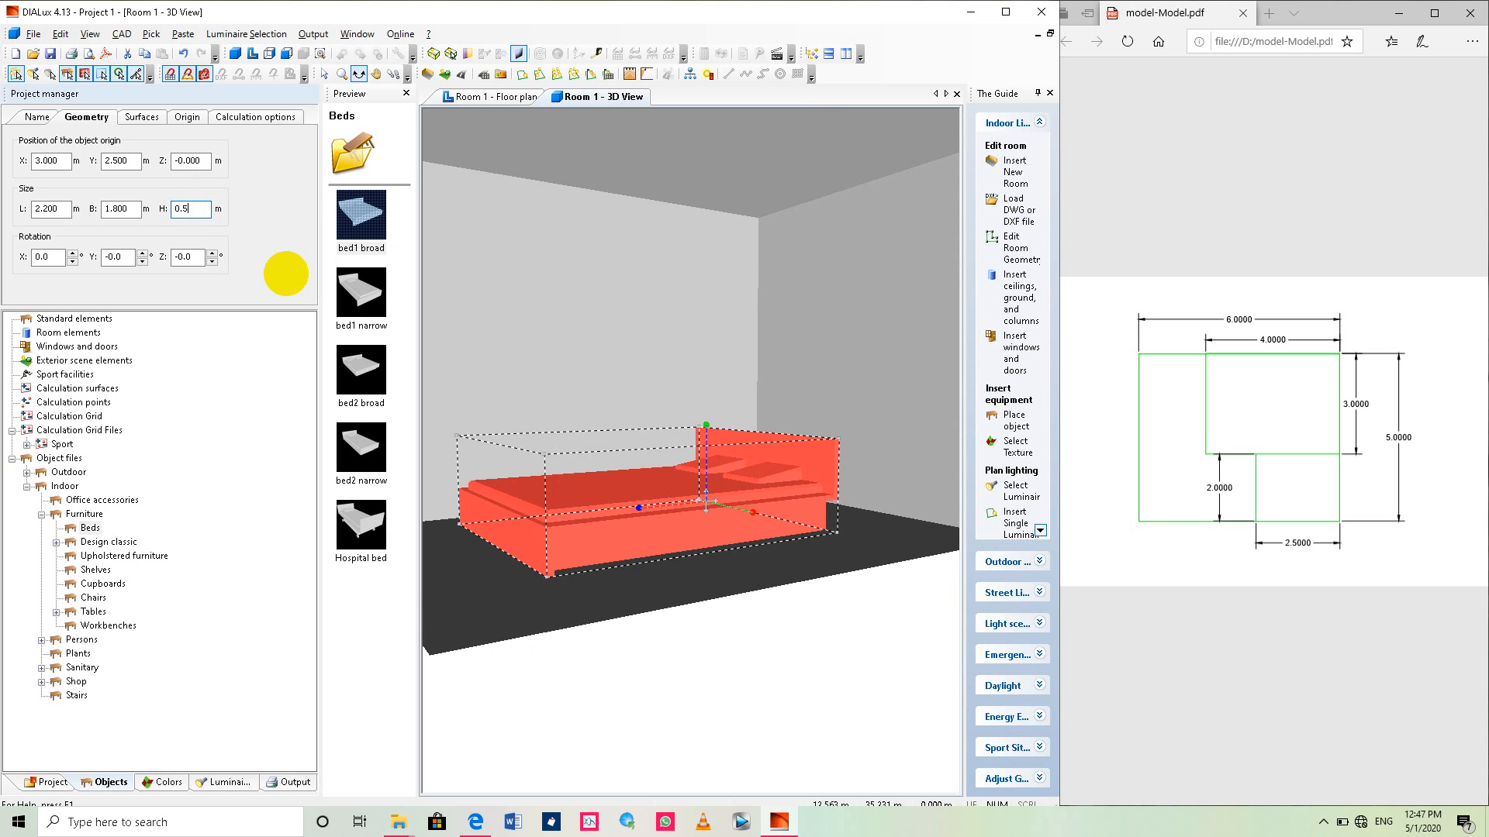
left_click(130, 211)
left_click_drag(713, 526, 625, 675)
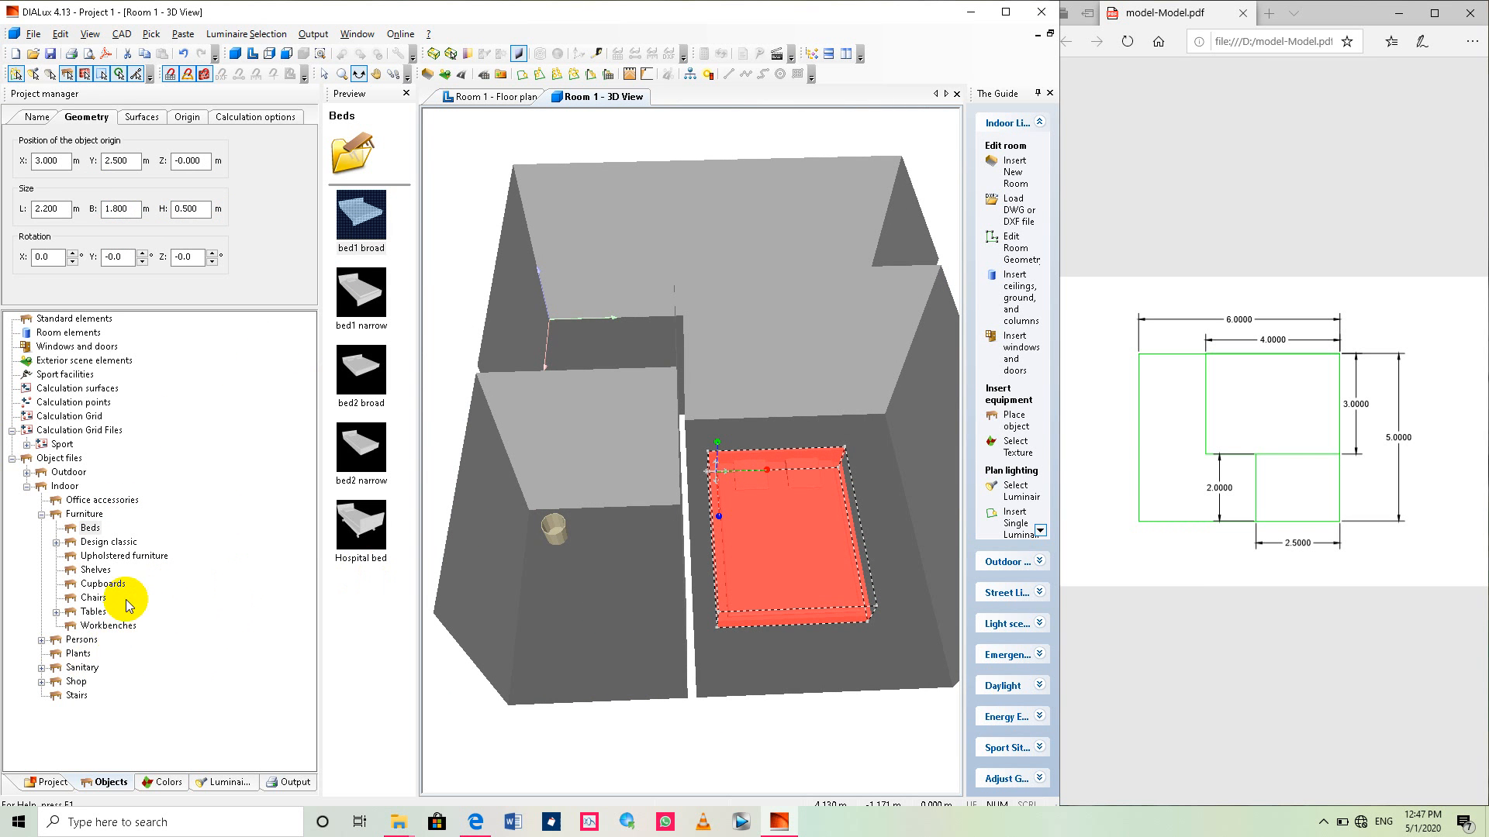
Look through the design classic, upholstered furniture and shelves collections of the indoor furniture for suitable objects.
left_click(108, 542)
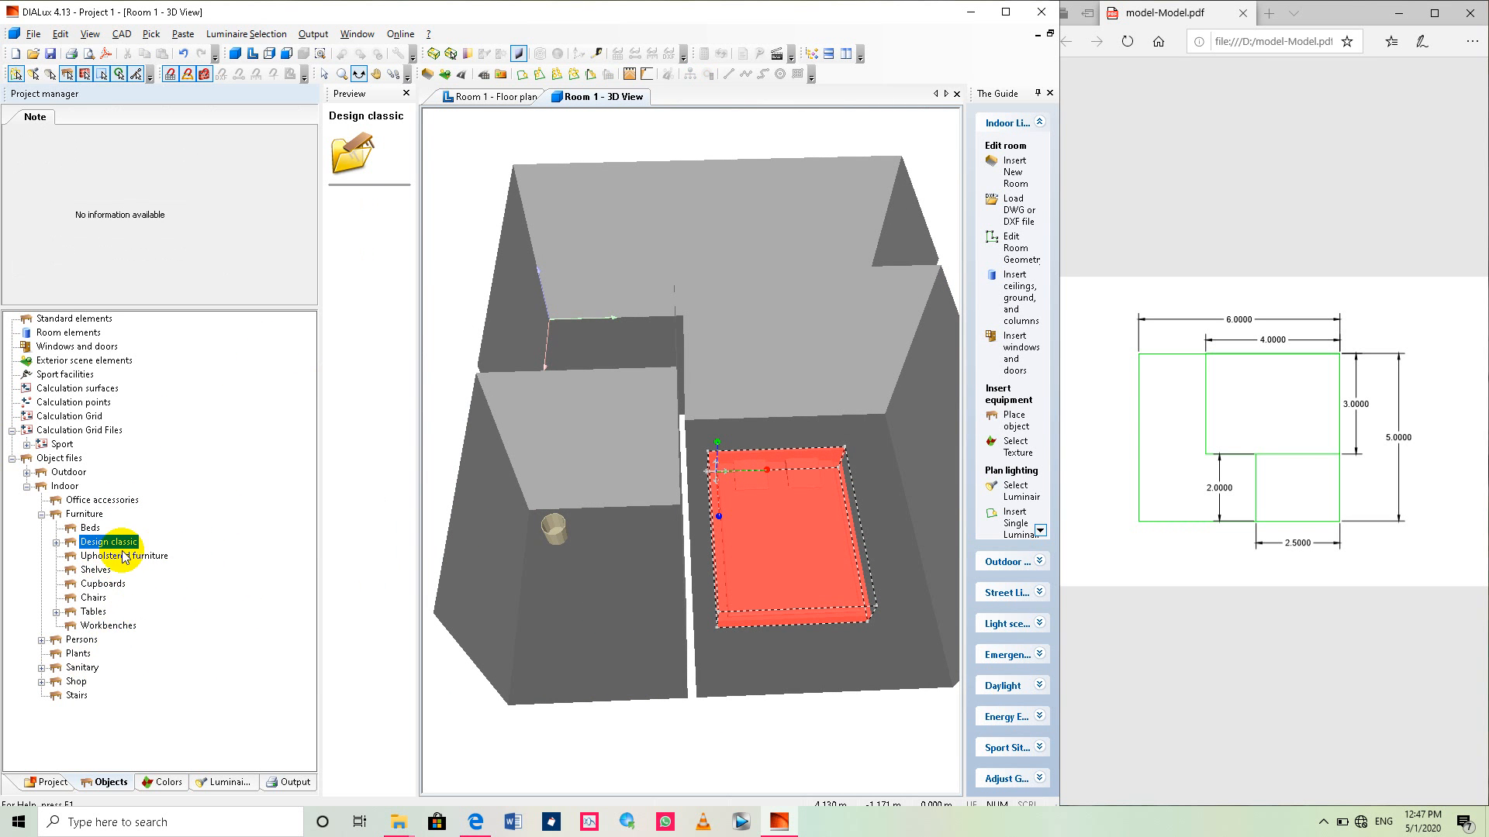
left_click(124, 555)
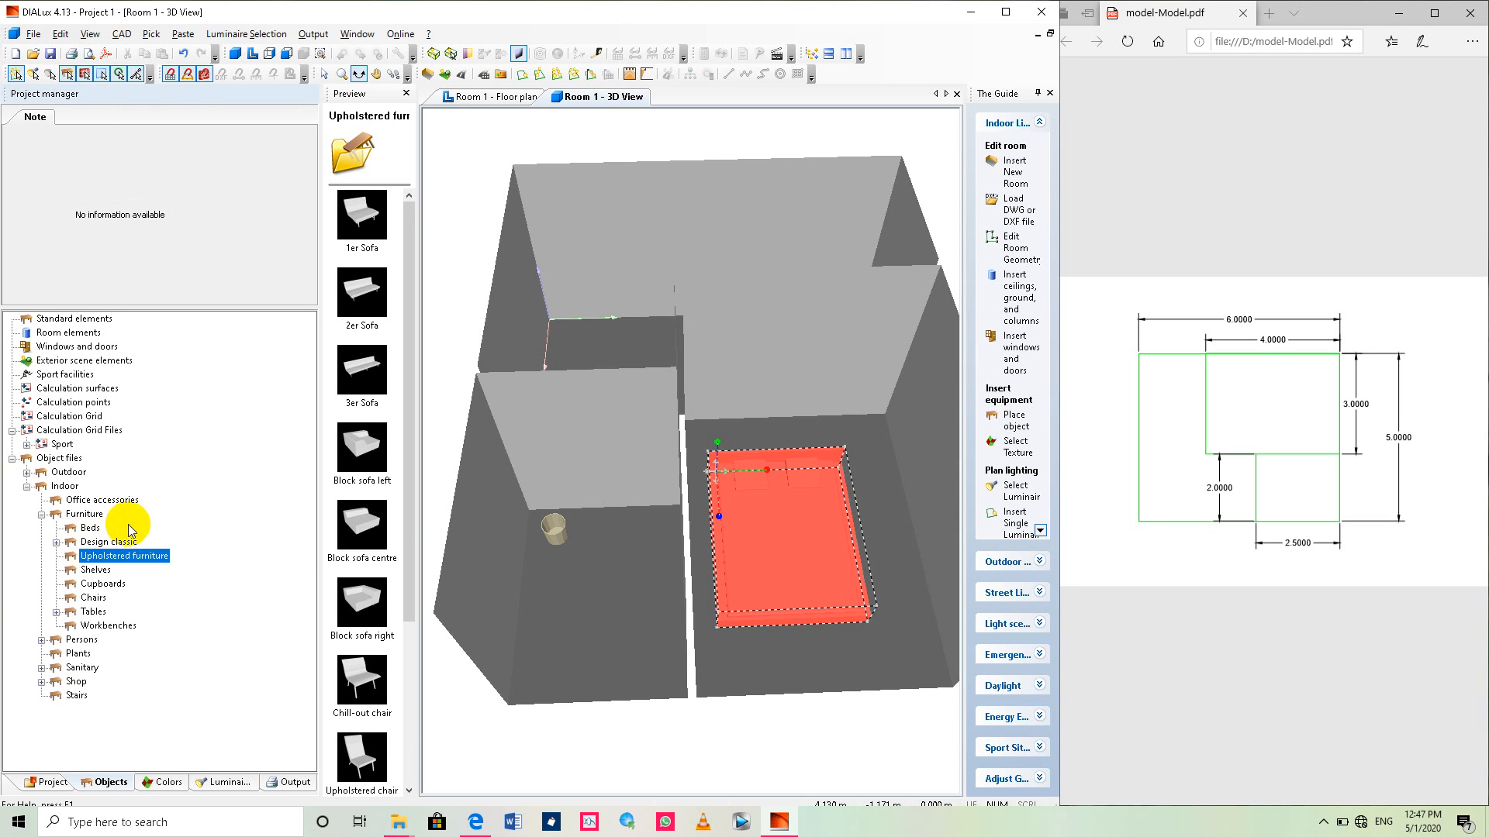
left_click(93, 543)
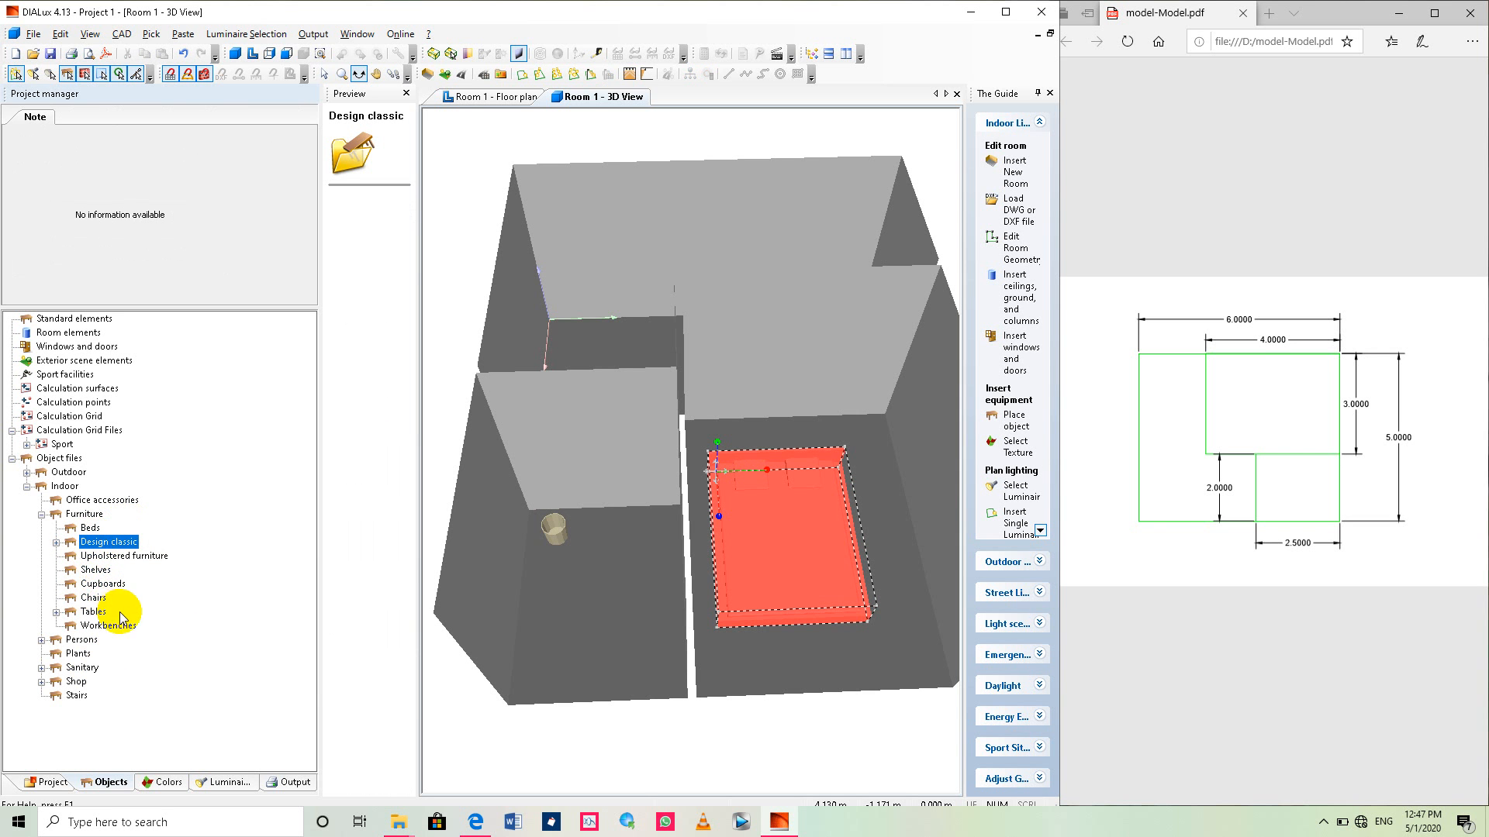
left_click(96, 570)
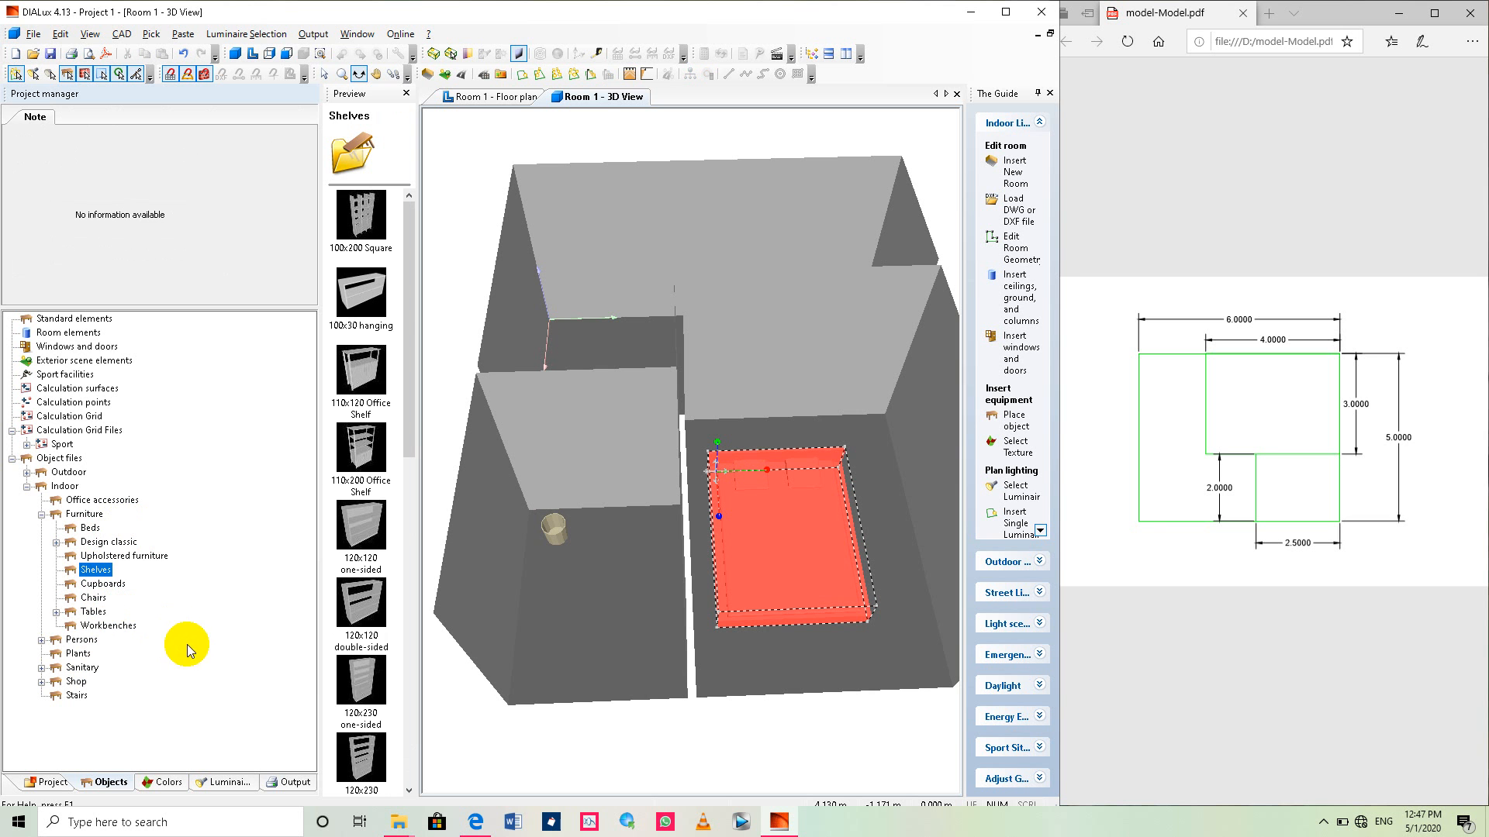
scroll(397, 511, "down", 4)
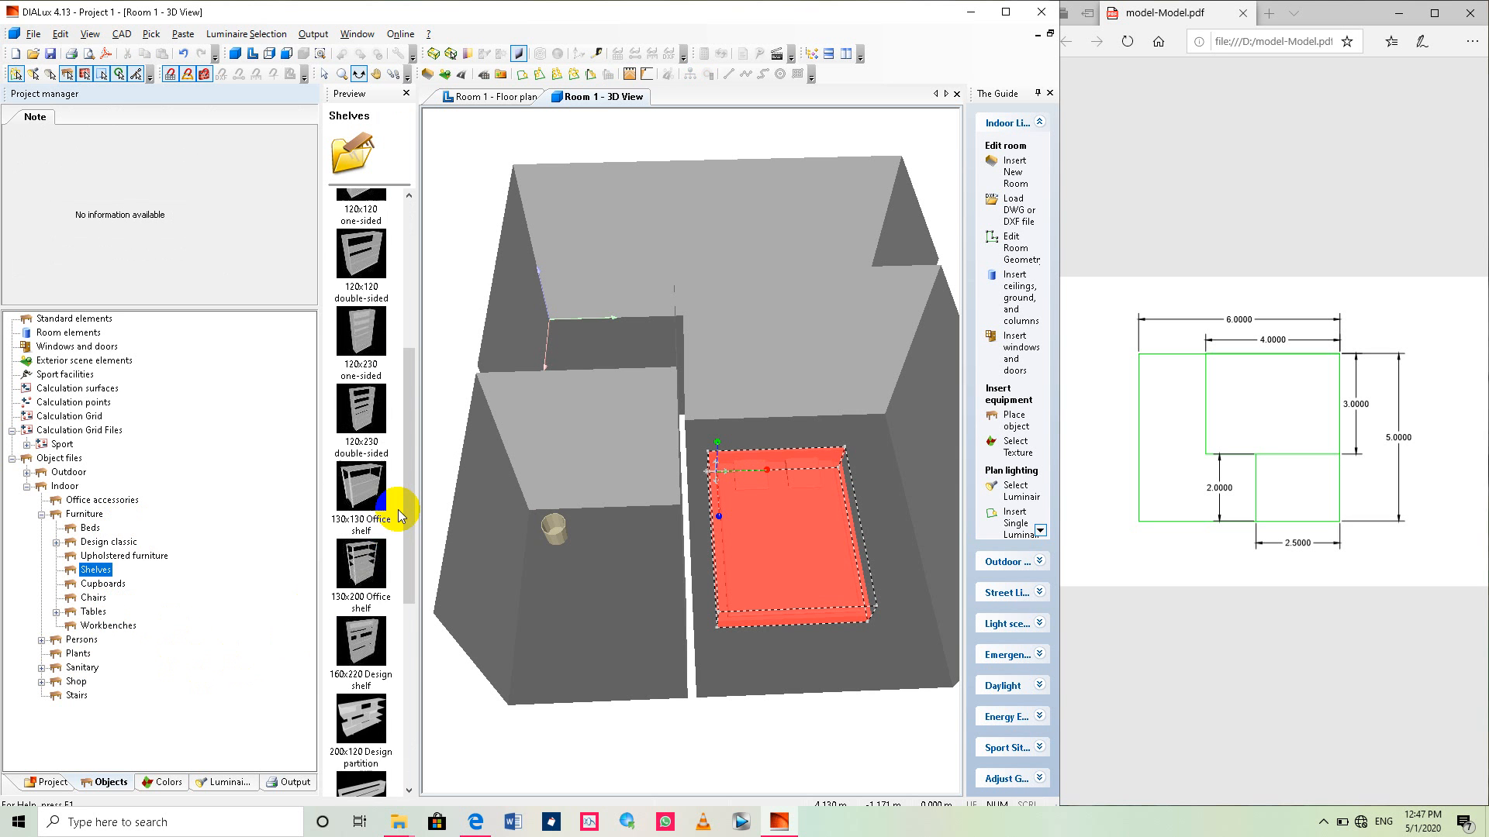
scroll(395, 528, "down", 2)
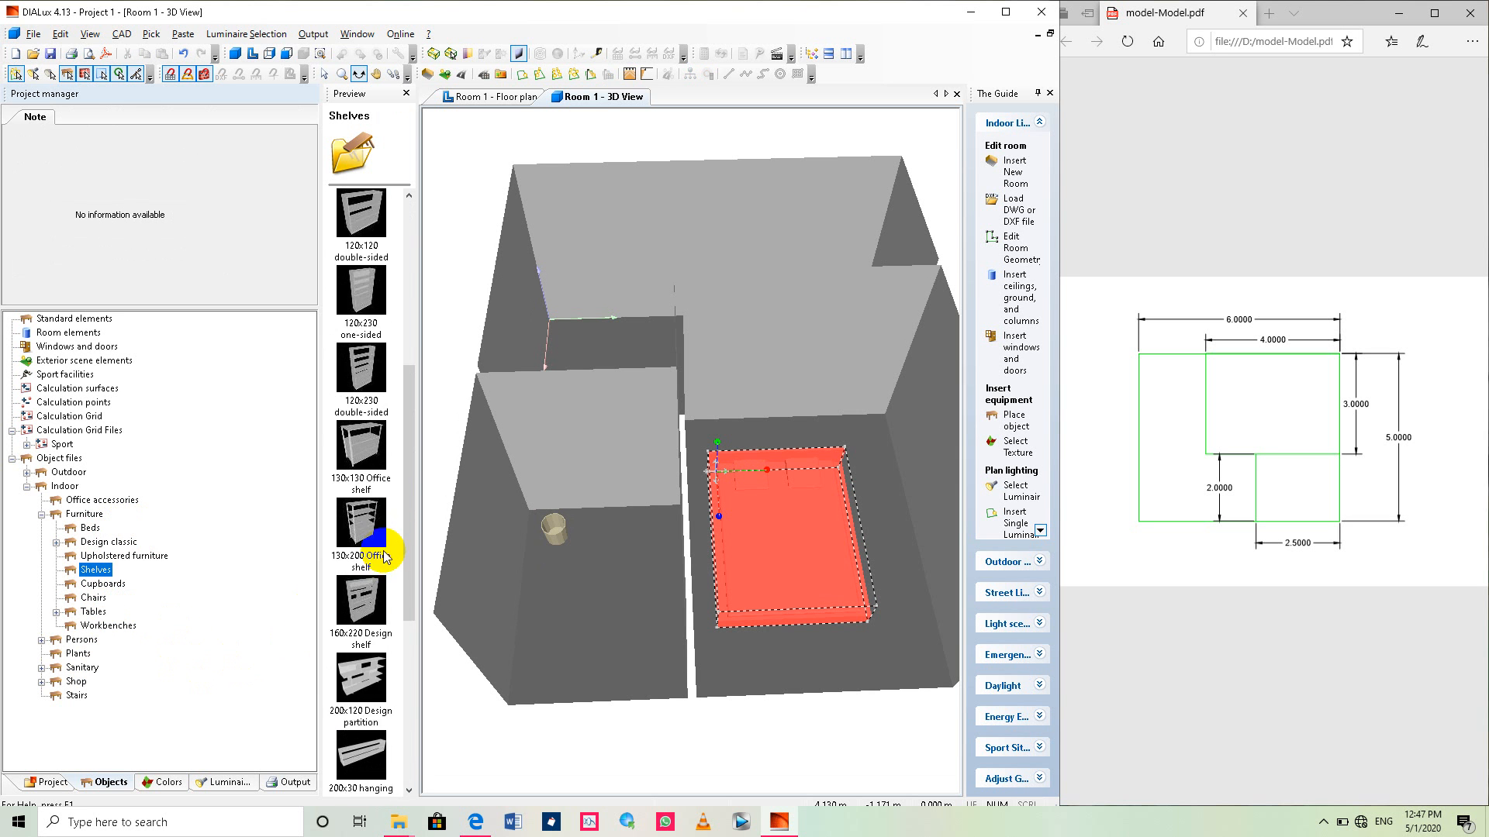
scroll(385, 556, "down", 1)
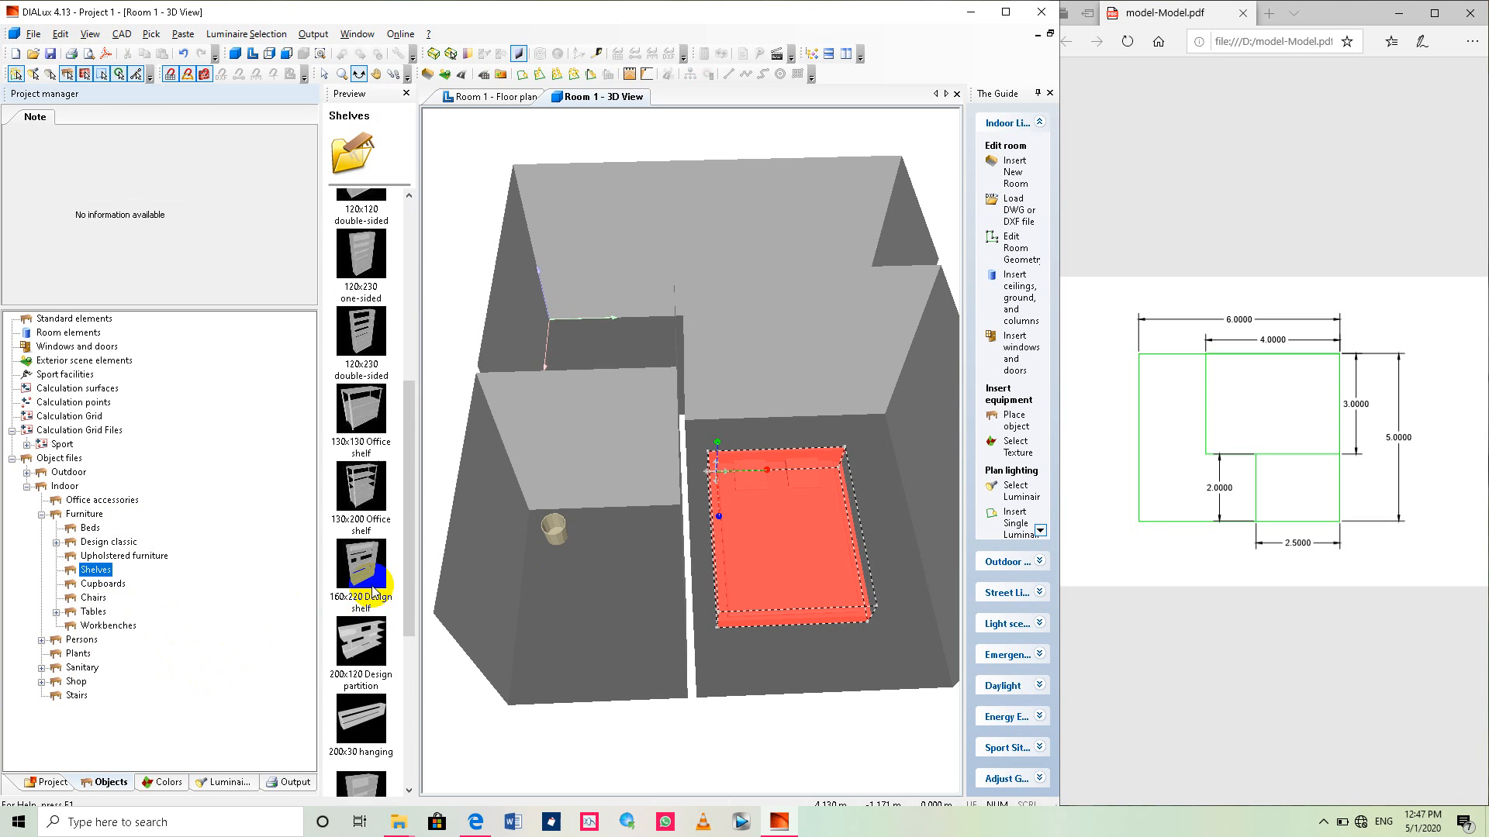
scroll(374, 590, "down", 5)
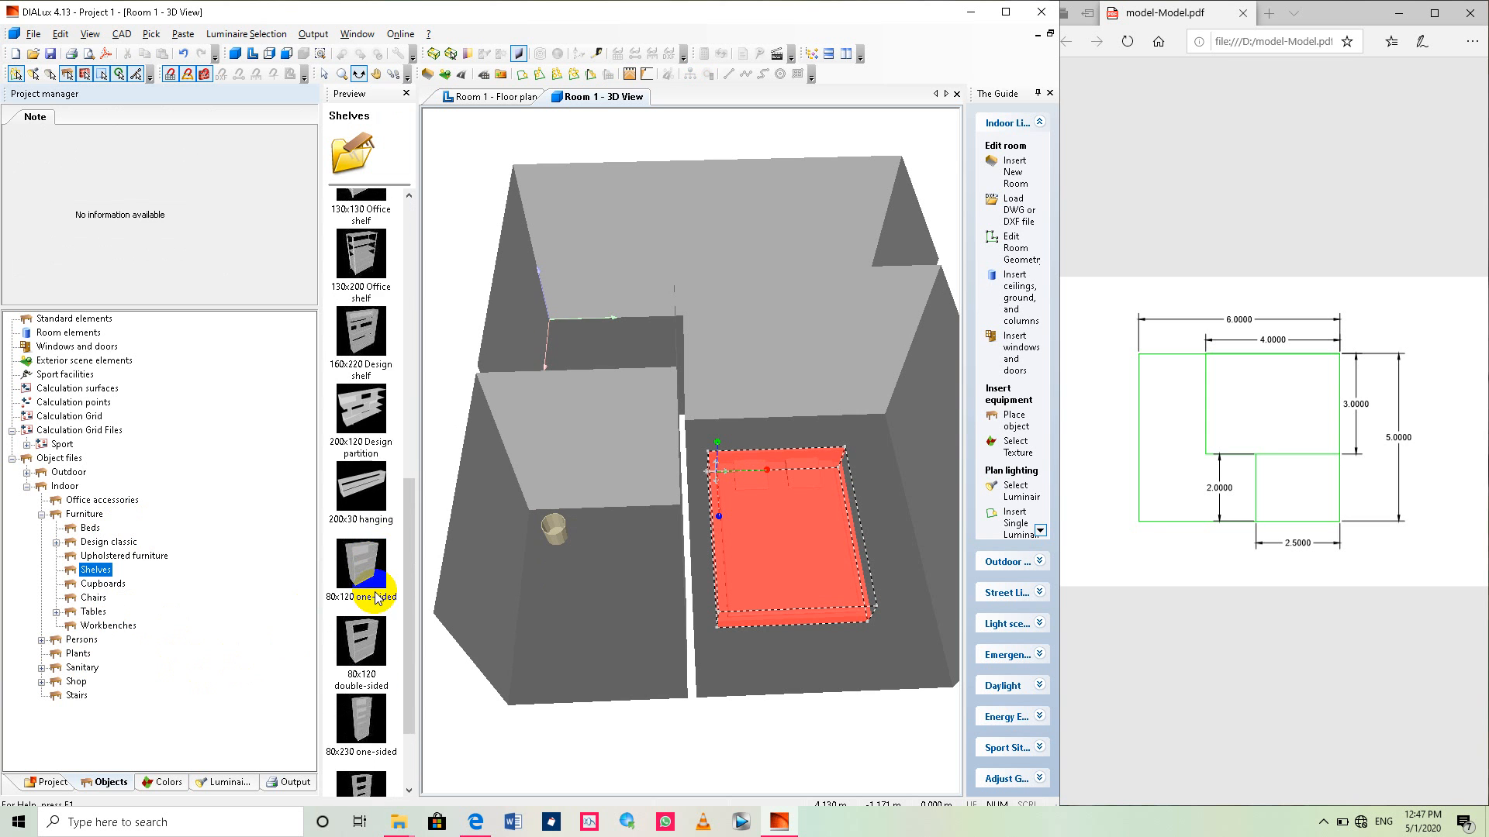
Insert a 94x140 2Doors cupboard from the cupboards into the upper-right room beside the bed in the floor plan.
left_click(109, 585)
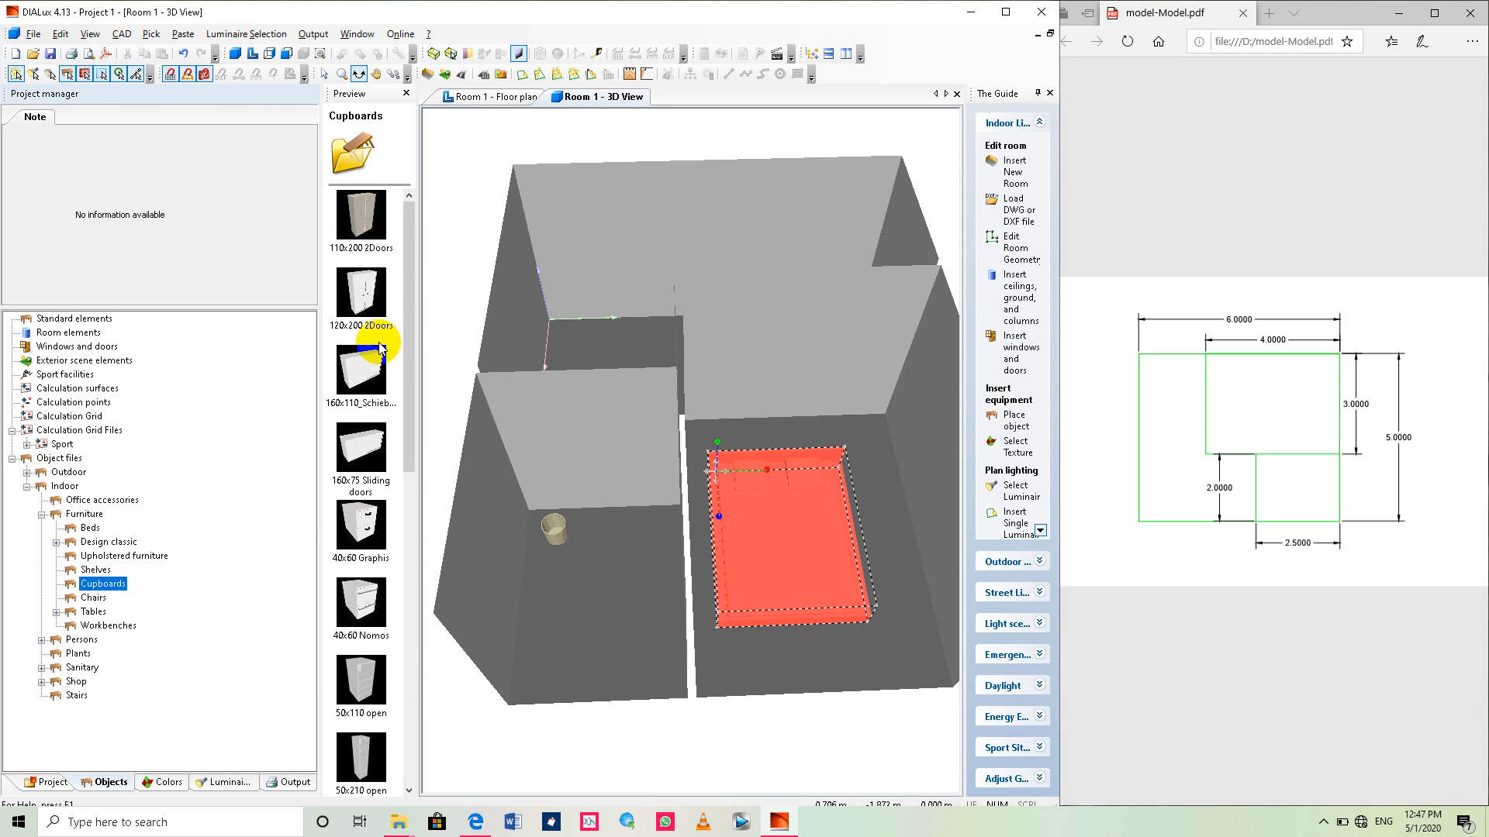
scroll(380, 349, "down", 3)
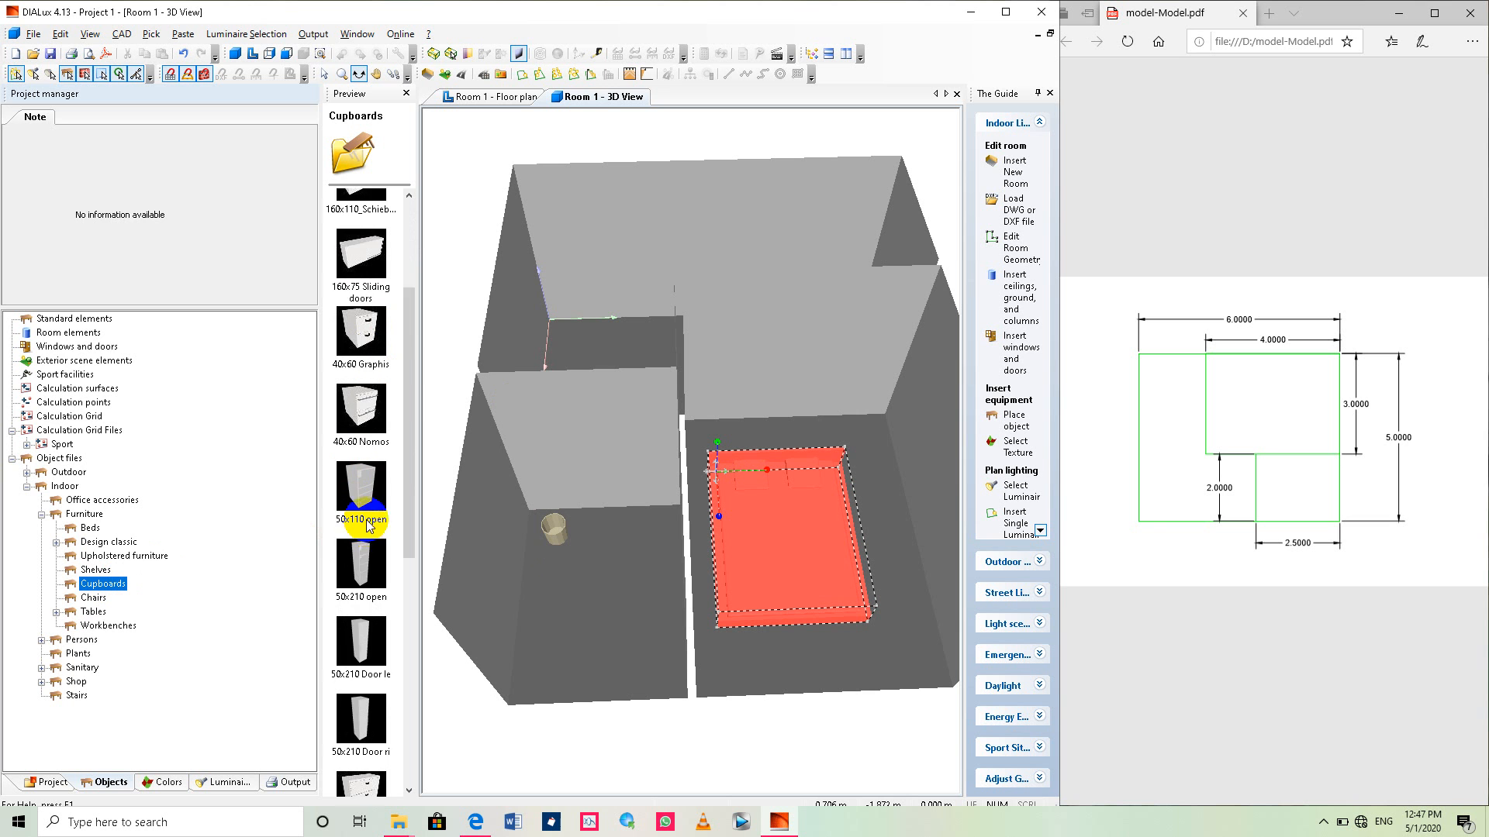
scroll(366, 527, "down", 3)
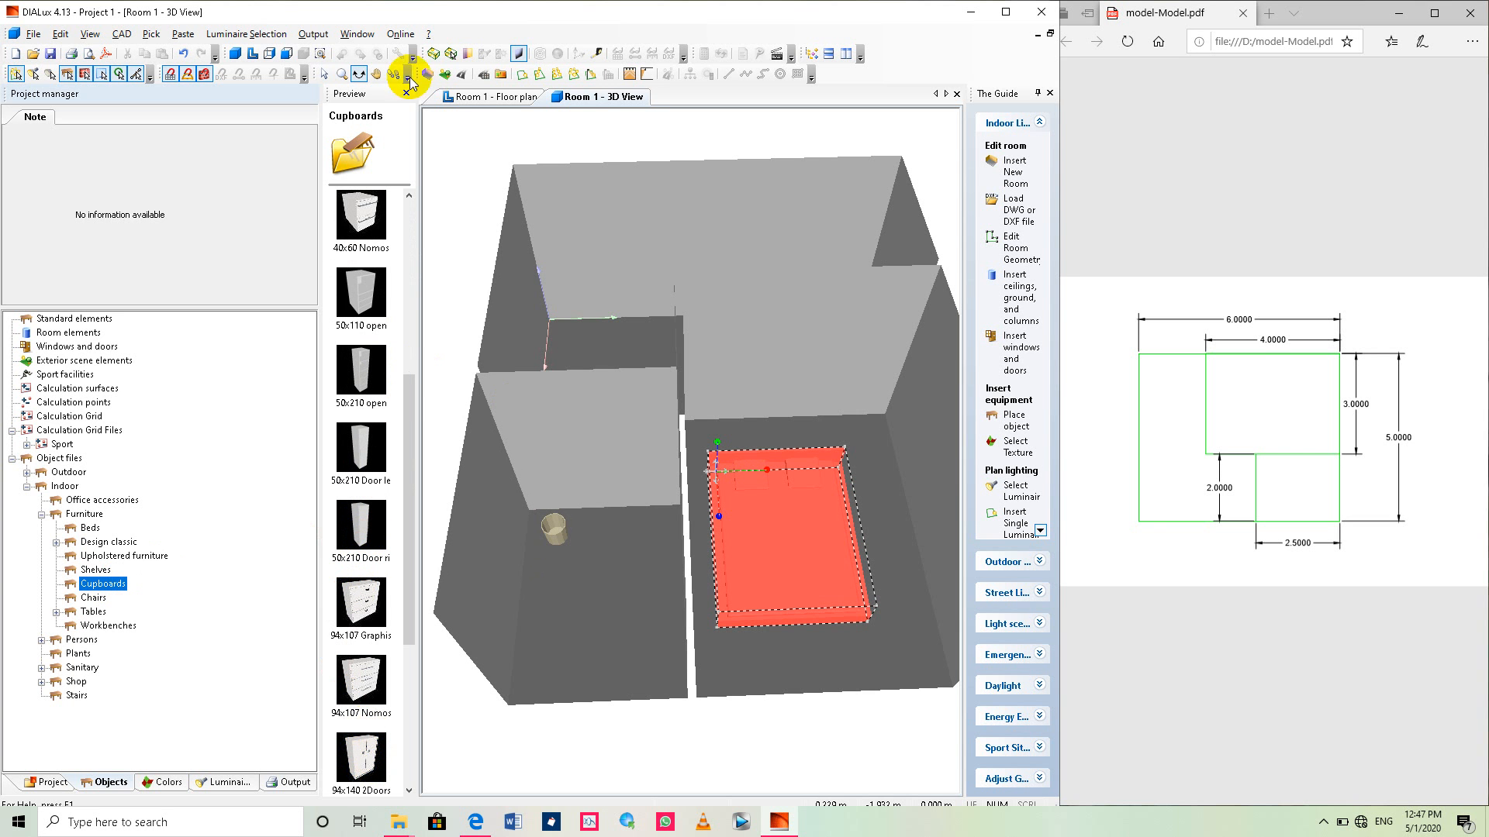
left_click(254, 53)
left_click_drag(364, 756, 696, 468)
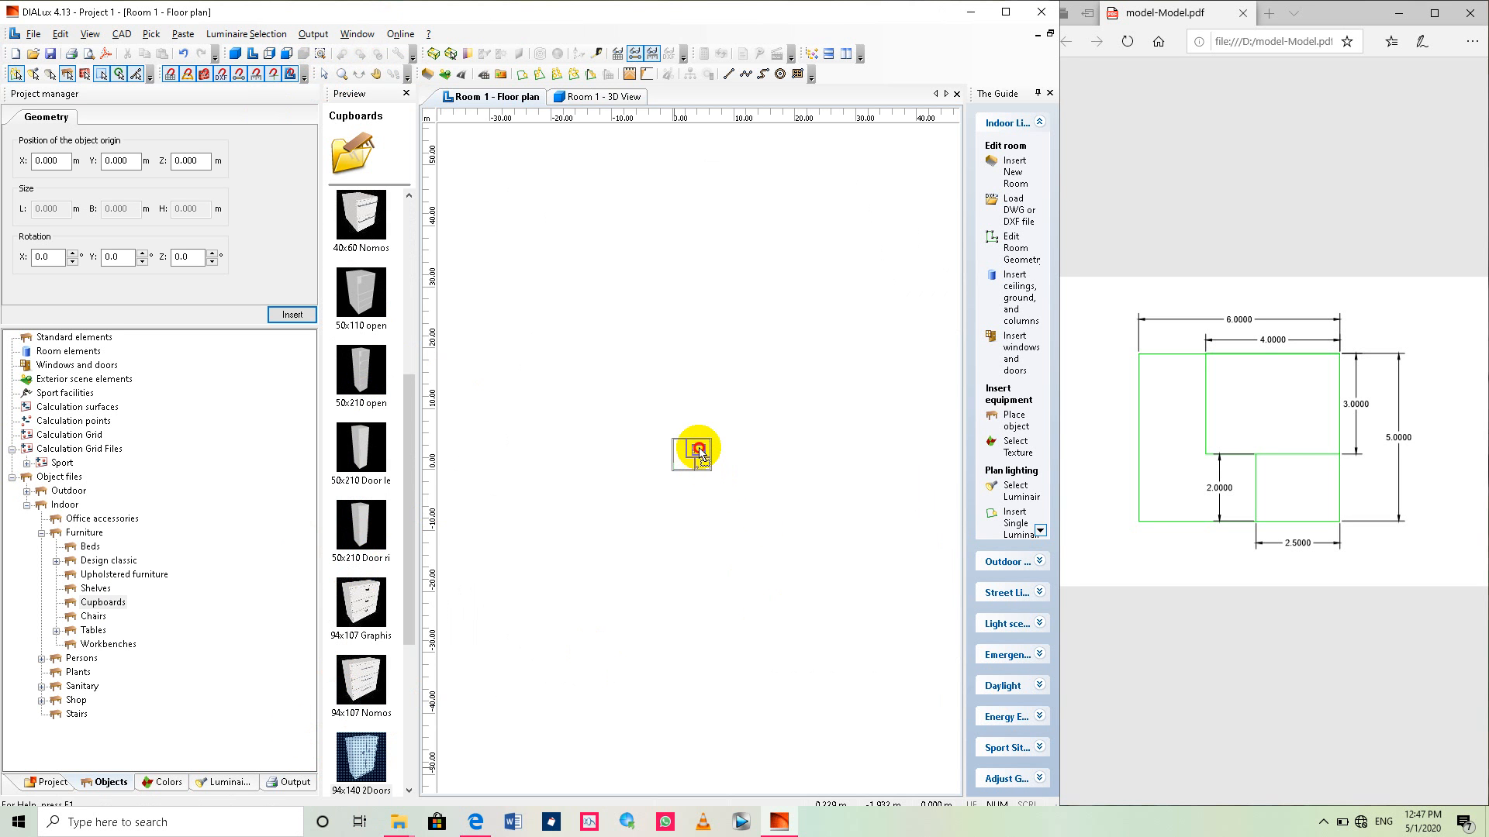
left_click(699, 452)
Move the cupboard against the upper wall at about X 4.93 m, Y 5.0 m and view it in 3D.
scroll(742, 411, "up", 5)
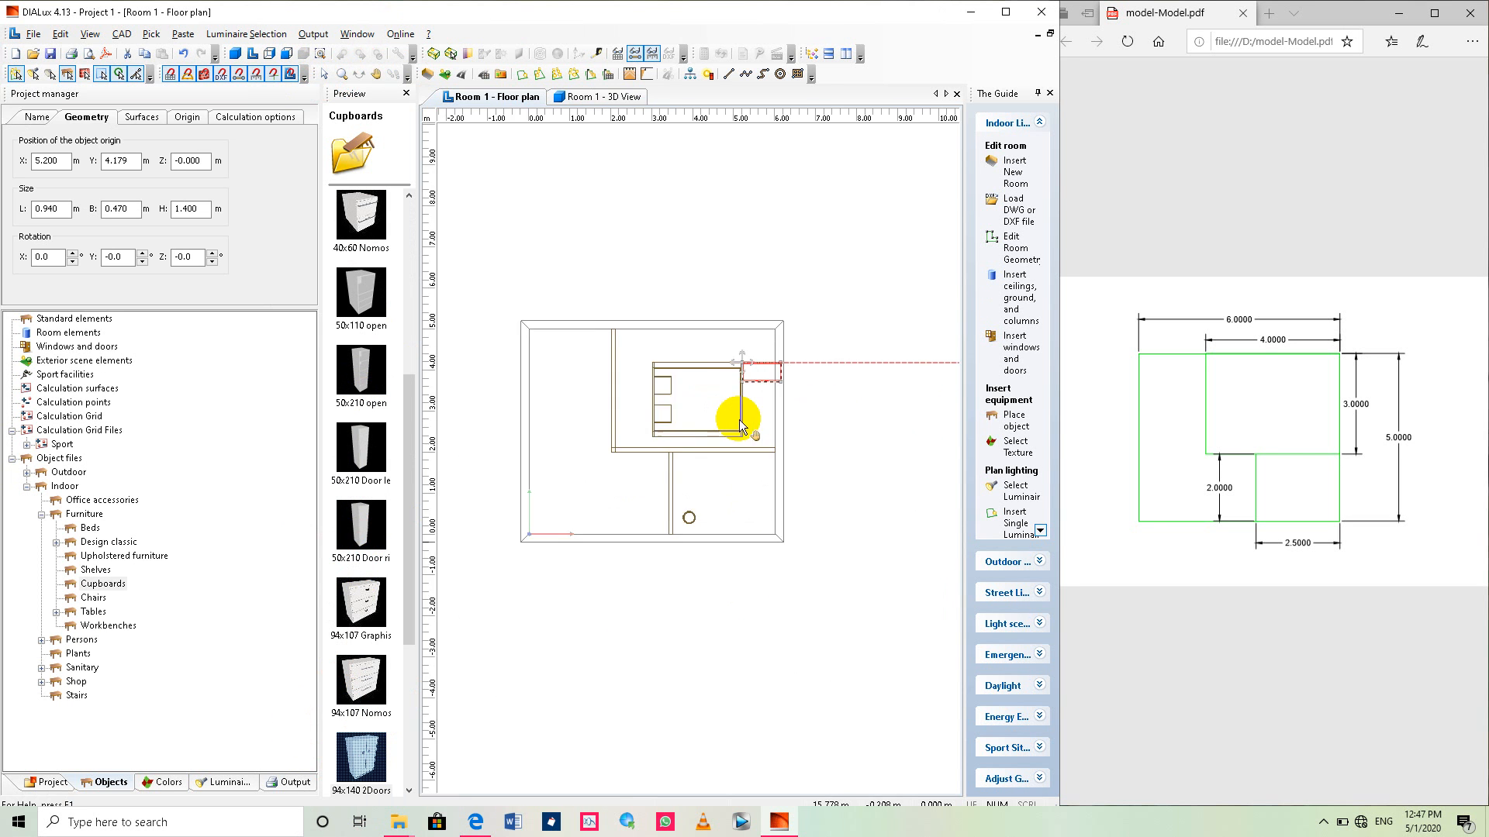
scroll(742, 416, "up", 3)
middle_click_drag(850, 394, 779, 438)
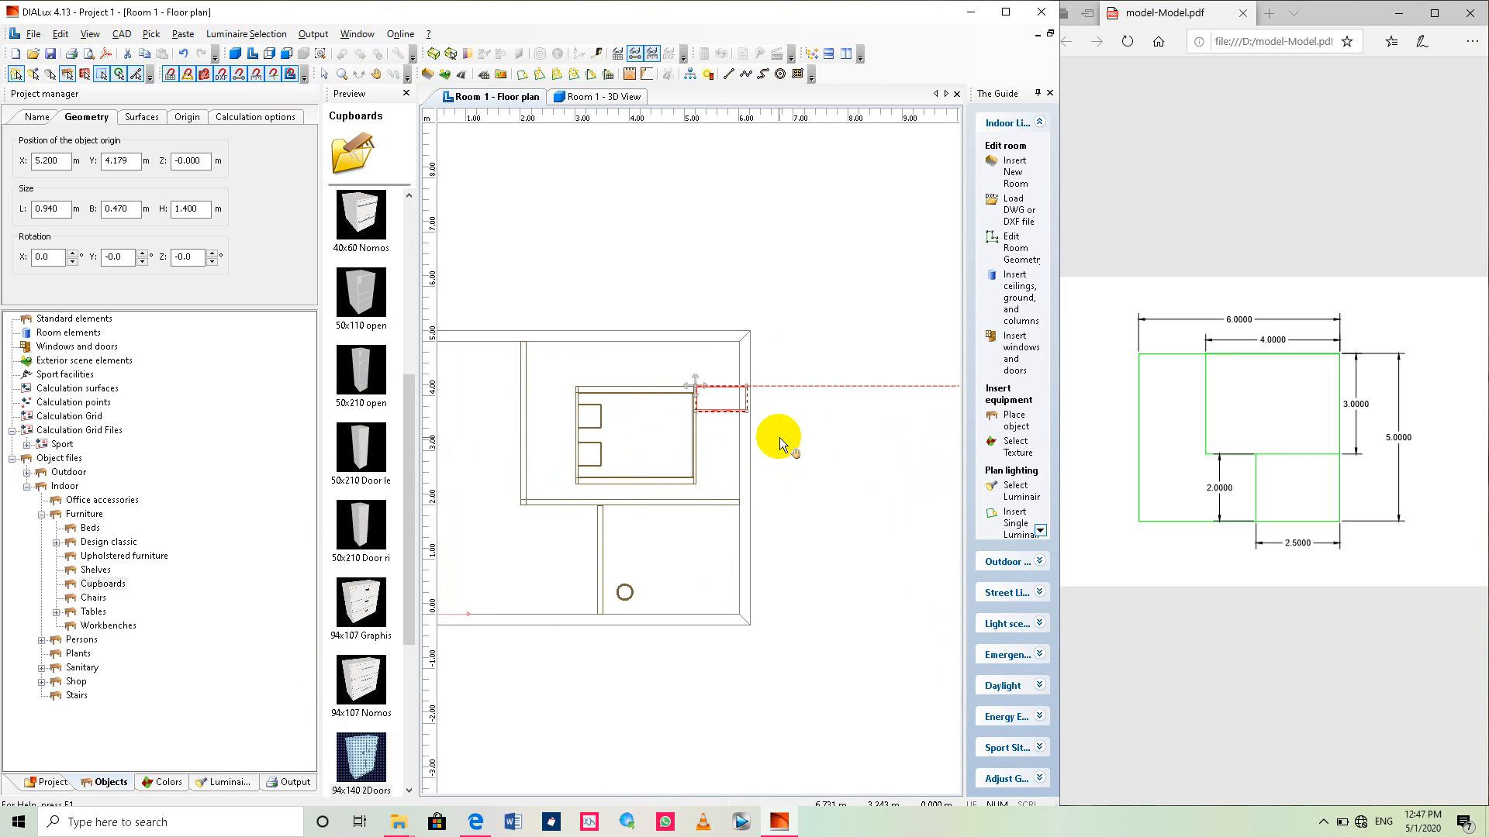
left_click_drag(697, 388, 680, 340)
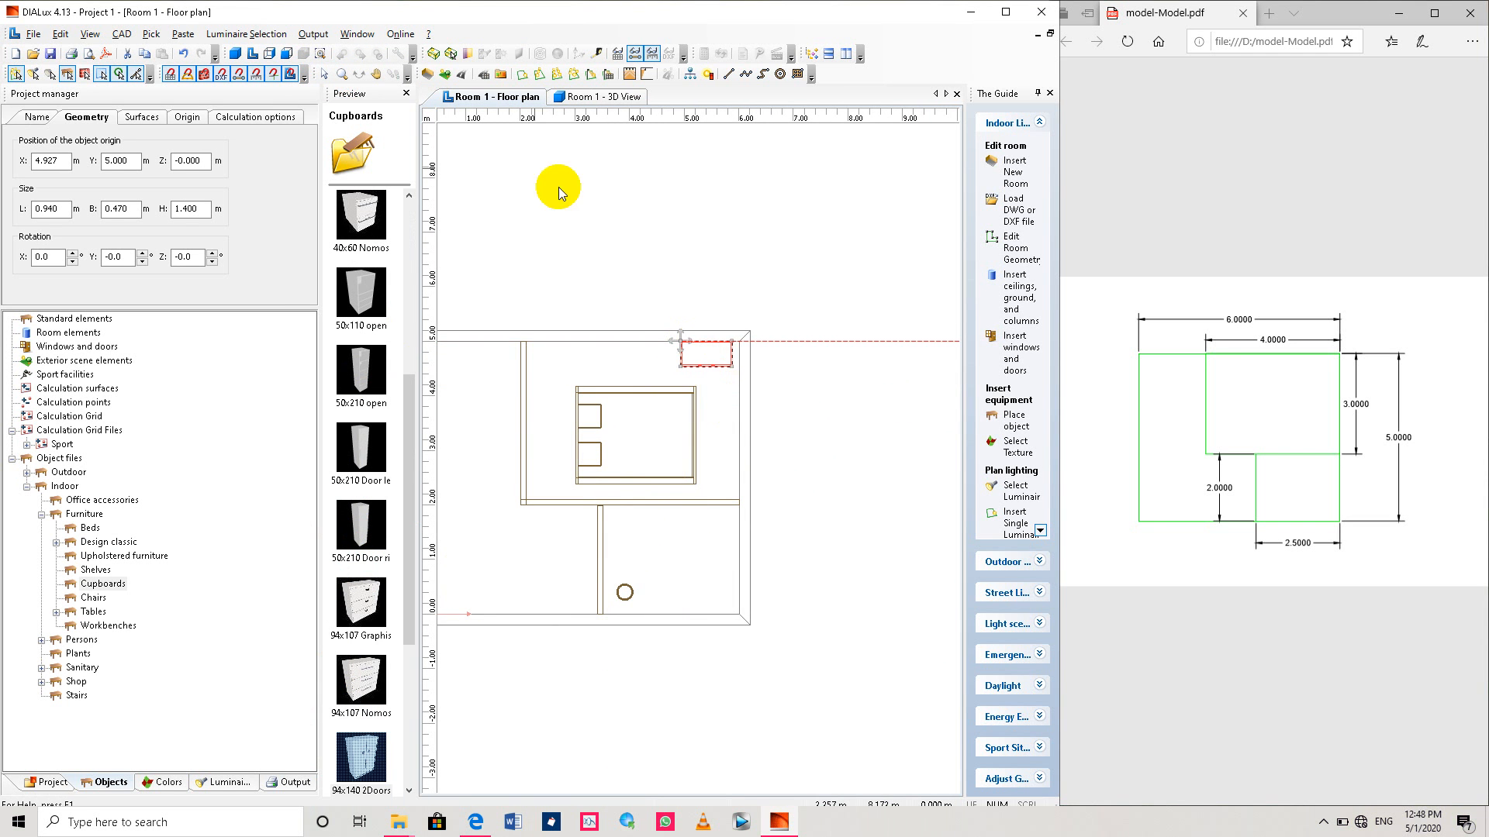
left_click(237, 54)
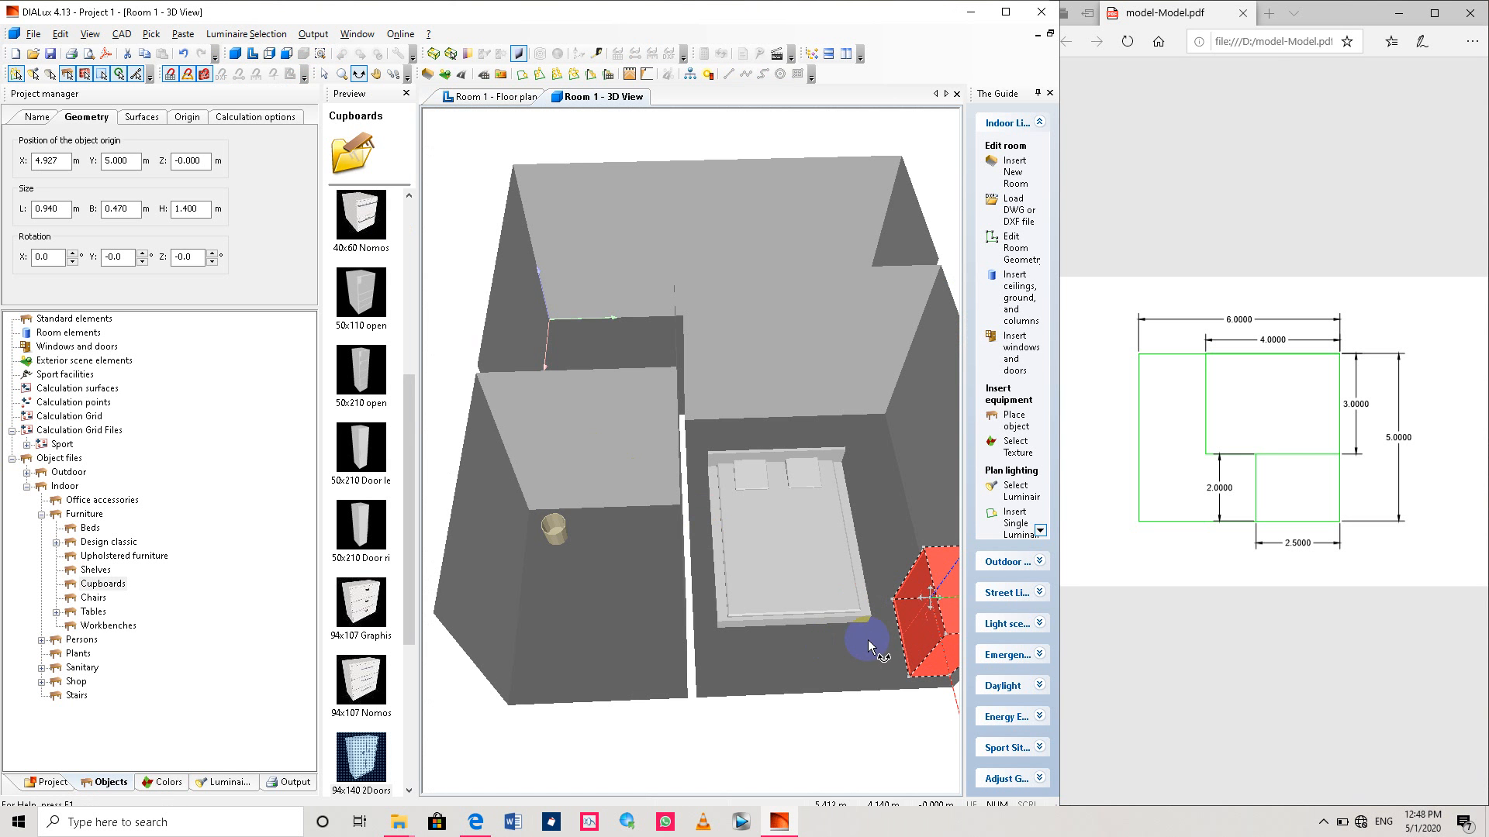
left_click_drag(869, 644, 751, 377)
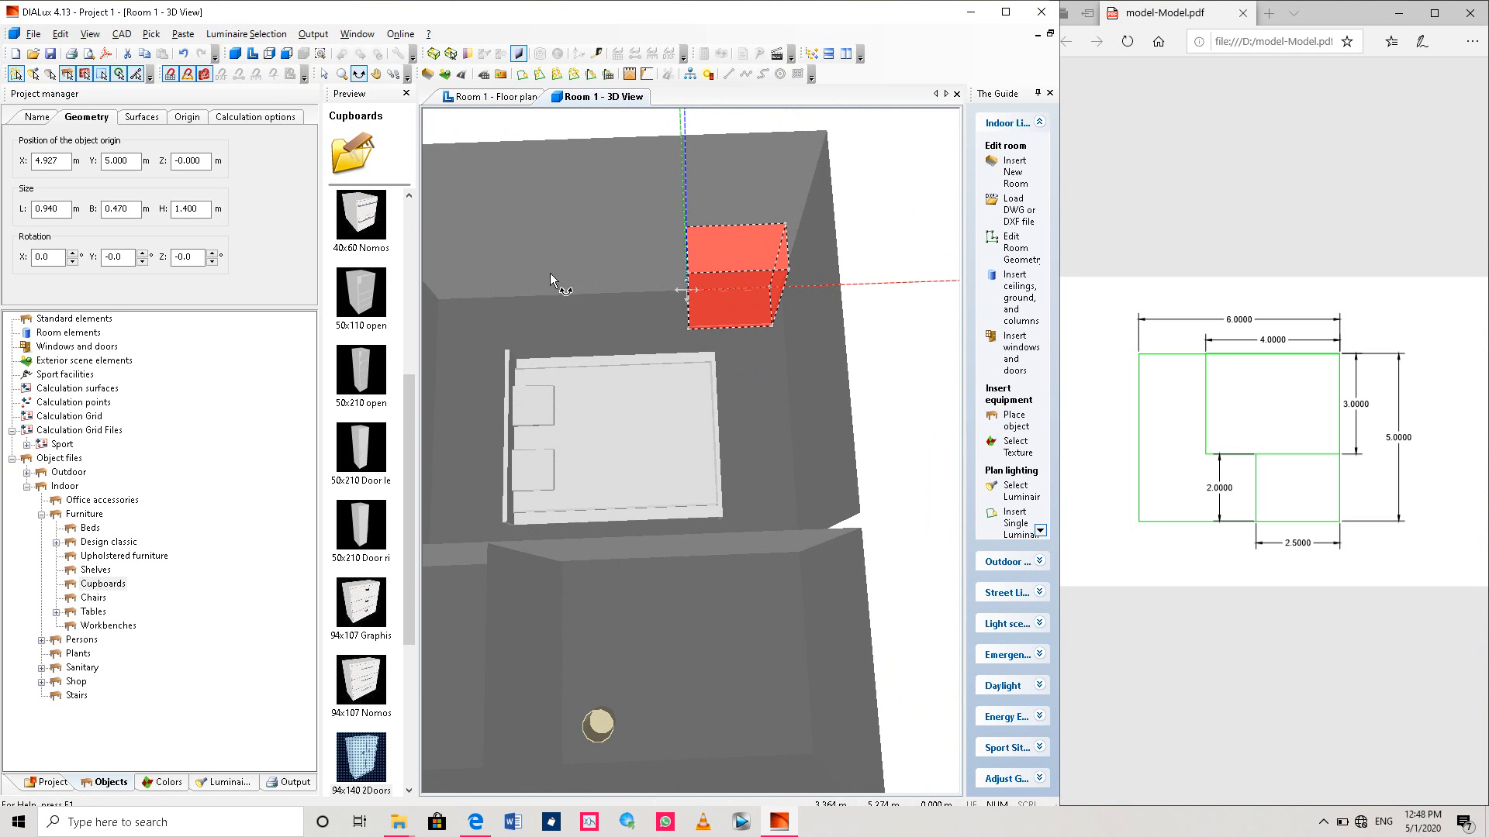
Try the cupboard rotated 180° about Z and moved to X 5.7 m, Y 4.5 m in the floor plan.
left_click(253, 55)
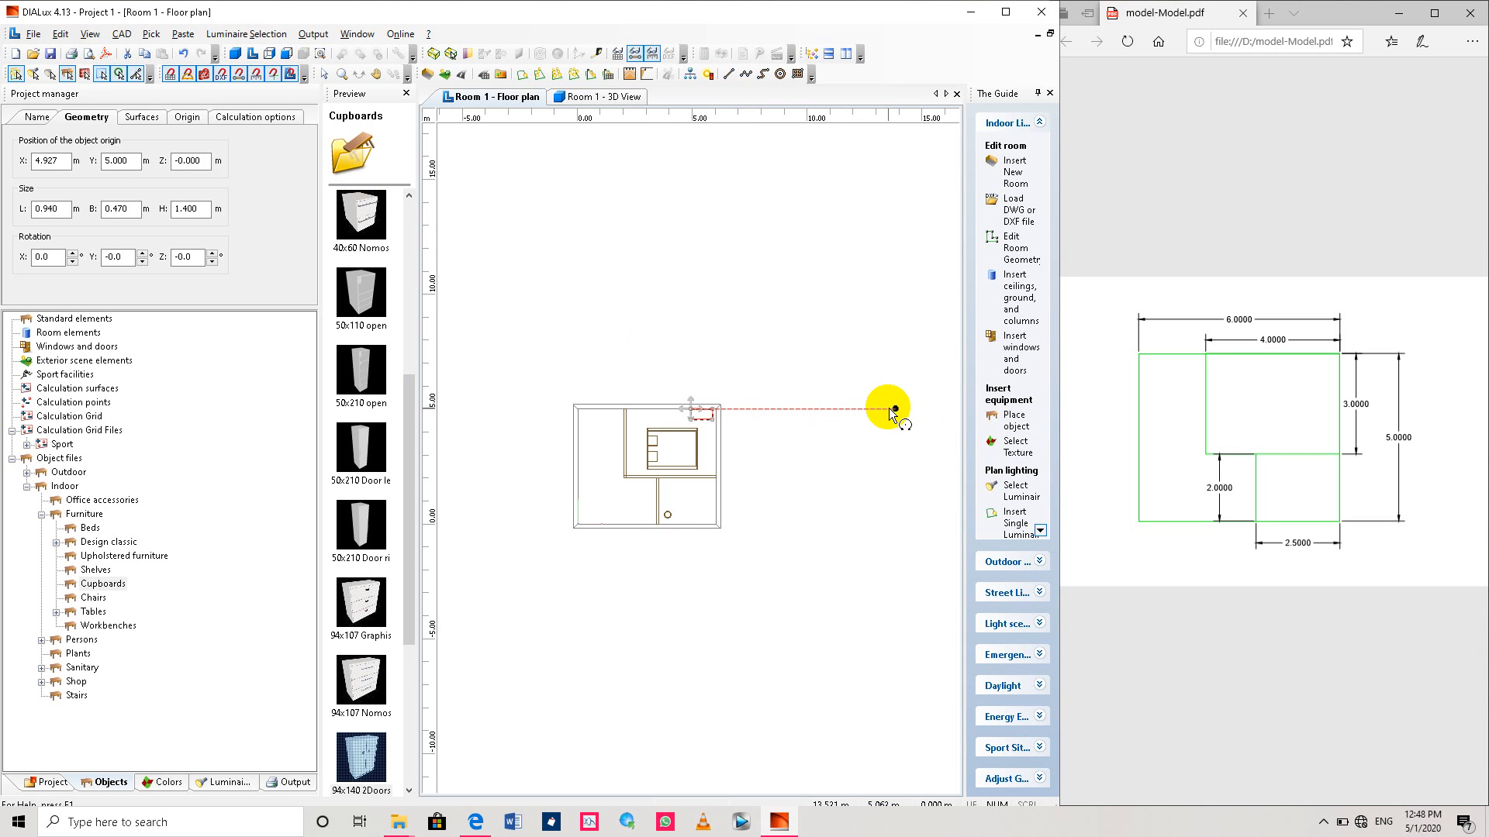
left_click_drag(896, 409, 507, 409)
scroll(681, 399, "up", 4)
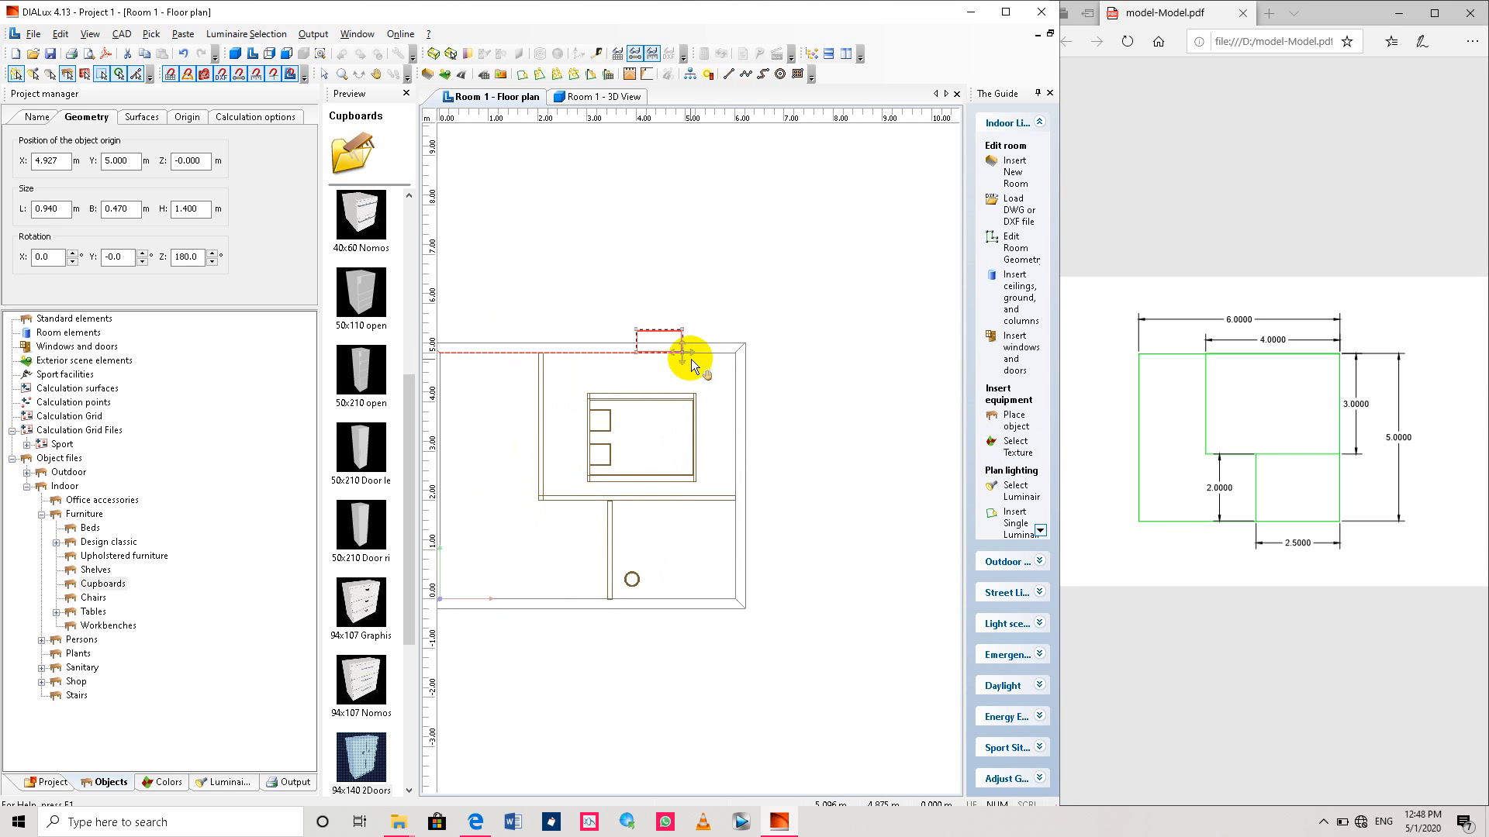
left_click_drag(680, 350, 723, 374)
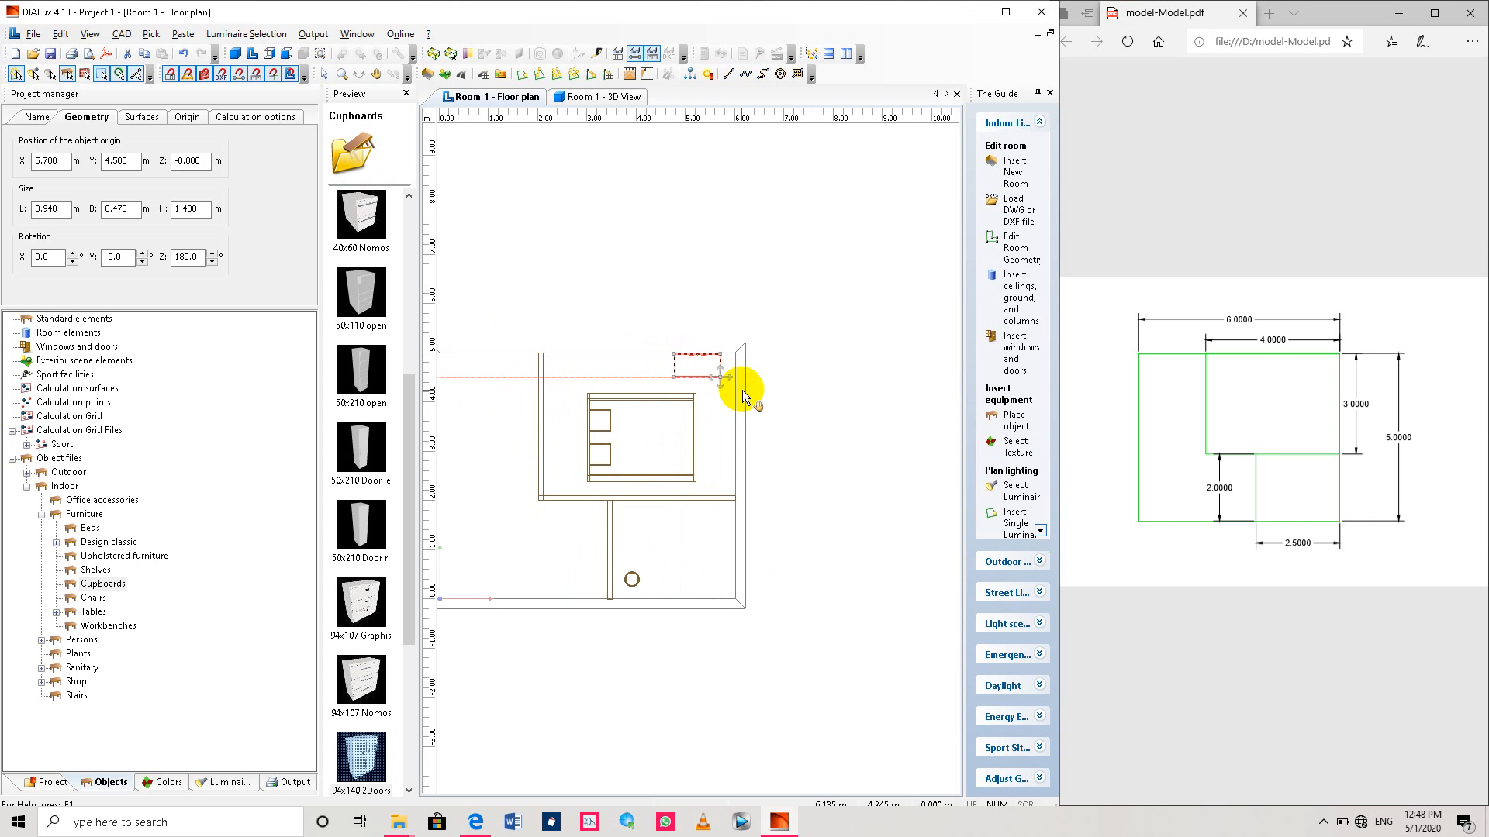
left_click(261, 56)
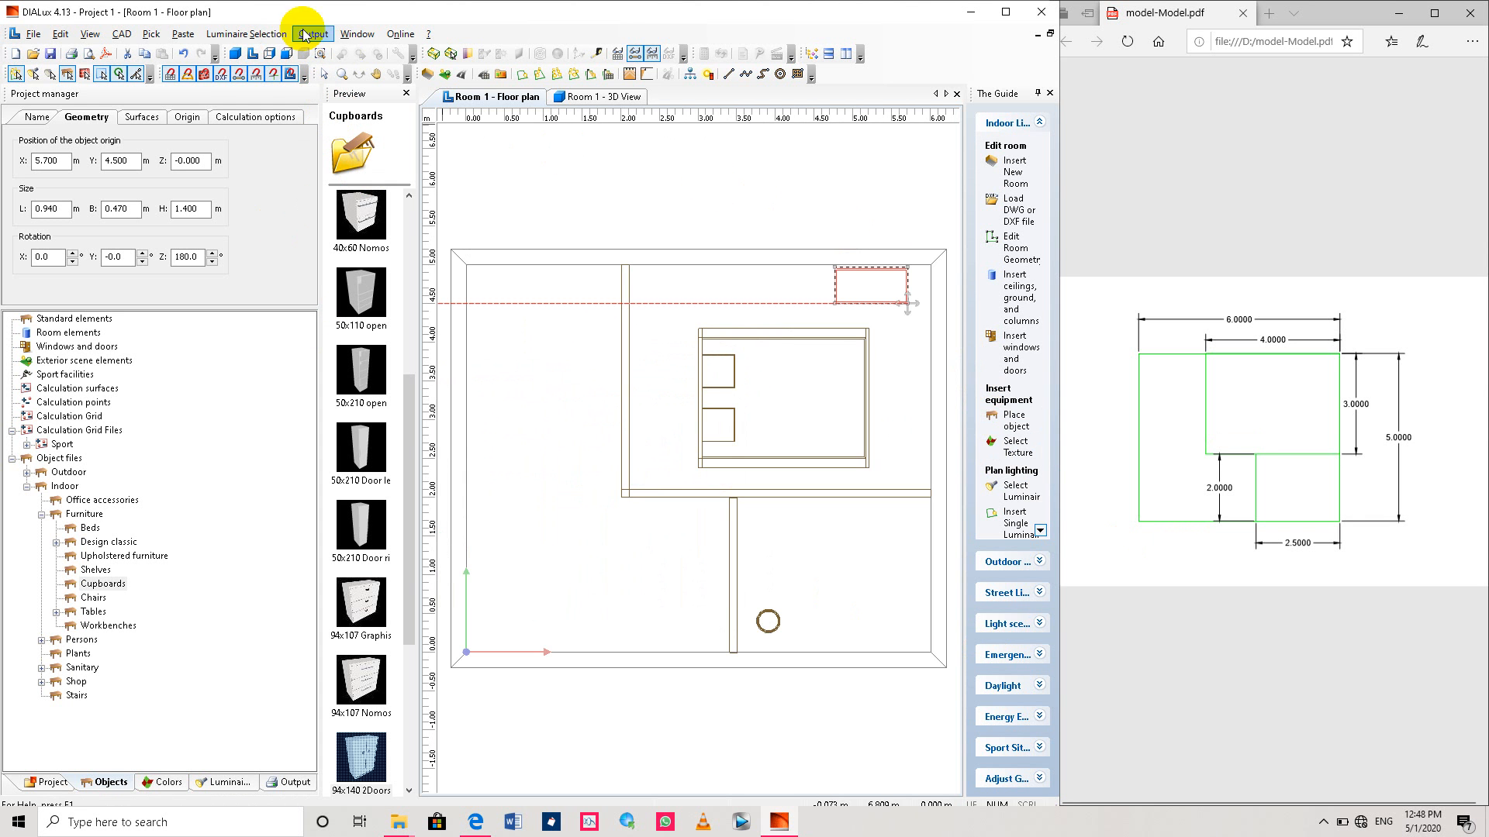
Examine the cupboard's orientation and its clearance from the bed and walls in the 3D view.
left_click(235, 54)
scroll(814, 372, "up", 5)
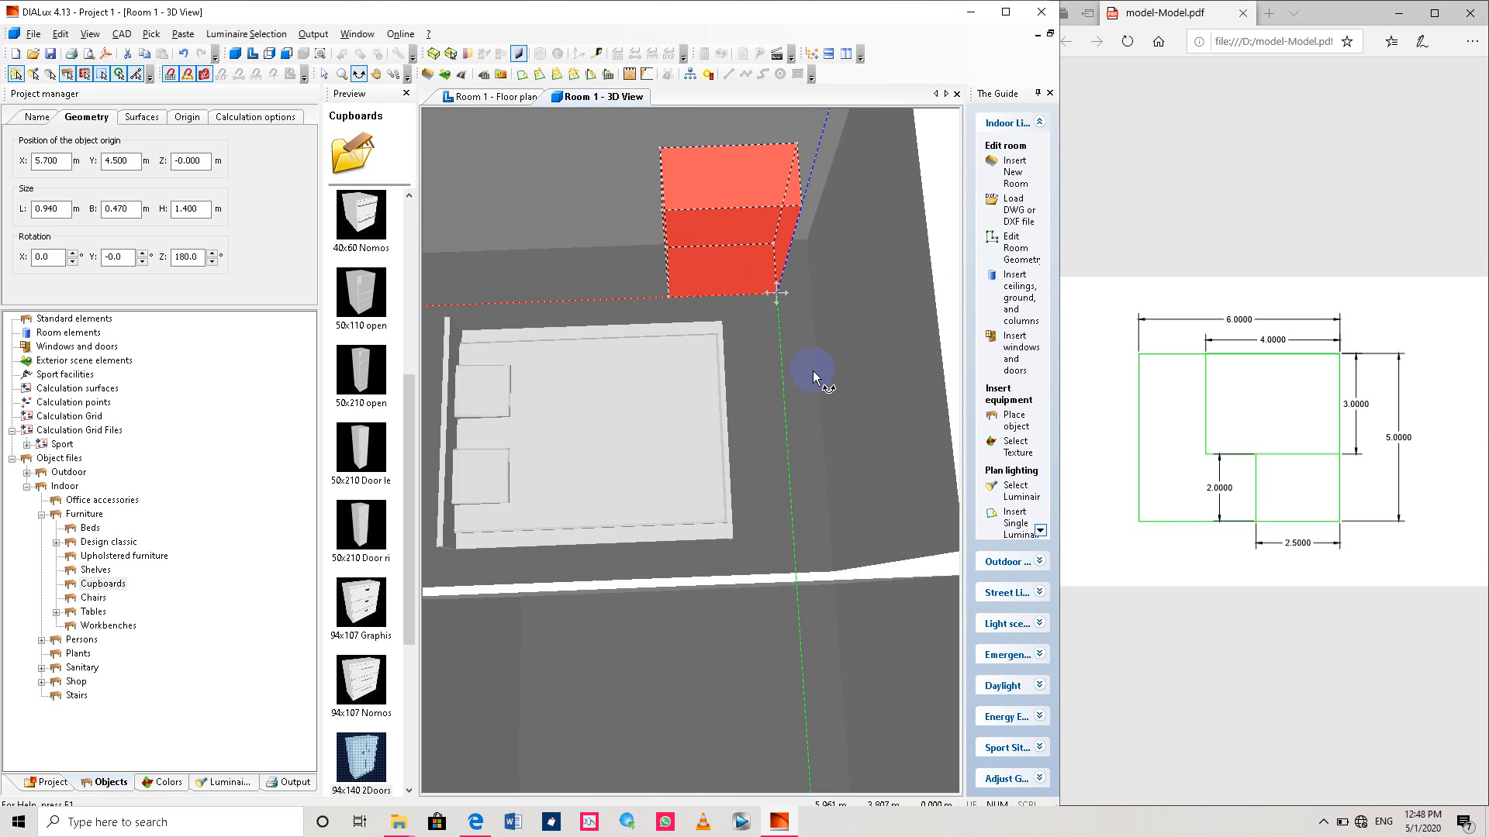
left_click_drag(851, 389, 810, 393)
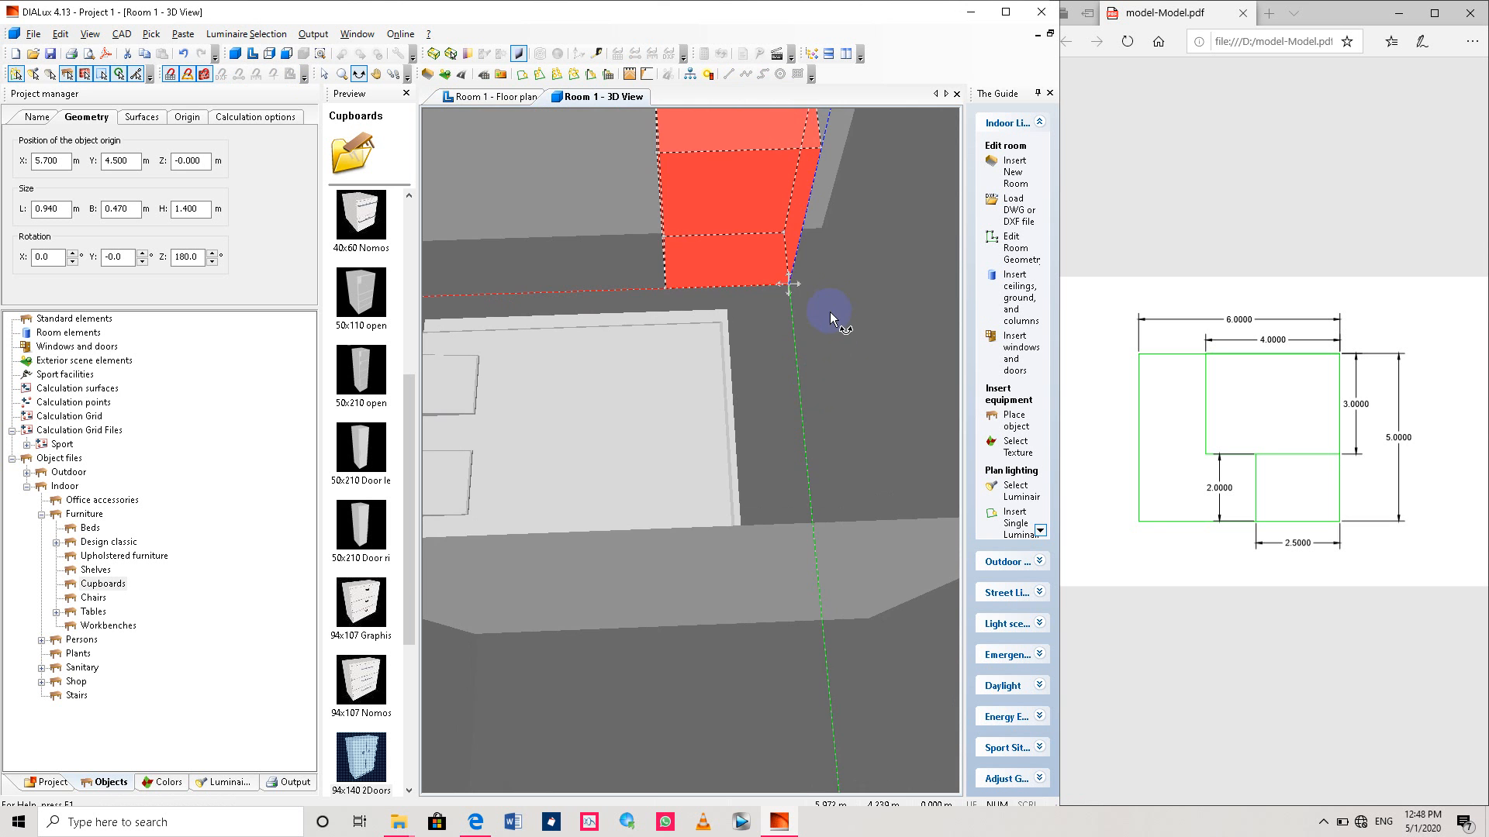
left_click_drag(807, 314, 737, 296)
left_click(735, 255)
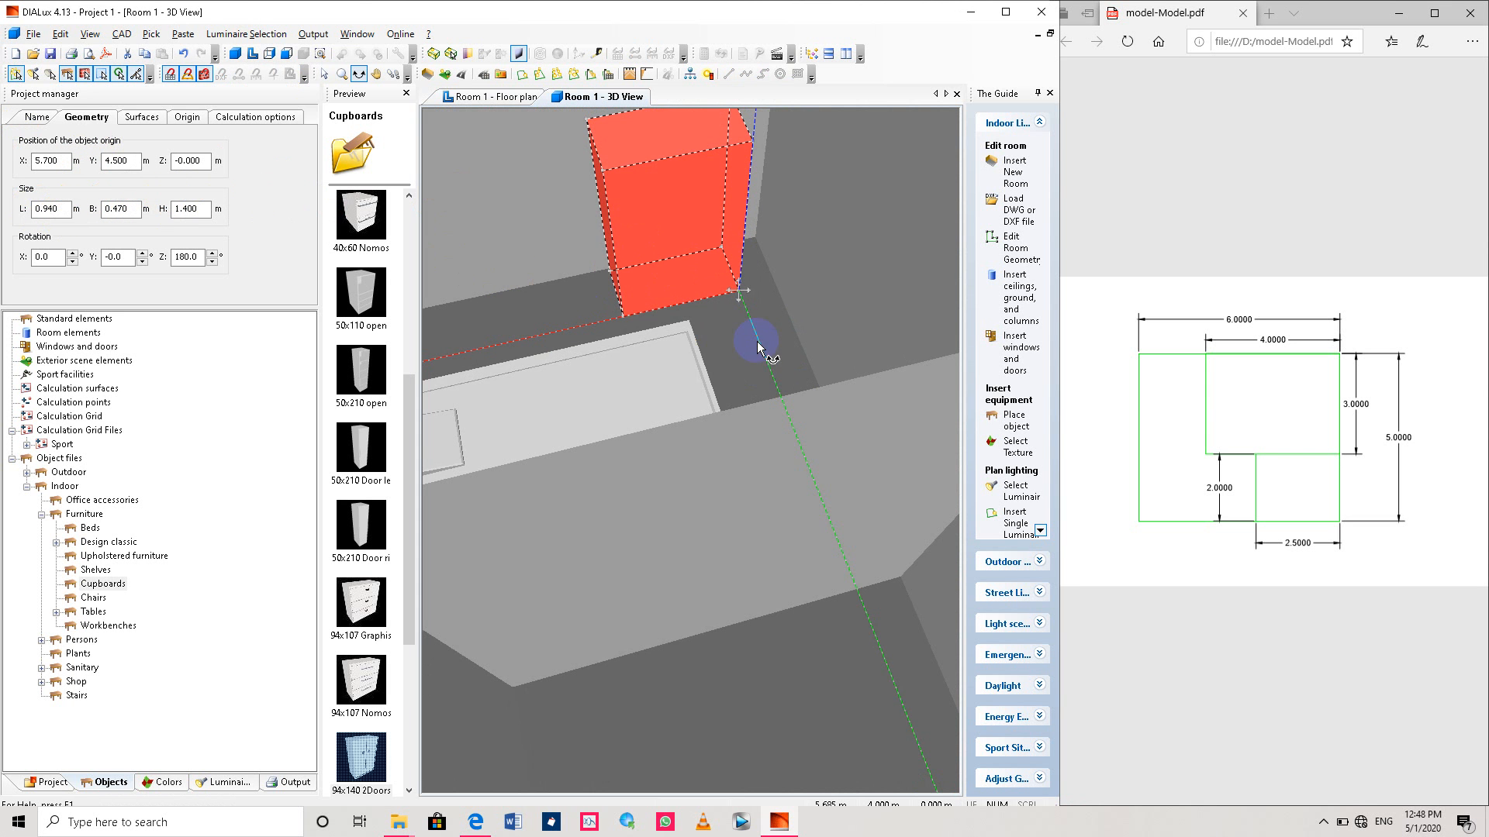
left_click_drag(757, 342, 736, 392)
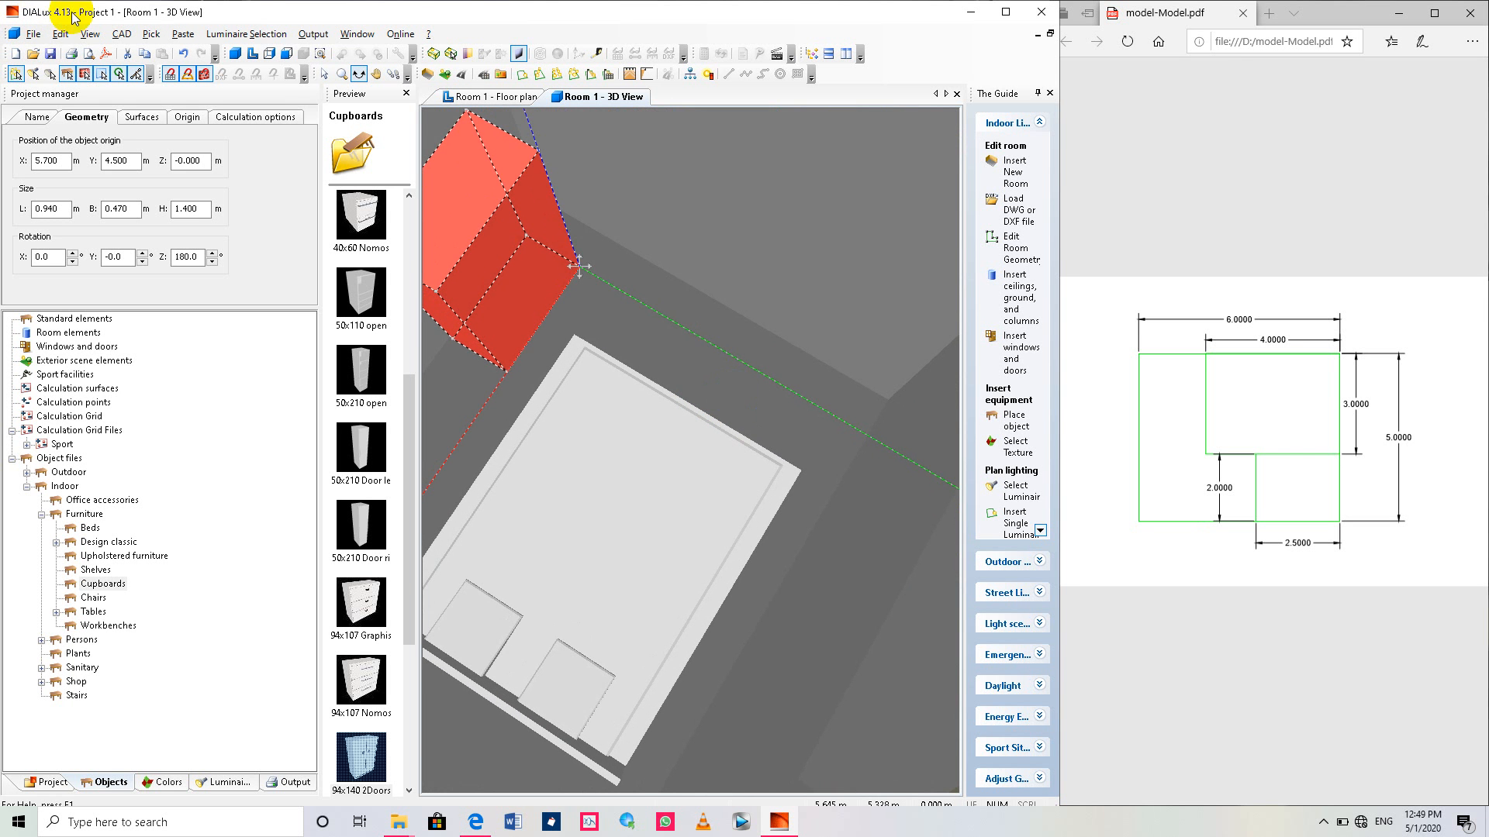
Rotate the cupboard back to 0° about Z, move it against the upper wall at about X 4.86 m, Y 5.0 m, and view it in 3D.
left_click(252, 54)
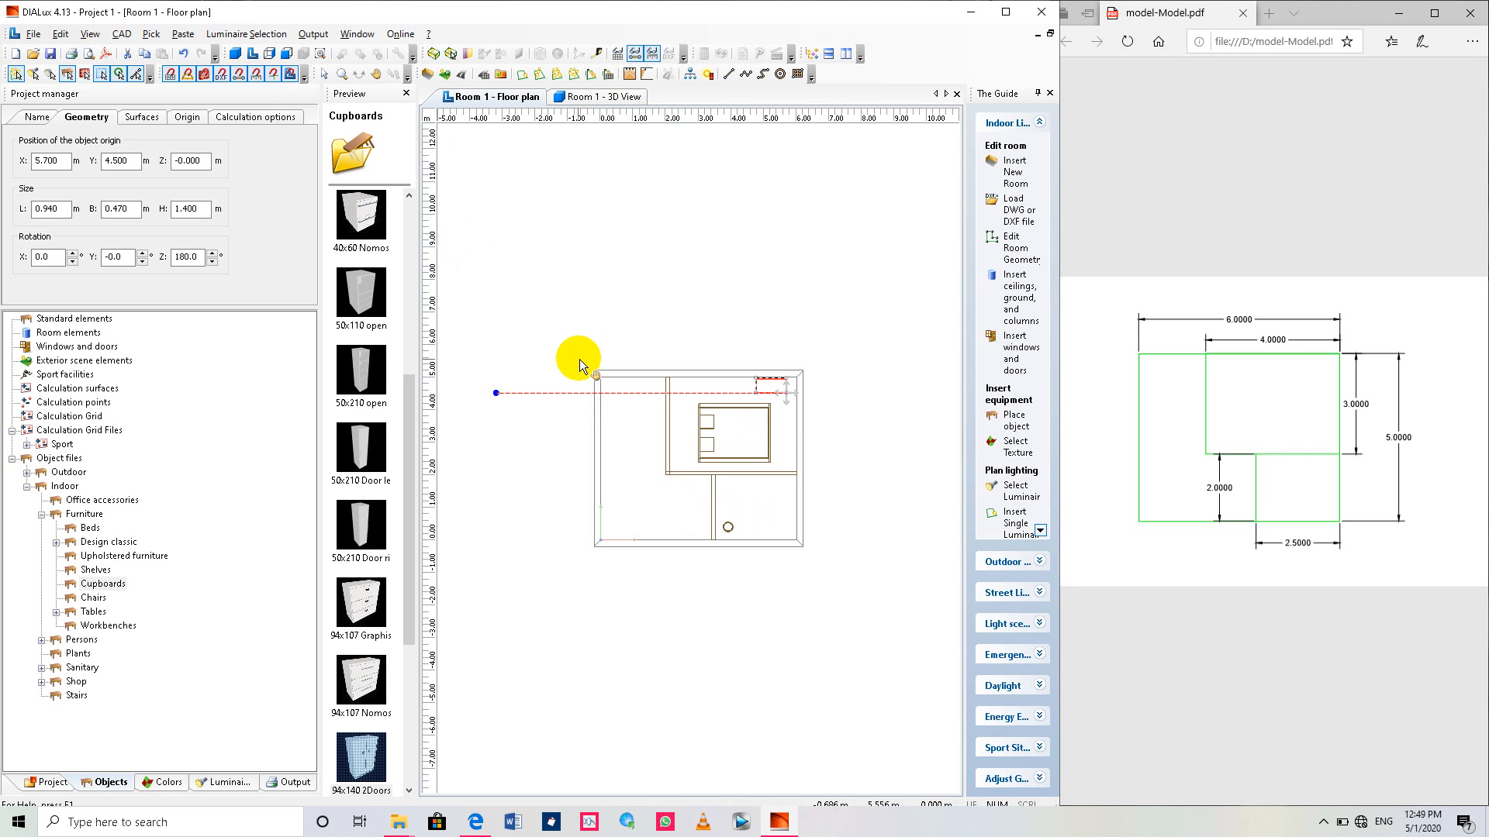
left_click_drag(494, 390, 959, 395)
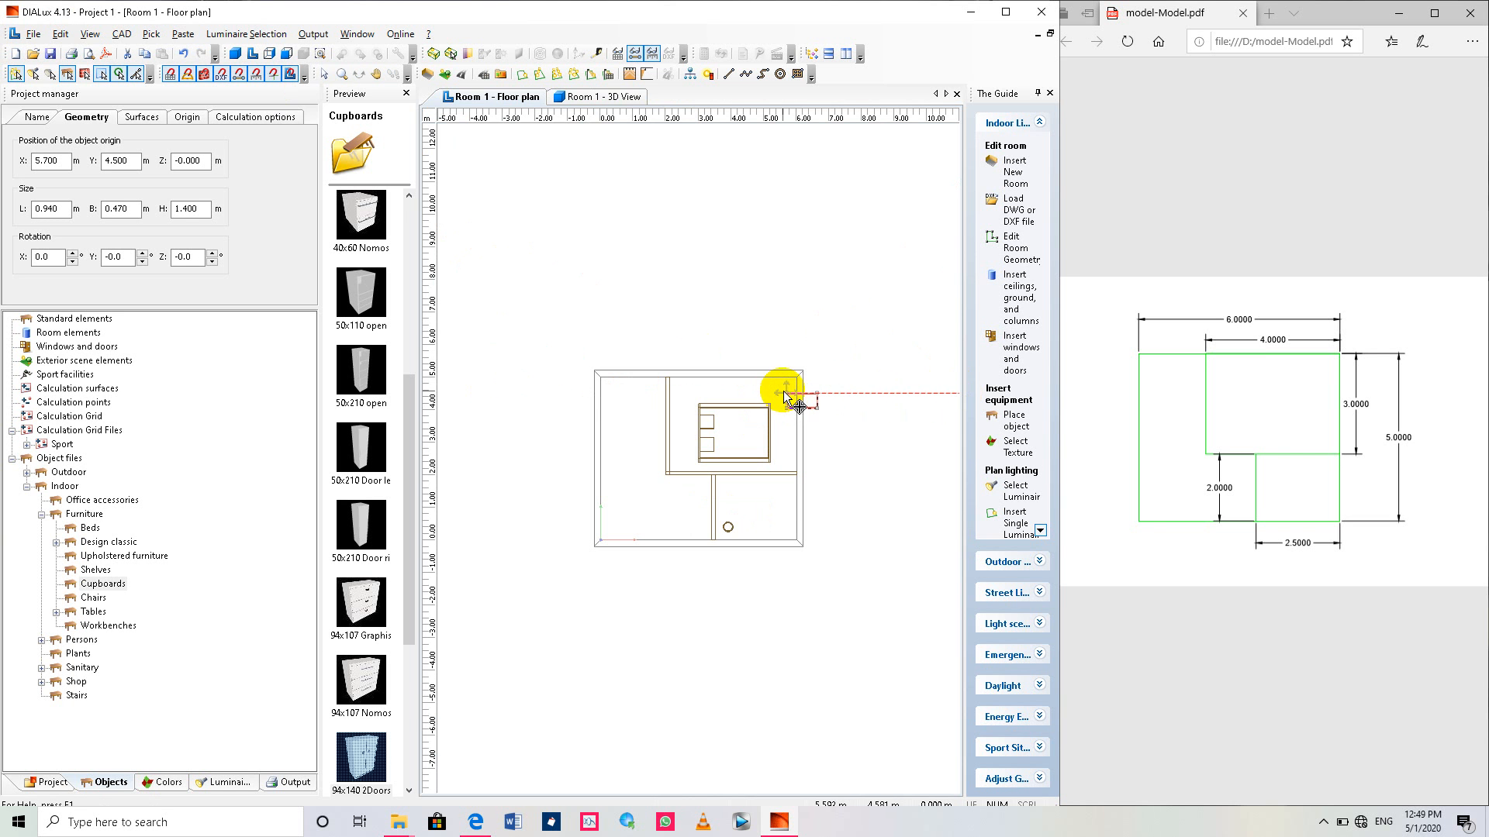
left_click_drag(785, 395, 760, 376)
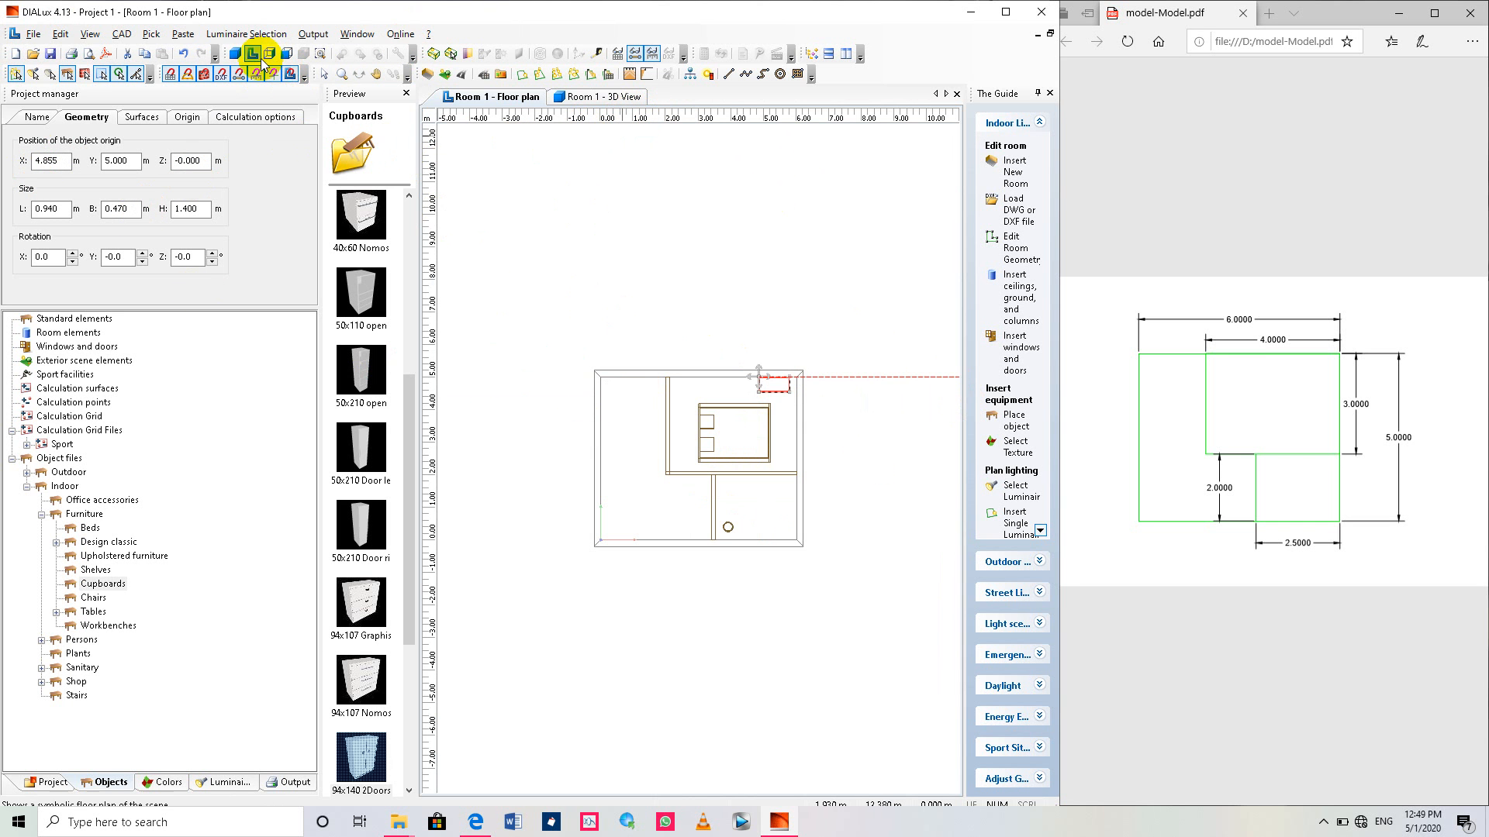
left_click(235, 53)
scroll(546, 326, "up", 1)
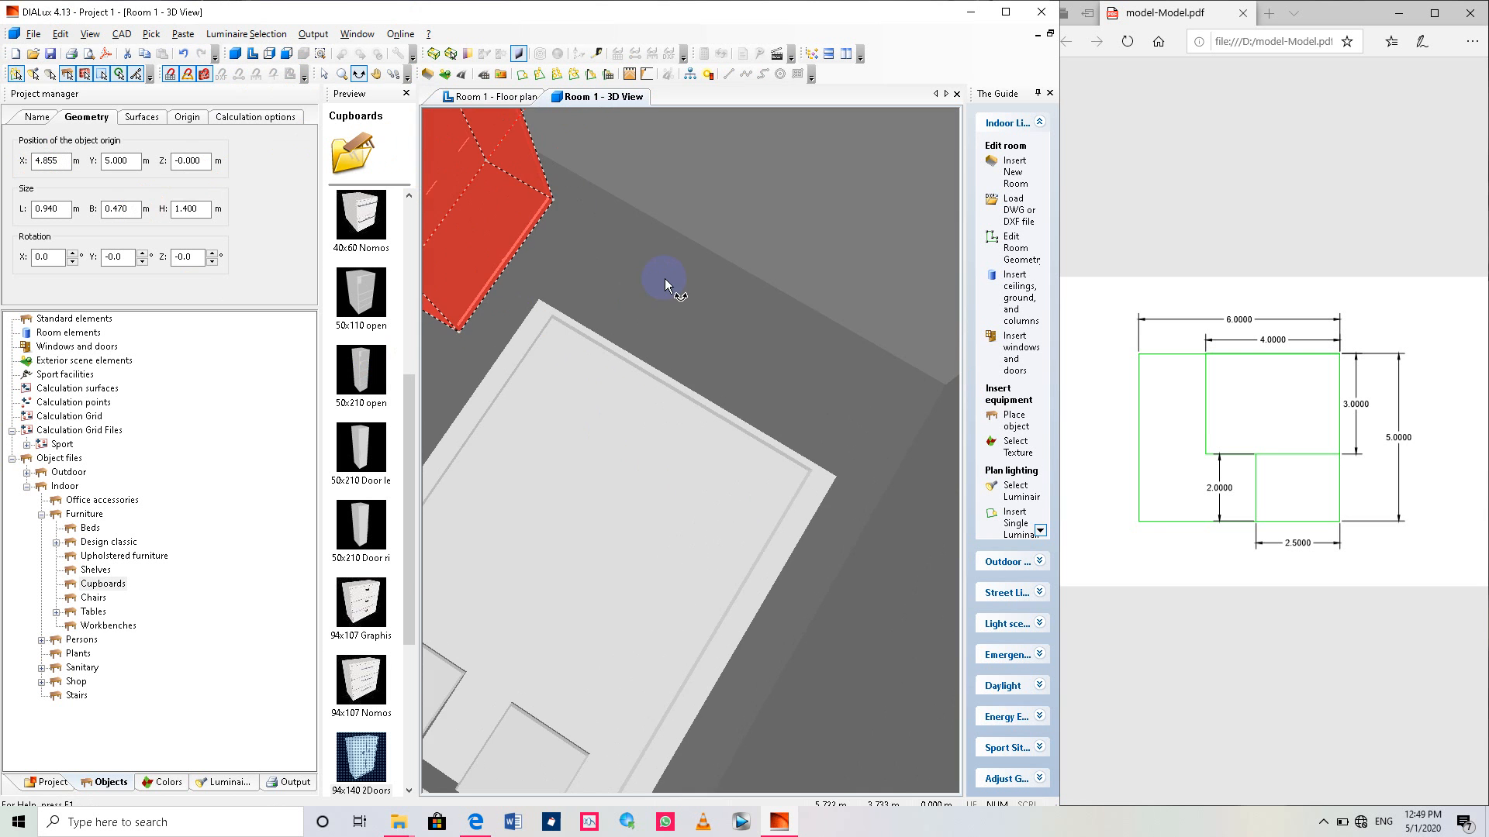
left_click_drag(663, 280, 641, 336)
left_click_drag(797, 411, 651, 593)
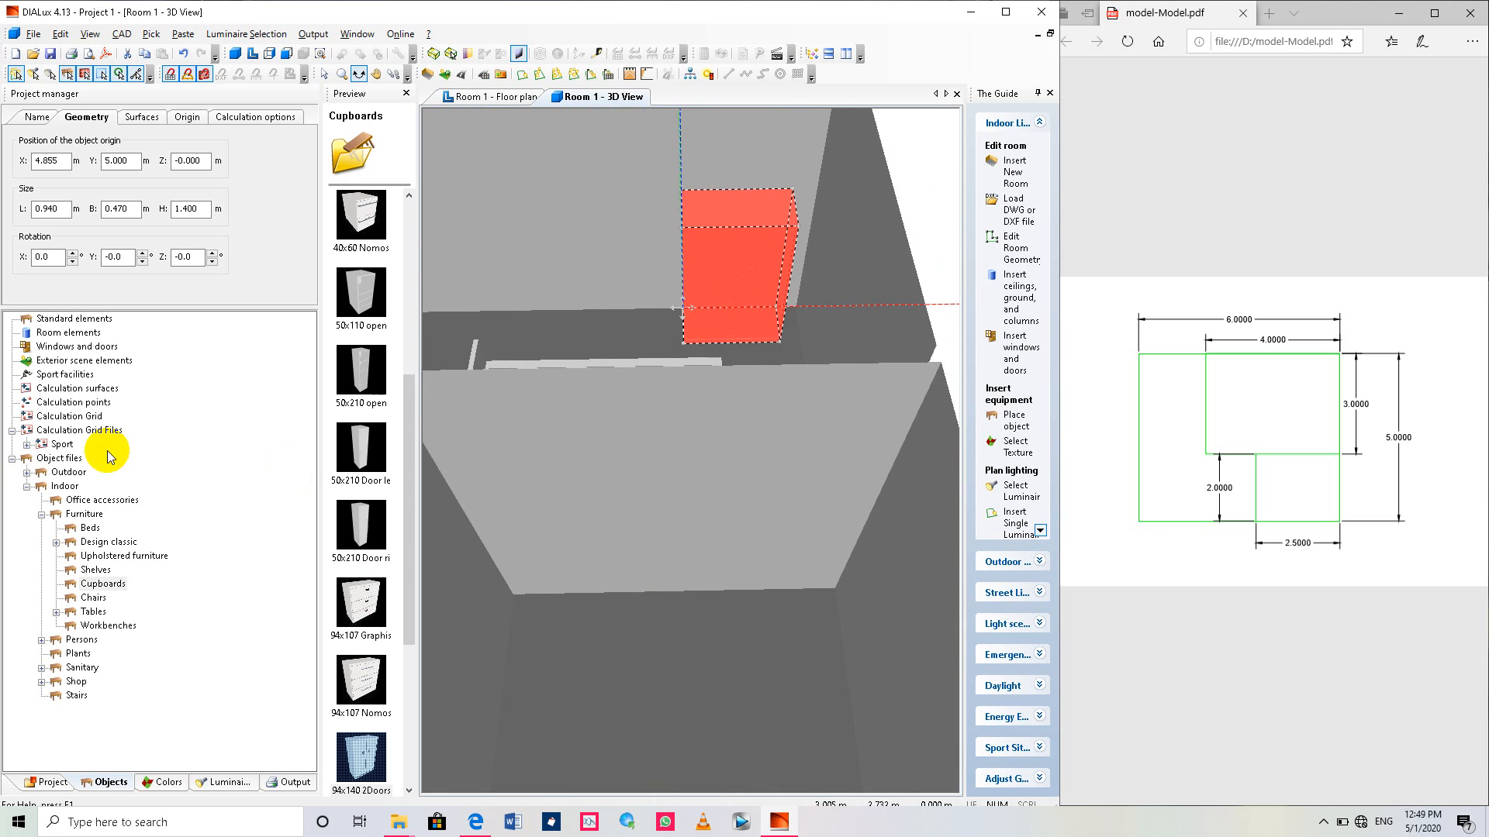
Place a toilet from the sanitary objects against the outer right wall of the lower-right room at X 6.0 m, Y 0.9 m.
left_click(87, 654)
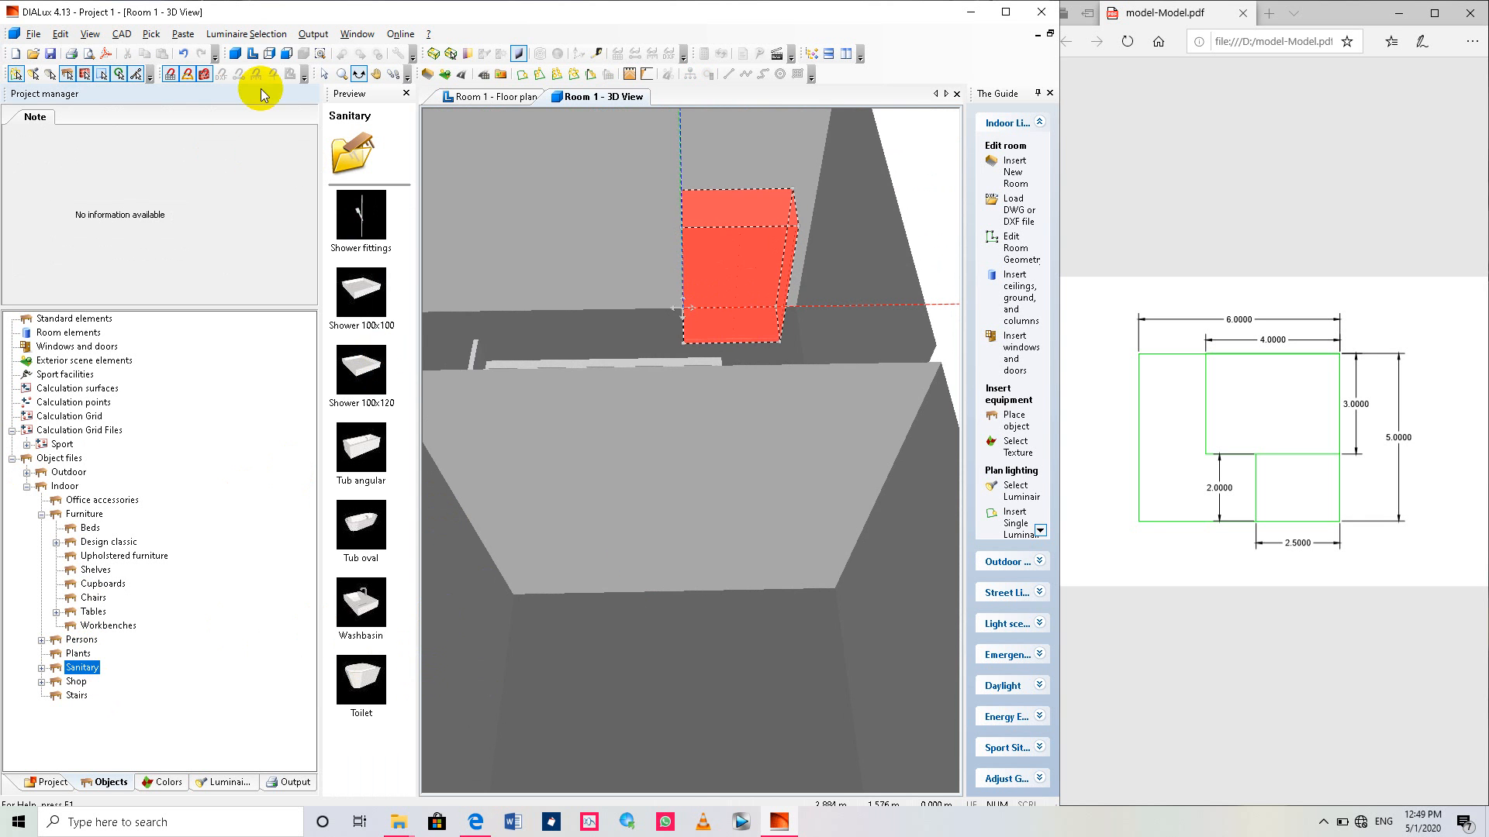
left_click(253, 54)
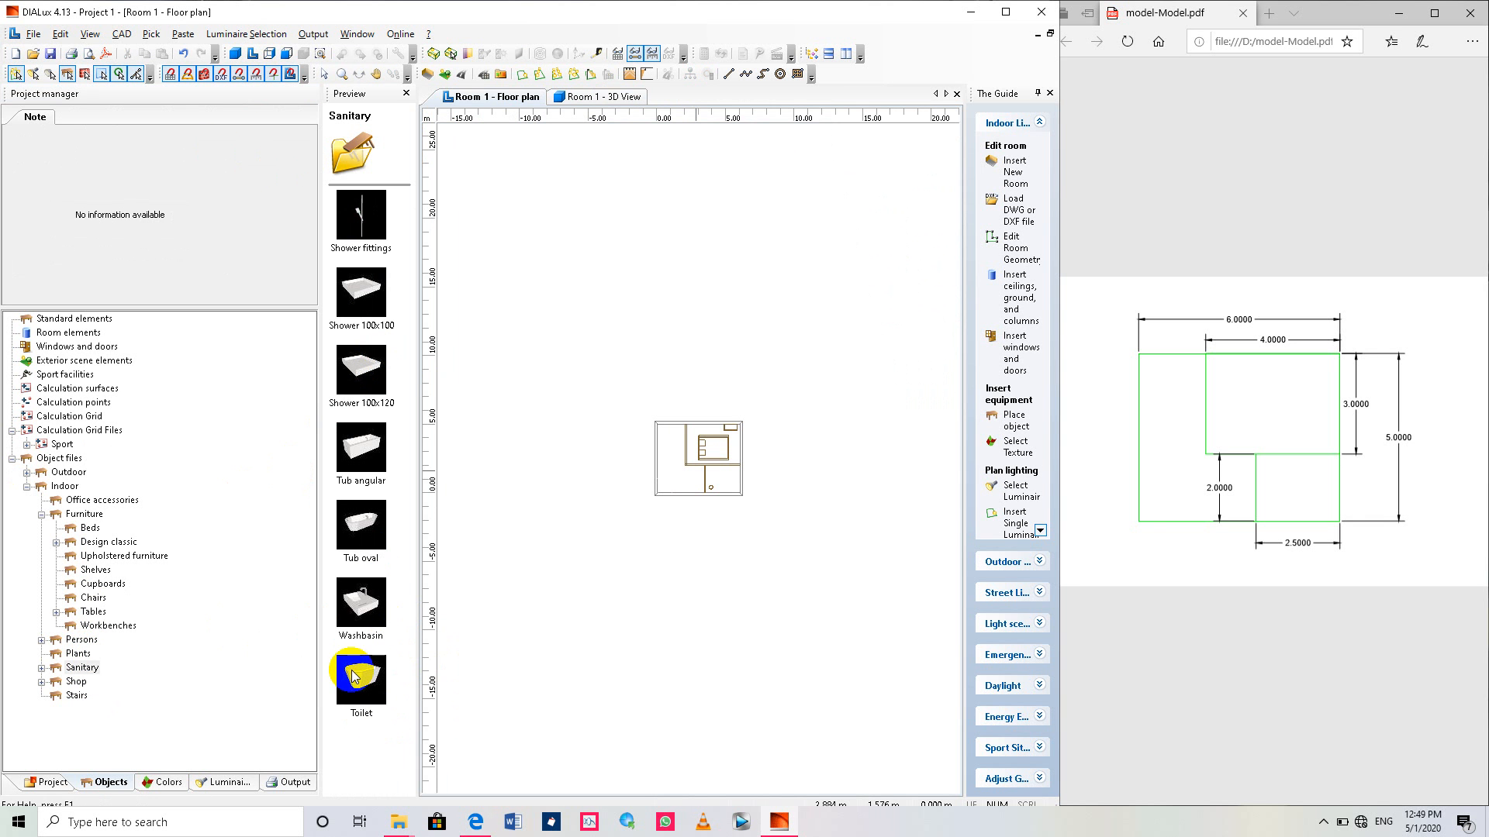
left_click_drag(361, 675, 733, 488)
scroll(733, 490, "up", 5)
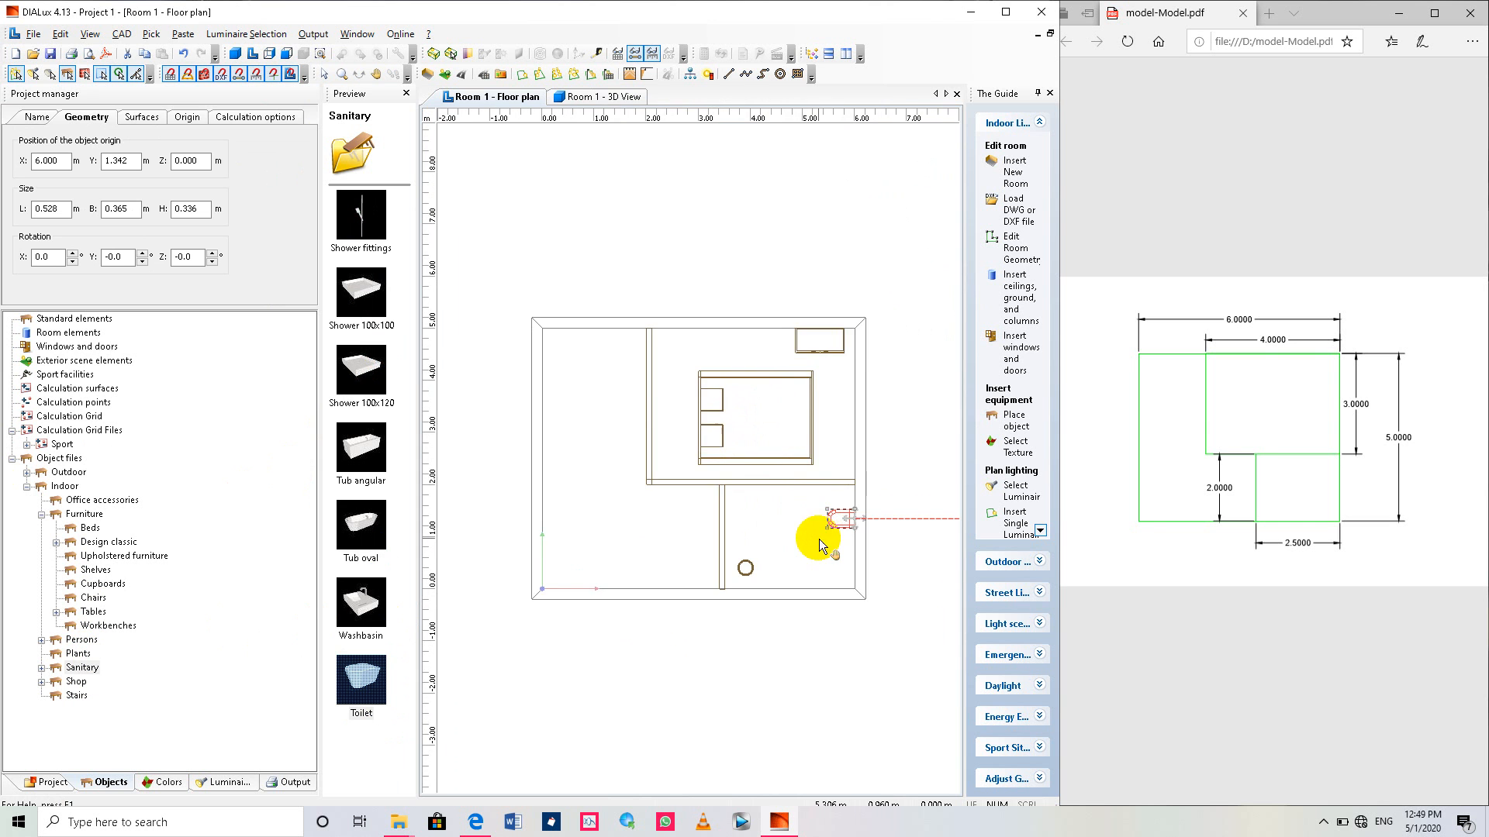
scroll(817, 539, "up", 3)
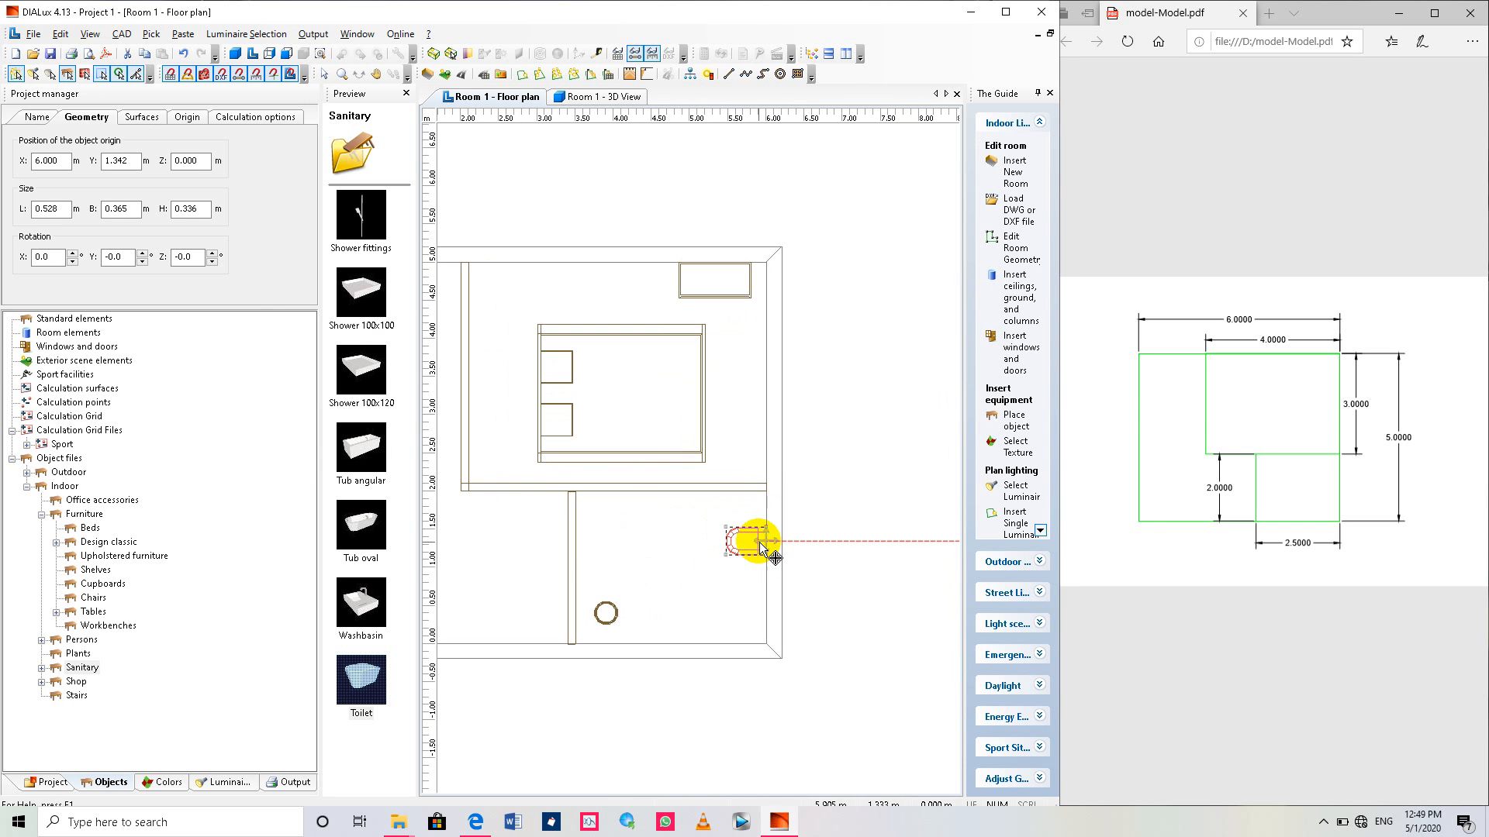
left_click_drag(760, 542, 764, 574)
scroll(746, 565, "down", 3)
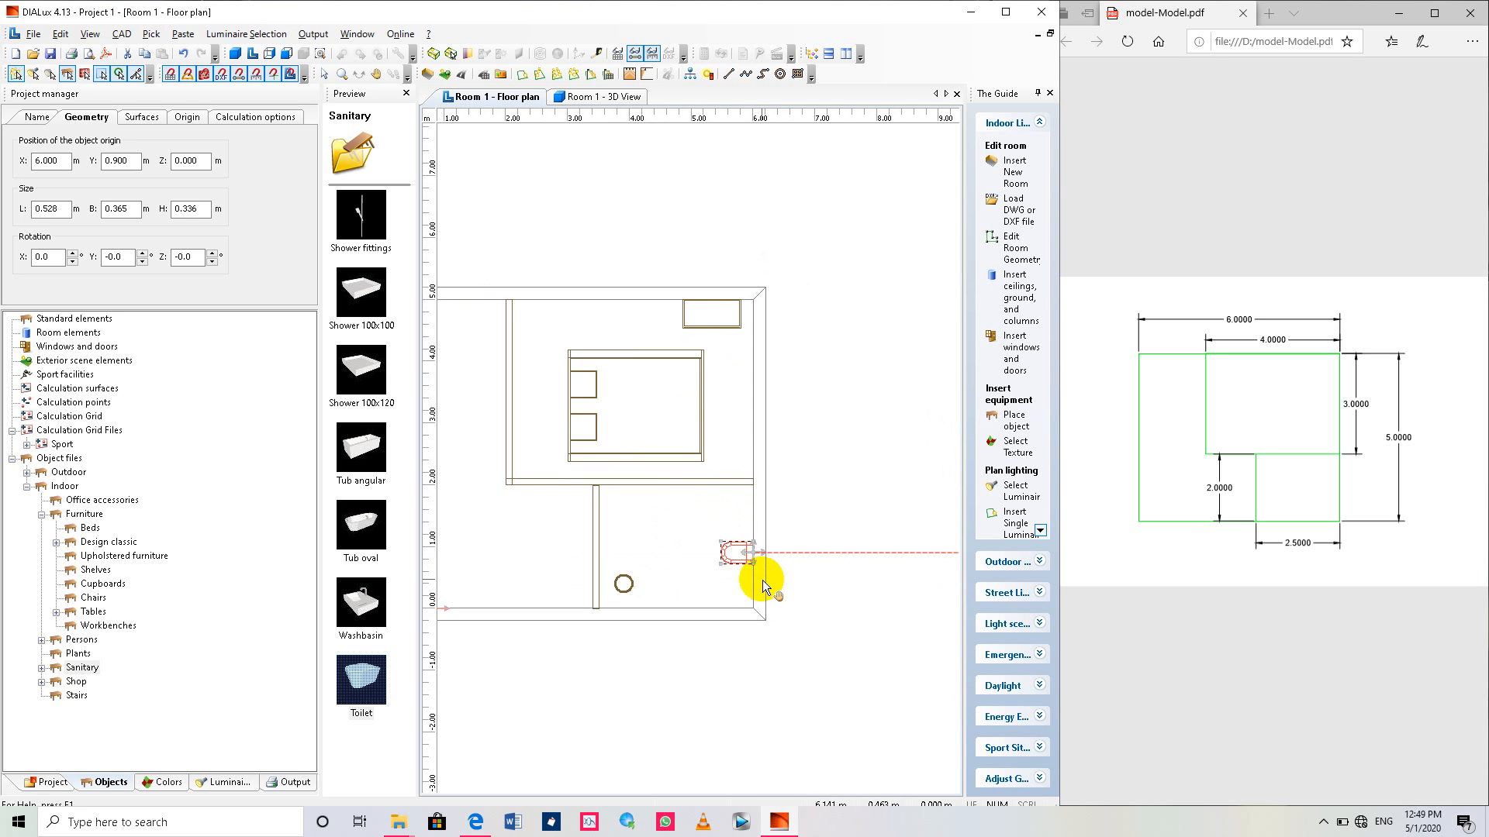
Move the toilet along the outer wall to Y 1.1 m in the 3D view.
scroll(765, 580, "up", 4)
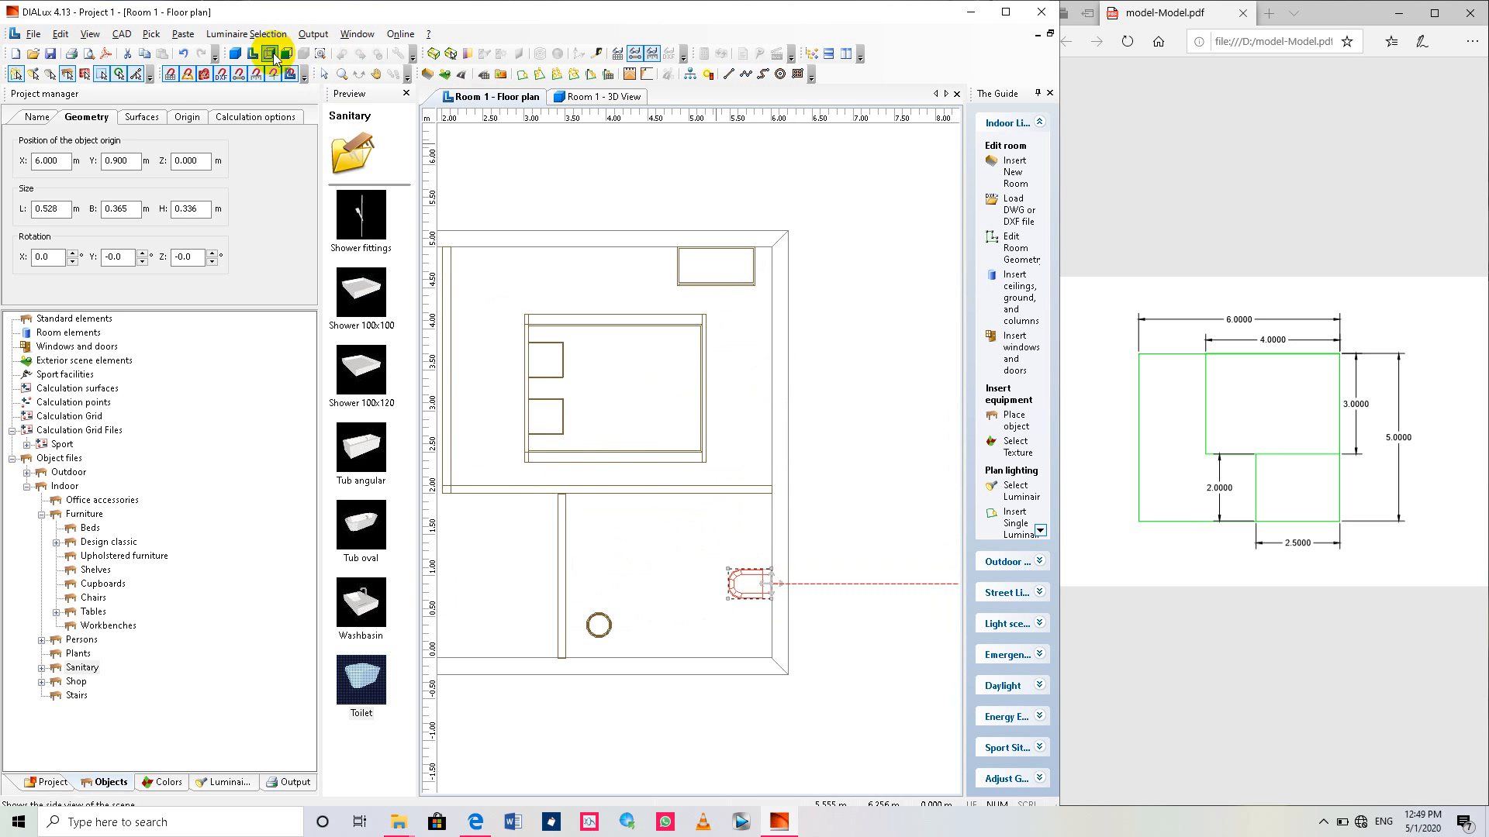
left_click(234, 54)
scroll(787, 621, "up", 4)
scroll(783, 626, "down", 3)
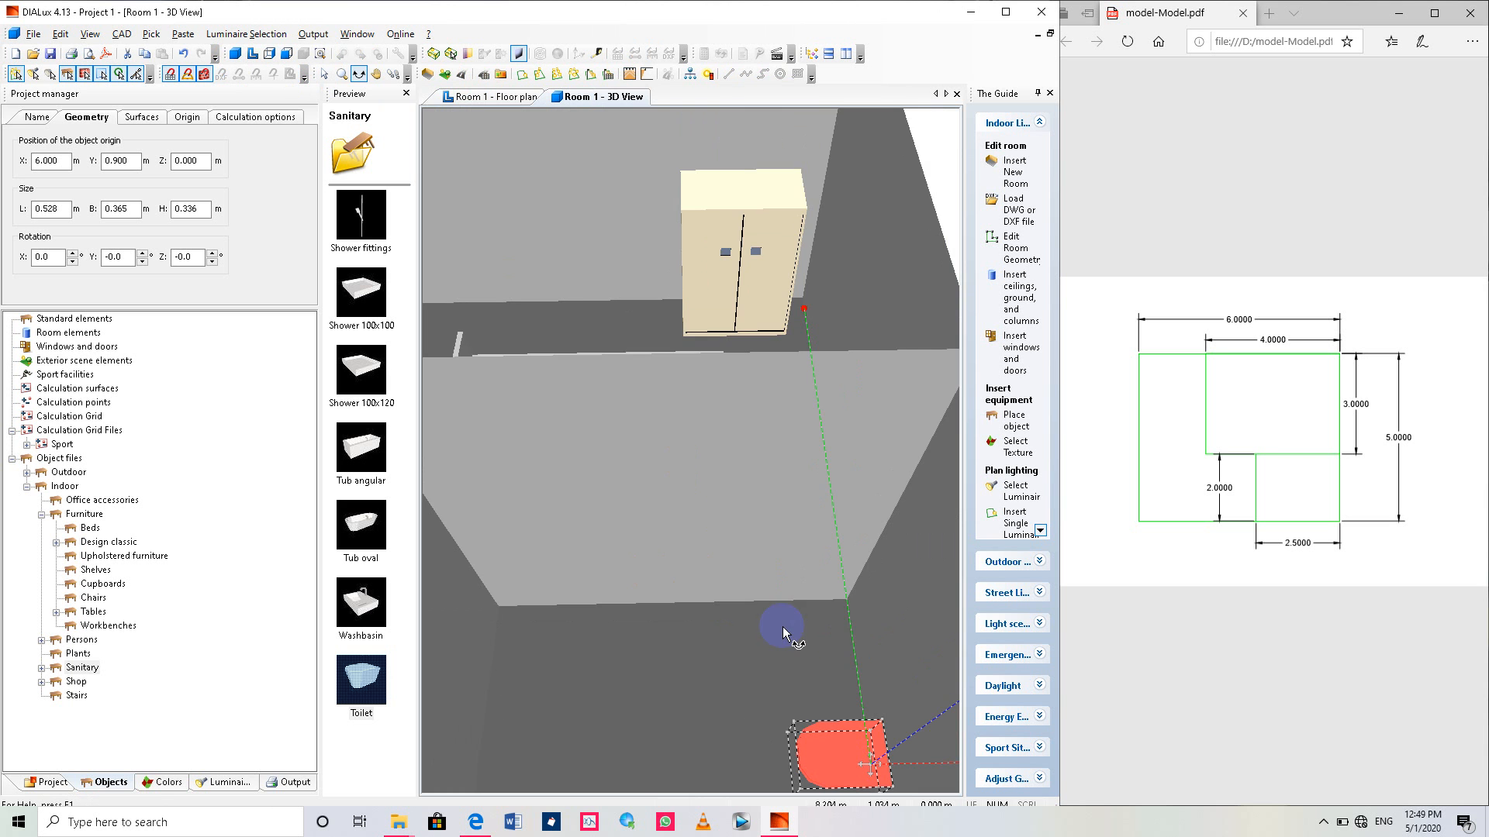
left_click_drag(756, 704, 794, 590)
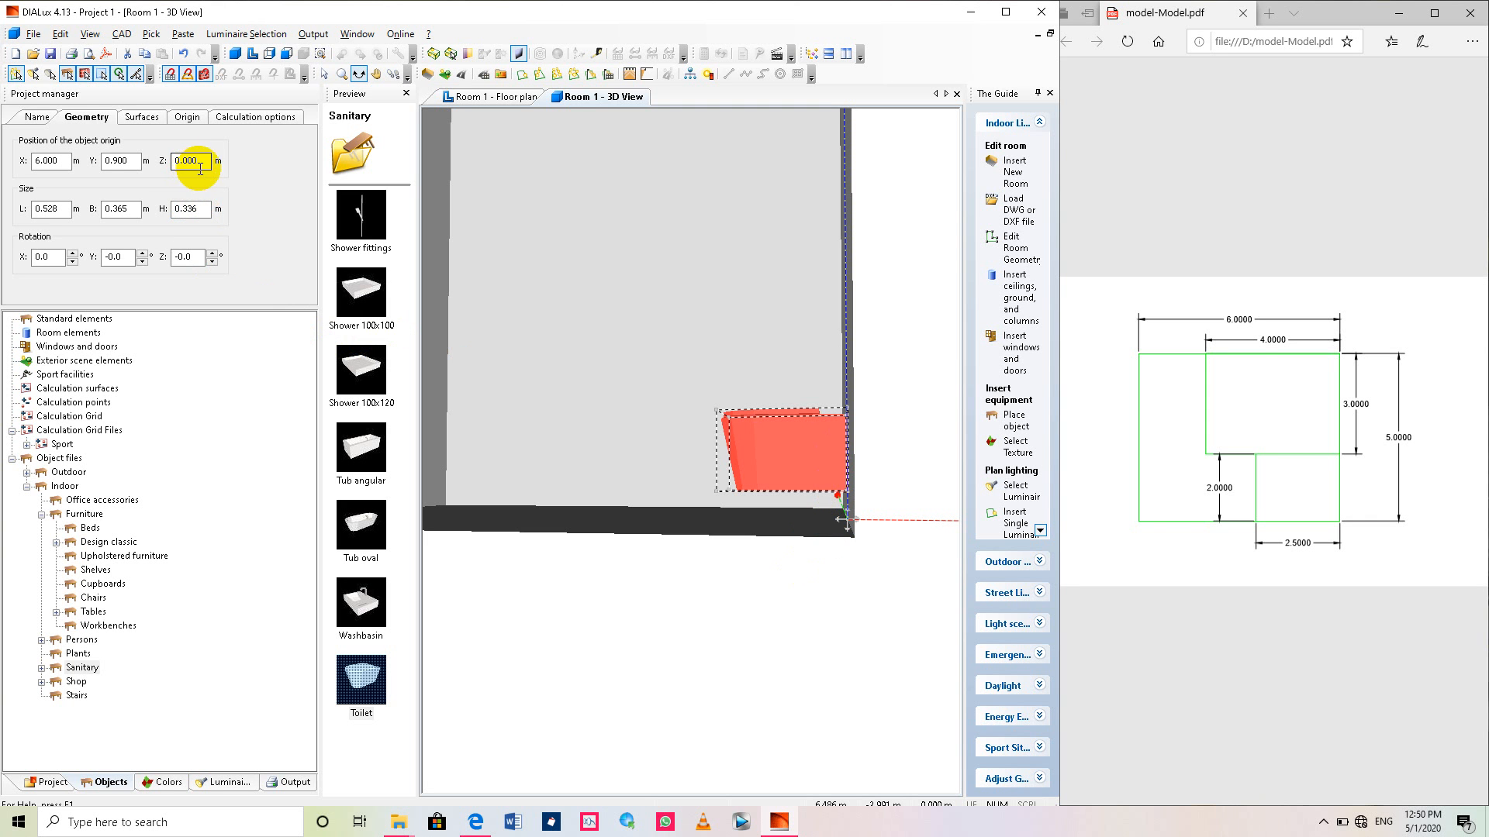
left_click(118, 258)
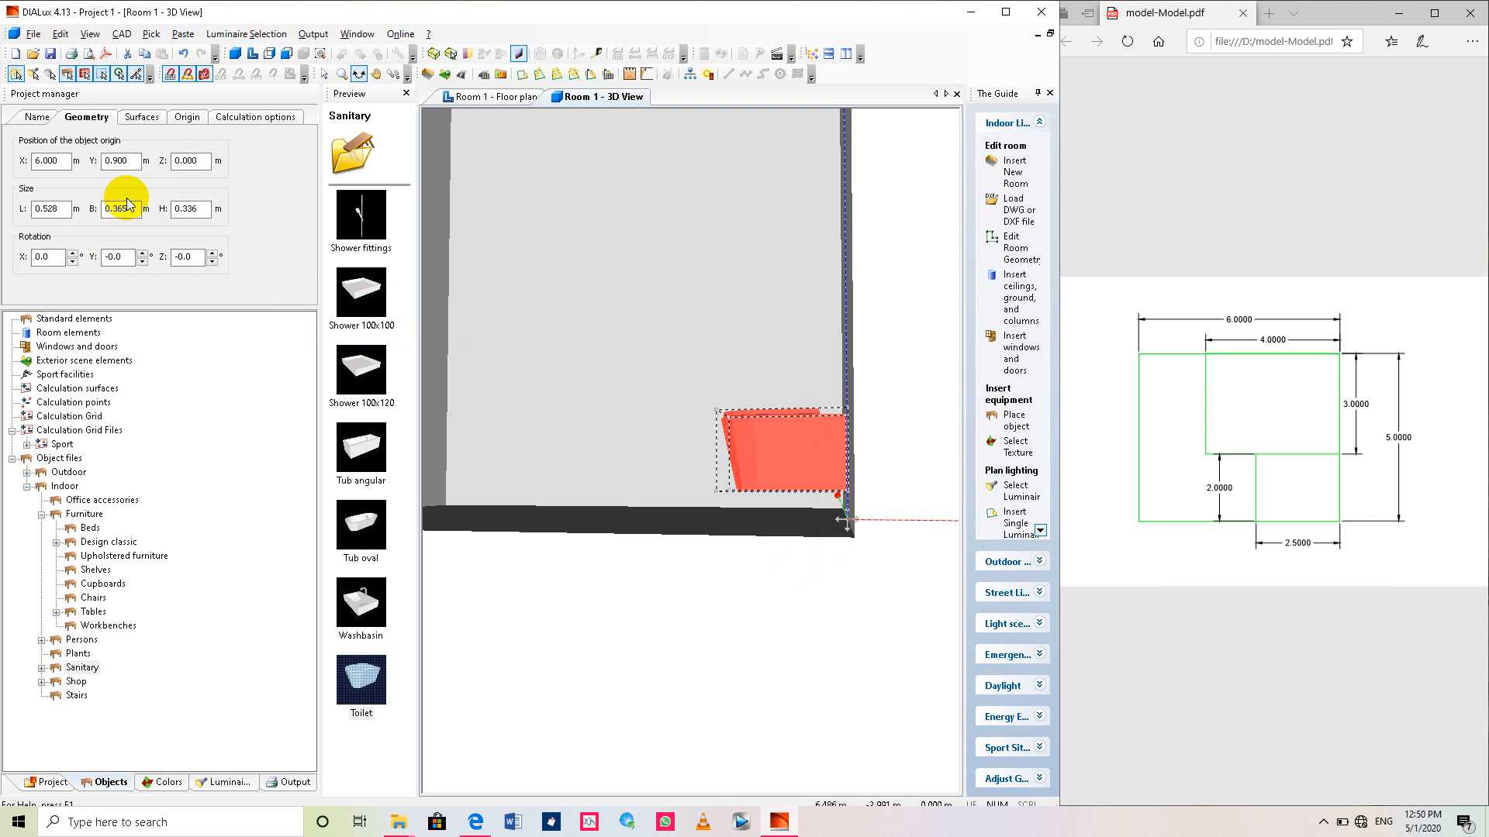
left_click(200, 162)
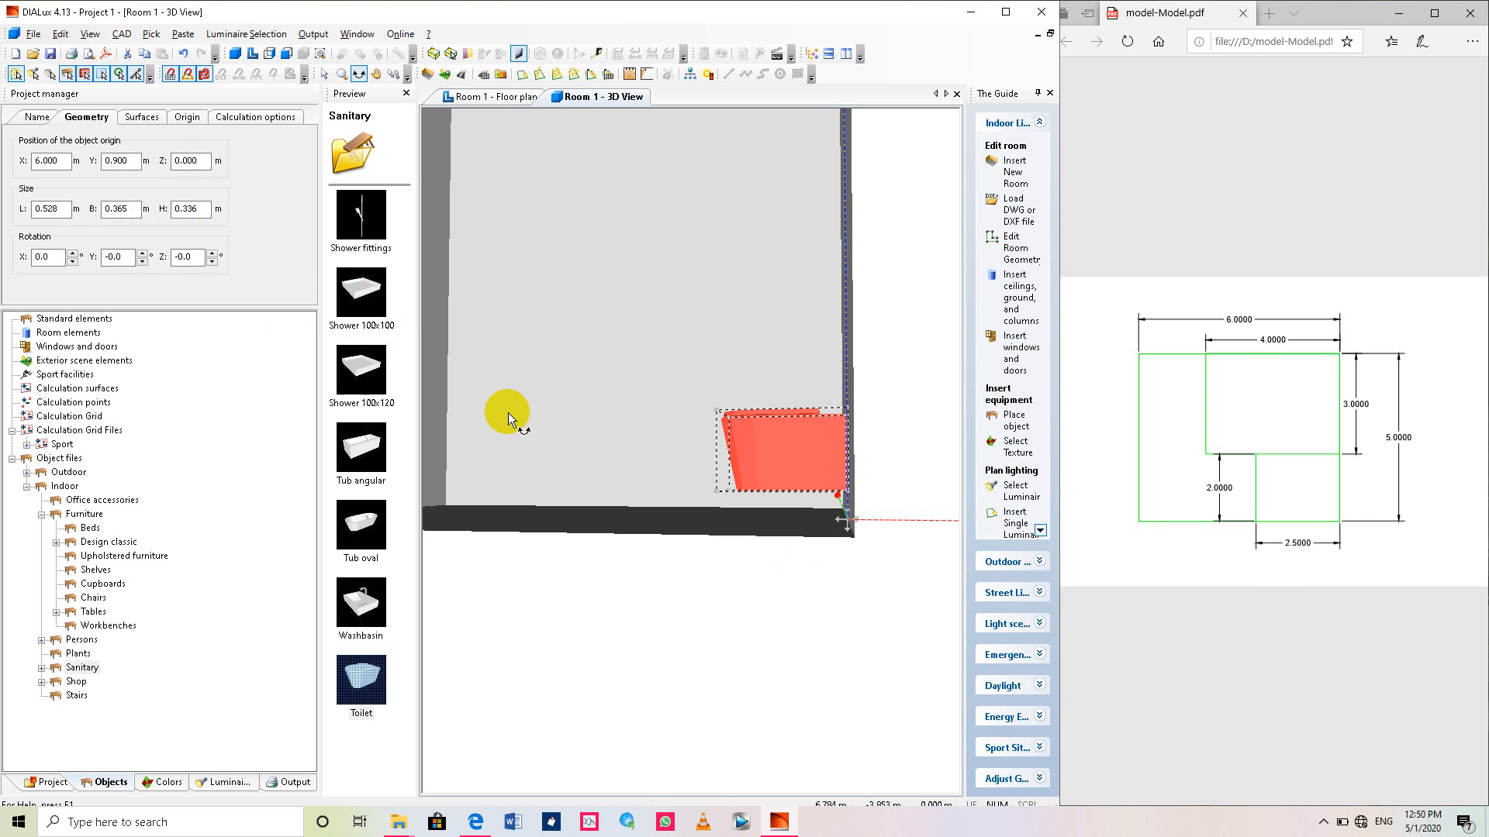
left_click(837, 508)
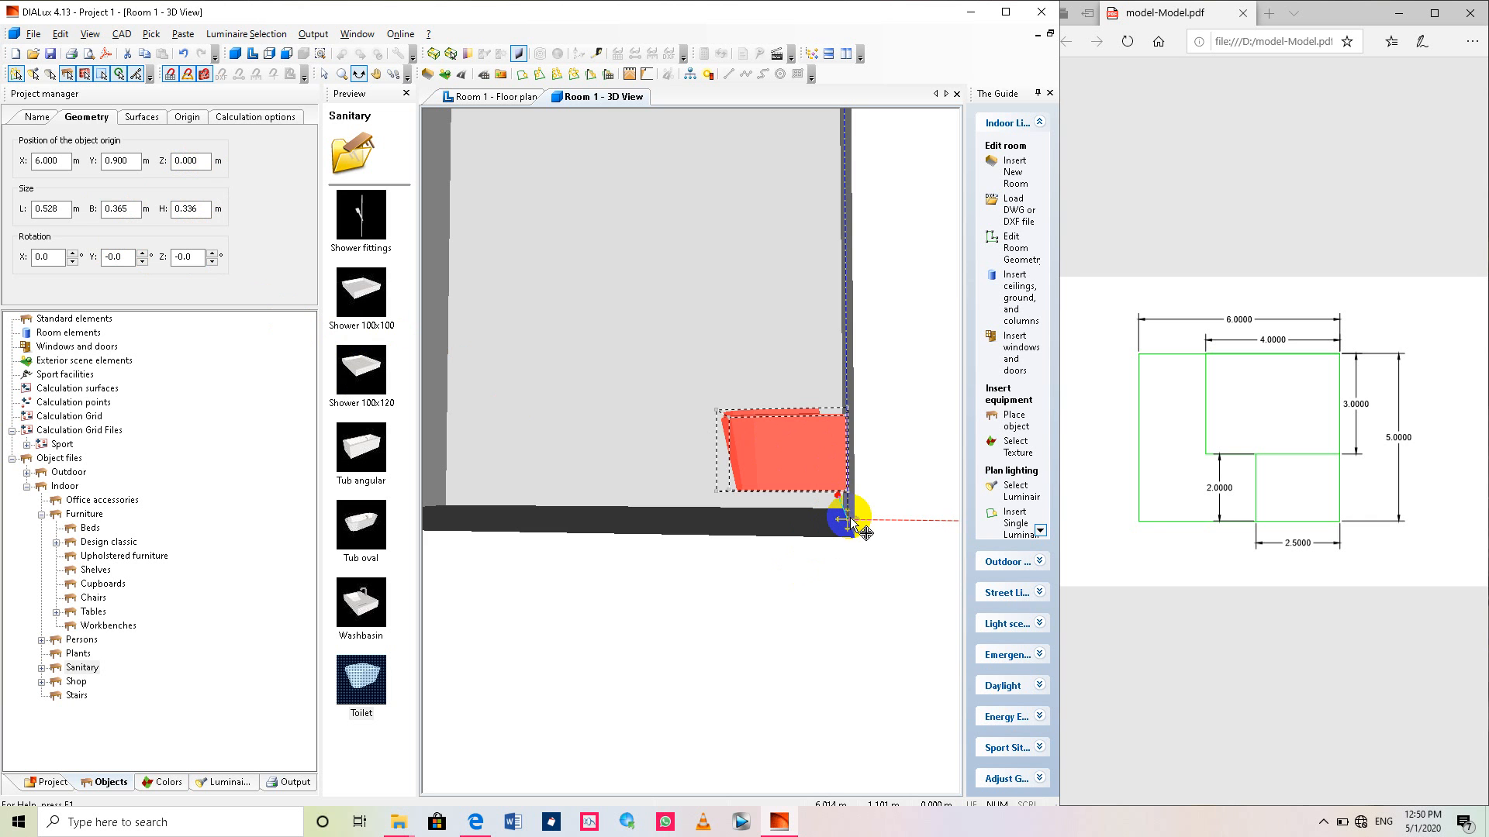
mouse_move(850, 518)
left_mouse_down()
mouse_move(851, 530)
mouse_move(844, 514)
left_mouse_up()
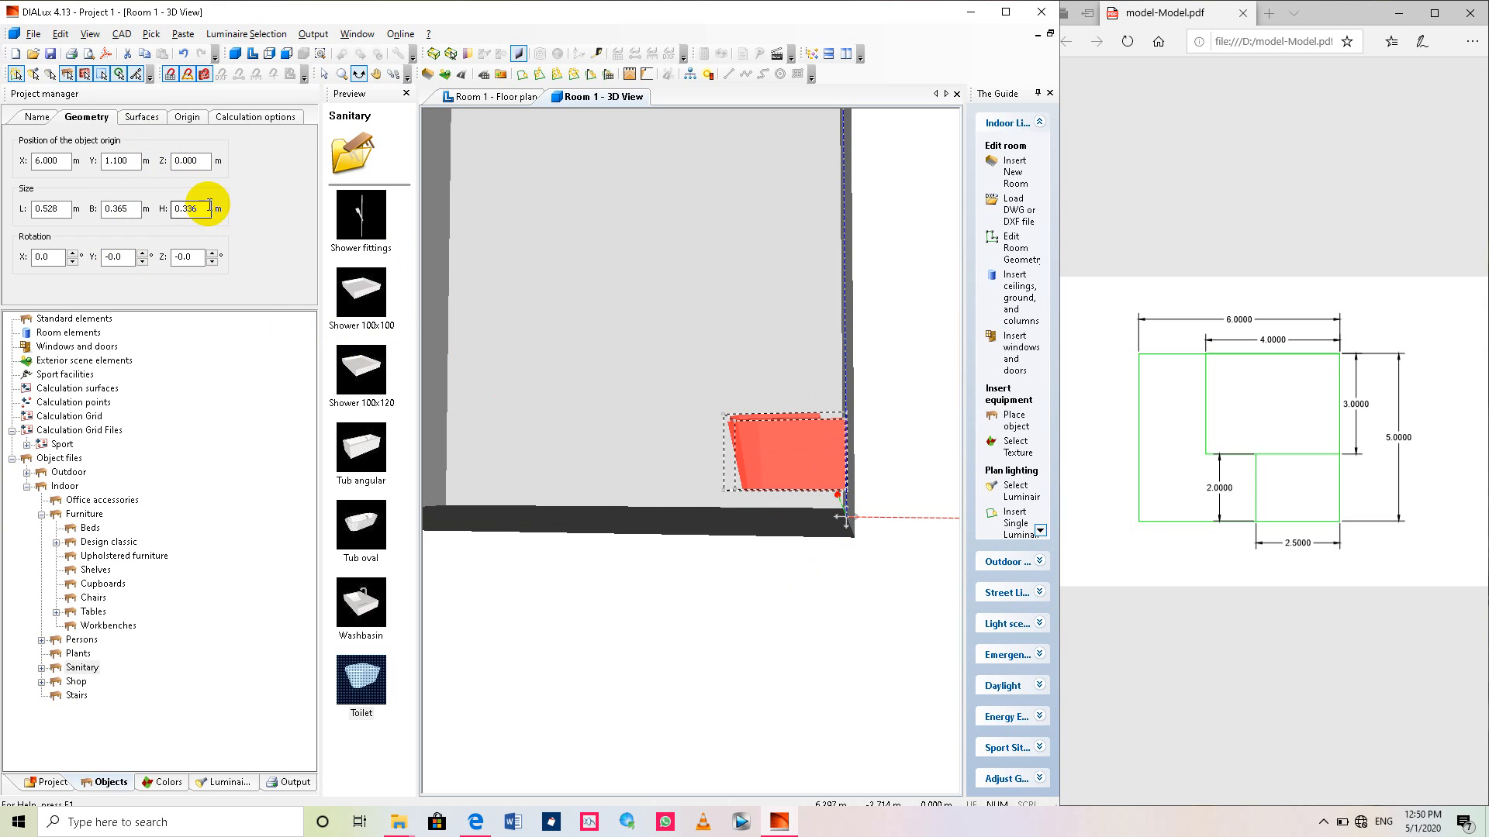
Try the toilet at a Z position of -0.5 m.
left_click_drag(210, 206, 179, 209)
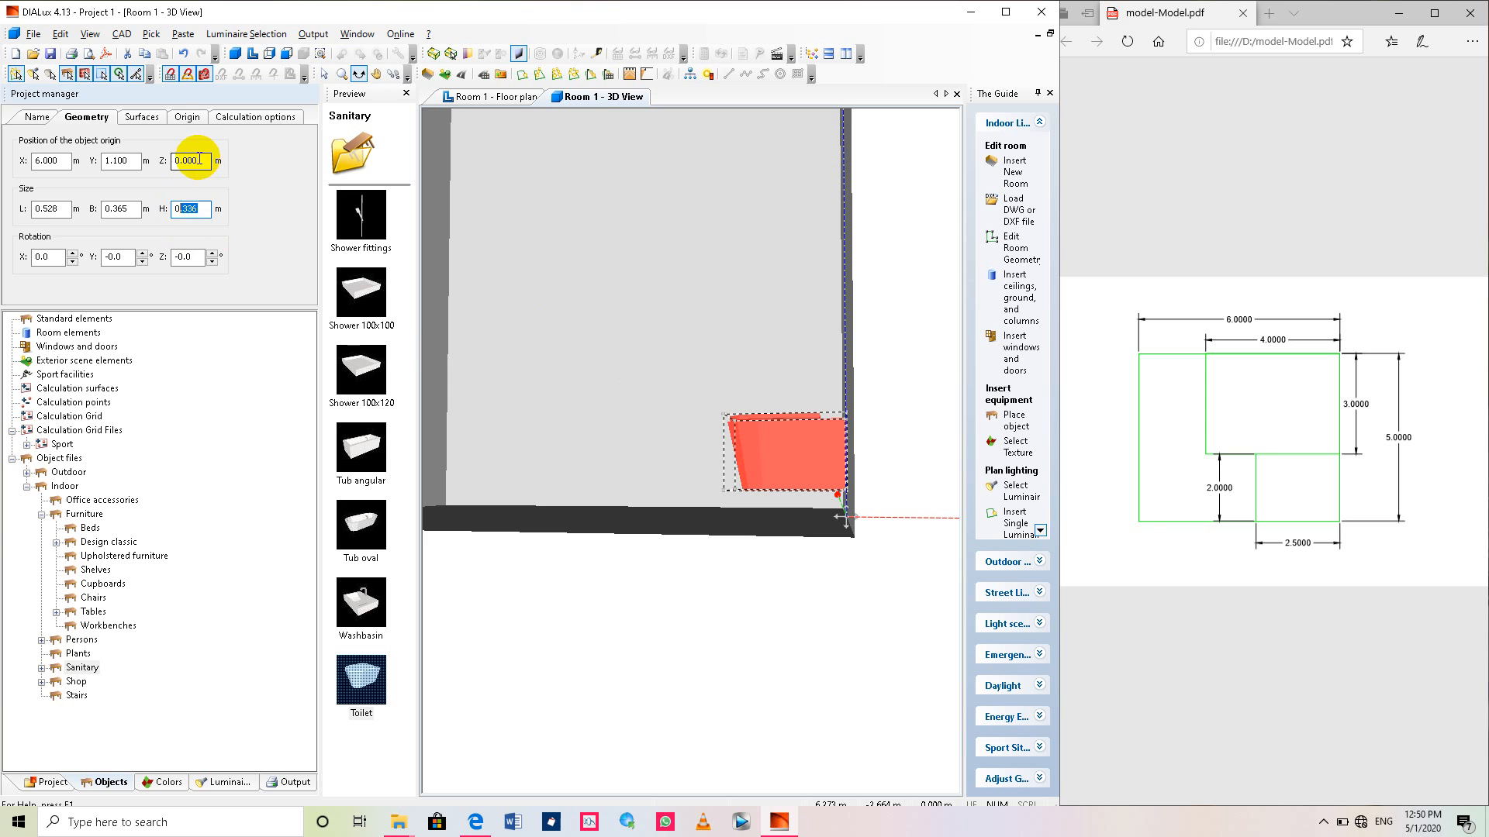
left_click_drag(193, 157, 186, 158)
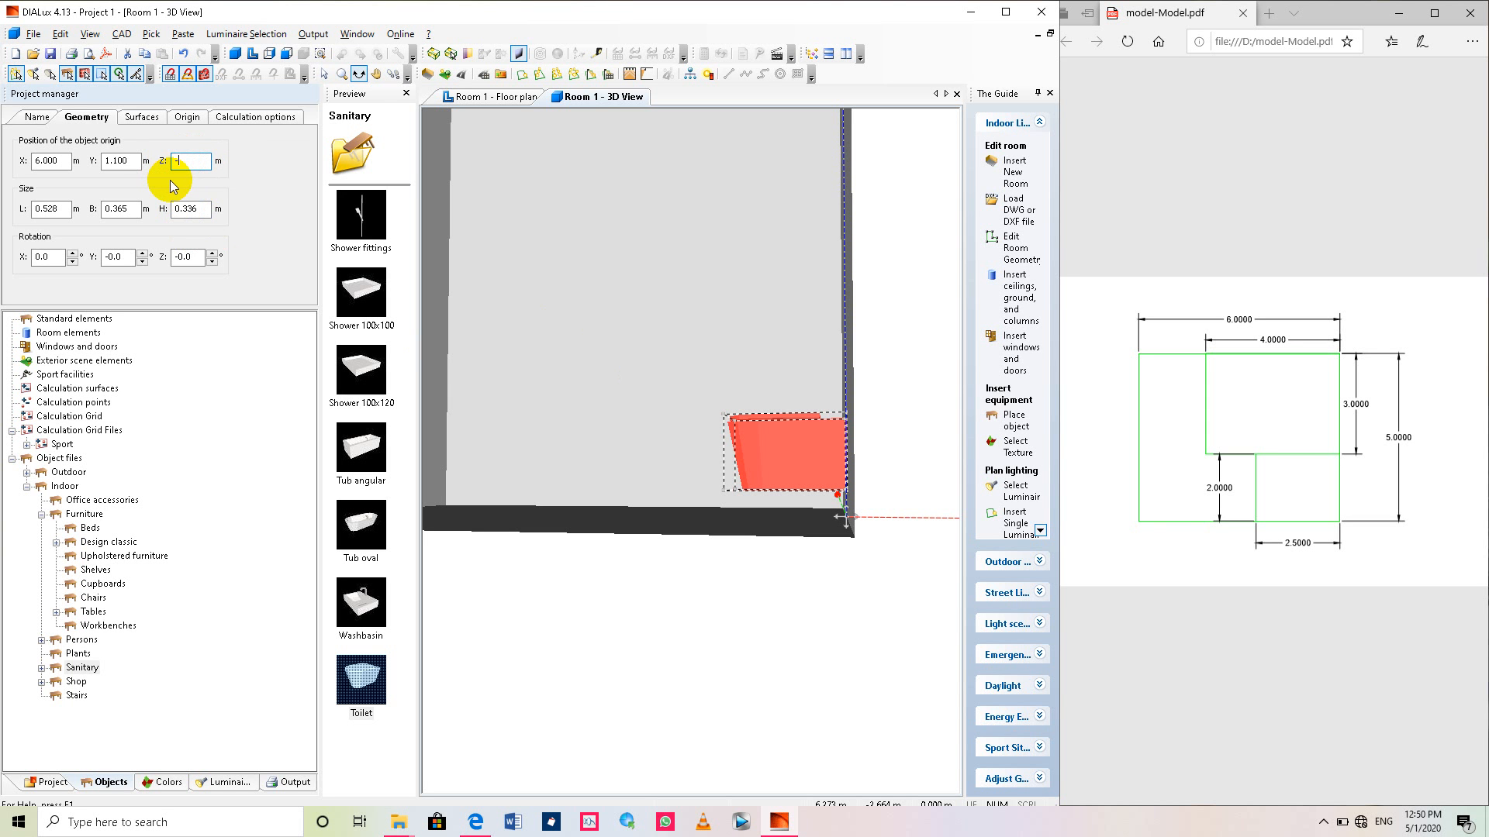
type("-0.5")
key("Return")
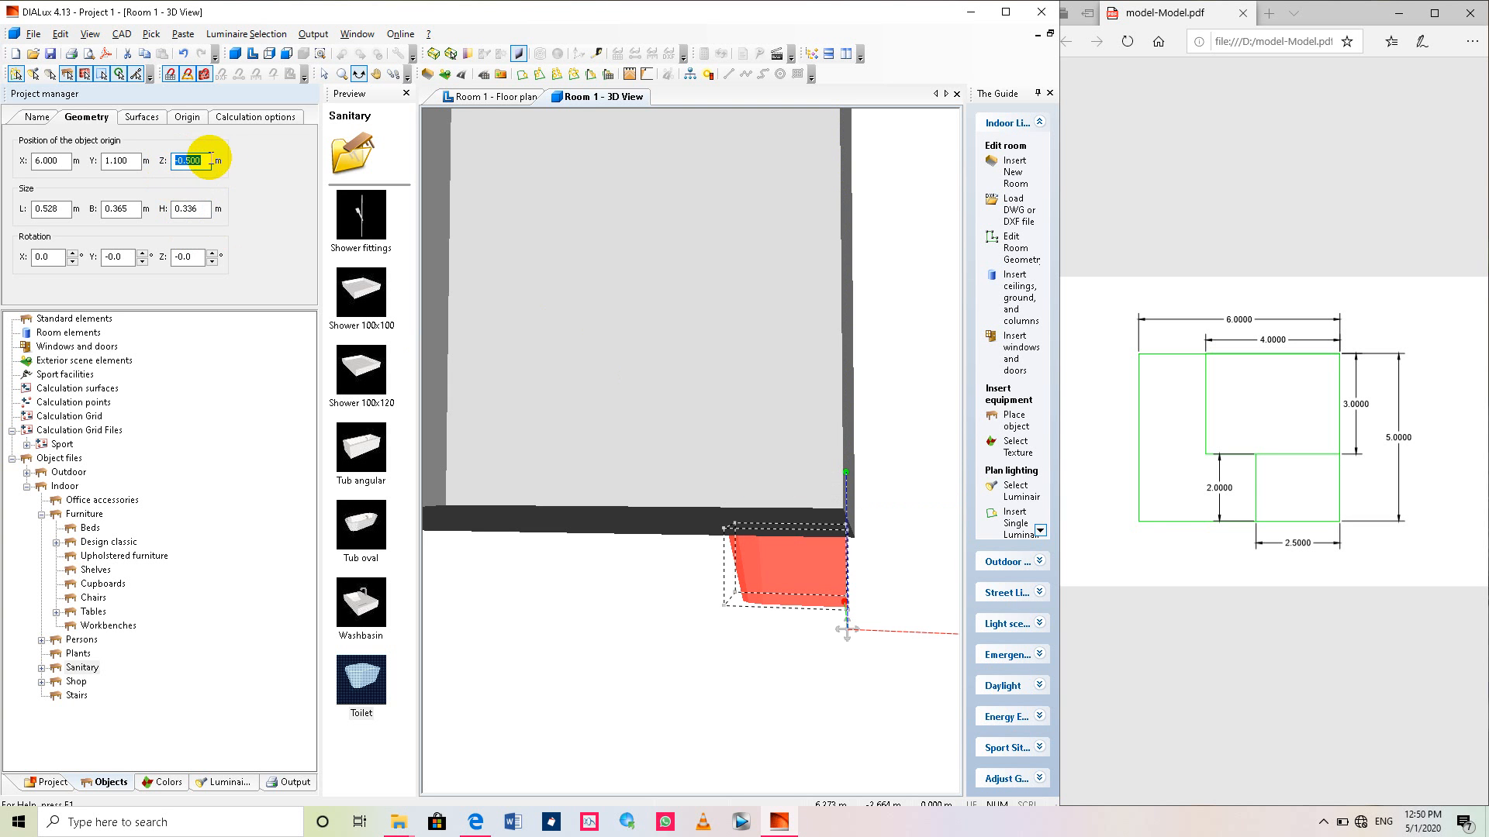
Set the toilet's Z position to -0.1 m and check its placement in the 3D view.
left_click(202, 160)
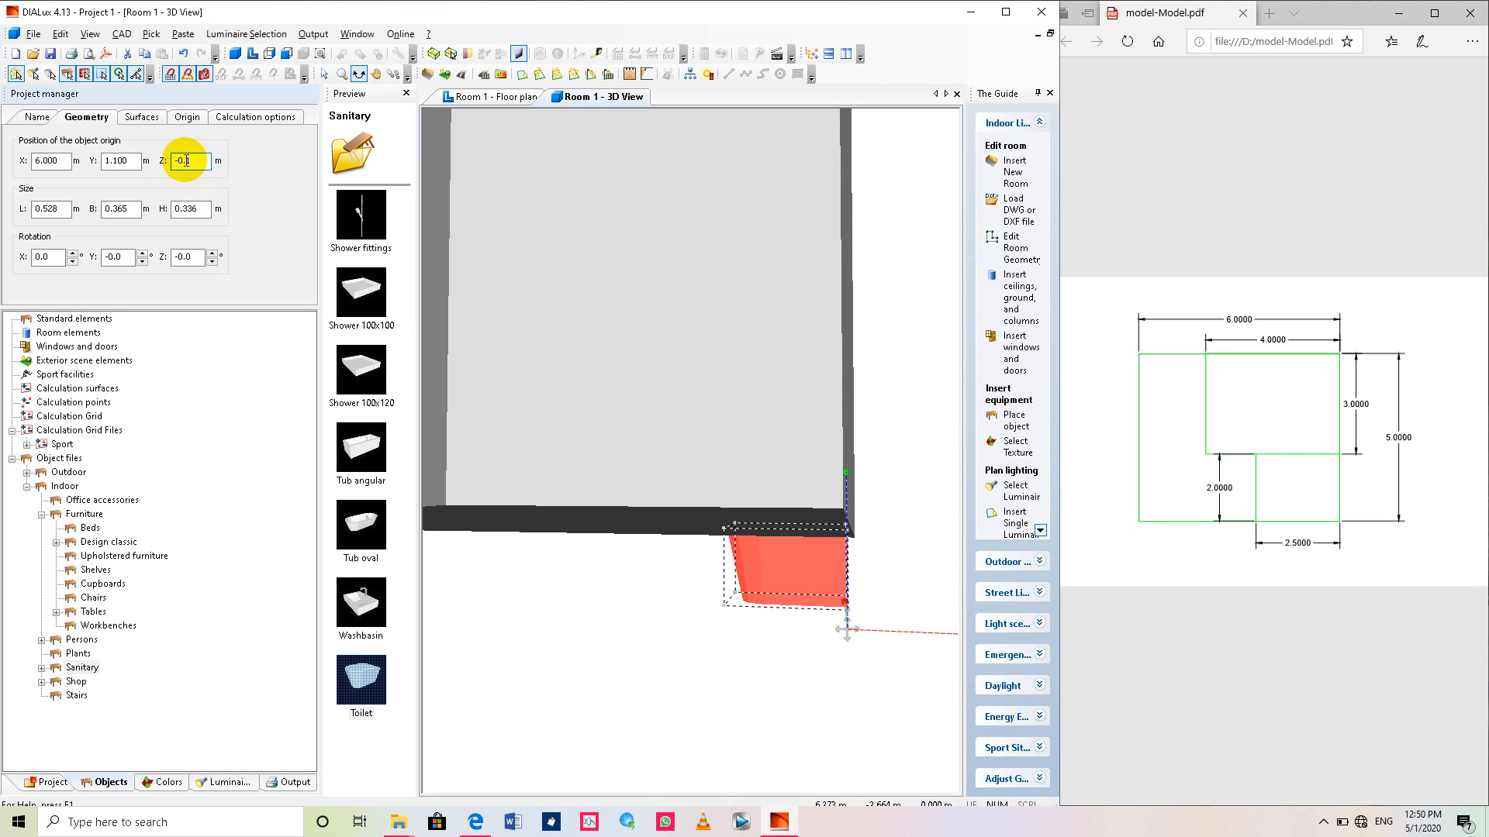
key("Return")
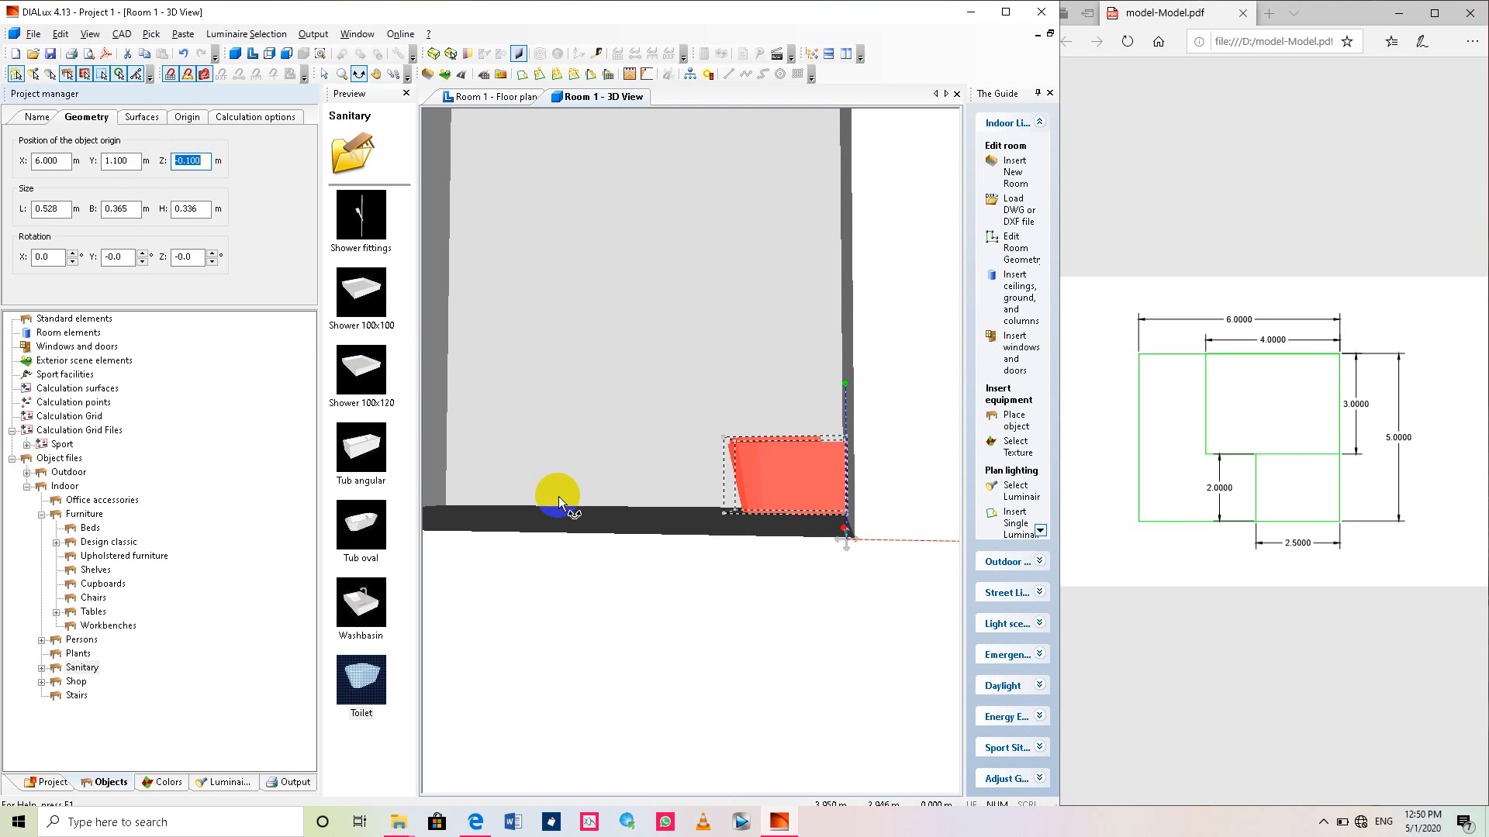
left_click_drag(625, 592, 532, 516)
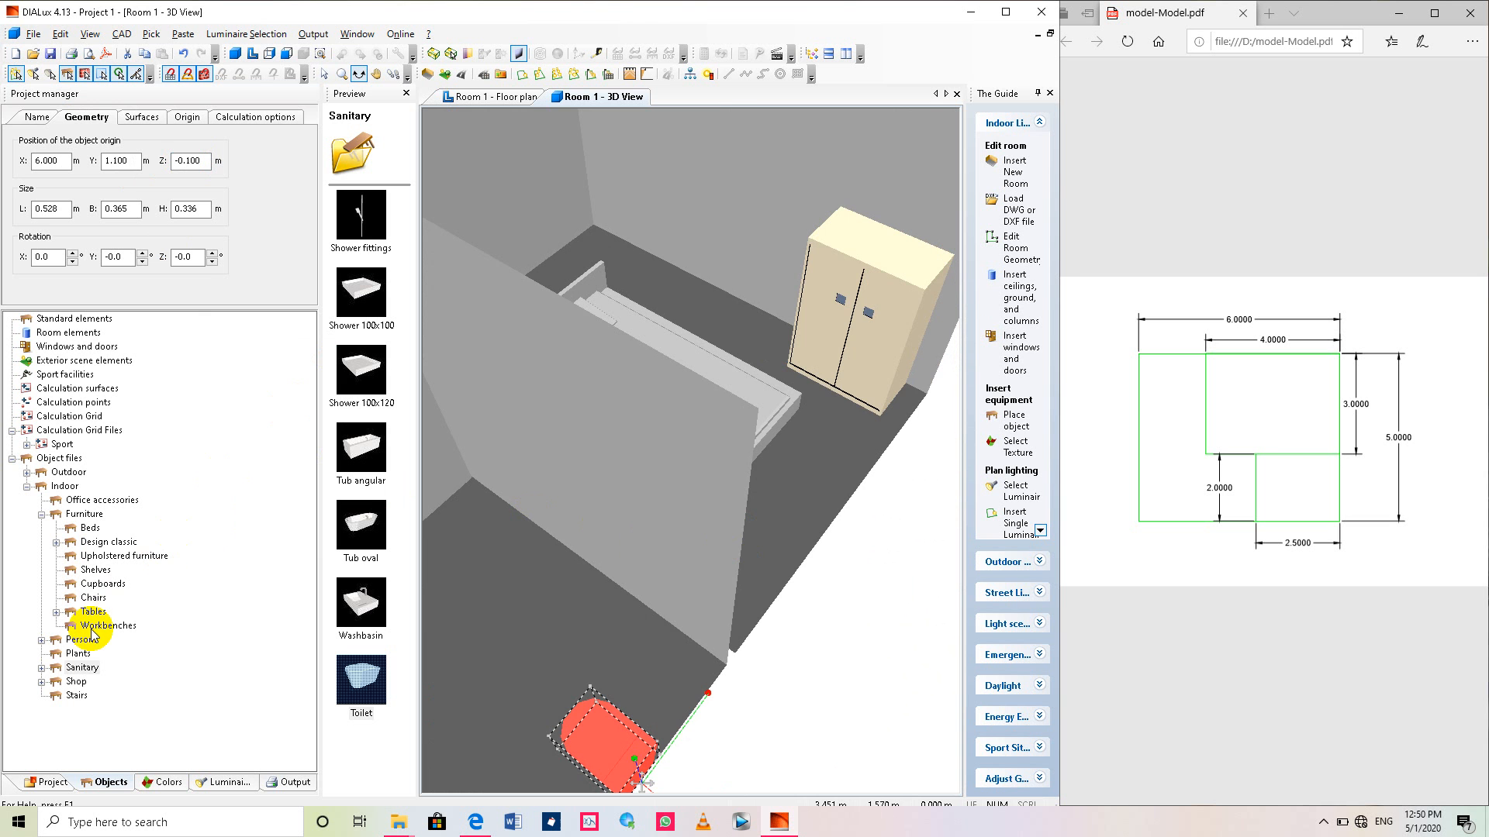
left_click_drag(651, 615, 843, 505)
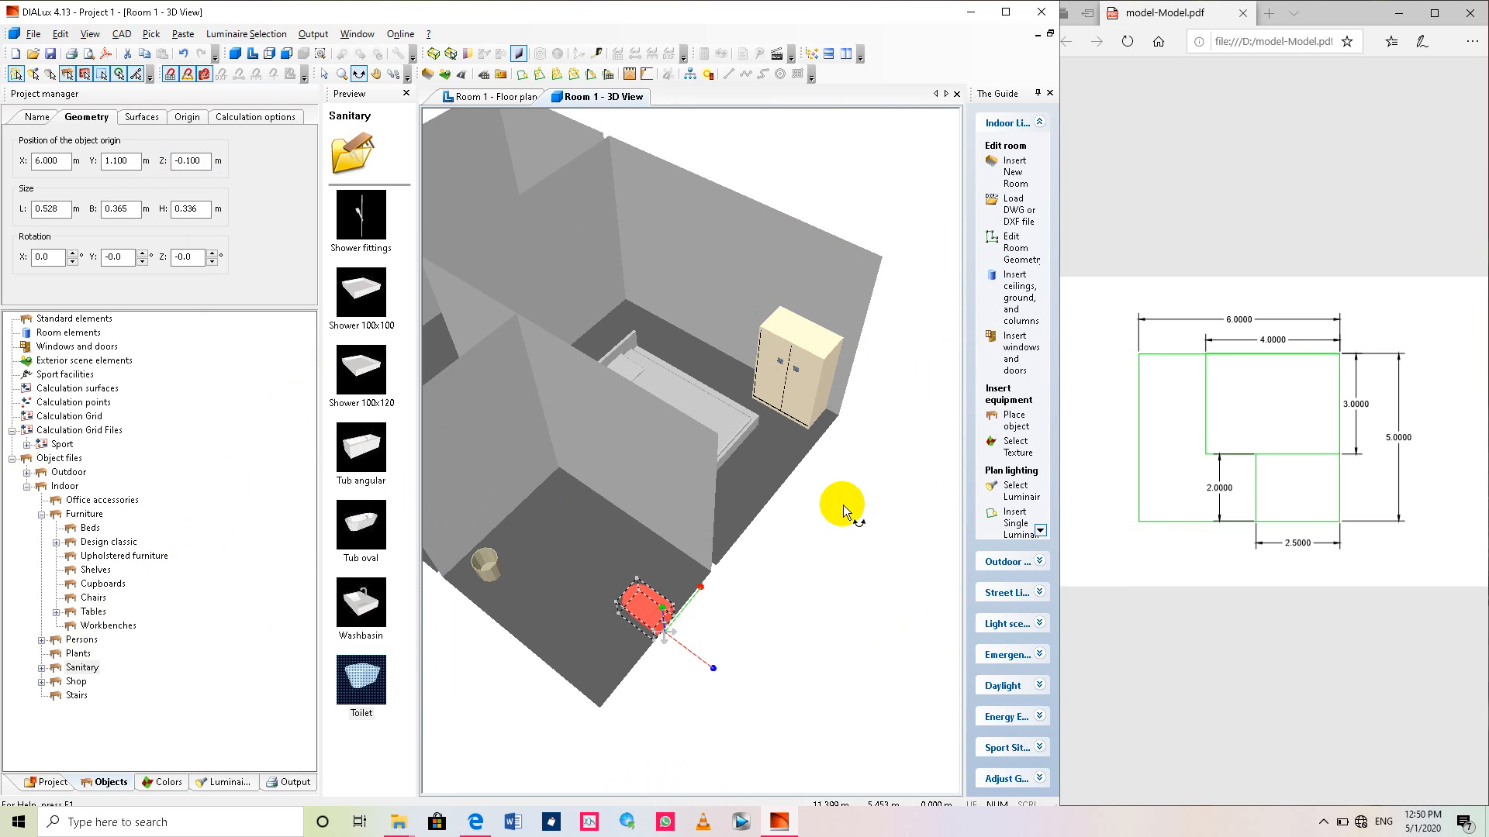
left_click_drag(661, 522, 597, 544)
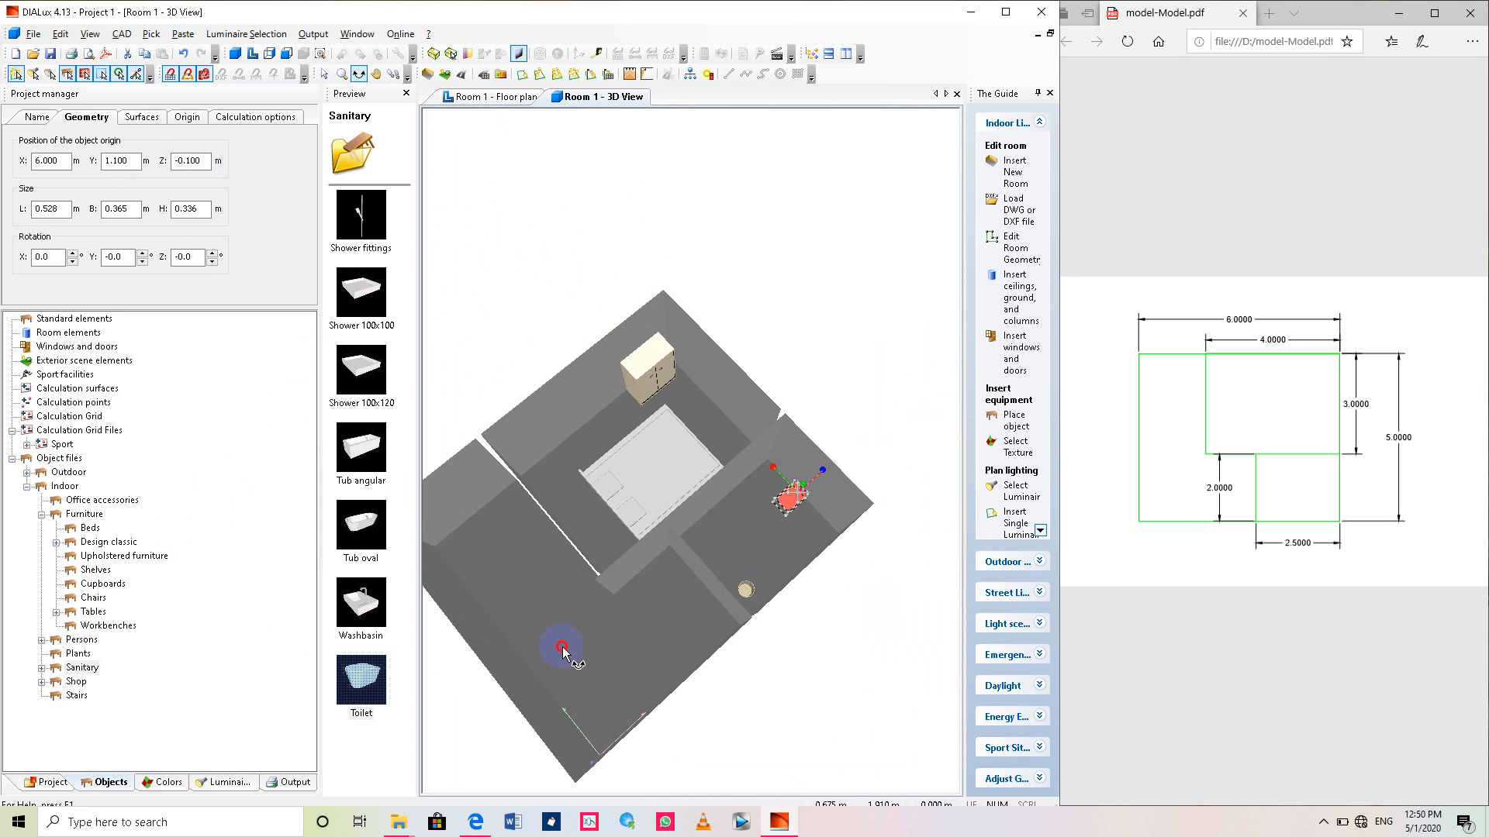
left_click_drag(562, 651, 716, 557)
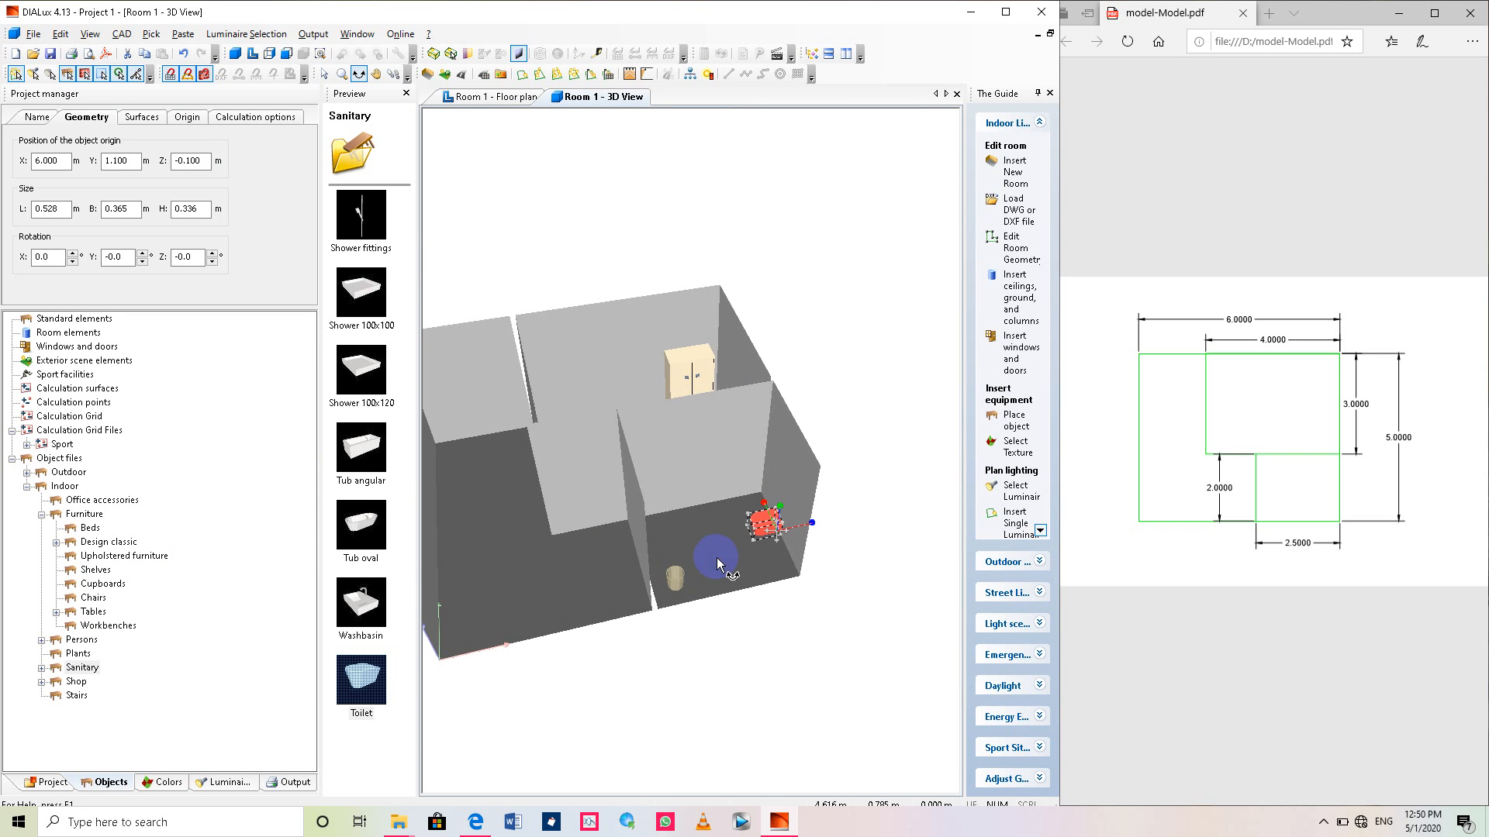
Apply the indoor floor texture Tiles brown to the floor of the room.
left_click(163, 781)
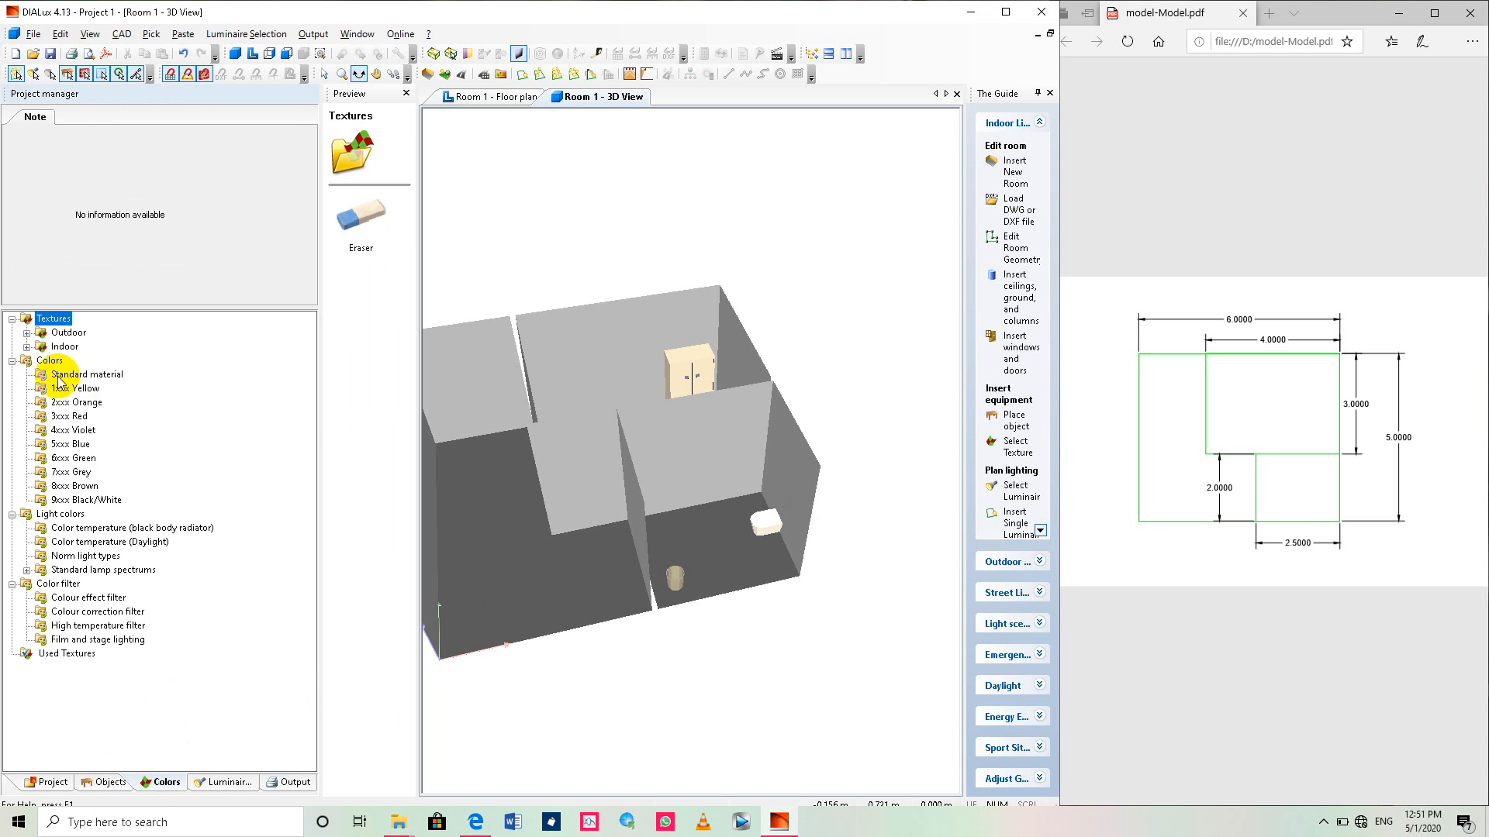
left_click(27, 346)
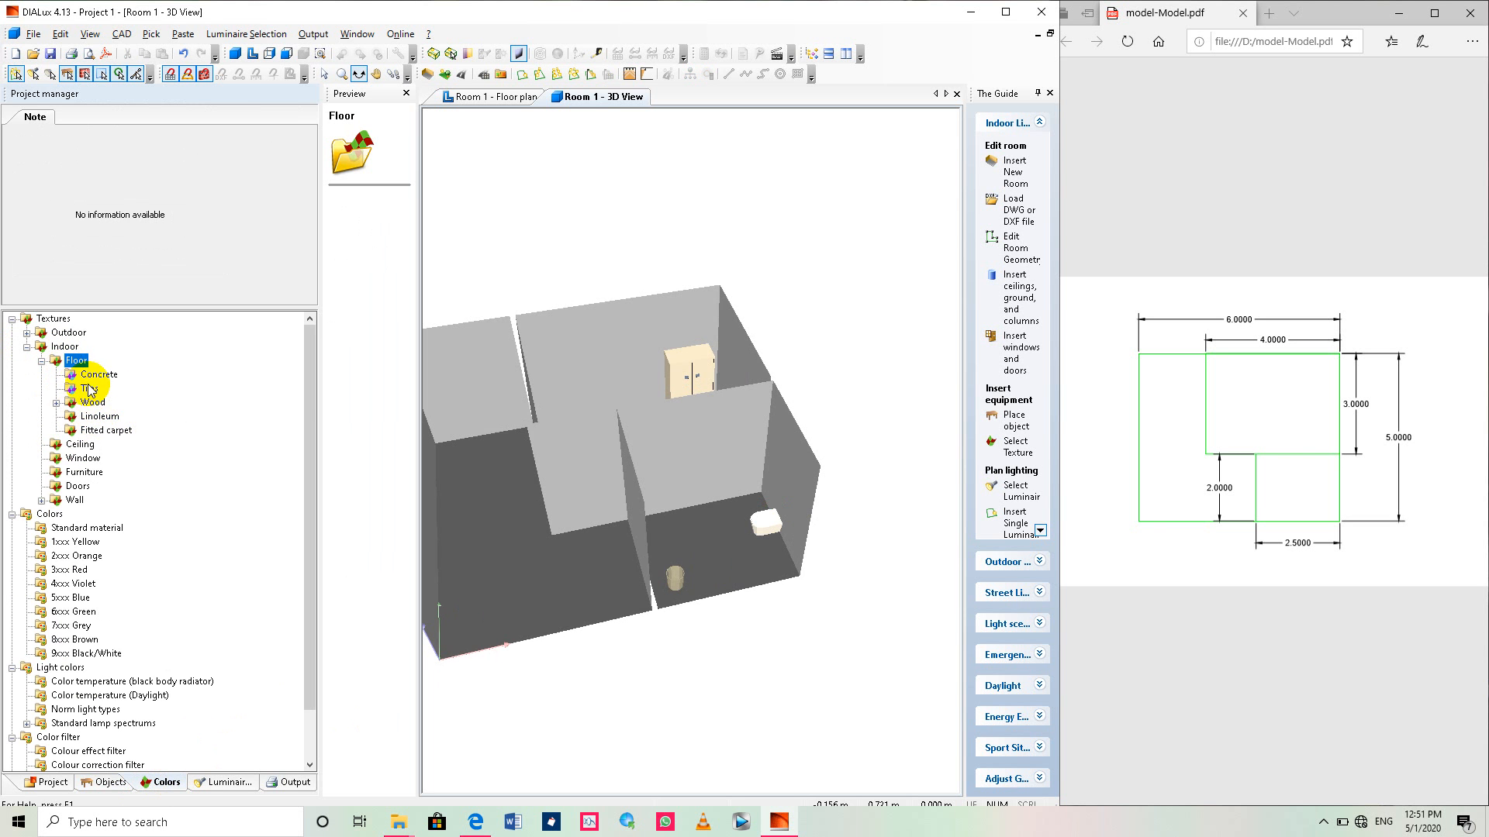
left_click(87, 390)
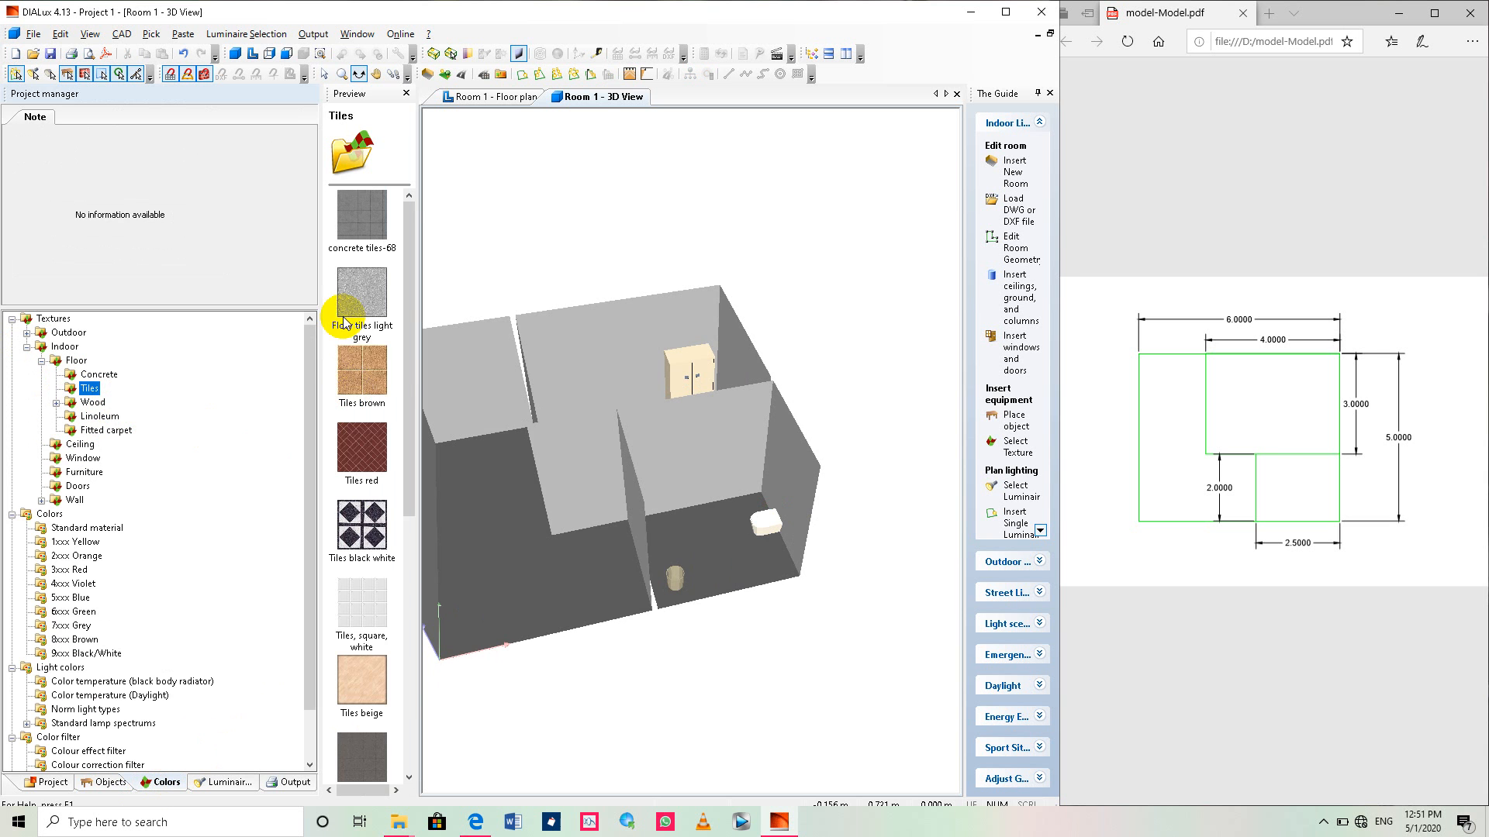
left_click_drag(362, 394, 488, 473)
left_click_drag(512, 534, 531, 563)
scroll(532, 560, "down", 3)
left_click_drag(636, 650, 601, 613)
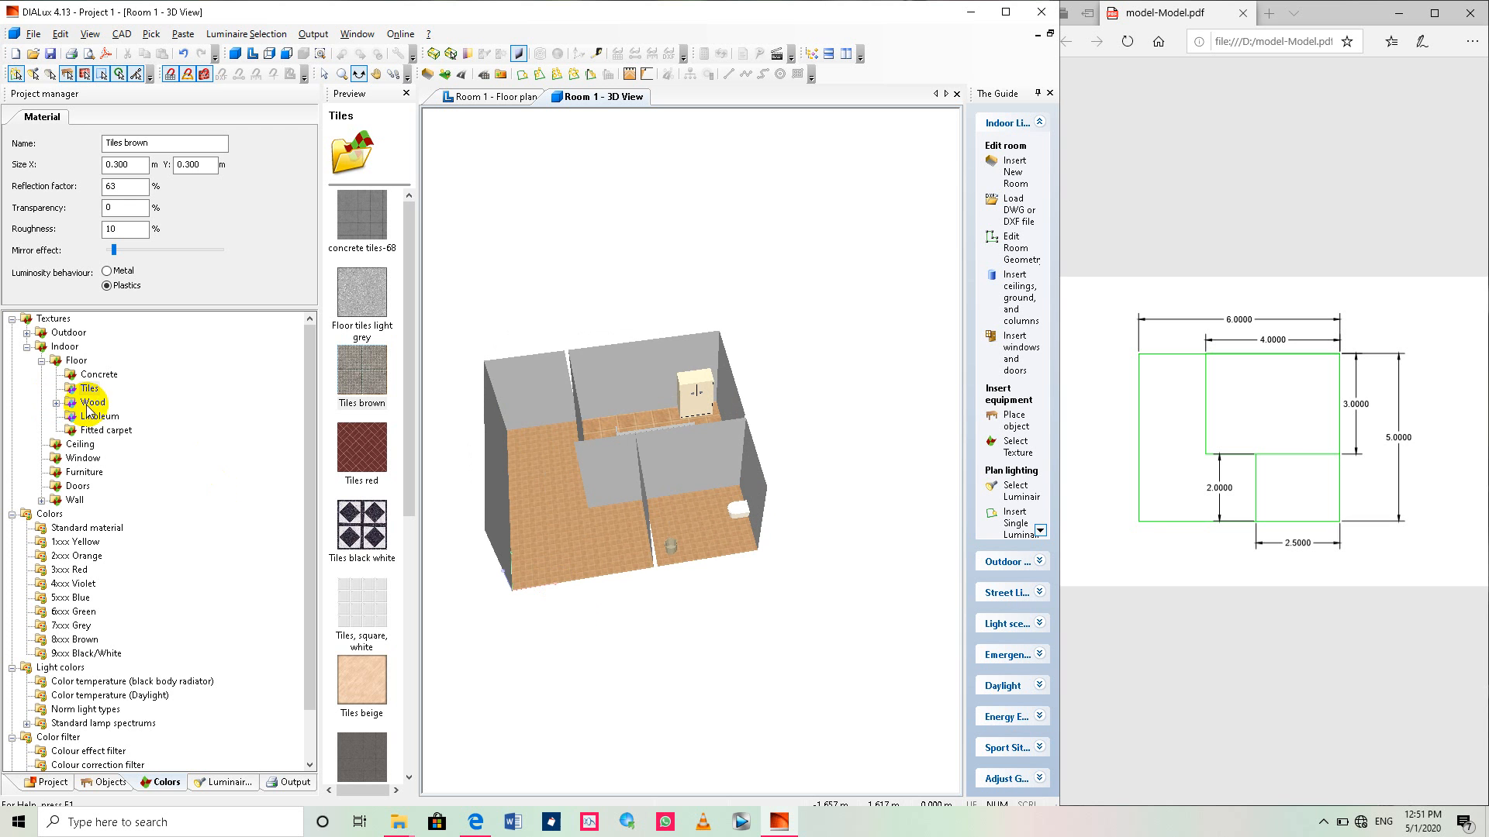
Apply the Roughcast plastering white texture to the ceiling, working from a view beneath the room.
left_click(69, 448)
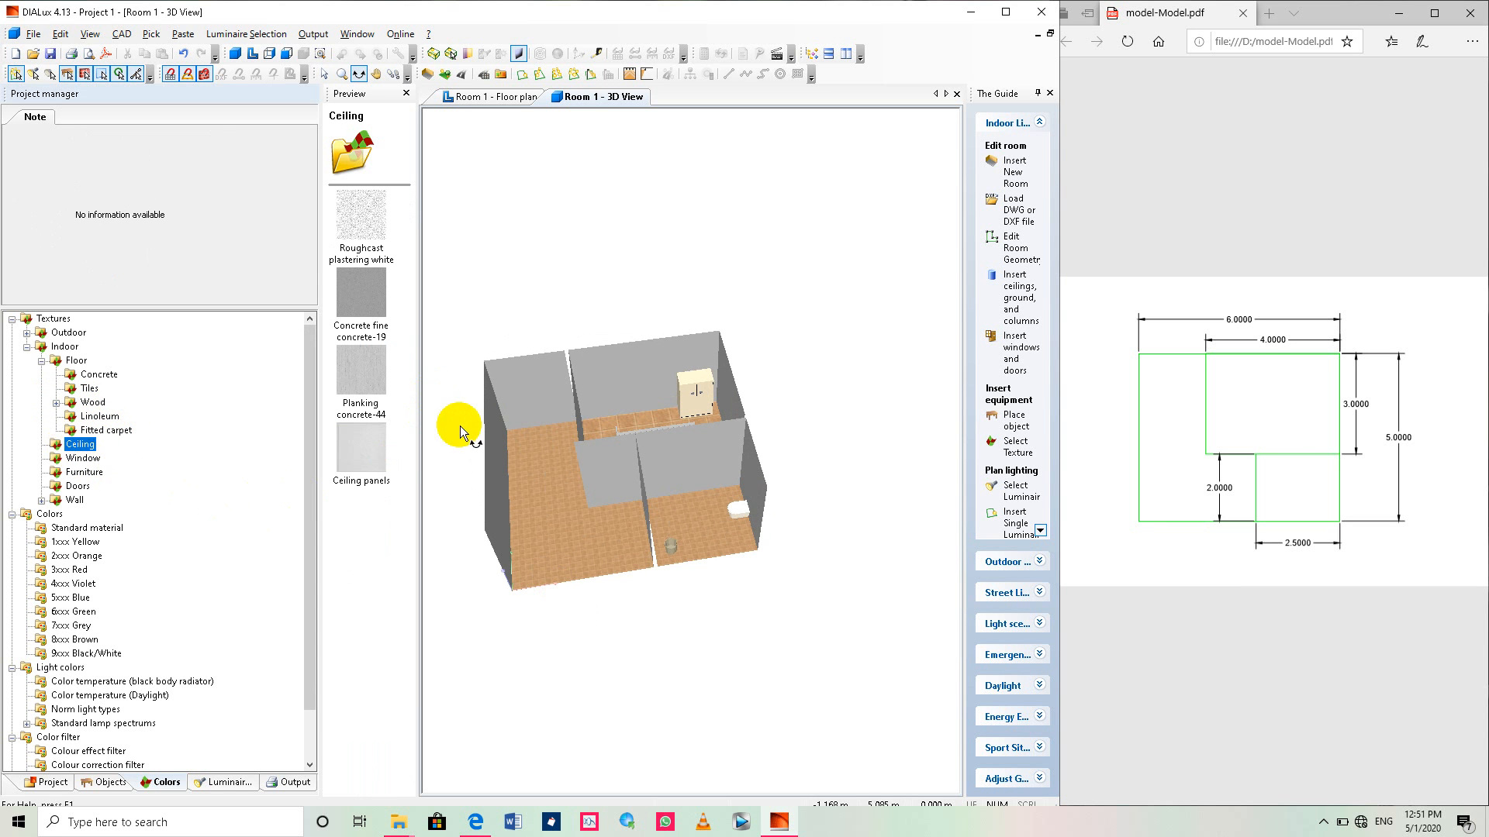
left_click_drag(638, 648, 602, 532)
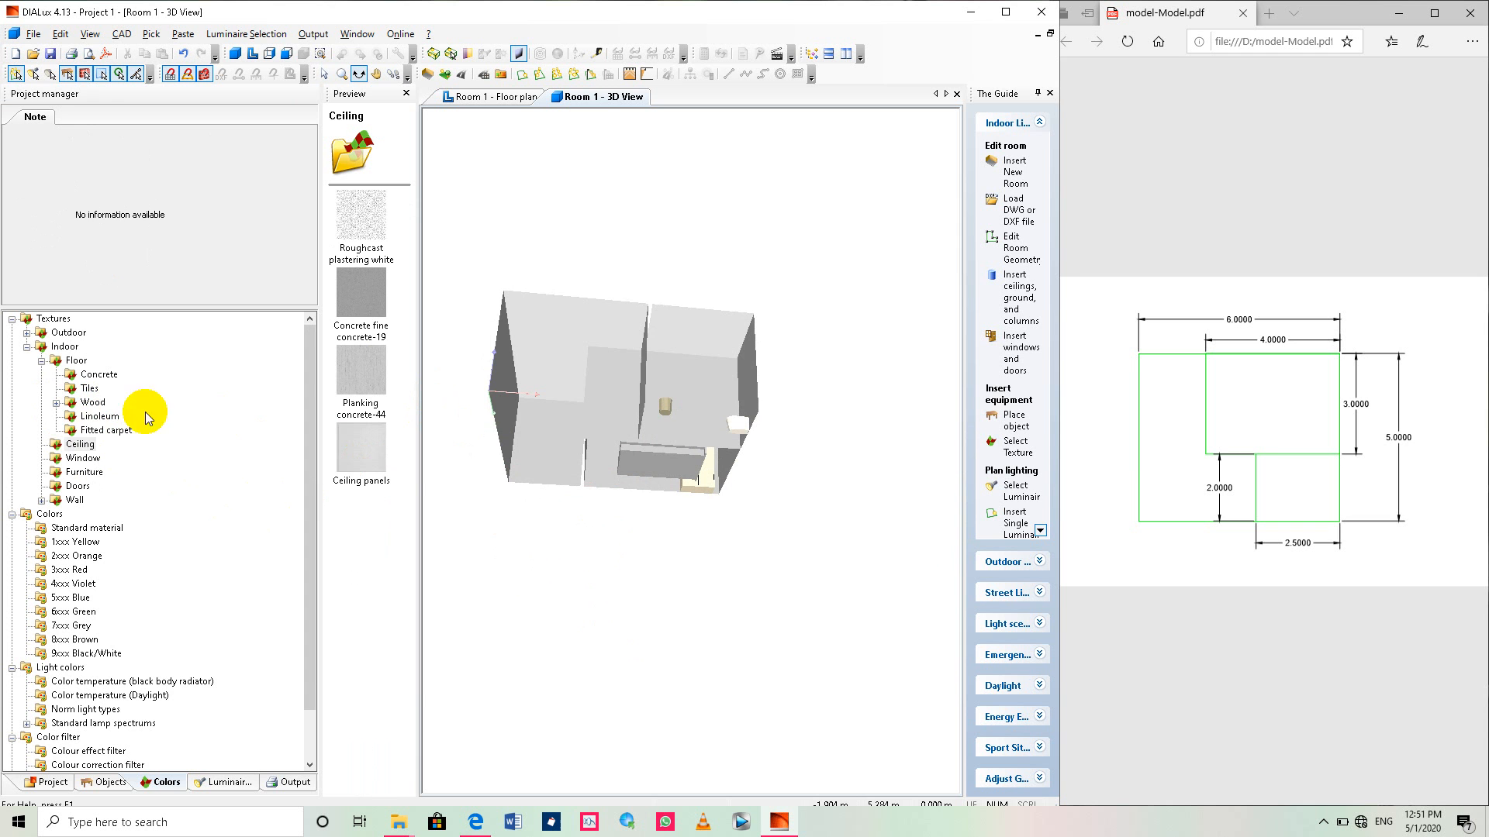
left_click_drag(363, 215, 552, 318)
left_click_drag(571, 515, 562, 597)
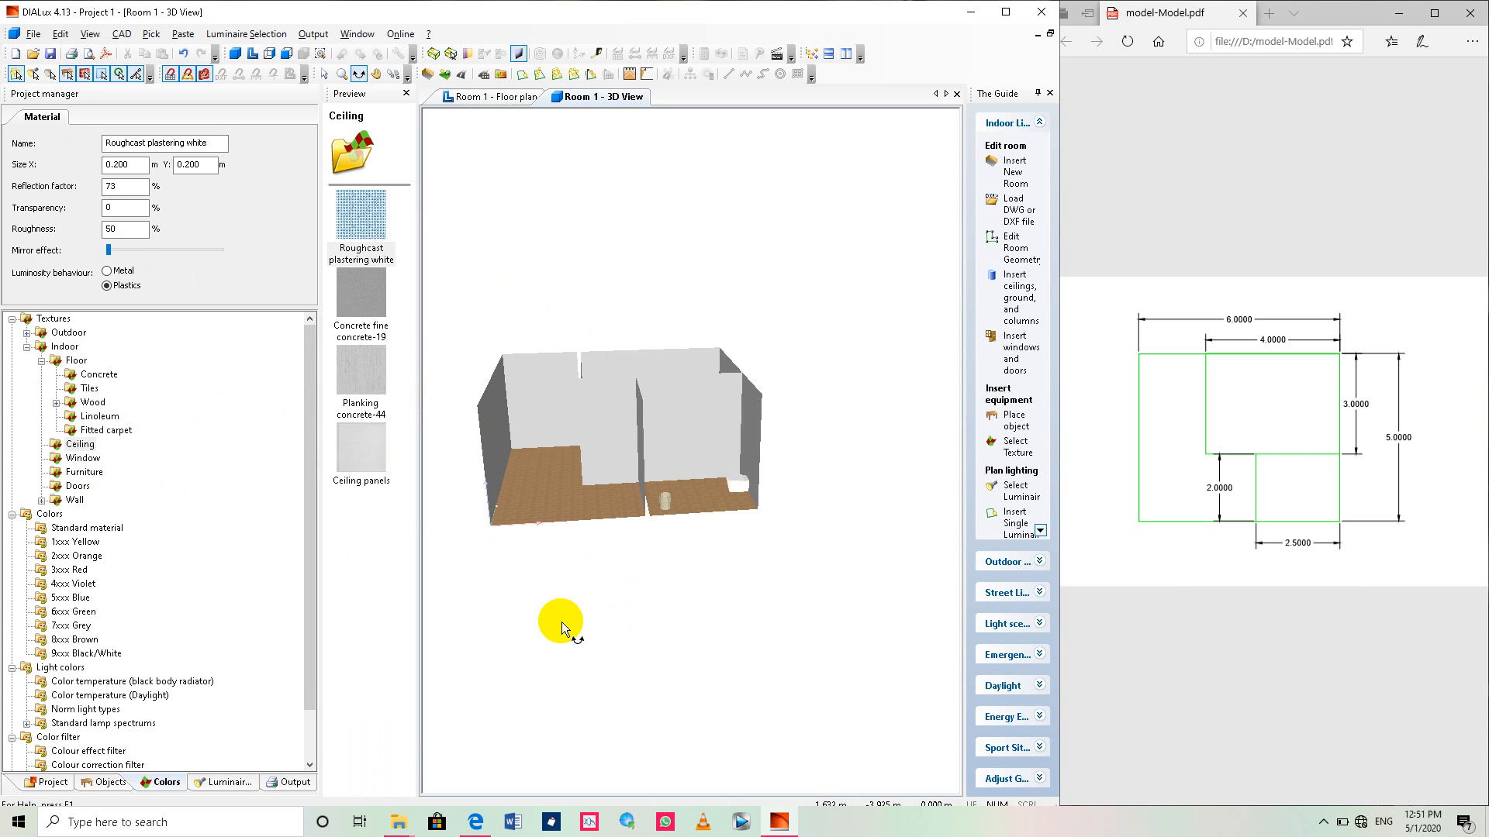
left_click_drag(565, 631, 608, 688)
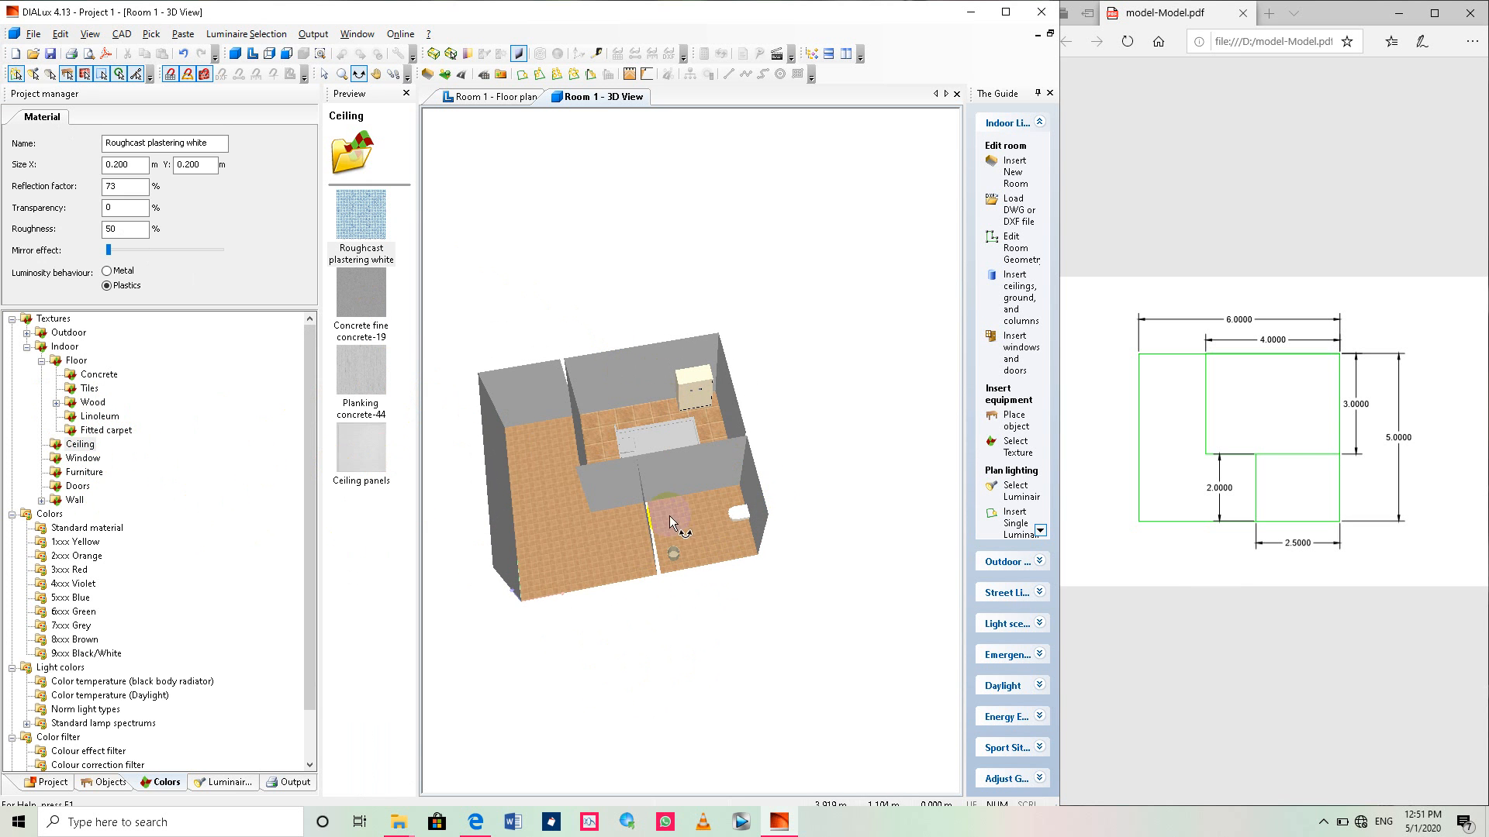
left_click_drag(595, 636, 633, 639)
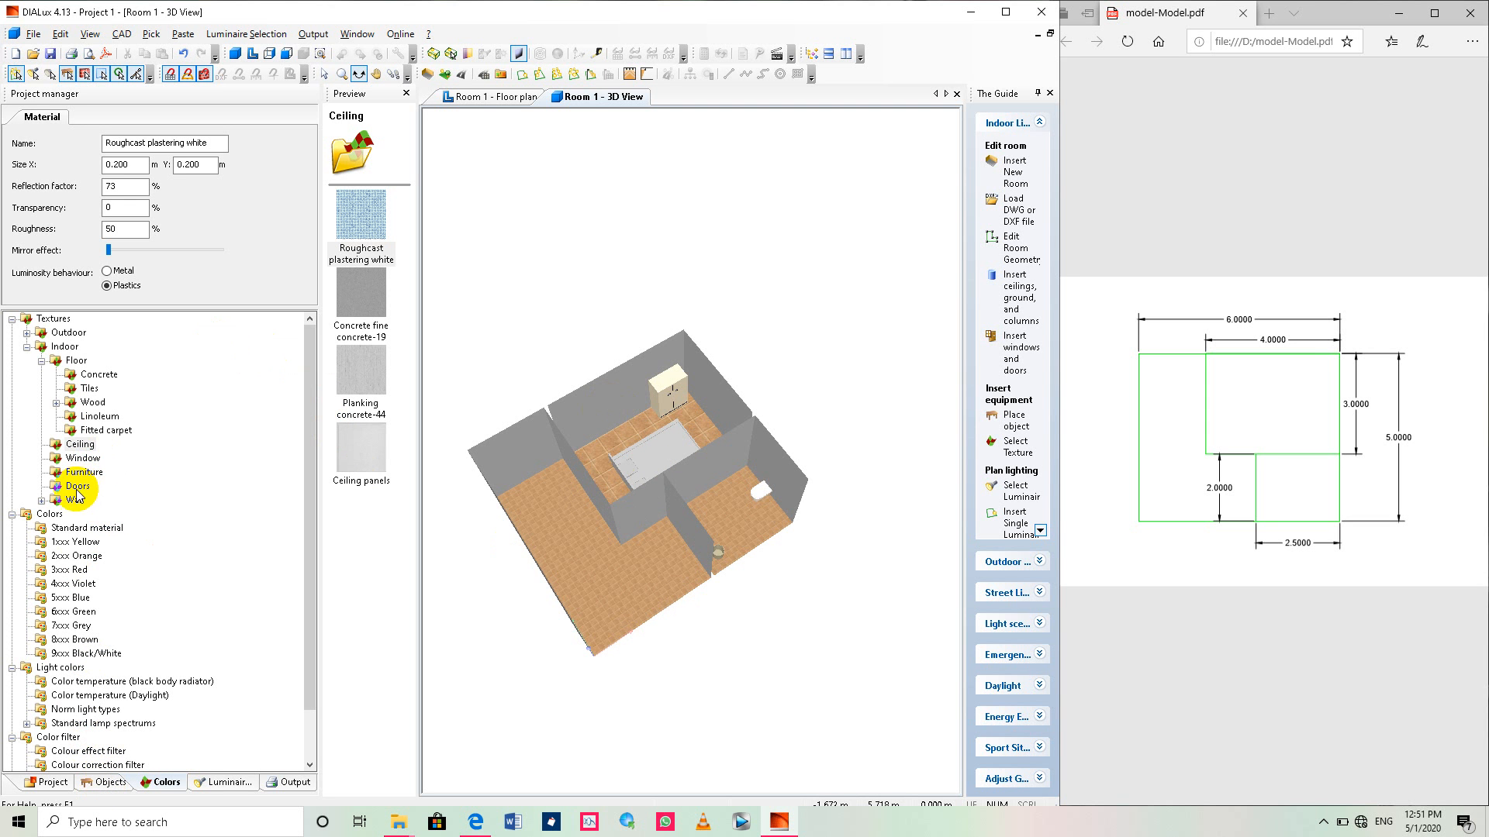
left_click(78, 487)
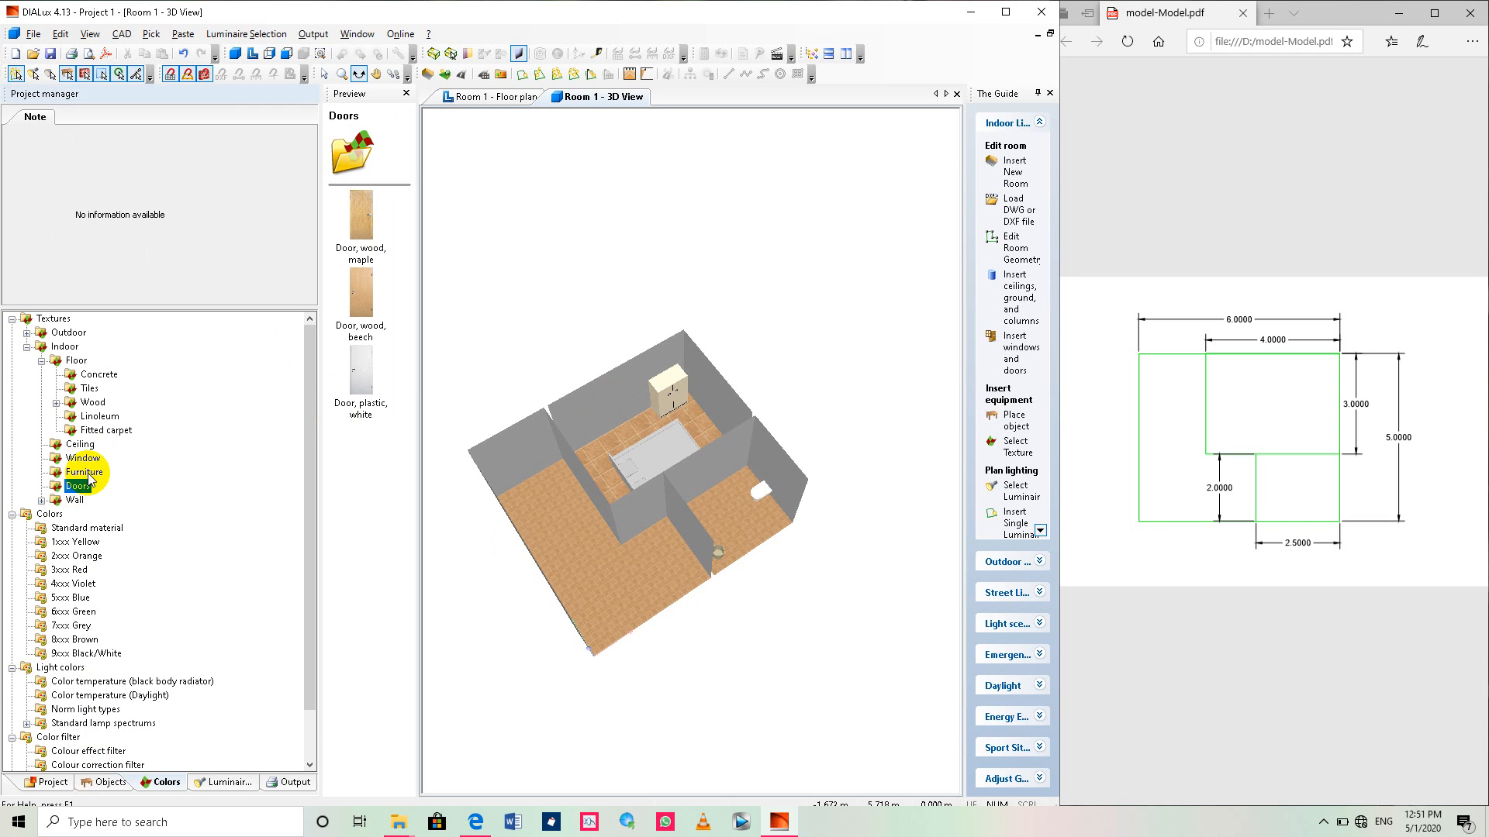
left_click_drag(828, 475, 654, 501)
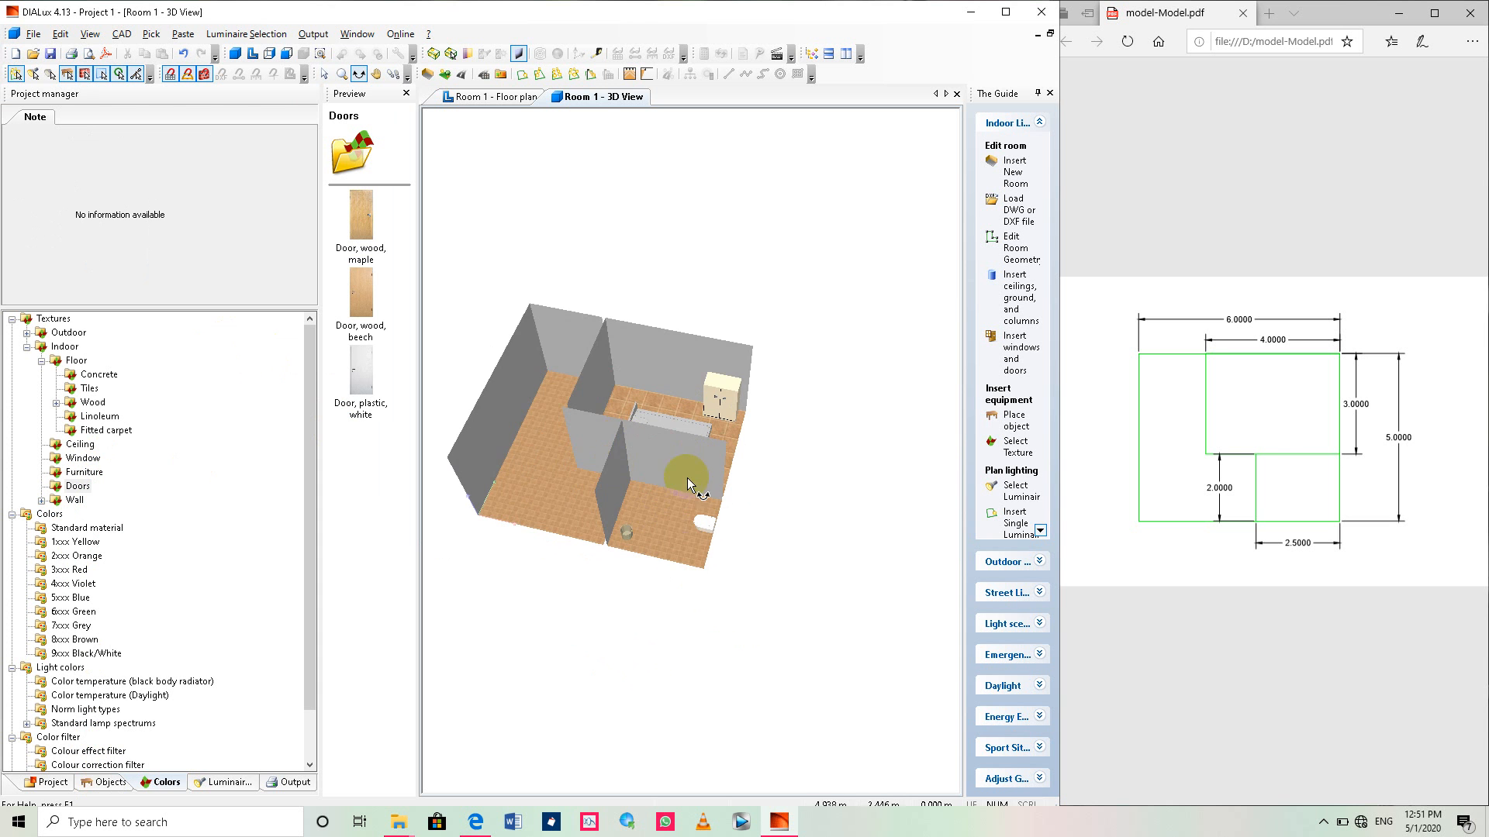
mouse_move(687, 479)
left_mouse_down()
mouse_move(698, 631)
mouse_move(705, 598)
mouse_move(755, 652)
mouse_move(844, 654)
mouse_move(708, 641)
mouse_move(761, 657)
mouse_move(680, 490)
left_mouse_up()
left_click_drag(515, 587, 614, 631)
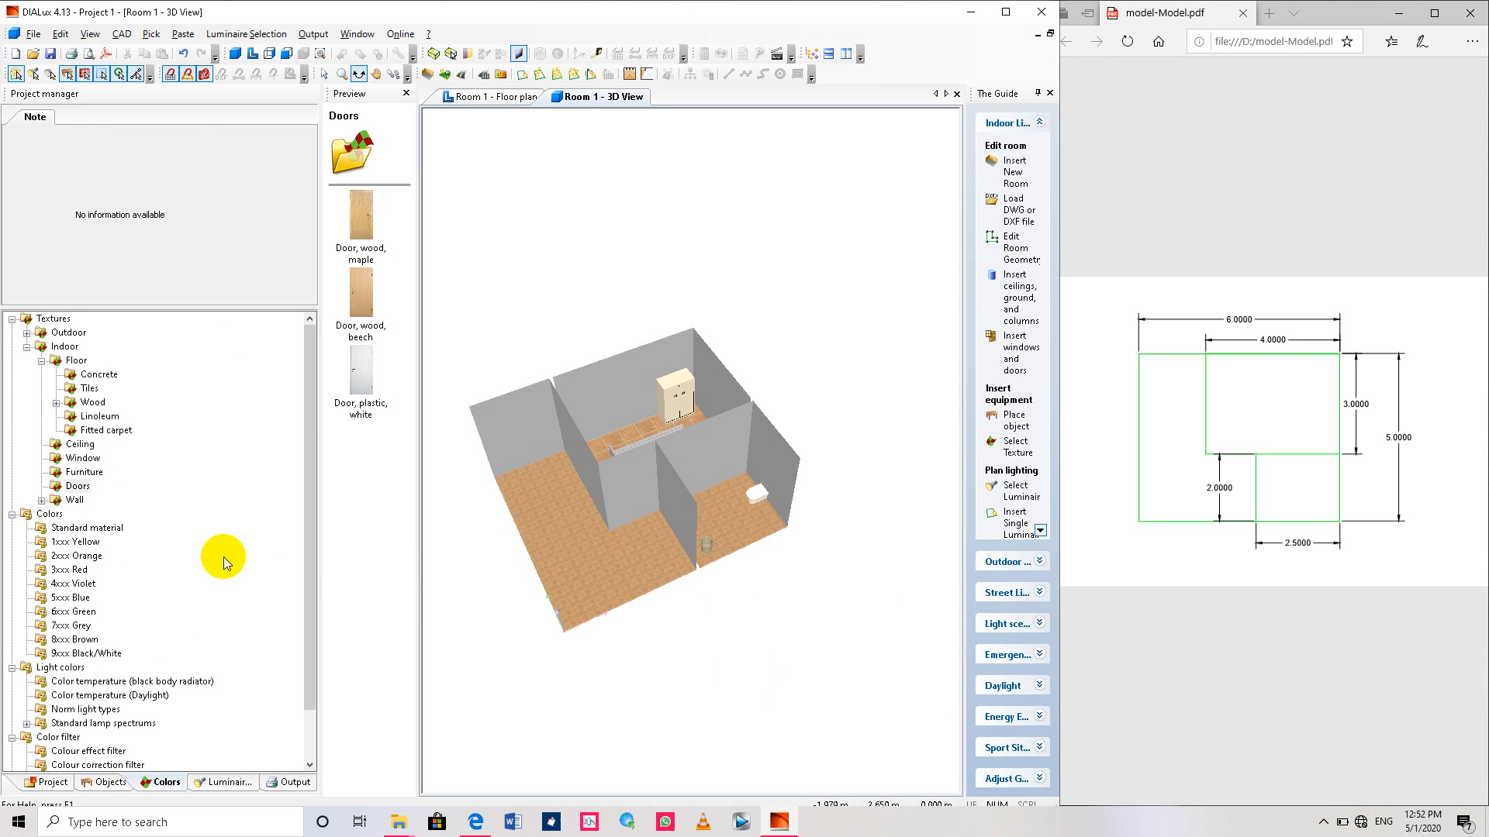
Apply the Wild pear furniture texture to the cupboard in the bedroom.
left_click(83, 471)
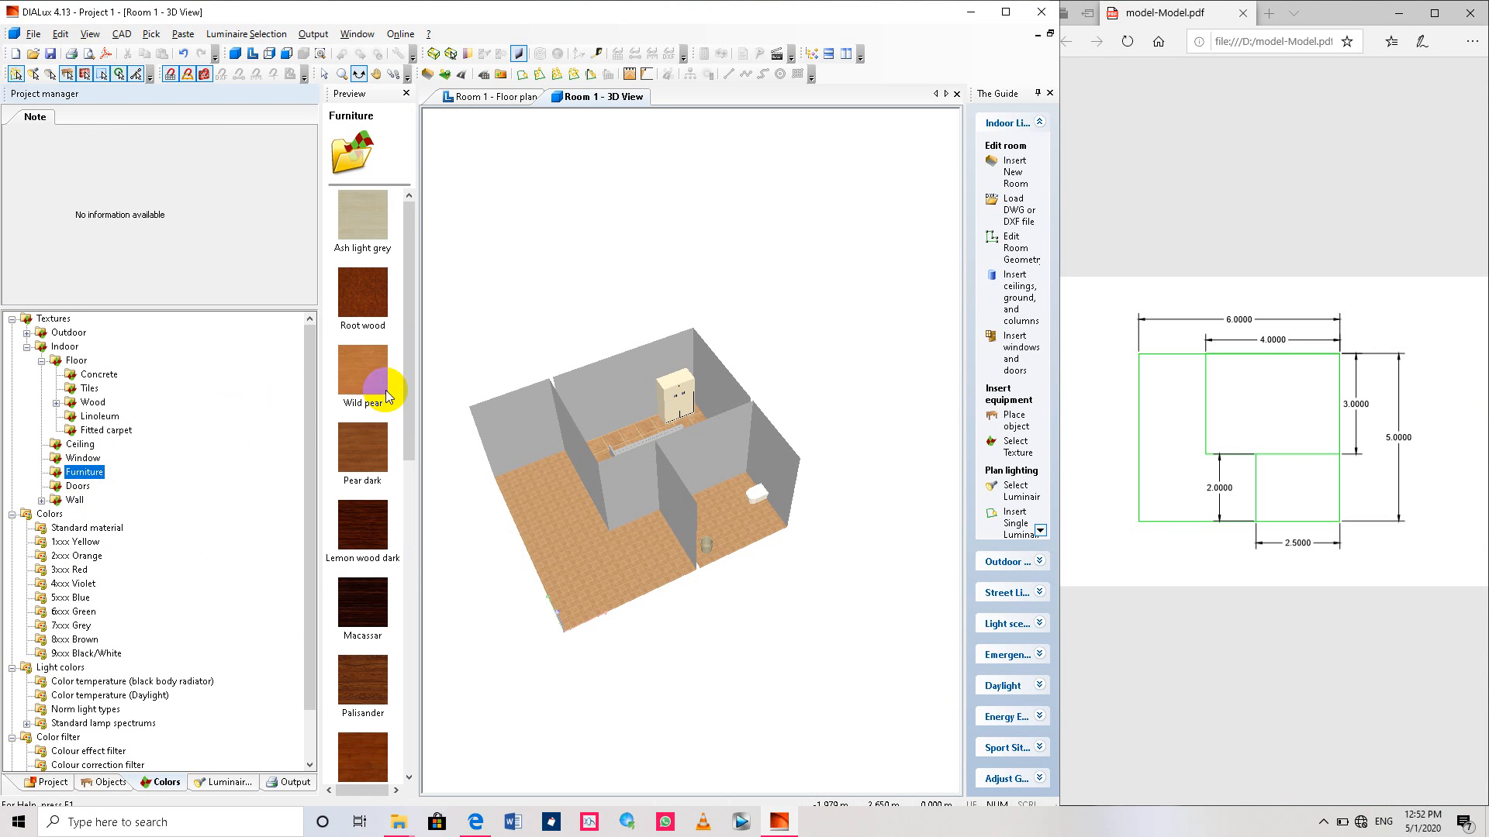
left_click_drag(380, 384, 676, 416)
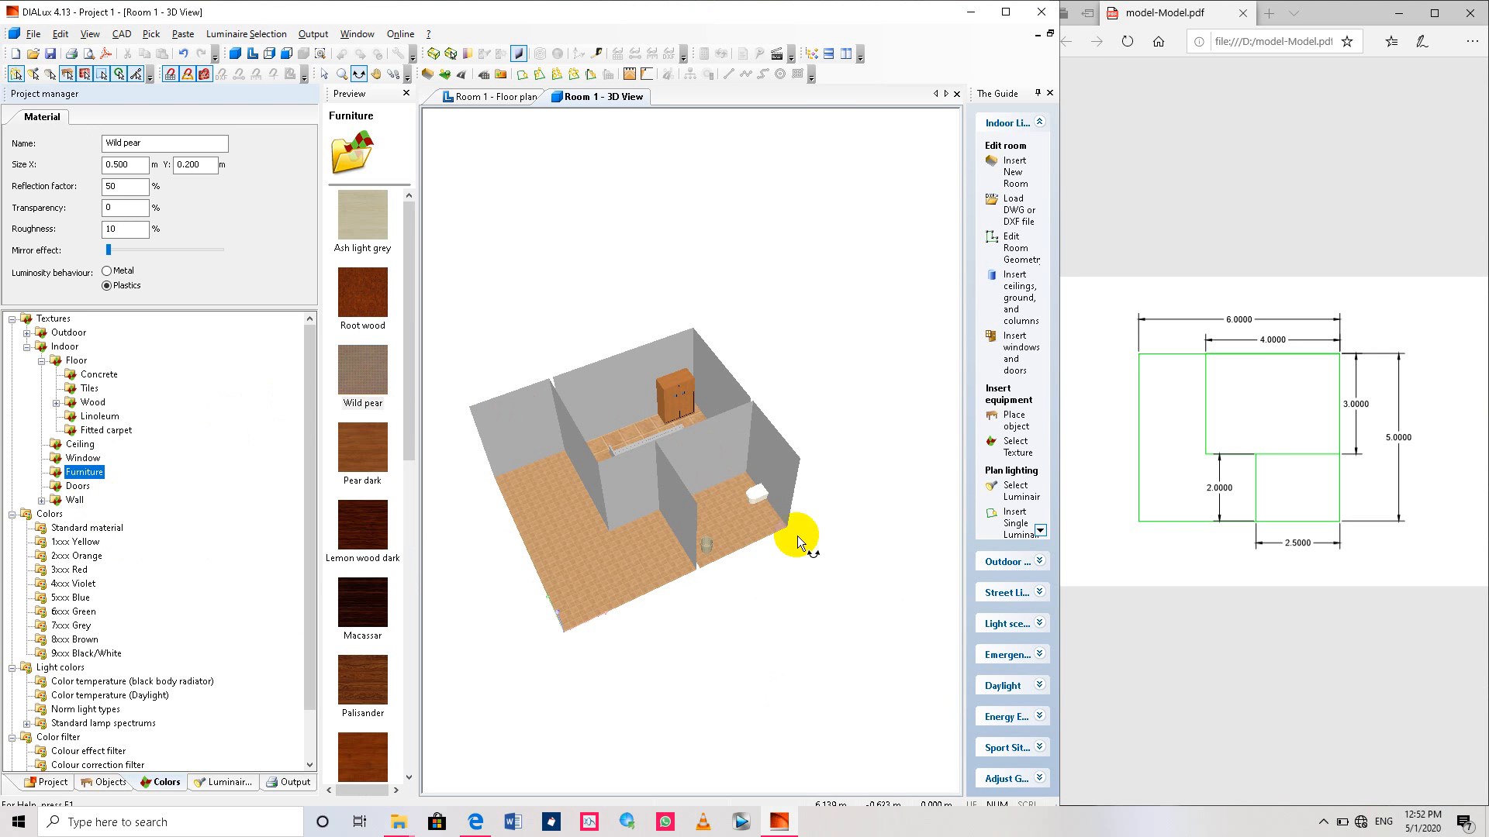
left_click_drag(797, 537, 733, 570)
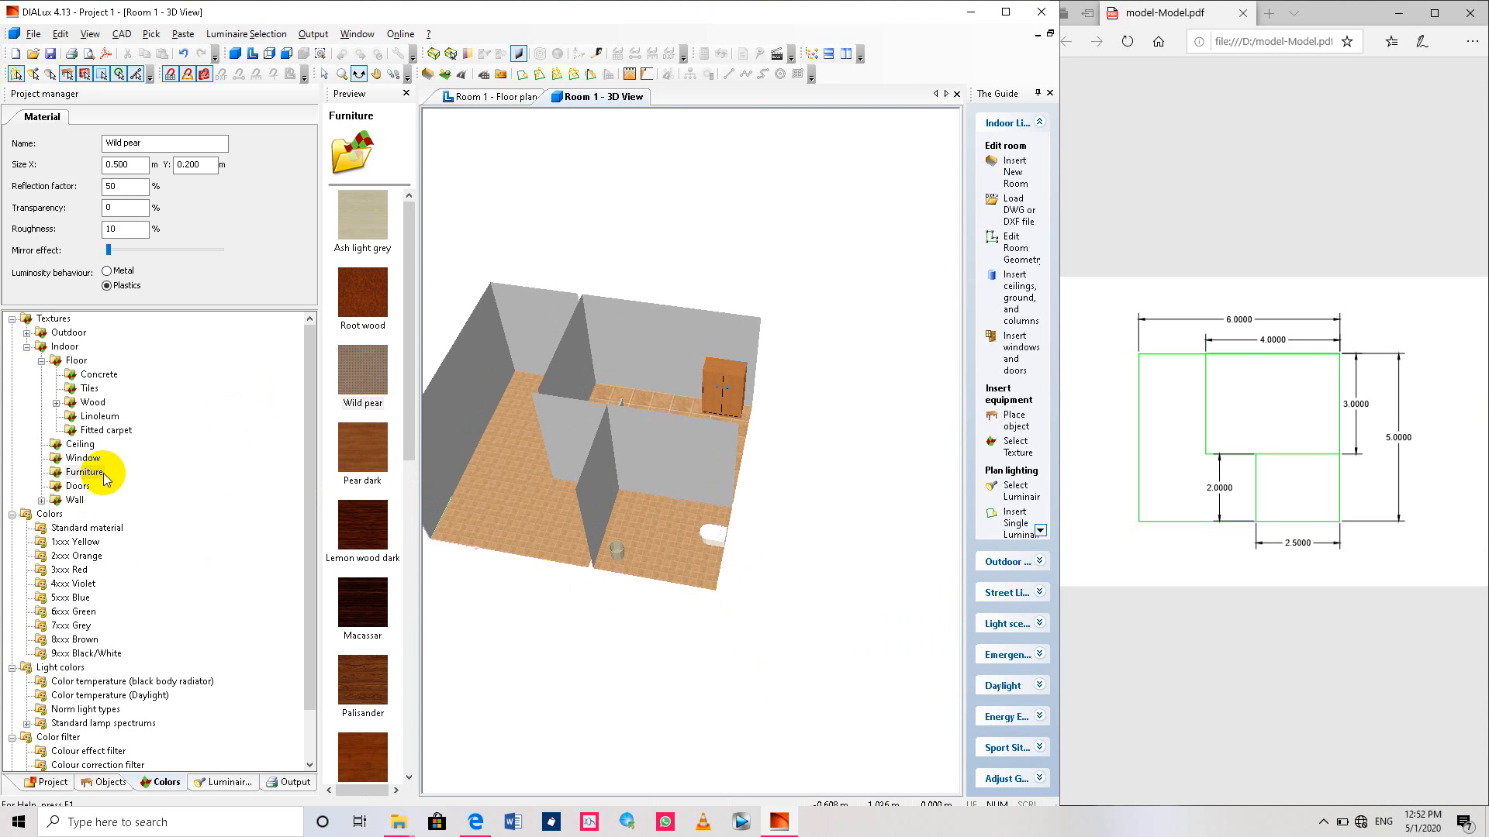
Apply the Cherry maroon and Beech, steamed furniture textures to the toilet's surfaces.
left_click(367, 682)
scroll(367, 694, "down", 3)
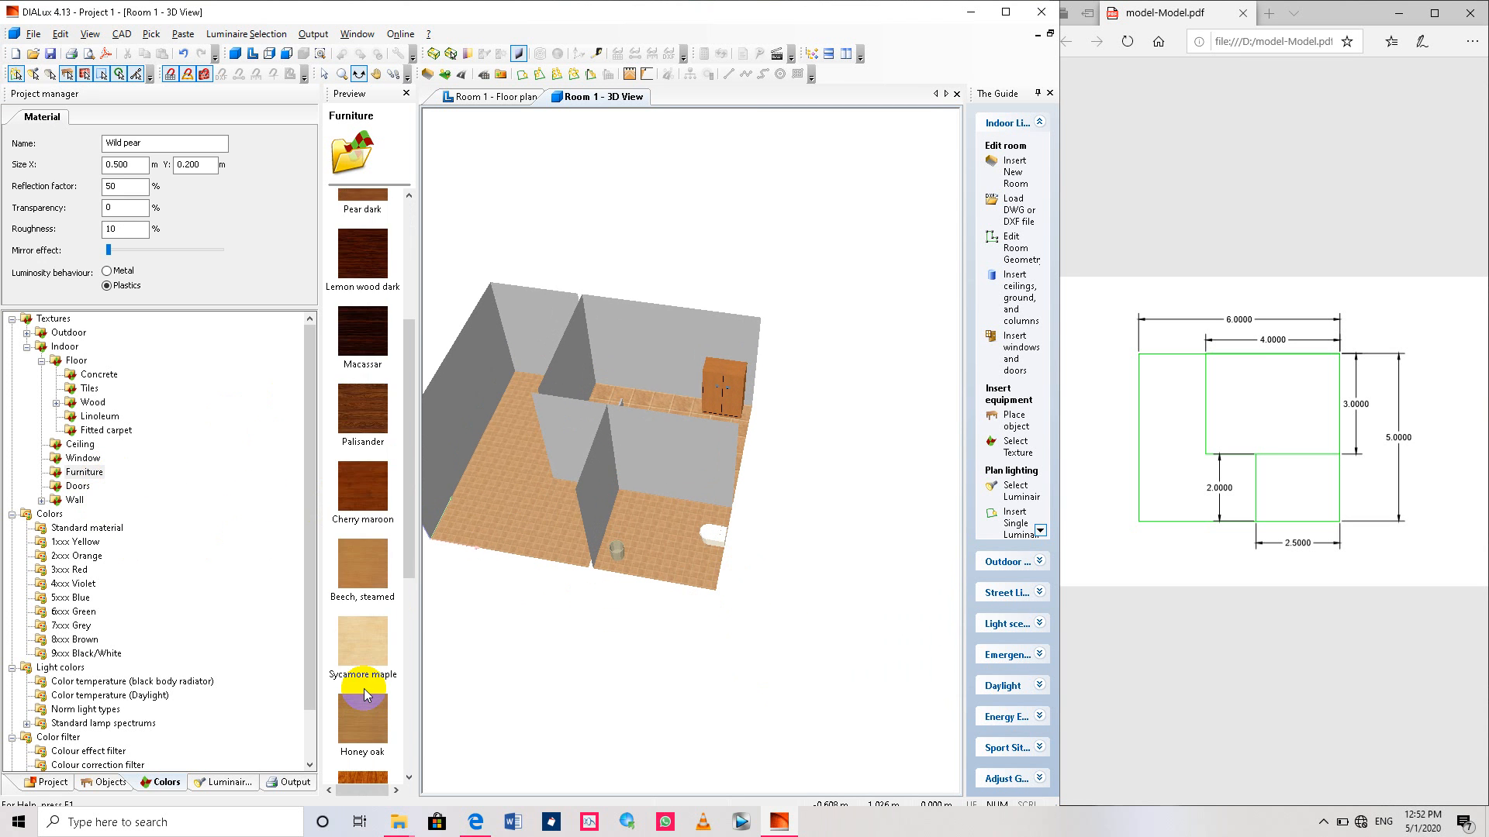
left_click_drag(714, 655, 618, 655)
left_click_drag(362, 492, 755, 524)
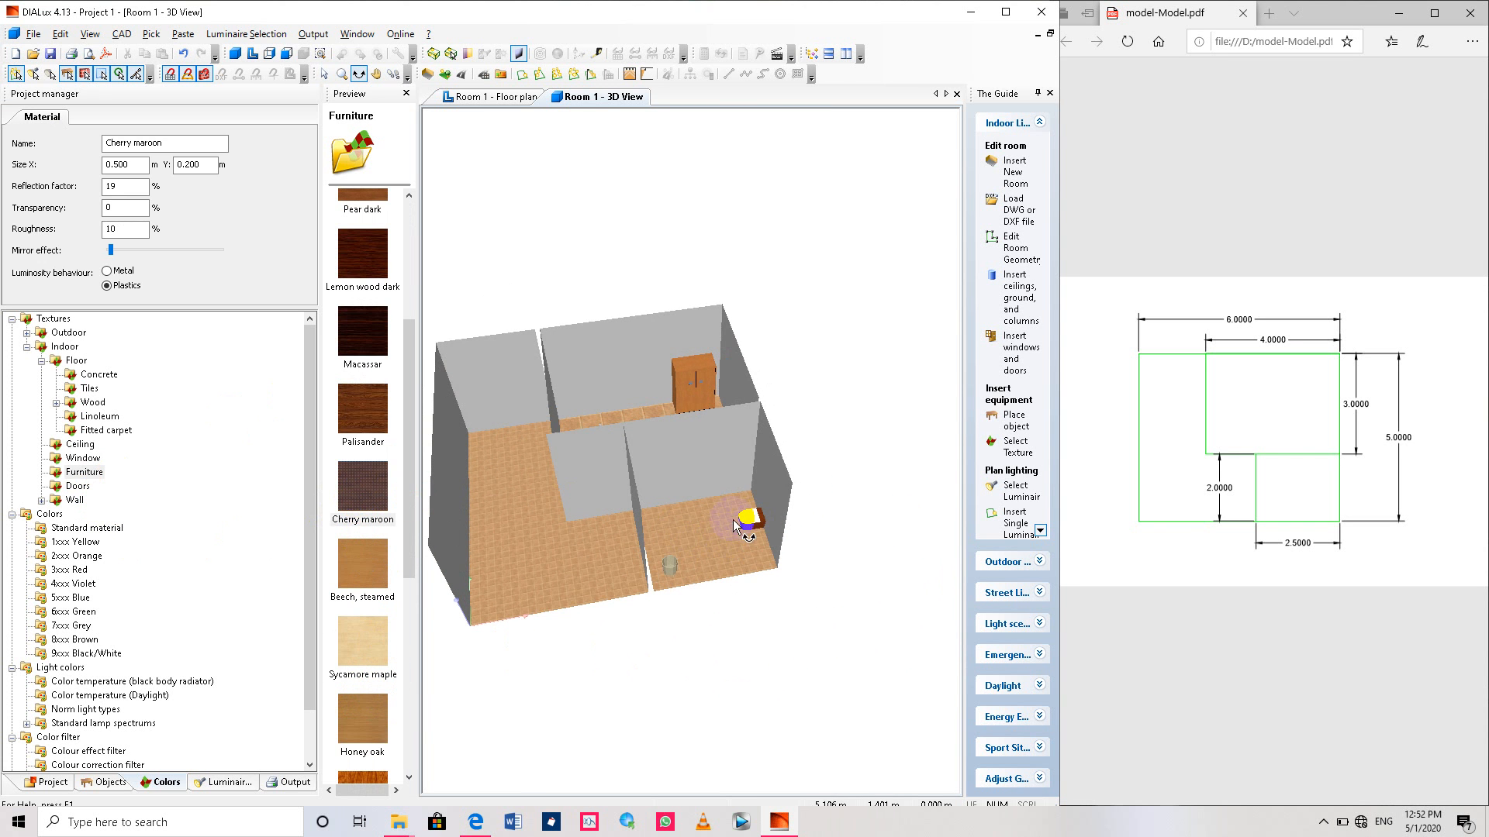
left_click(361, 580)
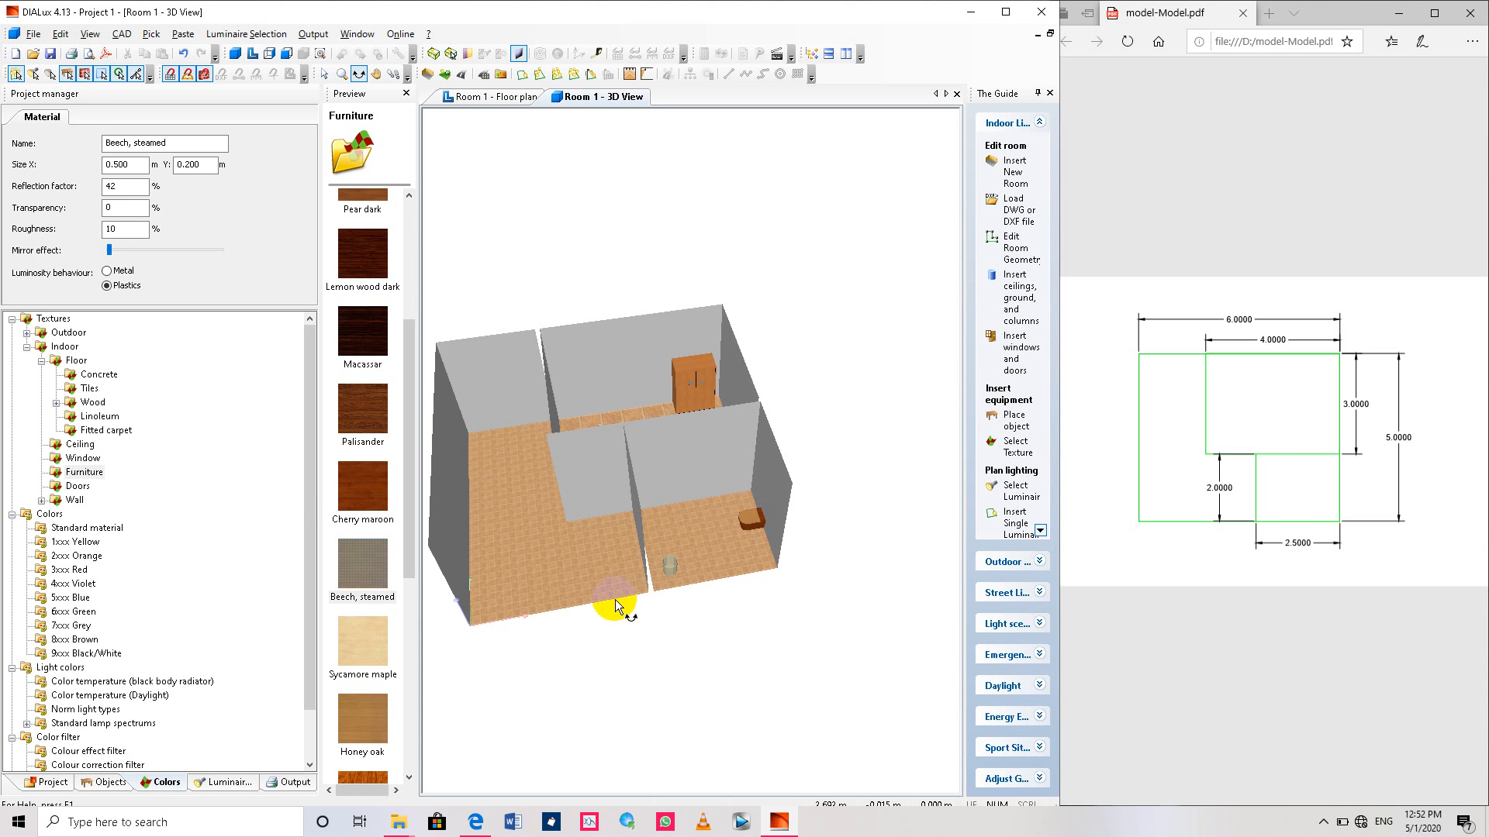
Apply the walnut reddish furniture texture to the small cylindrical object on the toilet room's floor.
scroll(356, 721, "down", 2)
left_click(359, 682)
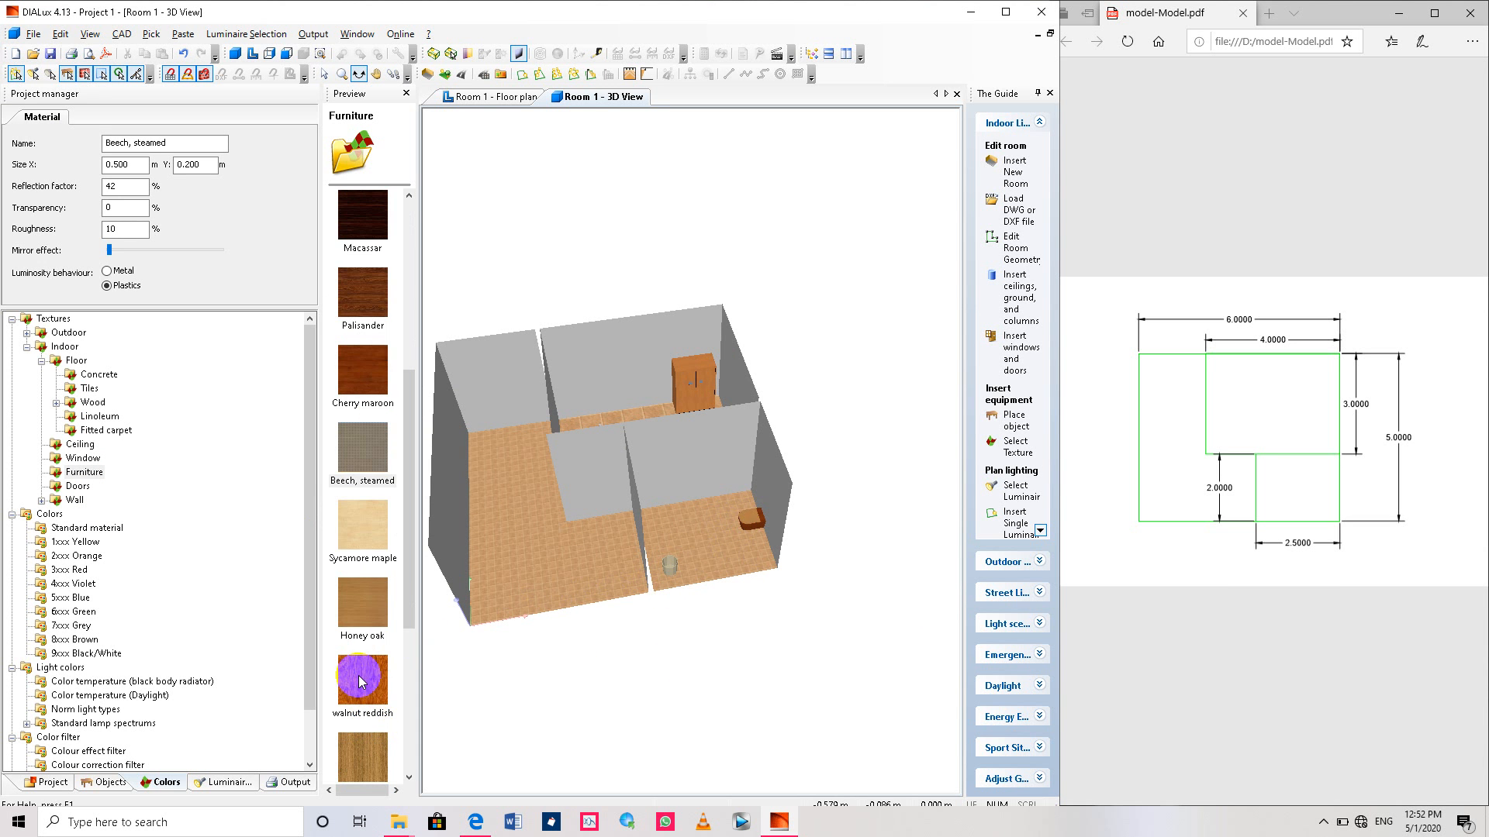
left_click_drag(359, 682, 696, 586)
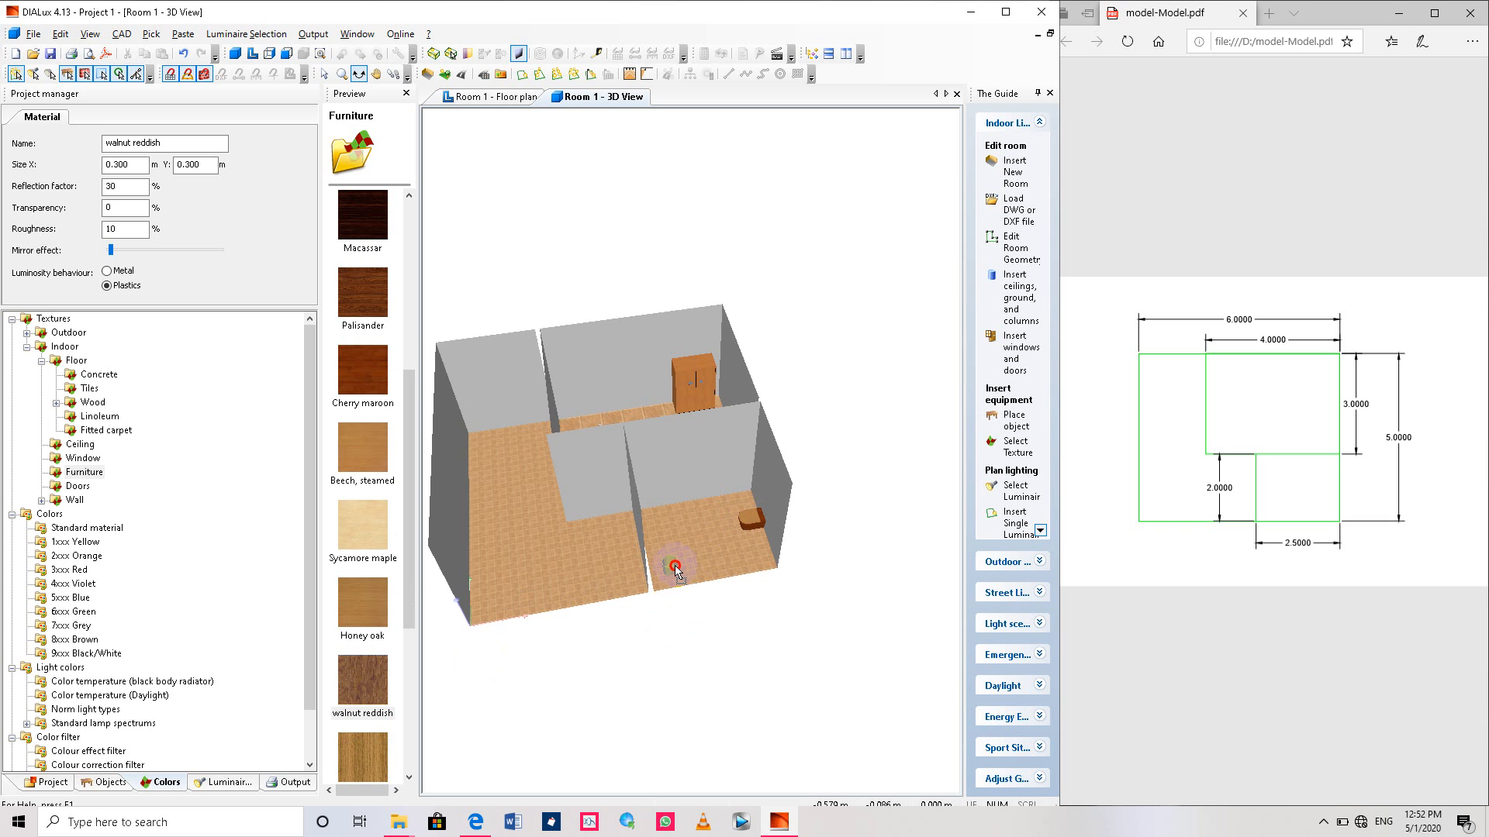
Examine the textured rooms and furniture of the 3D model from several angles, including from above.
scroll(713, 605, "down", 3)
left_click_drag(777, 601, 744, 638)
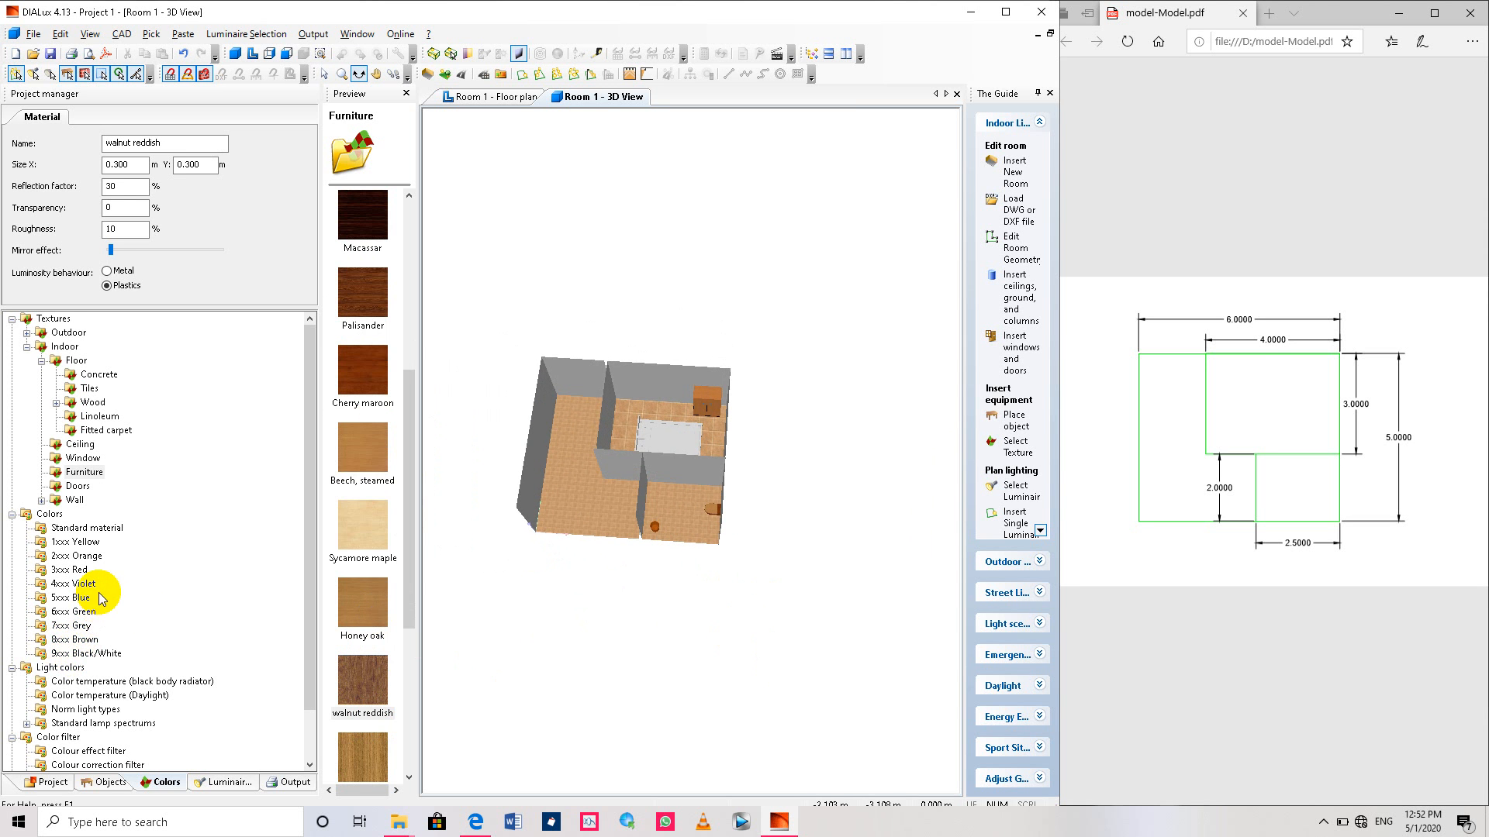
scroll(99, 573, "down", 2)
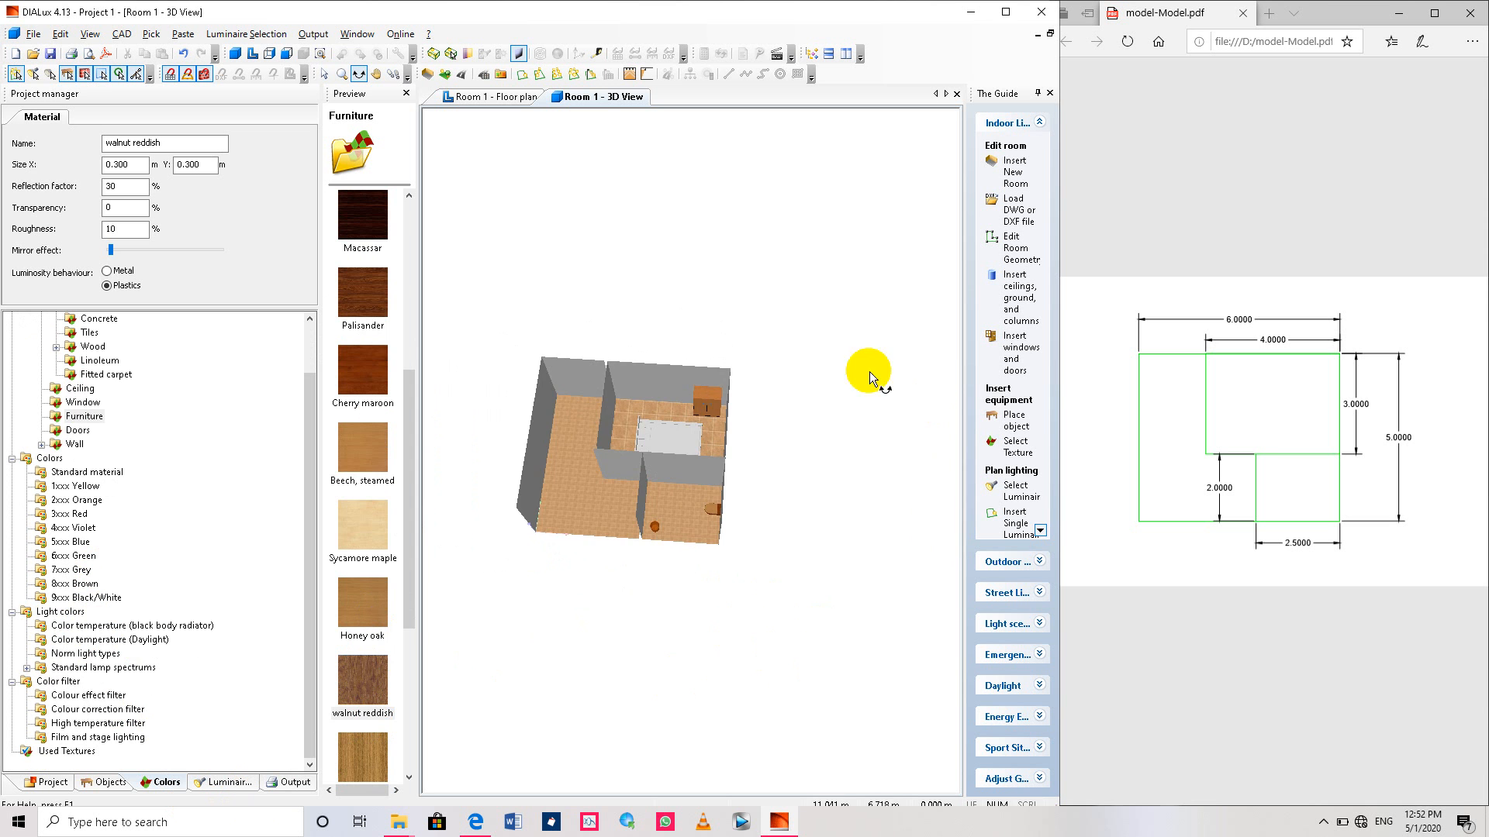
left_click_drag(631, 591, 737, 548)
left_click_drag(803, 601, 688, 638)
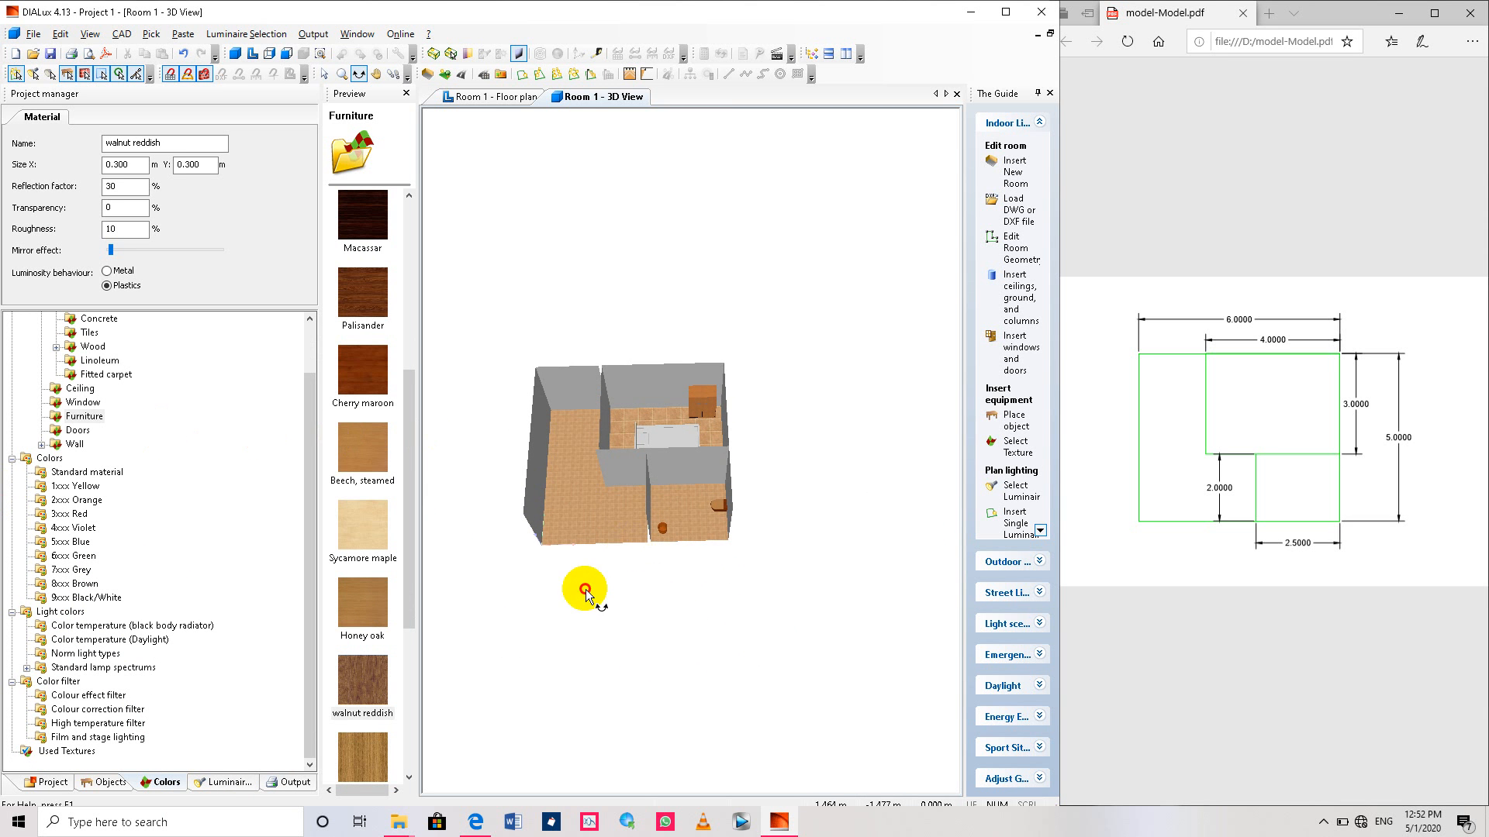
left_click_drag(586, 594, 650, 527)
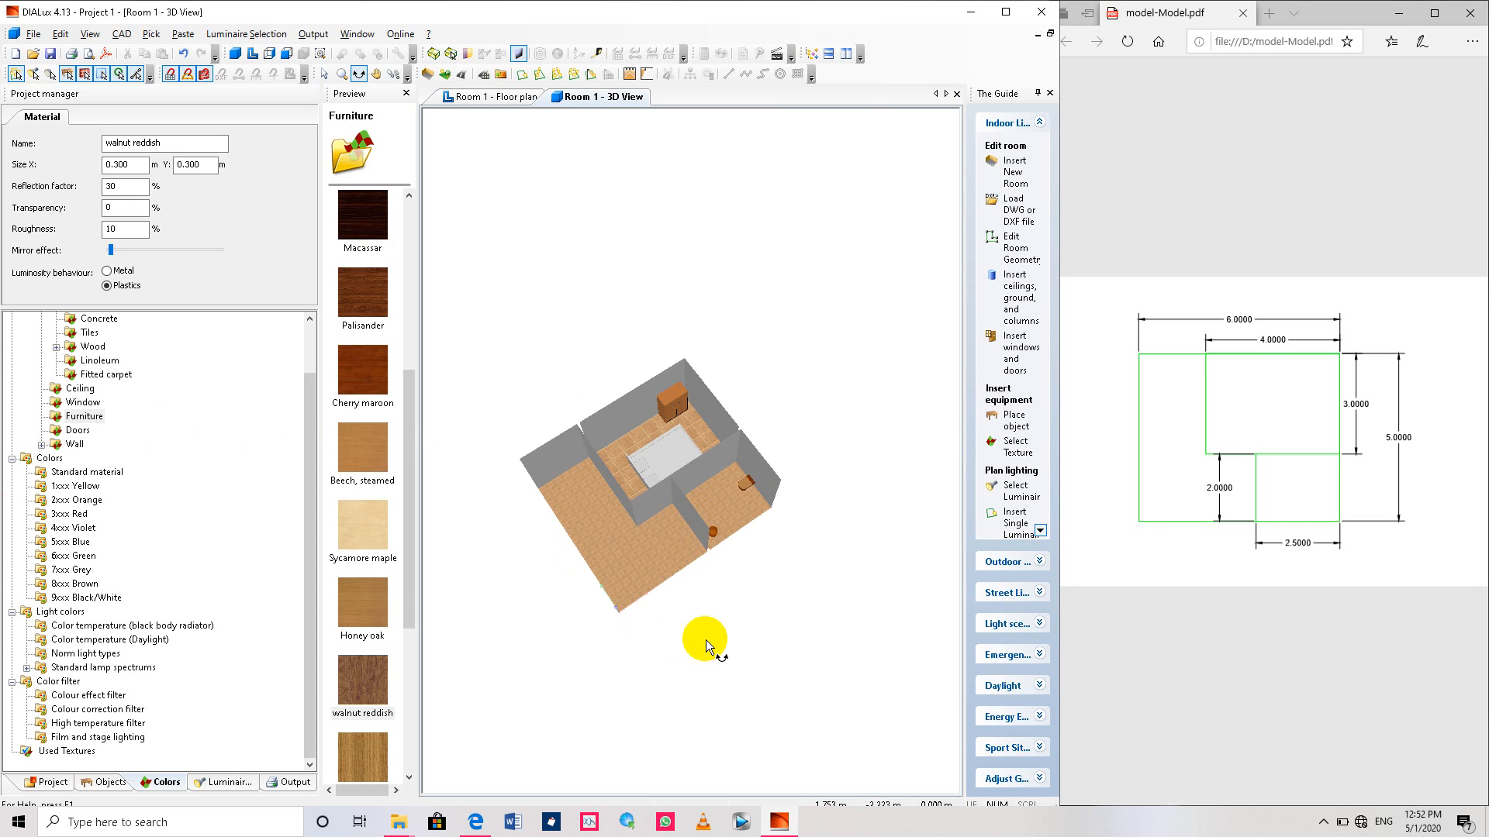
left_click_drag(706, 640, 653, 604)
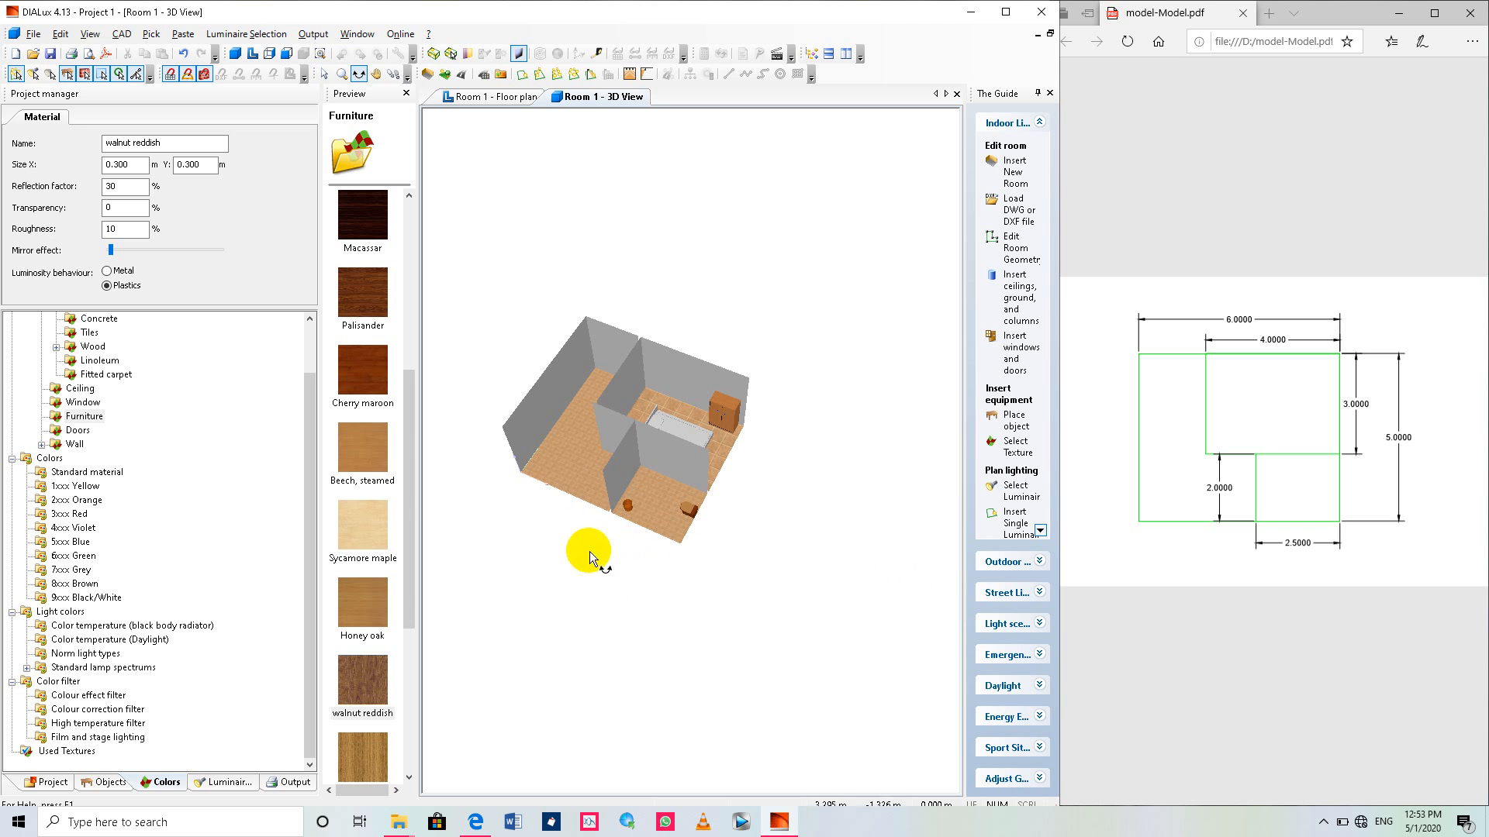
mouse_move(589, 552)
left_mouse_down()
mouse_move(573, 494)
mouse_move(589, 541)
left_mouse_up()
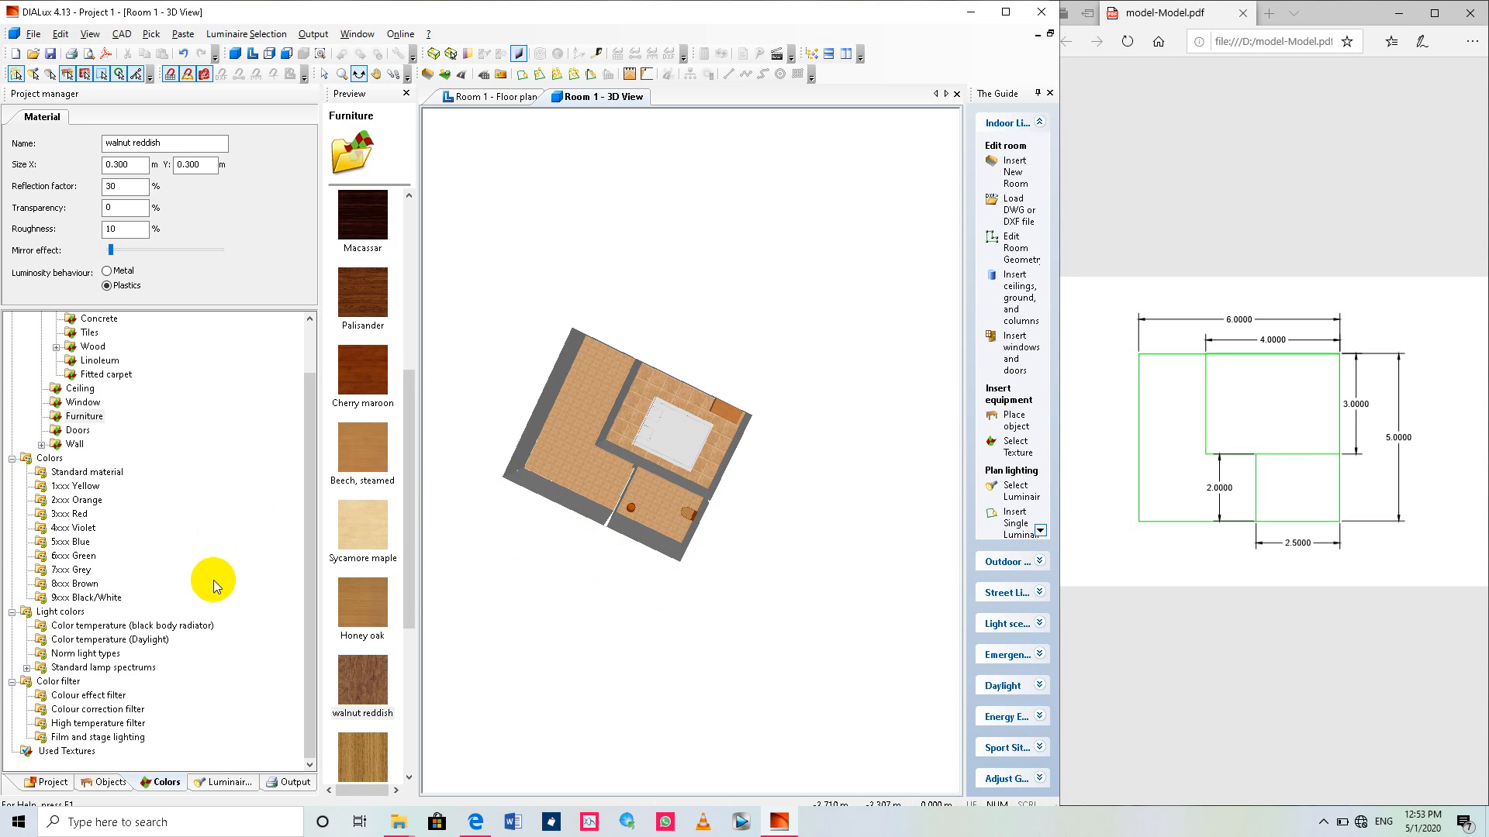
Apply the Cherry maroon furniture texture to the top surface of the bed in the bedroom.
left_click_drag(583, 641, 440, 676)
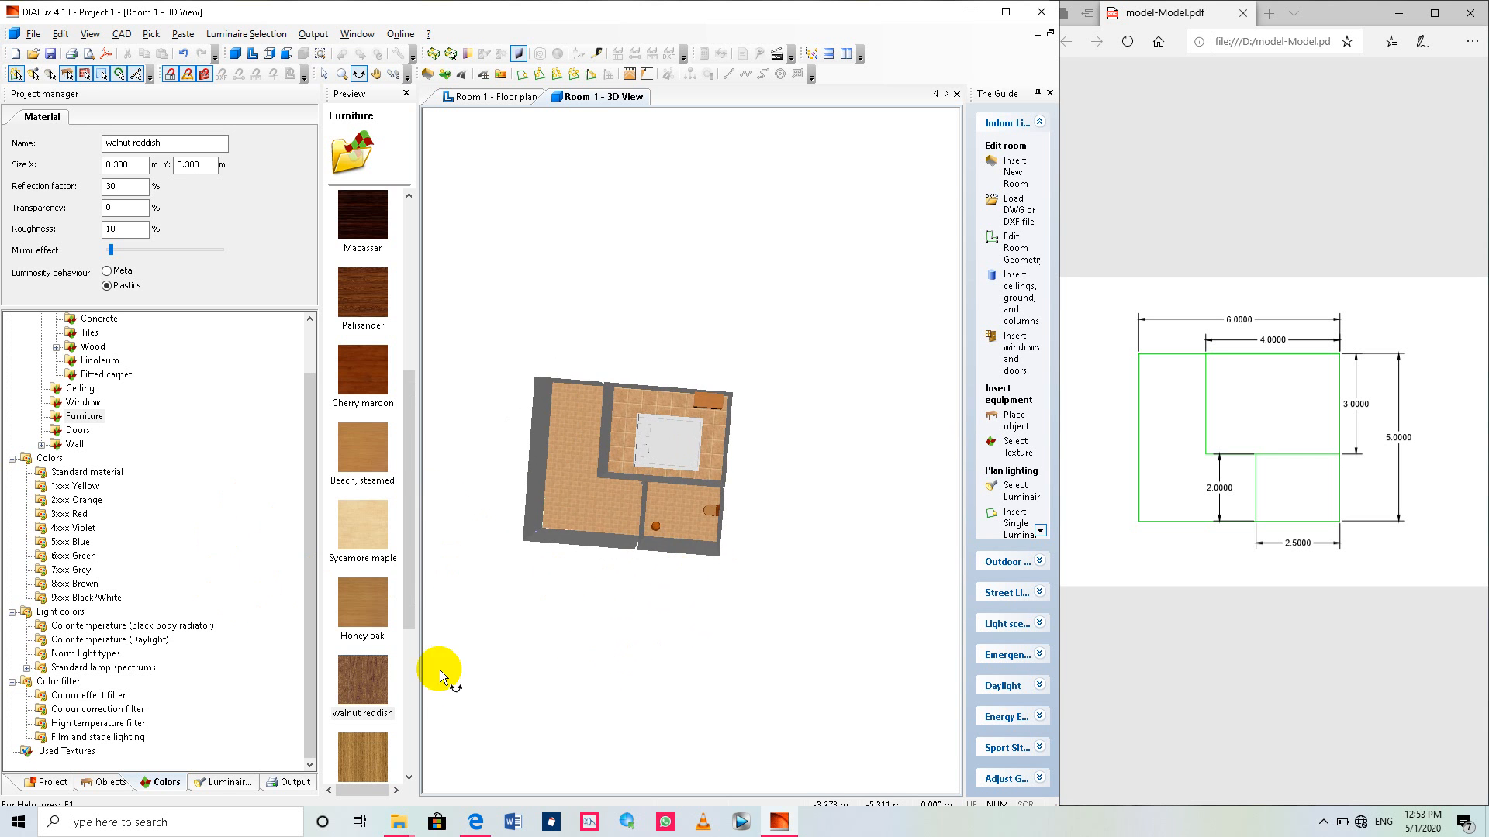
left_click(371, 378)
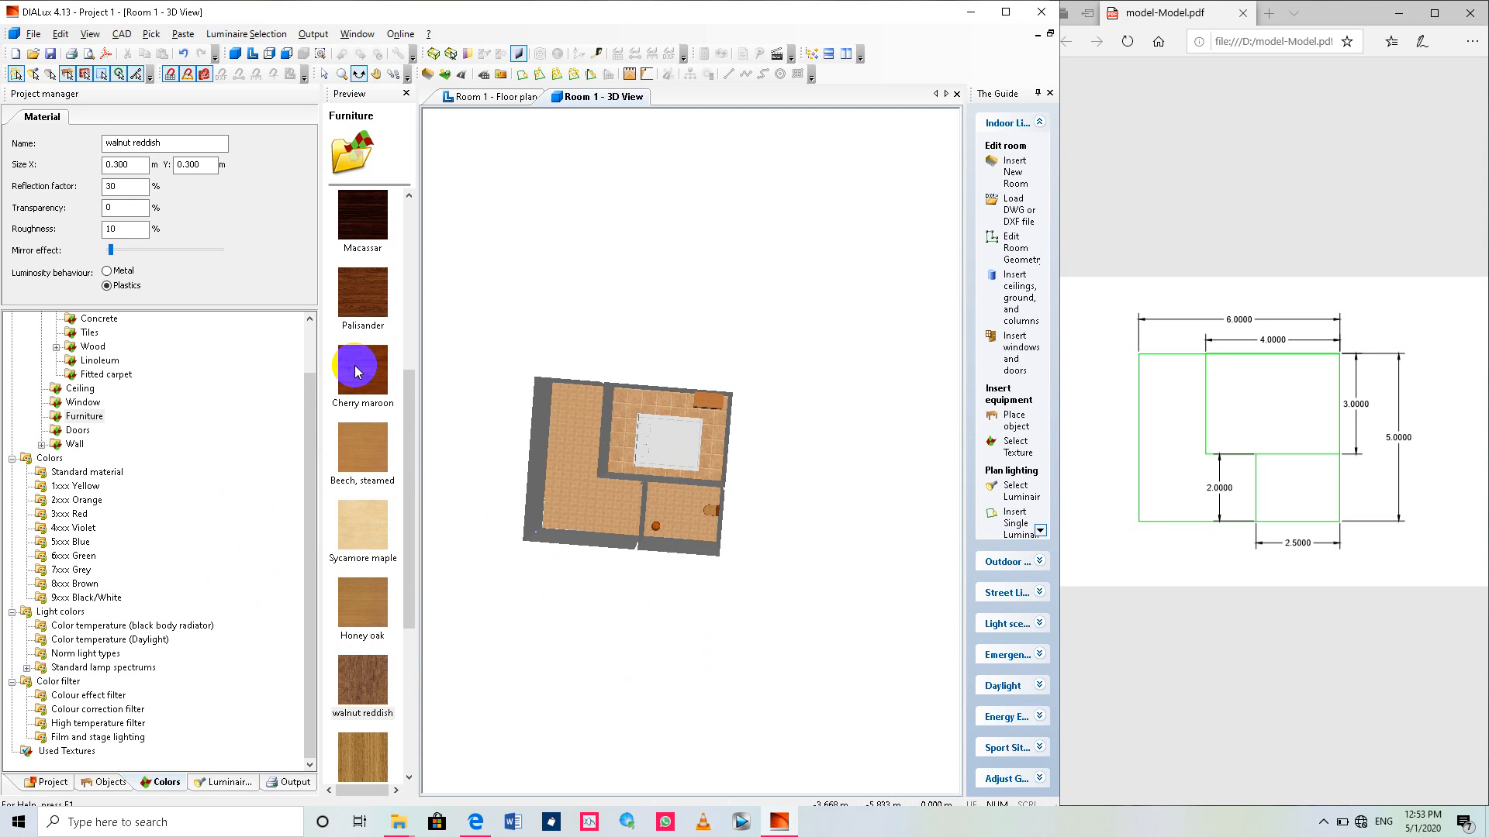
left_click_drag(357, 373, 682, 444)
scroll(667, 465, "up", 3)
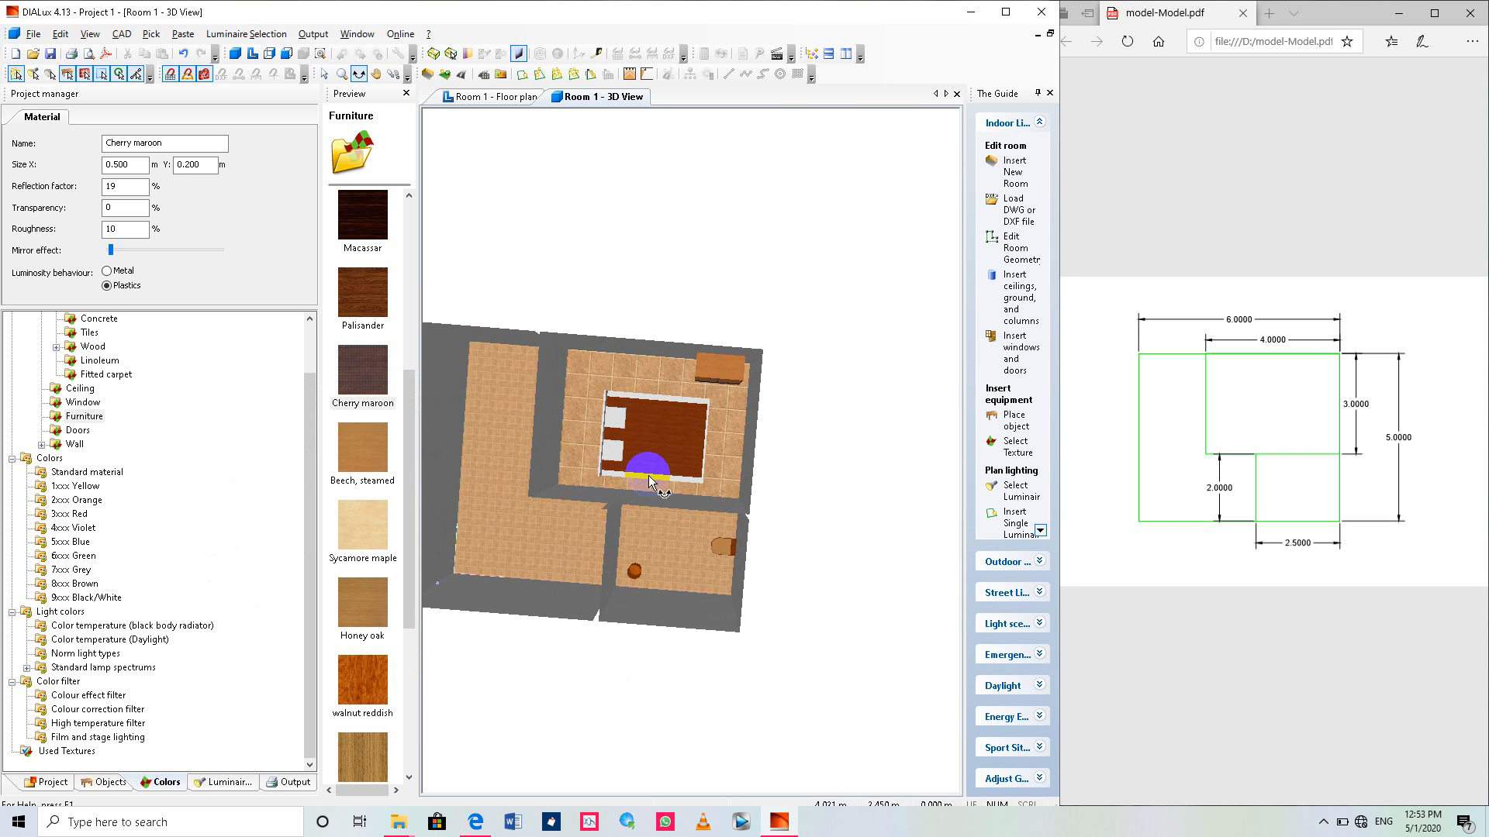
scroll(650, 482, "up", 2)
left_click_drag(676, 566, 672, 482)
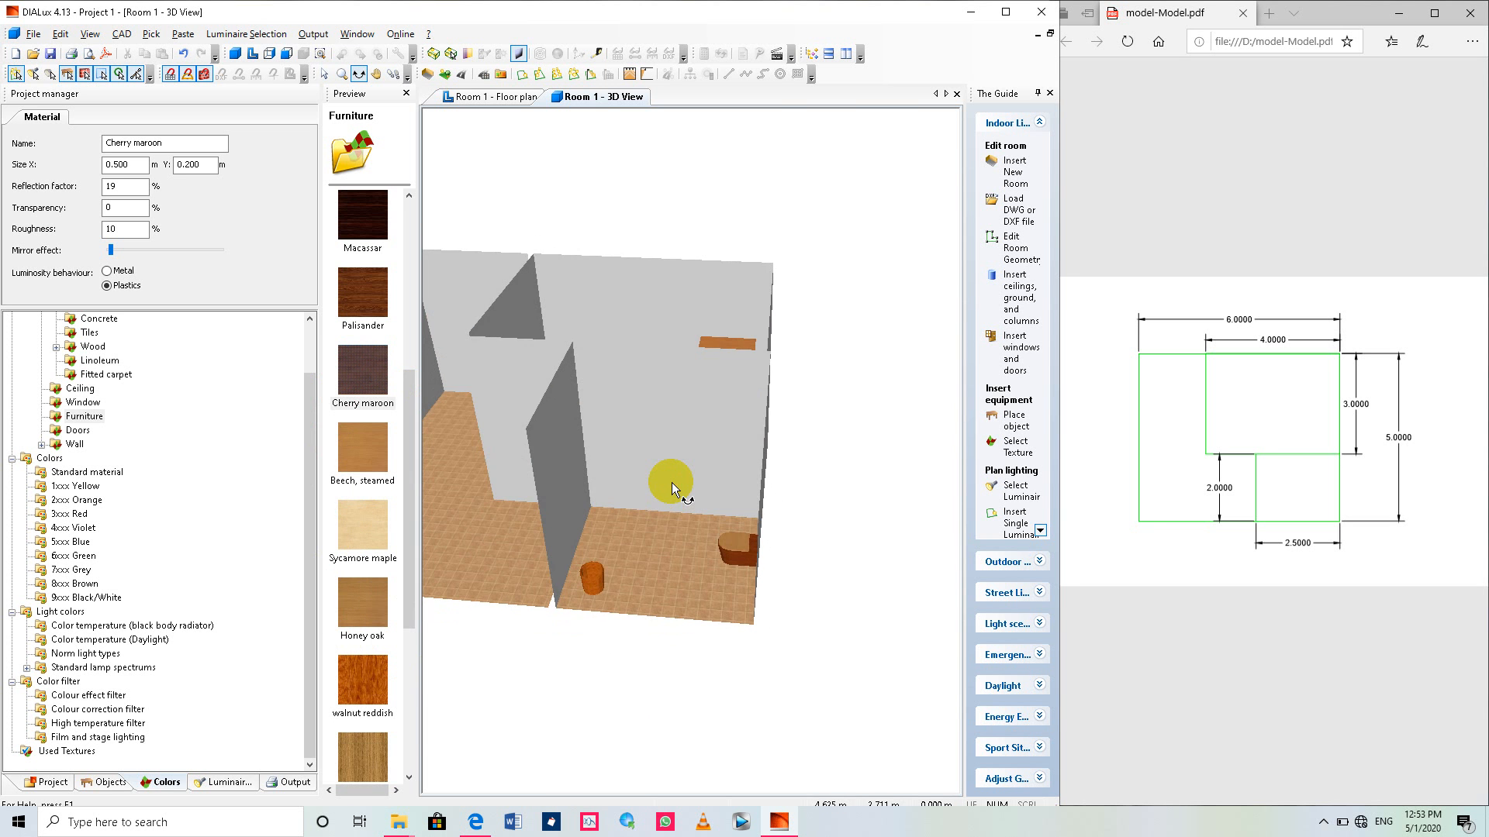
scroll(671, 482, "down", 2)
scroll(672, 483, "down", 2)
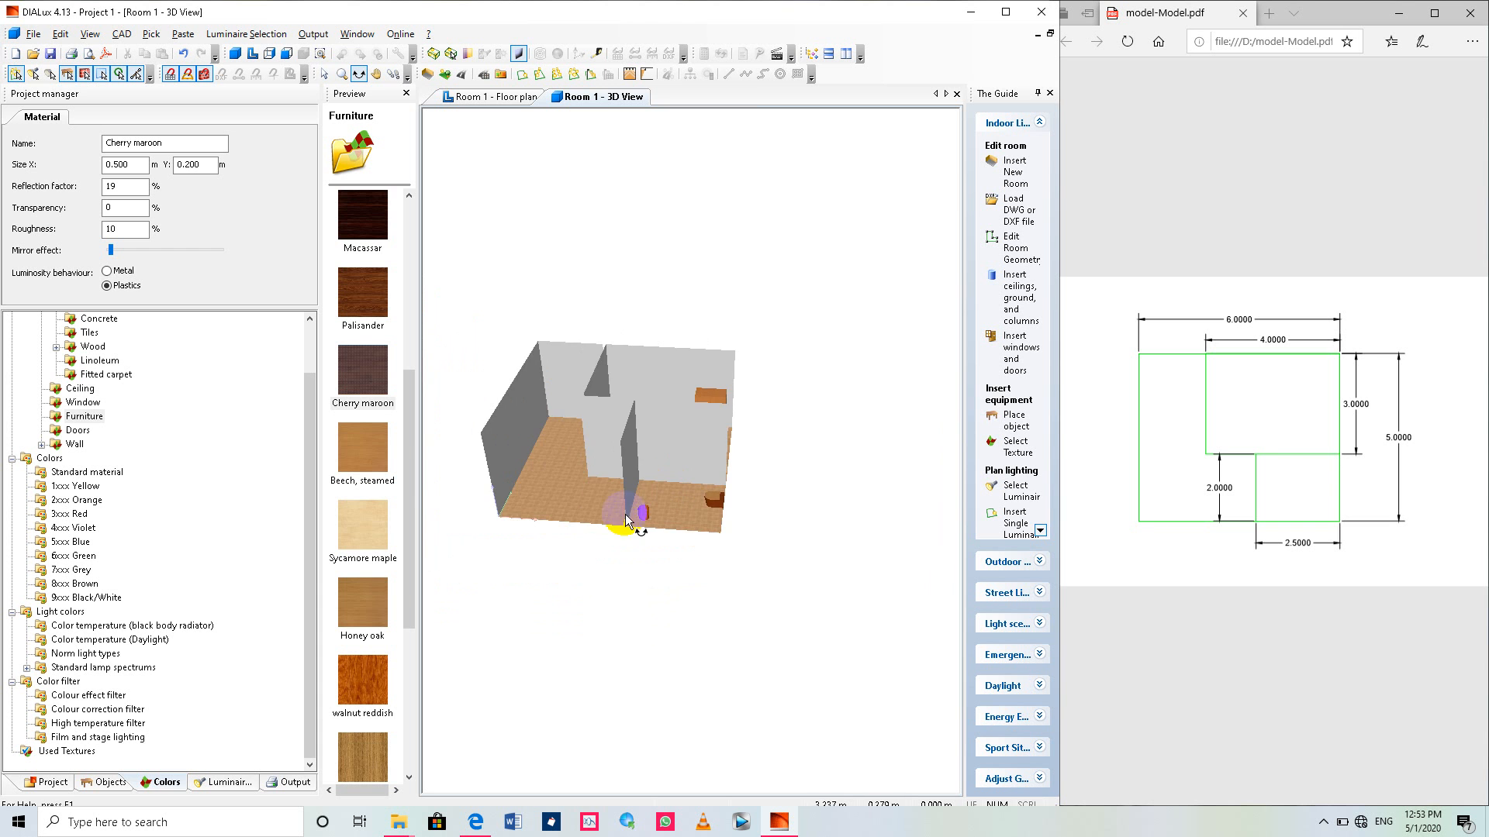
left_click_drag(627, 521, 885, 593)
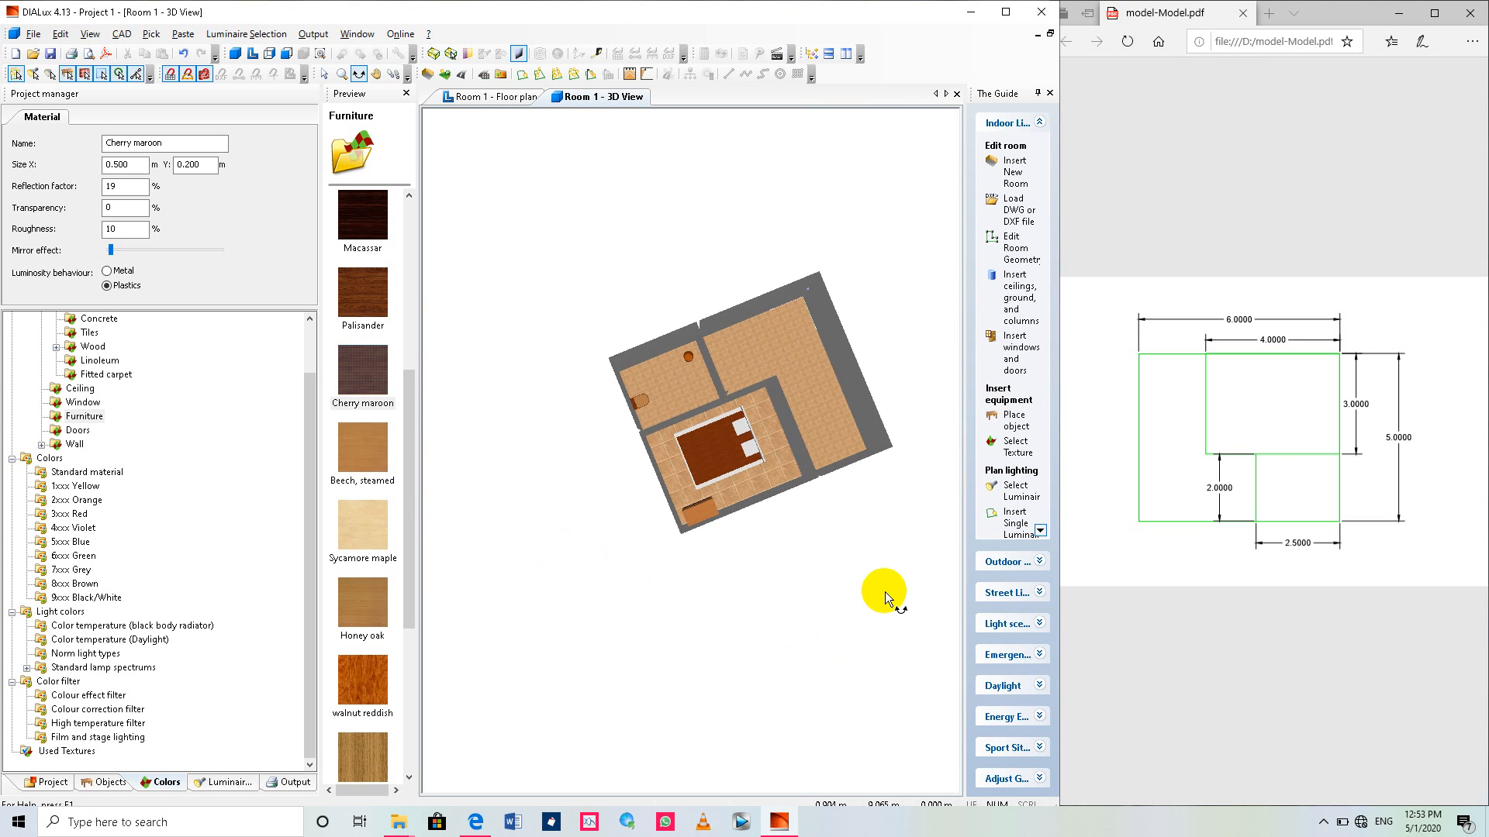
left_click(1324, 822)
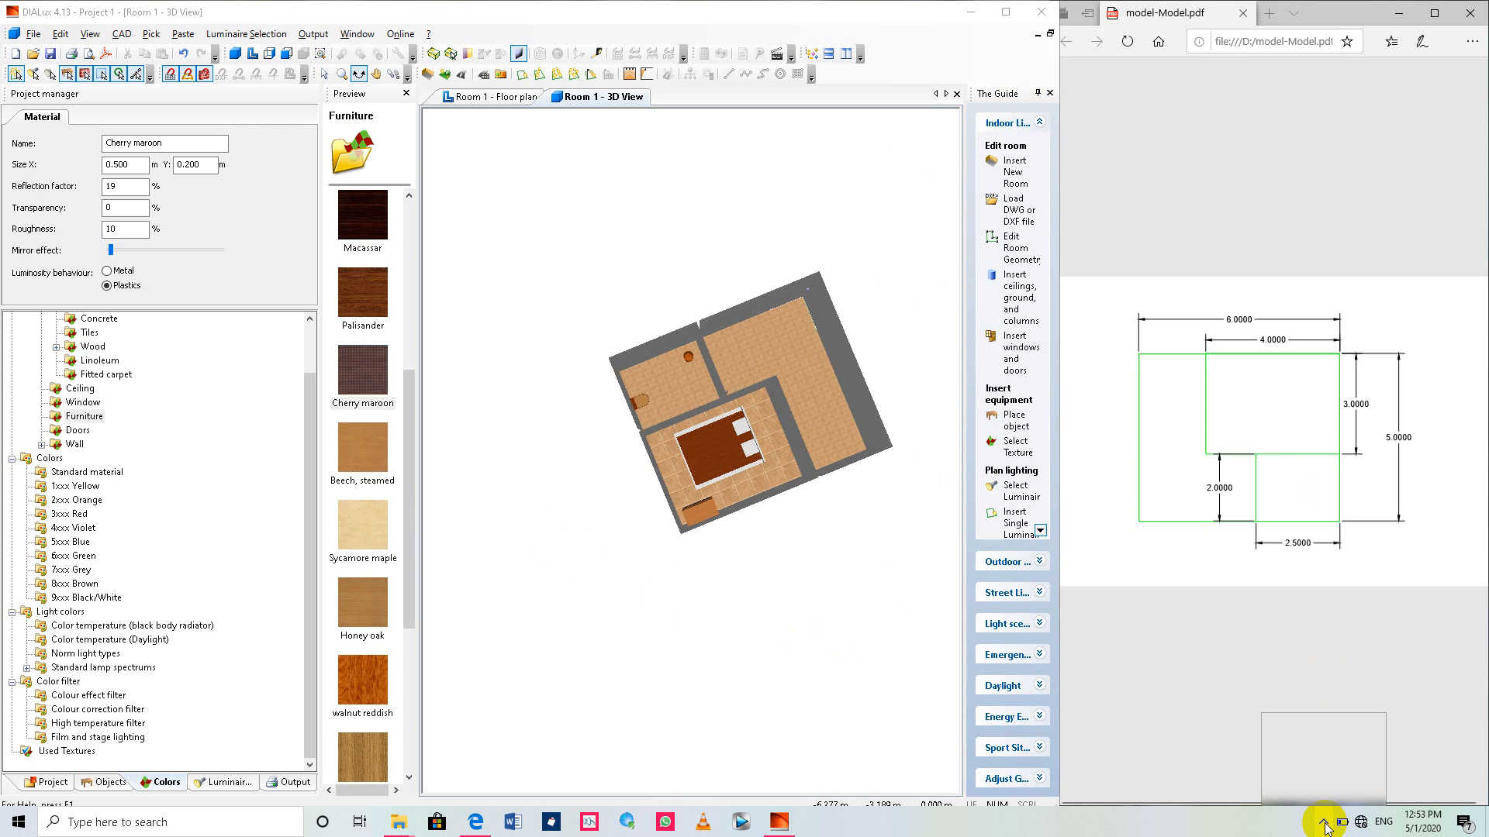